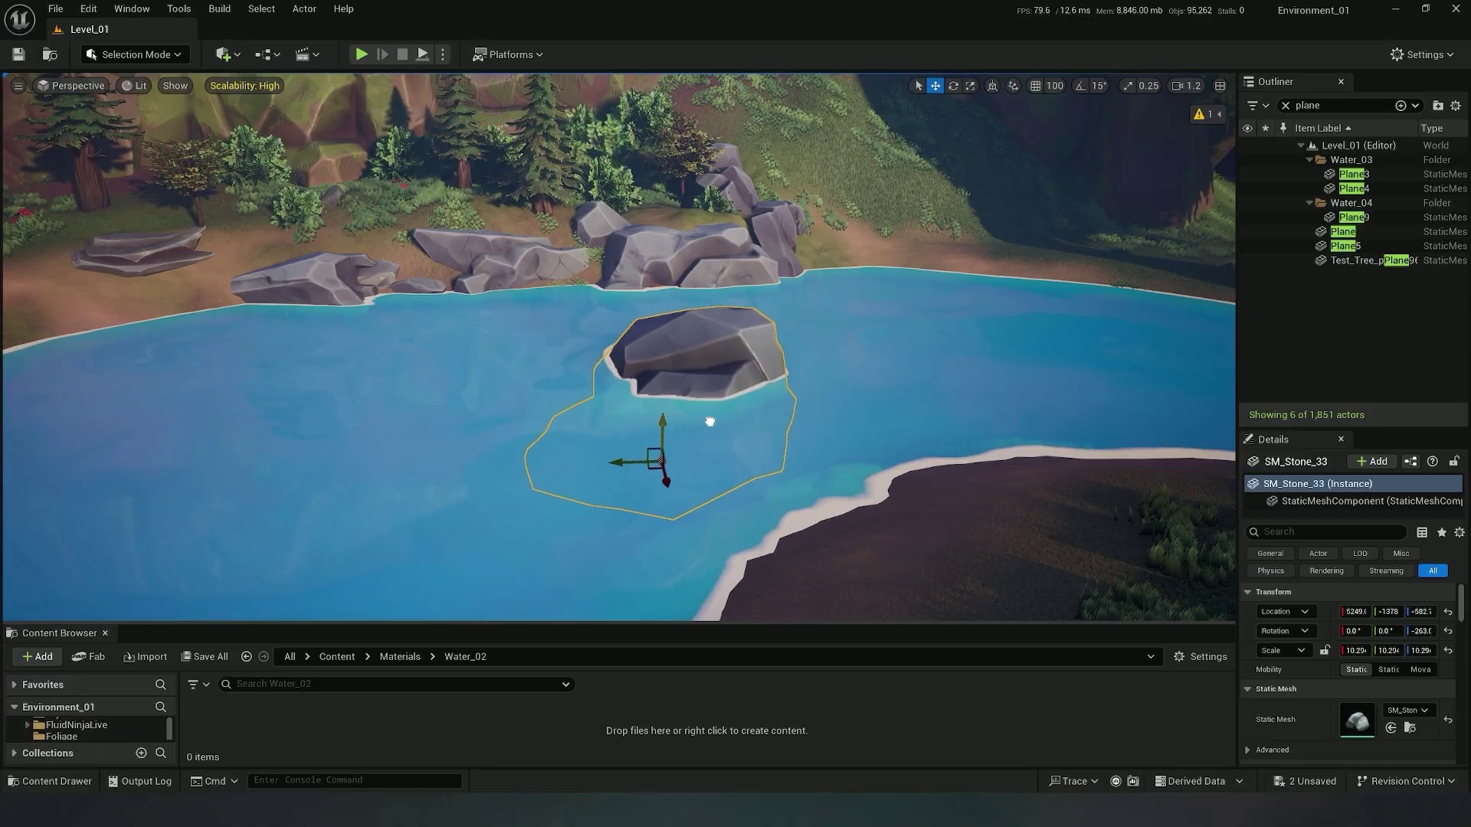
mouse_move(710, 422)
left_mouse_down()
mouse_move(712, 375)
mouse_move(716, 395)
left_mouse_up()
mouse_move(716, 395)
right_mouse_down()
mouse_move(651, 398)
mouse_move(702, 392)
mouse_move(682, 384)
mouse_move(709, 376)
right_mouse_up()
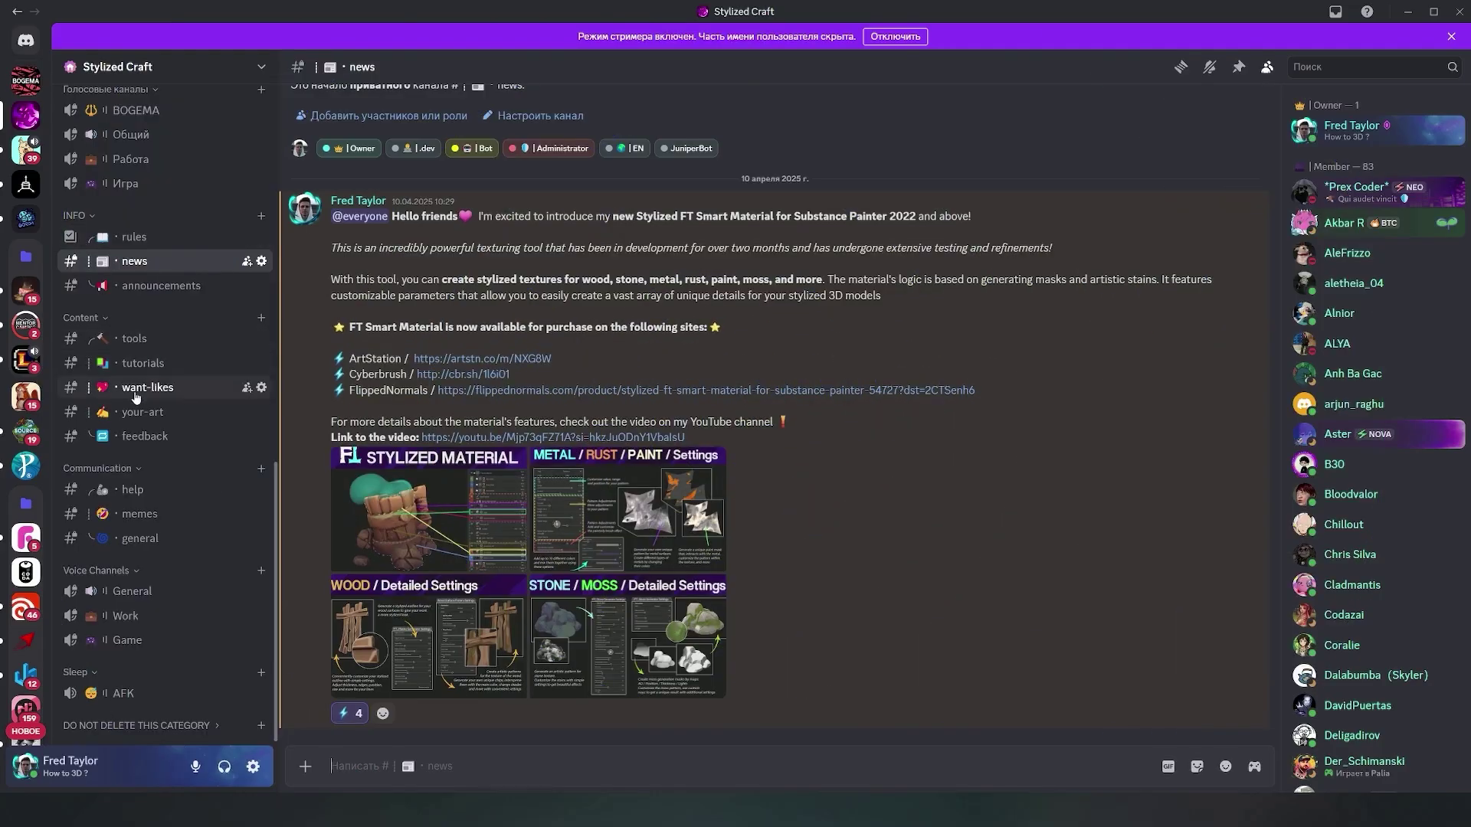
left_click(138, 497)
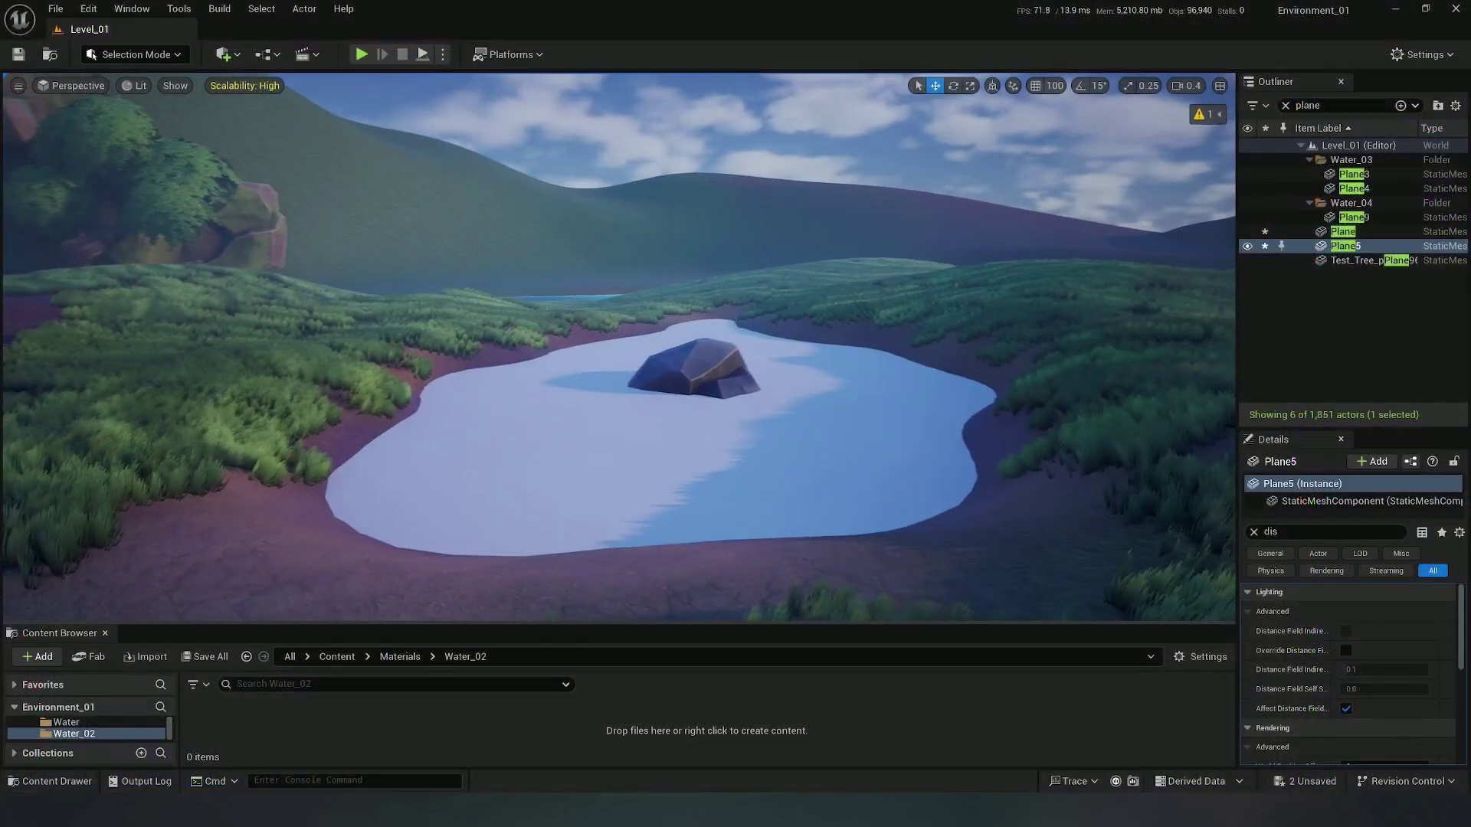
key("w")
right_click_drag(702, 348, 727, 356)
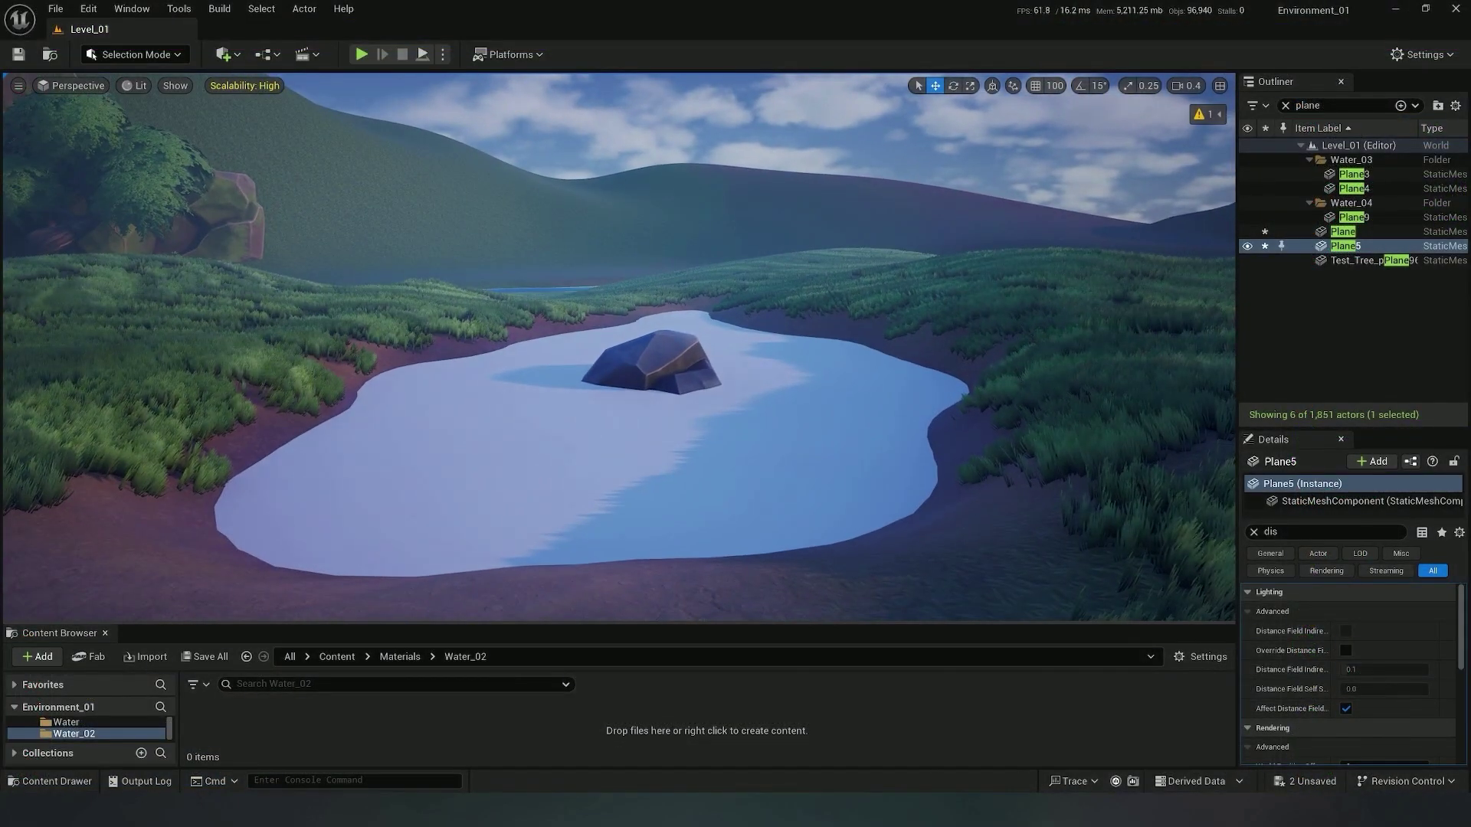
Try moving the rock in the middle of the pond, undoing each move
left_click(703, 348)
mouse_move(692, 331)
left_mouse_down()
mouse_move(673, 118)
mouse_move(693, 357)
mouse_move(696, 327)
left_mouse_up()
key("ctrl+z")
left_click(665, 363)
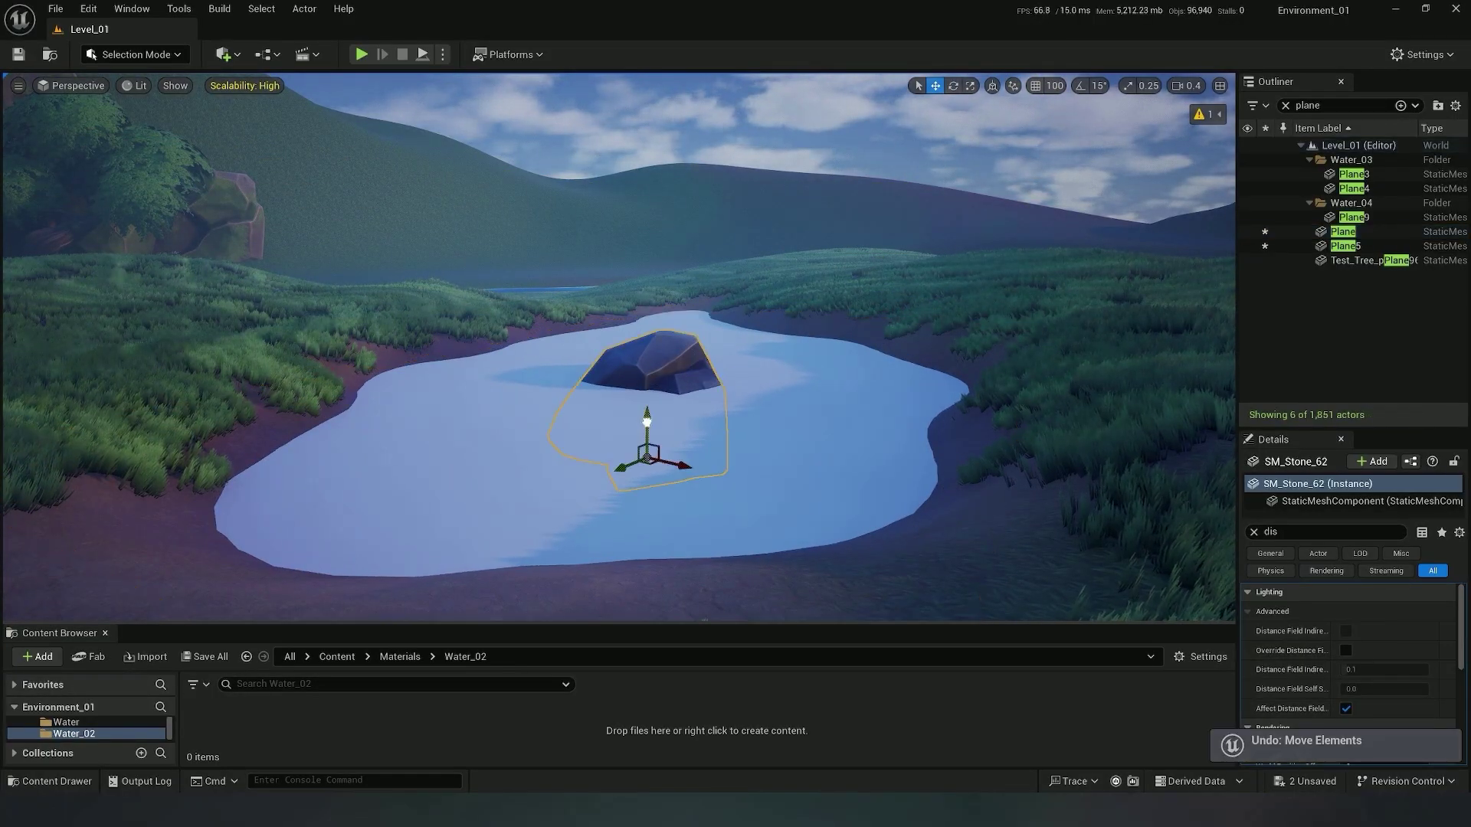
left_click_drag(647, 421, 665, 386)
key("ctrl+z")
Enlarge the Content Browser and create a material named M_Stylized_Water_02 in the Water_02 folder
left_click_drag(657, 623, 659, 418)
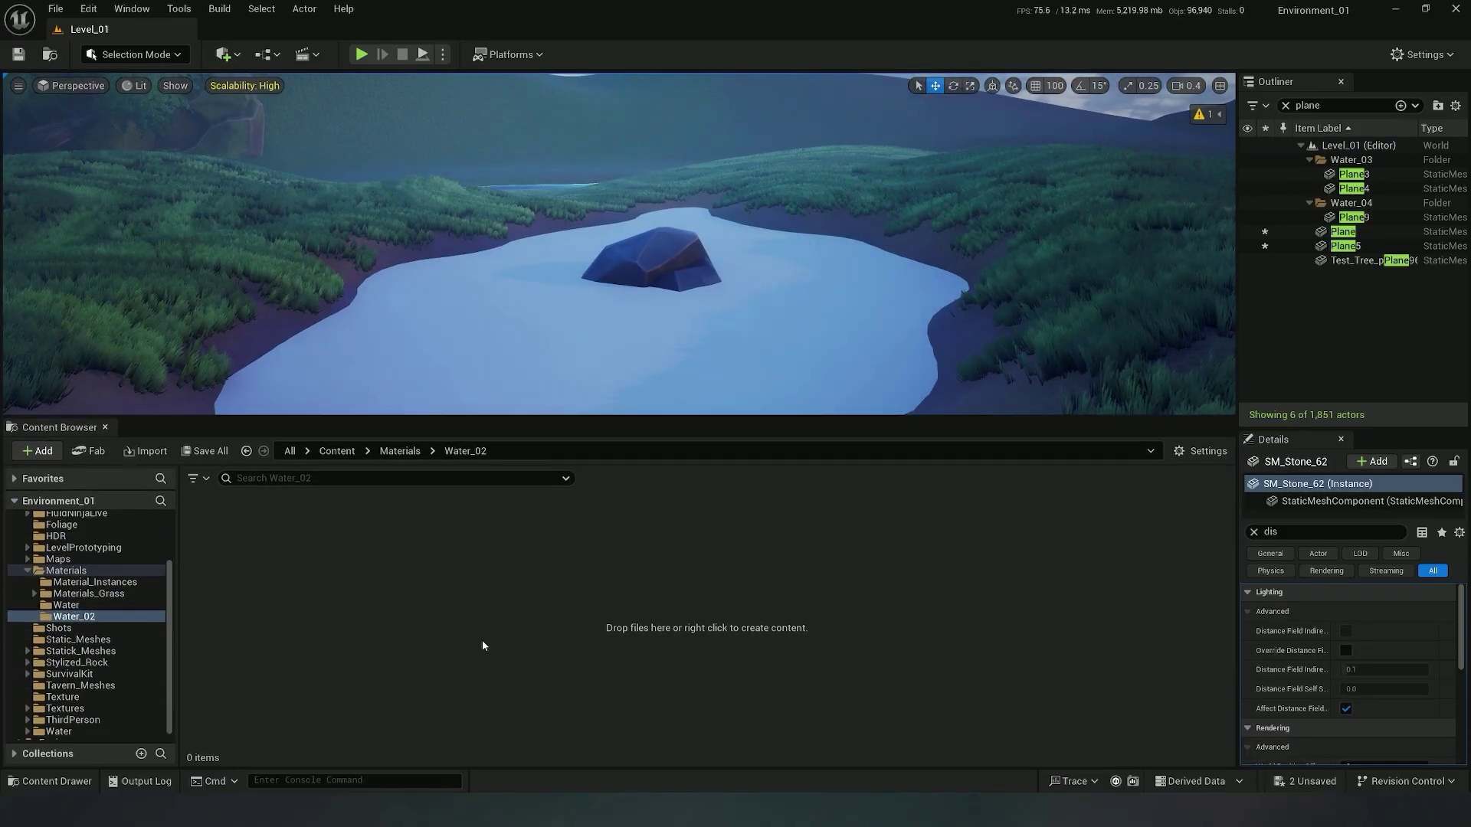
right_click(388, 544)
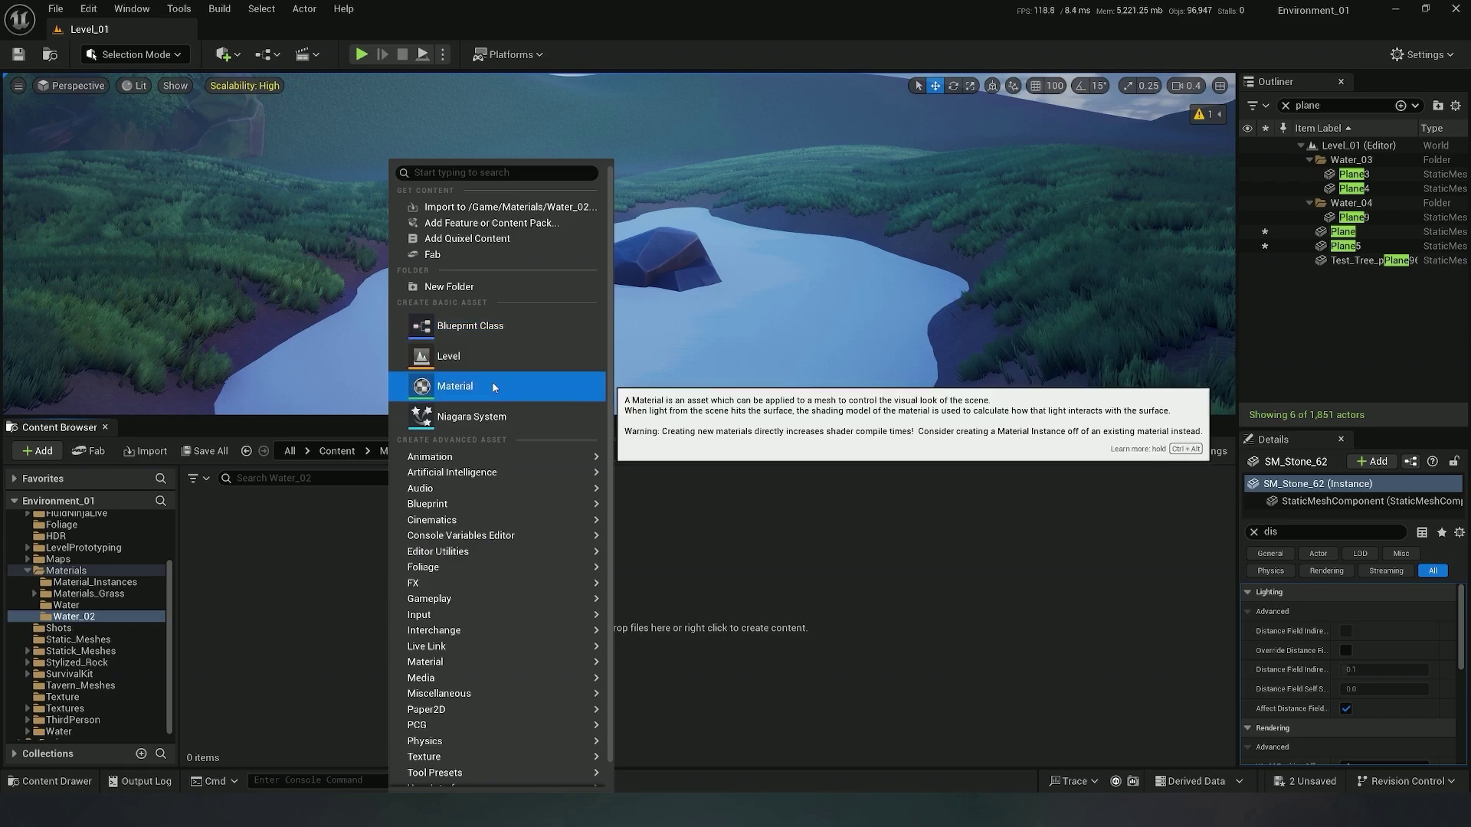
left_click(460, 386)
type("M_")
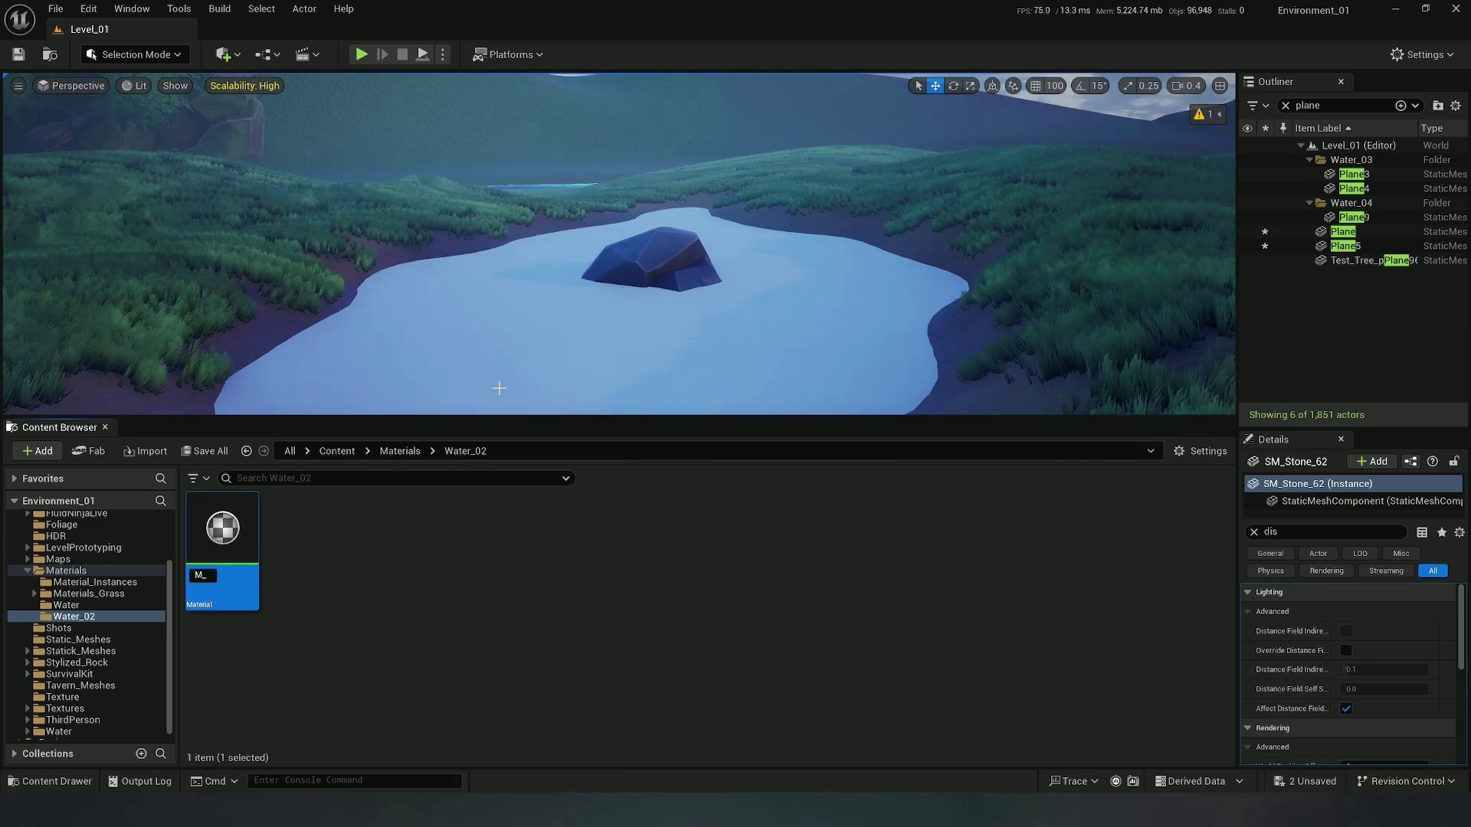
type("Stylized_Water_02")
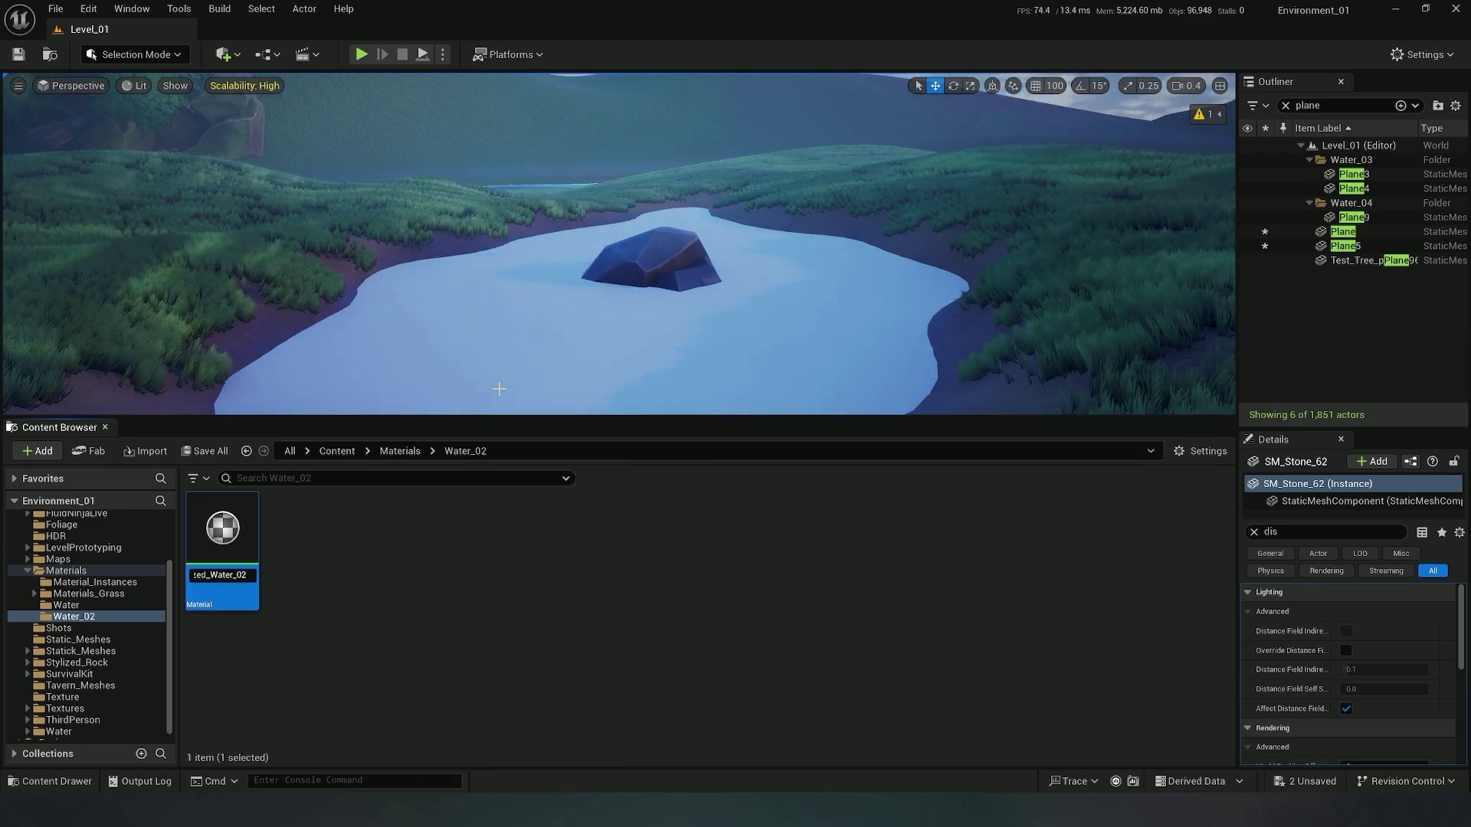
key("Return")
Open M_Stylized_Water_02 for editing in a maximized window with its main material node in view
double_click(222, 530)
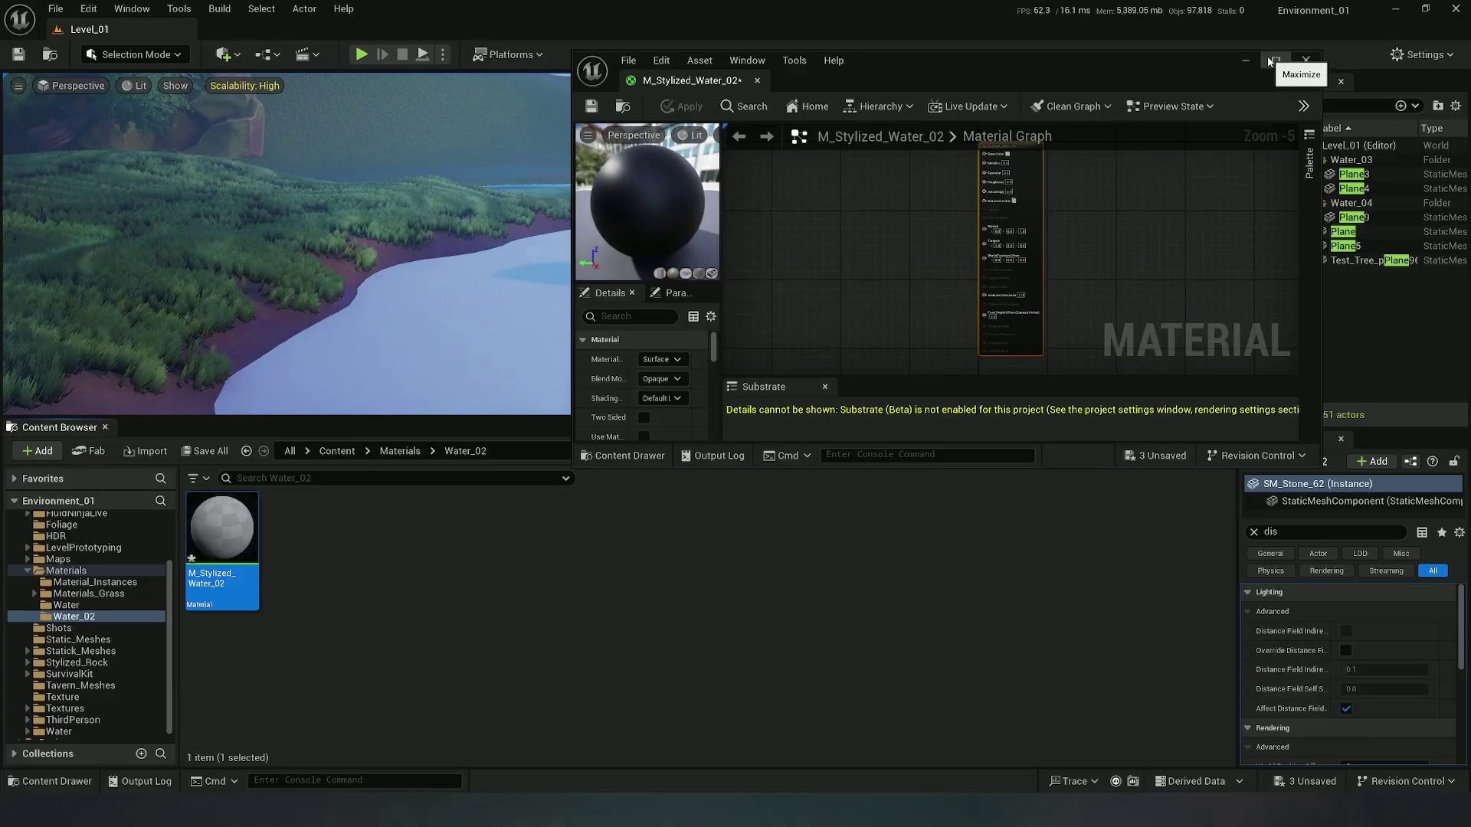
left_click(1273, 60)
right_click_drag(748, 305, 1004, 399)
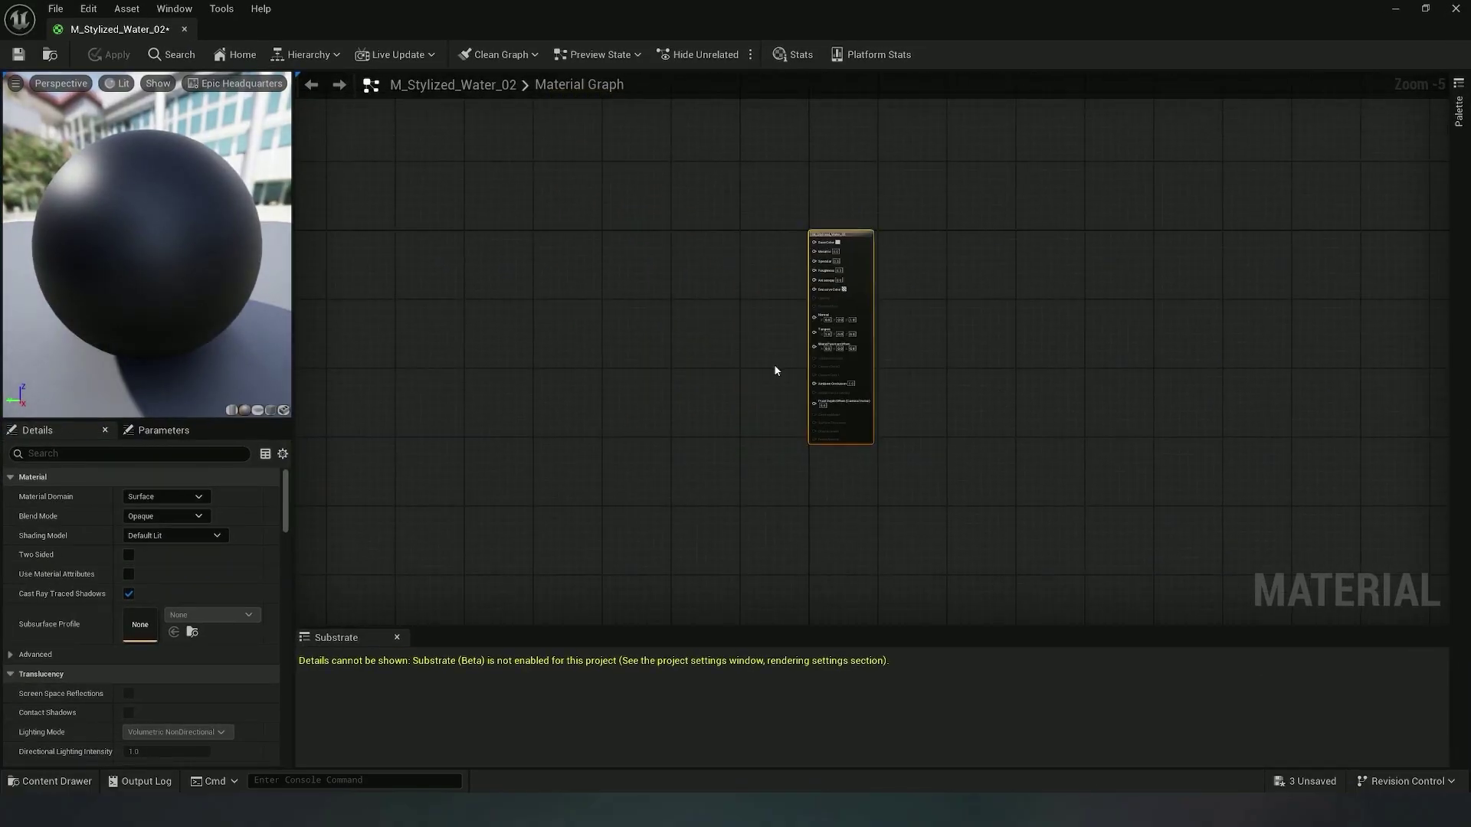
scroll(774, 365, "up", 3)
right_click_drag(774, 366, 806, 399)
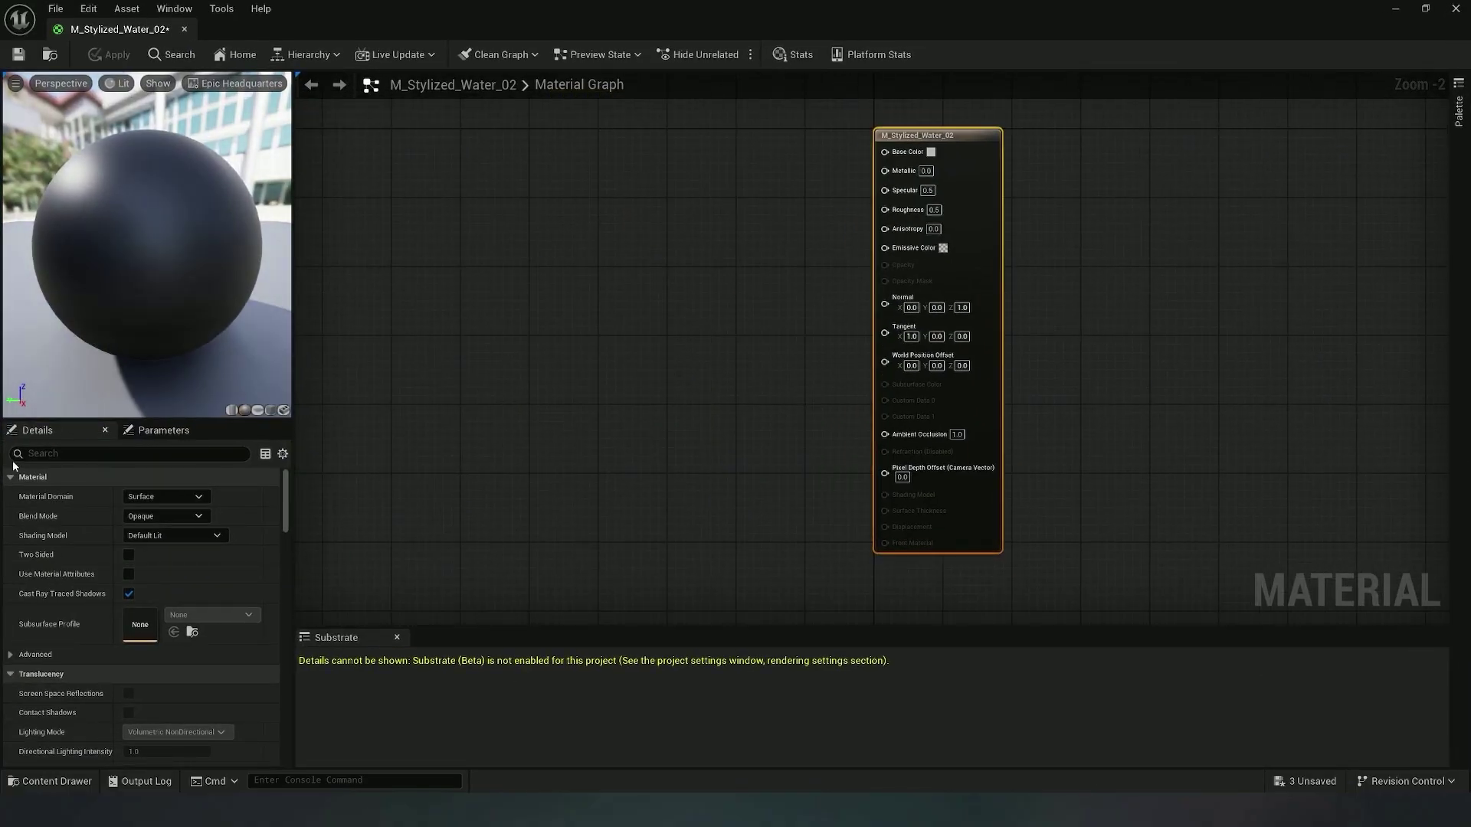
Set the material's blend mode to Translucent and its translucency lighting mode to Surface TranslucencyVolume
left_click(165, 516)
left_click(168, 556)
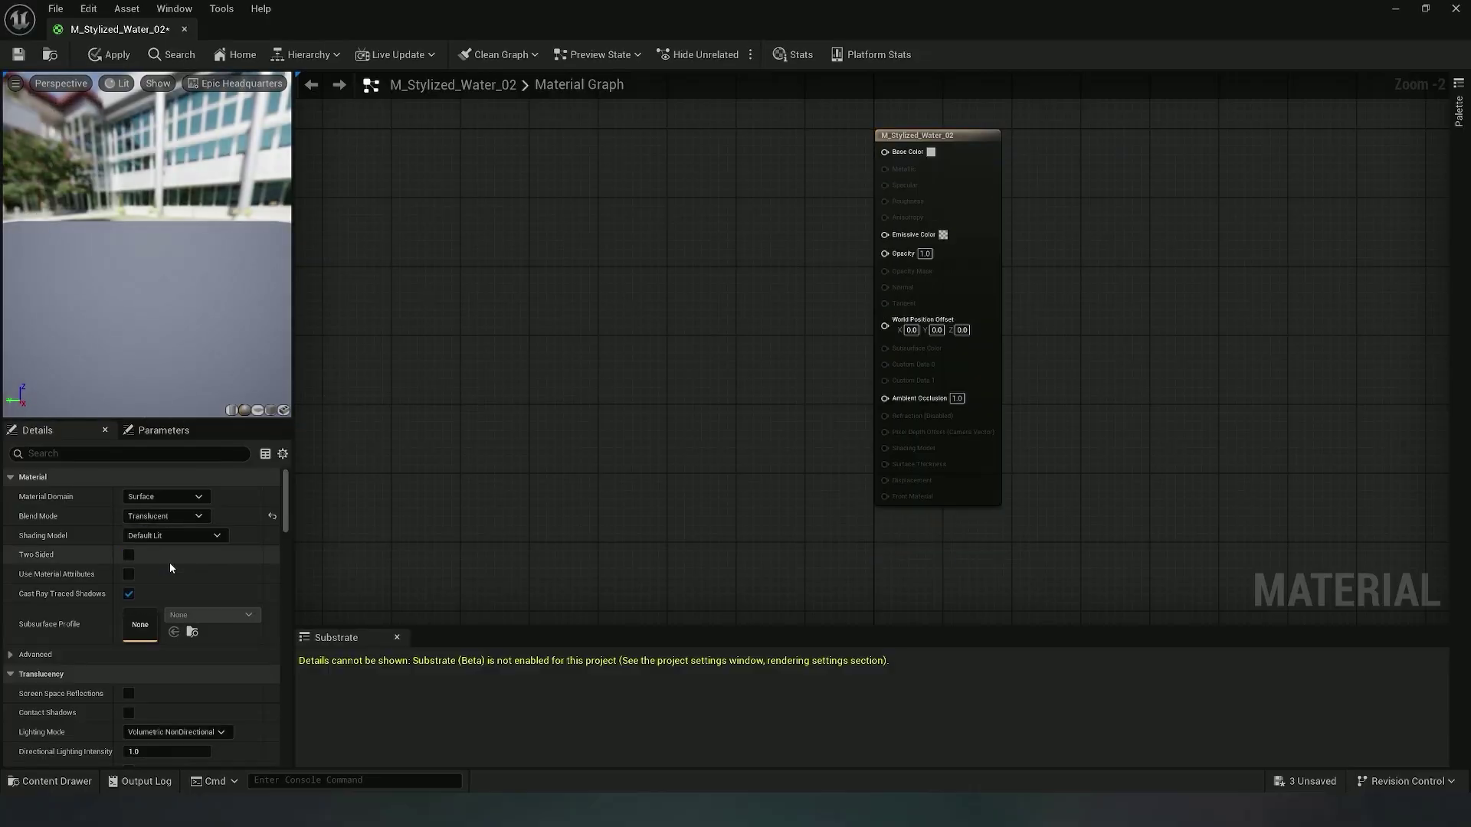
scroll(170, 567, "down", 2)
scroll(171, 567, "down", 3)
left_click(176, 549)
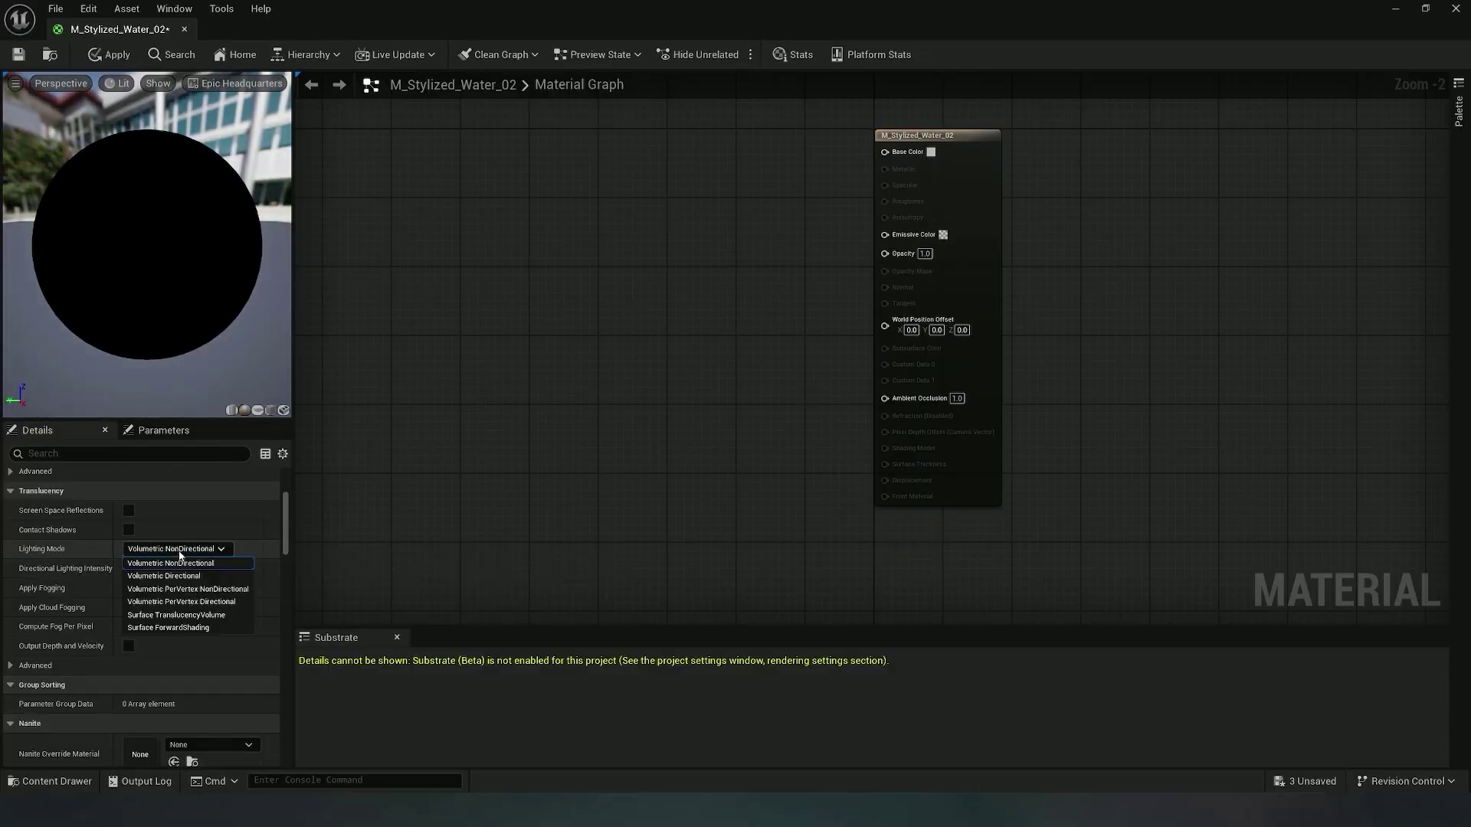
left_click(181, 615)
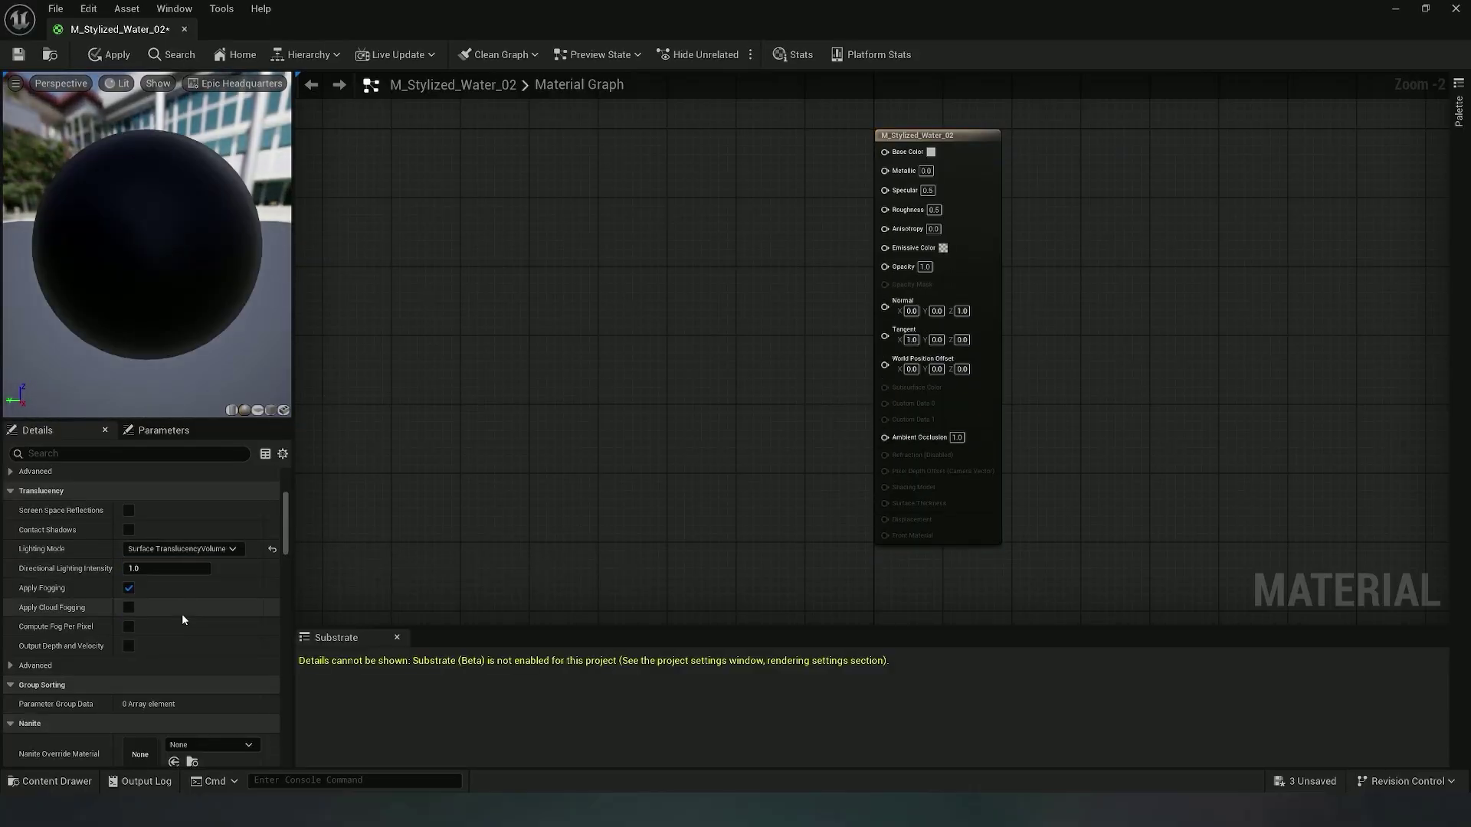
scroll(196, 601, "up", 4)
Add two Constant nodes with value 0 and connect them to the material's Metallic and Specular inputs
right_click_drag(772, 188, 787, 215)
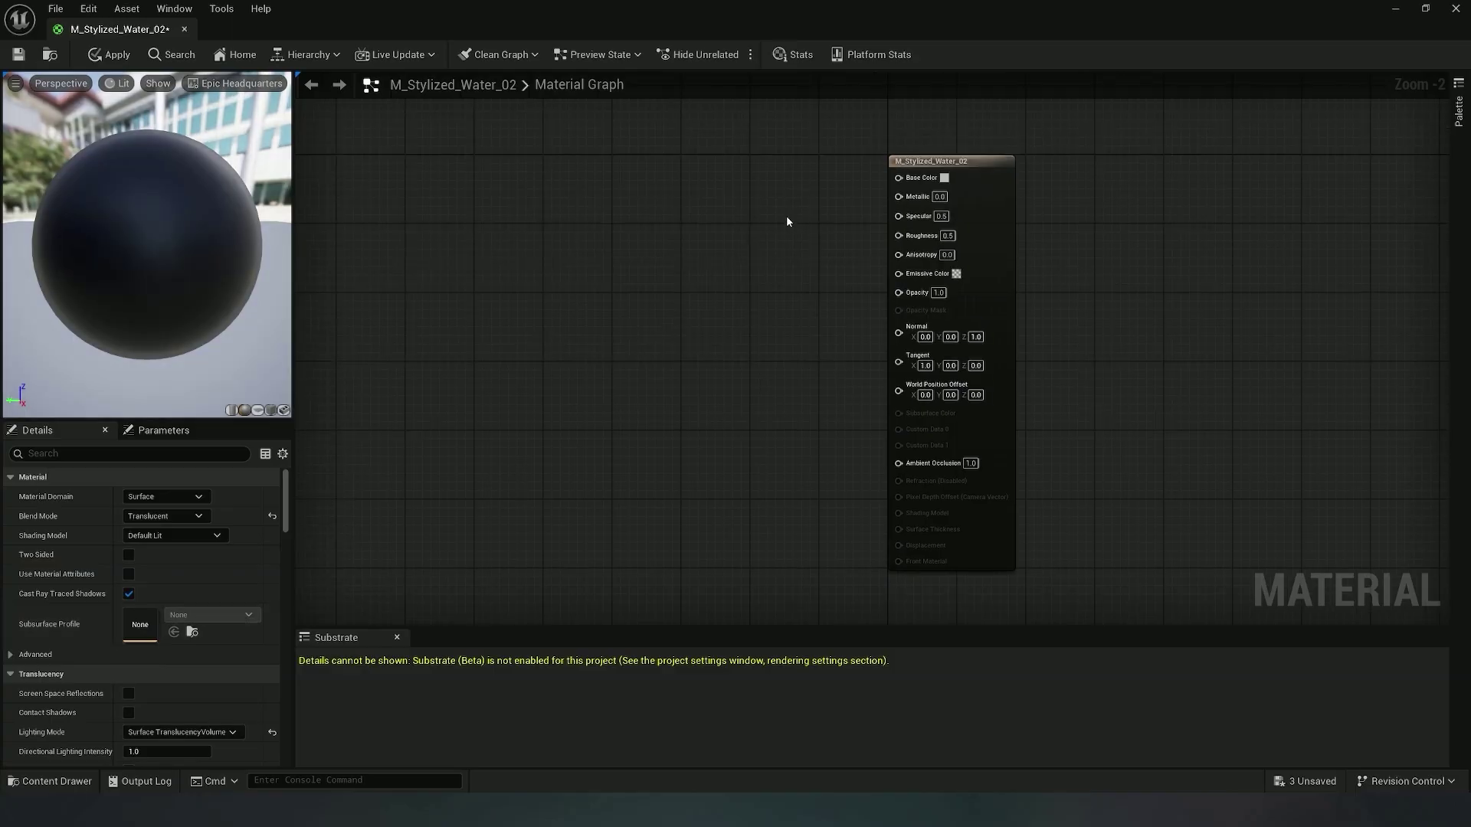
key("1")
left_click(779, 214)
key("1")
left_click(796, 288)
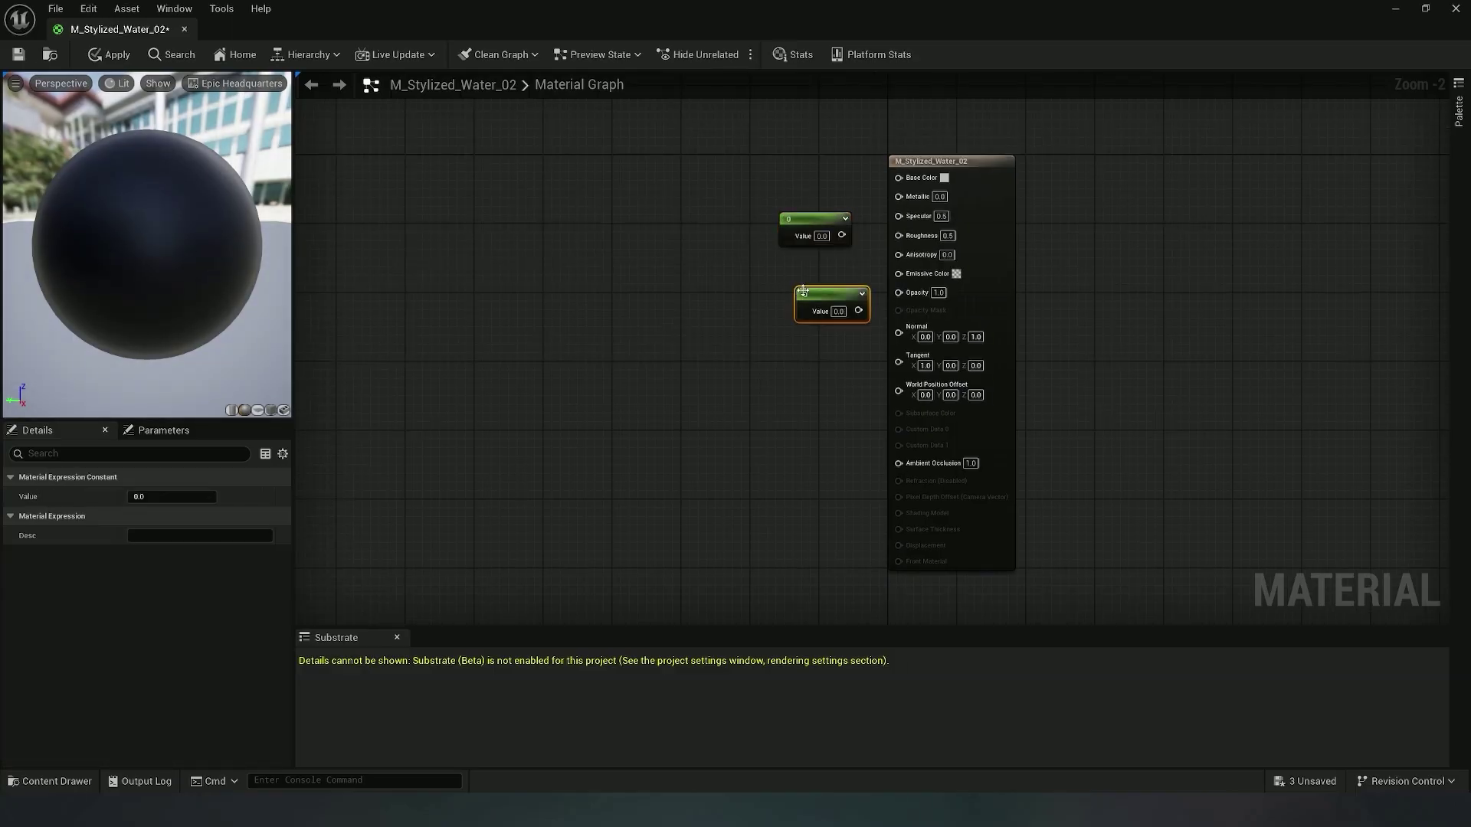
left_click_drag(822, 293, 803, 258)
left_click_drag(802, 223, 909, 199)
mouse_move(840, 272)
left_mouse_down()
mouse_move(901, 205)
mouse_move(841, 273)
left_mouse_up()
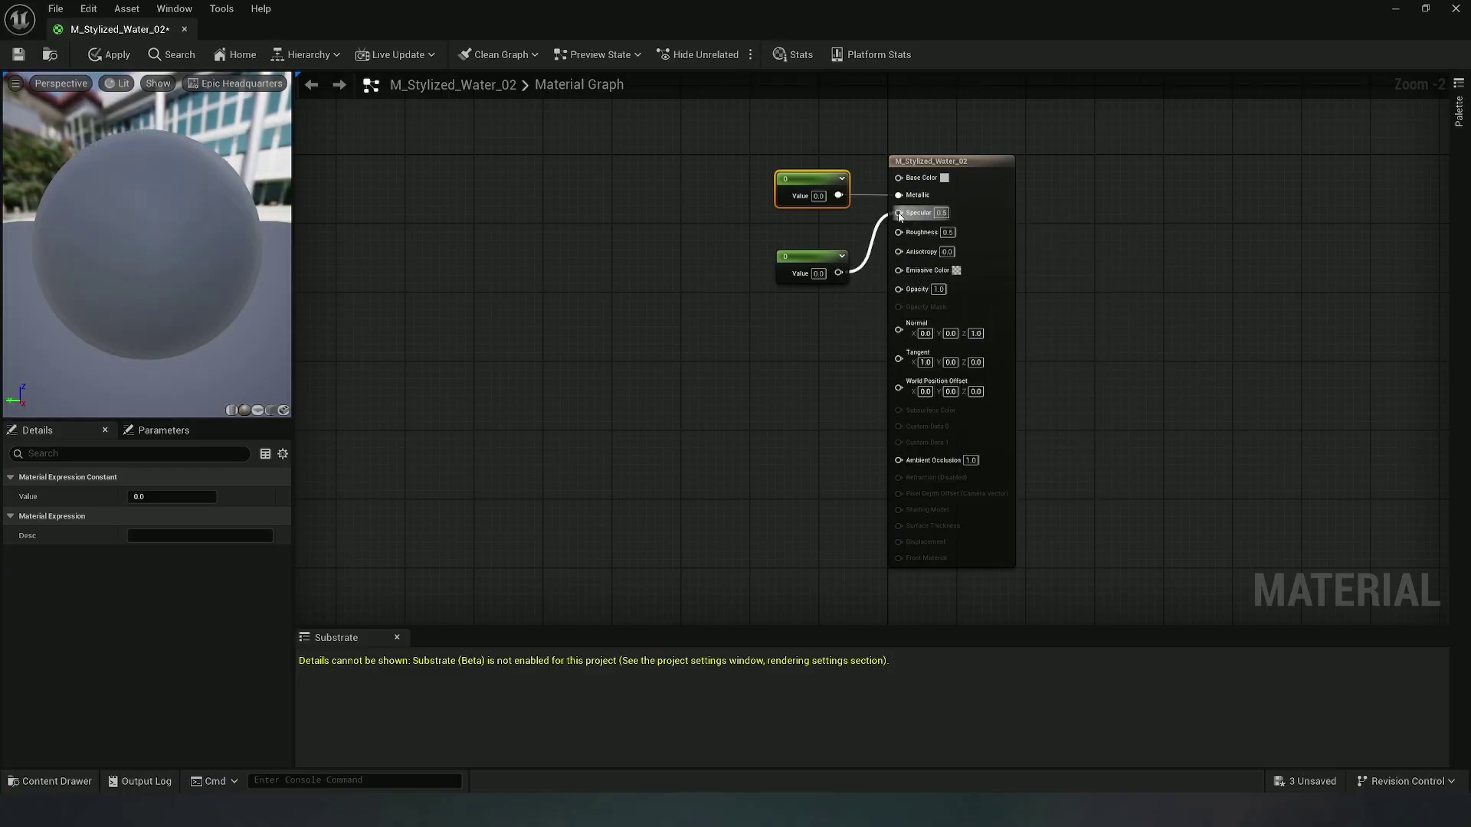
left_click_drag(900, 215, 900, 214)
left_click_drag(817, 264, 821, 231)
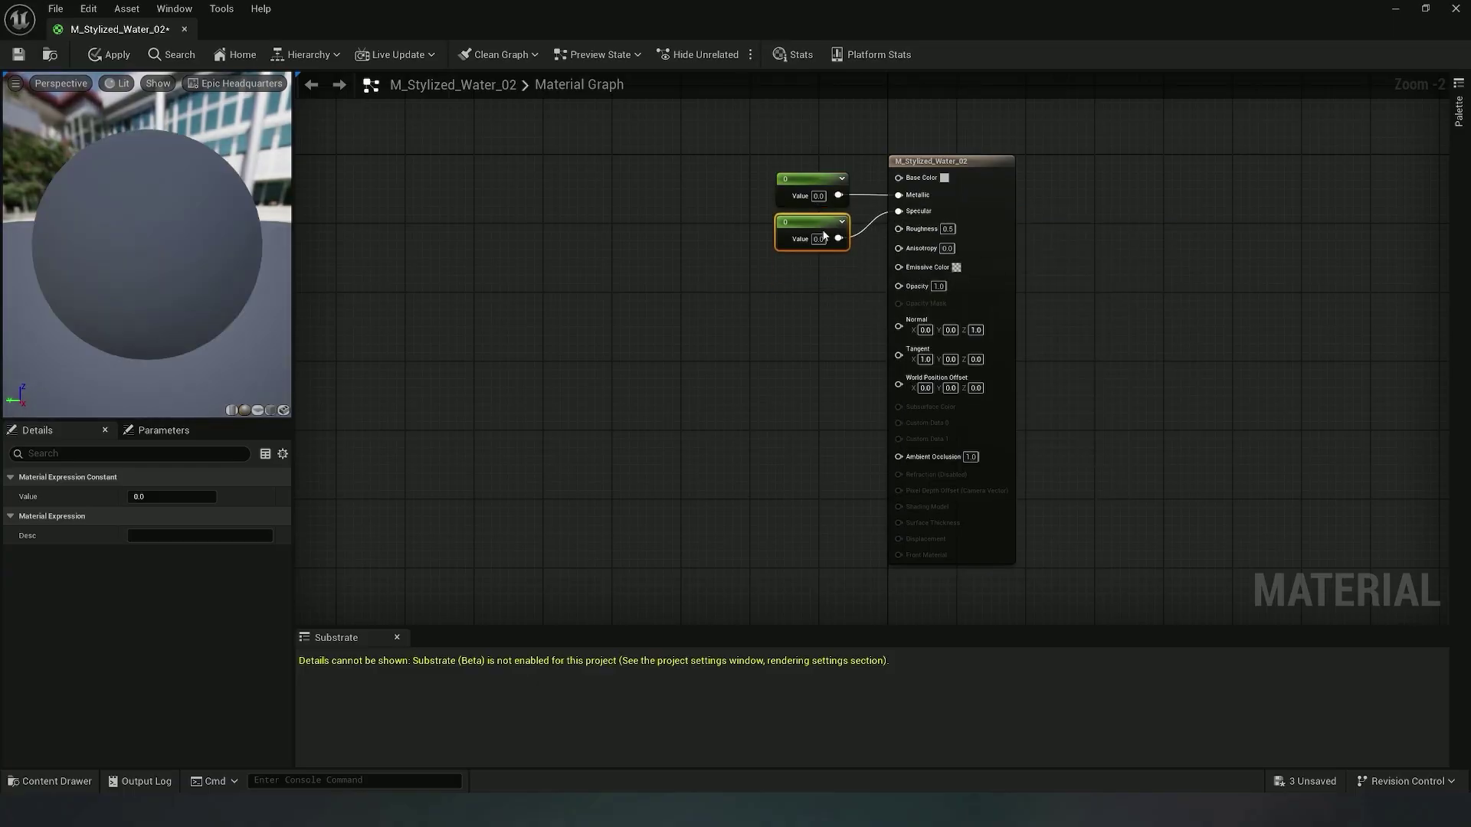
Add a third Constant node, connect it to the Roughness input and set its value to 0.2
key("1")
left_click(796, 304)
left_click_drag(859, 328, 897, 233)
left_click_drag(835, 312, 814, 282)
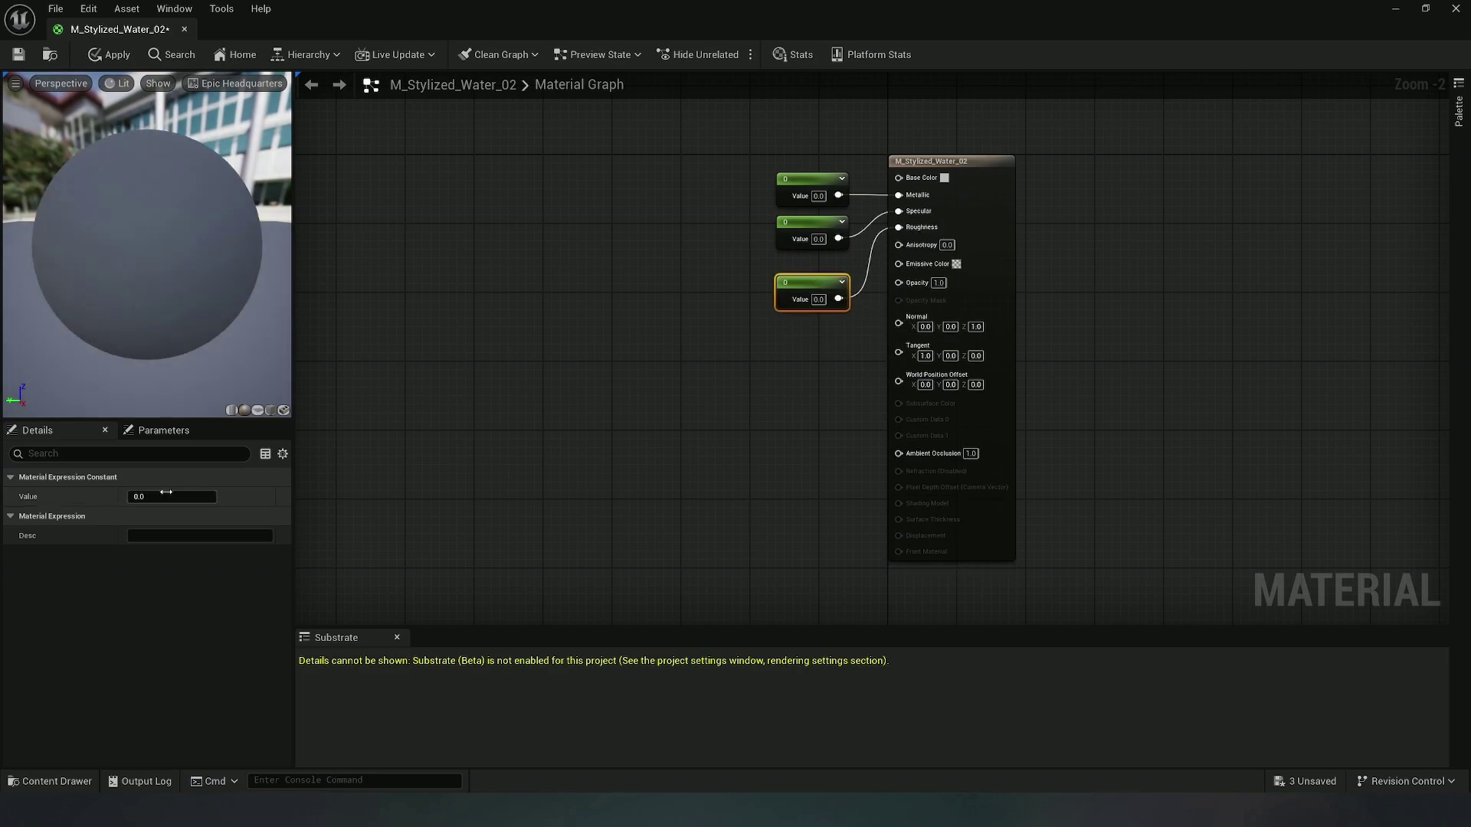
left_click(170, 495)
type("0.2")
key("Return")
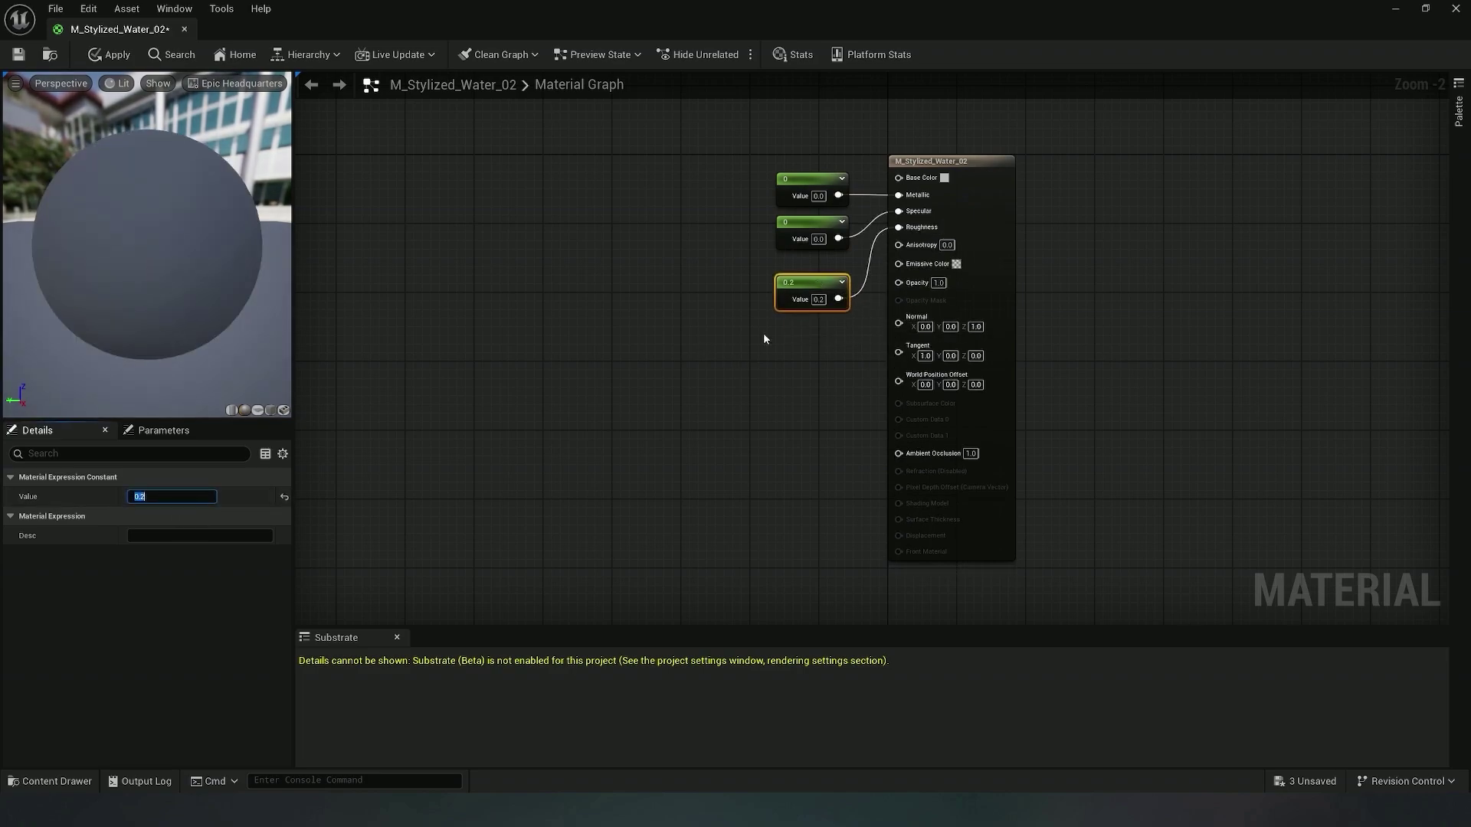
Convert the 0.2 constant to a parameter named Roughness
right_click(814, 288)
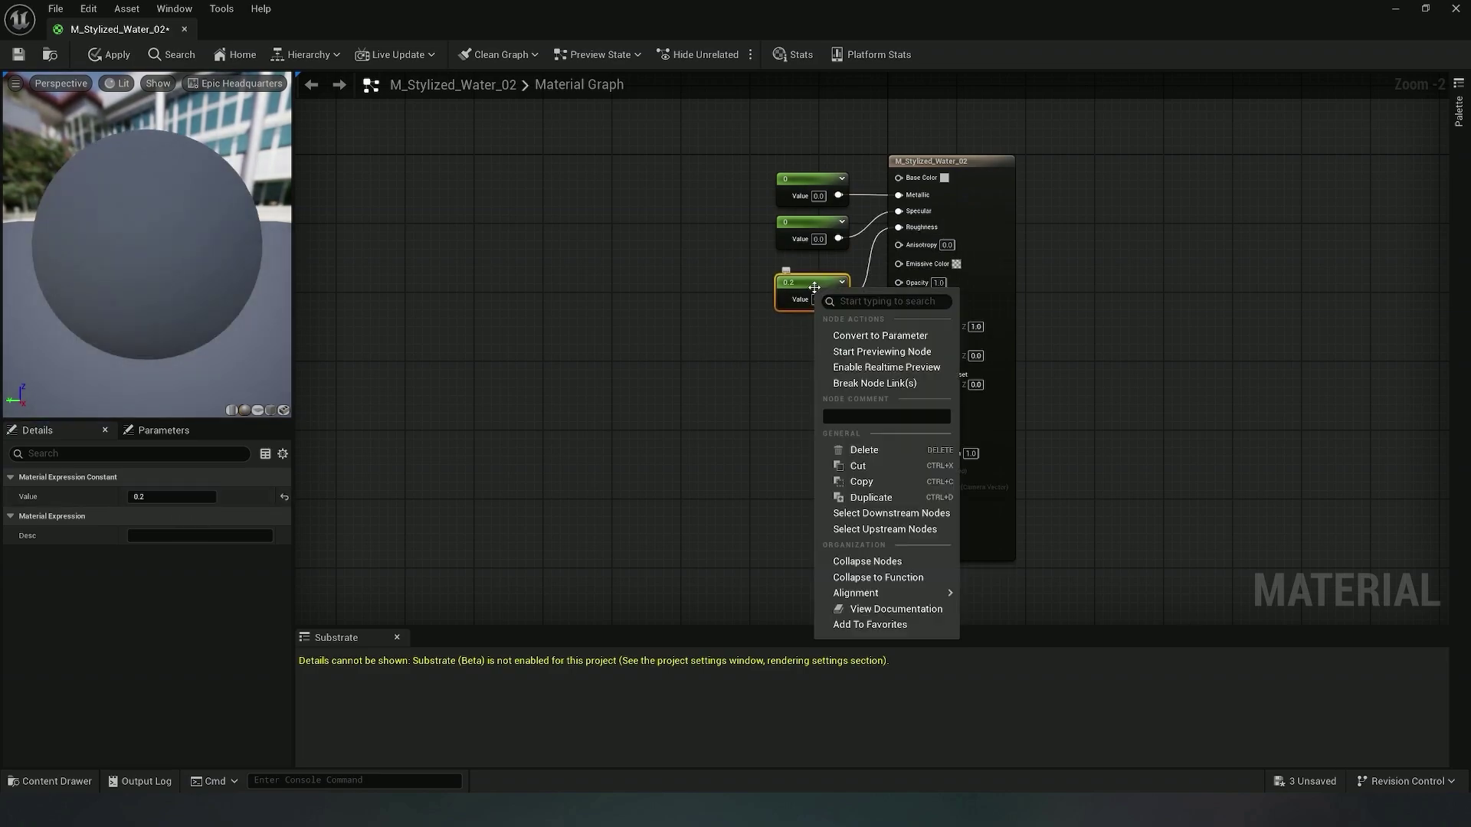
left_click(837, 338)
type("Roughness")
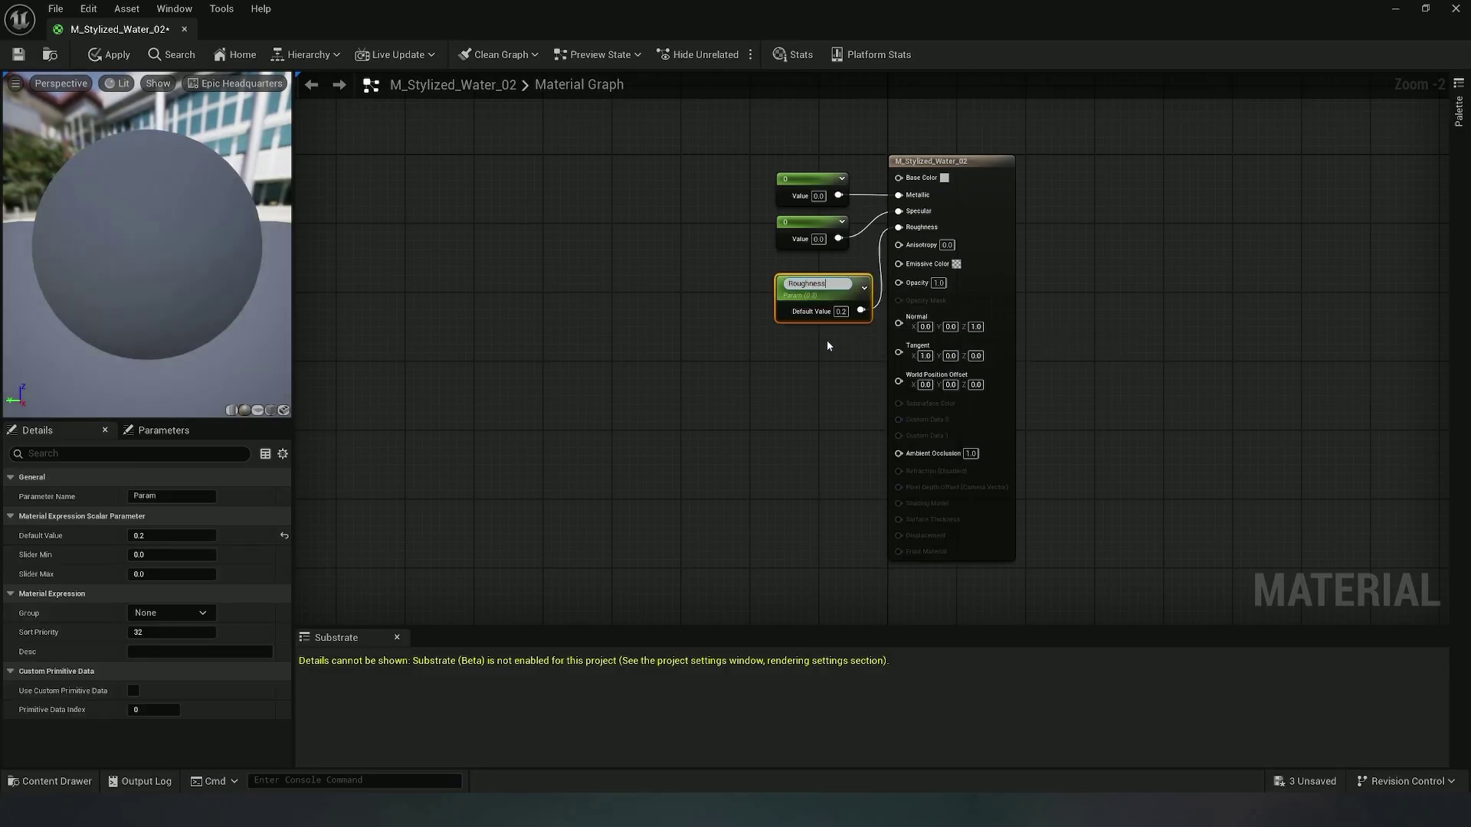
key("Return")
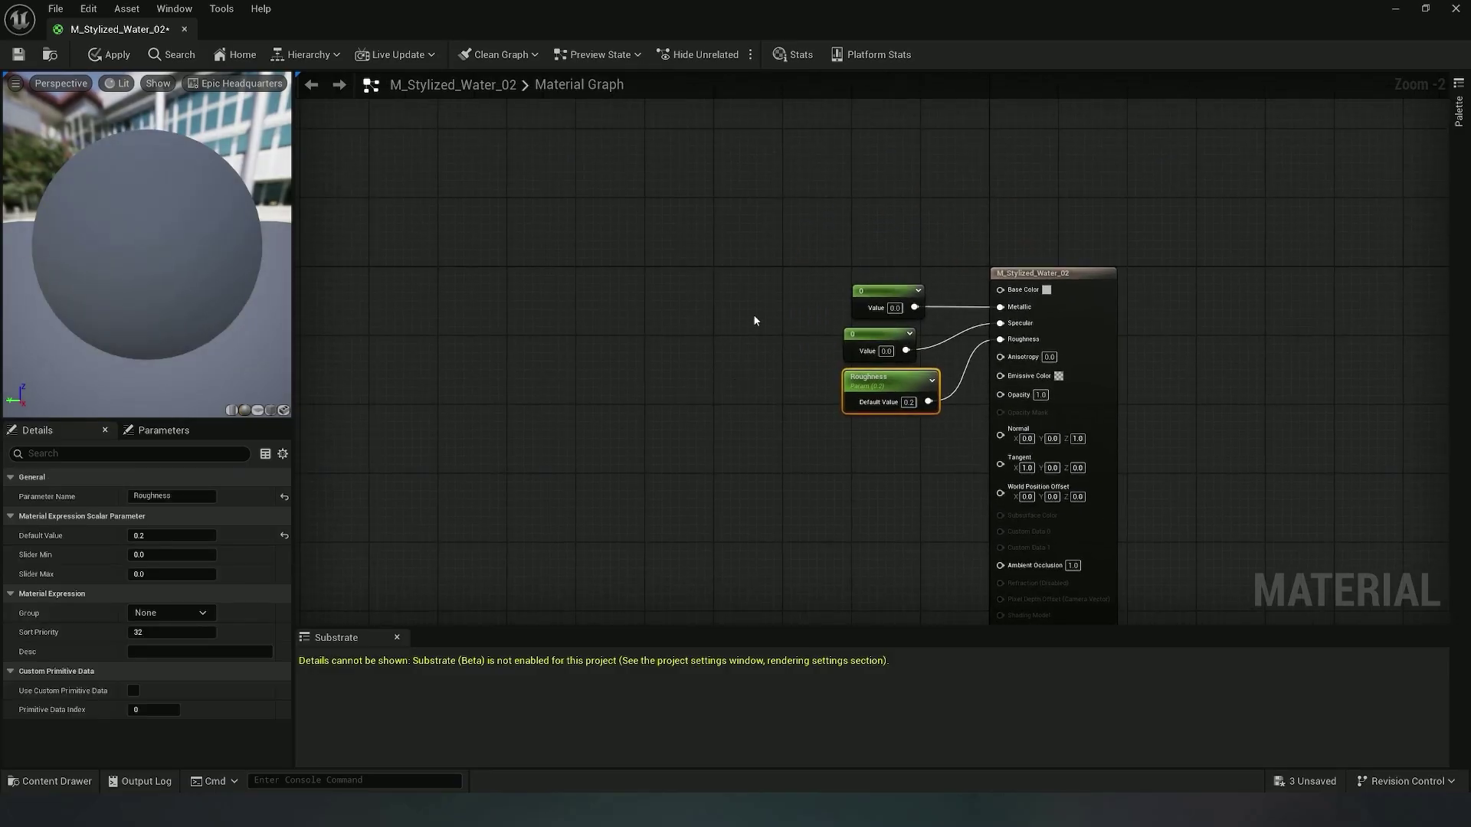
Add a VectorParameter node named Color and place it to the left of the constants
right_click_drag(775, 342, 733, 307)
right_click(655, 279)
type("pa")
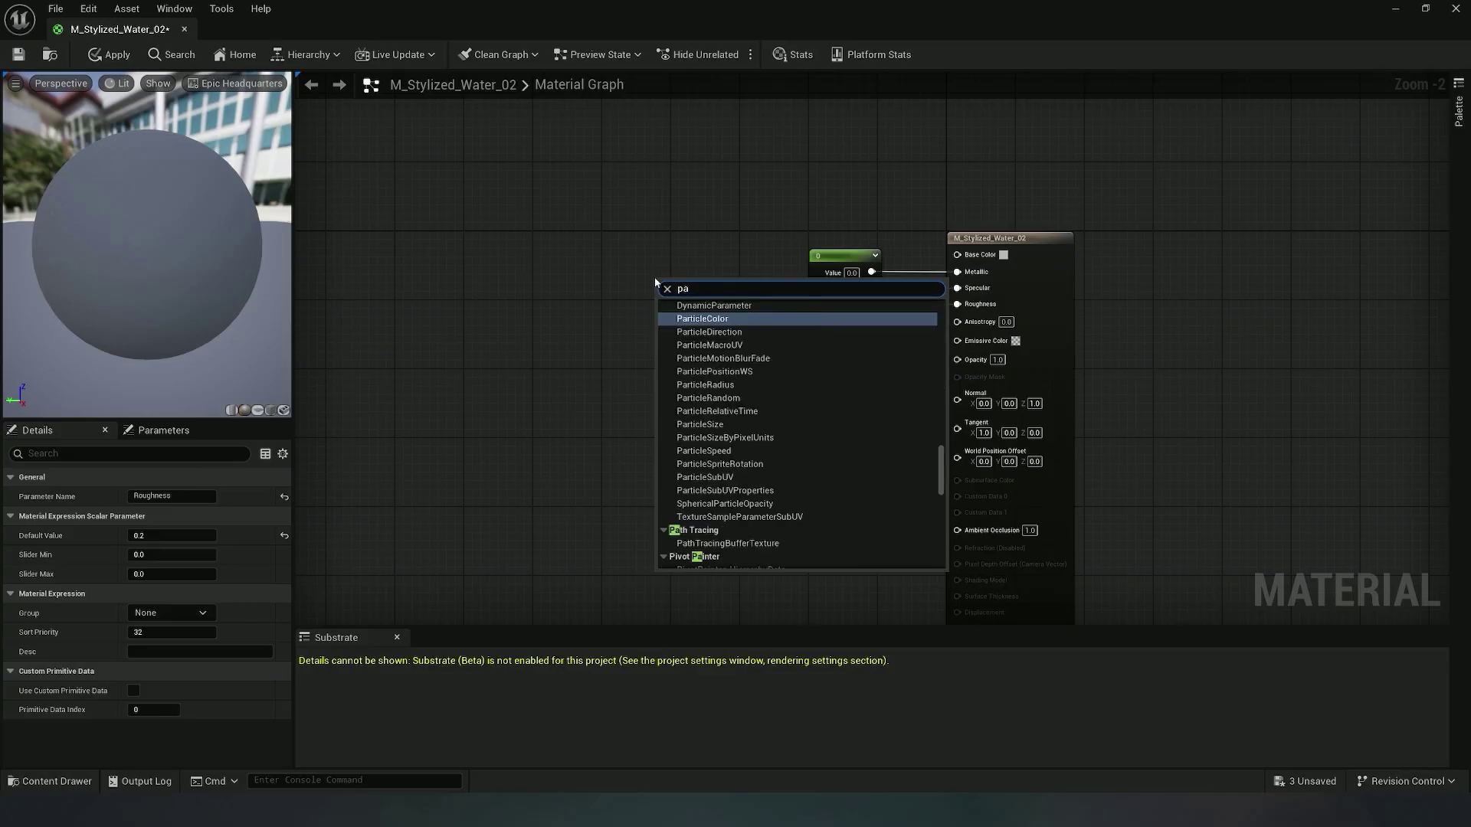
type("rame")
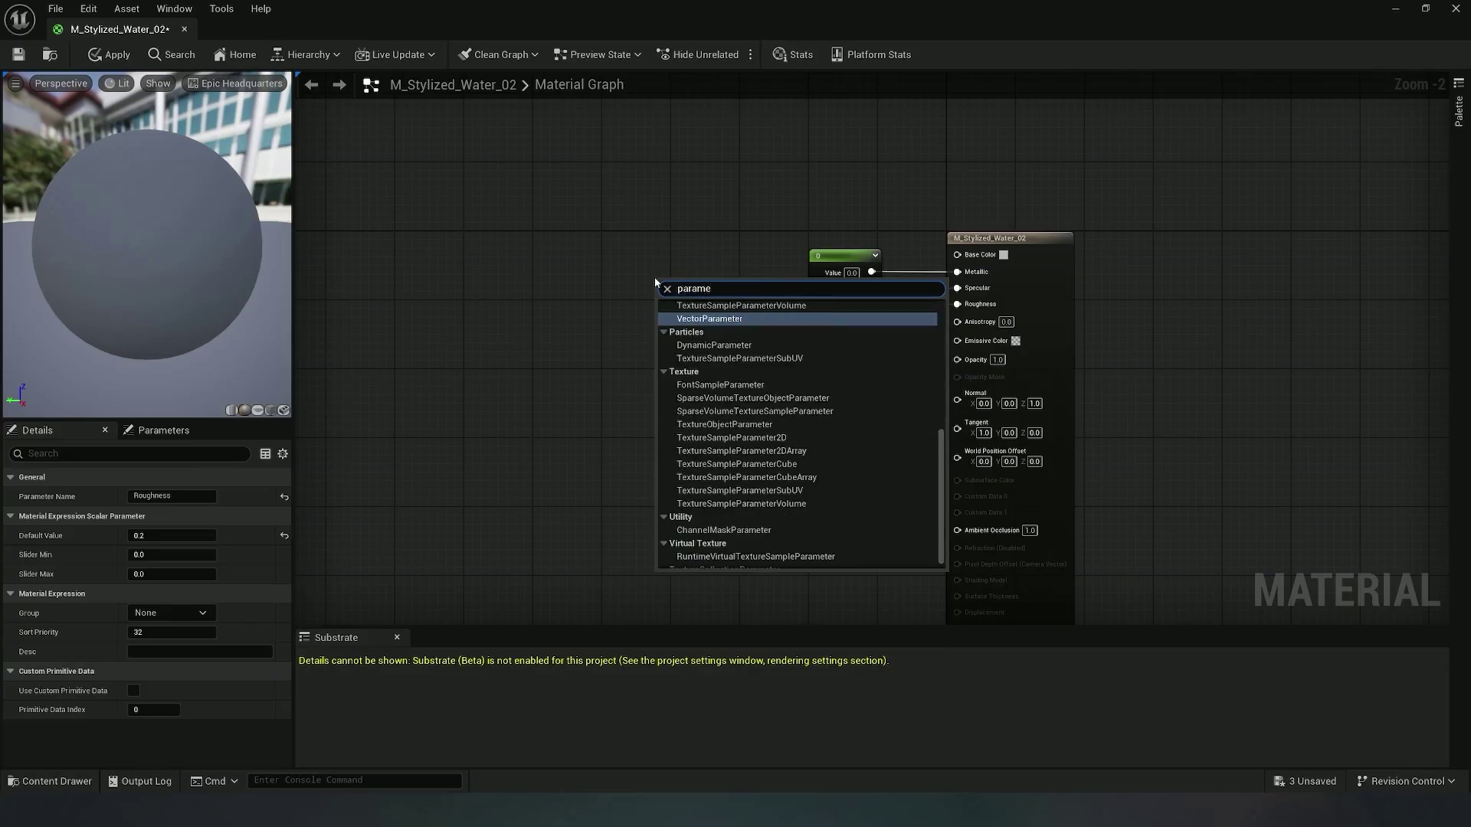
left_click(754, 321)
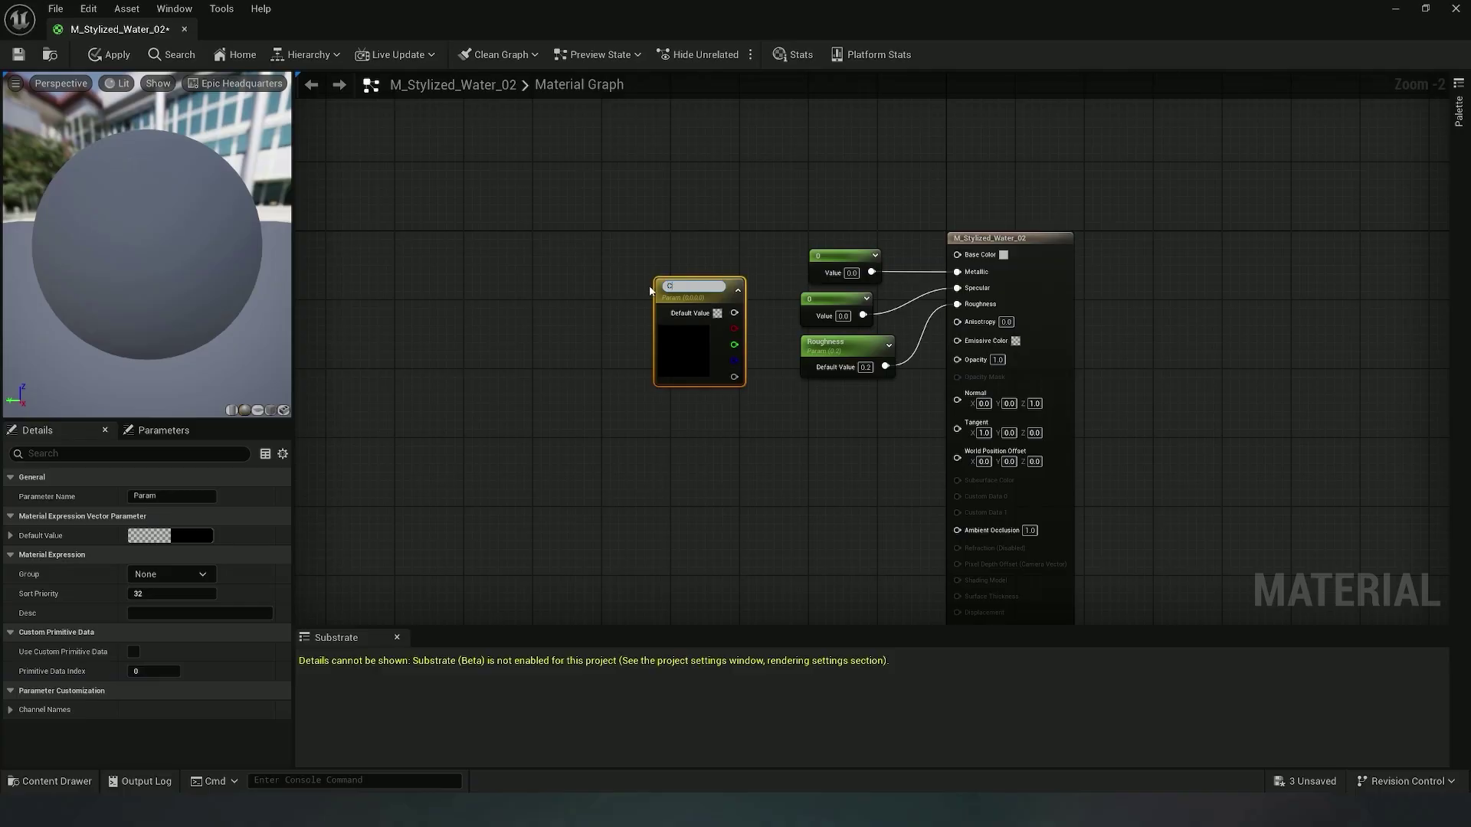
left_click_drag(680, 358, 641, 270)
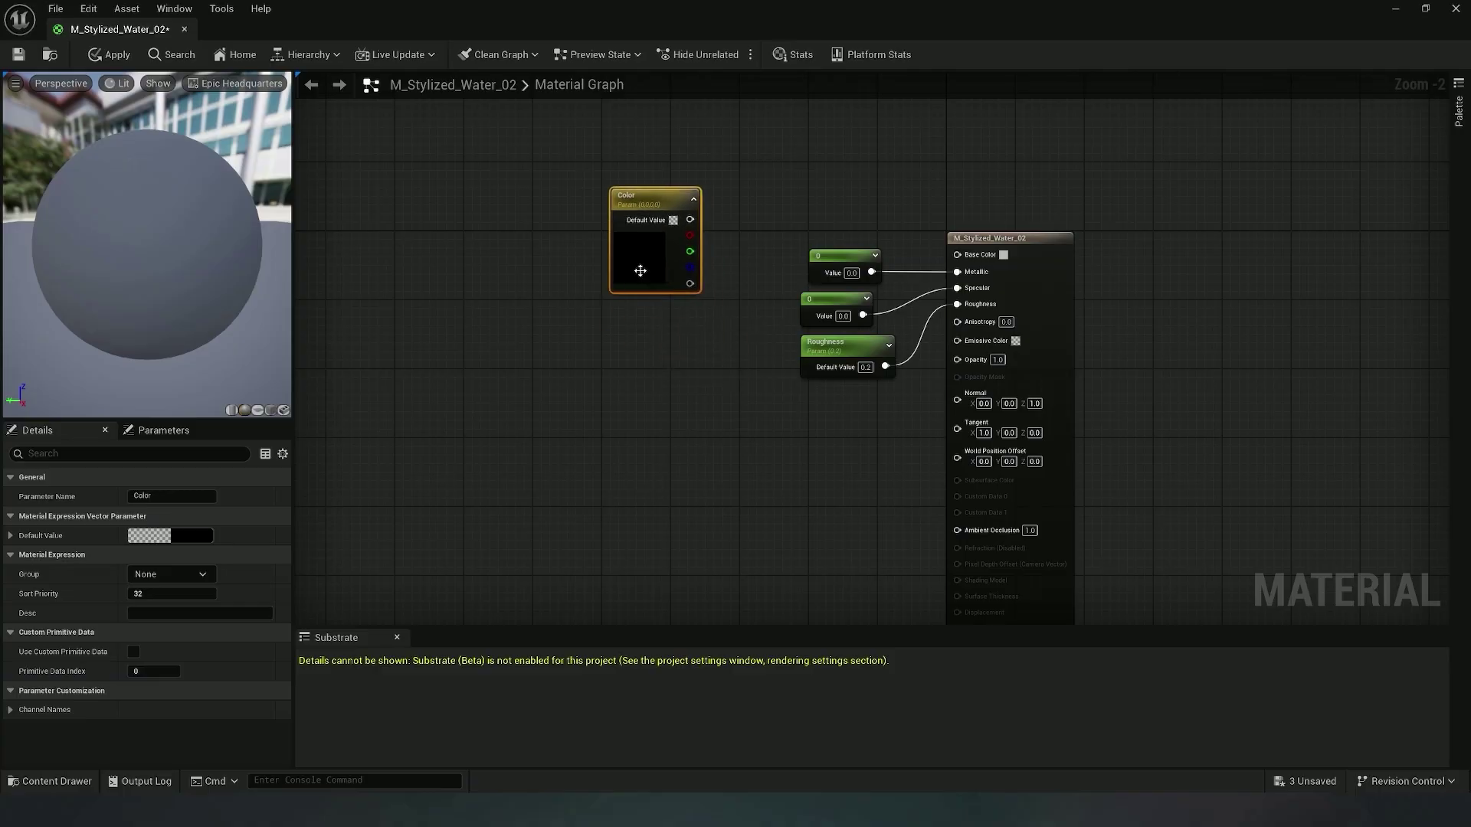
Duplicate the Color parameter as Color_Coast below the original and move both nodes further left
right_click(641, 260)
left_click(630, 237)
key("ctrl+d")
left_click_drag(660, 370, 649, 330)
left_click(173, 493)
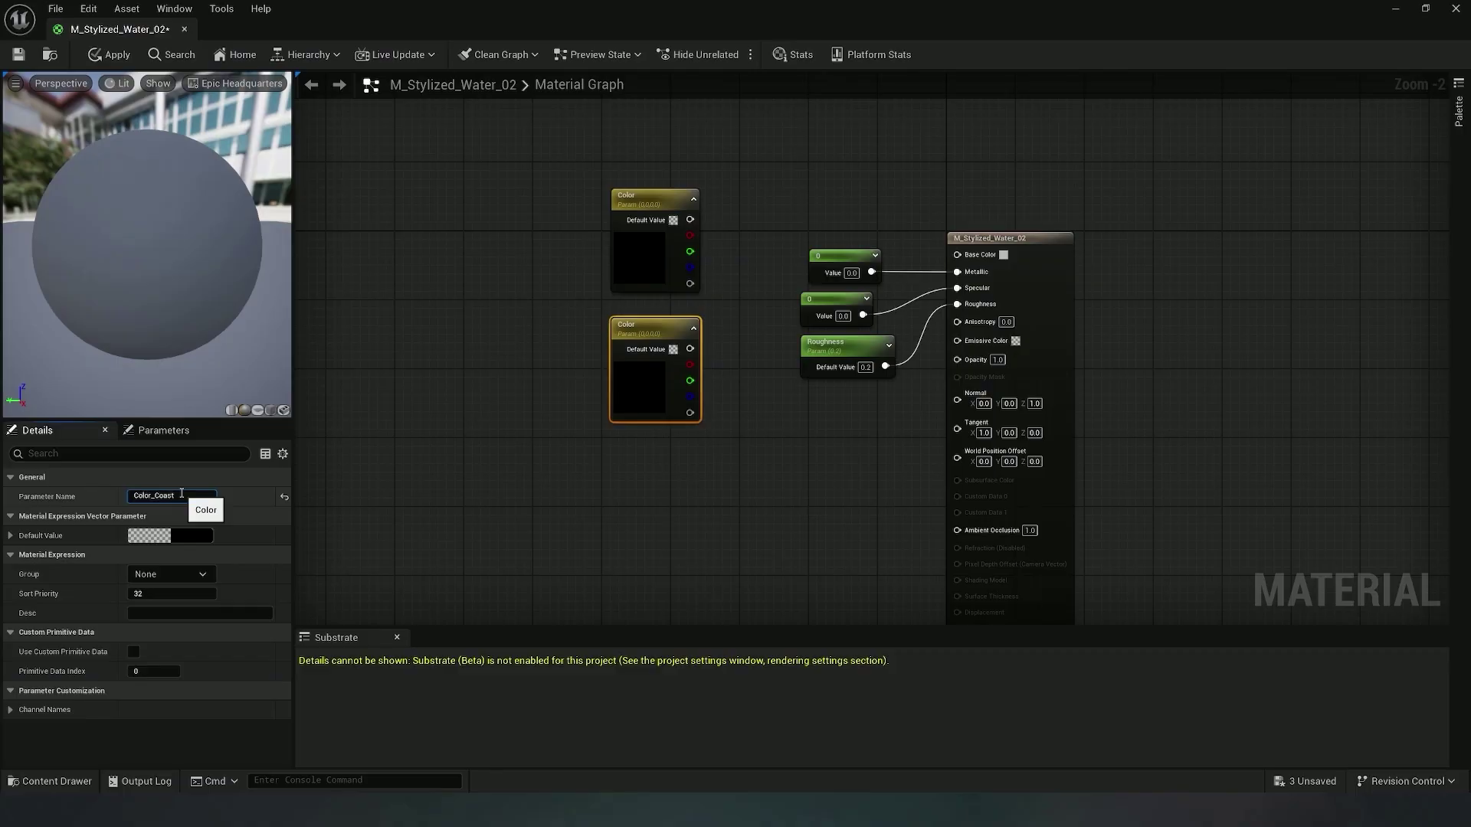
left_click_drag(642, 243, 461, 227)
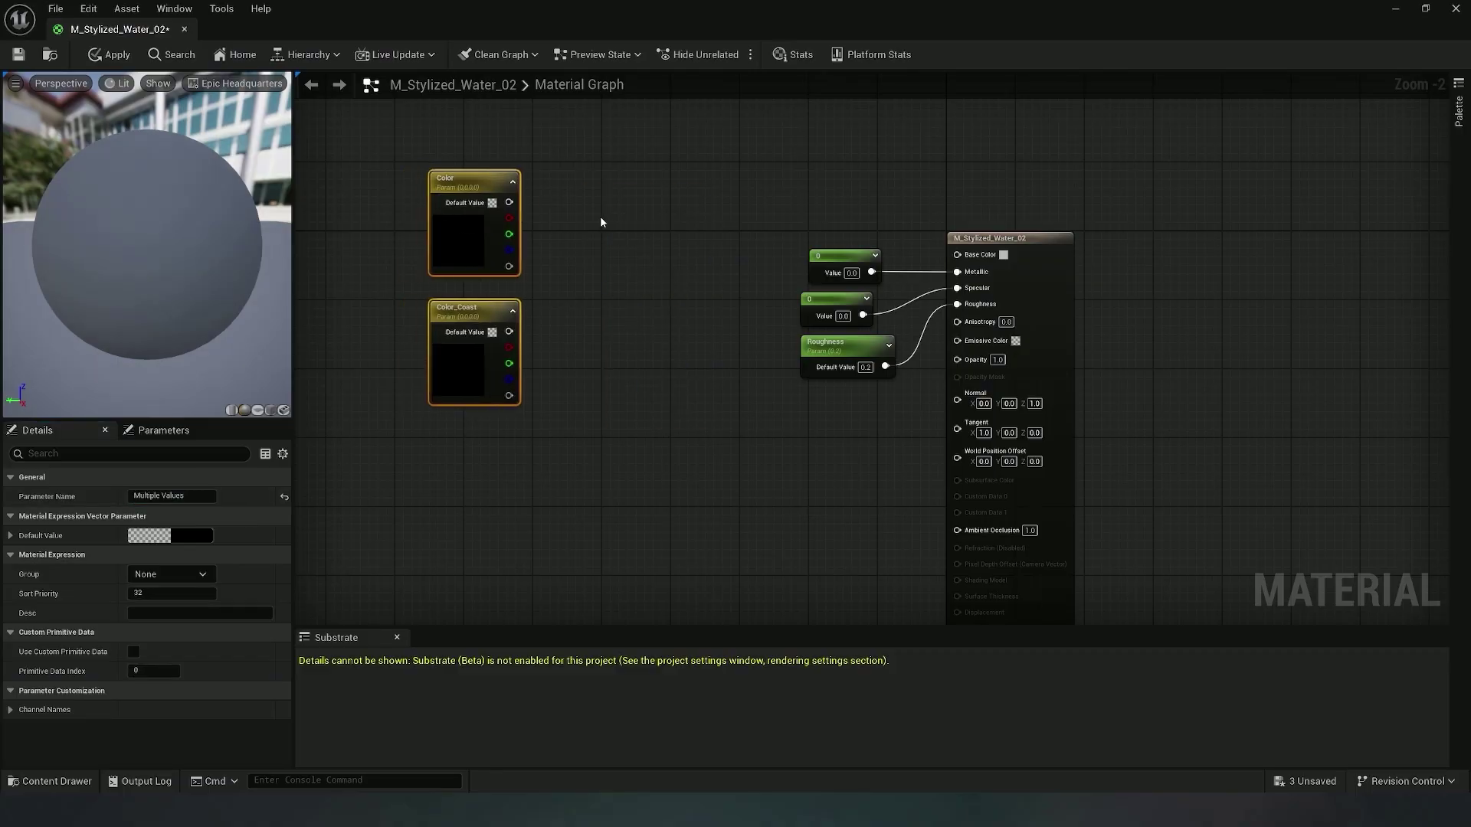
Add a LinearInterpolate node and connect Color to its A input and Color_Coast to its B input
left_click(602, 226)
right_click(623, 352)
type("lerp")
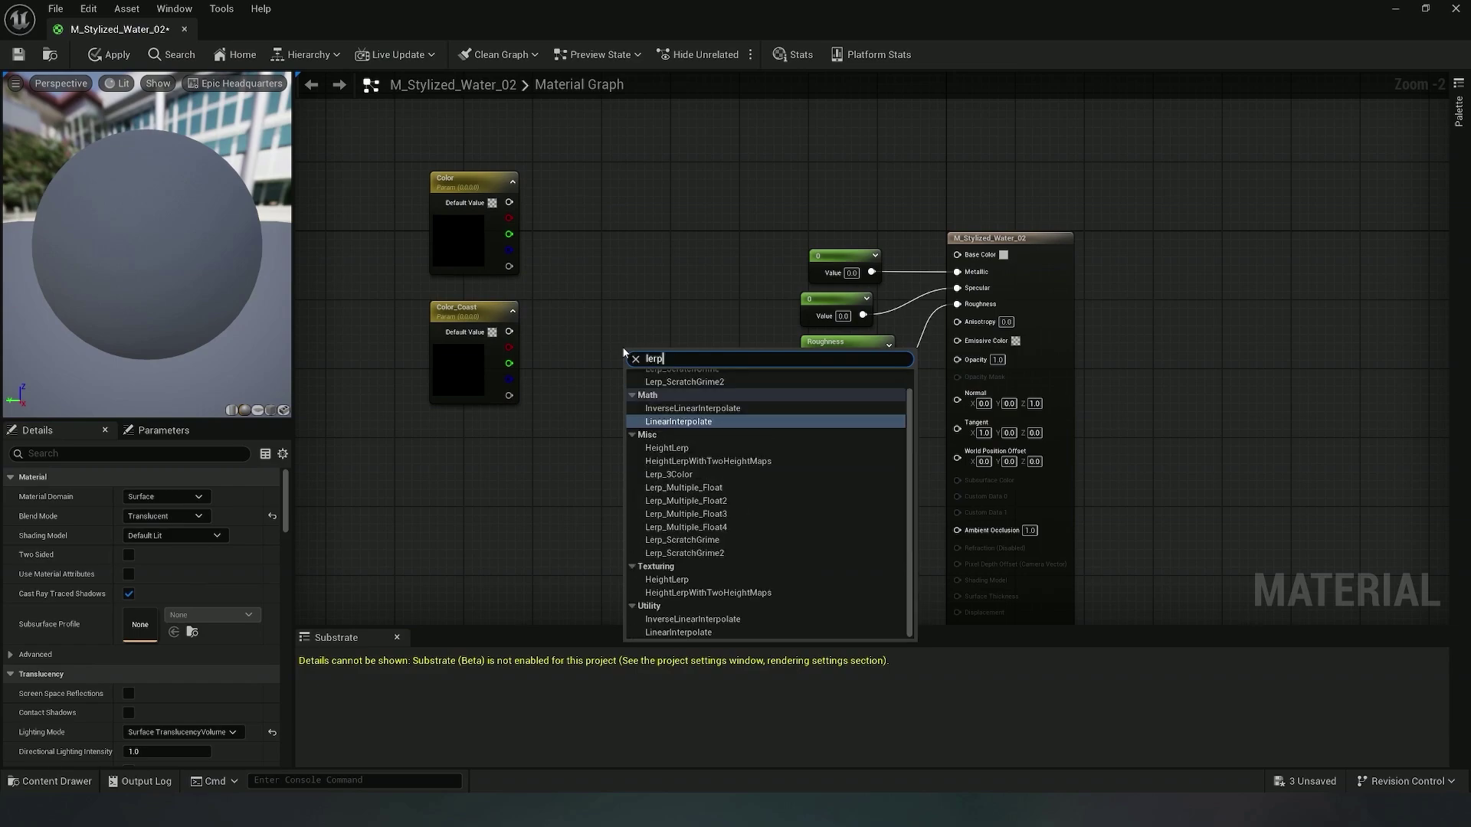
left_click(663, 421)
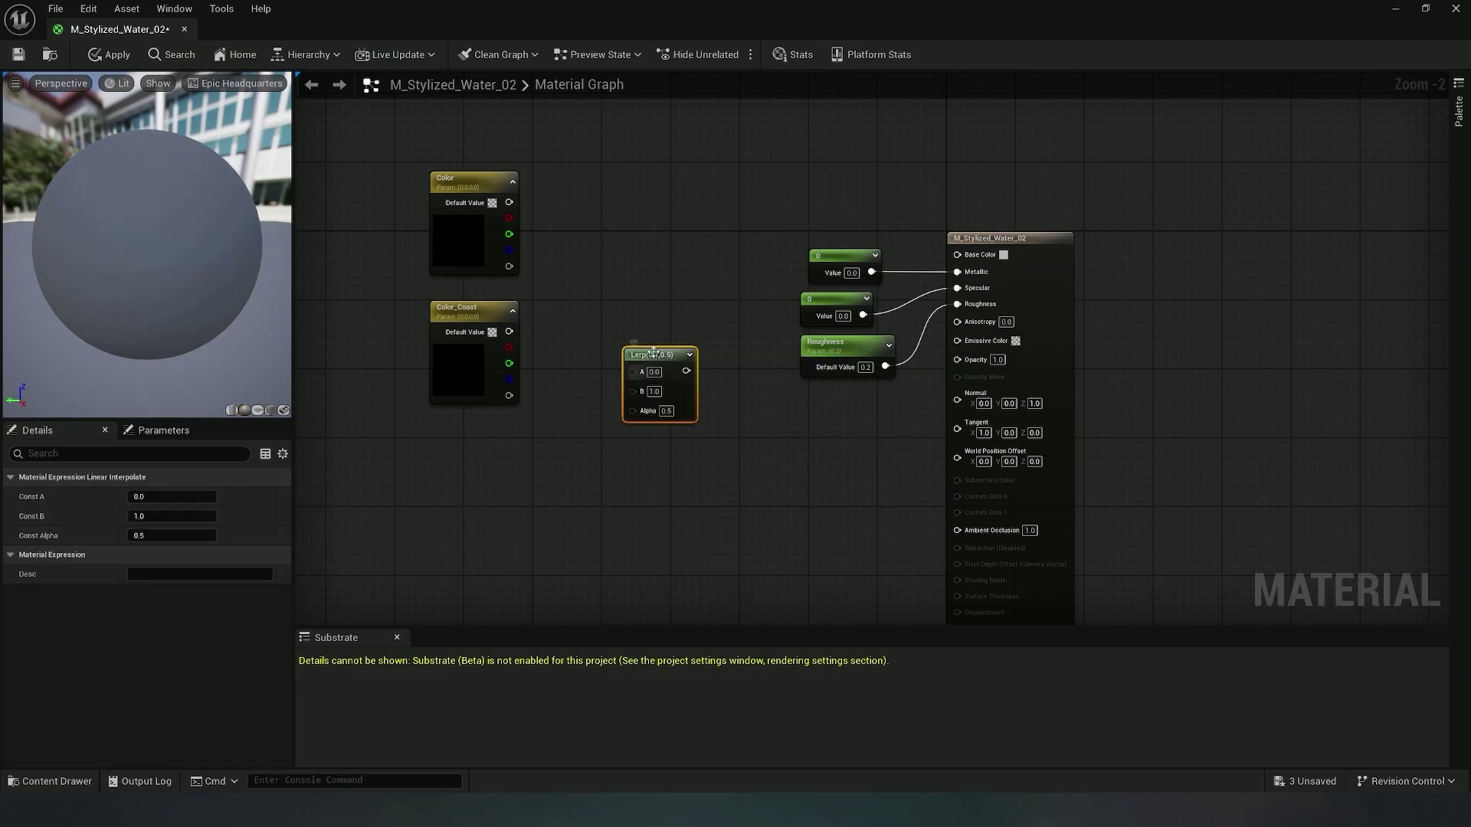
left_click_drag(654, 352, 624, 245)
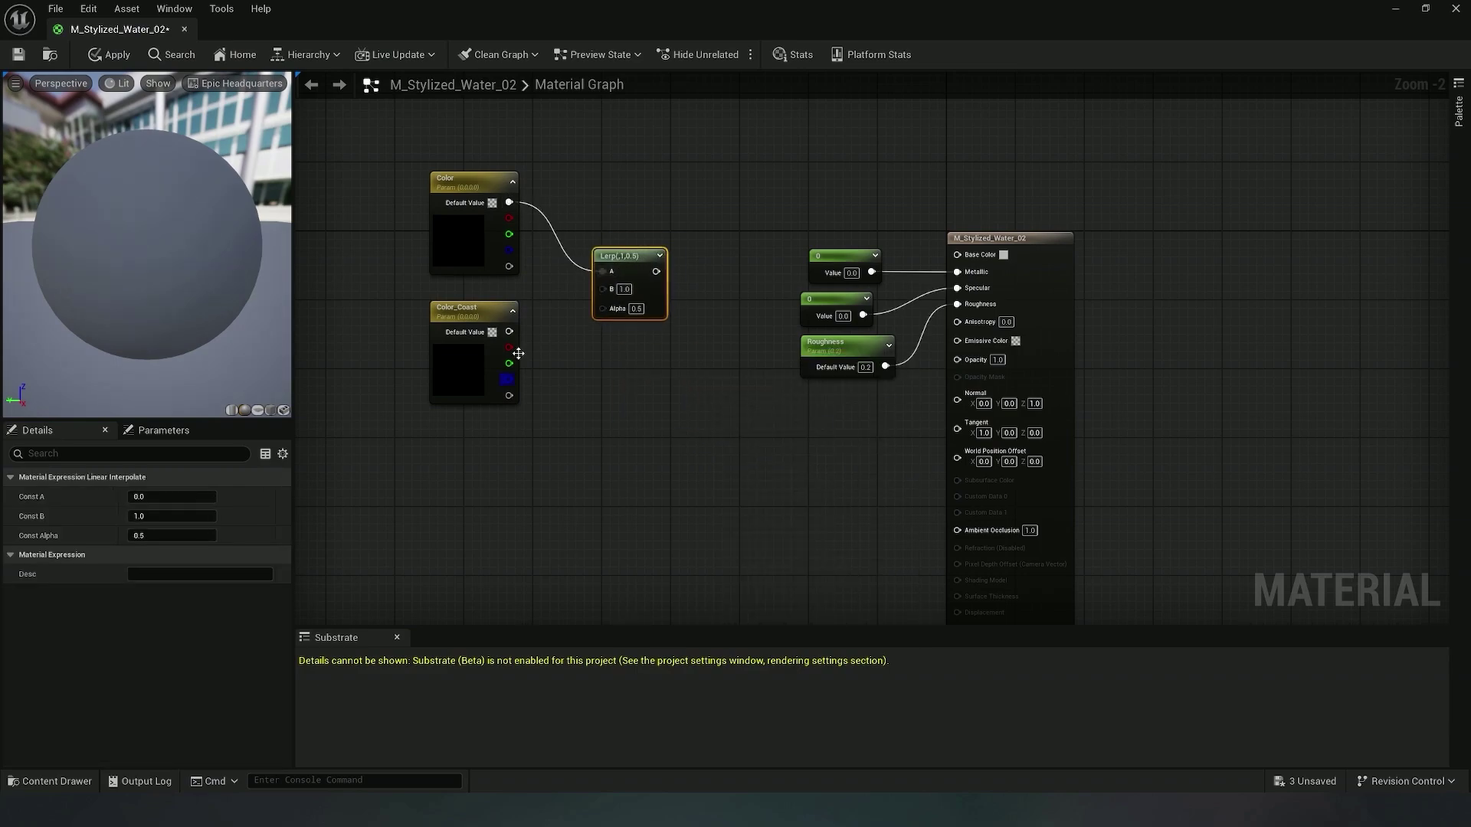
left_click_drag(509, 331, 613, 294)
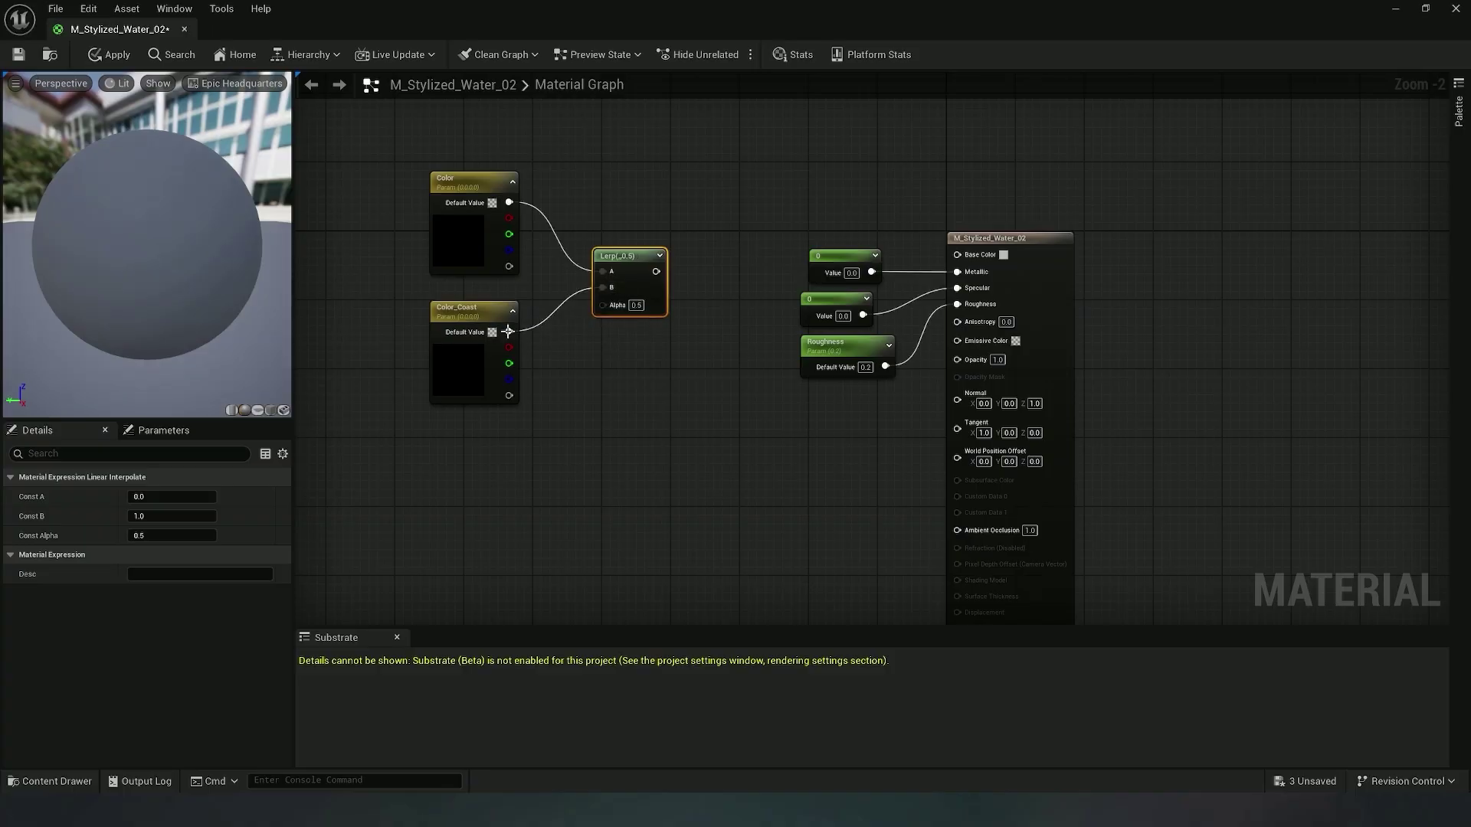
Add a DepthFade node below the Color_Coast parameter
right_click(479, 492)
type("dept")
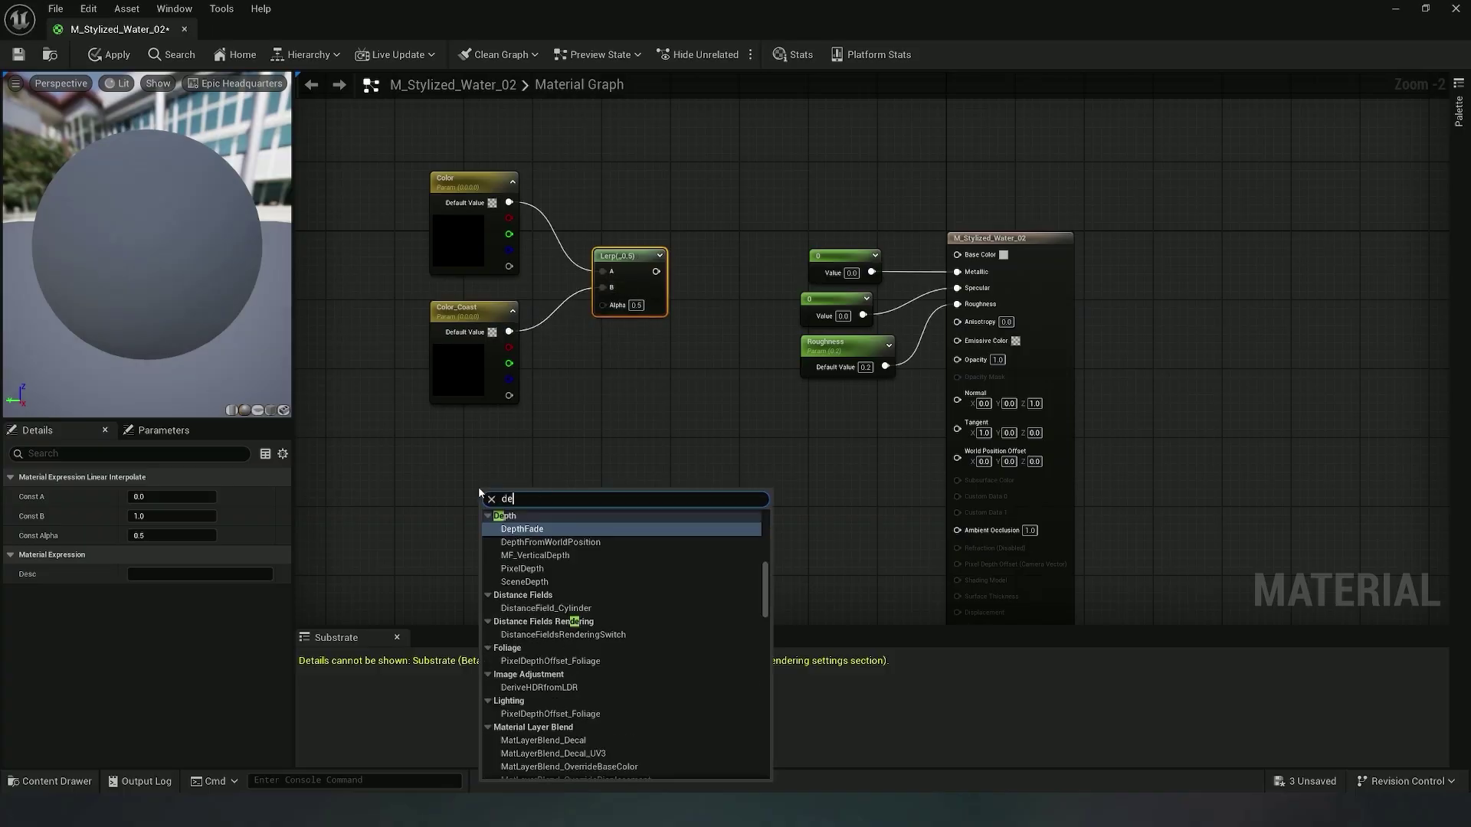
left_click(549, 529)
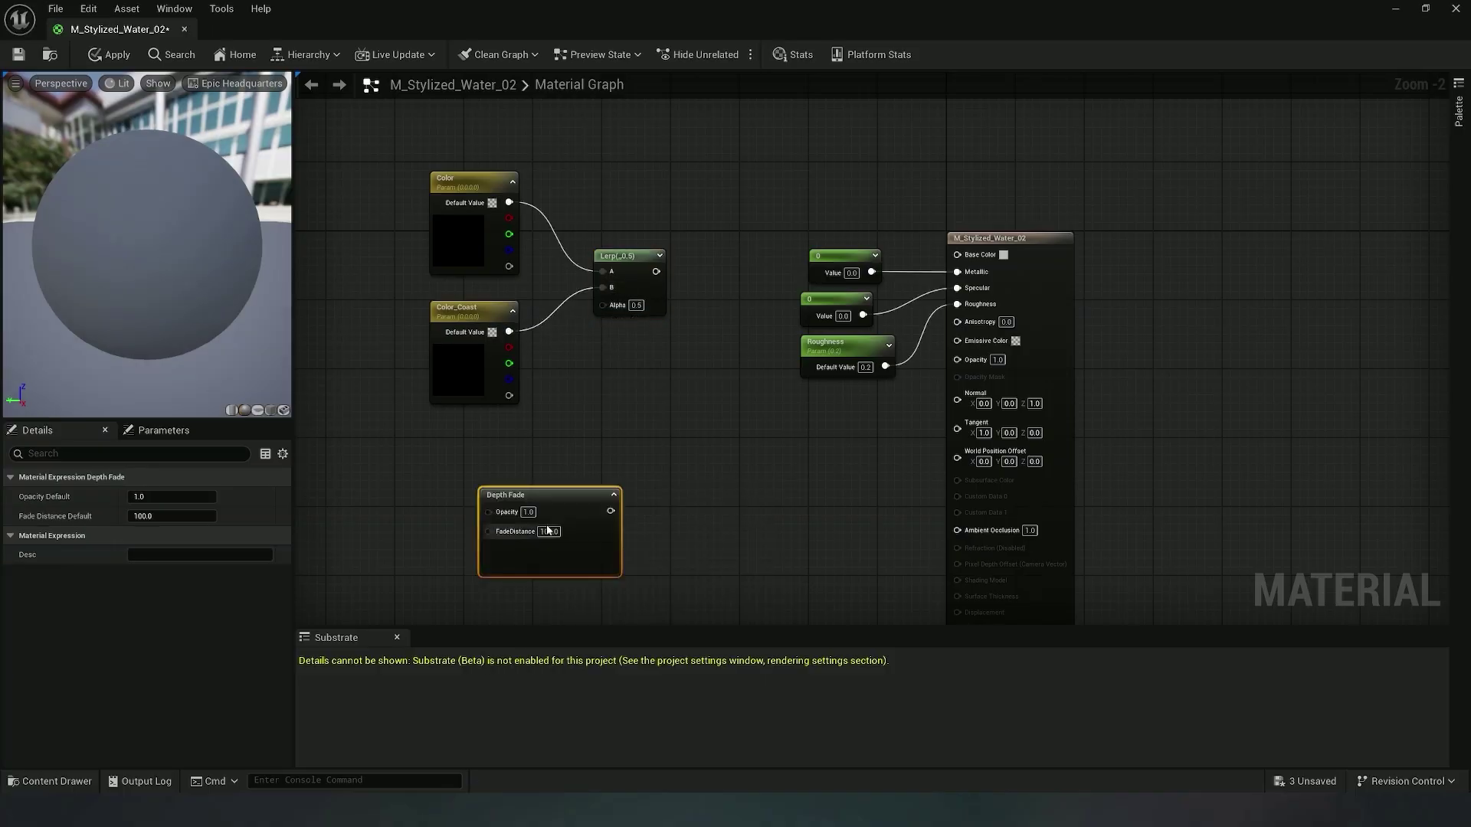
Connect the Depth Fade output to the Lerp's Alpha and feed a new constant into its FadeDistance input
left_click_drag(563, 510, 602, 305)
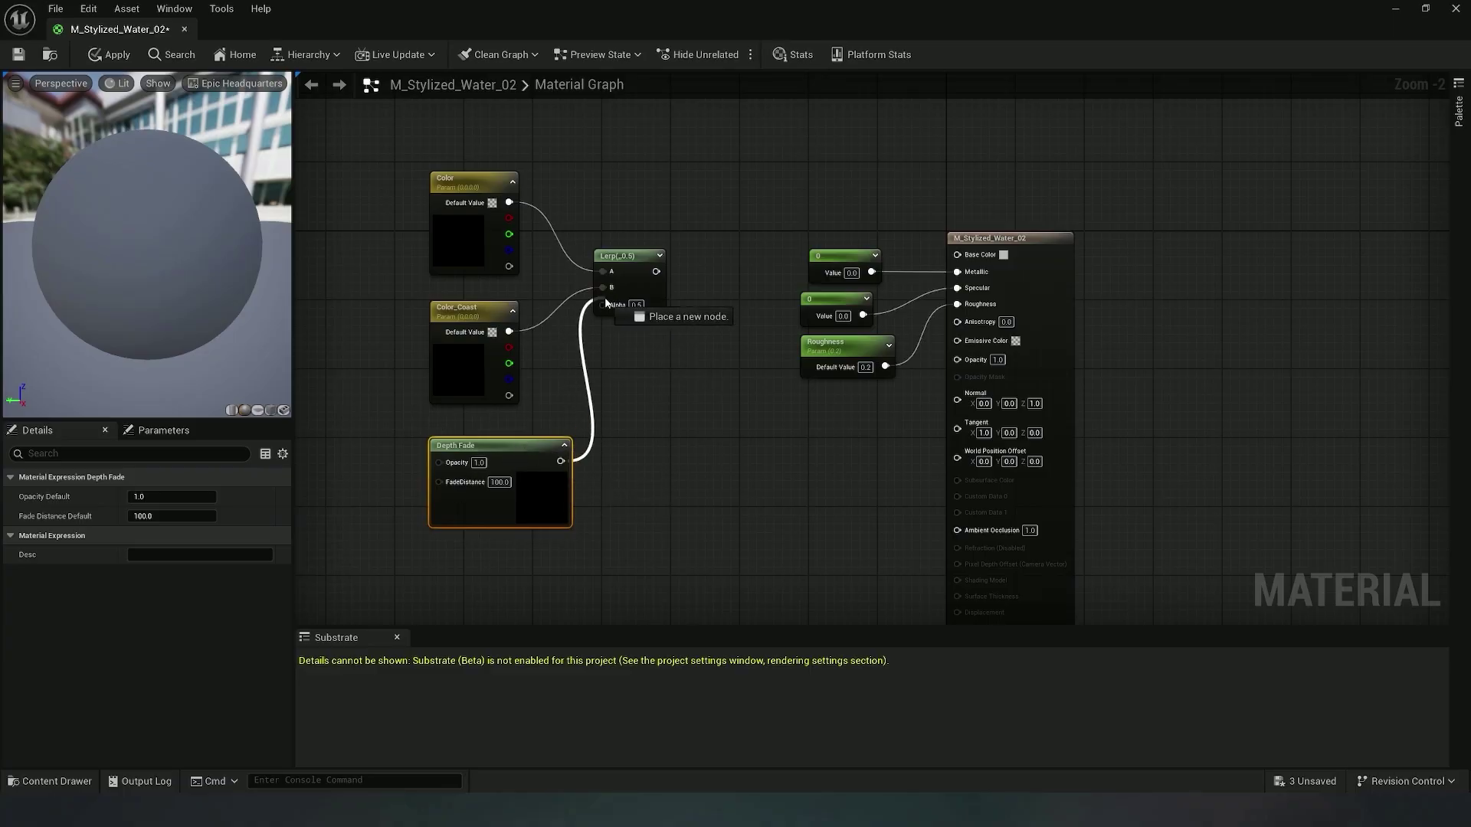
right_click_drag(626, 393, 825, 352)
left_click(476, 437)
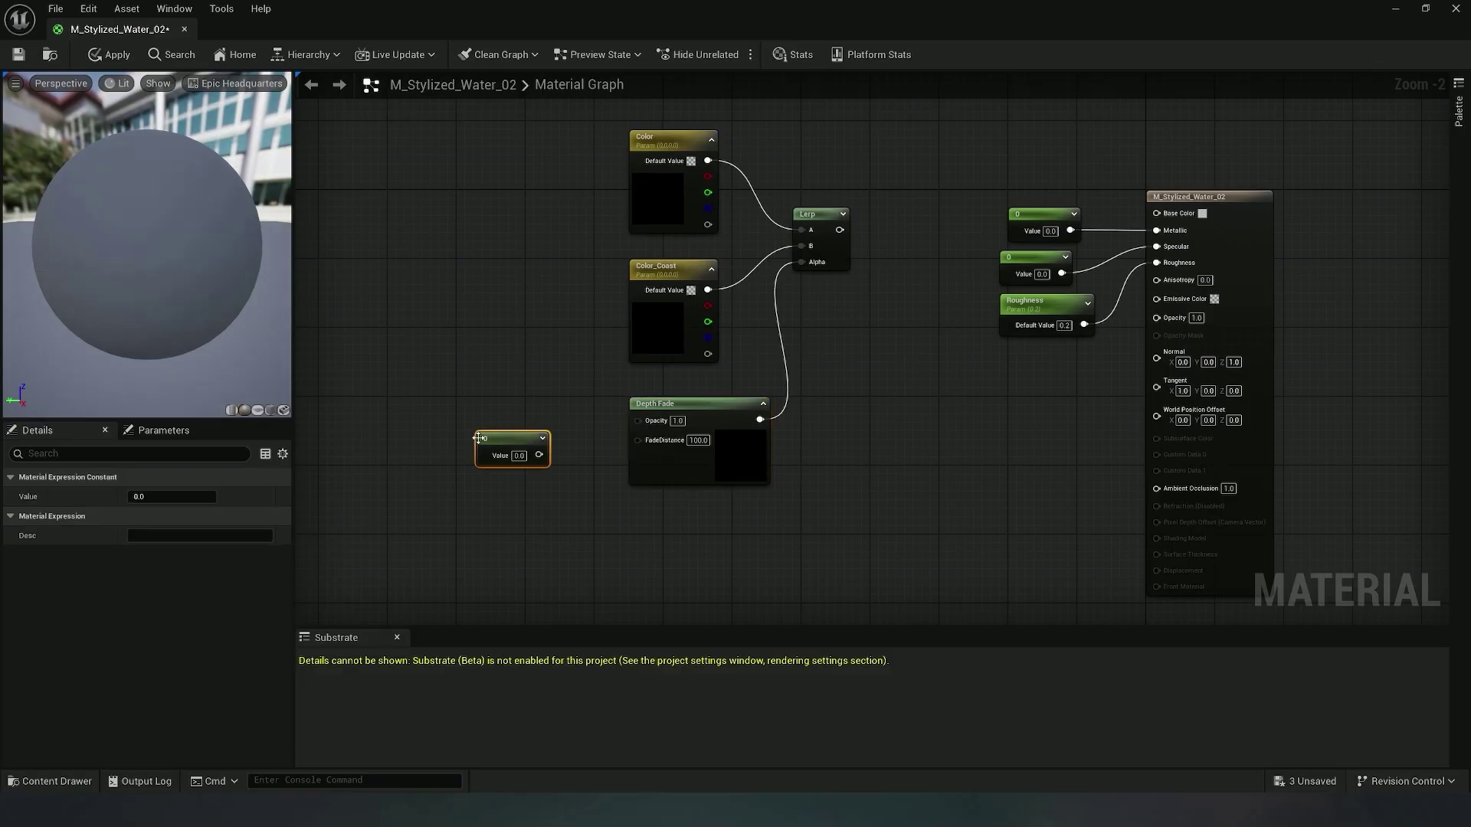
left_click_drag(541, 455, 642, 442)
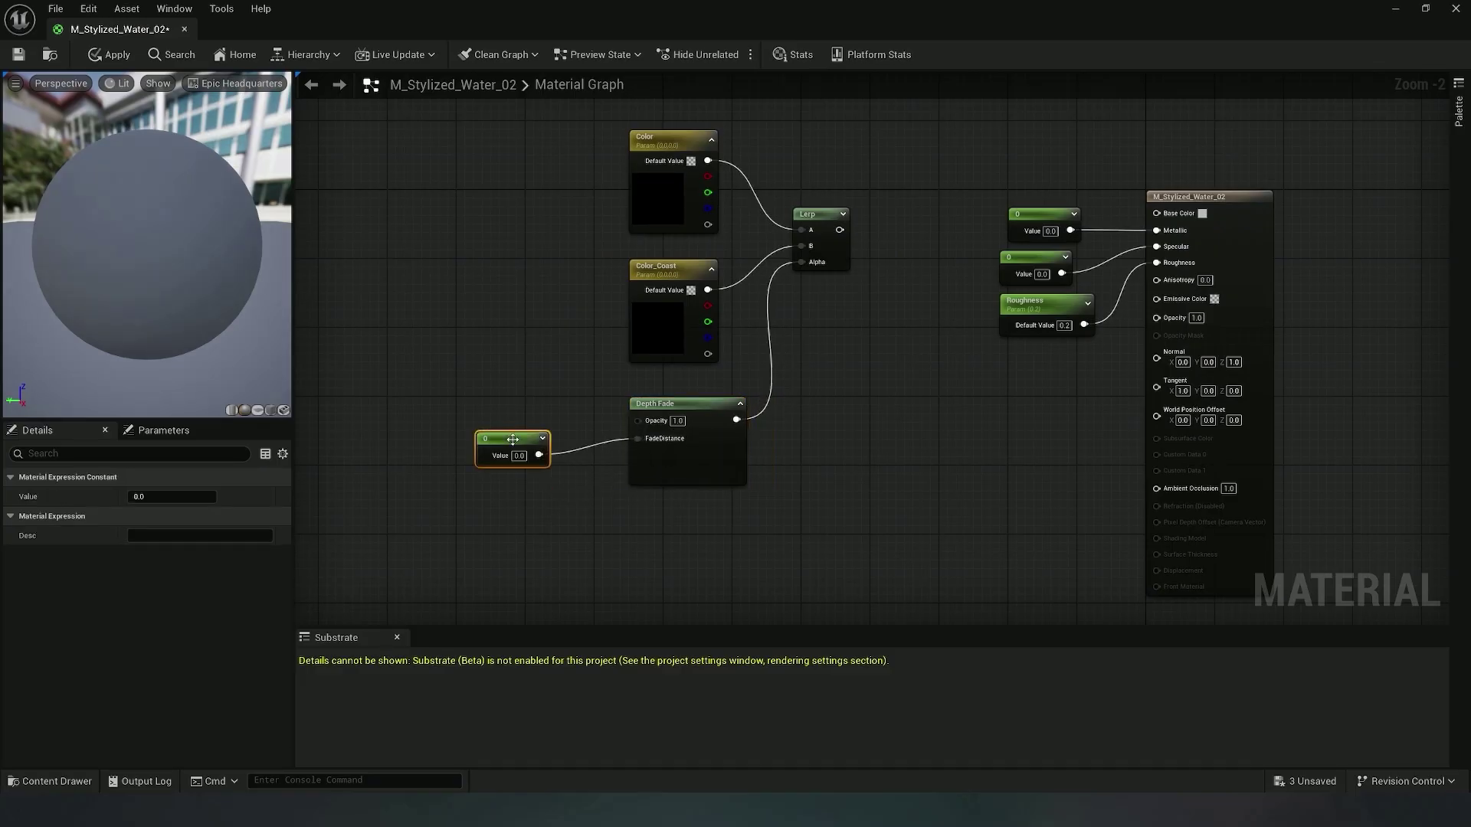
Convert the FadeDistance constant to a parameter named Depth_Water with a default value of 300
right_click(500, 443)
left_click(546, 489)
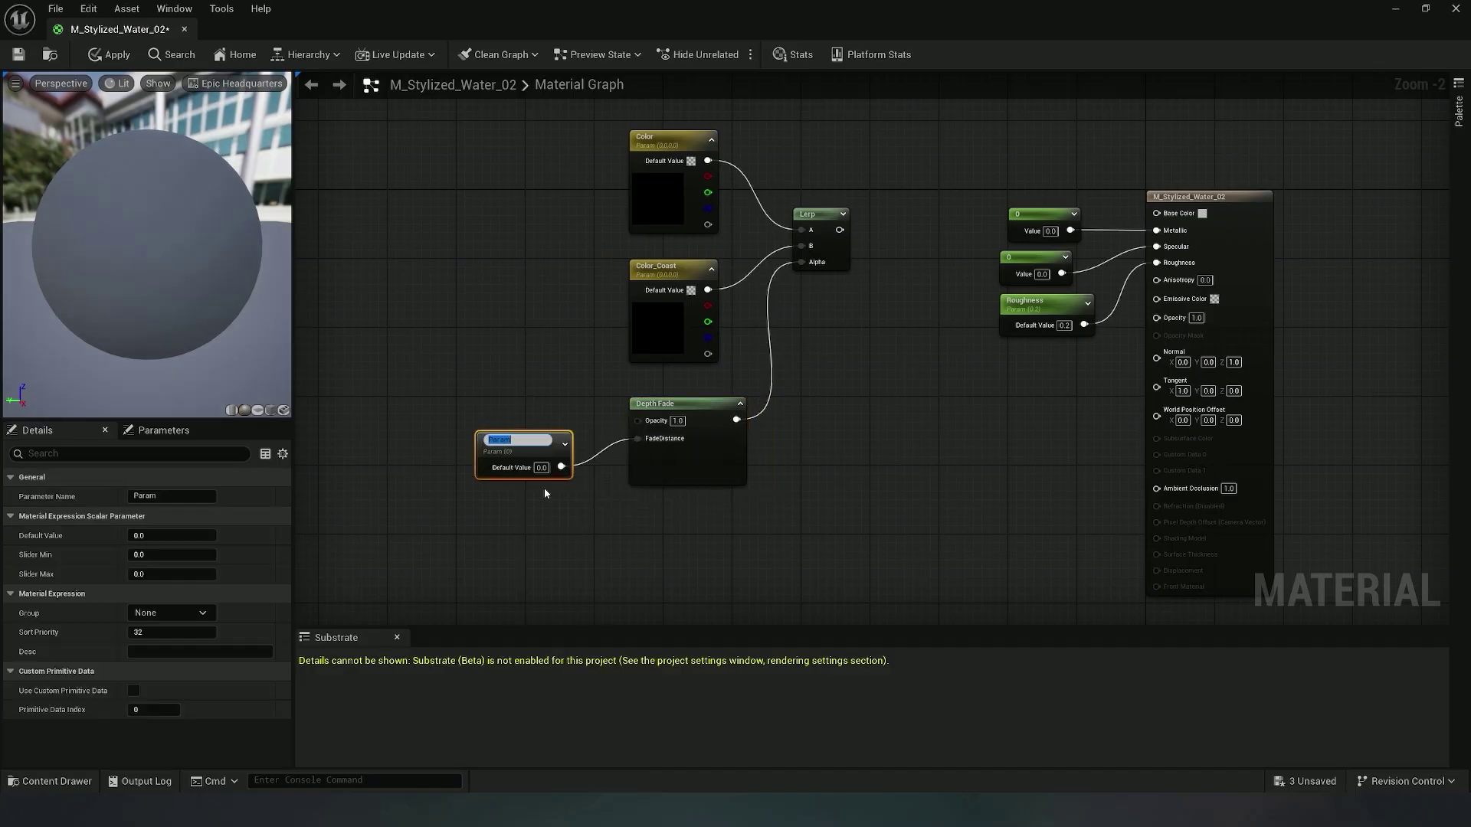
type("Depth_Water")
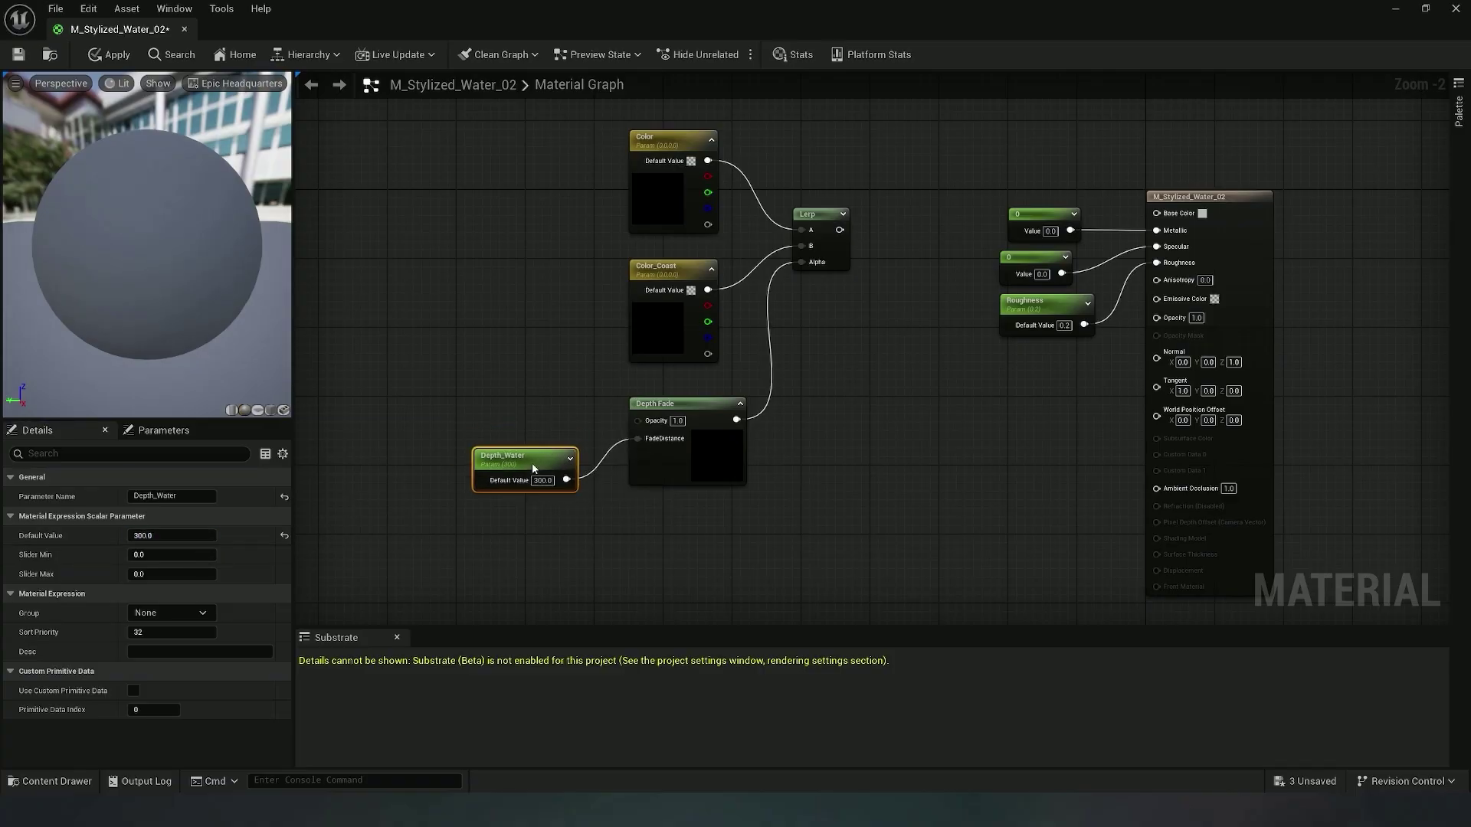
Move the two constants and the Roughness parameter lower, and connect the Lerp output to the material's Base Color
right_click_drag(988, 297, 772, 342)
left_click_drag(772, 342, 823, 287)
left_click_drag(856, 425, 858, 428)
left_click_drag(830, 348, 812, 408)
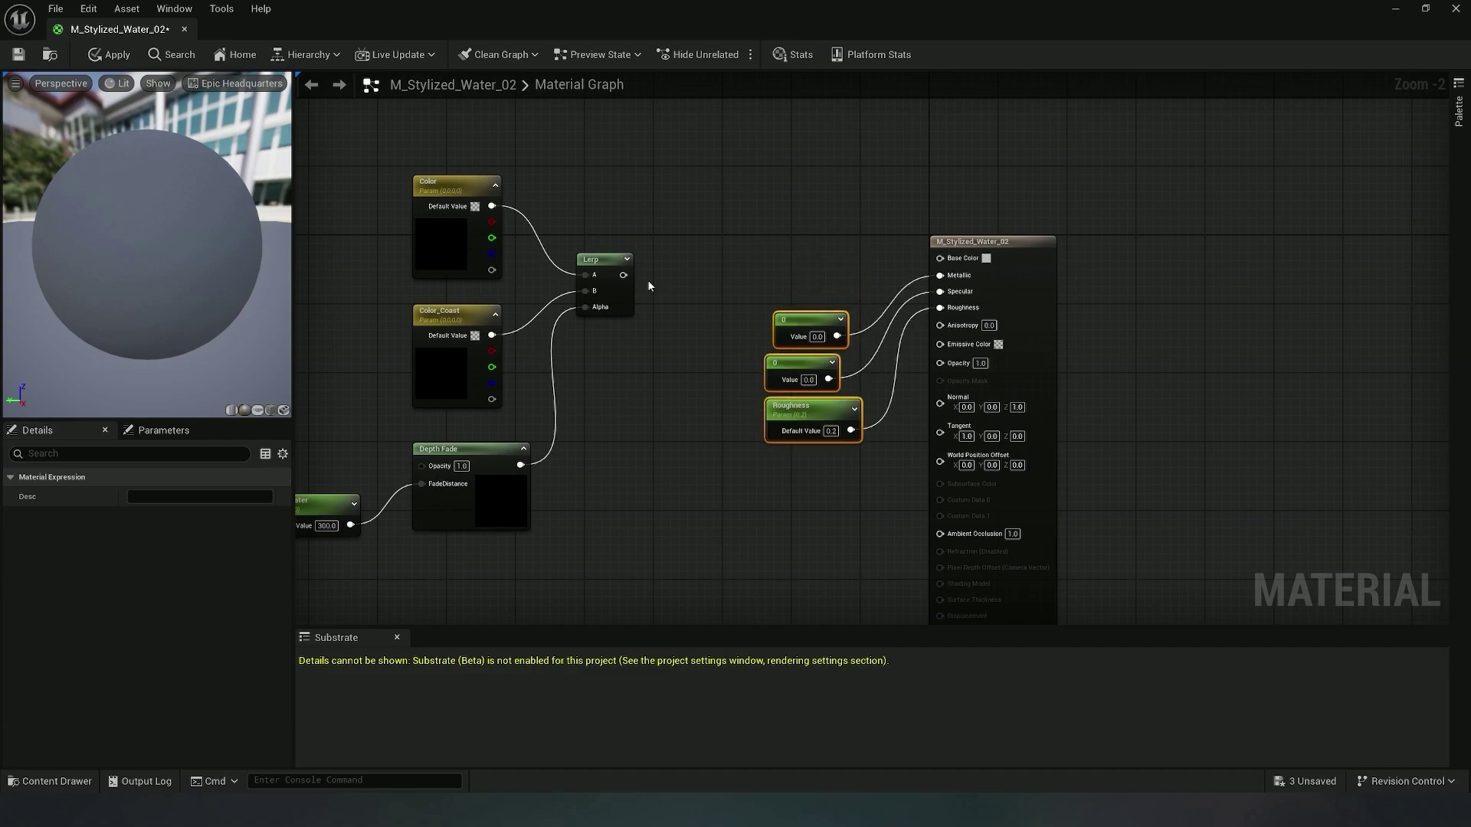
left_click_drag(623, 275, 941, 259)
Set the Color parameter's default value to a bright blue, hex sRGB 0090FFFF
scroll(696, 319, "down", 2)
right_click_drag(537, 291, 583, 332)
left_click(706, 273)
scroll(572, 309, "up", 2)
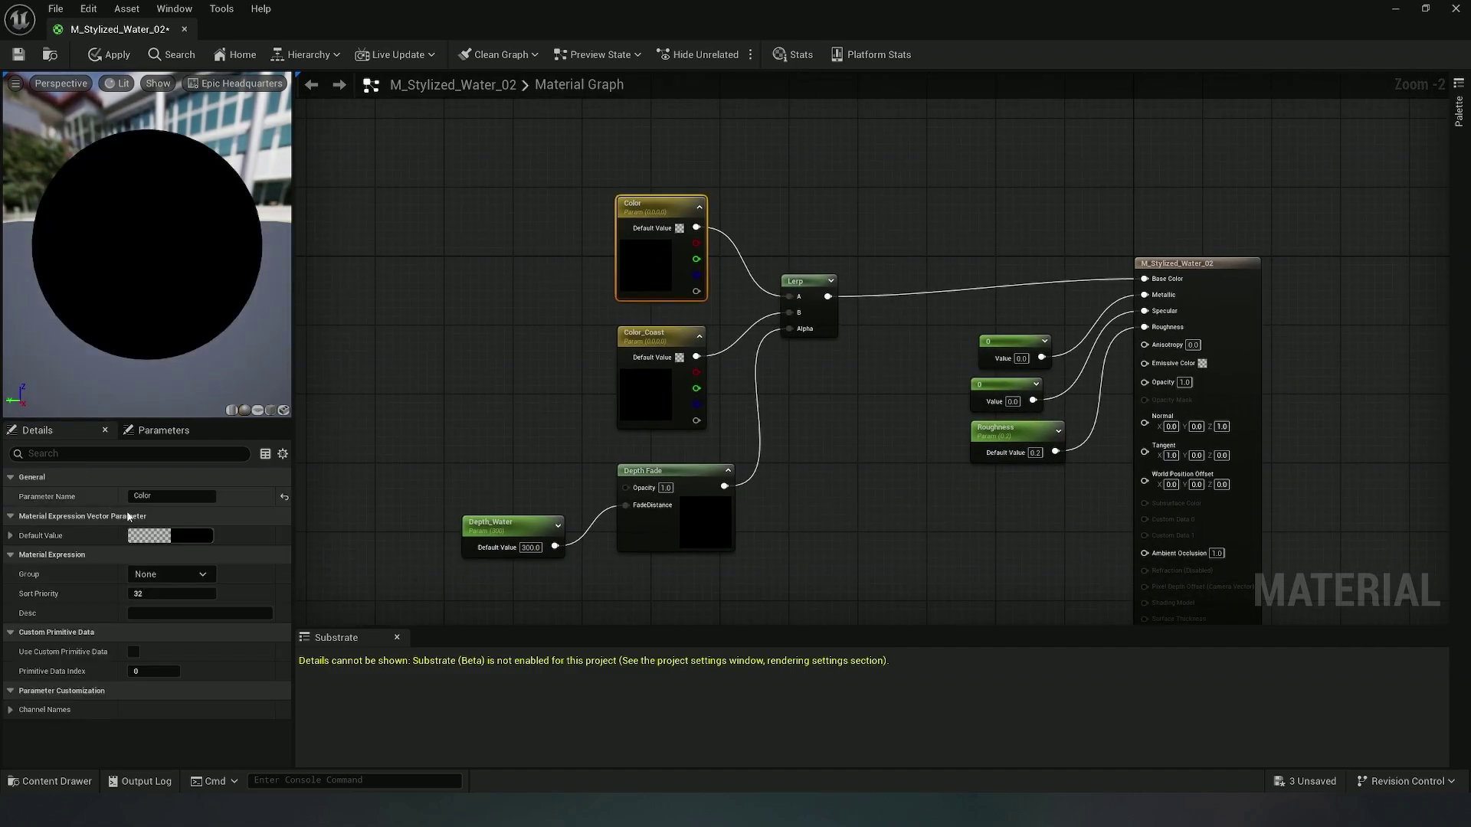
left_click(193, 536)
left_click_drag(271, 529, 230, 489)
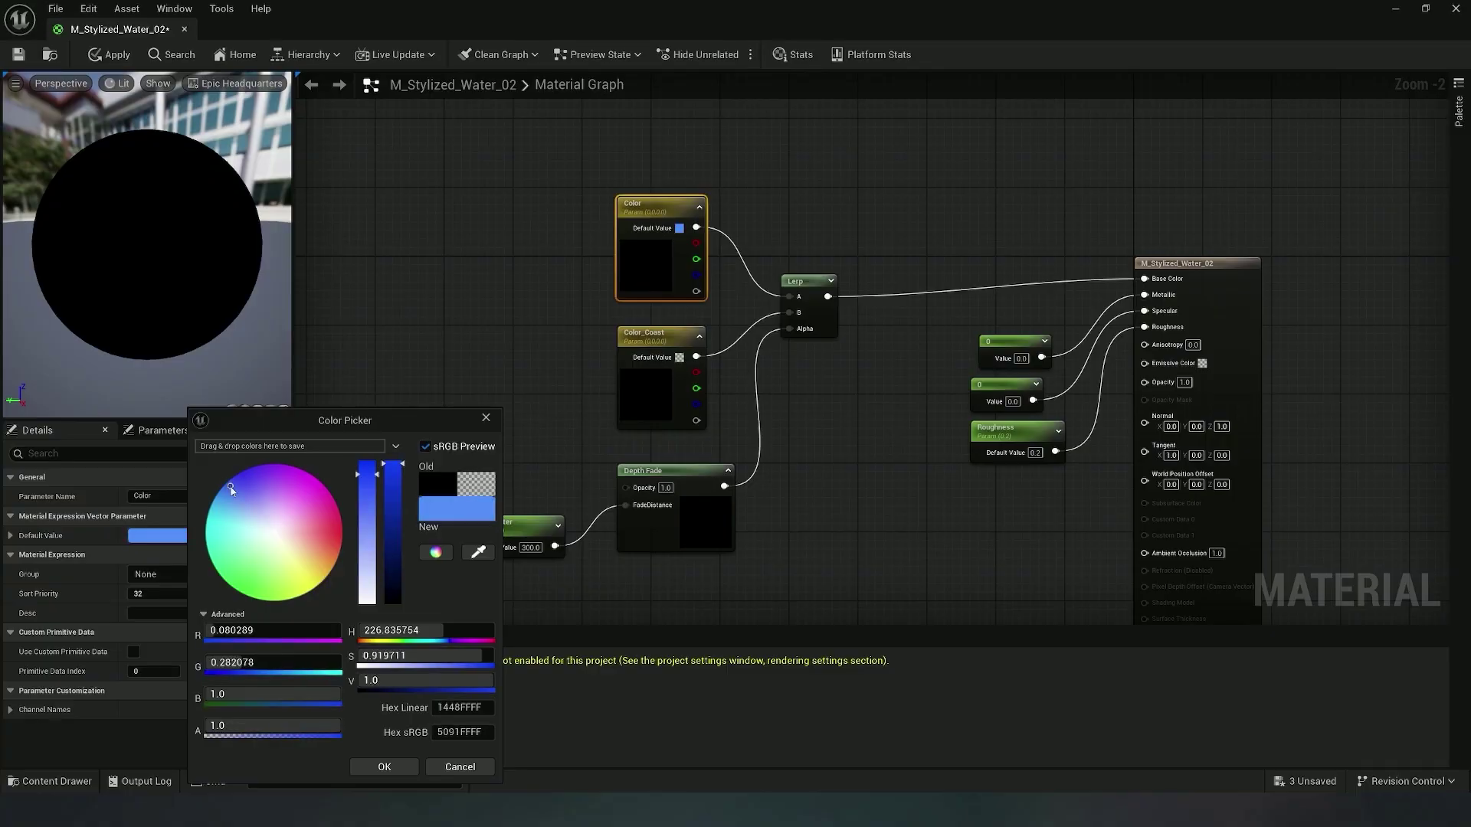
left_click(384, 767)
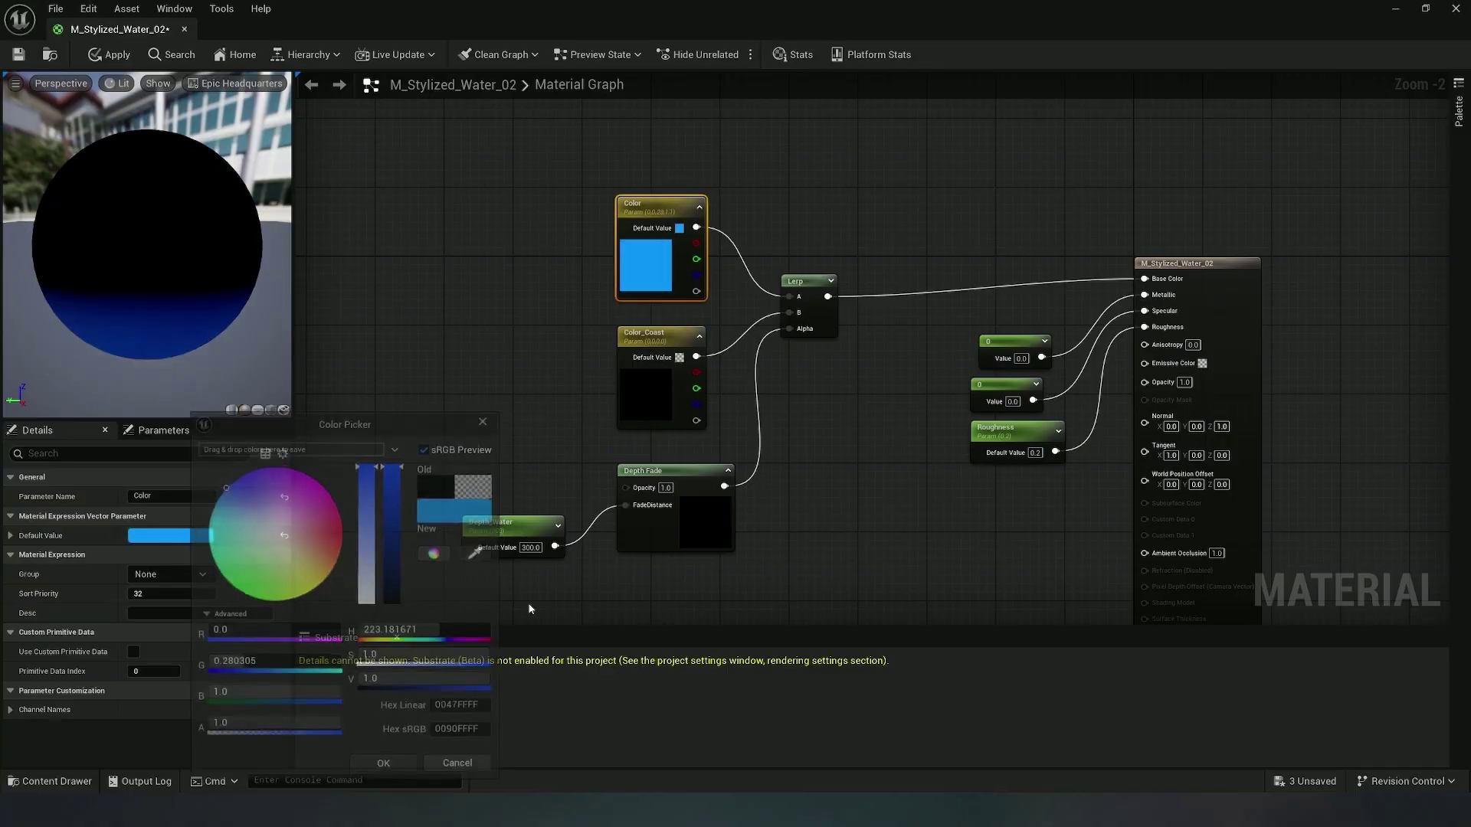
Set the Color_Coast parameter's default value to a pale cyan, hex sRGB A2FAFFFF
left_click(647, 387)
left_click(190, 535)
left_click_drag(281, 539, 232, 531)
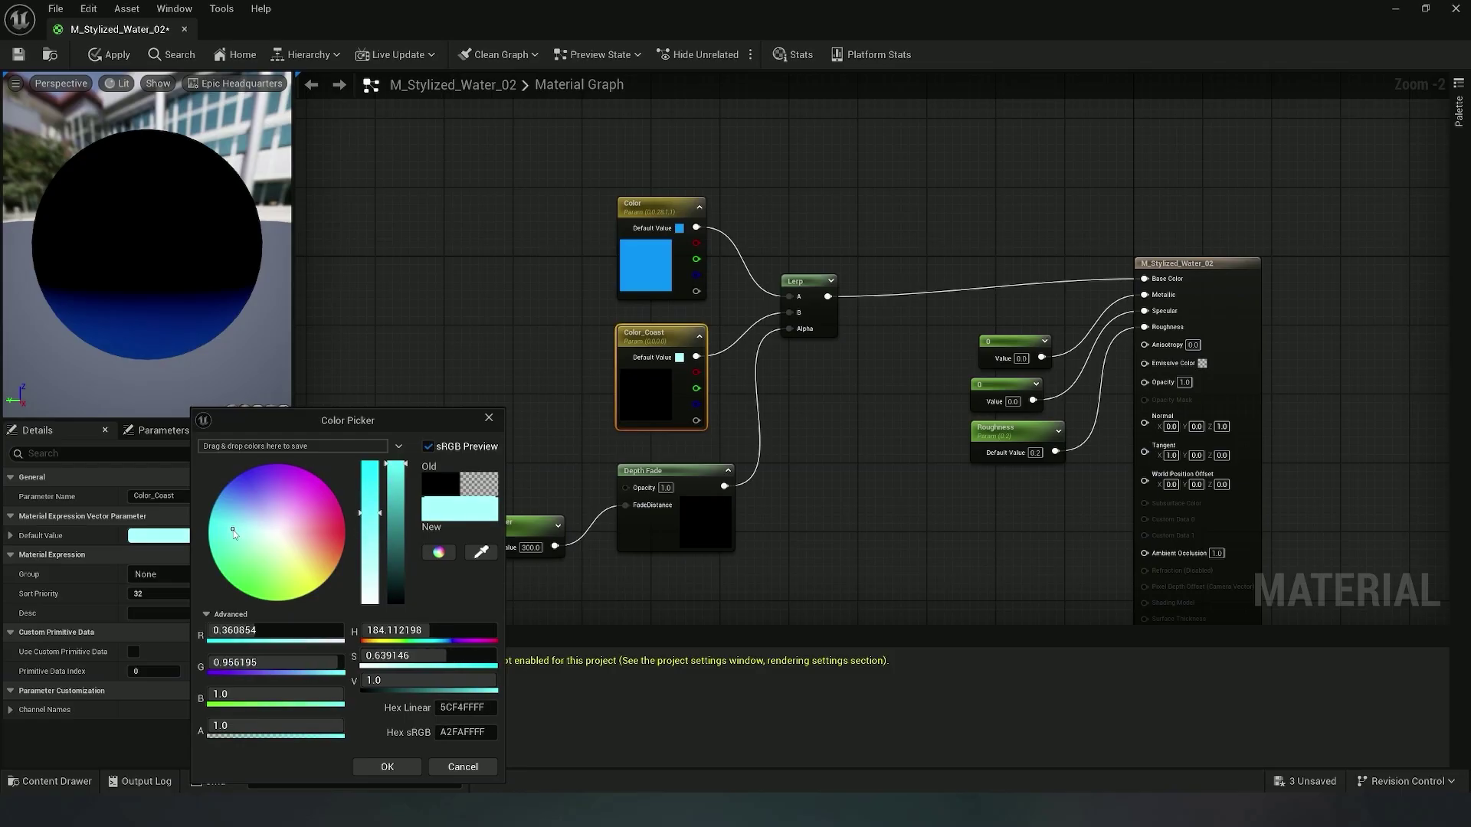
left_click(386, 767)
right_click_drag(524, 380, 498, 365)
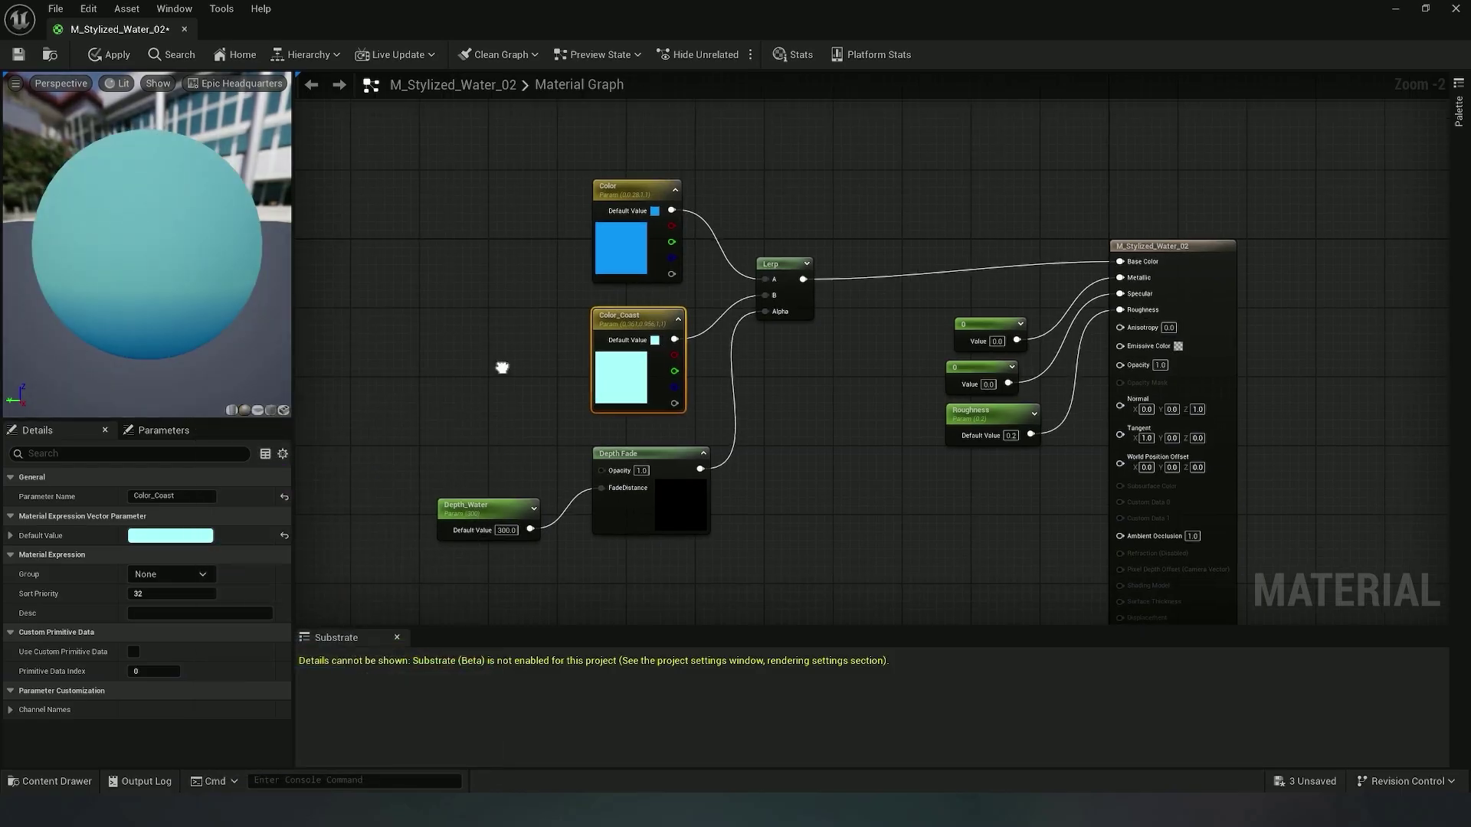
left_click_drag(147, 245, 177, 253)
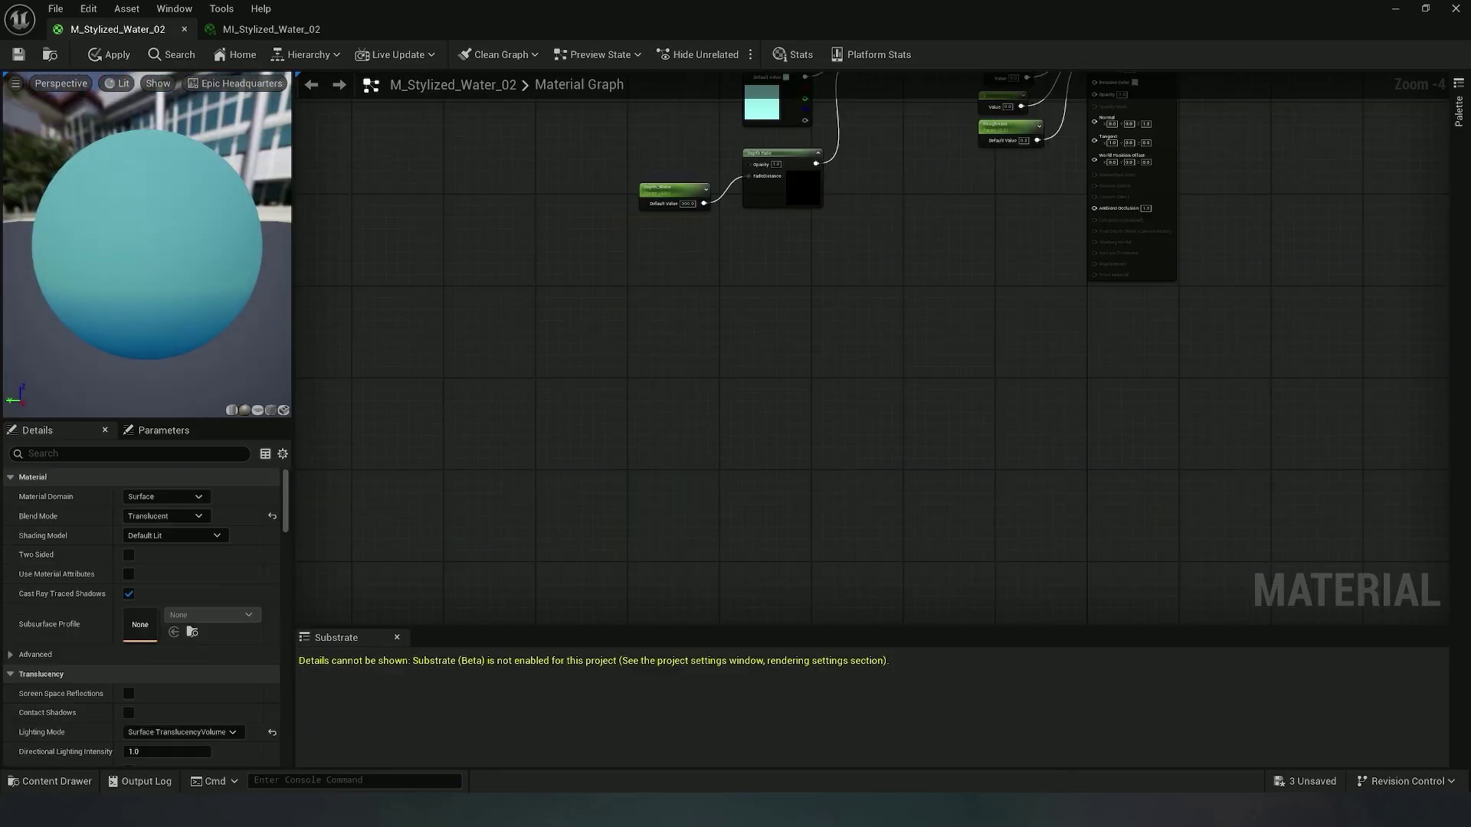
Add a TextureSample node in the empty area below the Depth Fade node
right_click(726, 326)
type("text")
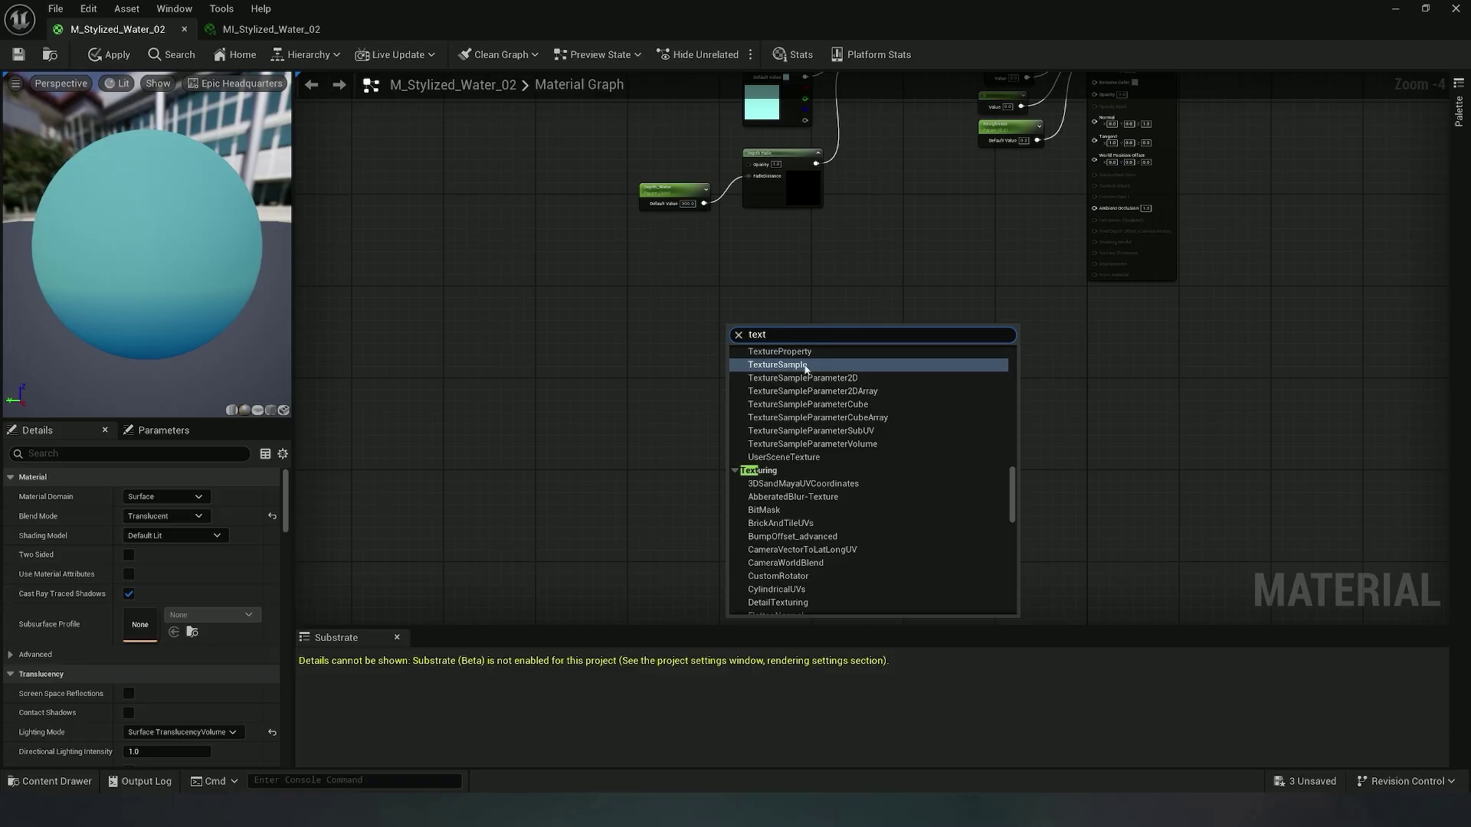
left_click(805, 365)
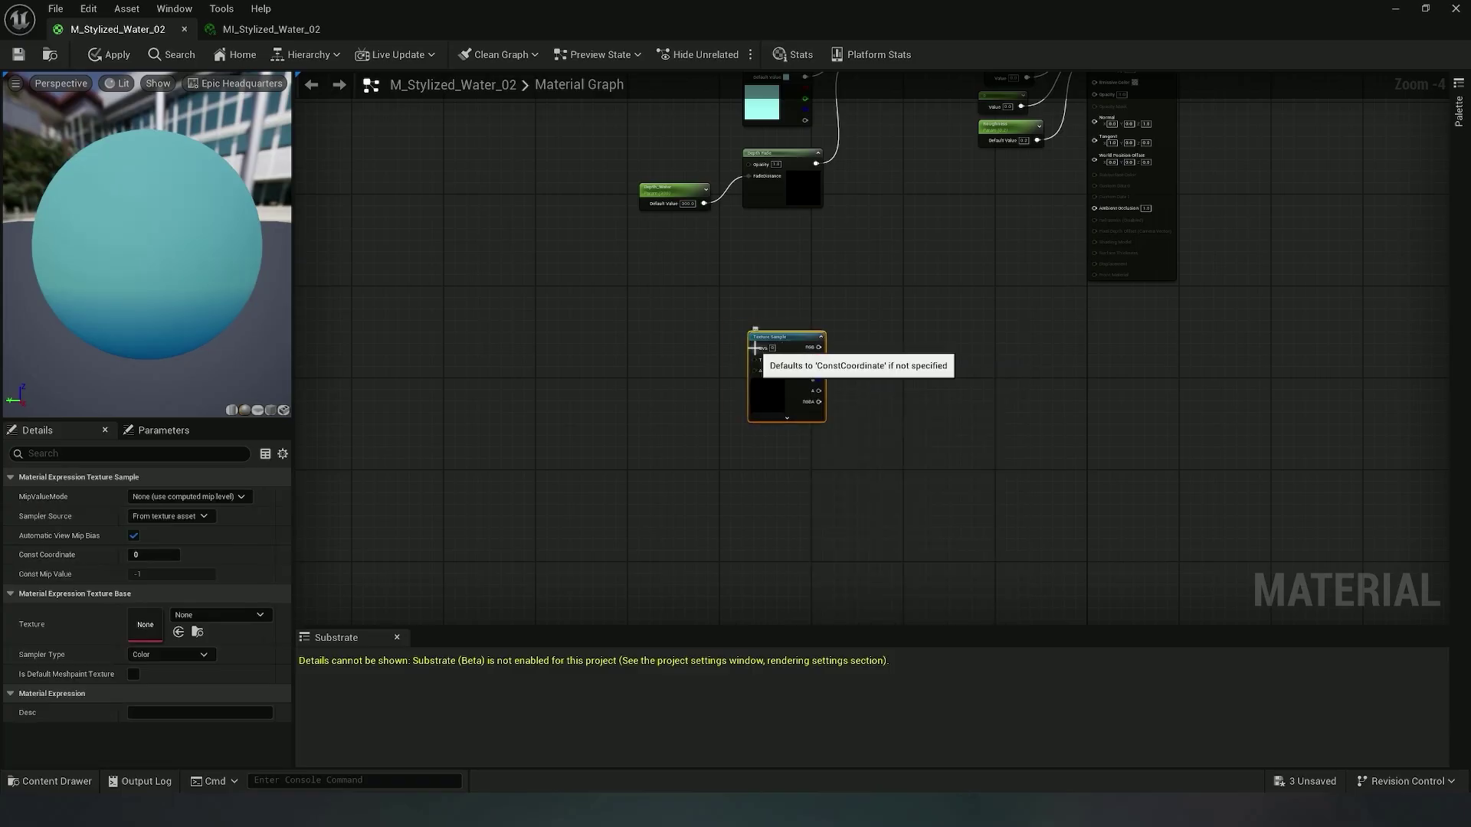
Add a Panner node to the left of the Texture Sample and connect its output to the UVs input
right_click(638, 357)
type("panner")
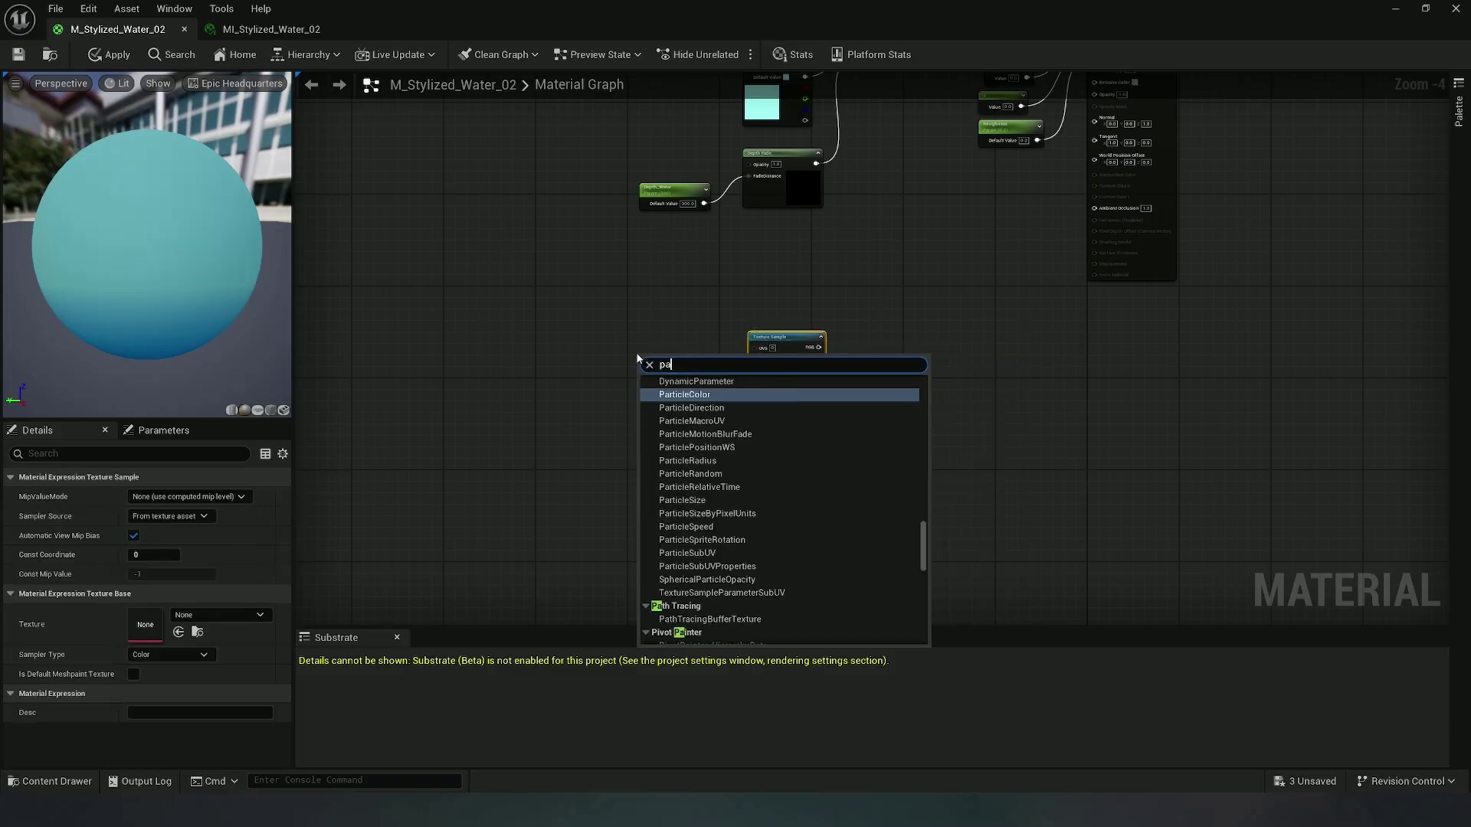
left_click(705, 394)
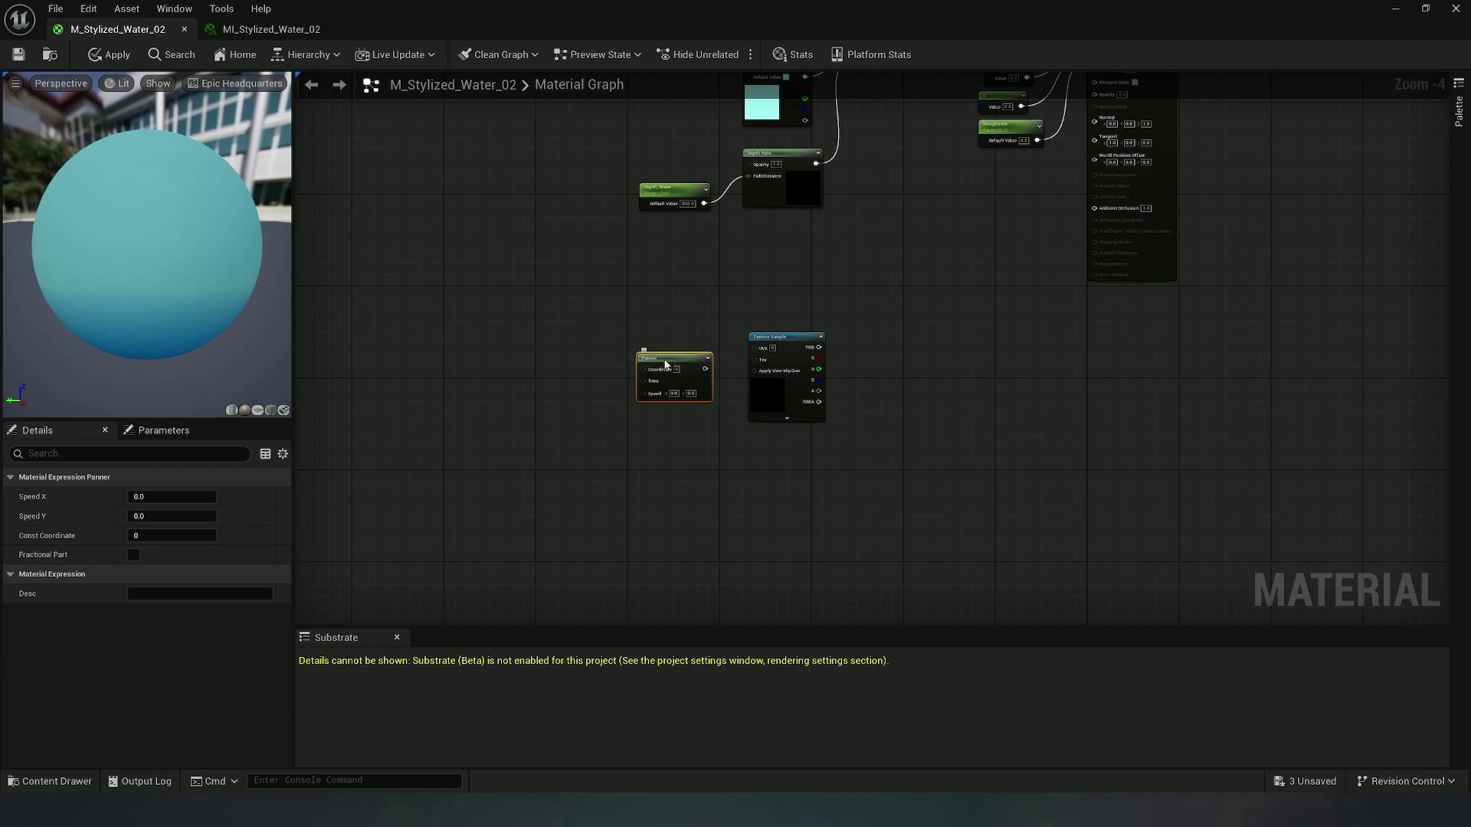
left_click_drag(664, 363, 647, 349)
scroll(697, 322, "up", 5)
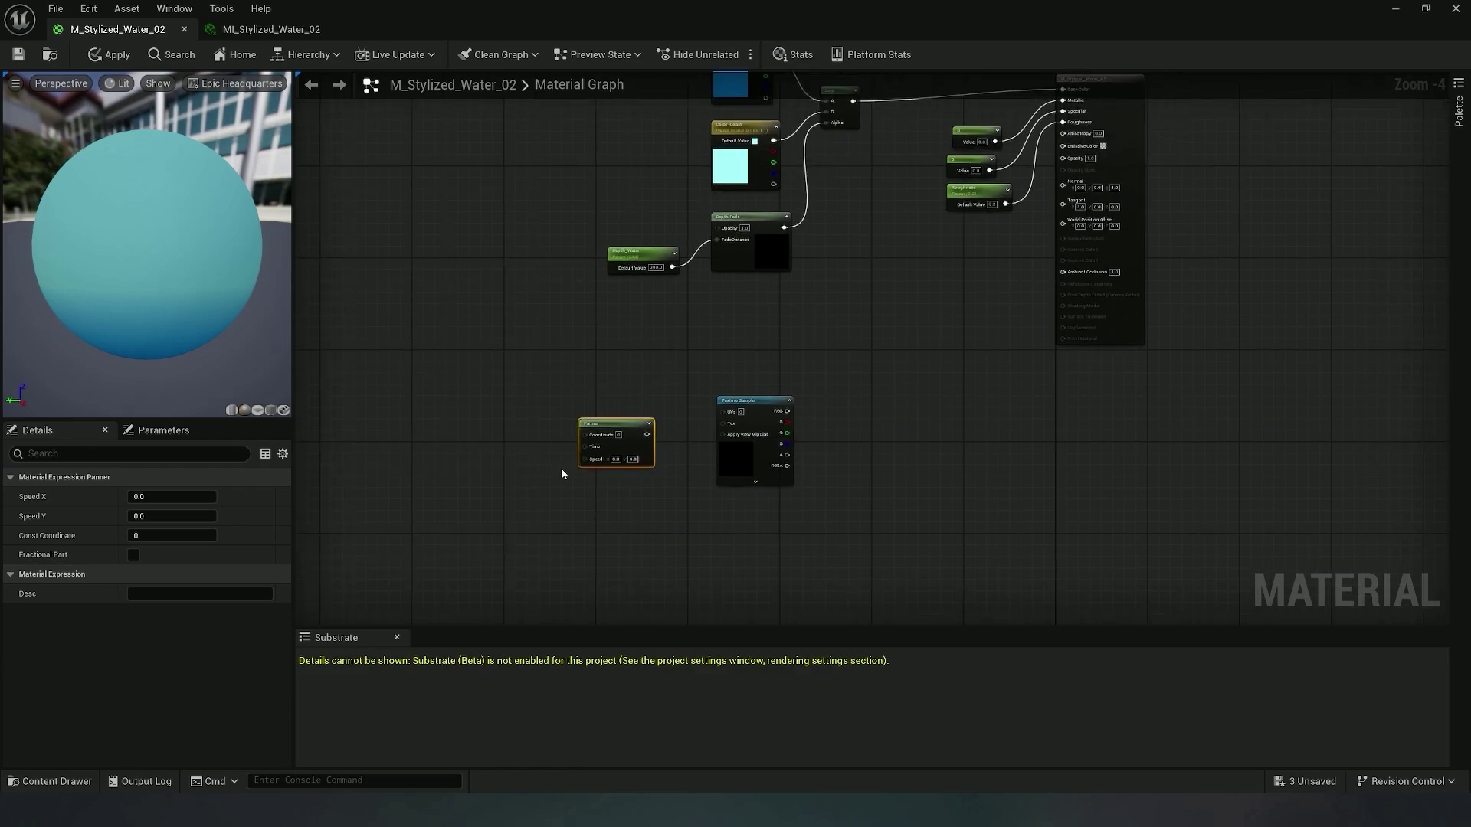
right_click_drag(683, 341, 692, 279)
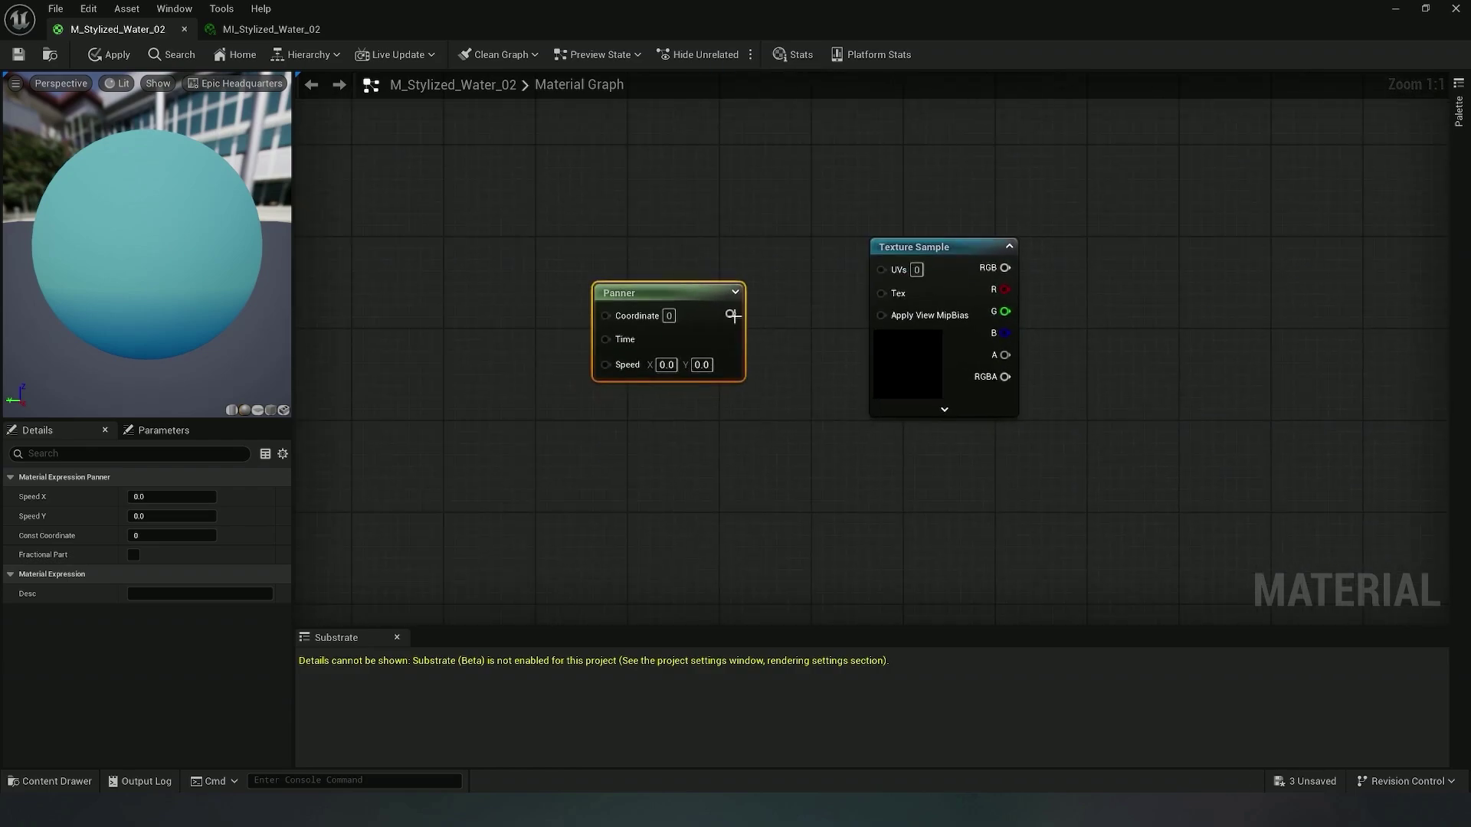
left_click_drag(882, 275, 882, 272)
Add a Multiply node to the left of the Panner and connect its output to the Panner's Coordinate input
right_click_drag(684, 242, 865, 203)
right_click(599, 279)
left_click(587, 253)
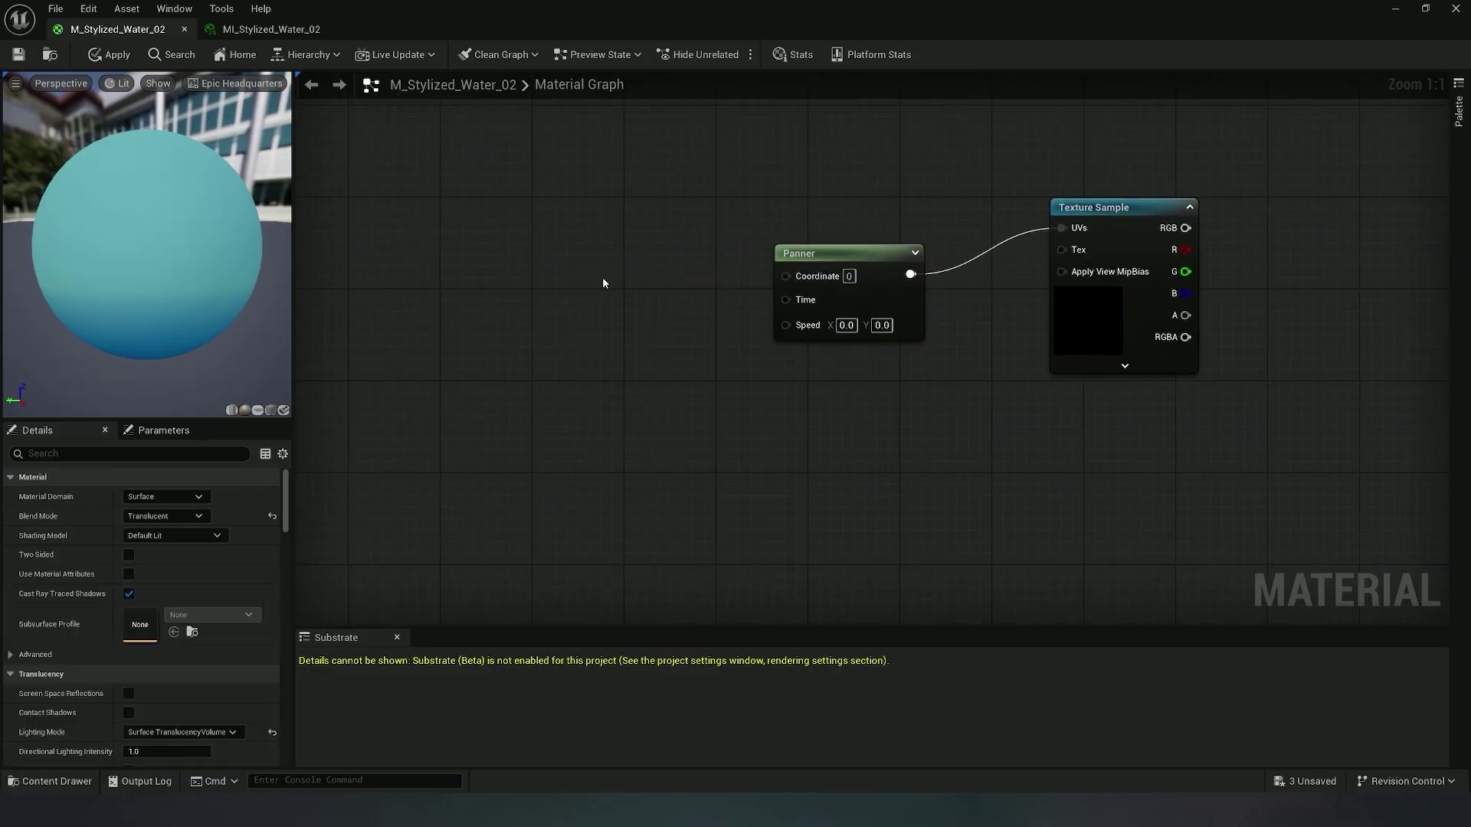
left_click(599, 283)
left_click_drag(675, 310, 795, 275)
right_click_drag(668, 239, 735, 236)
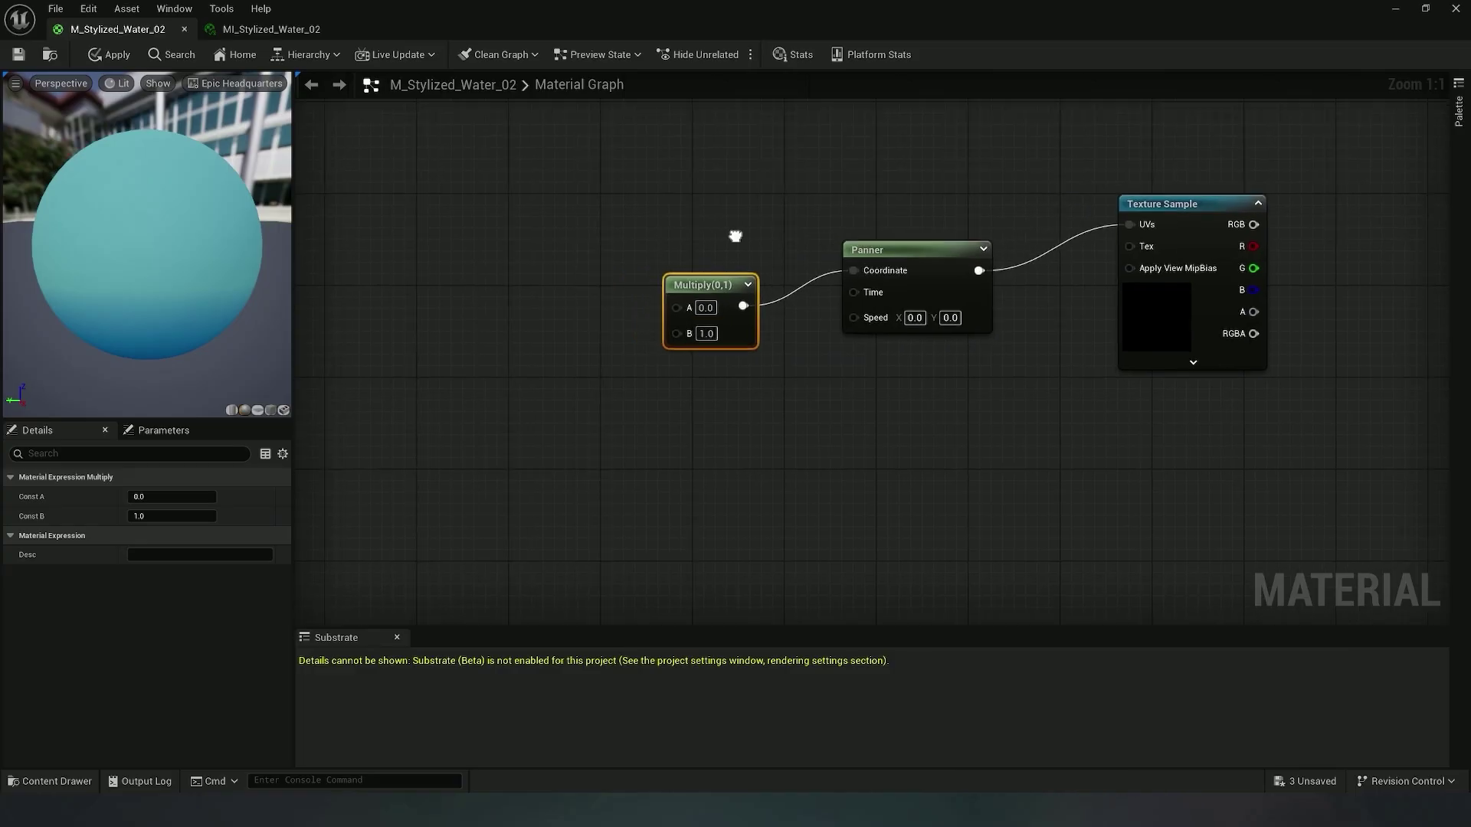
mouse_move(714, 280)
left_mouse_down()
mouse_move(728, 280)
mouse_move(697, 279)
left_mouse_up()
Add a TextureCoordinate node and connect it to the Multiply node's A input
right_click(519, 418)
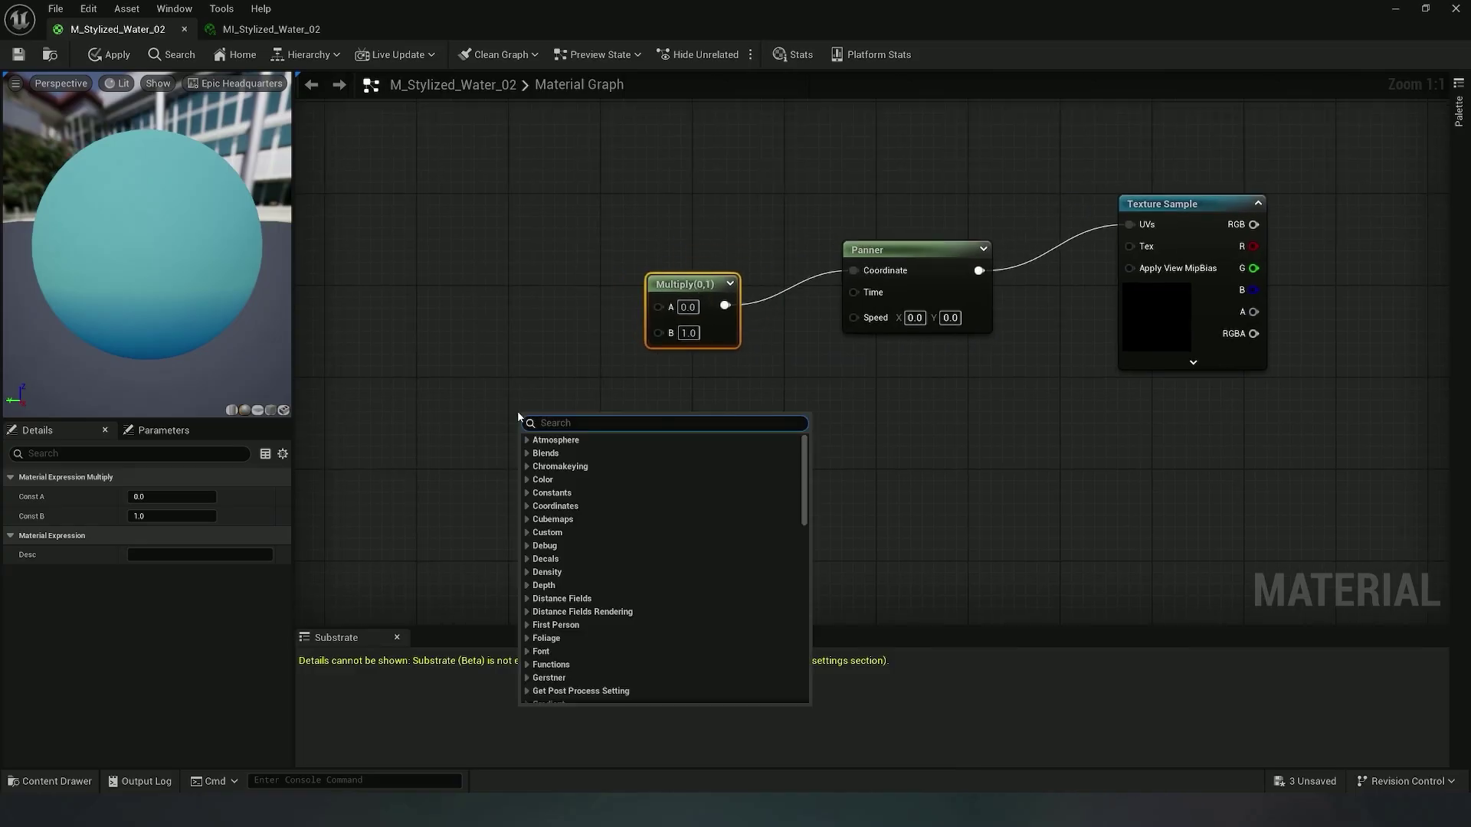
type("texture")
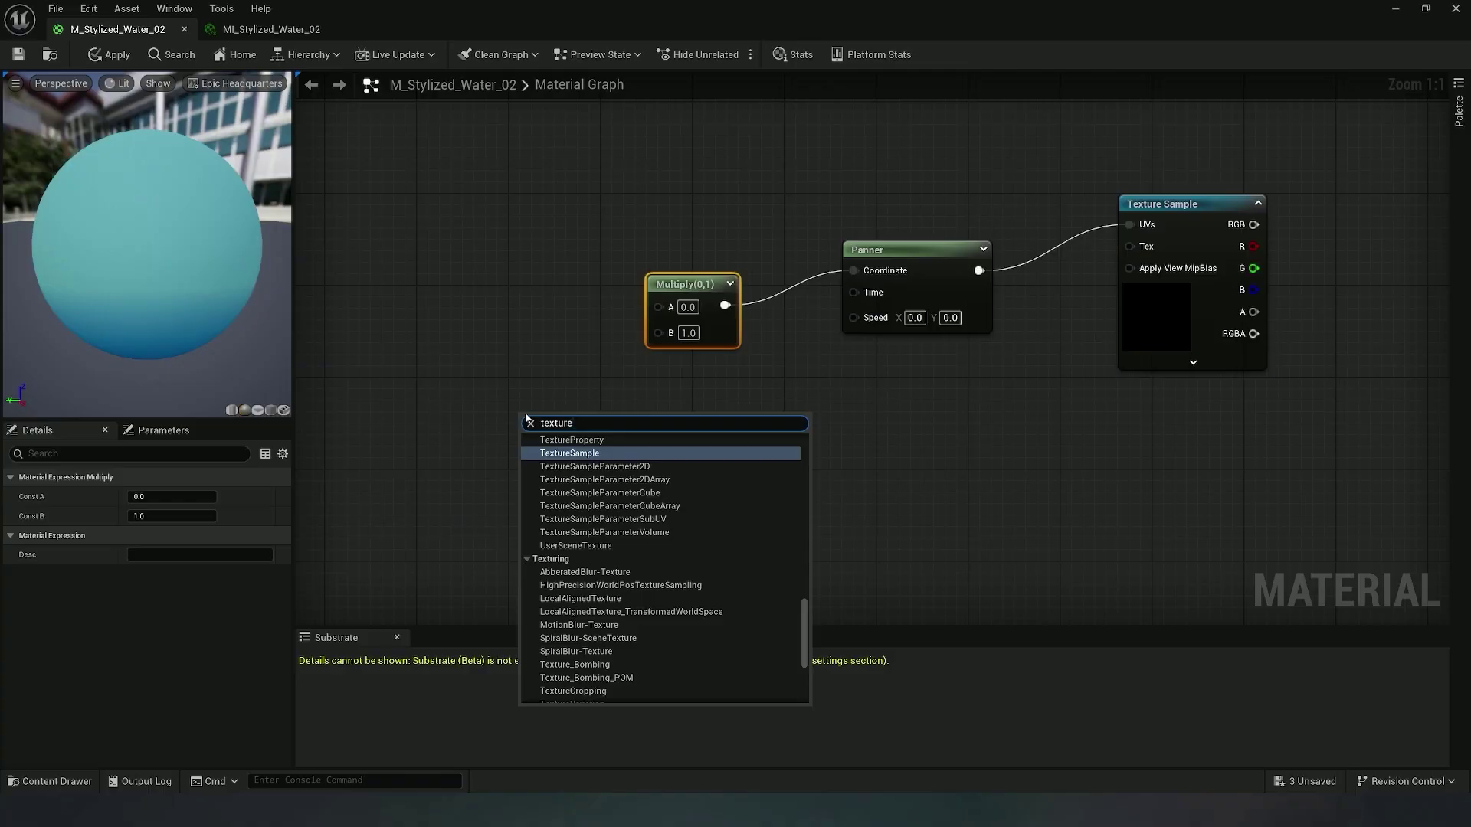
type(" coo")
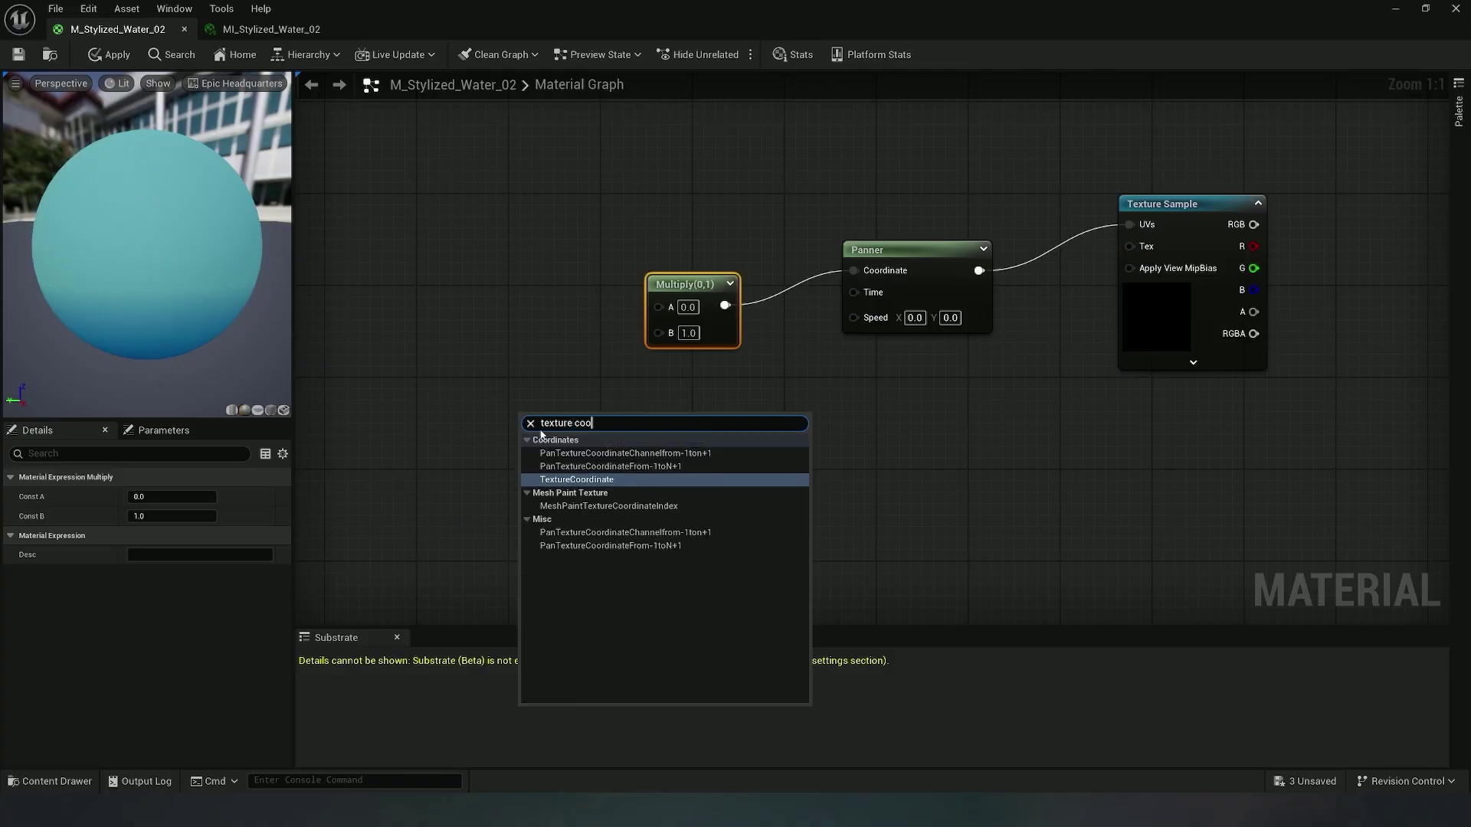
left_click(616, 479)
left_click_drag(583, 421, 605, 342)
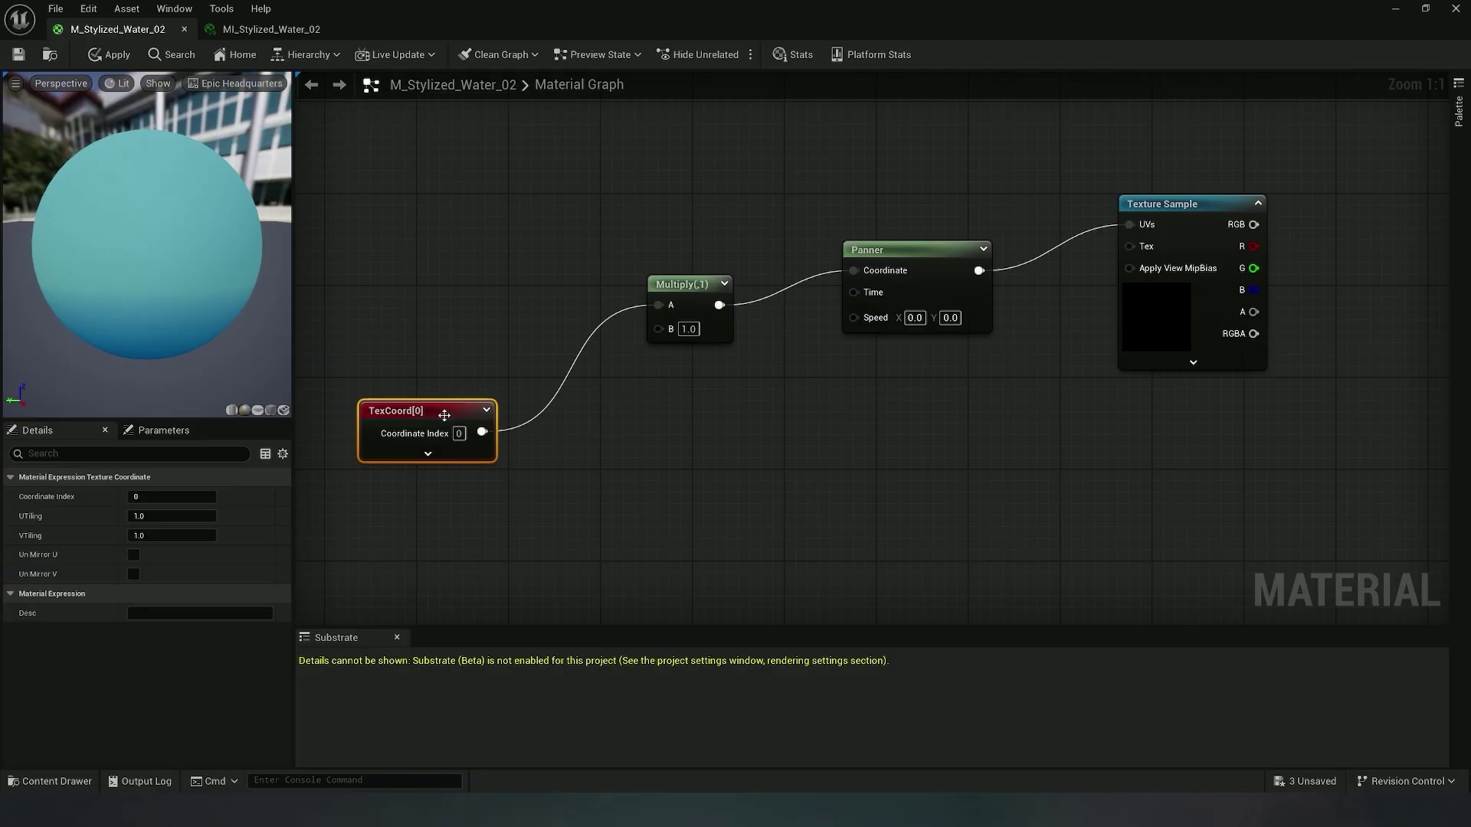
Add two constants, connecting one to the Multiply node's B input and the other to the Panner's Speed input
right_click_drag(637, 362, 669, 342)
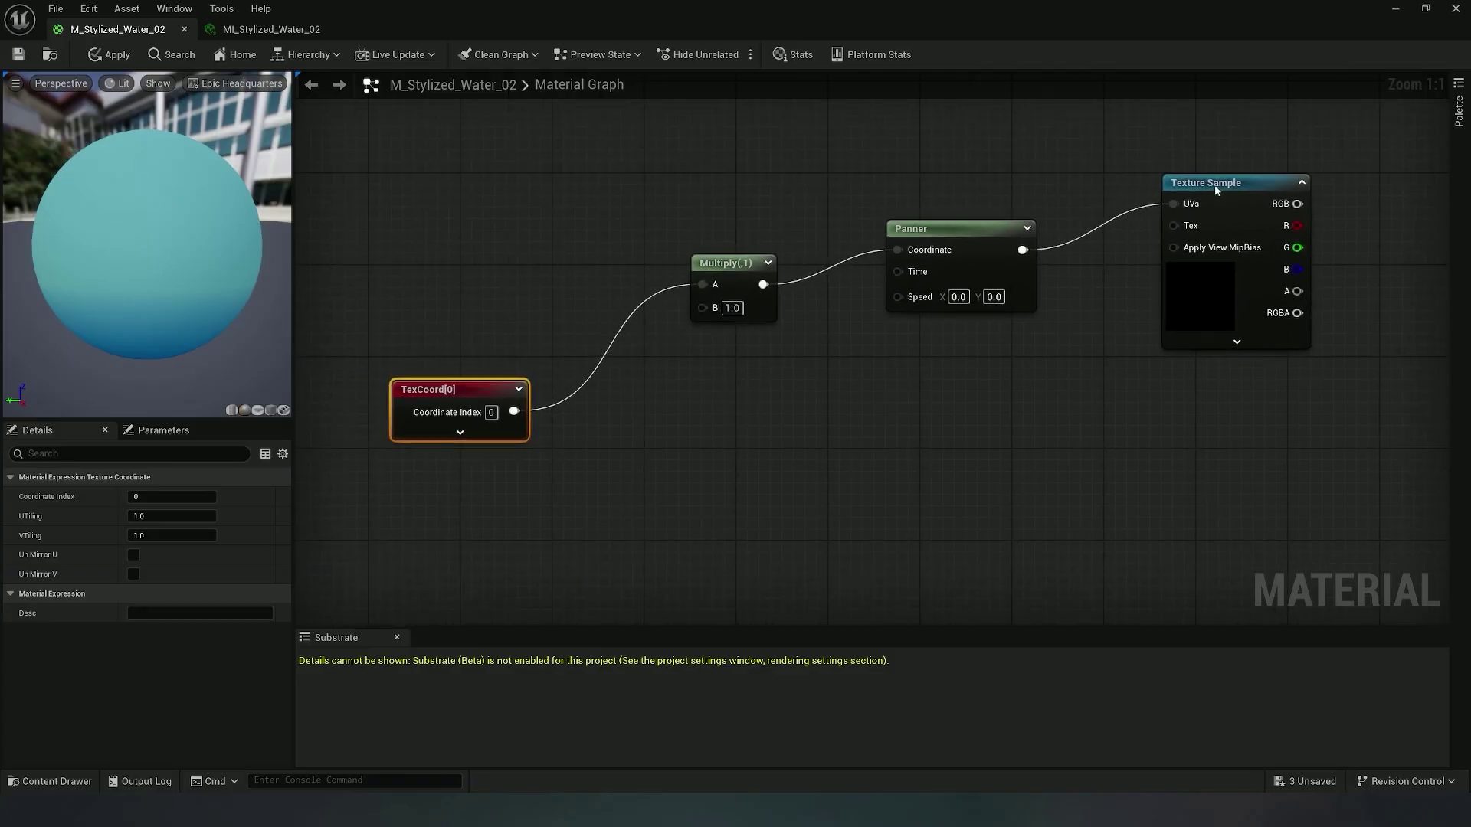
right_click_drag(1216, 190, 1183, 193)
left_click(609, 411)
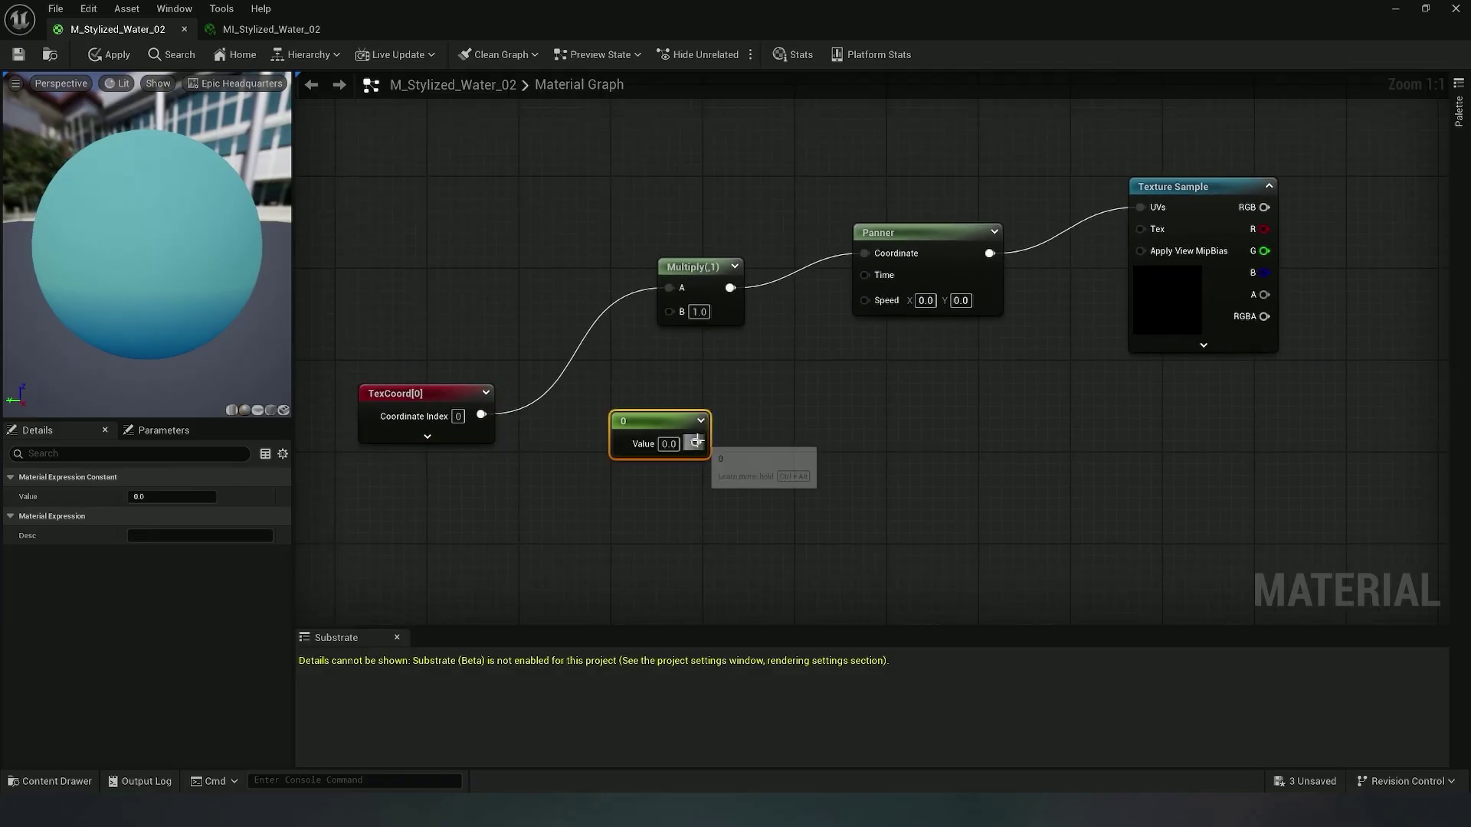
left_click_drag(696, 442, 672, 318)
left_click(801, 391)
left_click_drag(887, 417, 866, 300)
Set the Panner speed constant to 0.03 and convert it to a parameter named Speed
right_click_drag(787, 345, 790, 345)
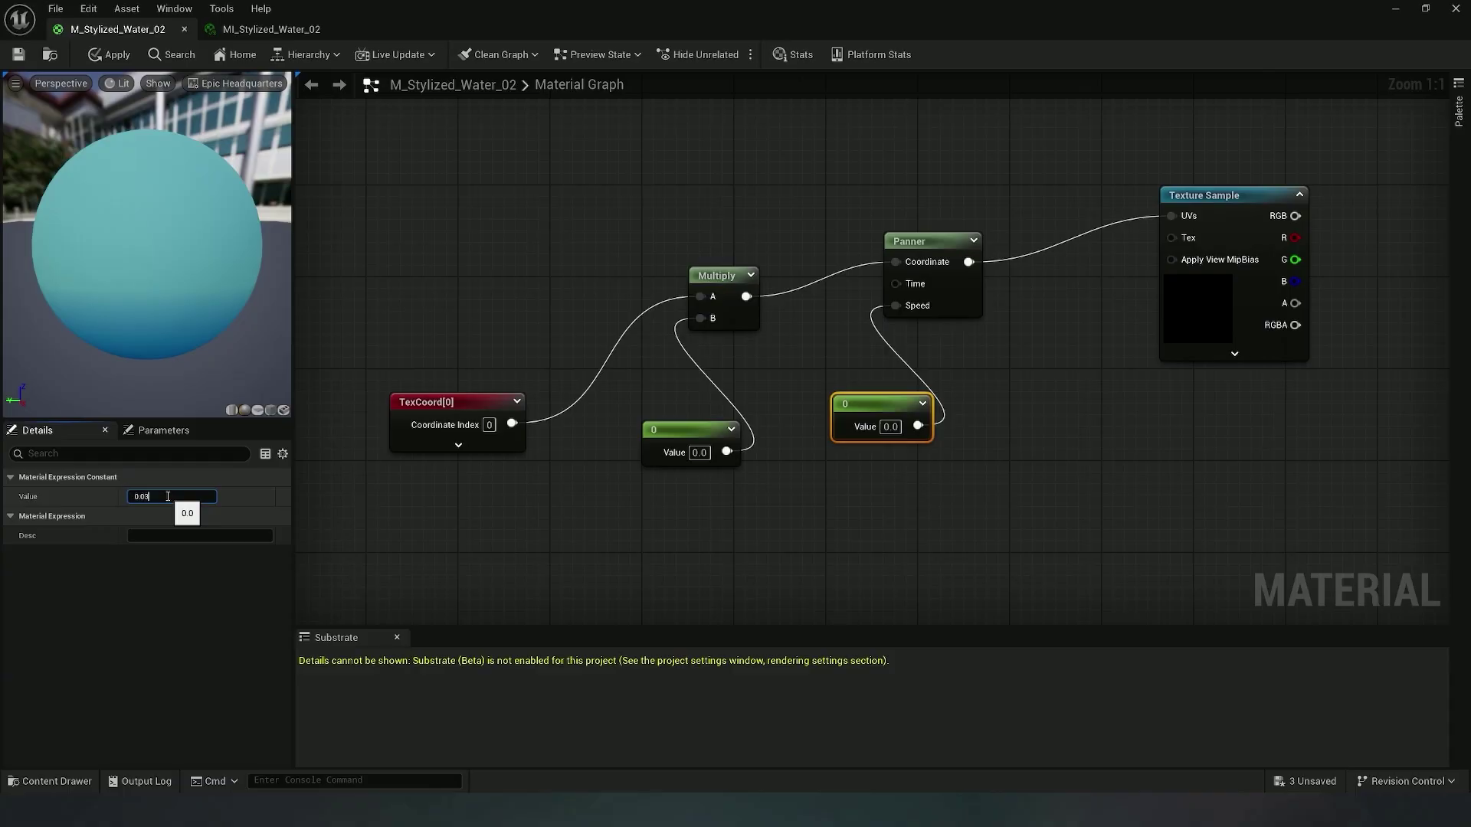
key("Return")
right_click_drag(830, 505, 849, 475)
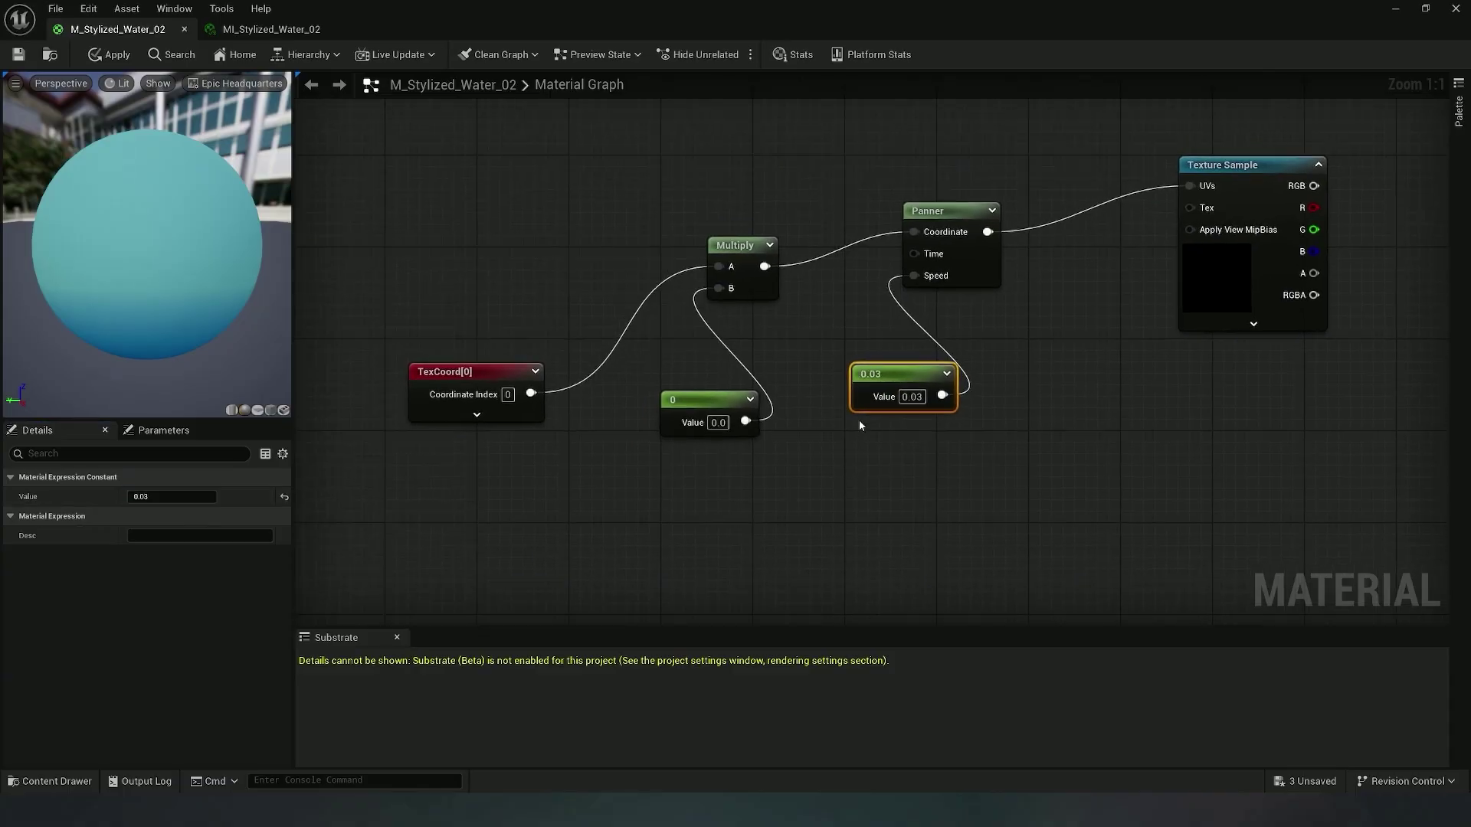
right_click(890, 372)
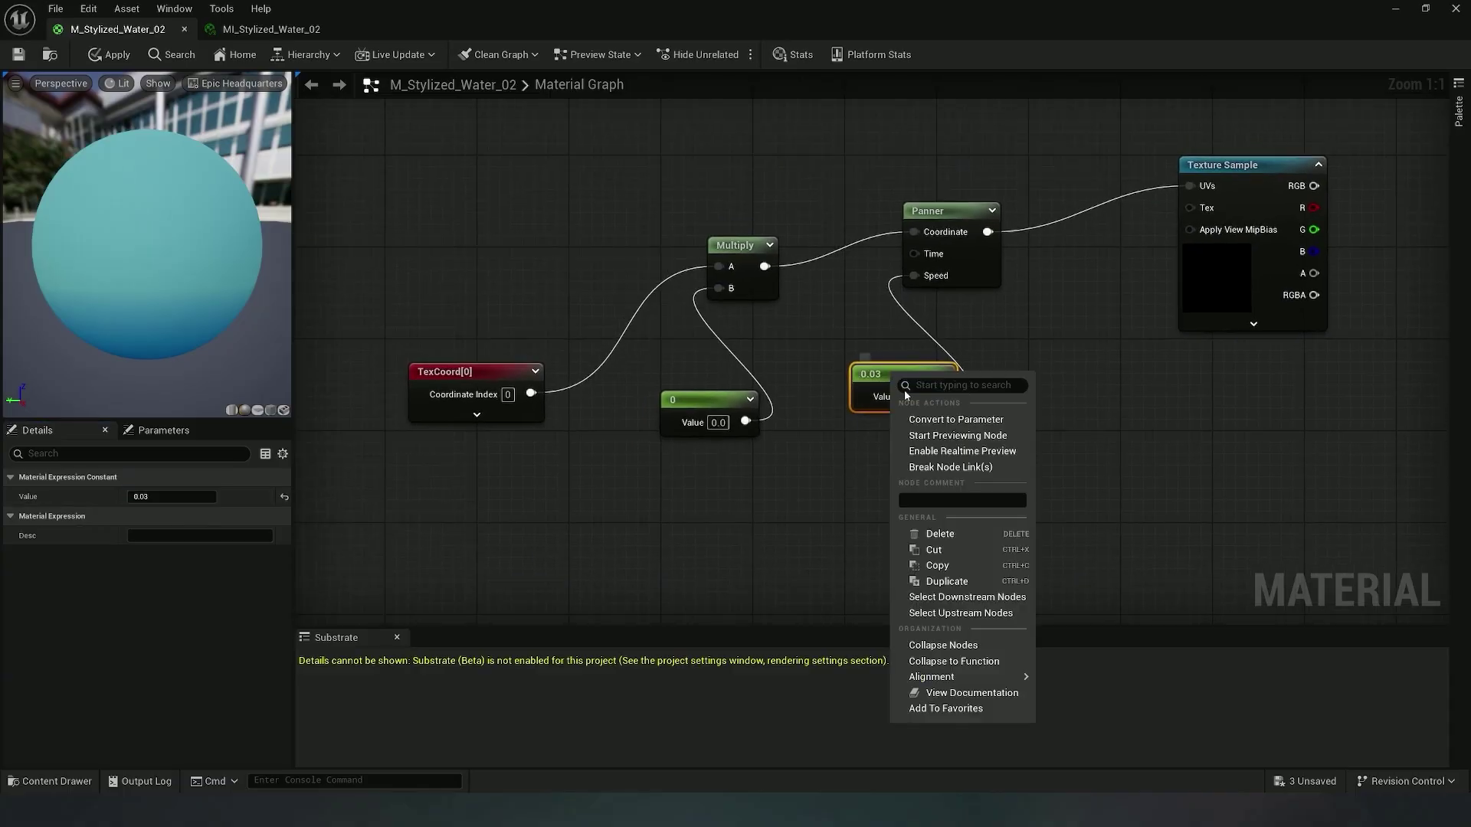
left_click(935, 421)
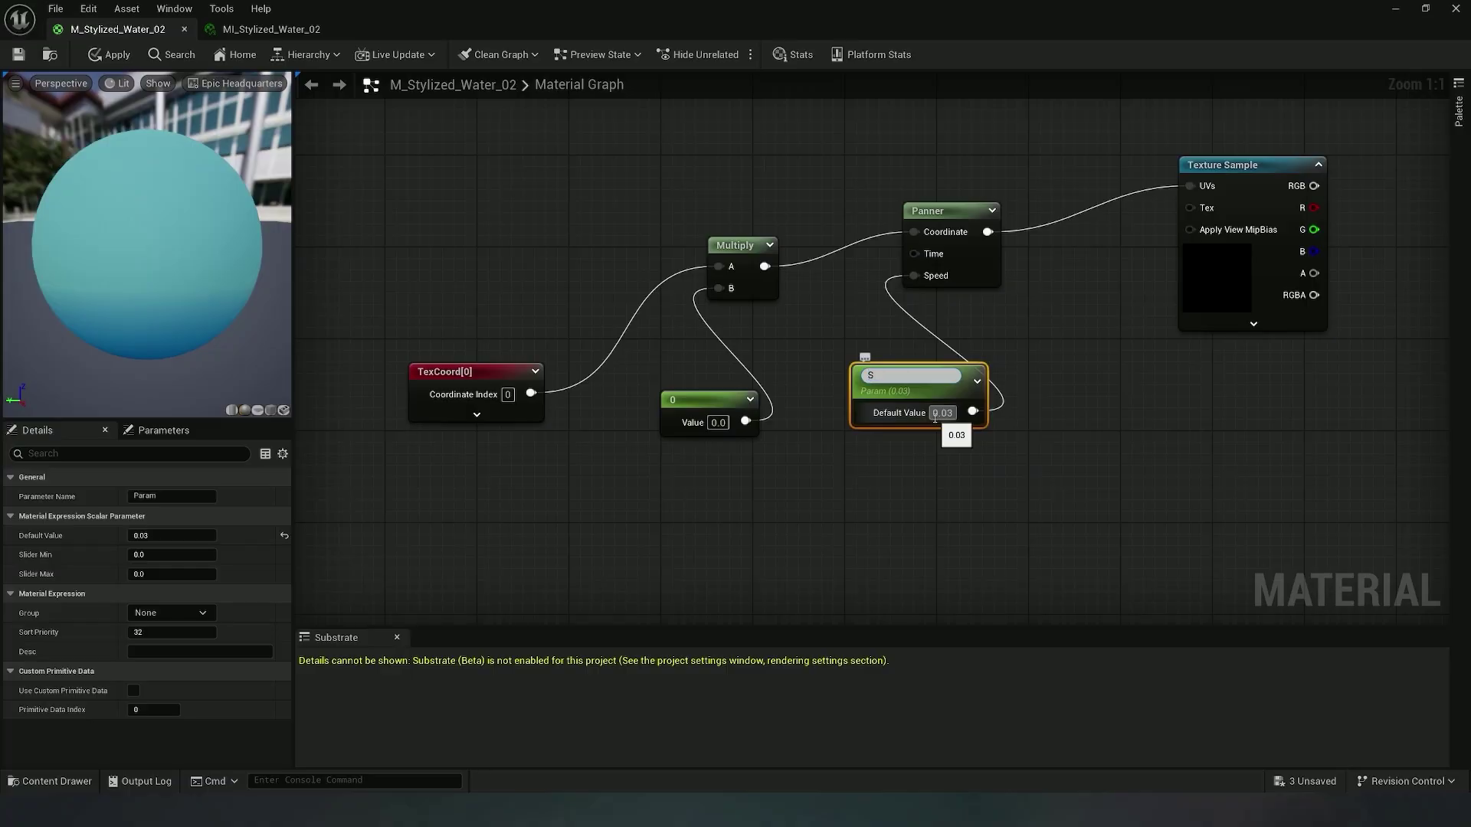
type("Speed")
key("Return")
Set the constant on the Multiply's B input to 30 and convert it to a parameter named Distortion_Scale
left_click(698, 399)
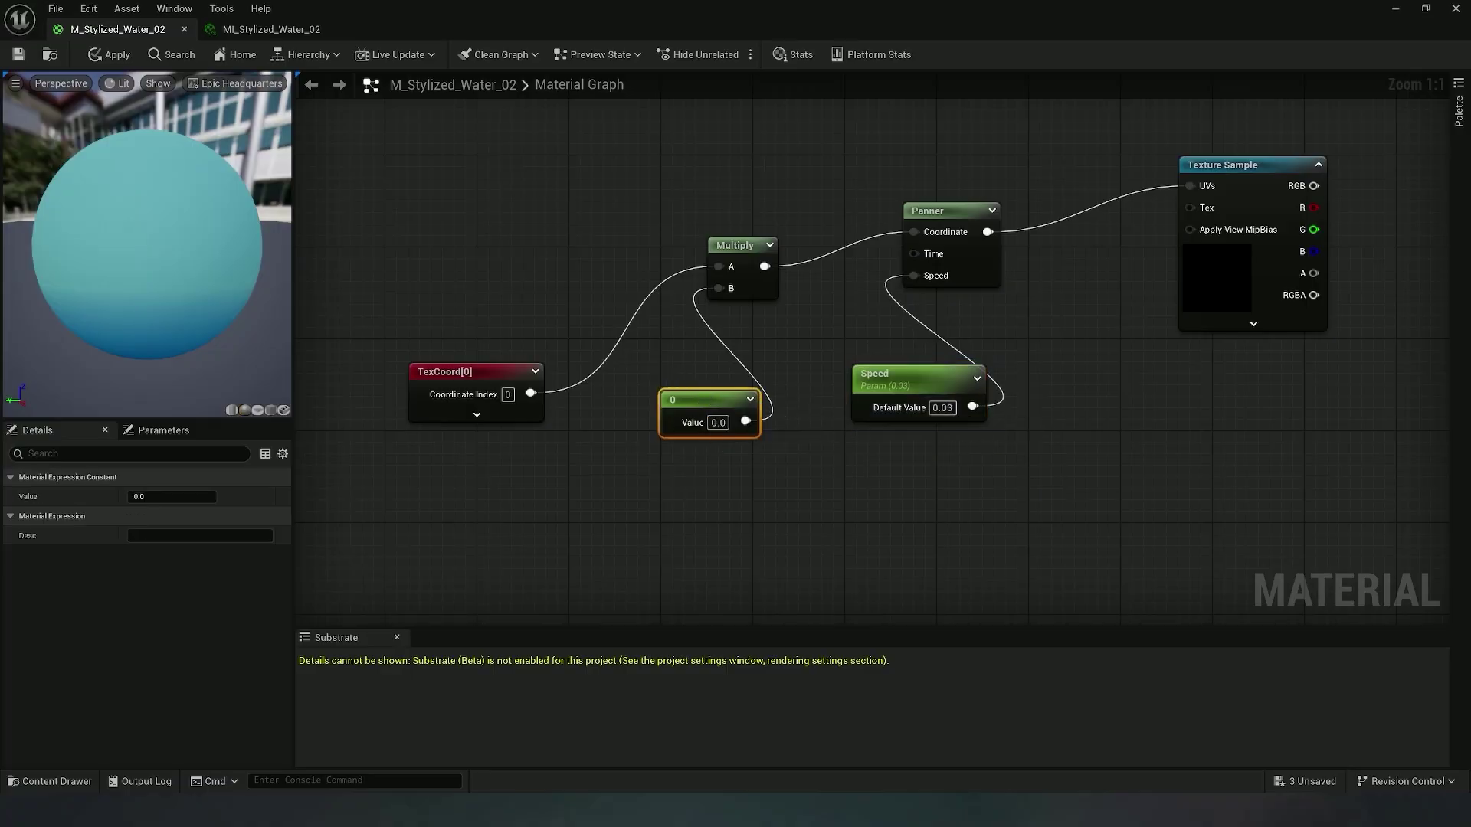
right_click_drag(701, 403, 733, 401)
right_click(732, 402)
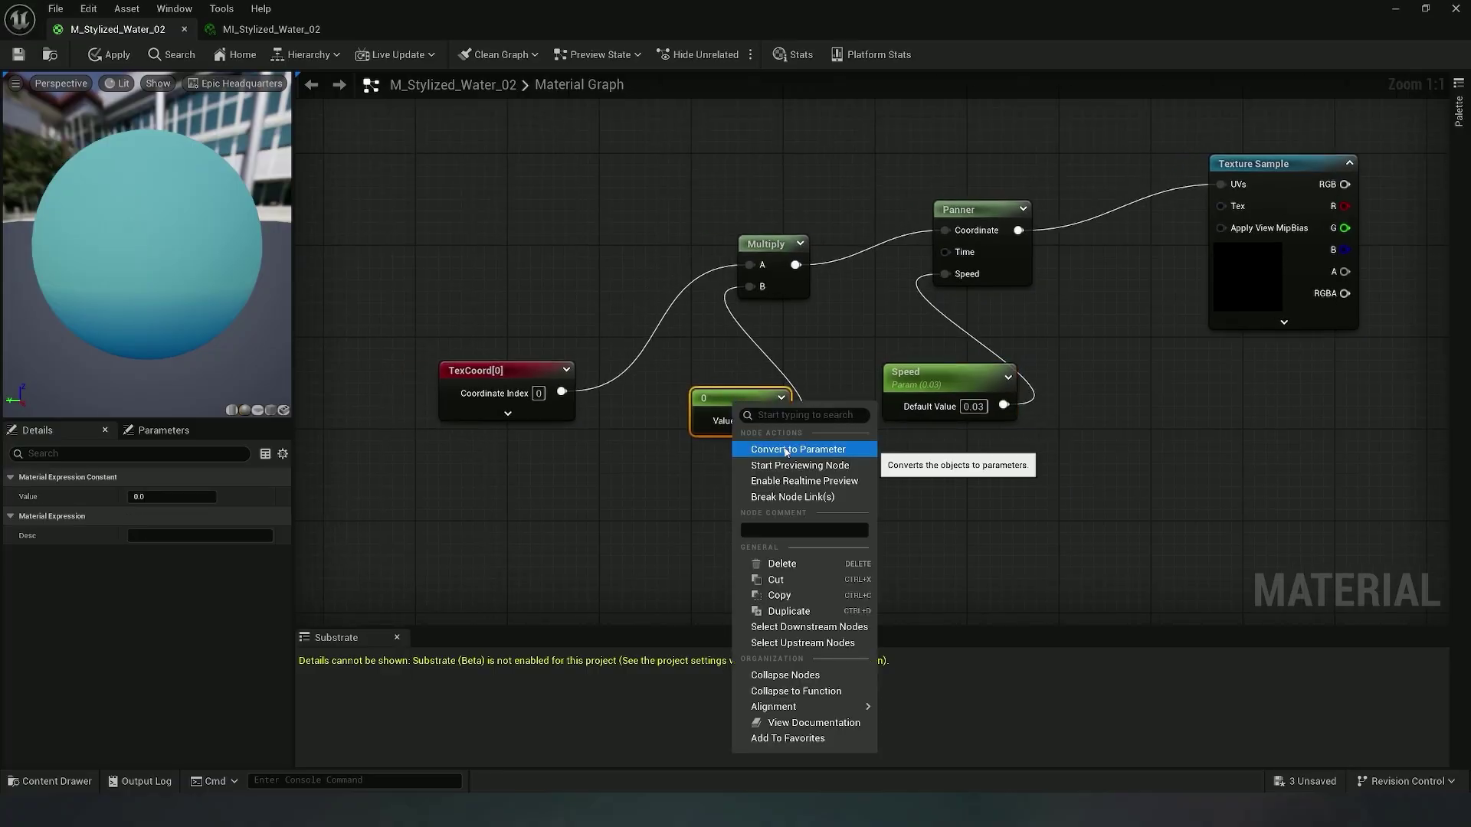
left_click(196, 495)
type("25")
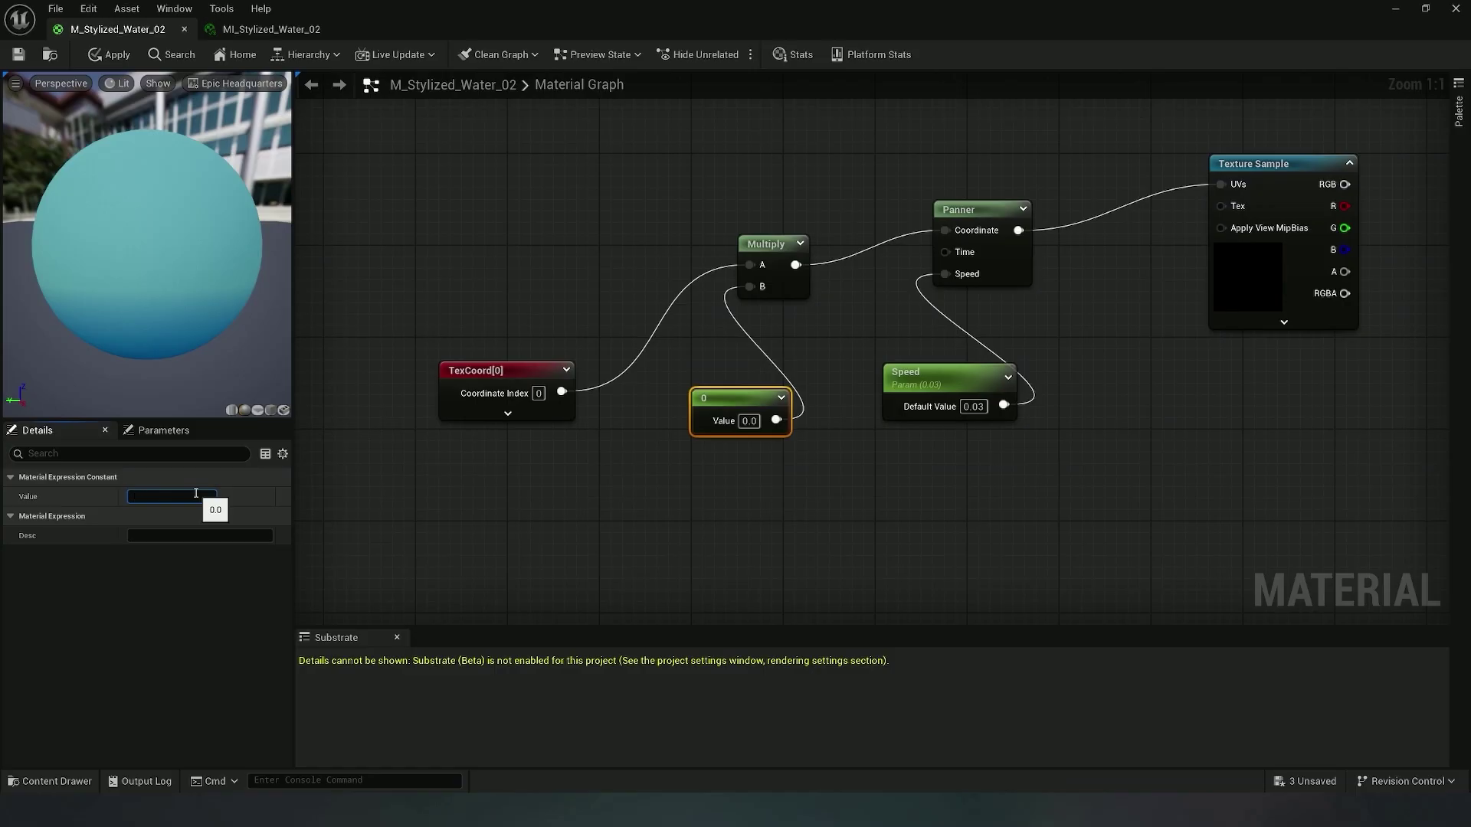
type("30")
key("Return")
right_click(742, 399)
left_click(800, 445)
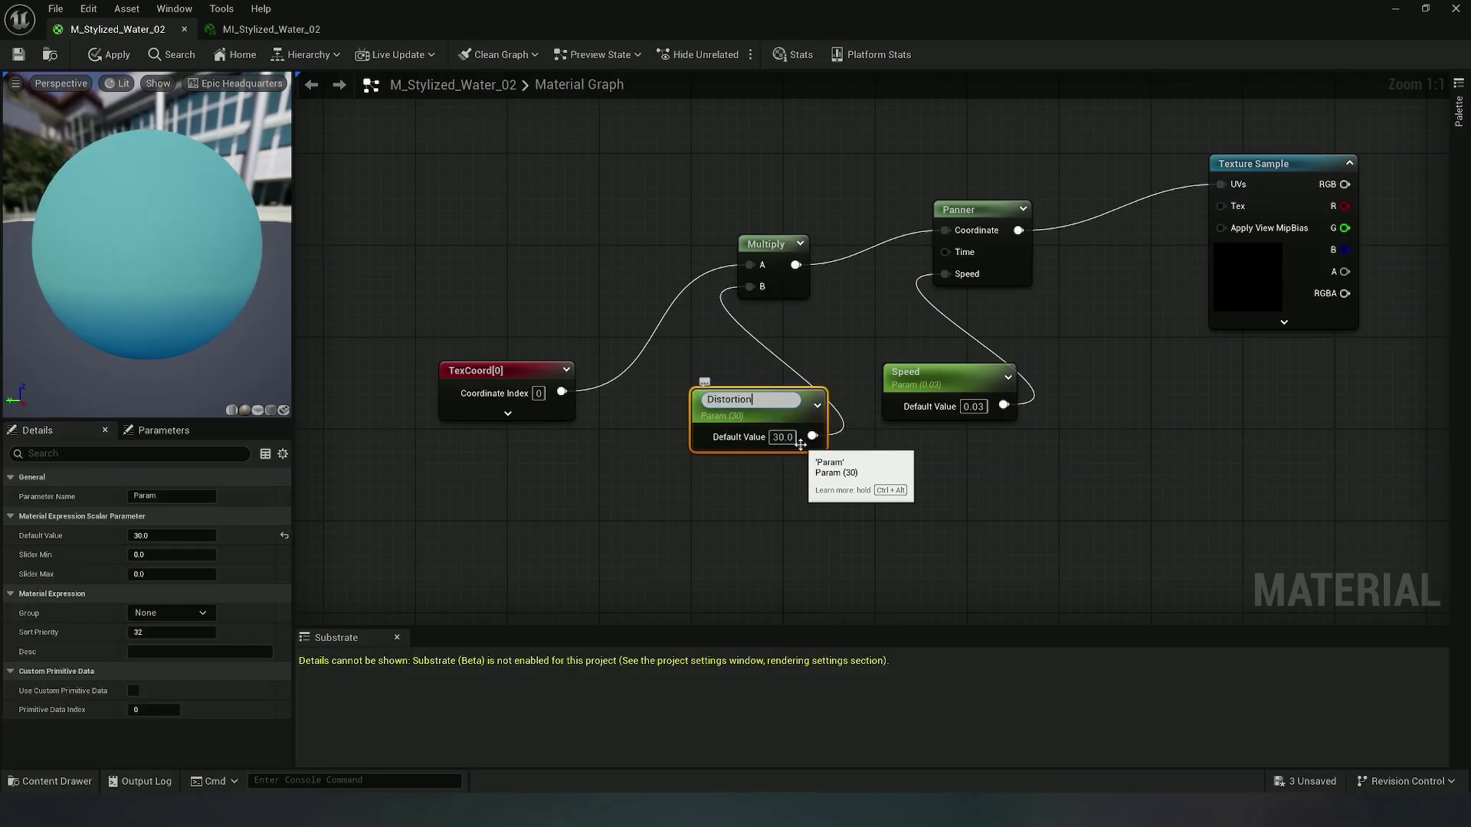
key("Return")
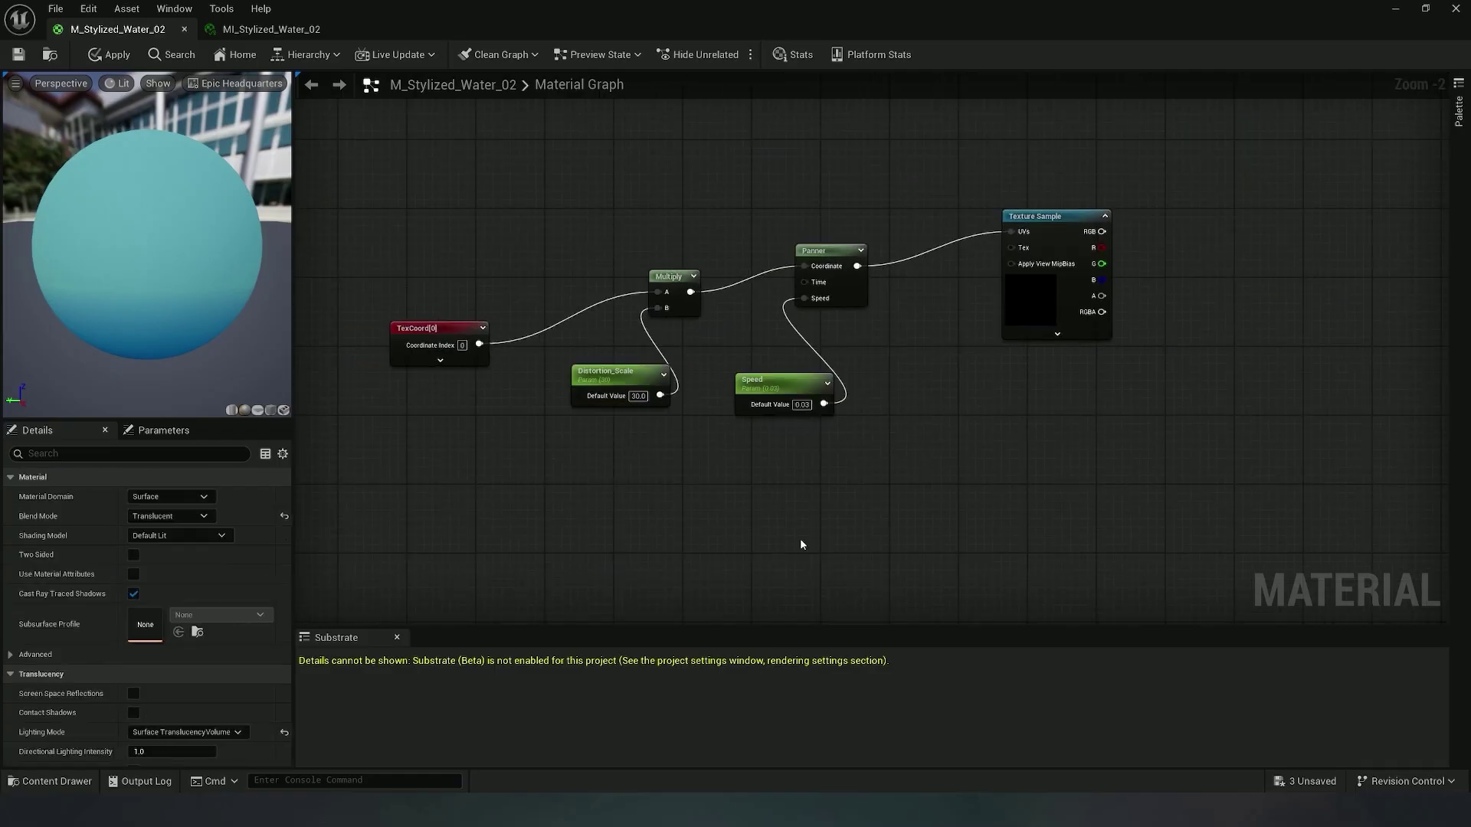
Duplicate the texture panning chain below the original and feed the copied Multiply from the original TextureCoordinate node
key("ctrl+v")
right_click_drag(815, 459, 806, 360)
left_click_drag(513, 342, 1208, 617)
right_click_drag(910, 286, 871, 456)
left_click_drag(870, 457, 827, 422)
left_click_drag(388, 389, 472, 550)
key("Delete")
left_click_drag(429, 278, 1035, 537)
left_click_drag(1045, 378, 1010, 409)
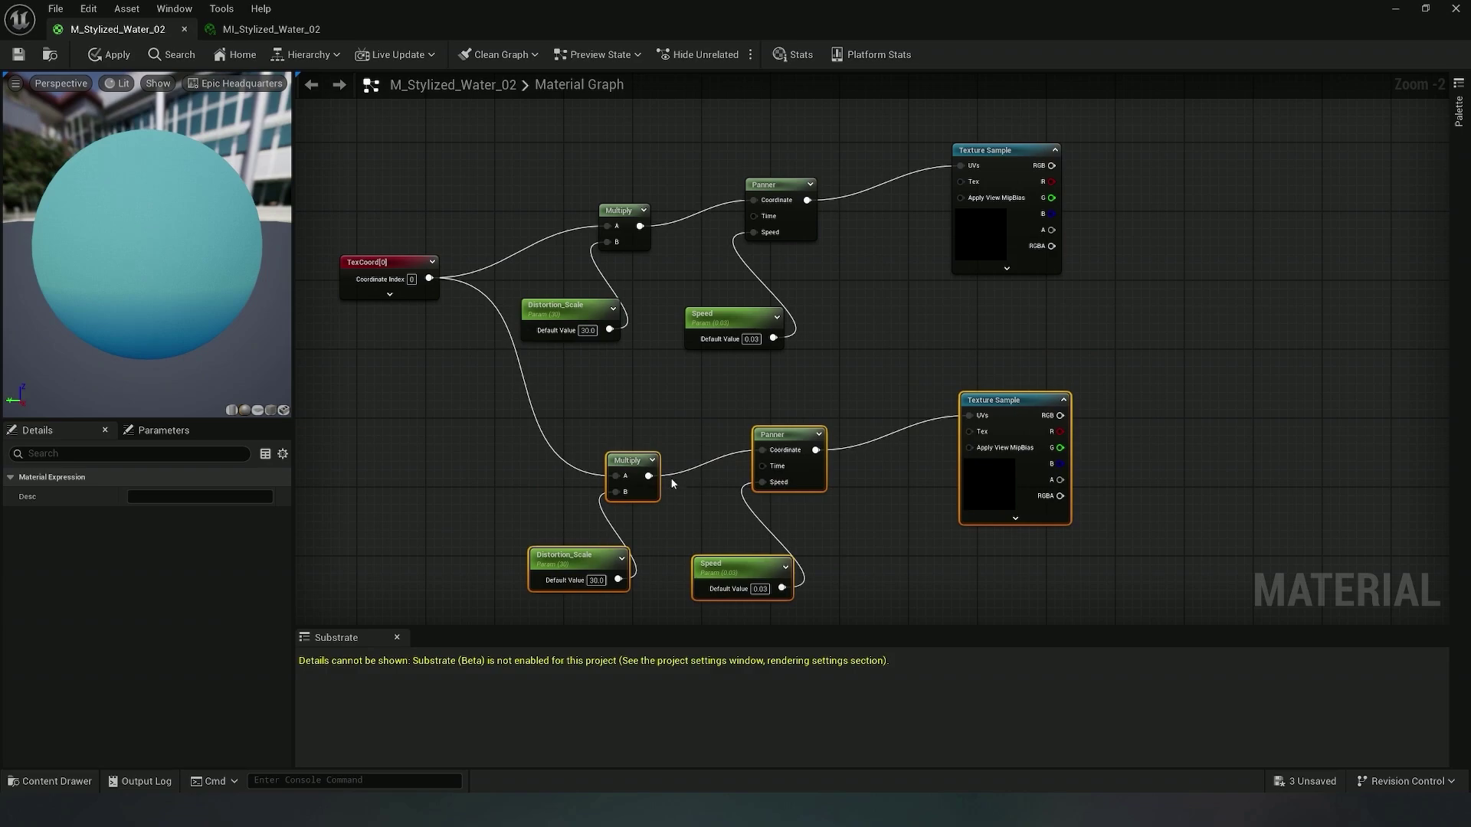
Rename the copied scale and speed parameters as Distortion_Scale_02 and Speed_02
right_click_drag(679, 464, 686, 455)
left_click(590, 554)
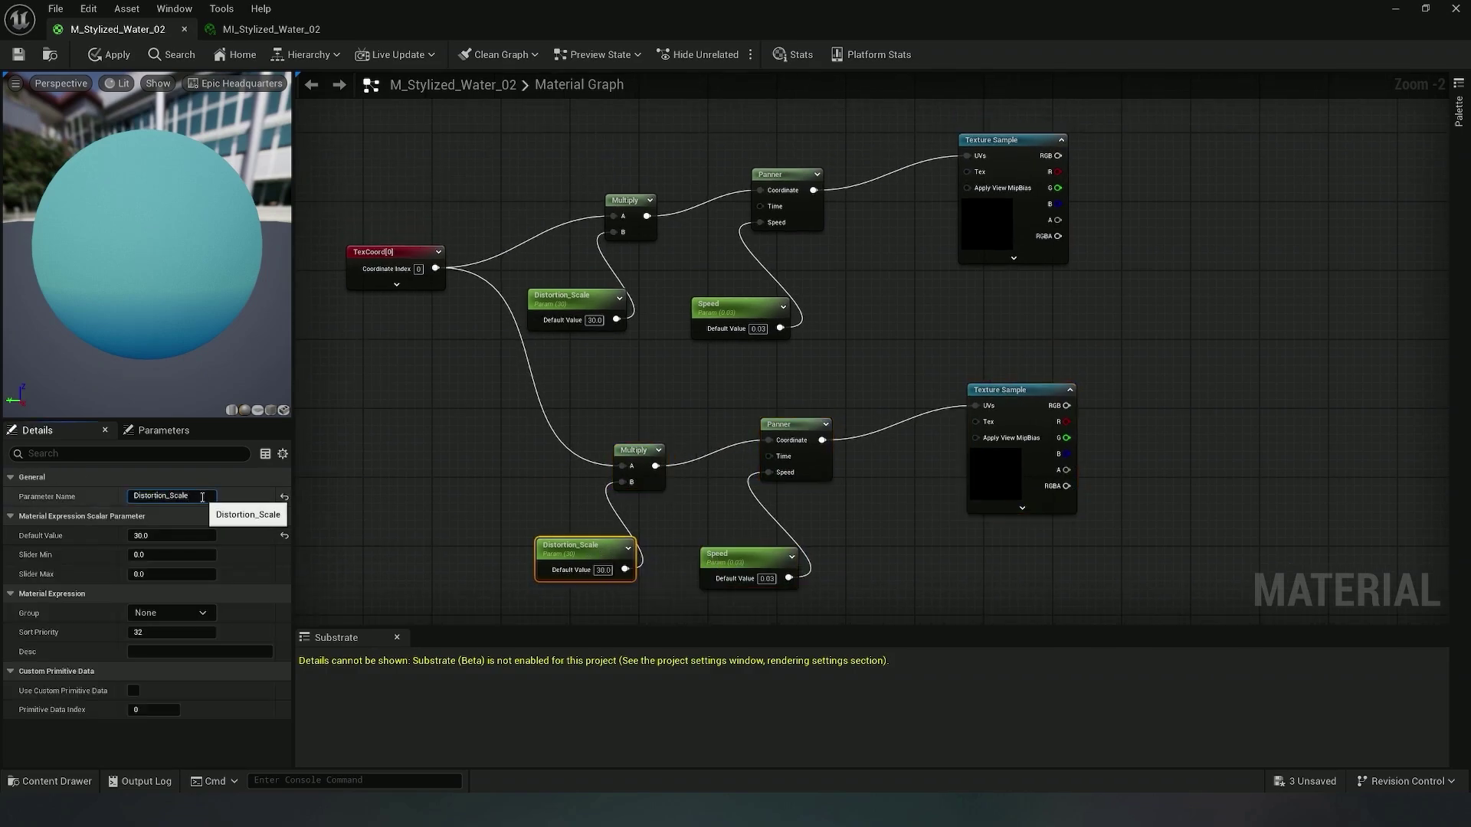
key("Return")
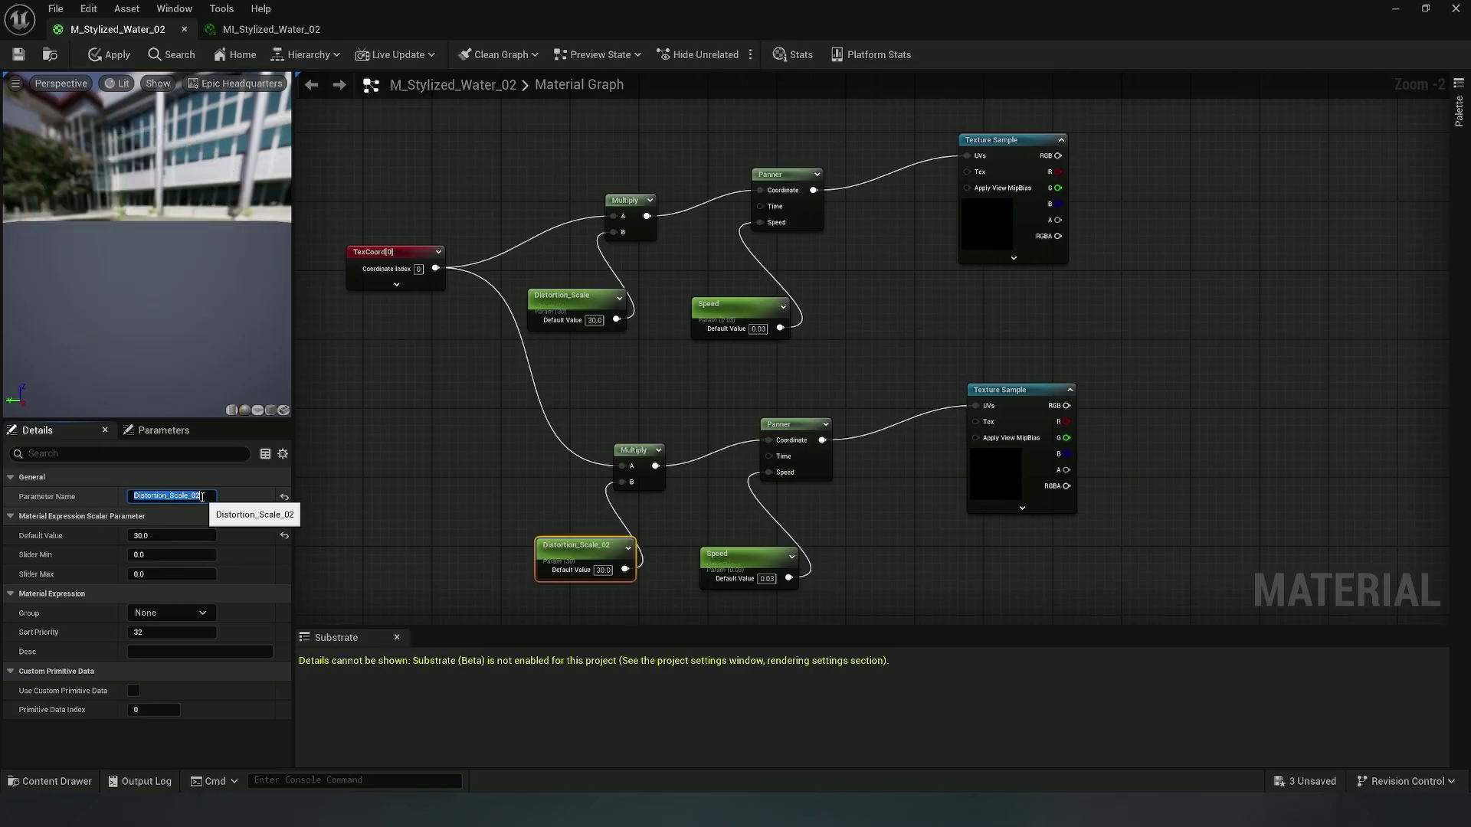
left_click(741, 547)
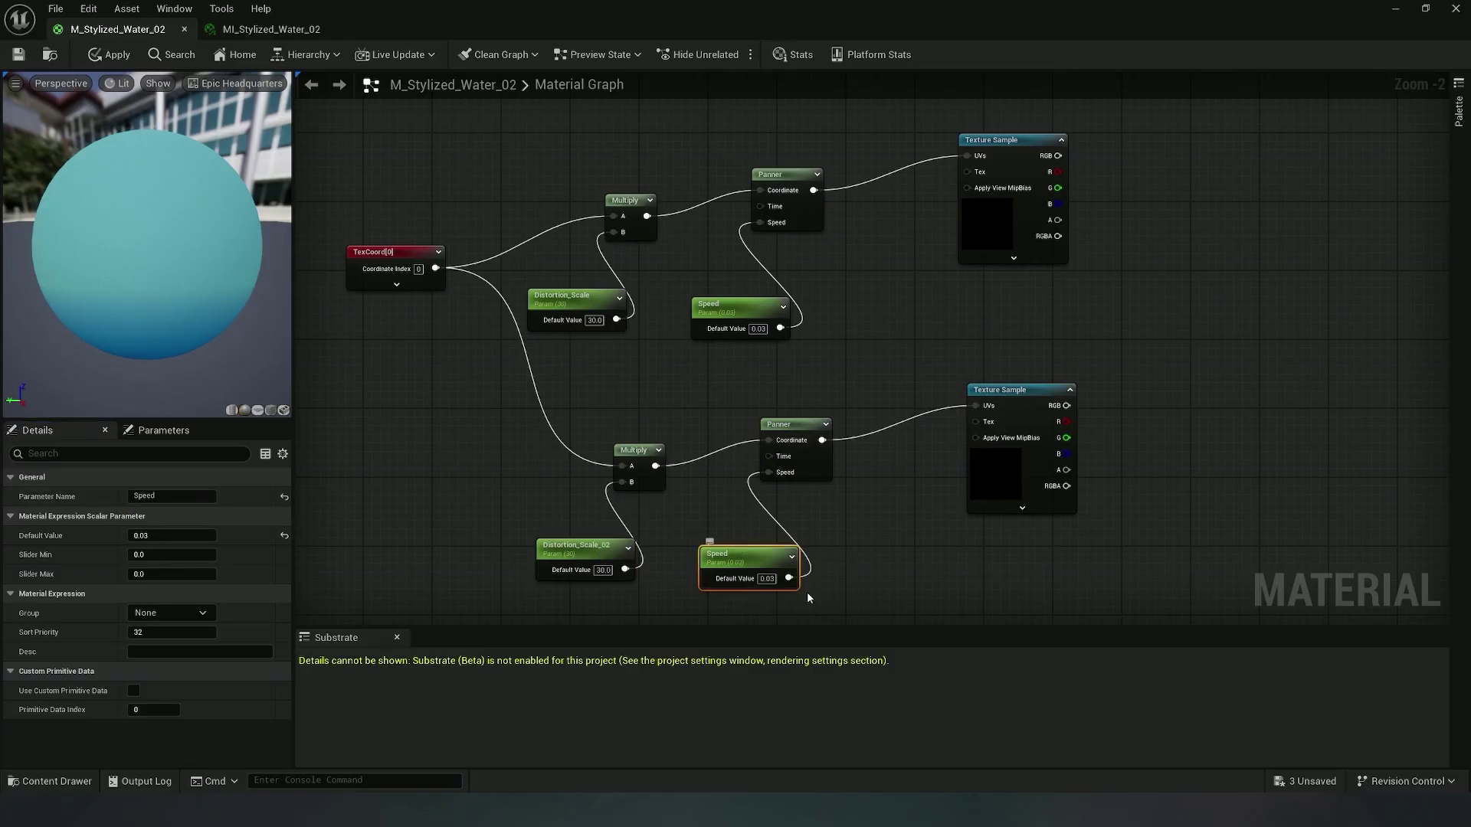
left_click(171, 497)
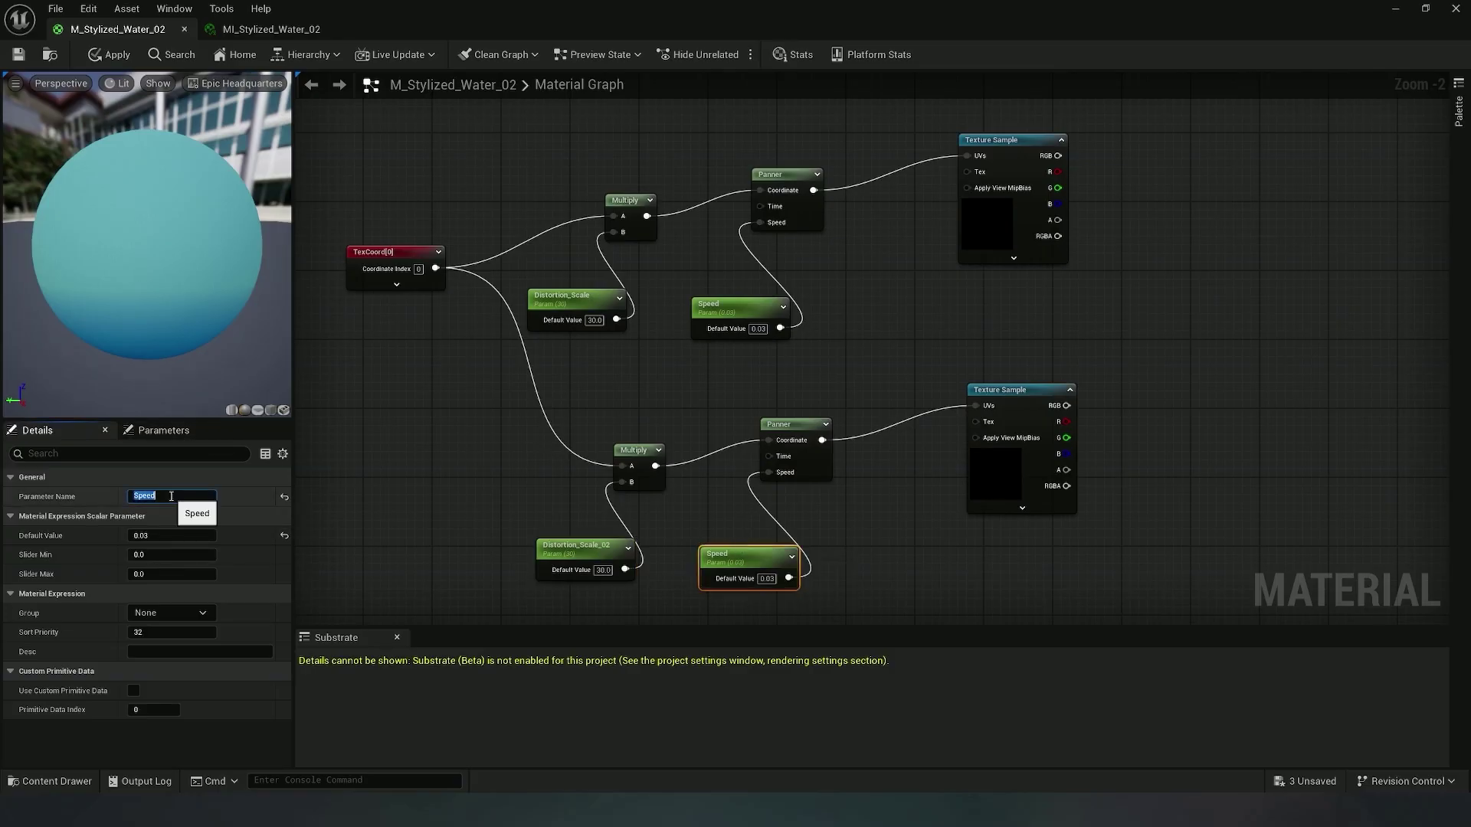
left_click(178, 497)
key("Return")
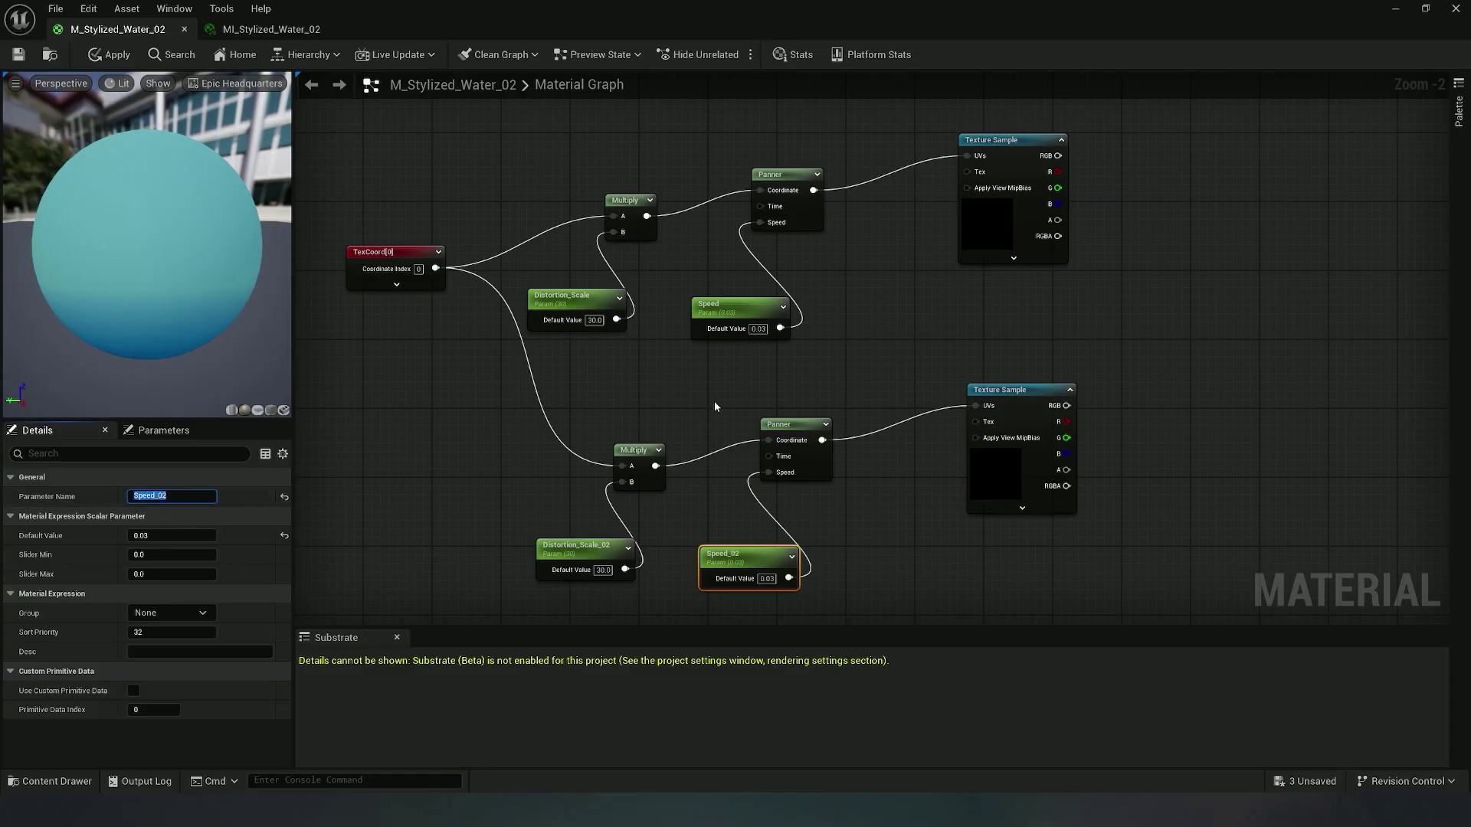
right_click_drag(847, 498, 835, 469)
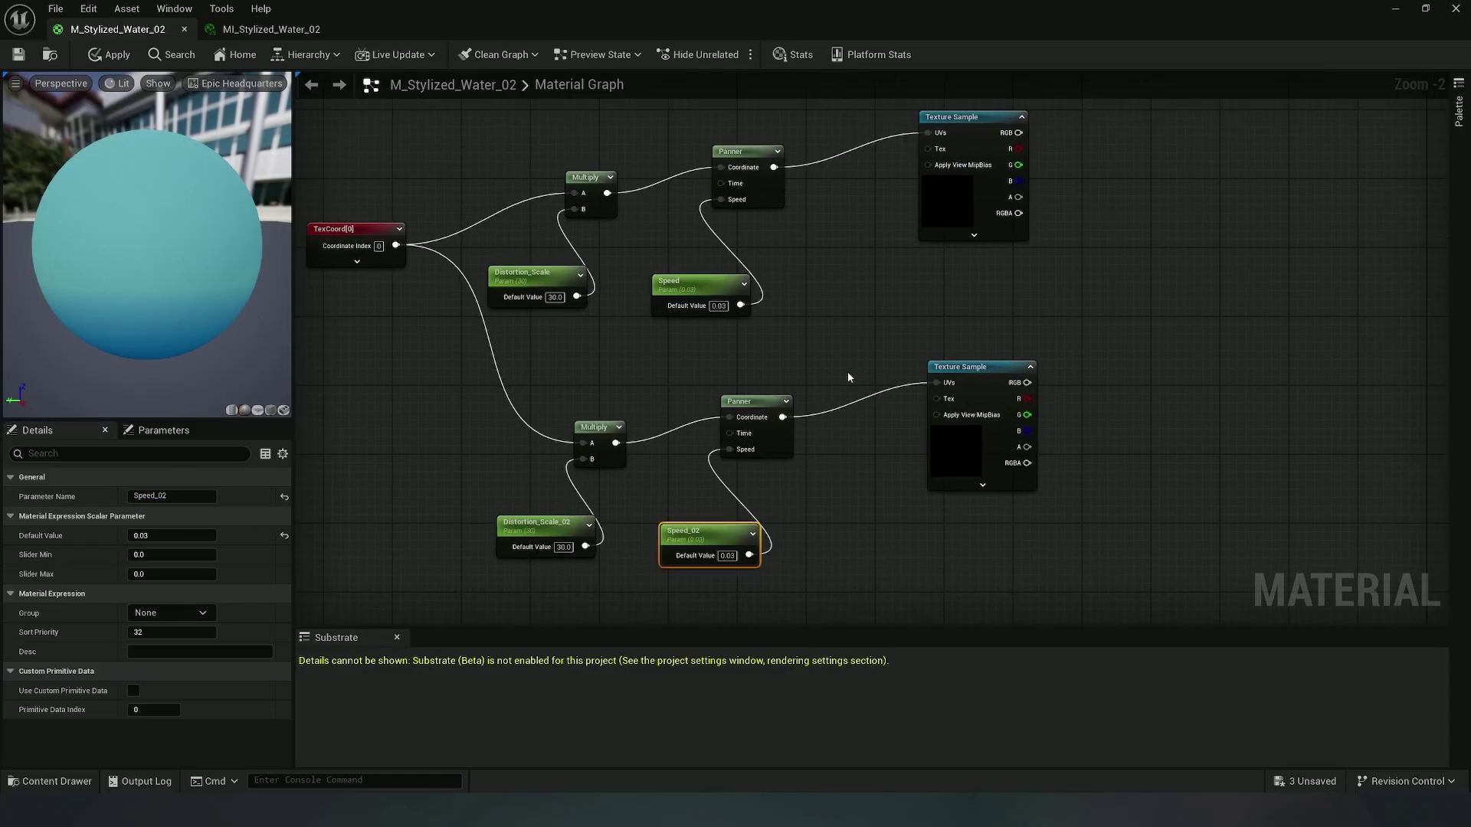
right_click_drag(831, 353, 765, 356)
Locate the T_Wave texture in the Water_02 folder and assign it to the upper chain's Texture Sample
left_click(833, 357)
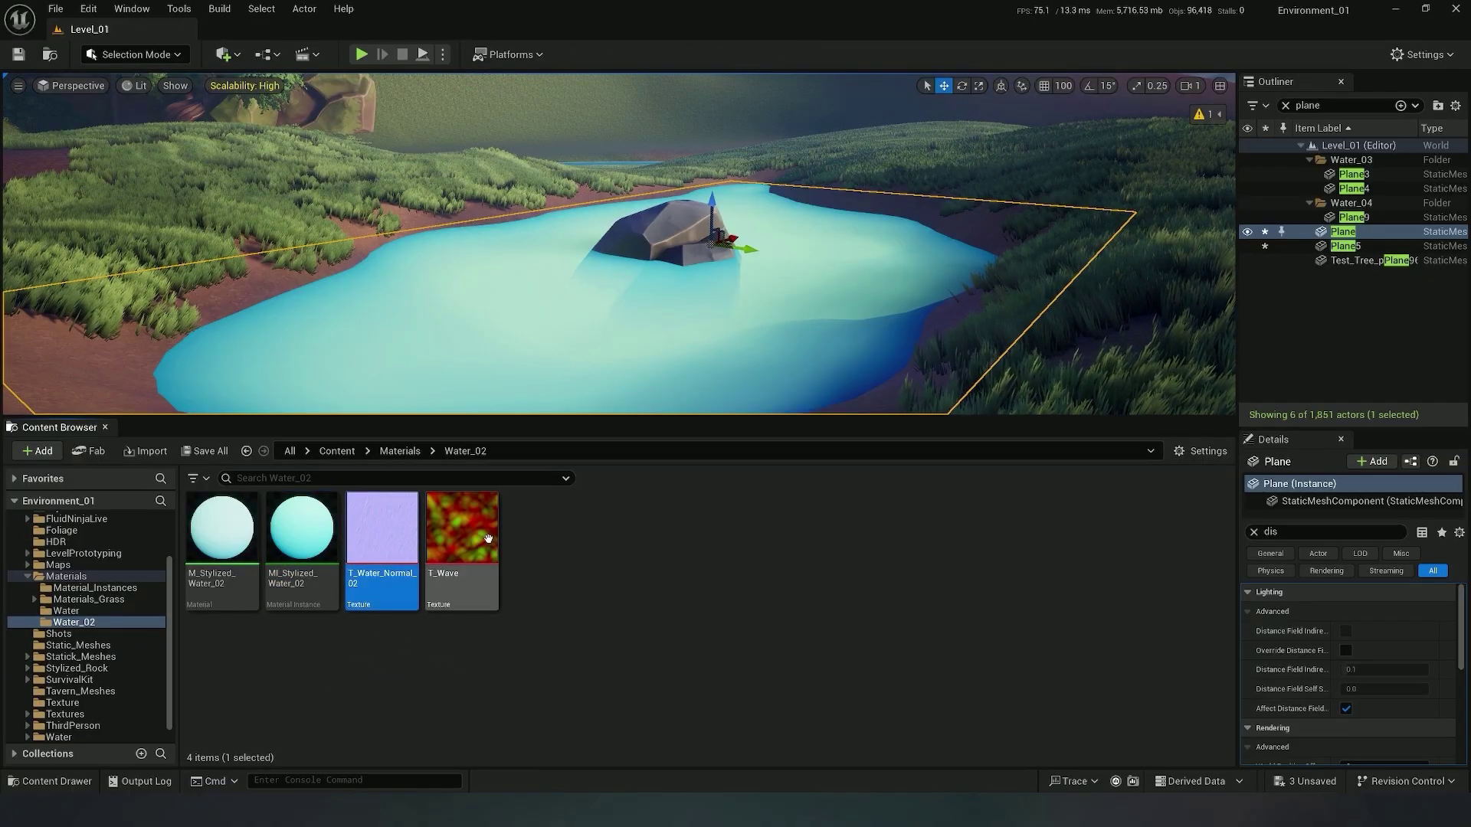
left_click(482, 537)
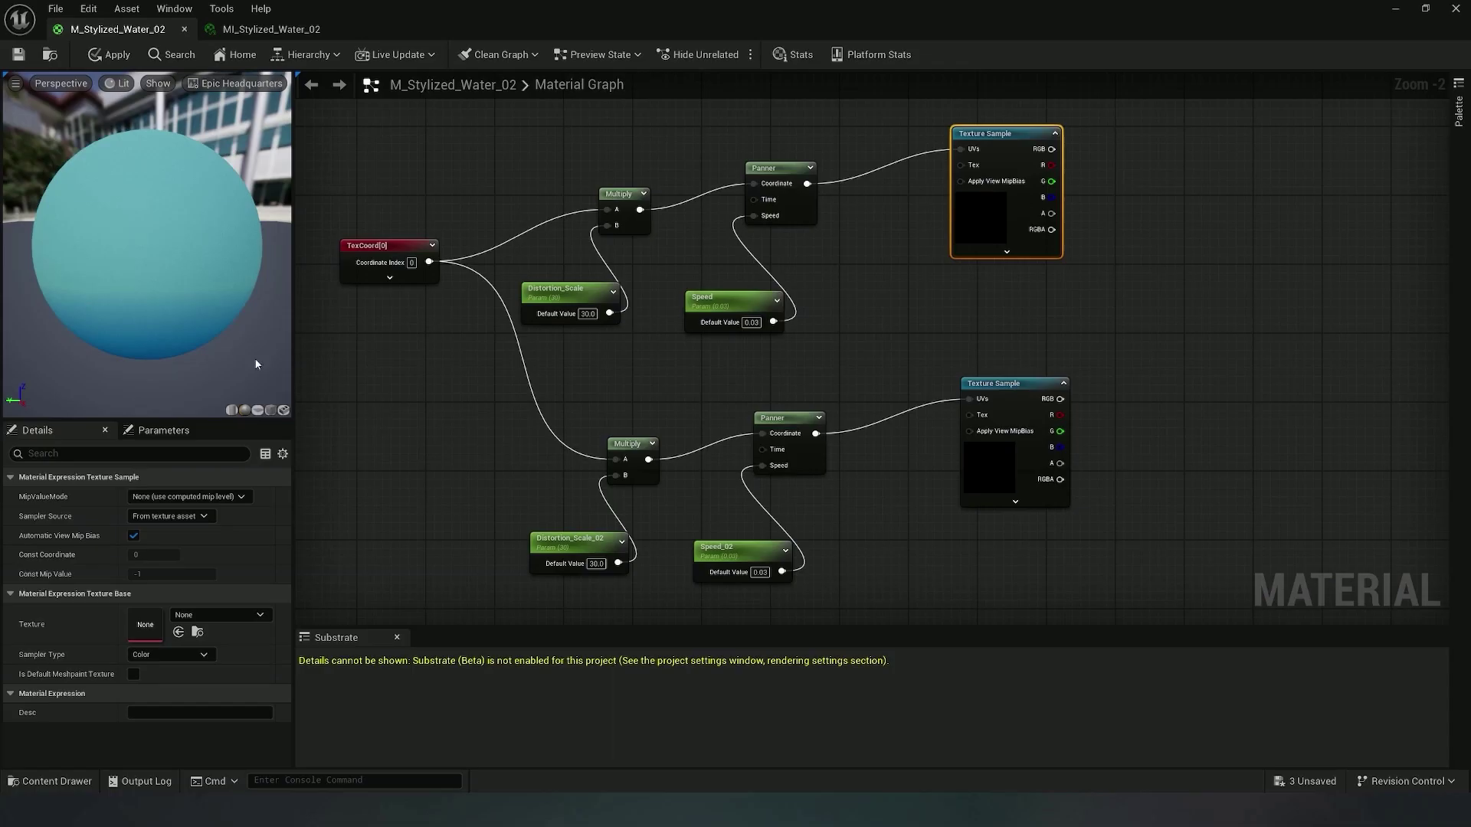
left_click(192, 615)
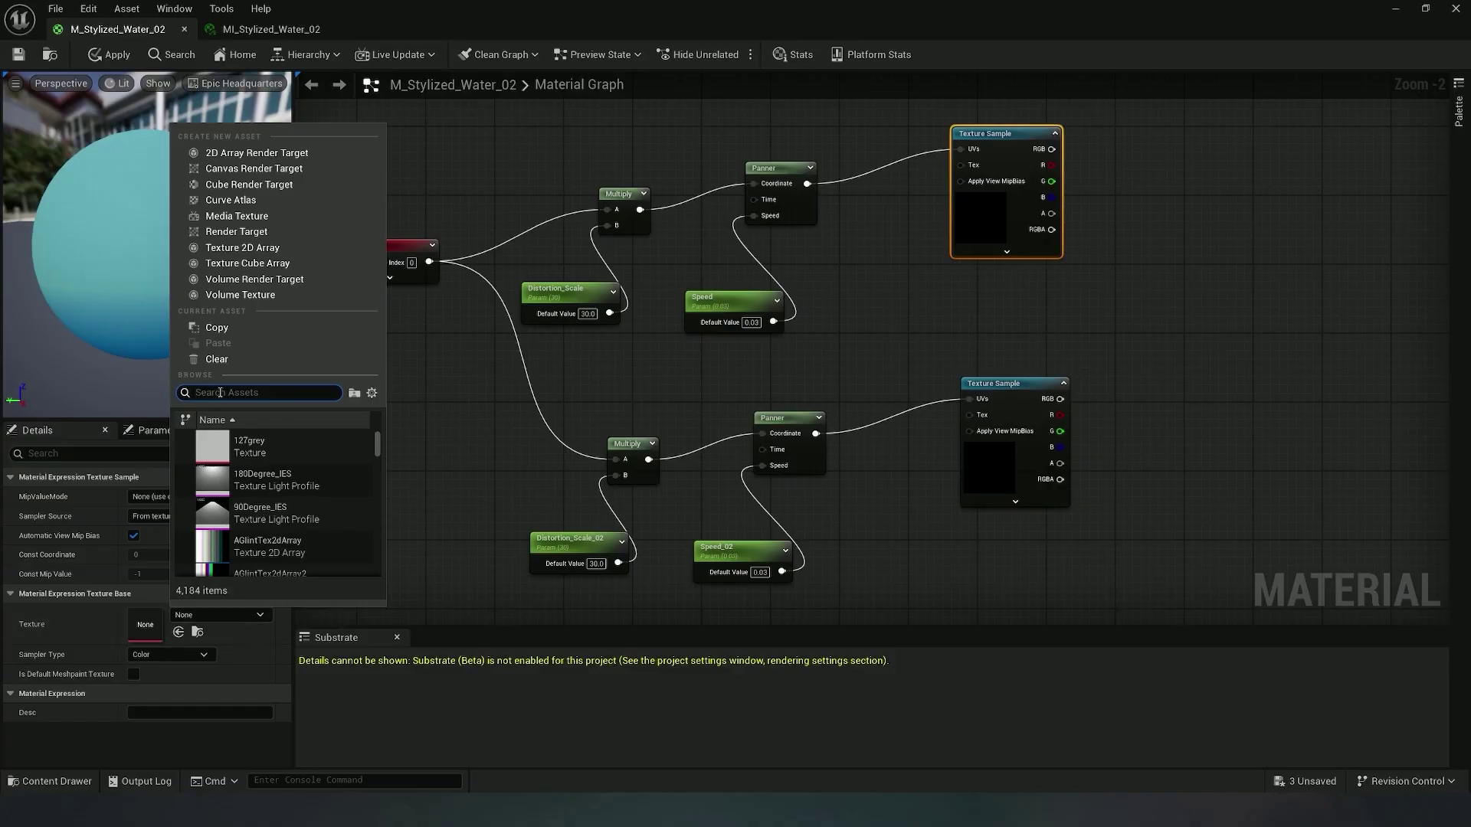
type("wave")
left_click(198, 392)
type("T_")
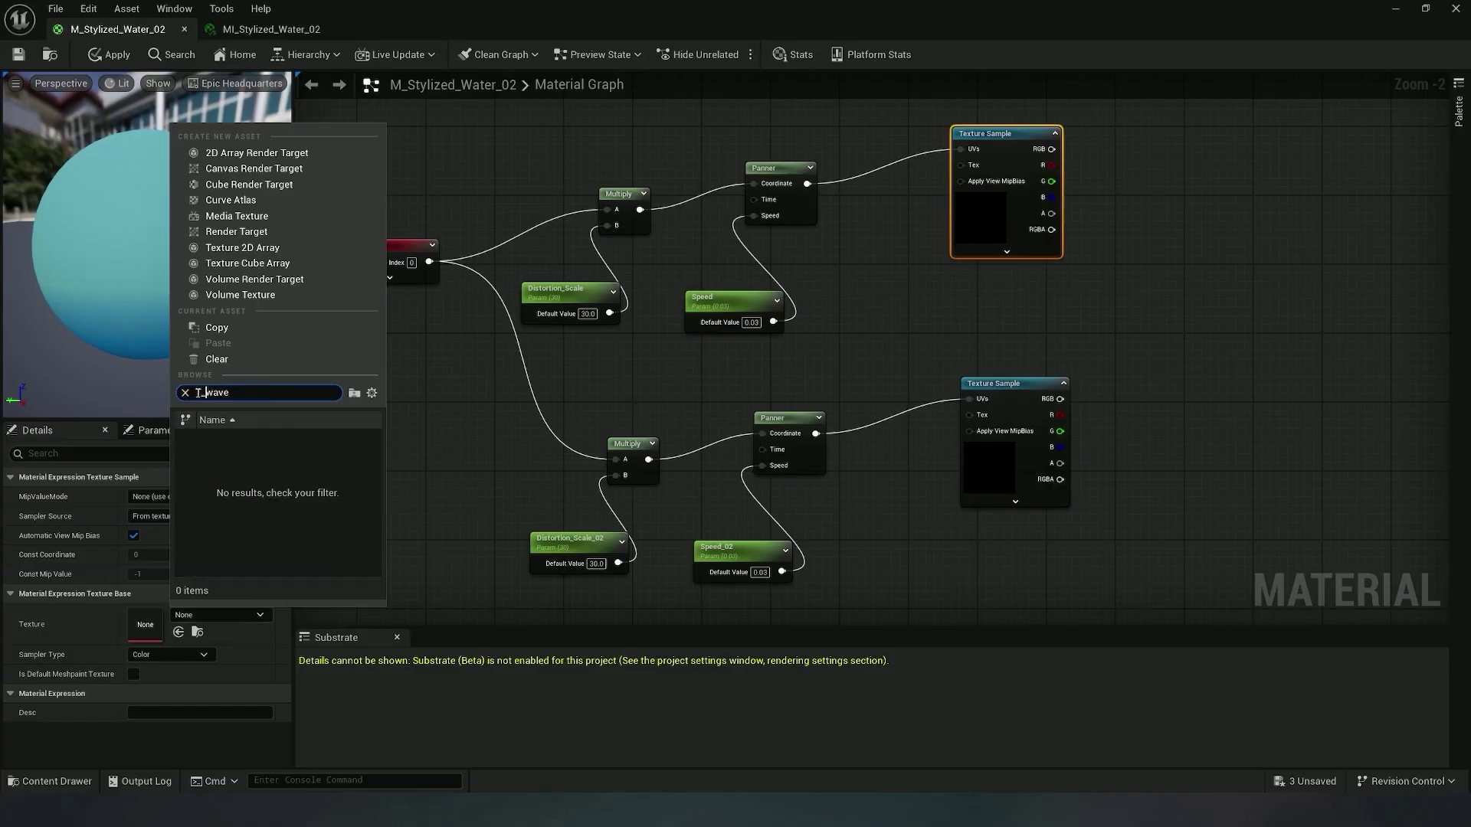
left_click(251, 571)
Assign the T_Wave texture to the lower chain's Texture Sample
left_click(1019, 456)
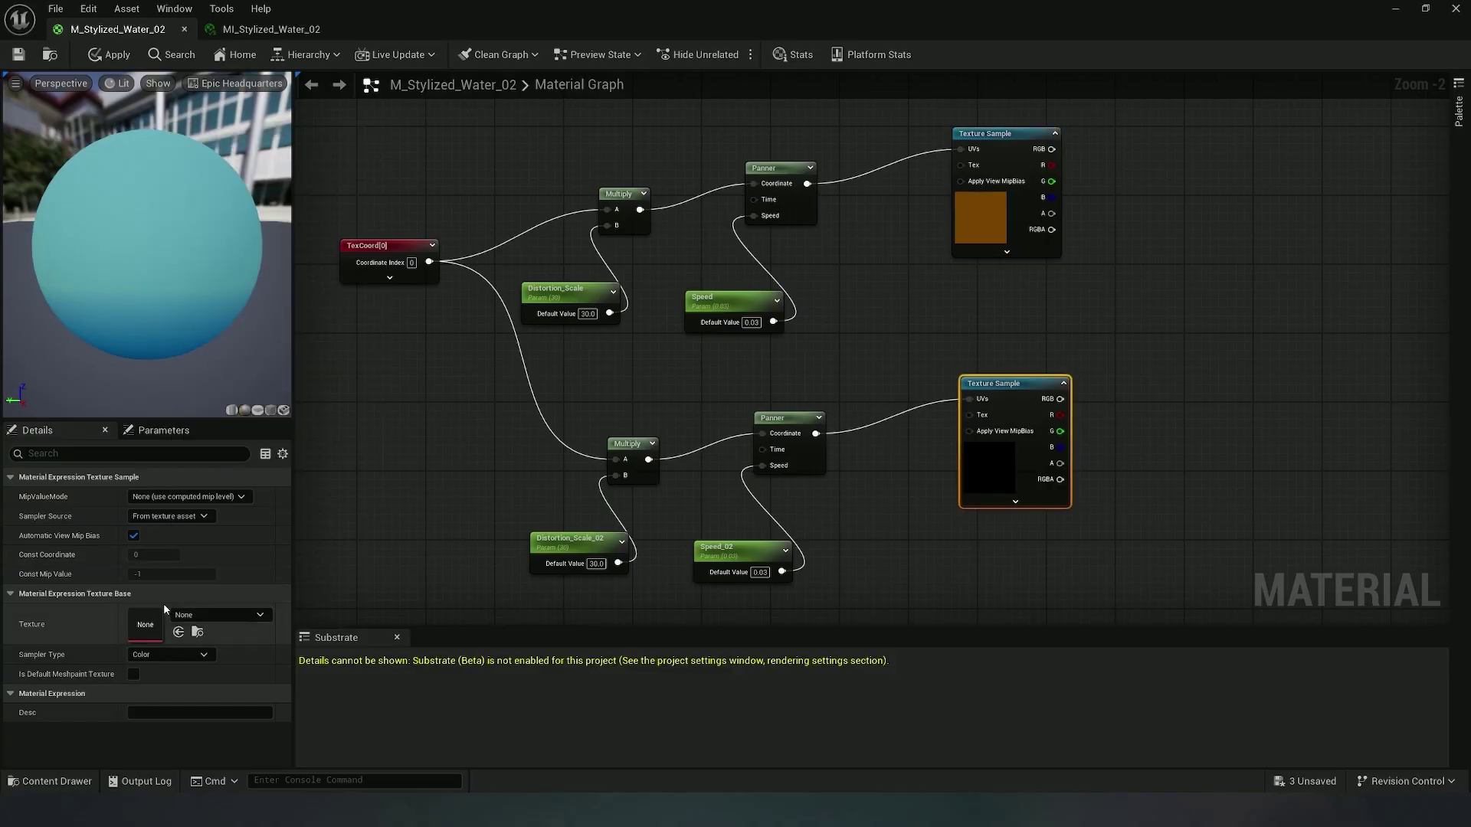
left_click(196, 616)
type("T_")
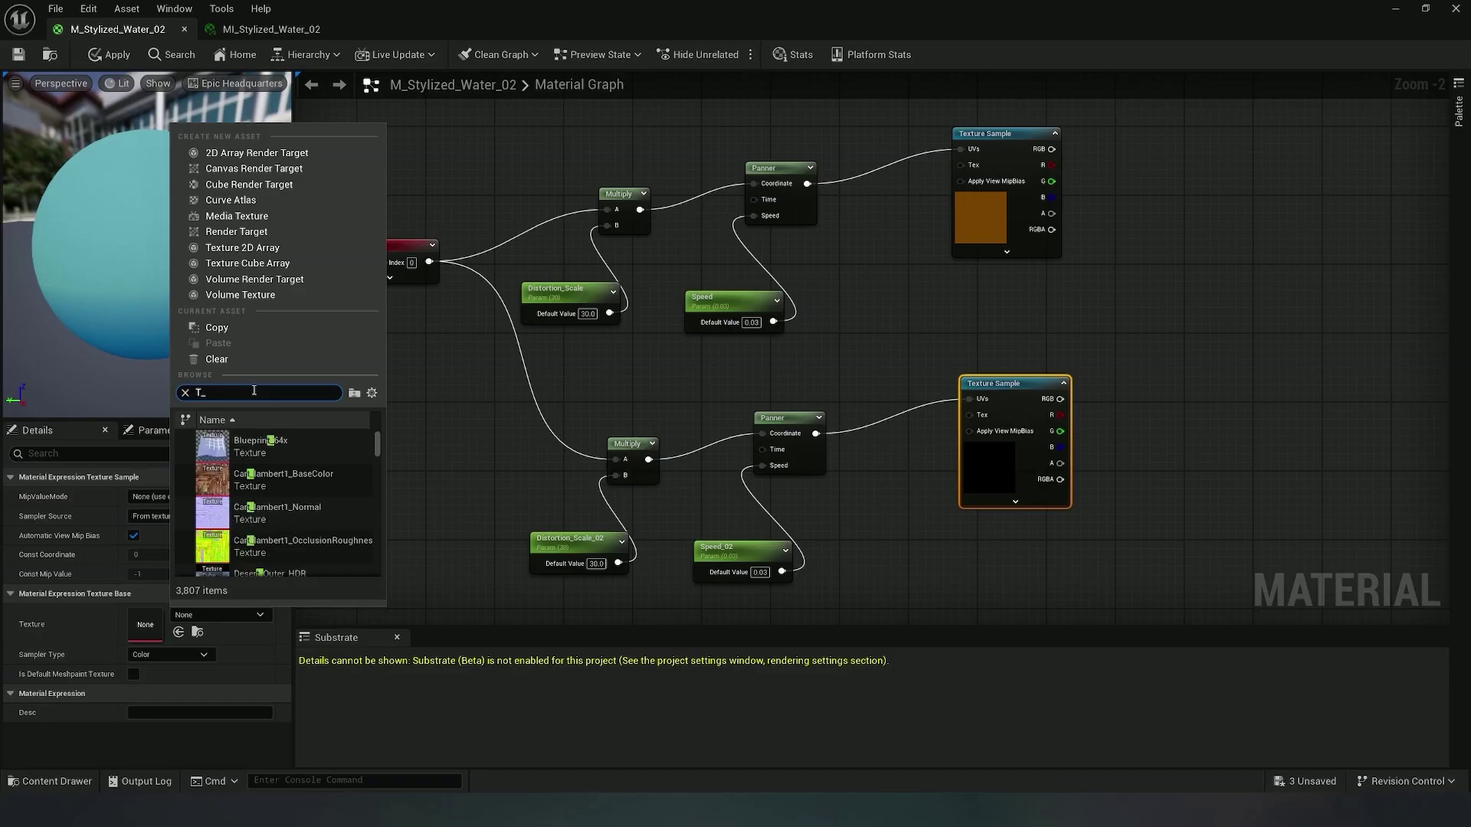
type("wave")
left_click(286, 571)
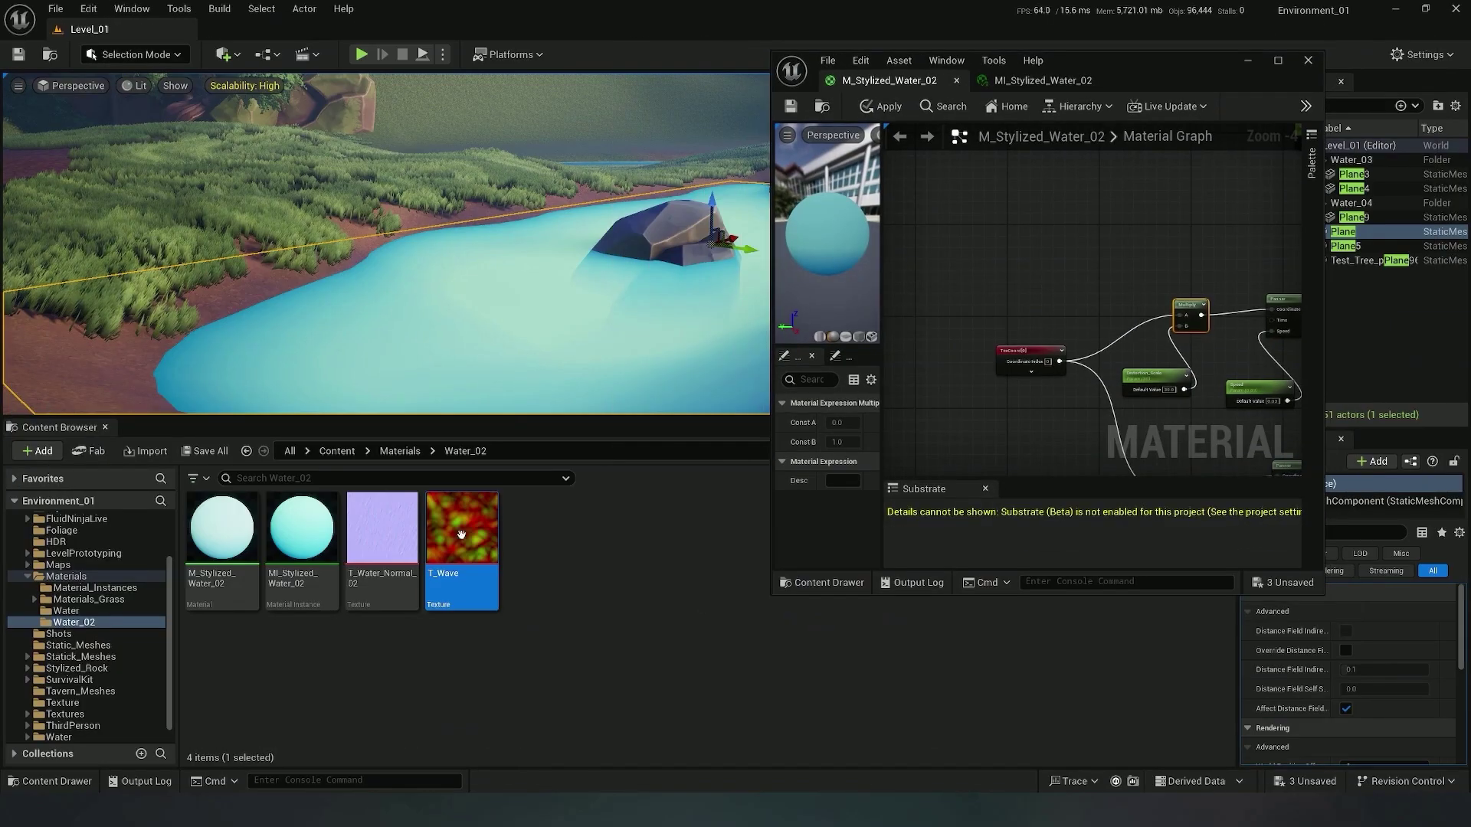
Add the T_Water_Normal_02 texture to the material graph and place its sample to the right of the two panning chains
left_click_drag(372, 551, 1136, 252)
right_click_drag(1198, 218, 957, 226)
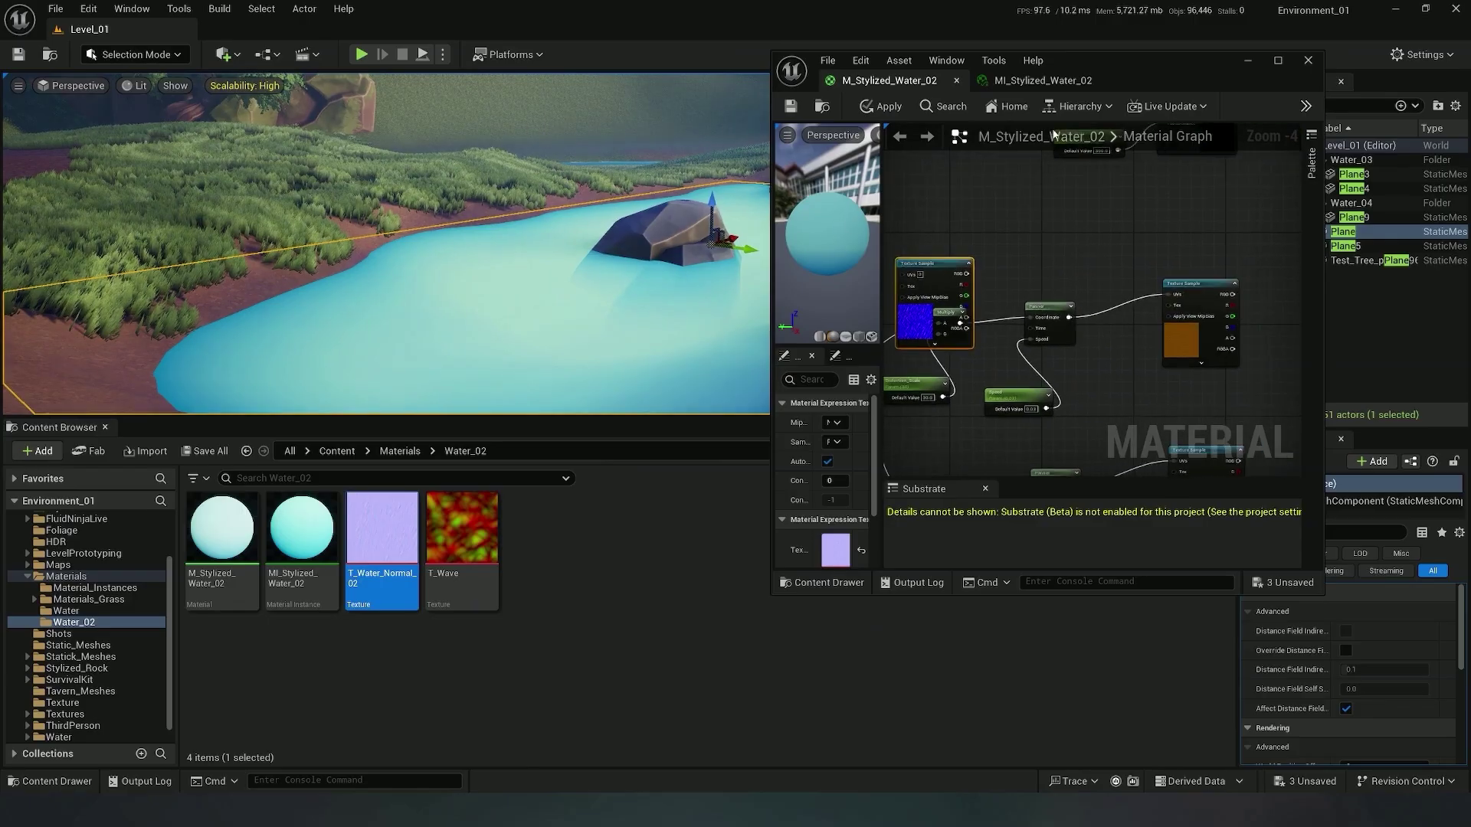
left_click(1279, 60)
left_click_drag(338, 234, 806, 496)
right_click_drag(684, 397, 772, 317)
right_click_drag(632, 236, 682, 284)
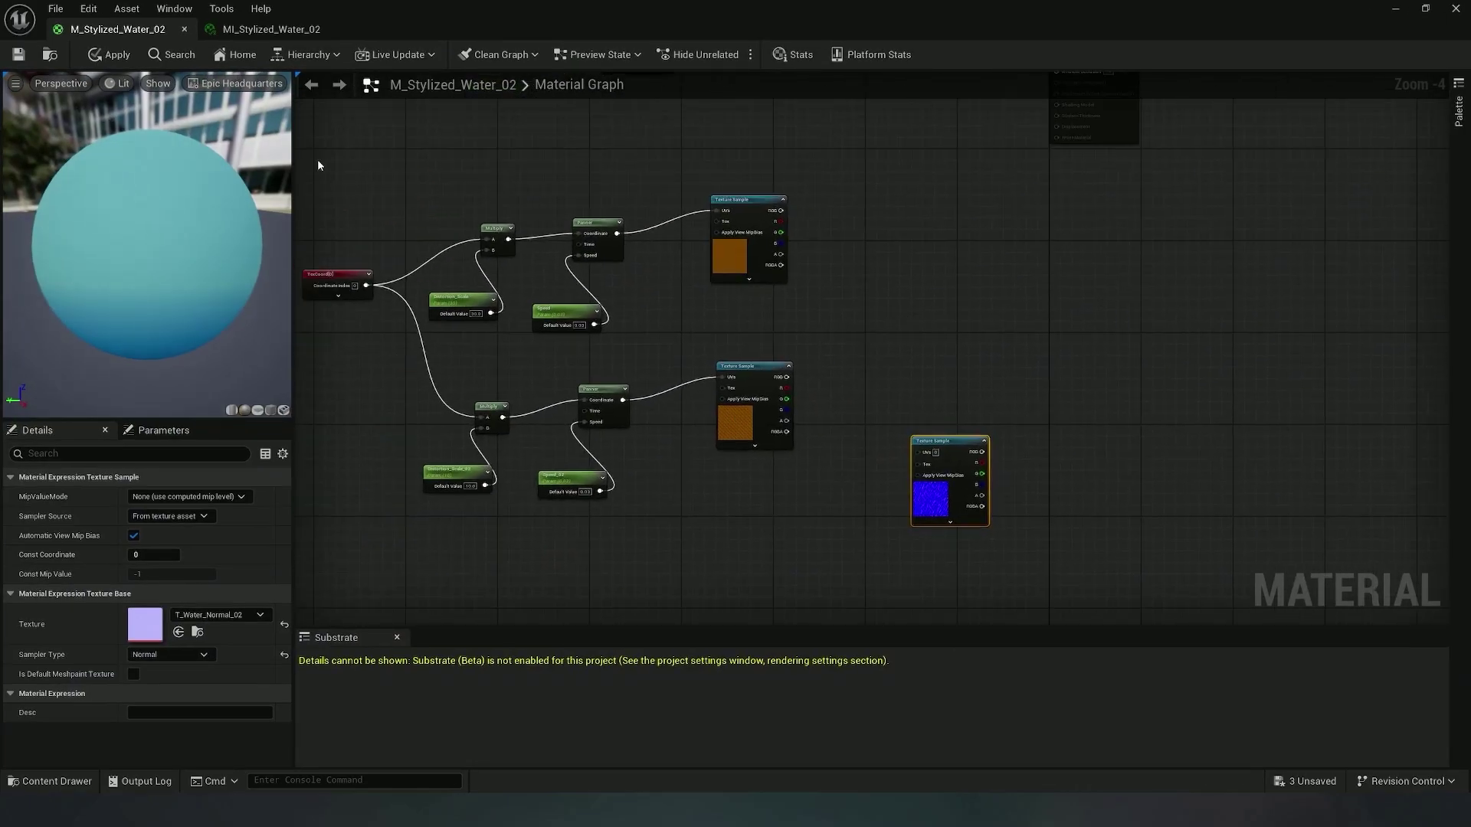
left_click_drag(318, 166, 858, 528)
right_click_drag(913, 414, 880, 405)
left_click_drag(915, 444, 938, 424)
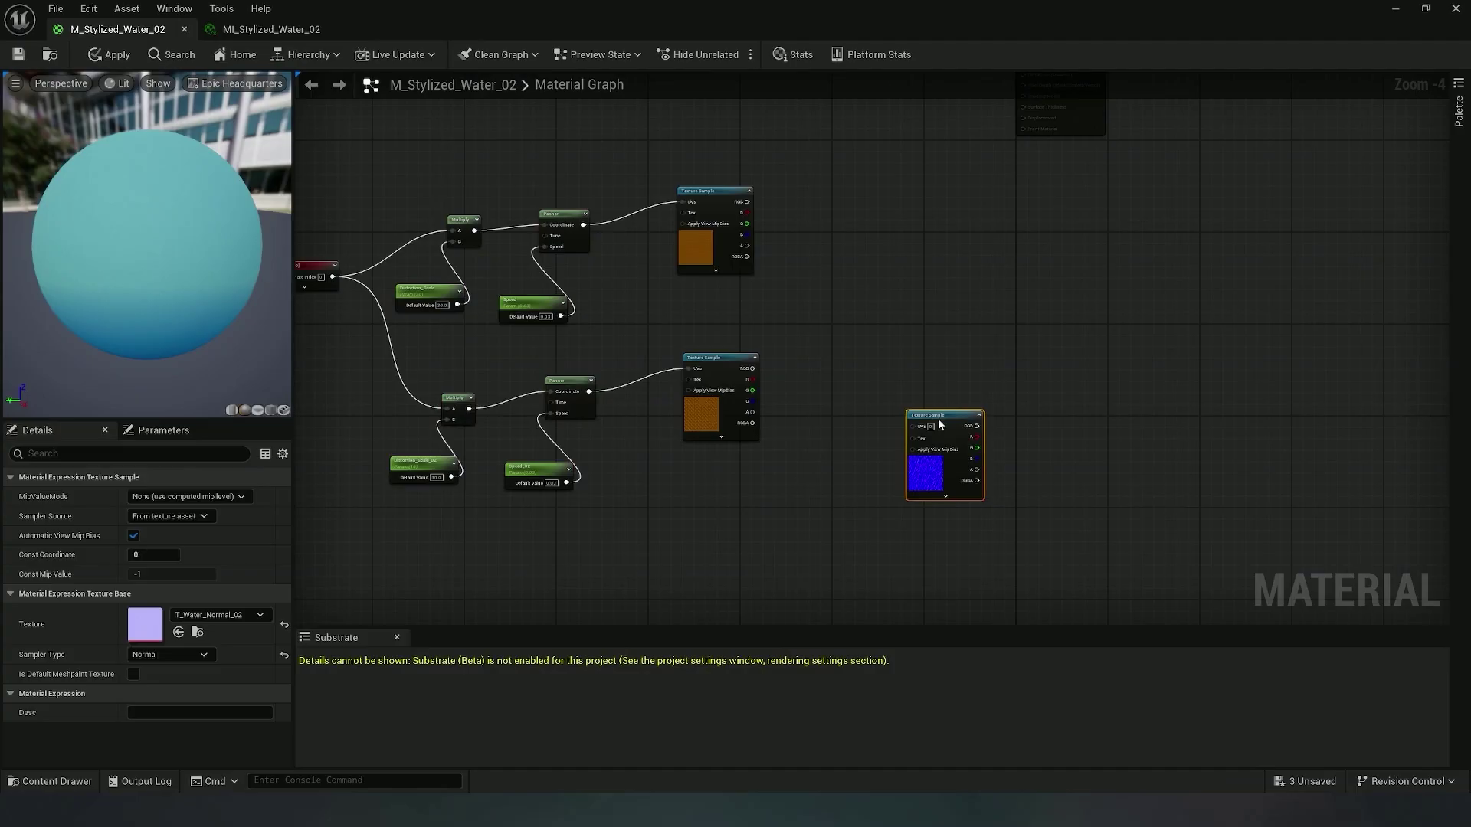
Add a Multiply node and connect the lower T_Wave sample's G output to its A input
left_click(808, 429)
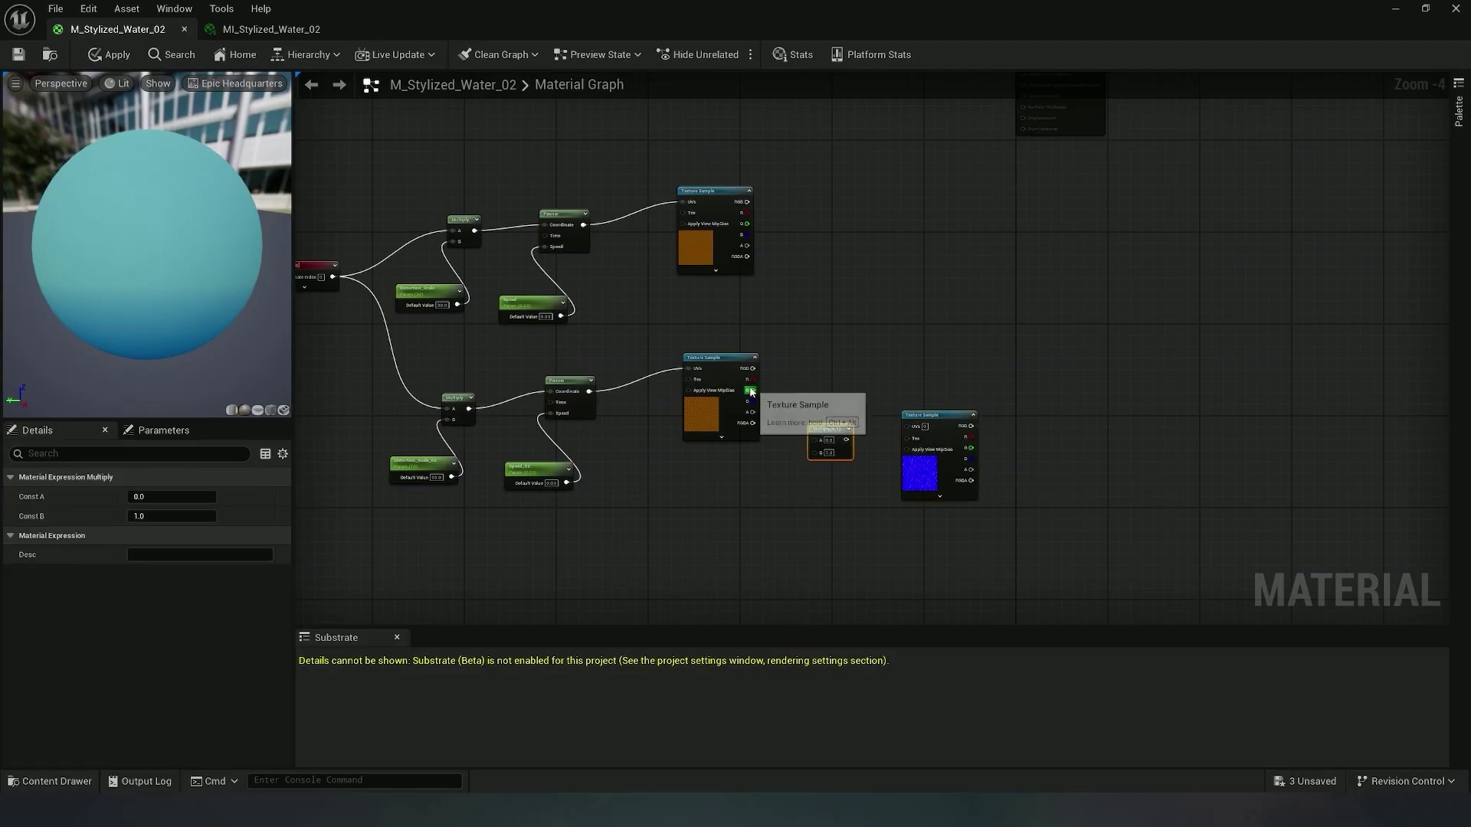
left_click_drag(753, 391, 827, 440)
left_click_drag(921, 422, 897, 441)
Insert an Add node between the new Multiply's output and the normal Texture Sample's UVs input
right_click(878, 395)
type("add")
left_click(910, 472)
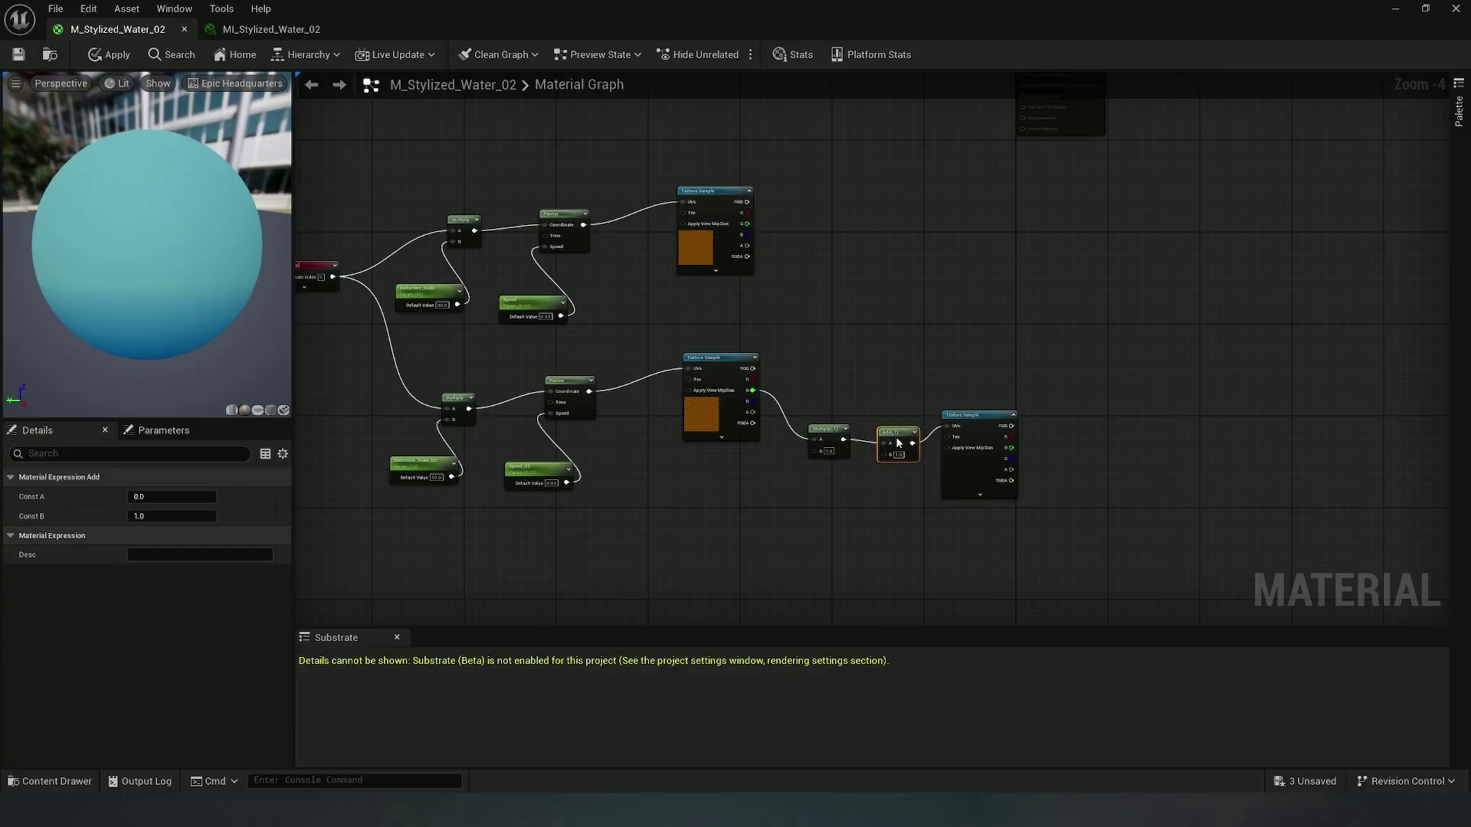
left_click(988, 420)
scroll(916, 443, "up", 4)
left_click_drag(855, 359, 837, 313)
Add a Panner below the Multiply node and connect it to the Add node's B input
right_click_drag(883, 343, 802, 220)
right_click_drag(654, 500, 739, 448)
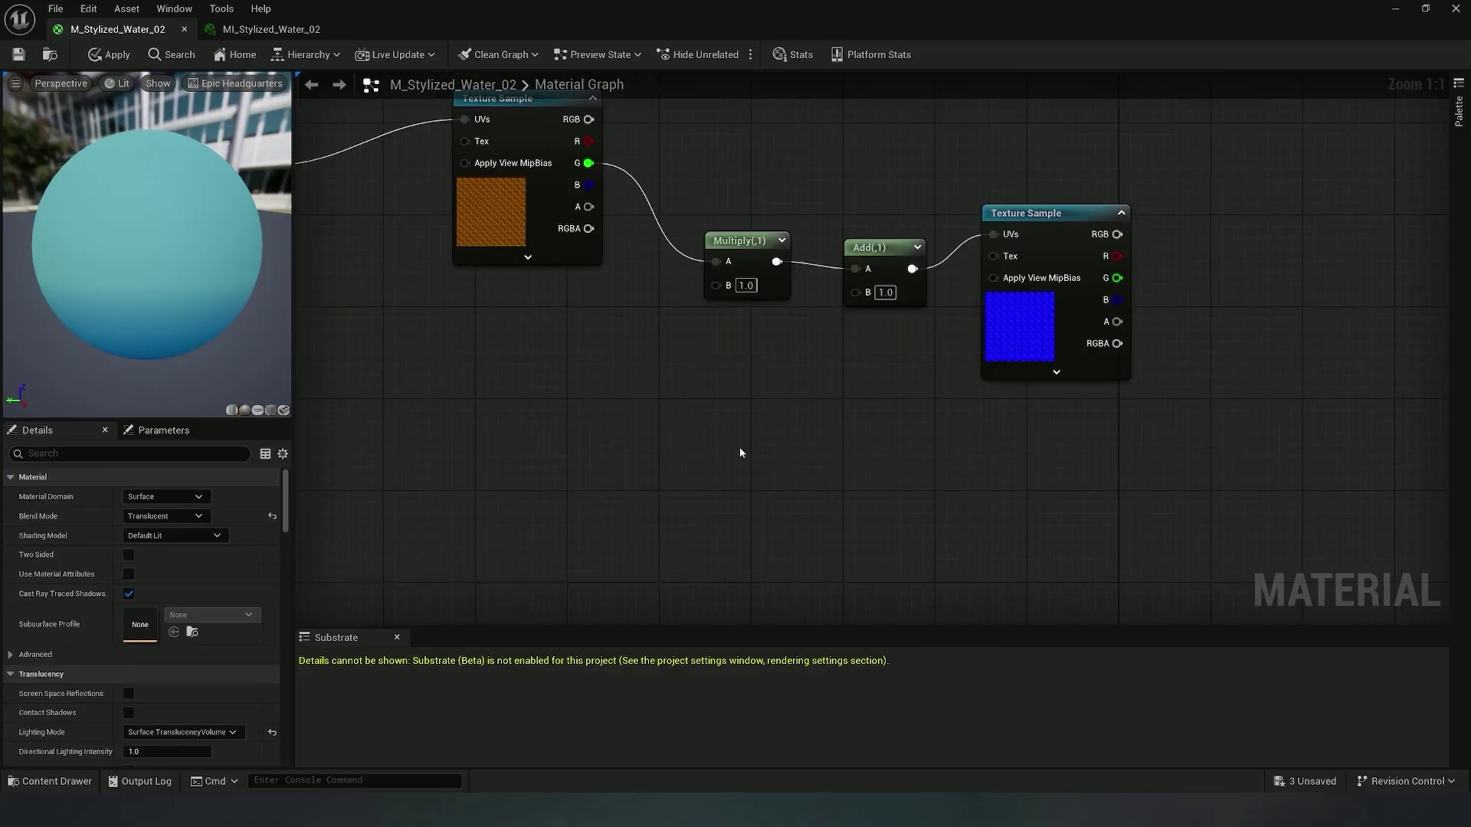
right_click(714, 447)
type("pann")
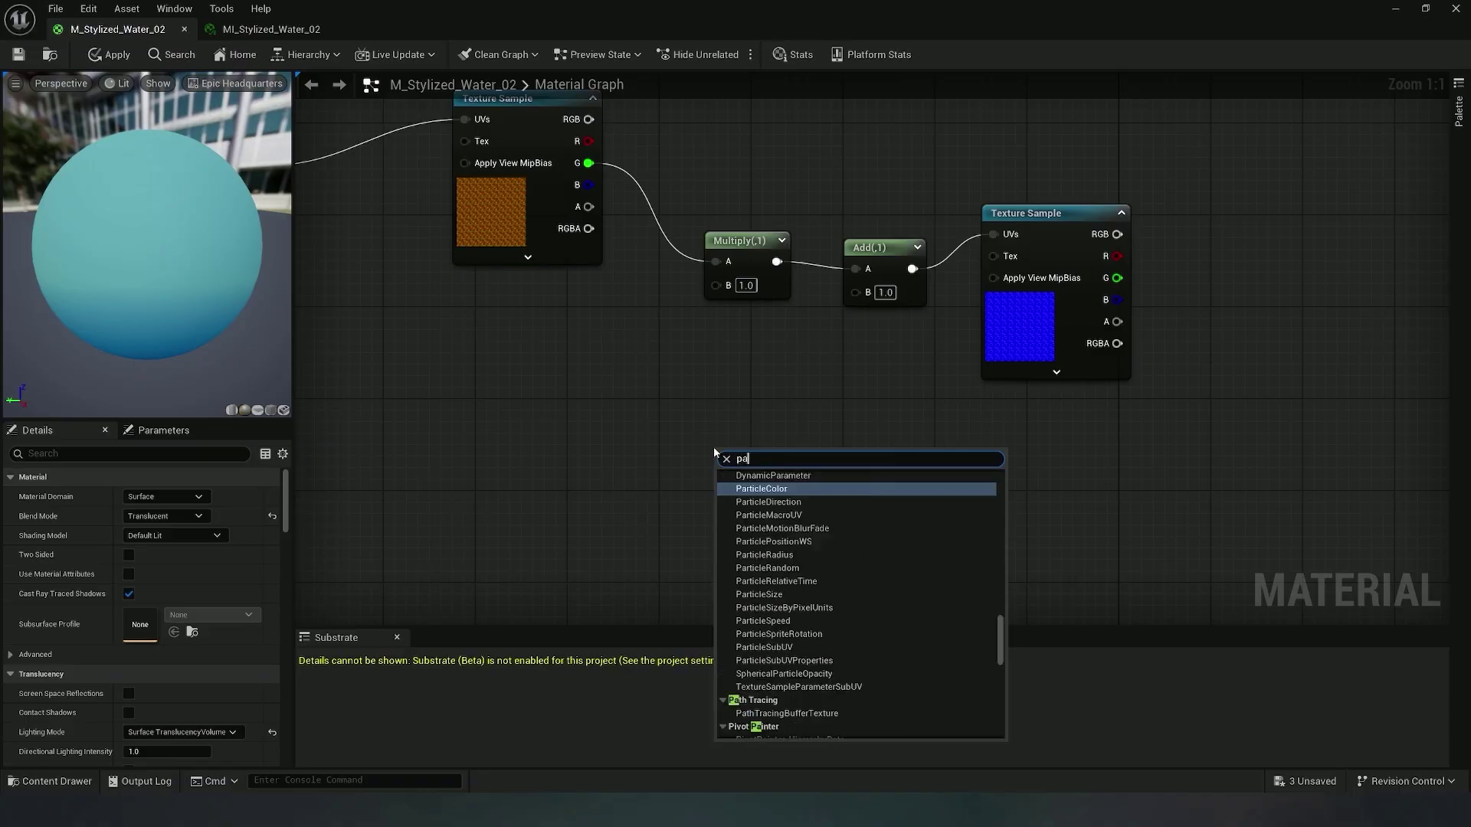
left_click(792, 488)
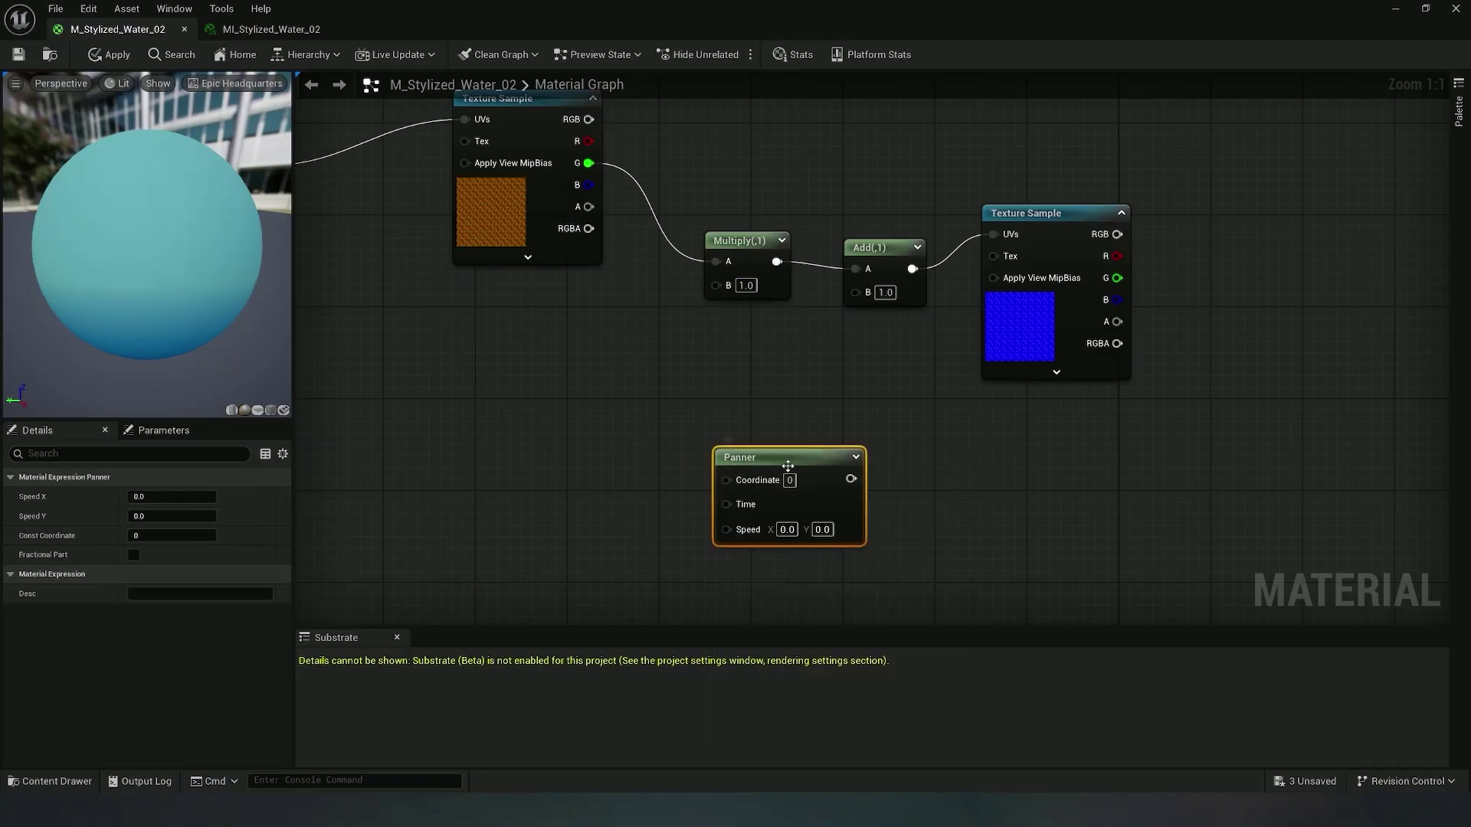
left_click_drag(792, 489, 854, 292)
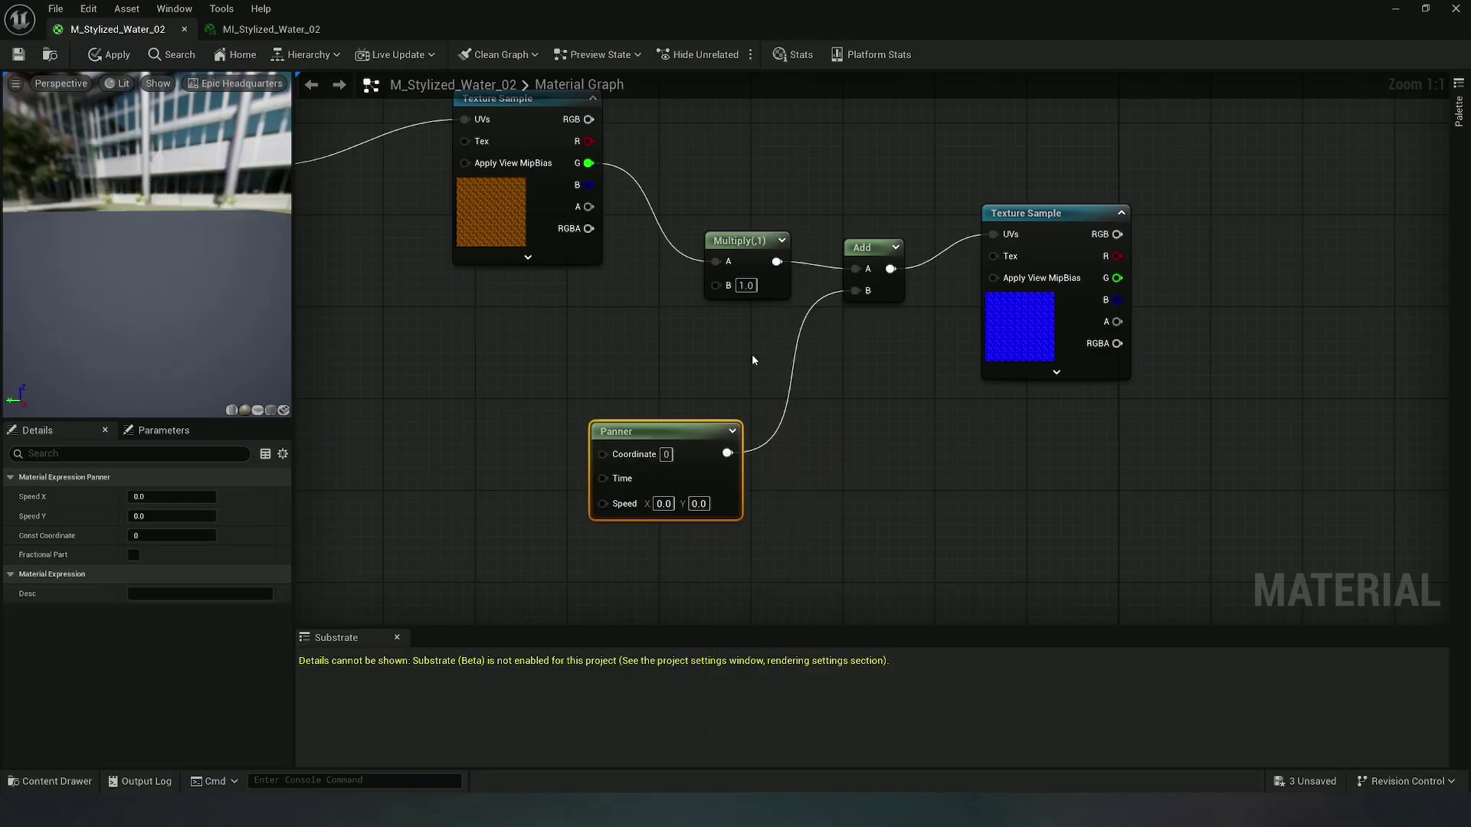
left_click_drag(630, 391, 701, 471)
Add a Multiply node left of the new Panner and connect it to the Panner's Coordinate input
key("m")
left_click(492, 462)
left_click_drag(524, 463, 649, 454)
left_click_drag(484, 457, 507, 446)
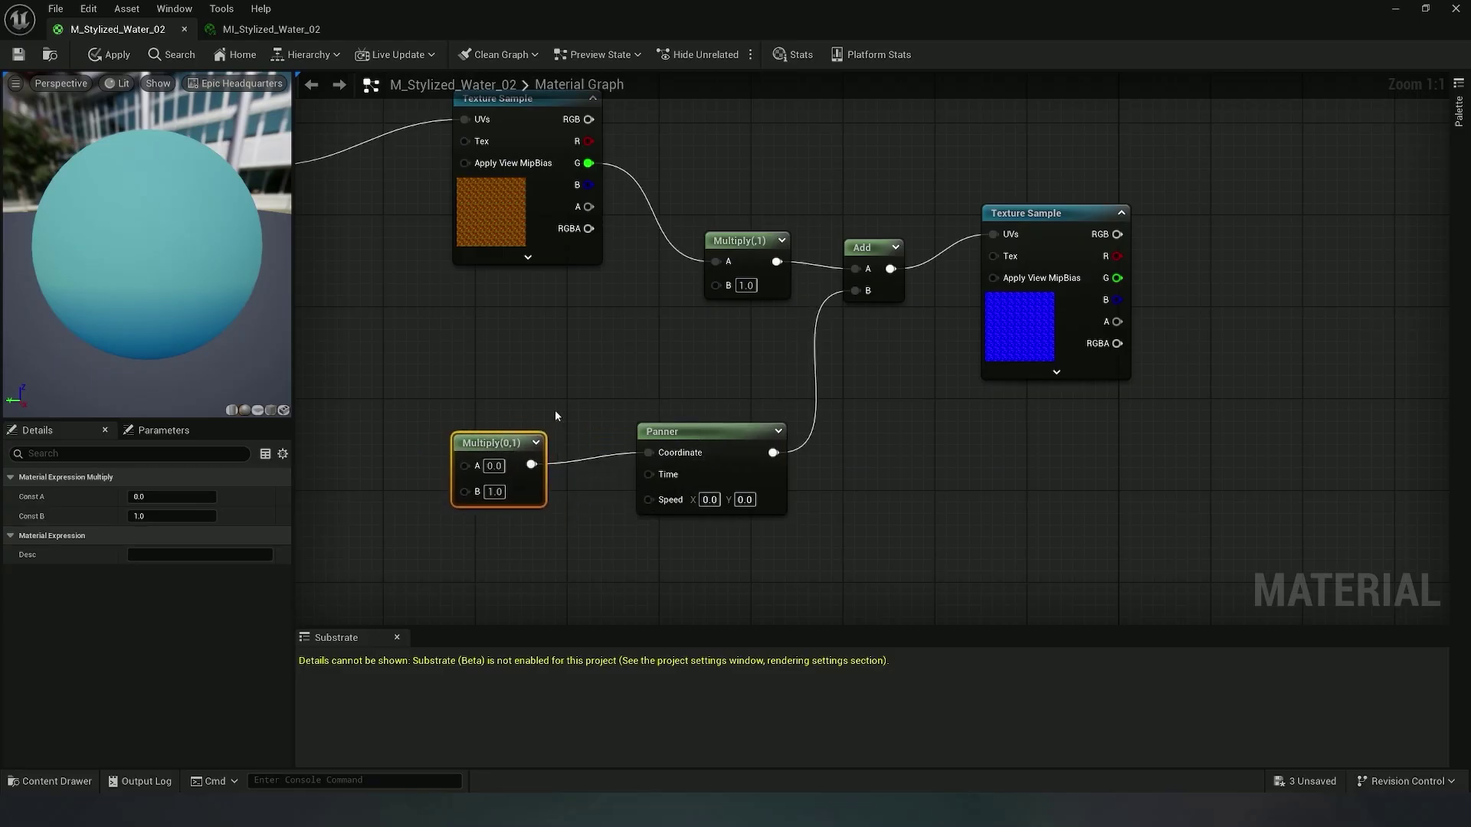
Connect the TextureCoordinate node to the A input of the Multiply that feeds the new Panner
right_click_drag(555, 411, 1000, 417)
scroll(943, 425, "down", 2)
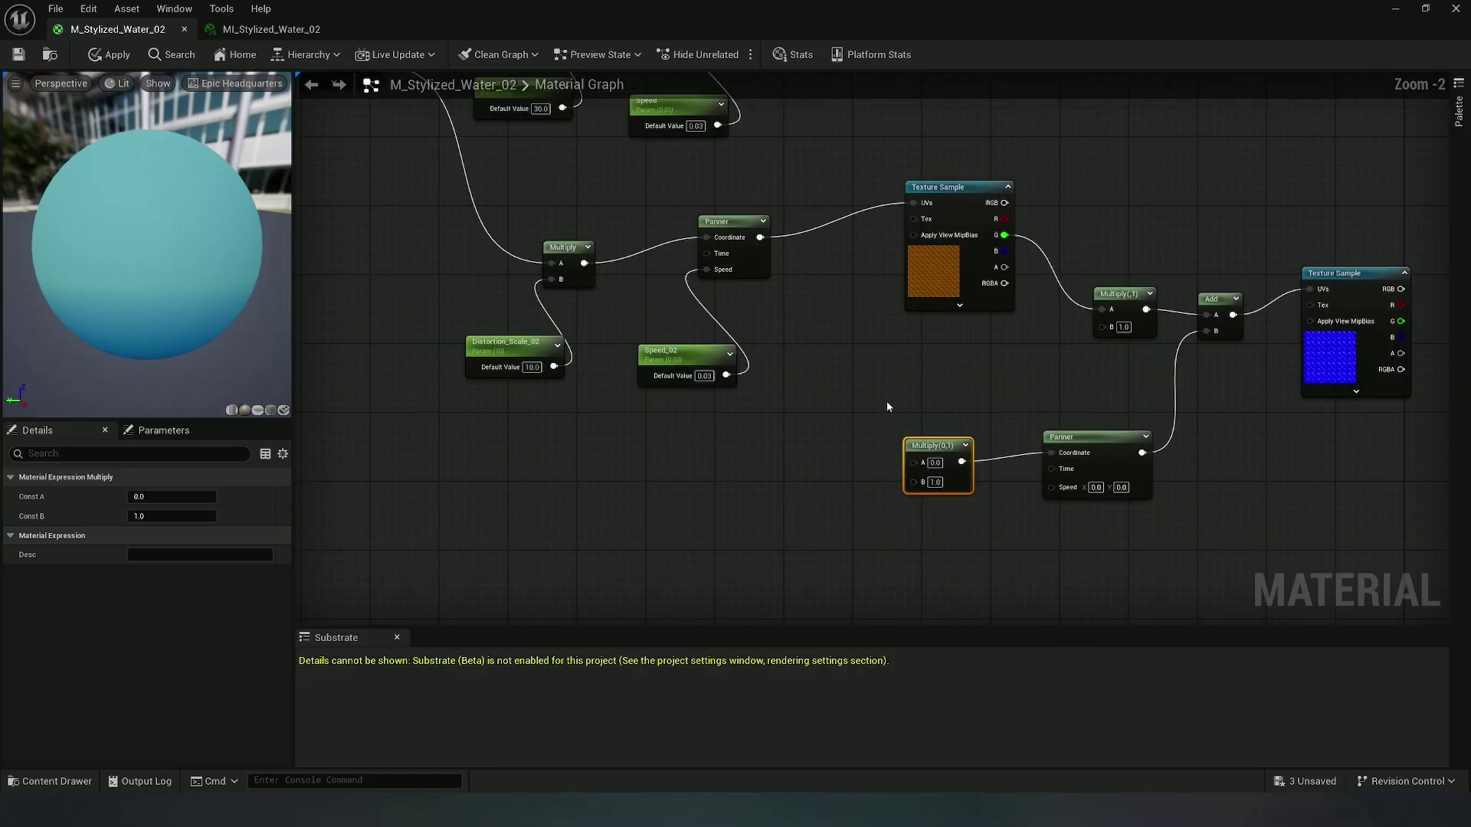
scroll(886, 401, "down", 2)
left_click_drag(519, 206, 874, 470)
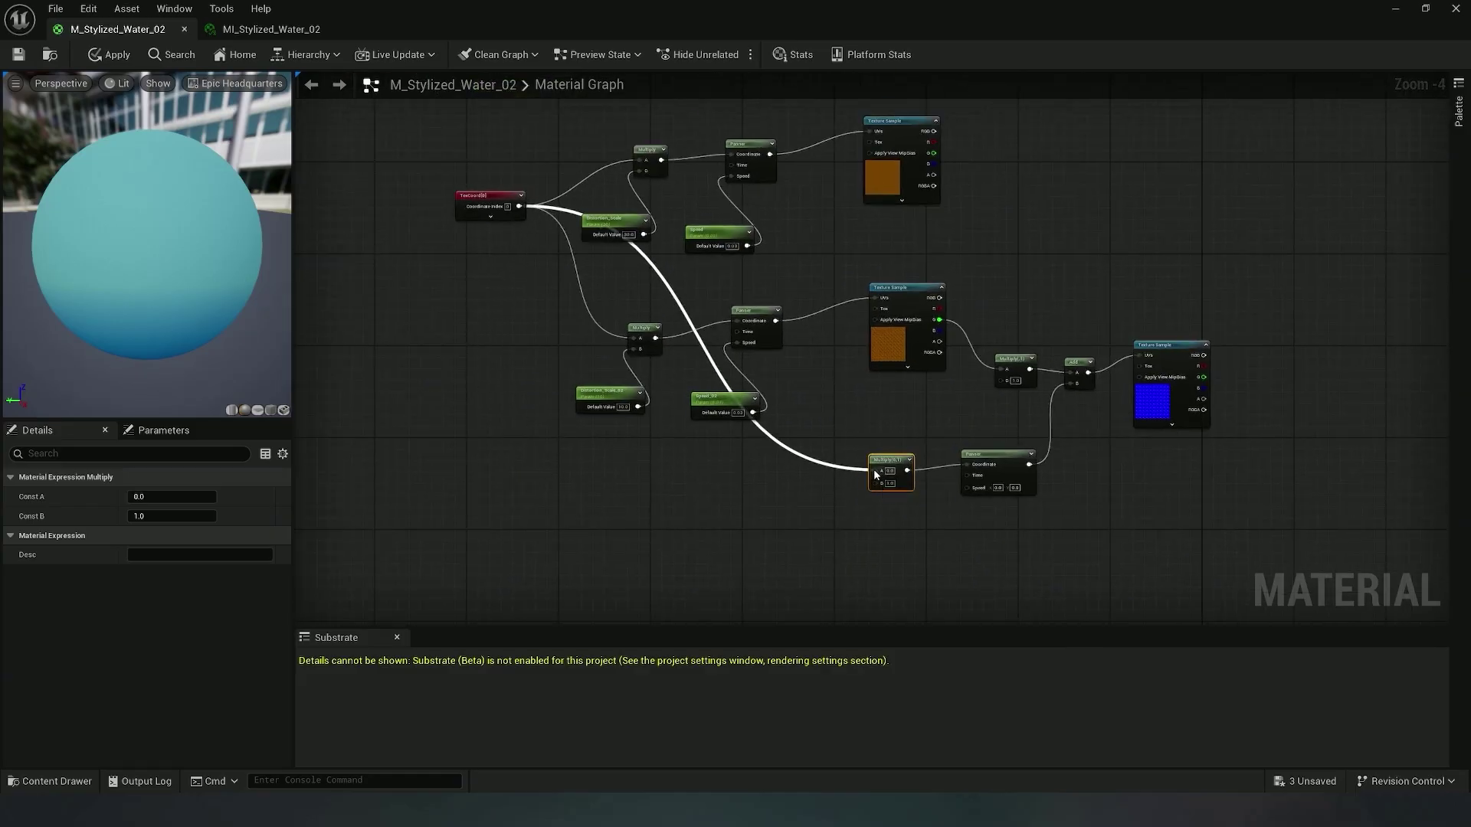
Insert a reroute node on the long TextureCoordinate wire and position it below Distortion_Scale_02 to route around the nodes
double_click(712, 365)
left_click(681, 379)
scroll(678, 382, "up", 5)
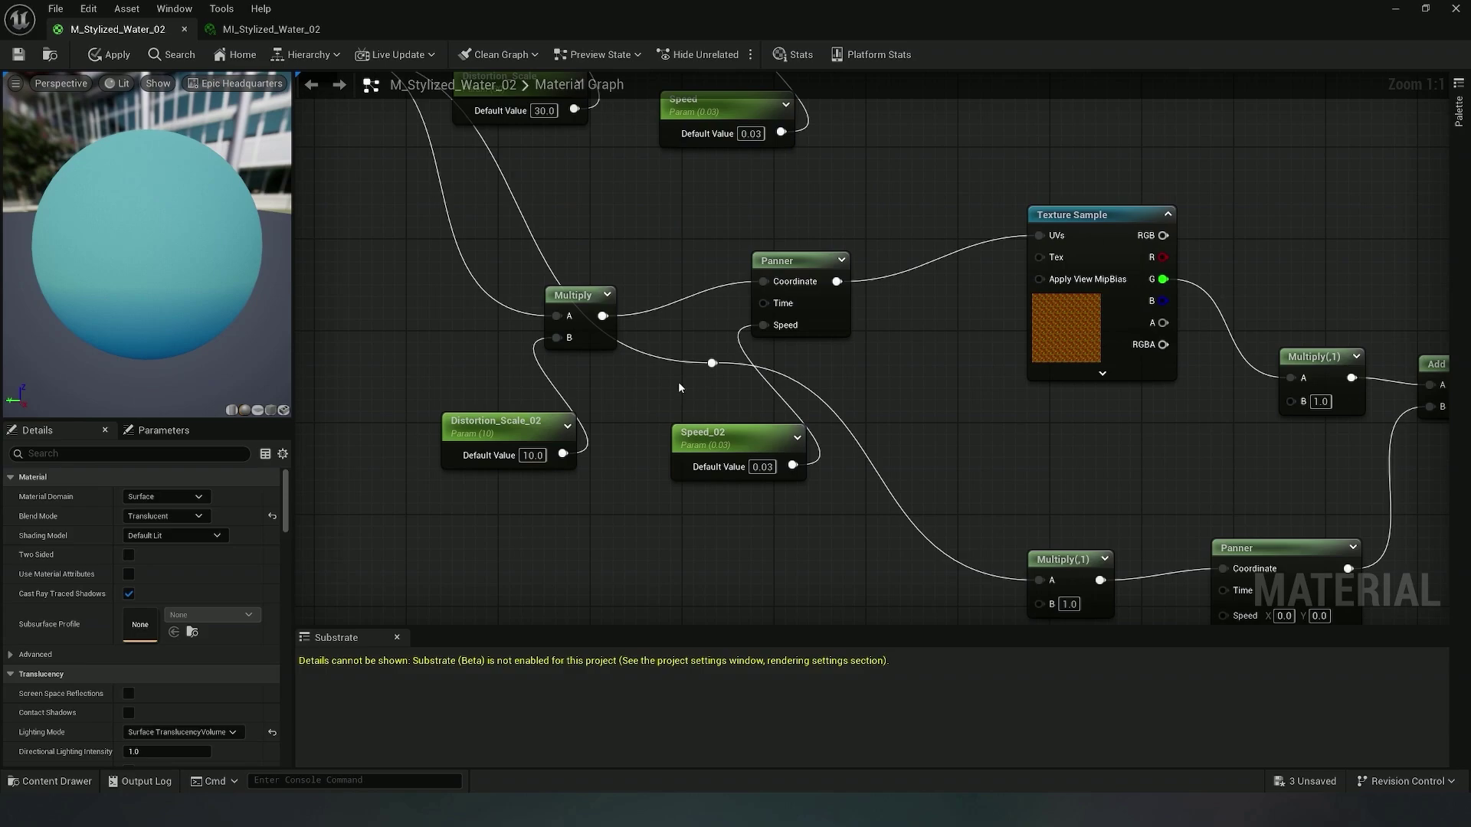
left_click(723, 362)
left_click_drag(717, 377, 412, 532)
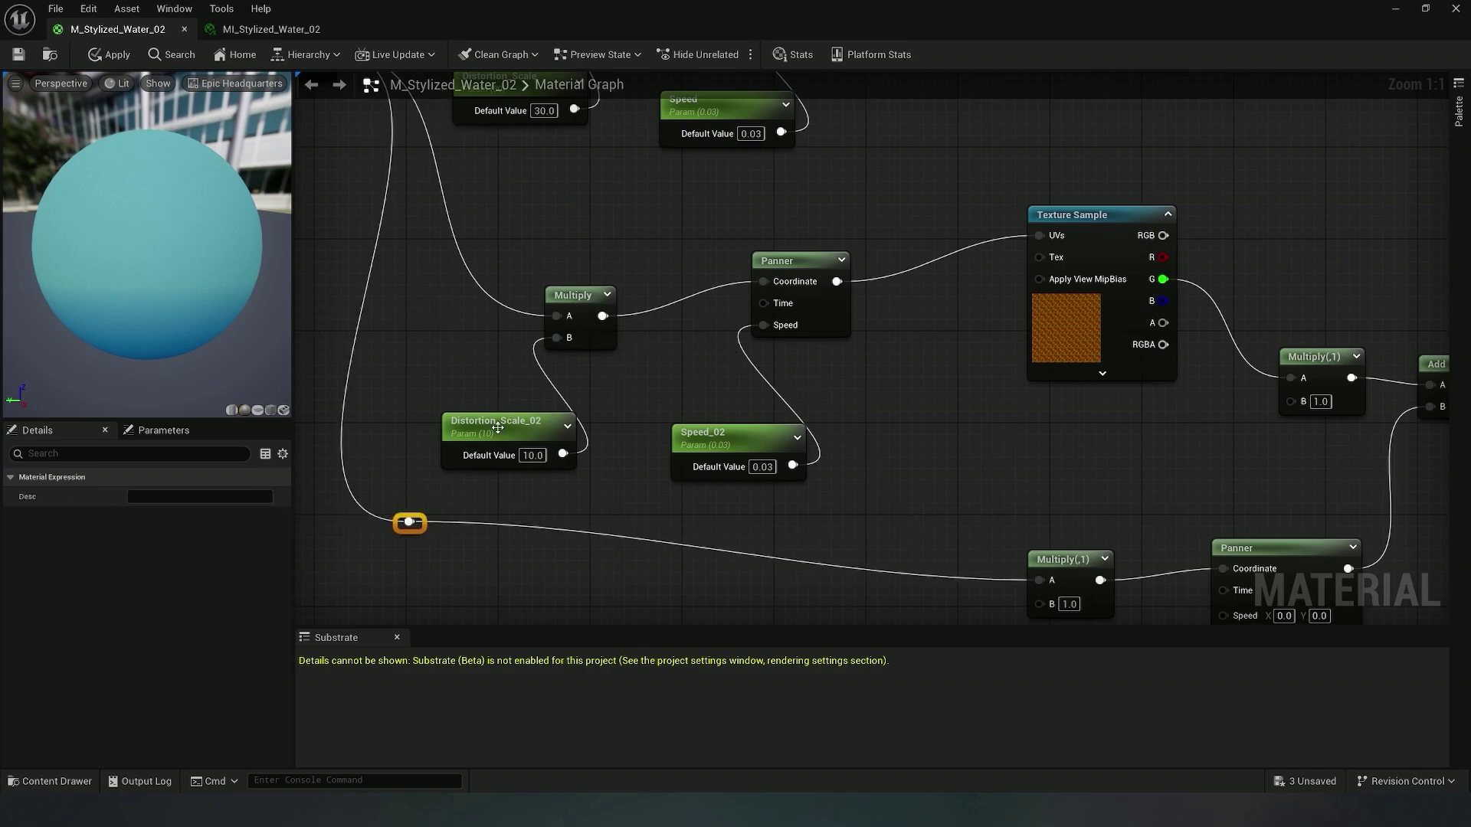
Add a constant below the normal chain's Multiply node and connect it to the B input
scroll(670, 306, "down", 3)
right_click_drag(674, 322, 703, 372)
right_click_drag(884, 482, 862, 430)
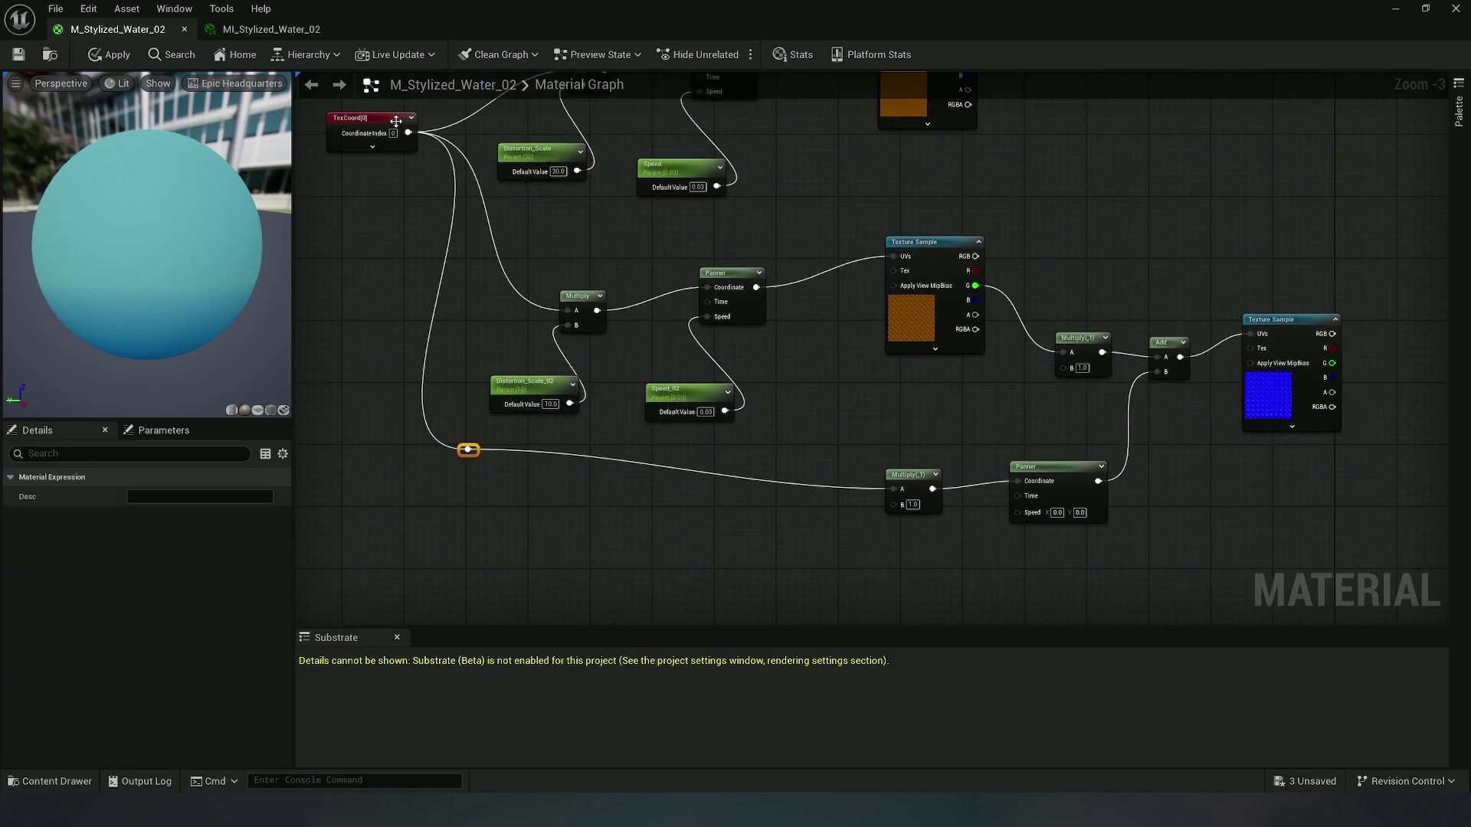
scroll(534, 380, "down", 2)
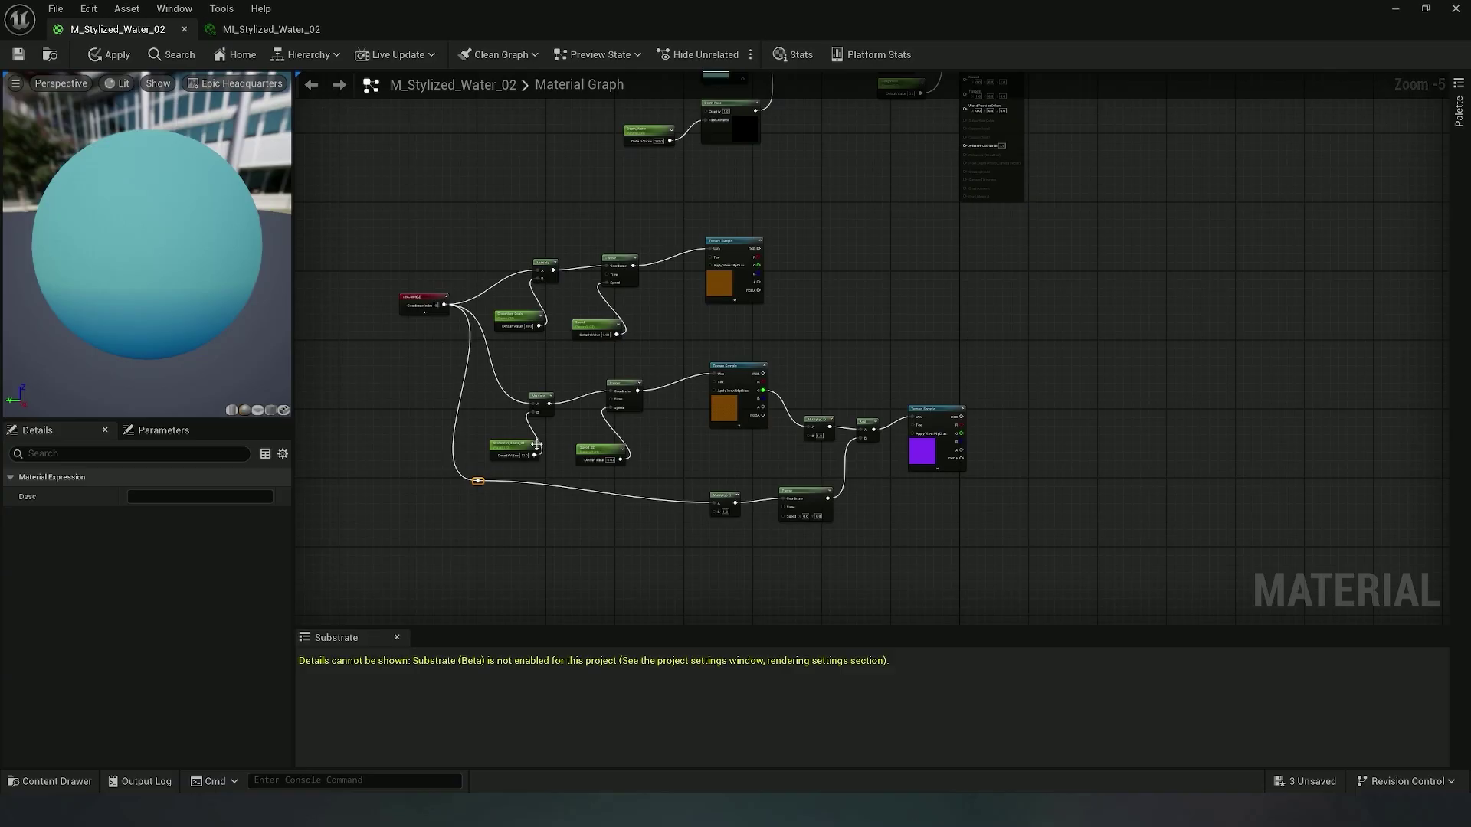
scroll(709, 456, "up", 3)
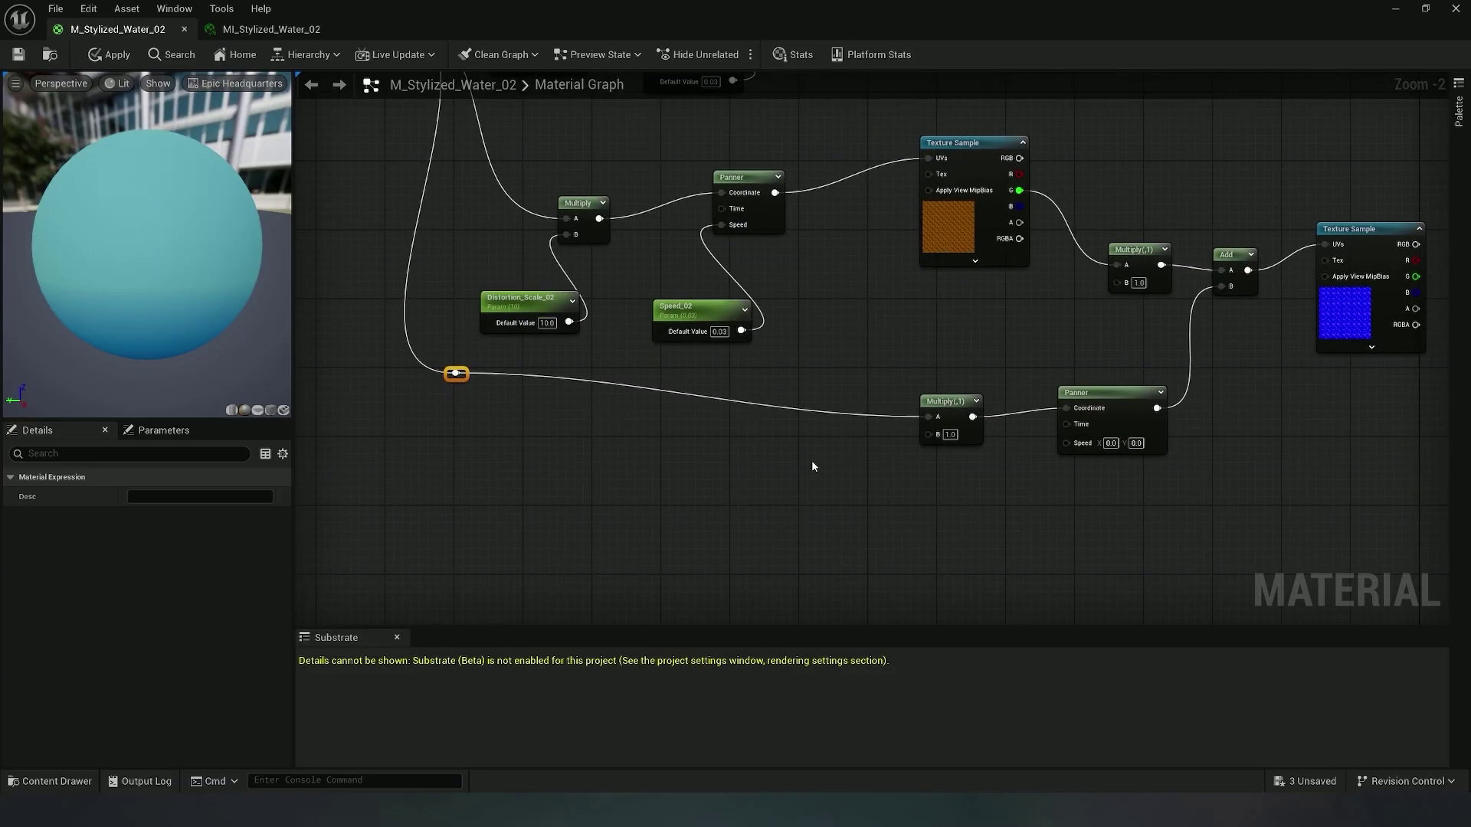
left_click(977, 512)
right_click_drag(839, 498, 708, 452)
scroll(708, 451, "up", 1)
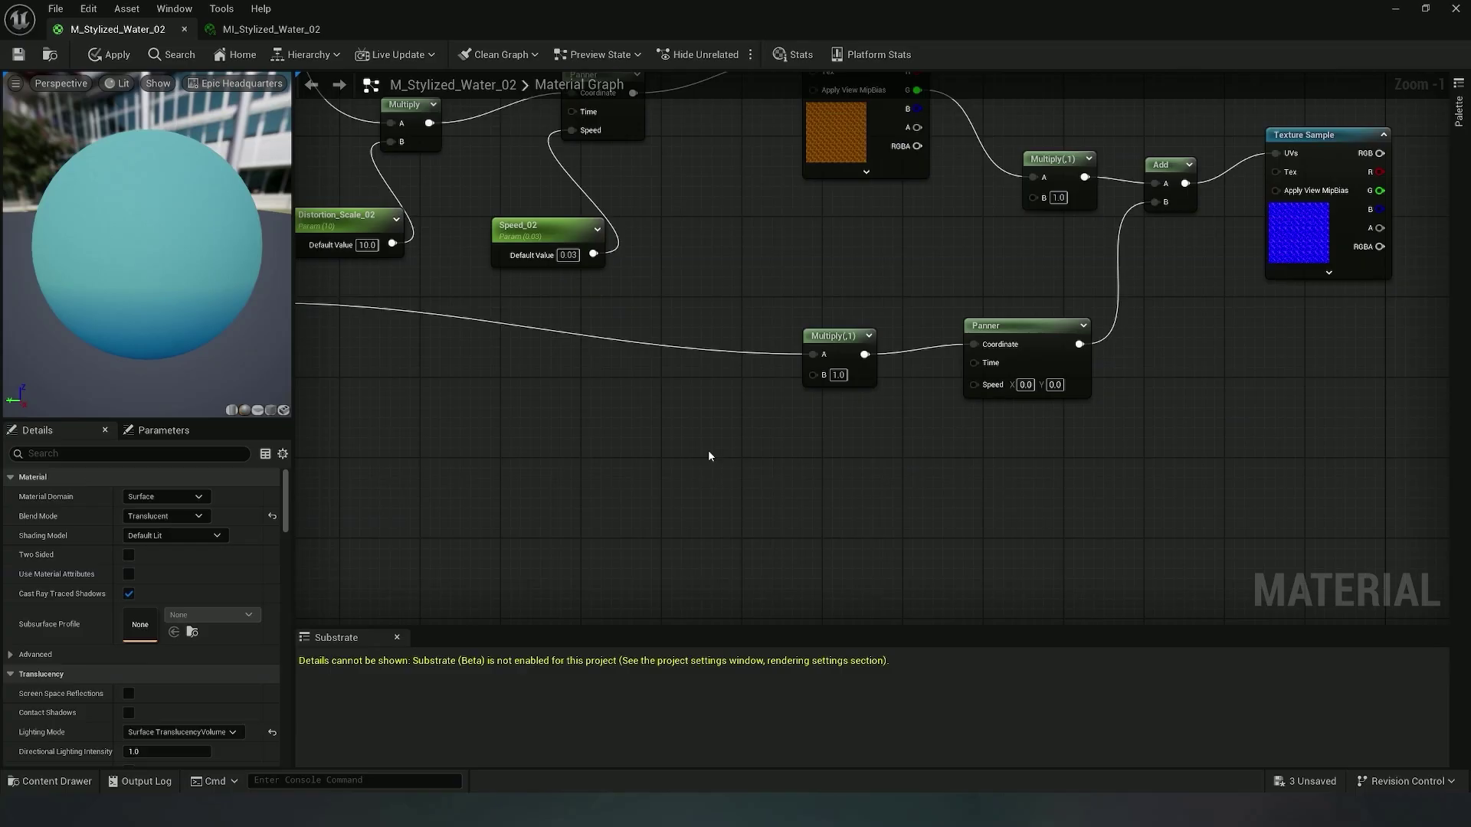
left_click(708, 456)
left_click_drag(781, 478, 814, 374)
right_click_drag(757, 389, 775, 416)
left_click_drag(752, 473, 727, 460)
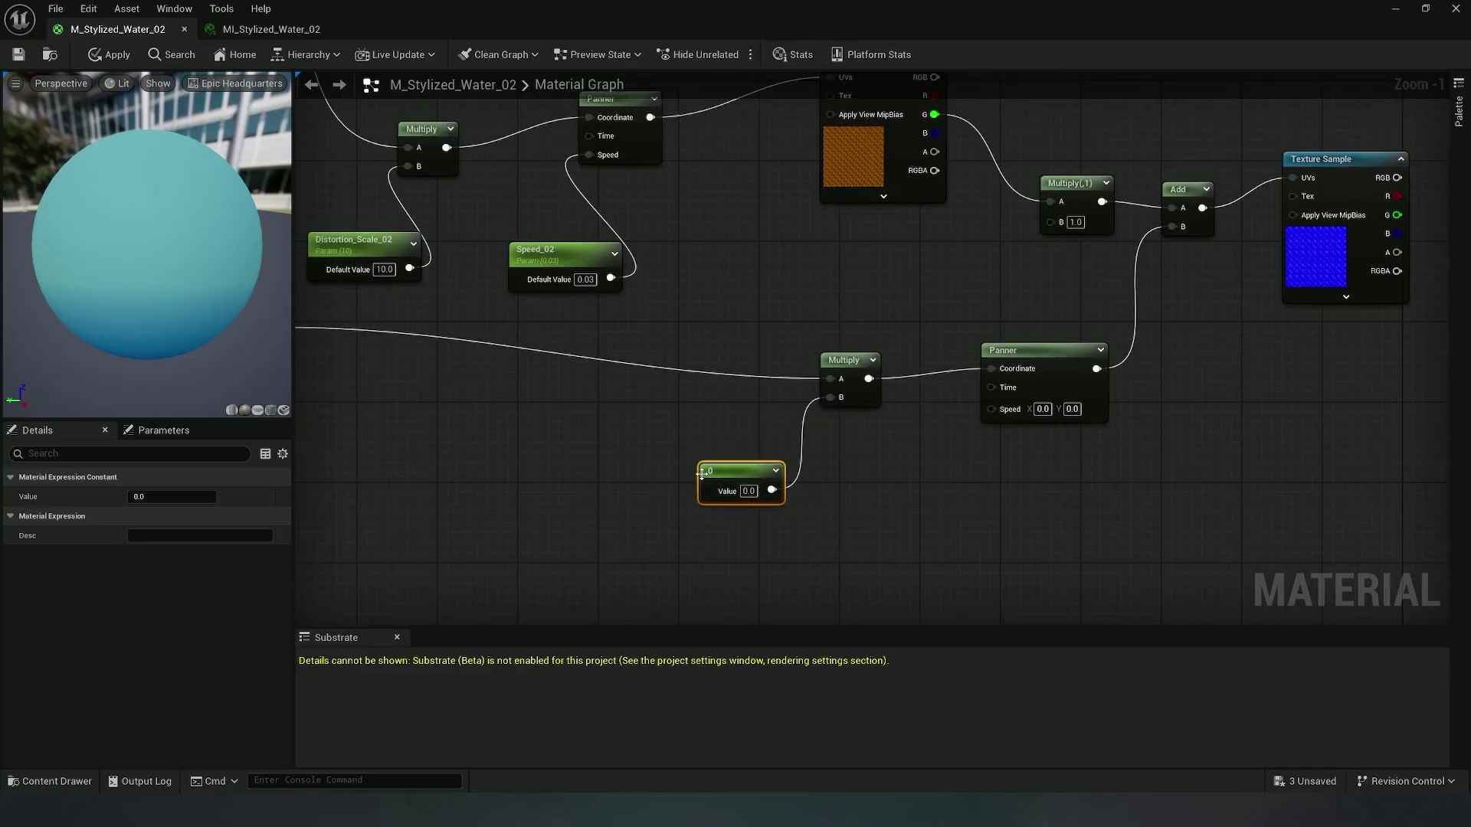
Convert the constant on the Multiply's B input to a parameter named Normal_Scale and move it closer
right_click(702, 474)
left_click(756, 170)
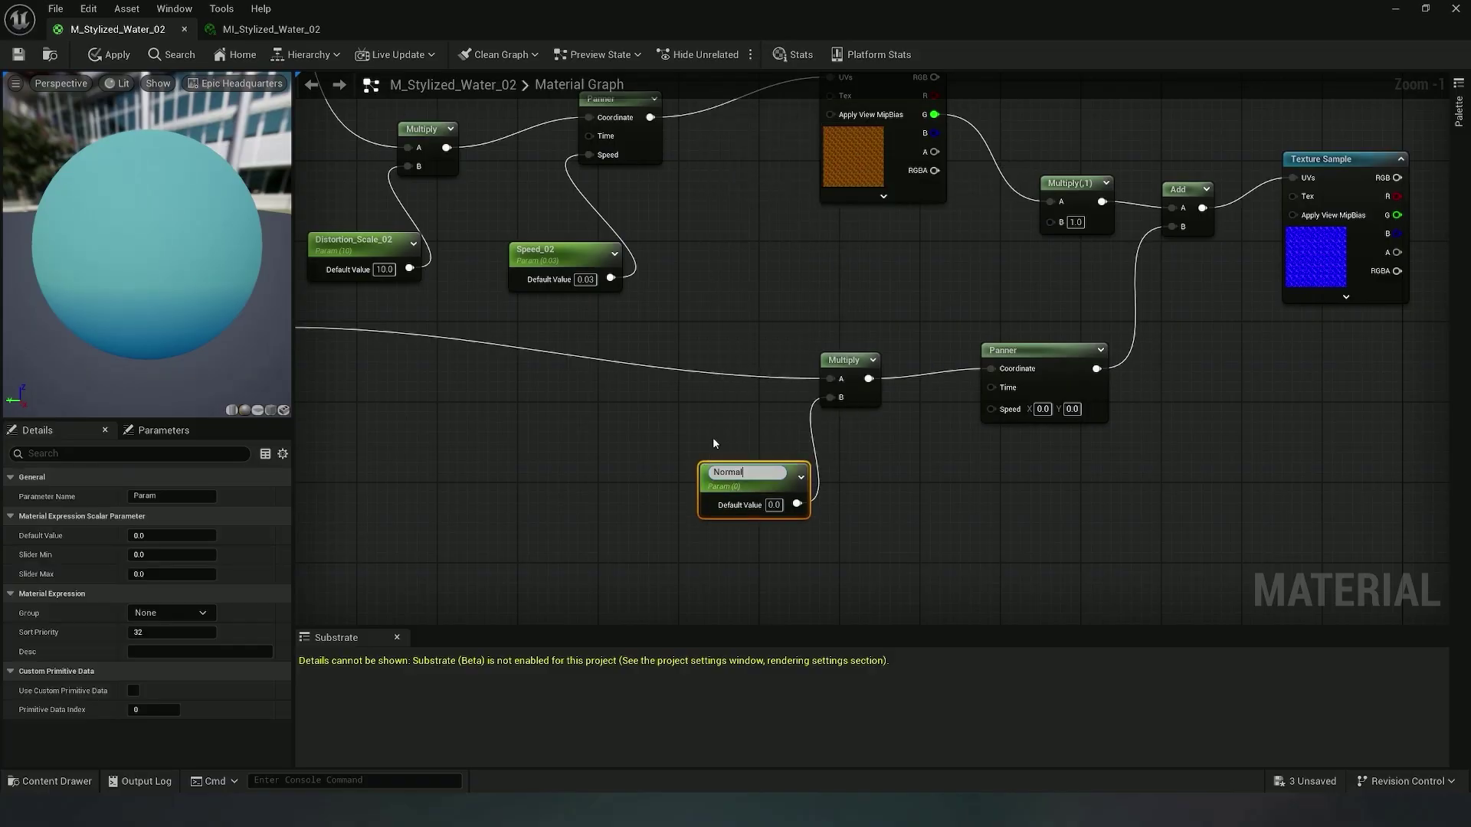
type("Normal_Scale")
key("Return")
left_click_drag(755, 476, 722, 453)
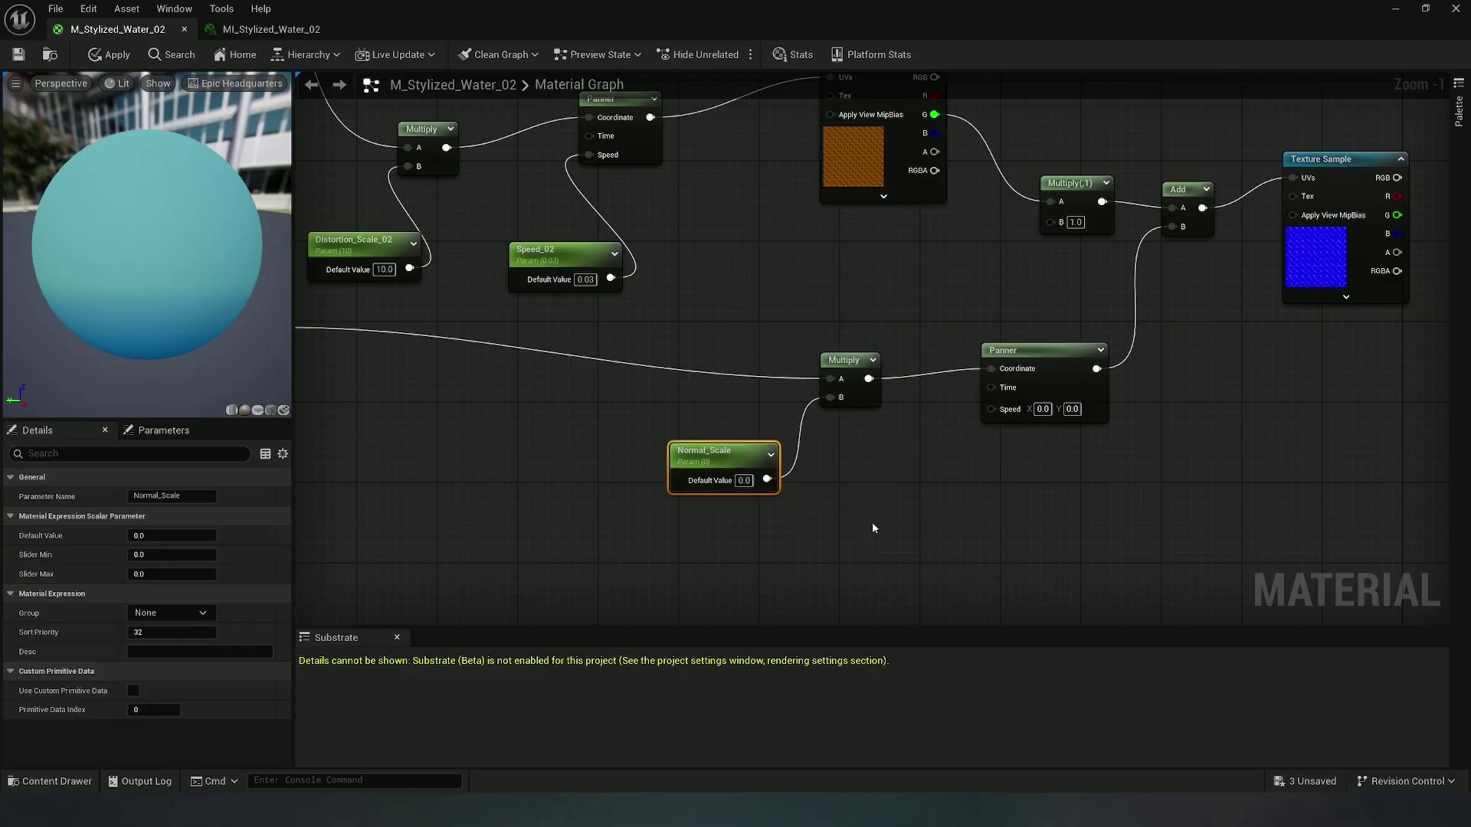
Set the B value of the Multiply between the lower wave Texture Sample and the Add node to 0.5
right_click_drag(872, 521, 771, 465)
right_click_drag(996, 127, 978, 224)
left_click(985, 223)
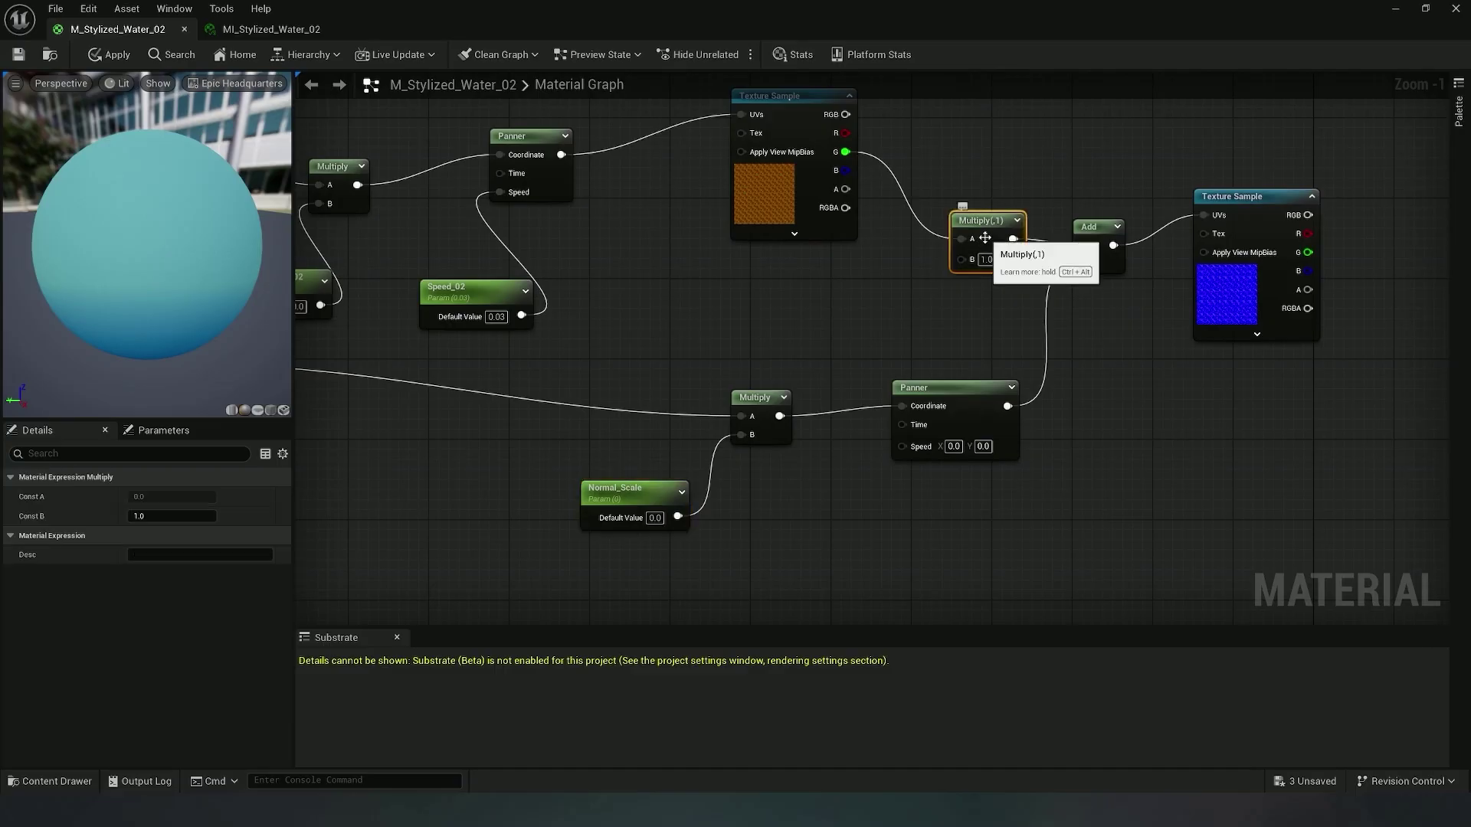
left_click(180, 514)
type("0.5")
key("Return")
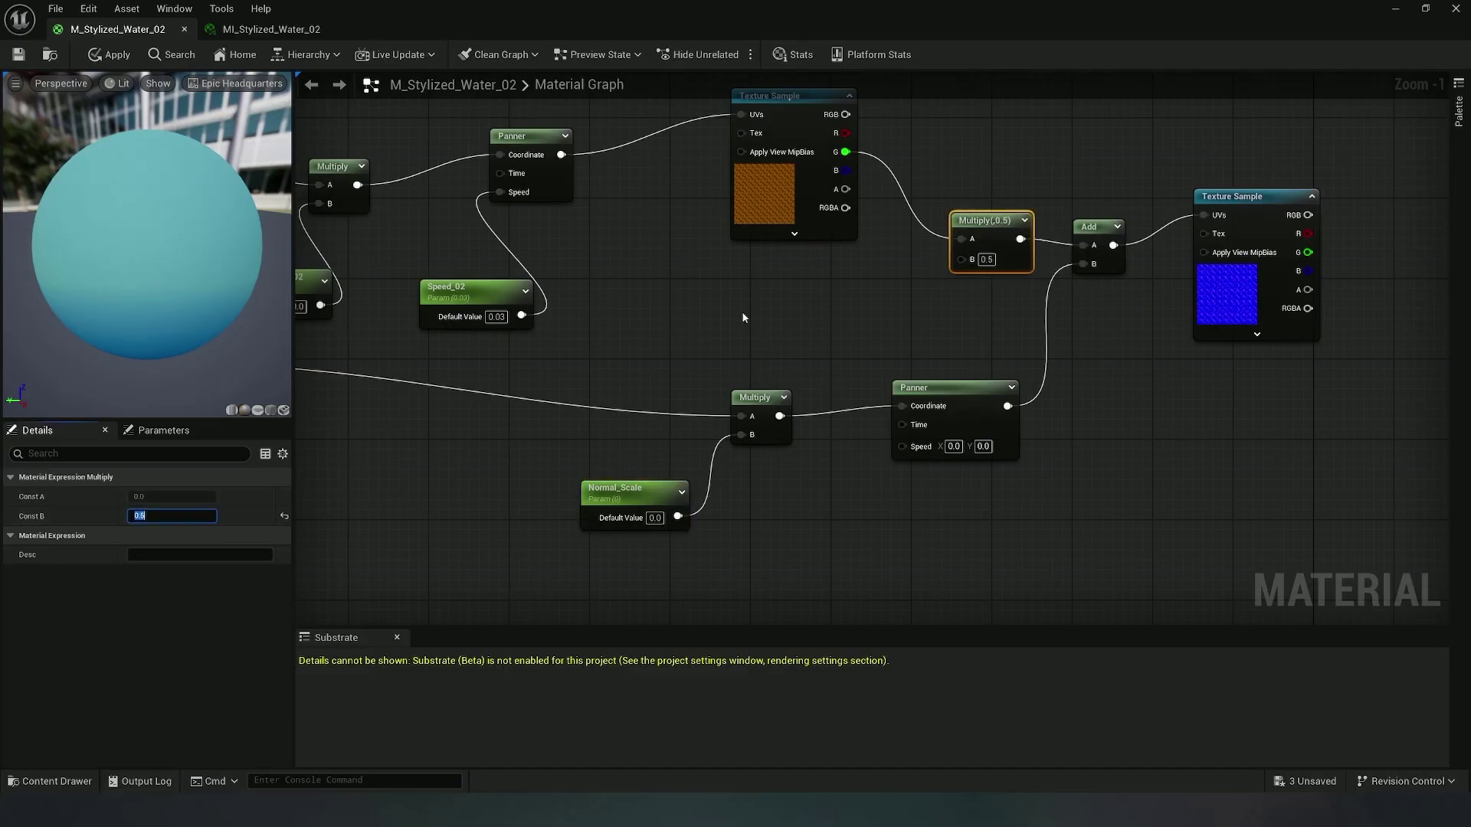
left_click(731, 348)
Add an AppendVector node below the normal chain and connect its output to the Panner's Speed input
right_click_drag(727, 357, 787, 240)
right_click(813, 469)
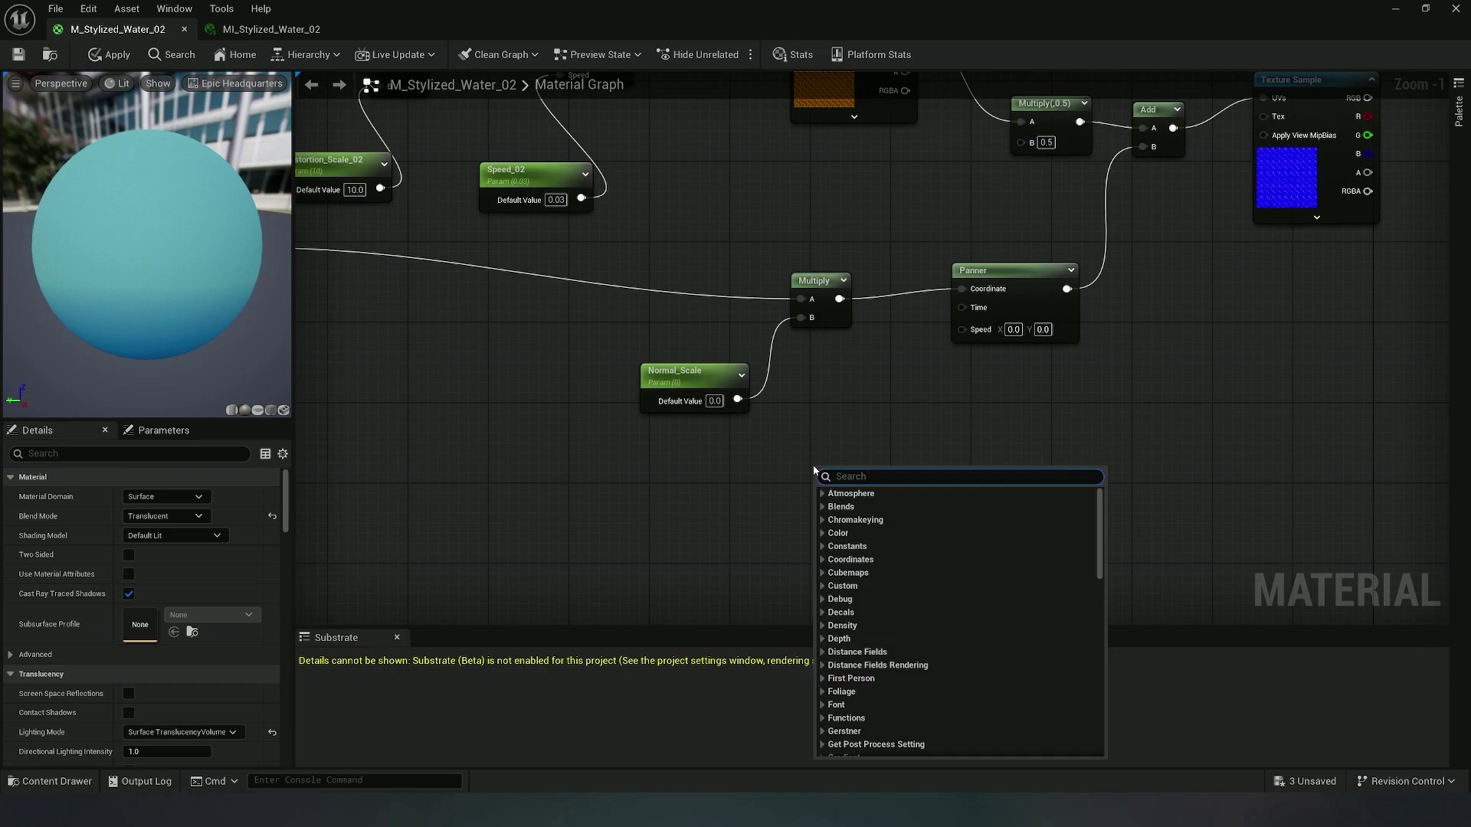
type("app")
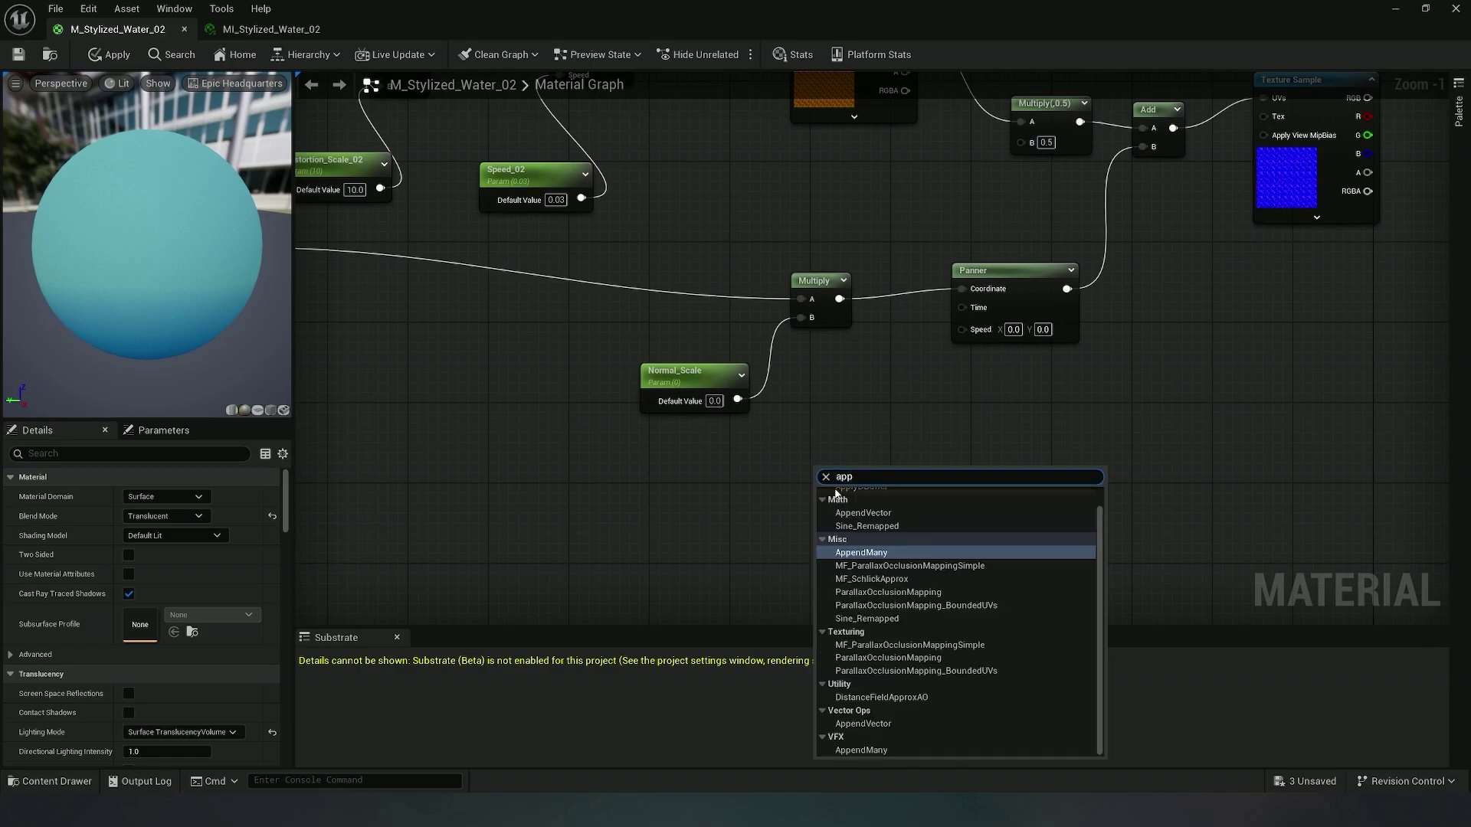
left_click(856, 524)
left_click_drag(860, 492, 962, 326)
Add two constants feeding the Append node's A and B inputs, and set the A constant to 0.03
left_click(697, 484)
left_click_drag(770, 511, 710, 484)
left_click(695, 492)
left_click(155, 498)
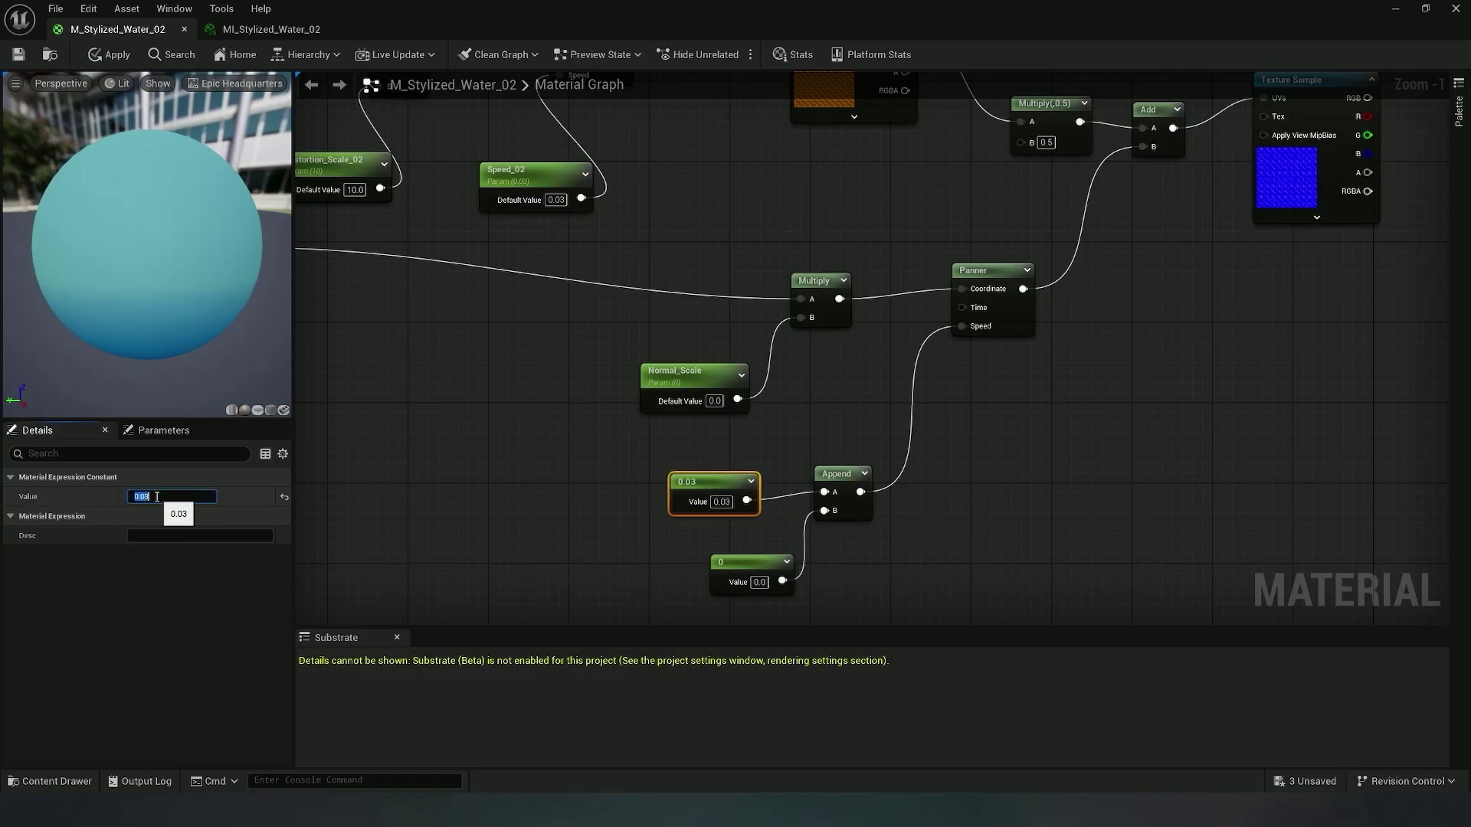
Convert the 0.03 constant feeding the Append node to a parameter named Speed
right_click(700, 487)
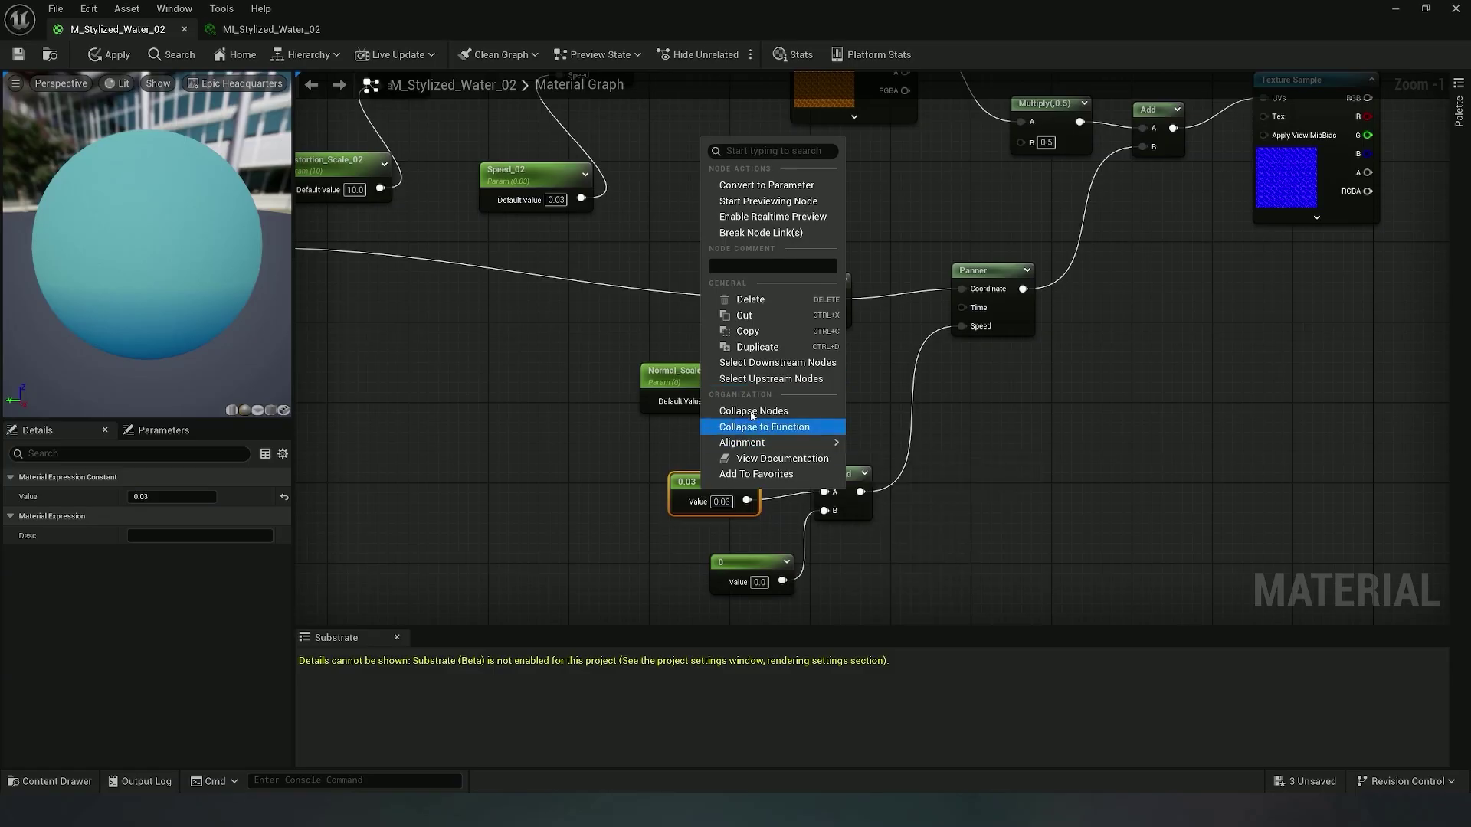
left_click(762, 185)
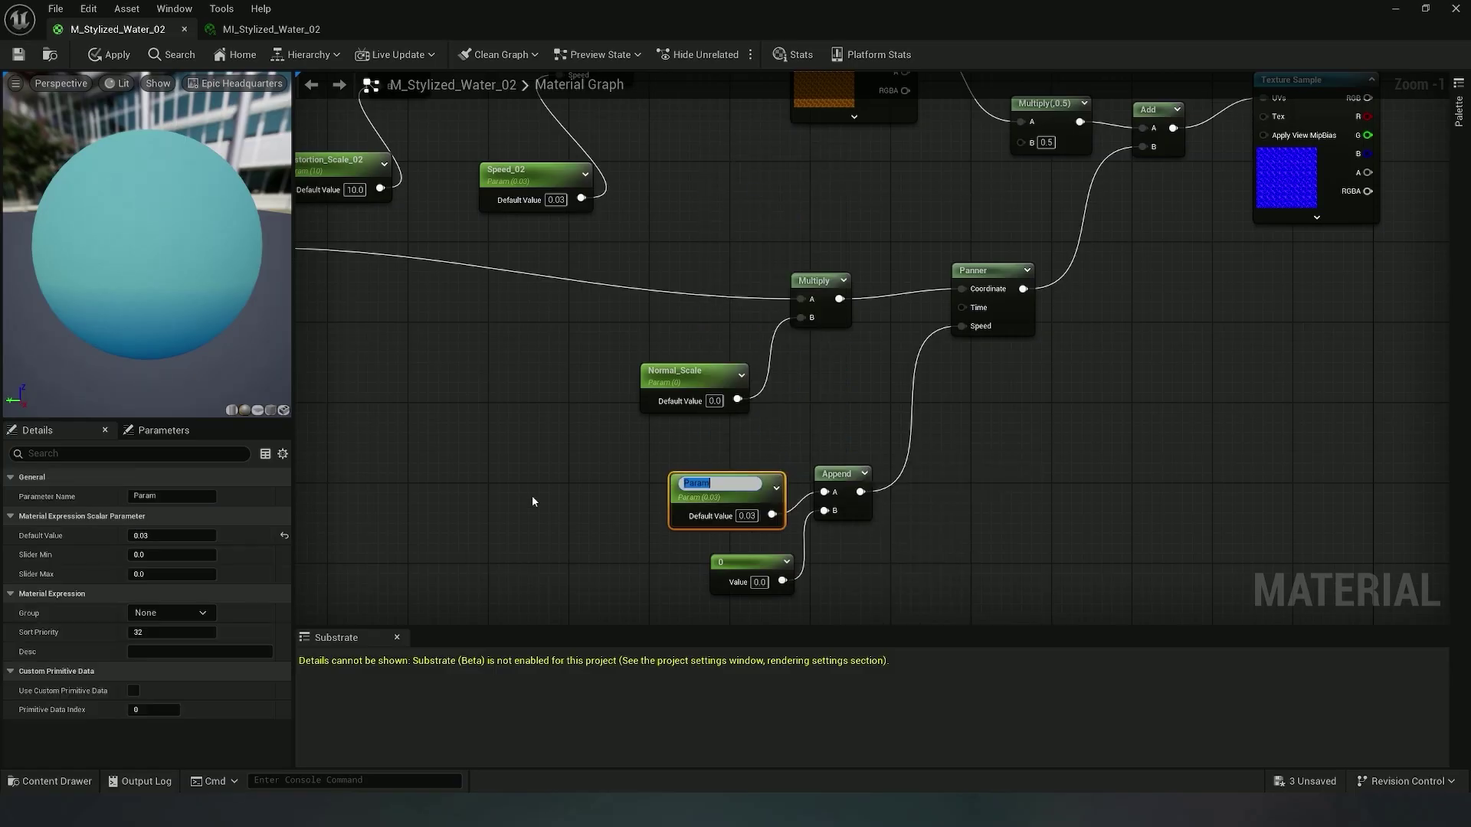
type("Speed")
key("Return")
Move the normal chain's Multiply and Normal_Scale nodes away from the Panner, closer to the reroute node
scroll(801, 501, "down", 2)
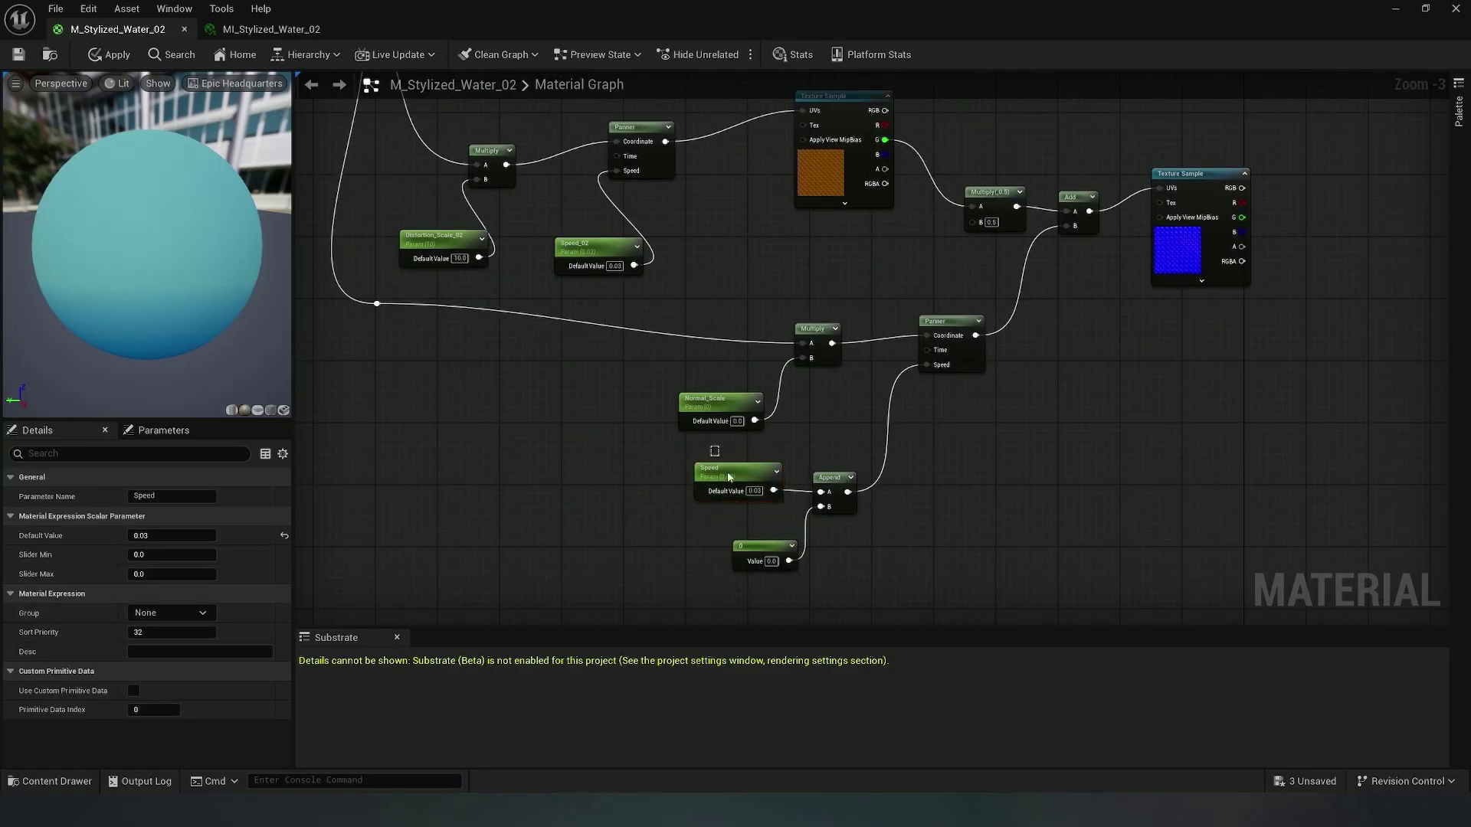
left_click_drag(664, 291, 839, 396)
left_click_drag(802, 337, 653, 305)
Select the whole distortion and normal node network and move it so its normal Texture Sample sits below the Depth Fade node
right_click_drag(651, 308, 644, 411)
scroll(637, 418, "down", 2)
left_click_drag(368, 154, 821, 408)
right_click_drag(821, 407, 874, 408)
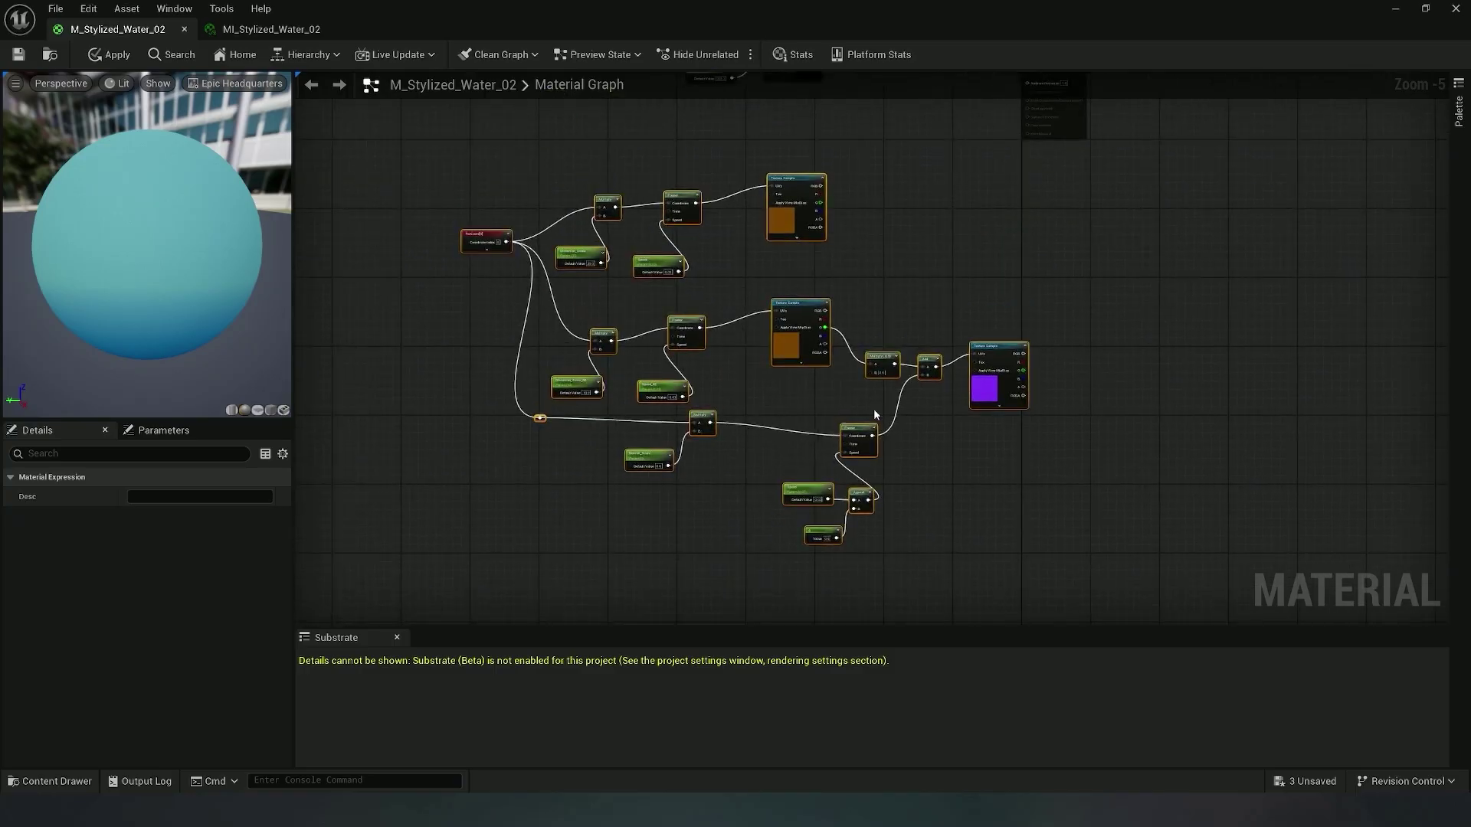
scroll(873, 407, "up", 1)
left_click_drag(866, 472, 1062, 364)
right_click_drag(949, 307, 952, 253)
scroll(952, 253, "down", 1)
left_click_drag(410, 187, 1049, 594)
left_click_drag(1002, 365, 846, 292)
right_click_drag(864, 264, 870, 479)
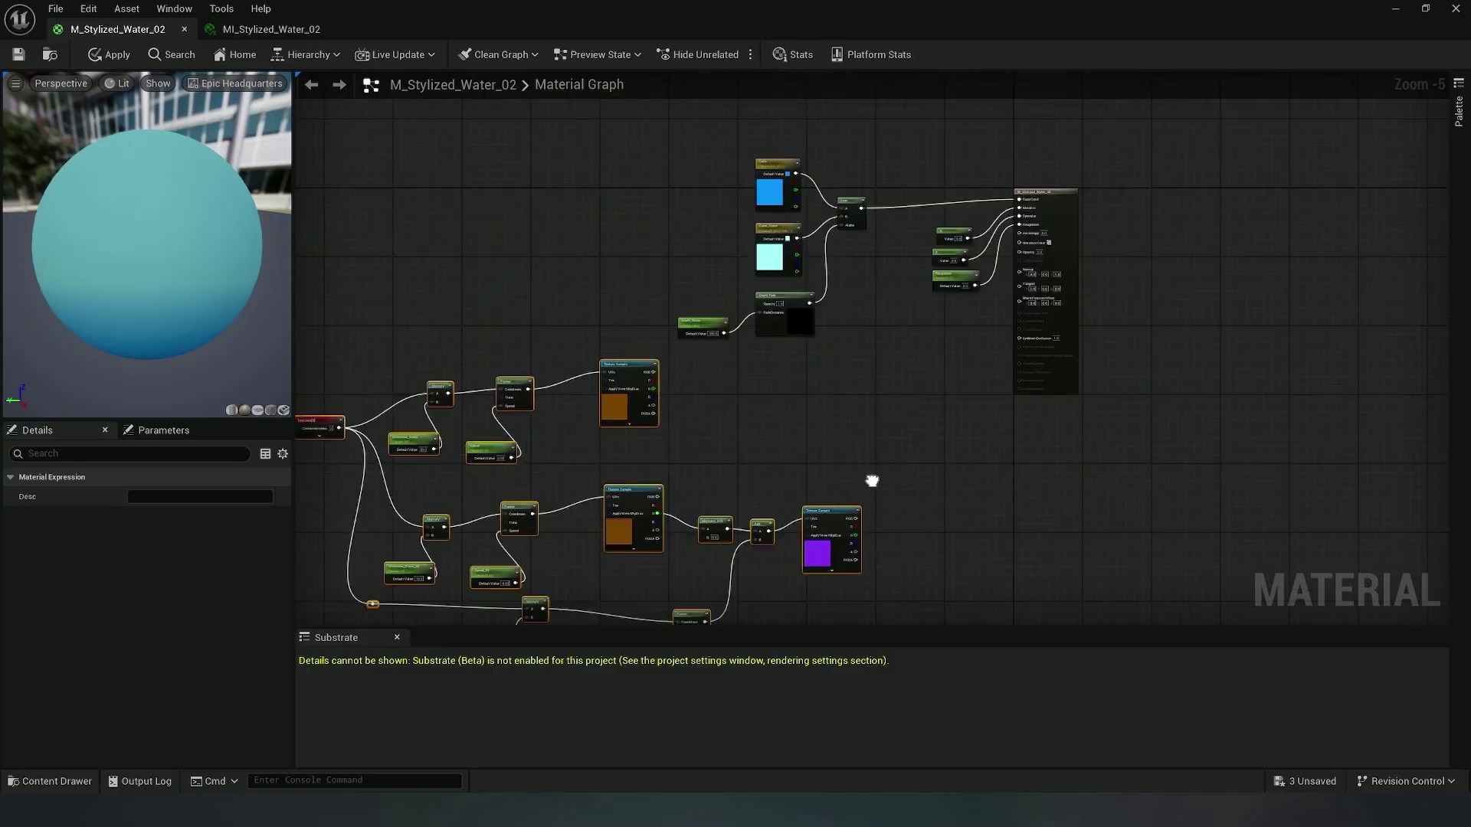
left_click_drag(847, 510, 809, 381)
Add a Constant3Vector node beside the normal map's Texture Sample and place it slightly higher
right_click_drag(865, 367, 895, 420)
scroll(895, 420, "up", 4)
right_click(764, 418)
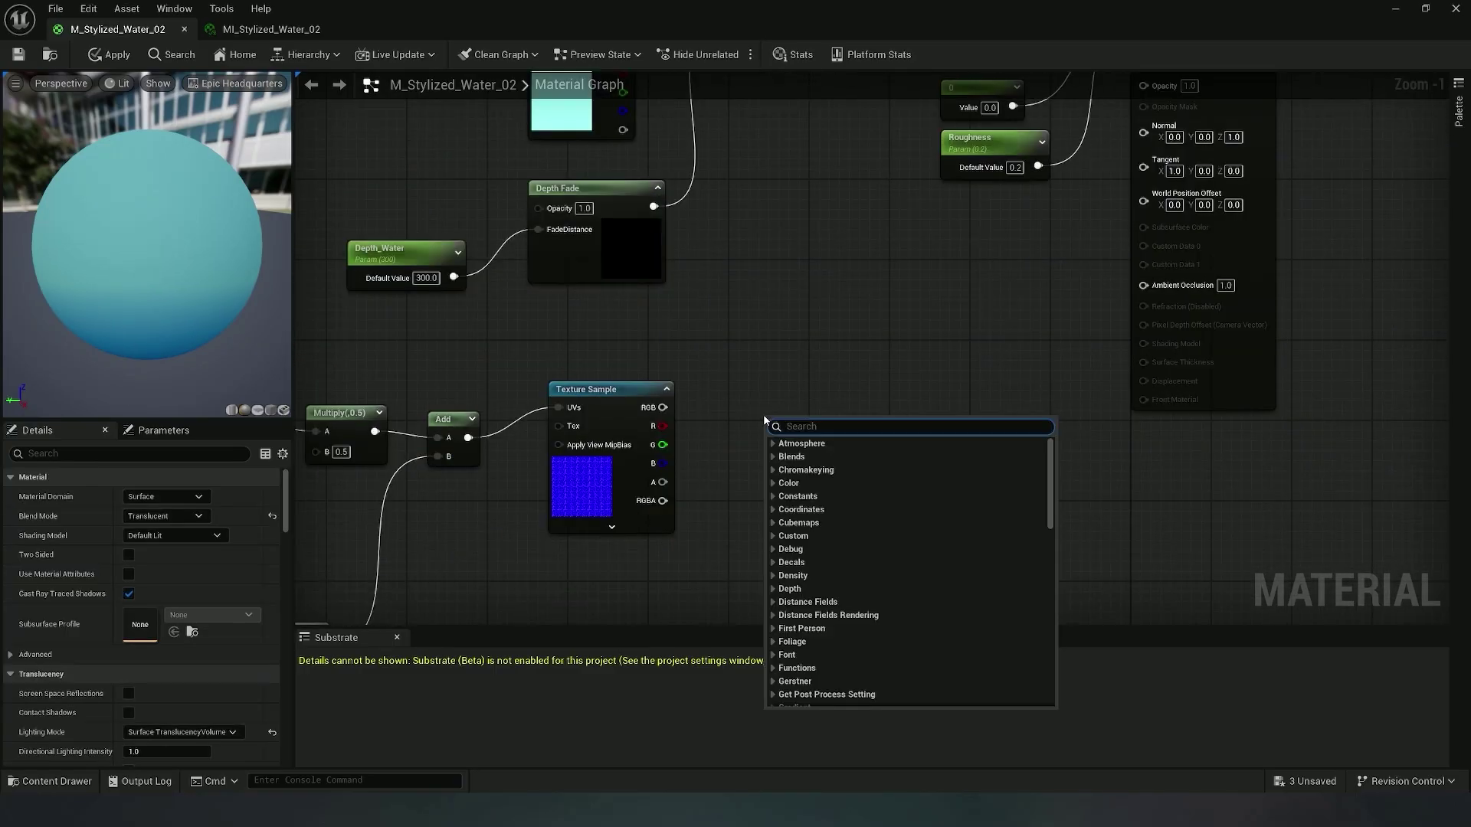
type("con")
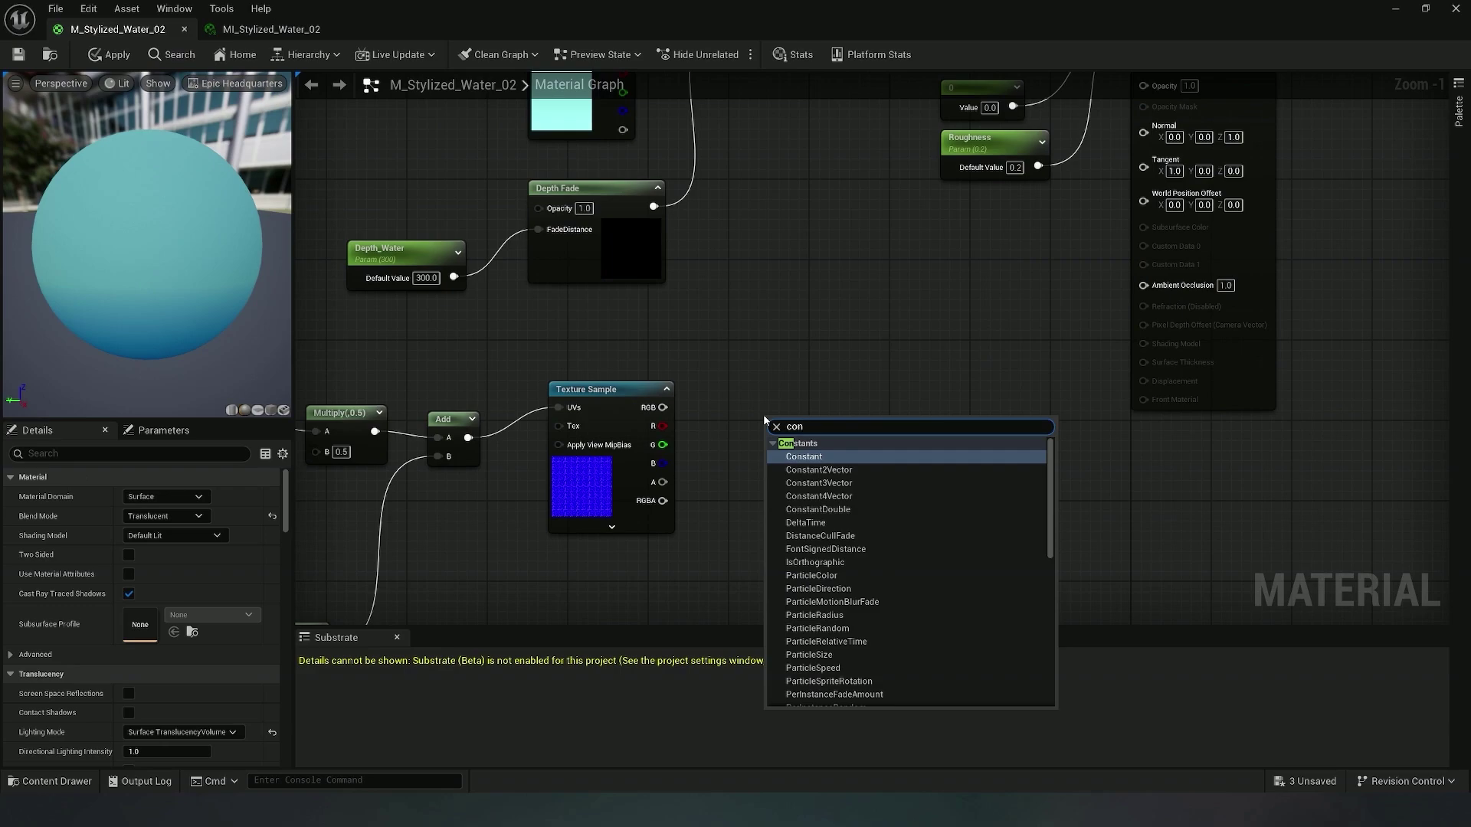
left_click(819, 483)
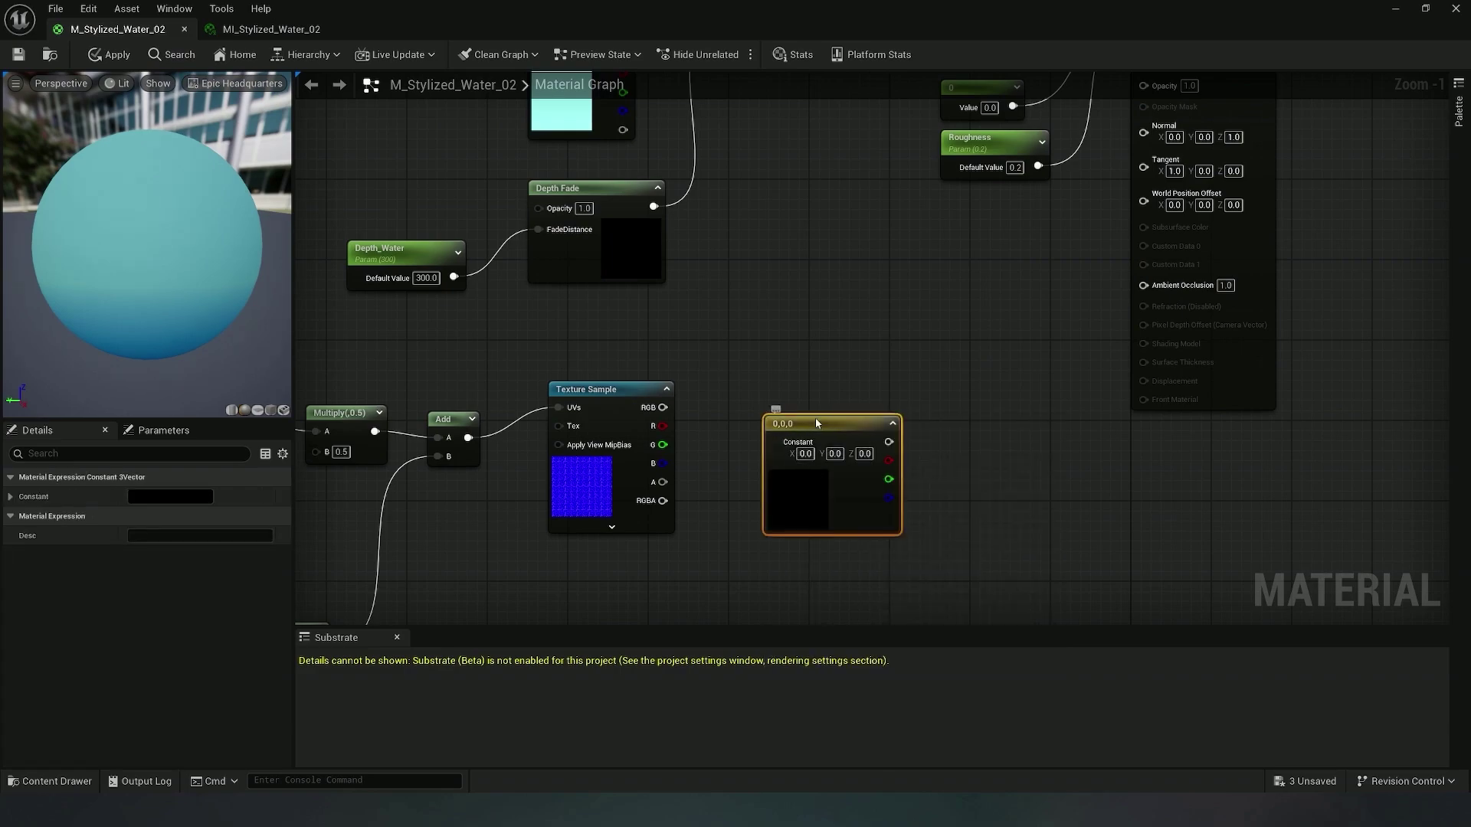
left_click_drag(817, 423, 792, 318)
Set the Constant3Vector's blue channel to 1.0 and arrange it directly above the normal map's Texture Sample
left_click(192, 496)
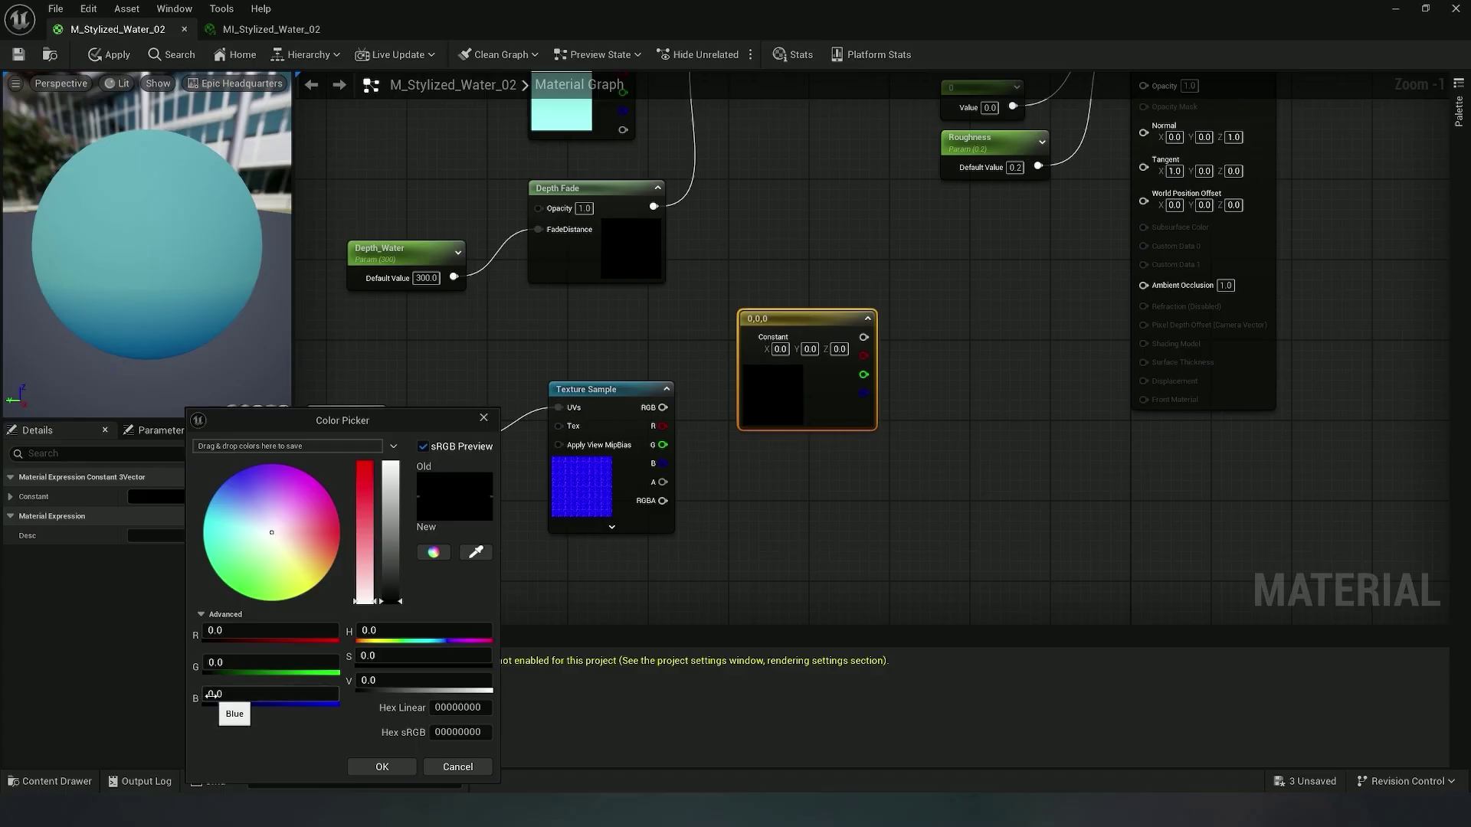
left_click_drag(215, 695, 352, 695)
left_click(381, 769)
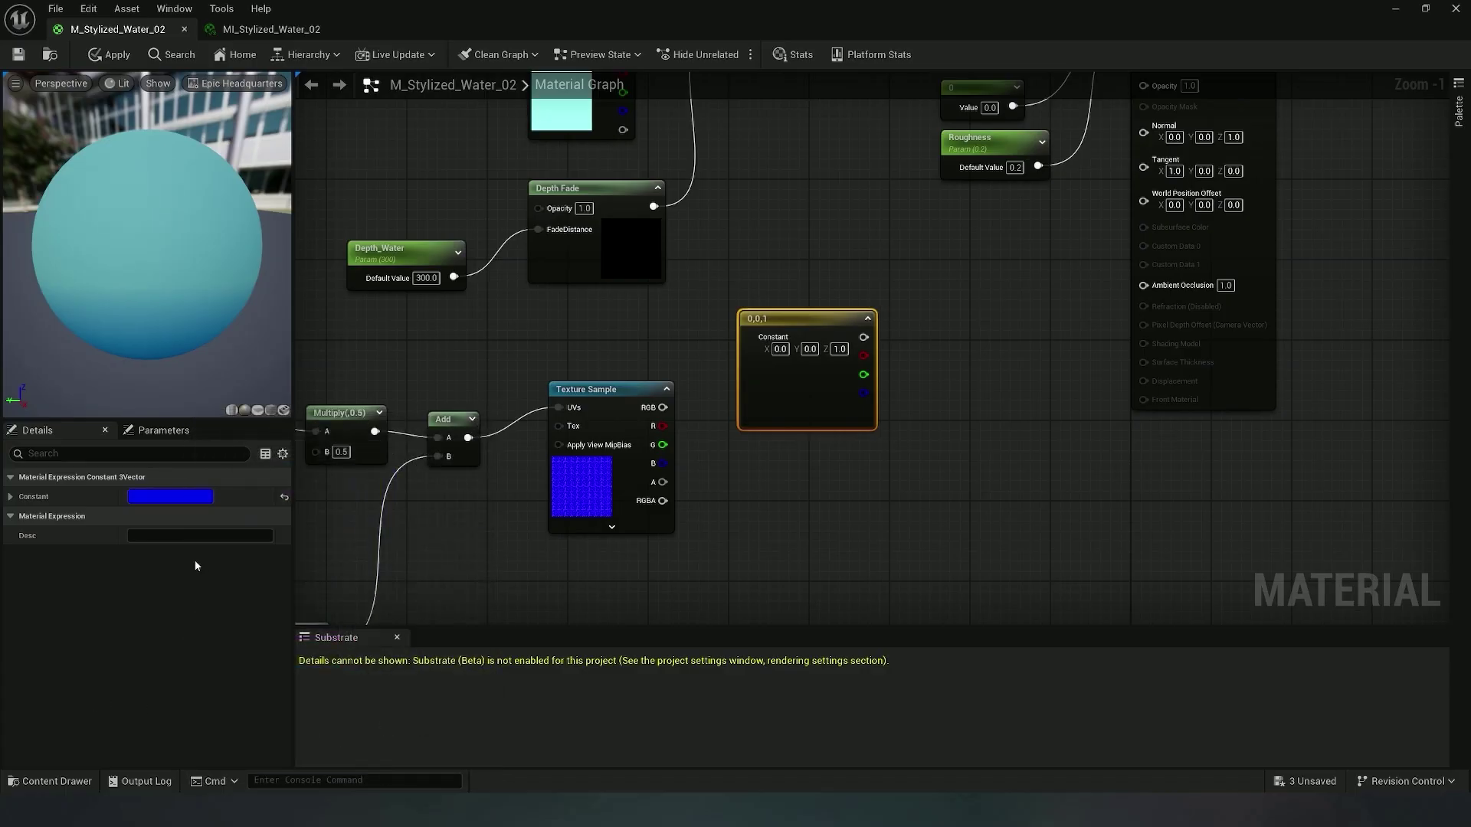
left_click_drag(627, 435, 638, 525)
left_click_drag(780, 403, 612, 412)
Add a LinearInterpolate node, connecting the 0,0,1 constant to A and the normal Texture Sample's RGB to B
right_click(837, 508)
type("lerp")
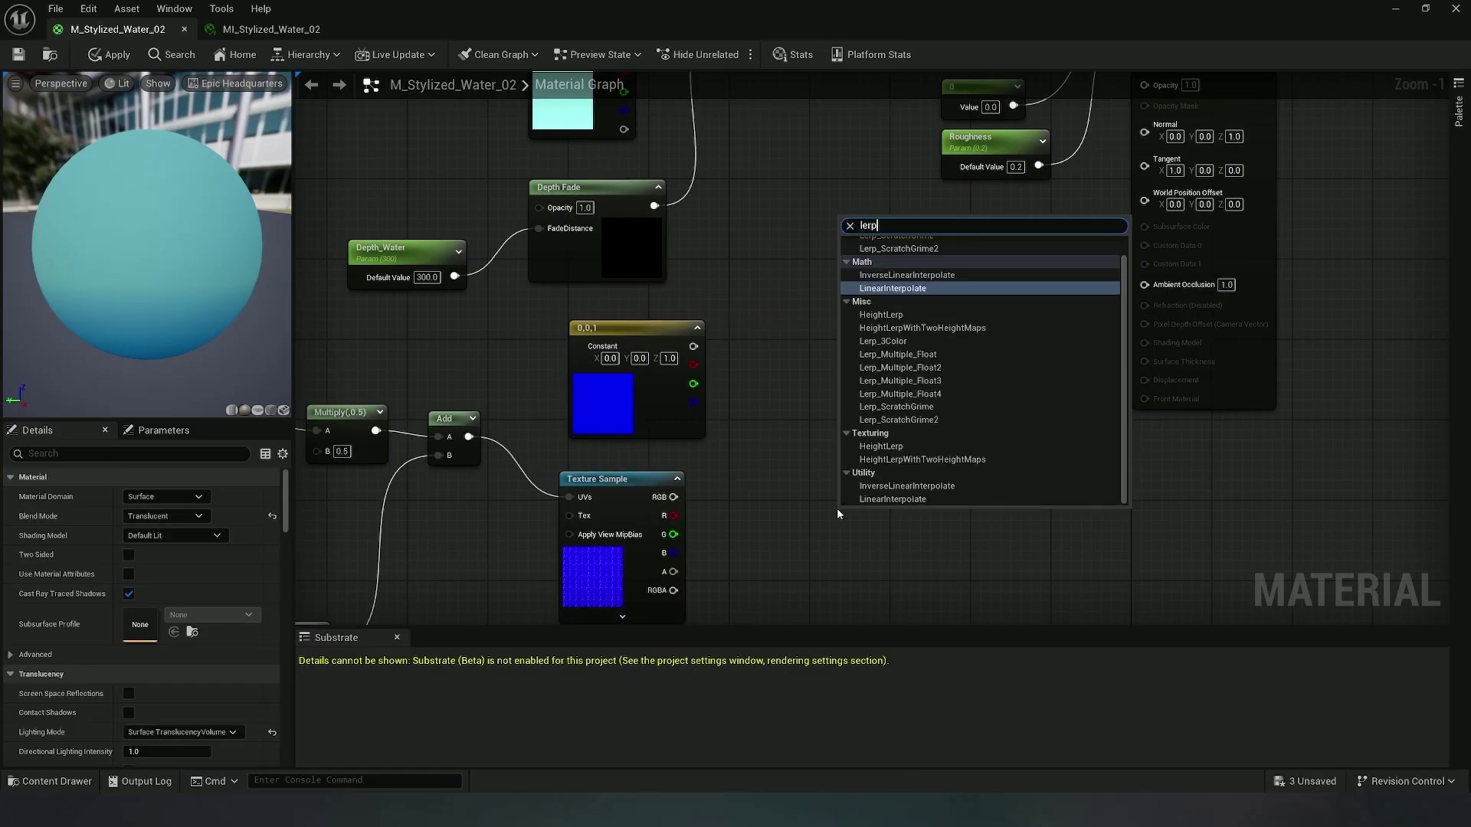
left_click(923, 291)
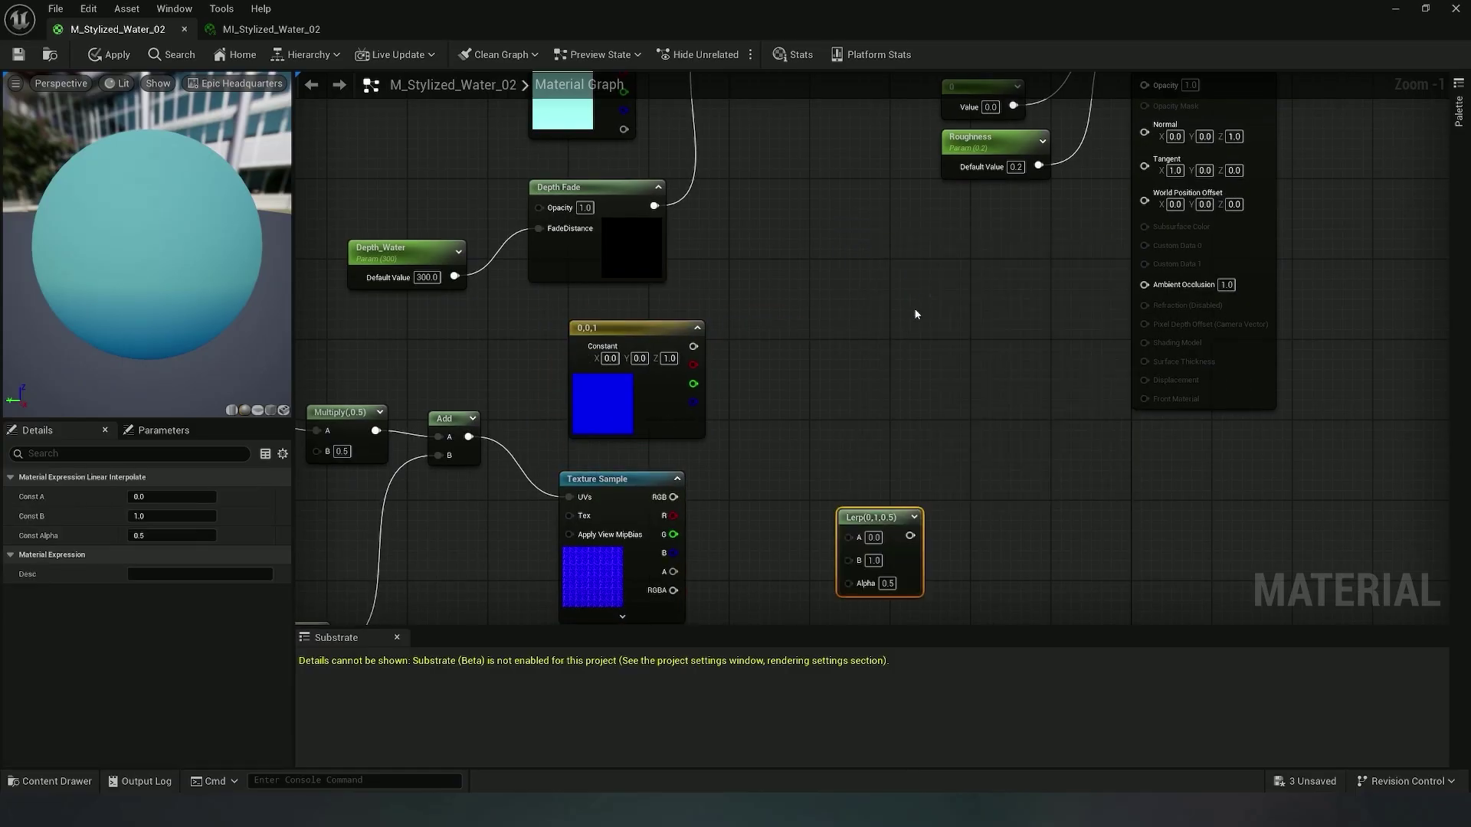
right_click_drag(882, 463, 886, 378)
left_click_drag(889, 446, 873, 380)
left_click_drag(697, 262, 835, 383)
left_click_drag(678, 413, 836, 401)
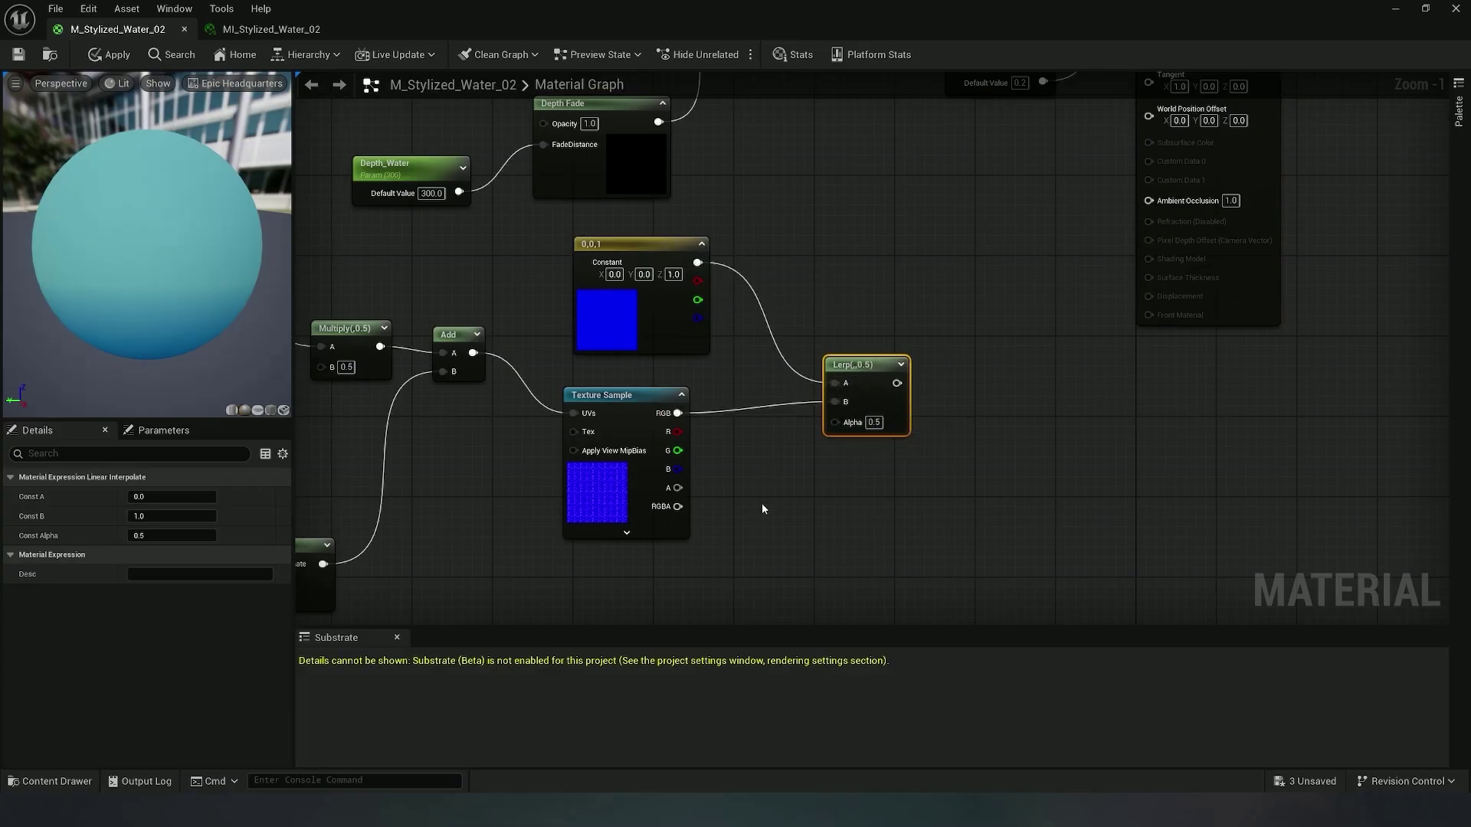
Add a constant below the Lerp, connect it to the Alpha input and set its value to 1.0
left_click(762, 504)
left_click_drag(835, 532, 837, 421)
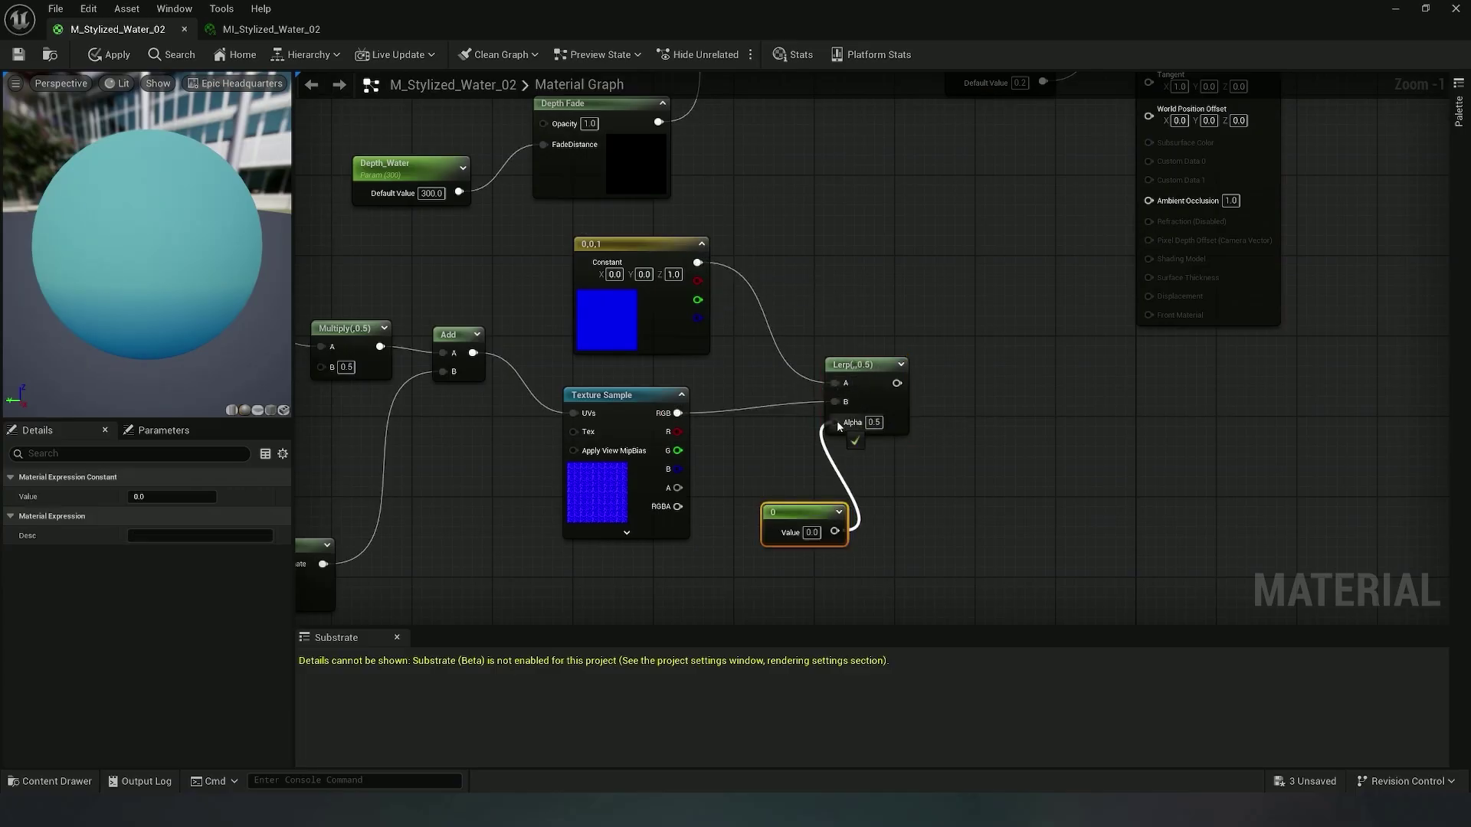
left_click(140, 496)
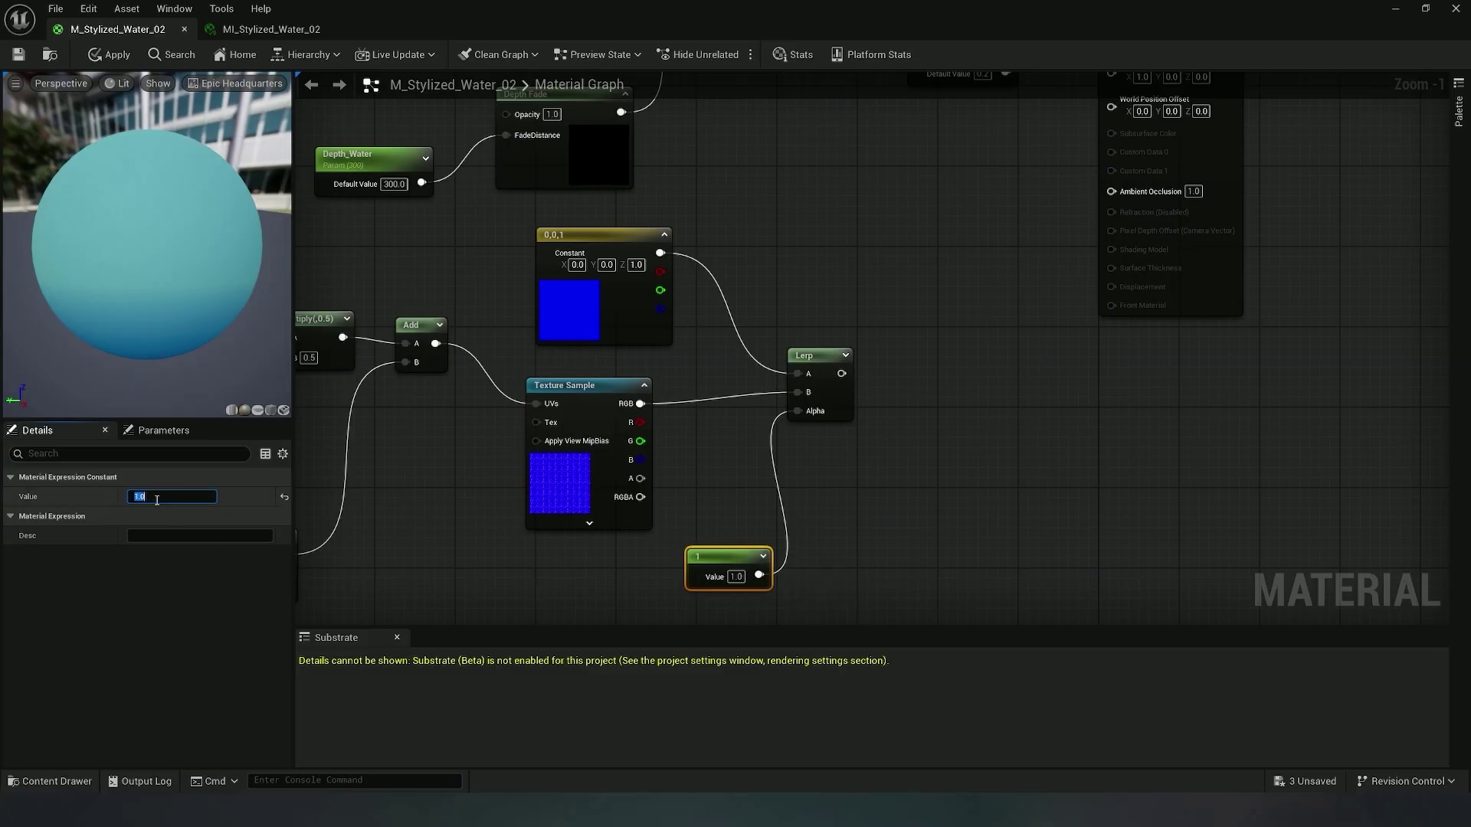
Convert the constant feeding the Lerp's Alpha to a parameter named Normal_Opacity
right_click(725, 557)
left_click(815, 251)
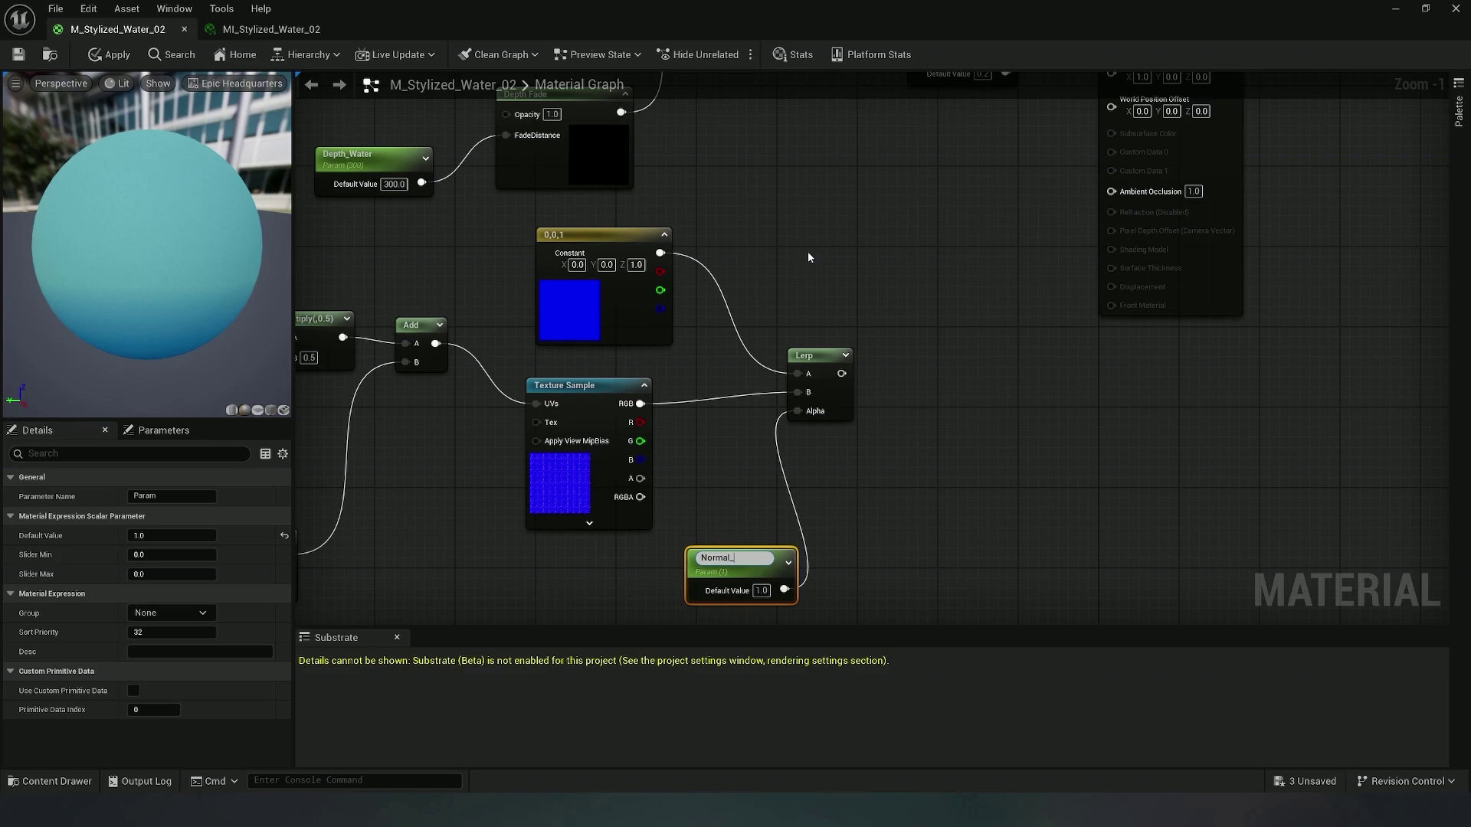
key("Return")
Connect the Lerp output to the material's Normal input and save the material
right_click_drag(1027, 206, 729, 470)
right_click_drag(633, 521, 613, 484)
left_click_drag(521, 602, 798, 376)
right_click_drag(646, 498, 891, 264)
scroll(816, 290, "down", 2)
right_click_drag(797, 303, 827, 274)
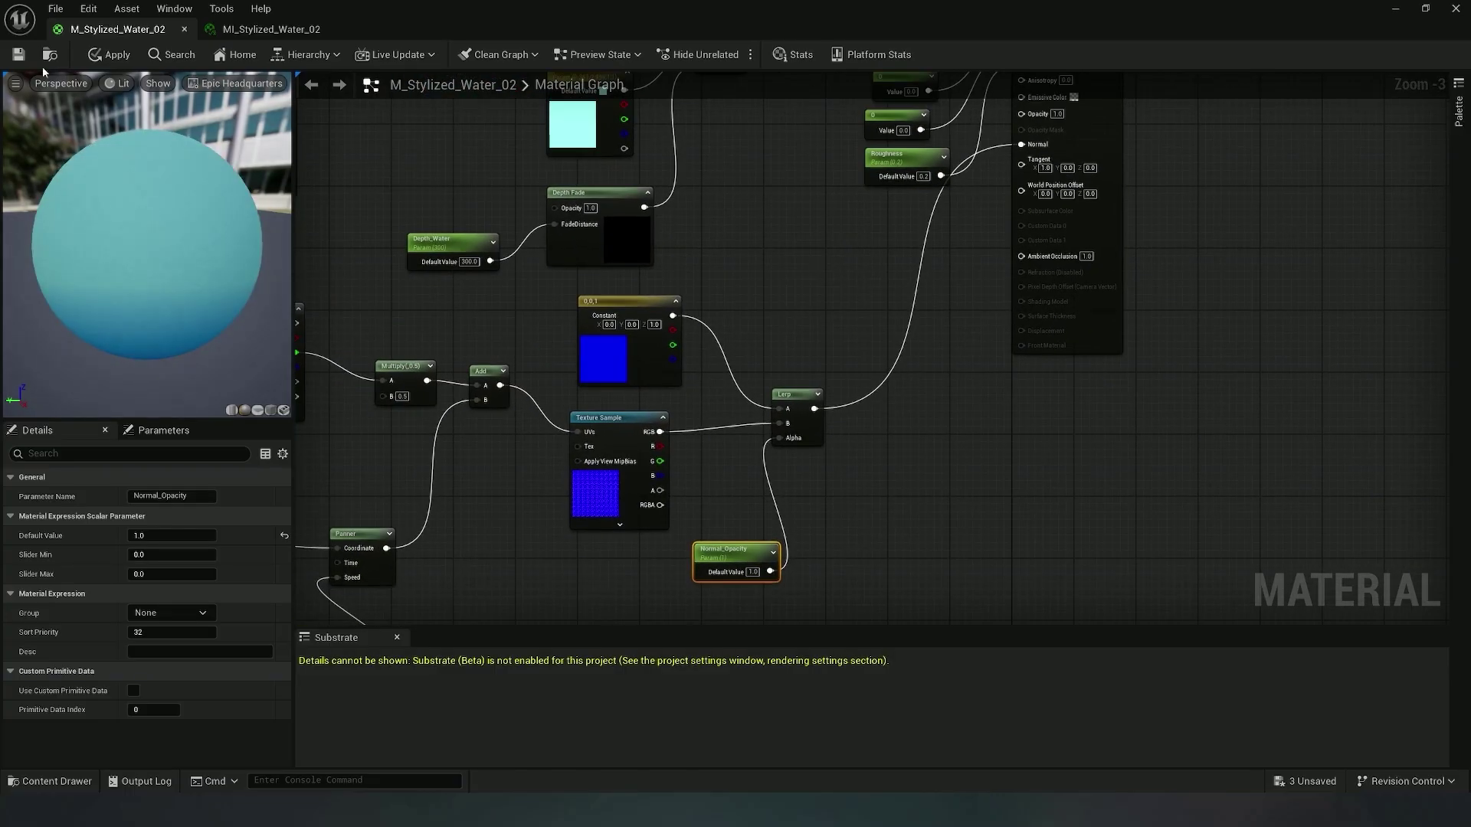
left_click(19, 56)
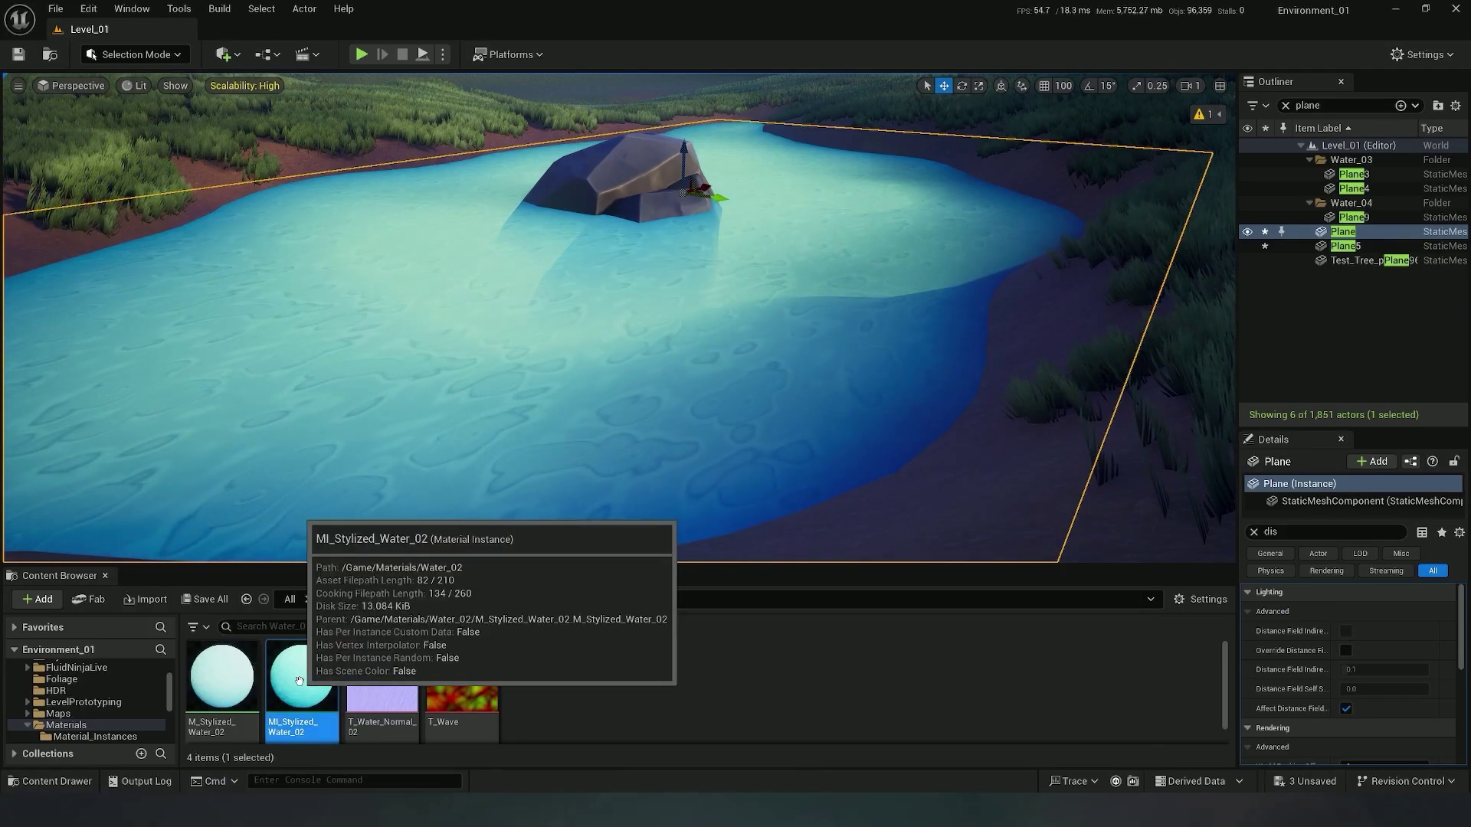
Open the MI_Stylized_Water_02 instance, enable its Normal_Opacity override and shrink the editor window to reveal the level
double_click(321, 682)
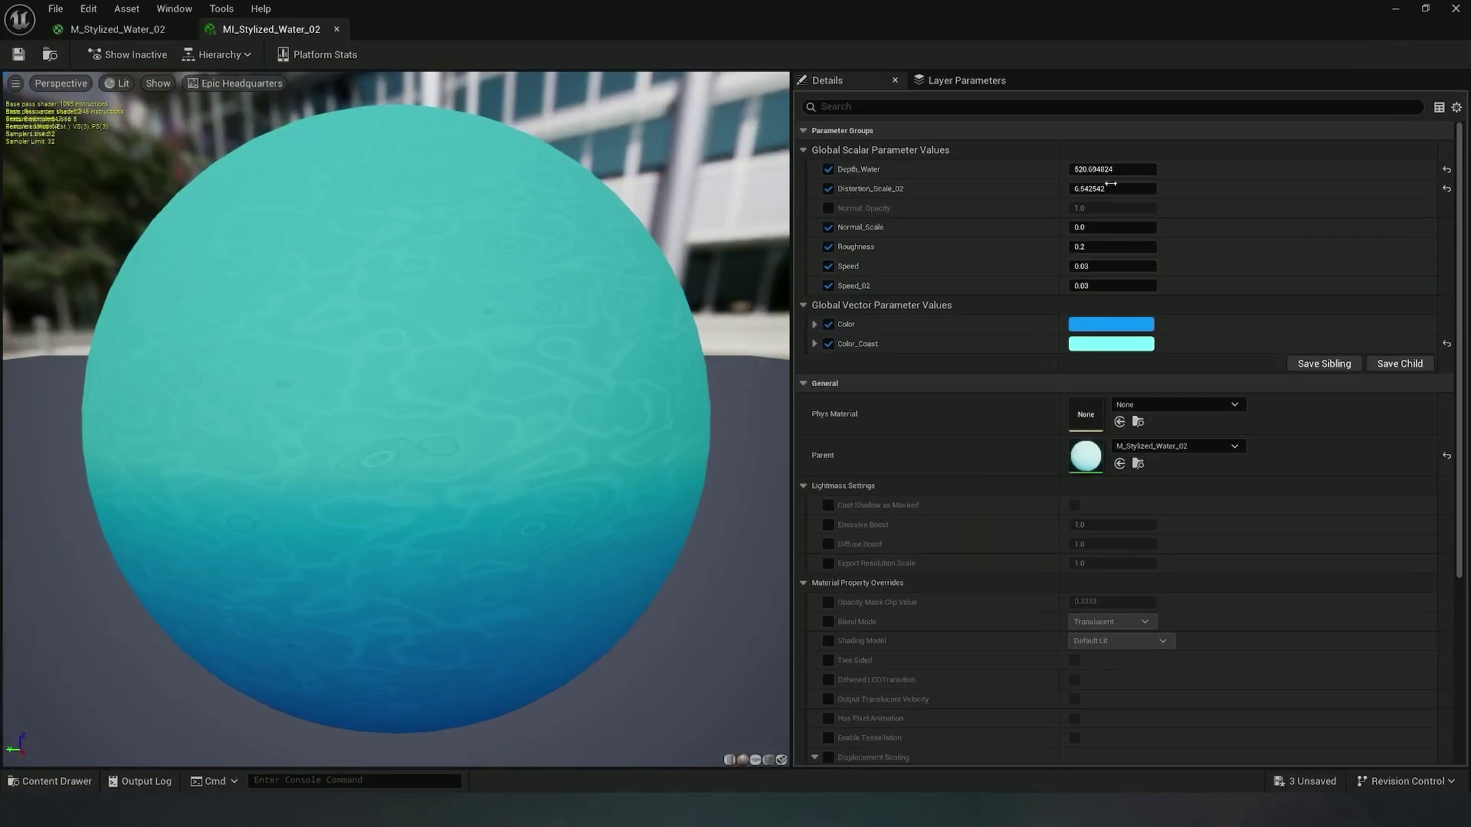
left_click(828, 207)
left_click(1426, 8)
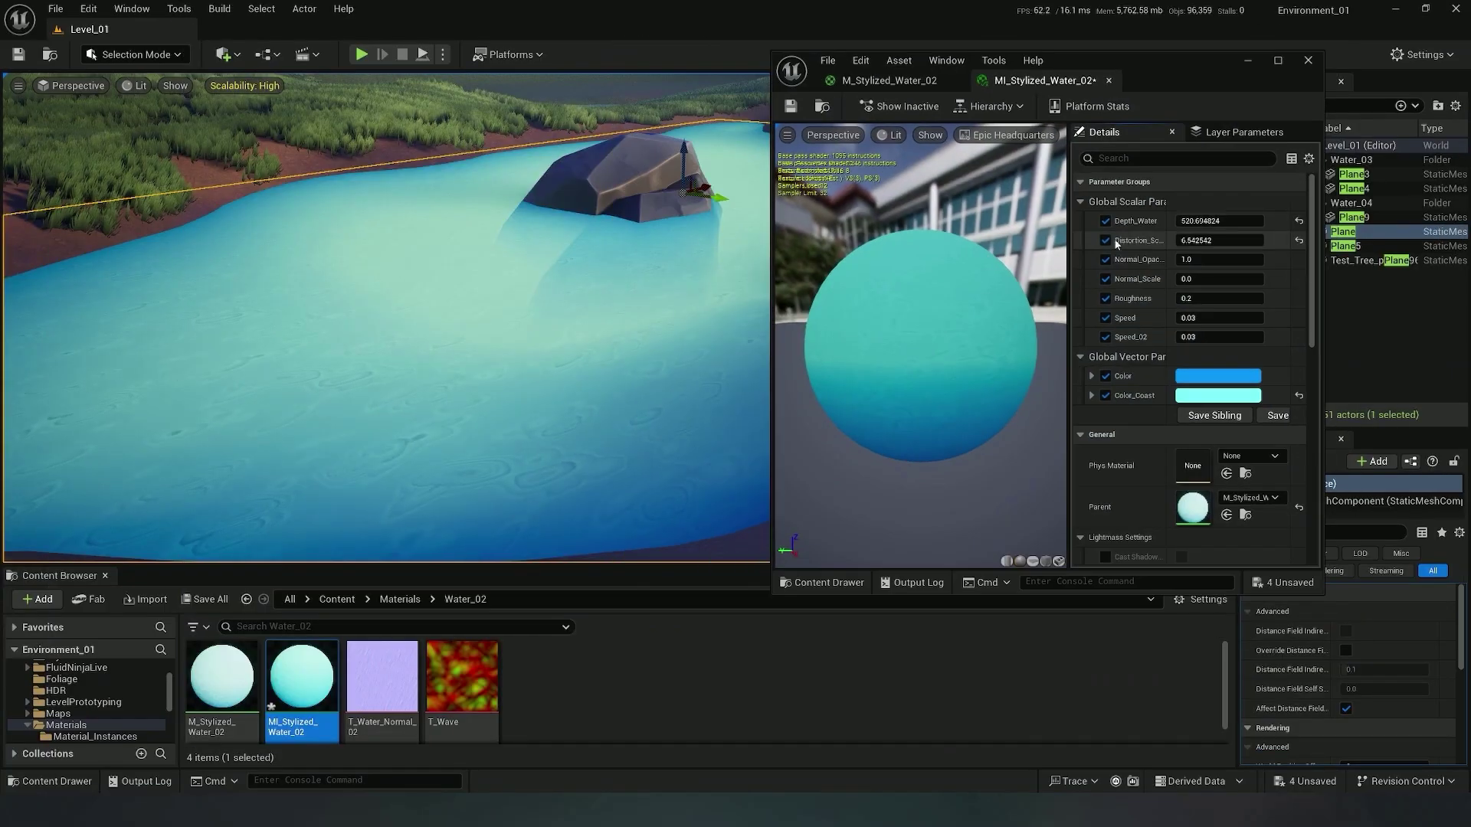
Adjust Normal_Opacity to about 0.86, Normal_Scale to about 2.54 and Distortion_Scale_02 to about 1.25 in the instance
left_click_drag(1218, 262, 1206, 261)
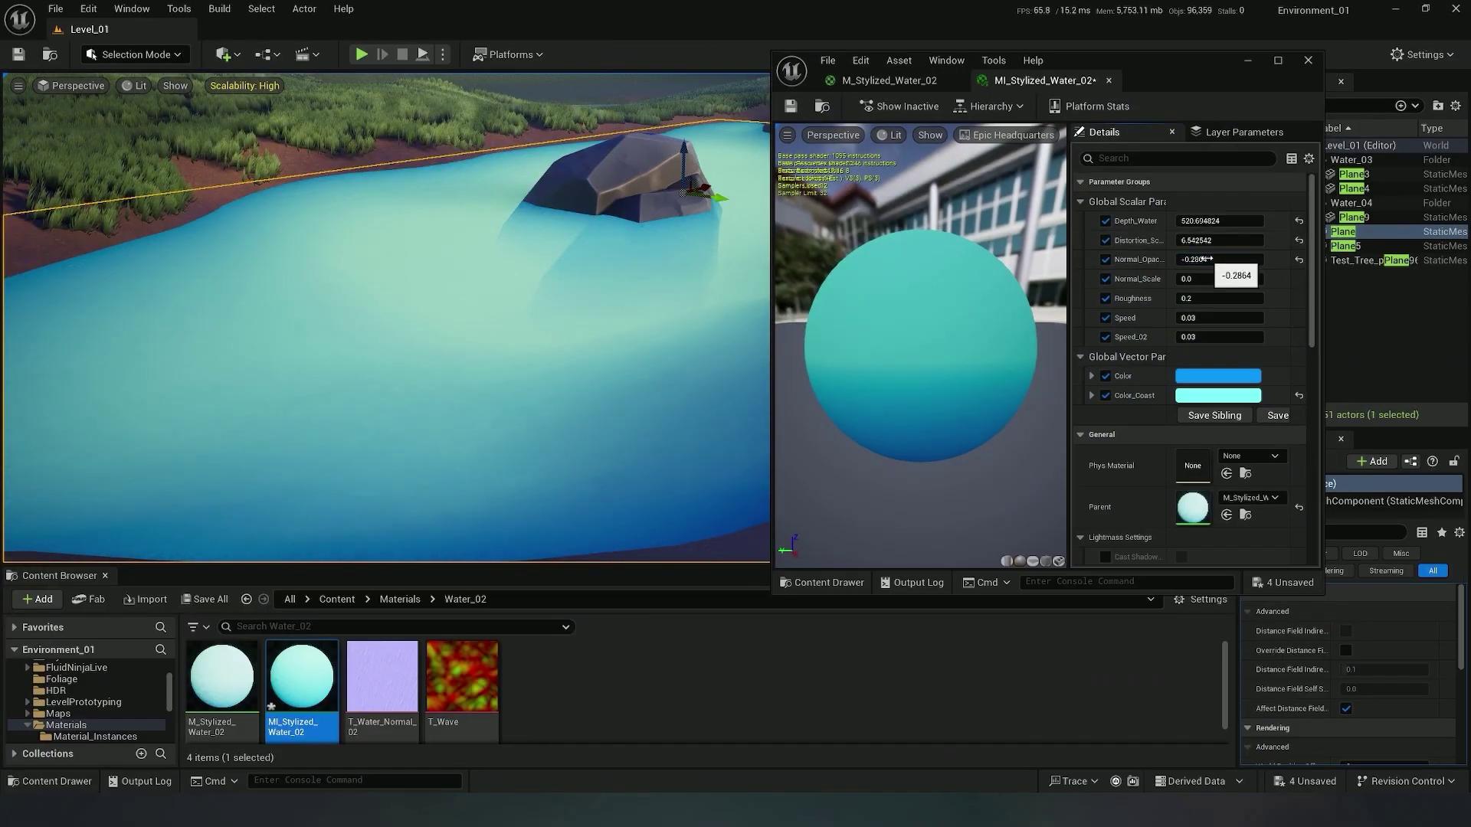
left_click(1215, 262)
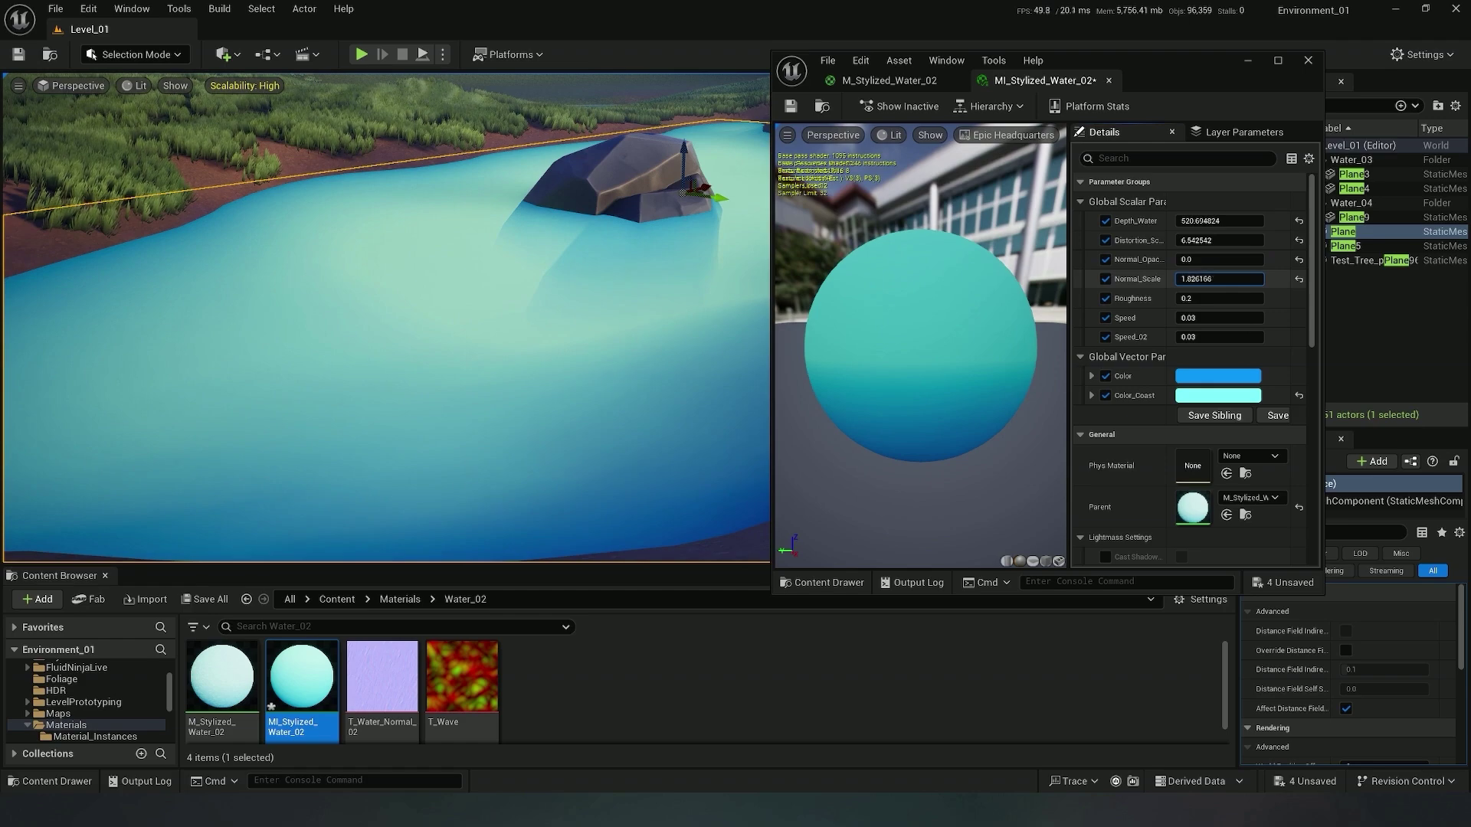
mouse_move(1200, 279)
left_mouse_down()
mouse_move(1229, 279)
mouse_move(1212, 279)
left_mouse_up()
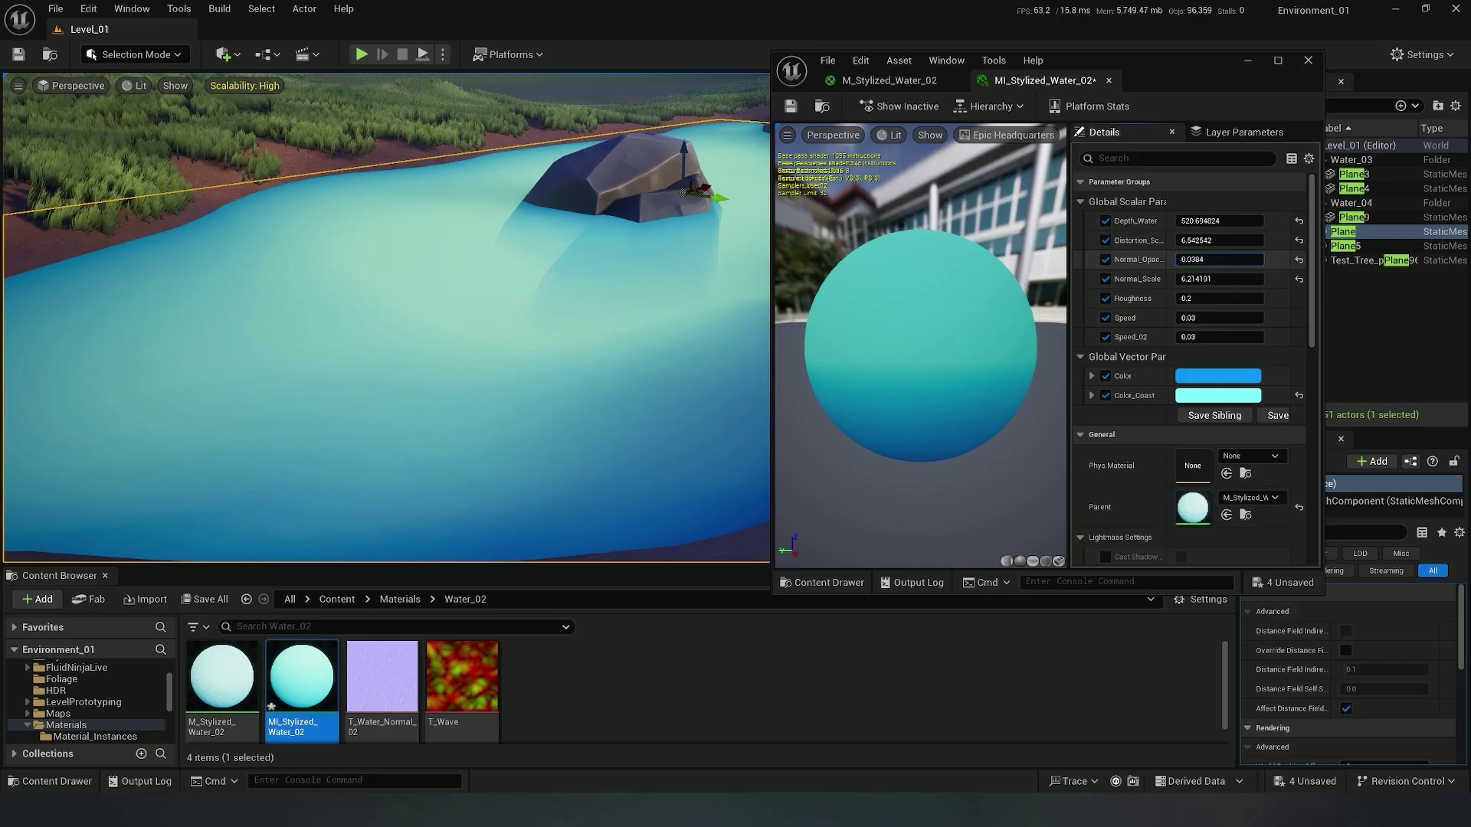
mouse_move(1192, 260)
left_mouse_down()
mouse_move(1220, 260)
mouse_move(1202, 260)
left_mouse_up()
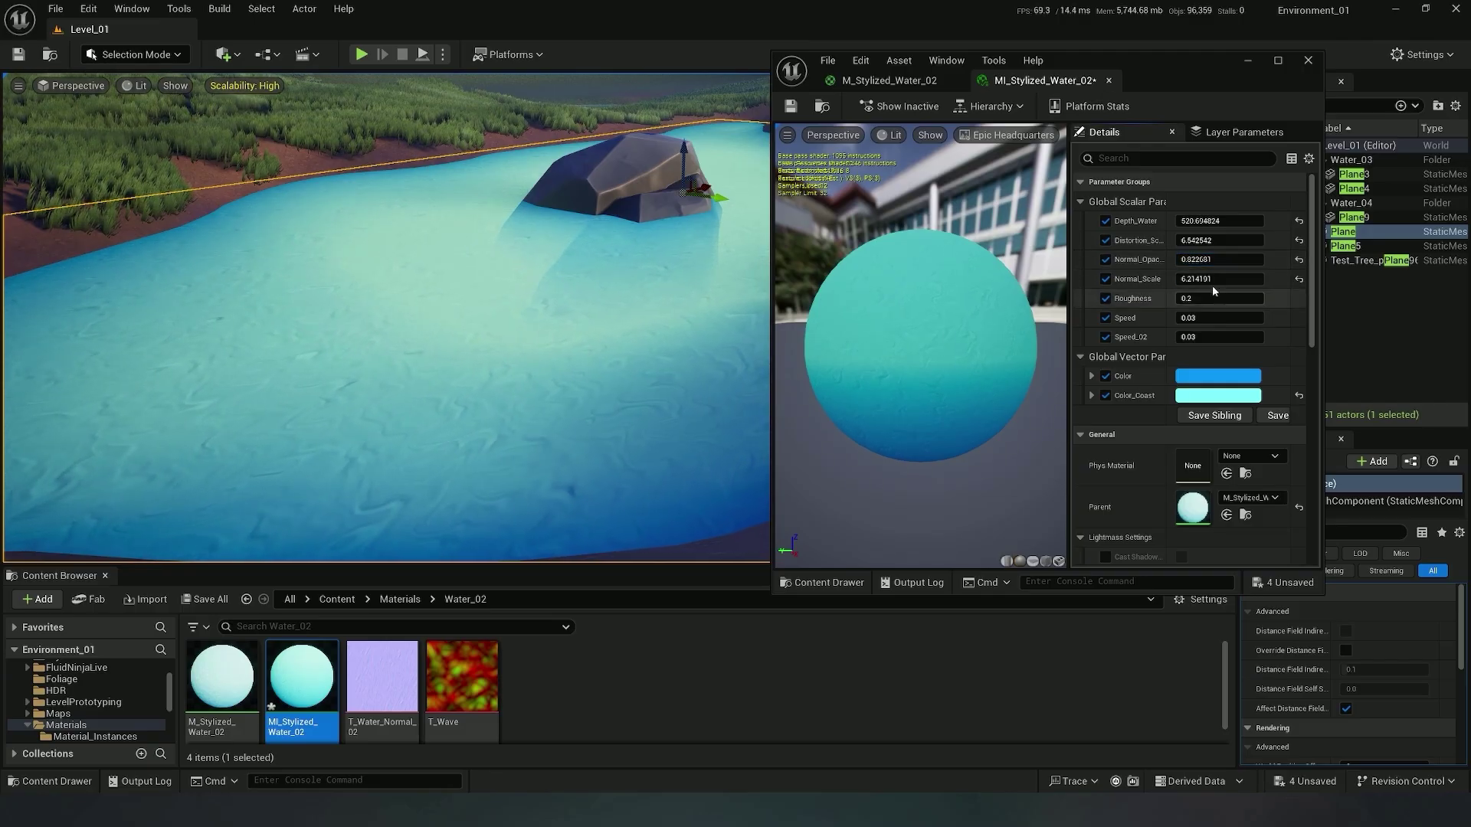
left_click_drag(1212, 280, 1202, 241)
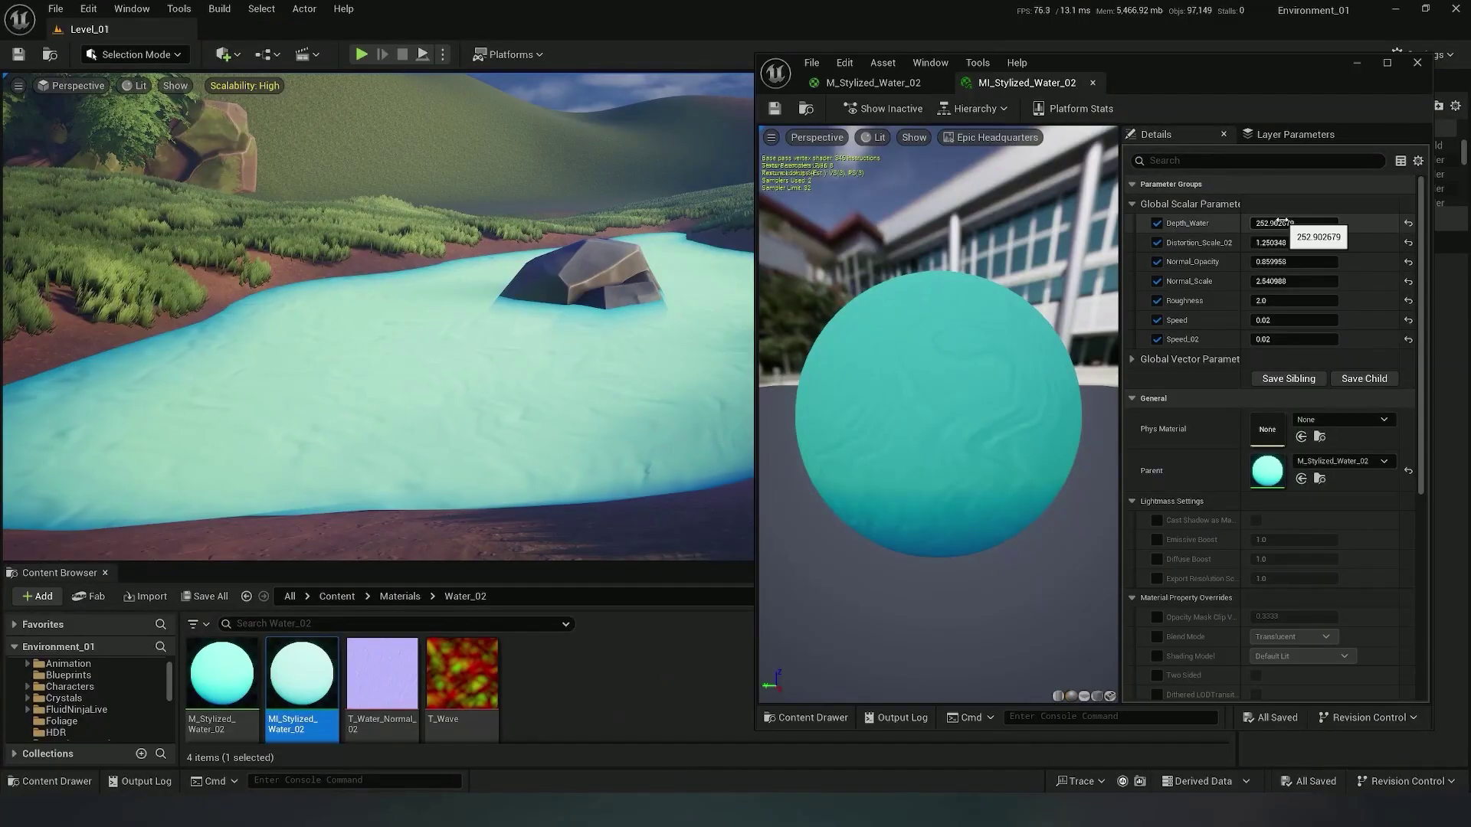
Fine-tune the instance with Depth_Water about 237.2, Distortion_Scale_02 about 1.09, Normal_Opacity about 1.61 and Normal_Scale about 2.31
left_click_drag(1283, 221, 1282, 221)
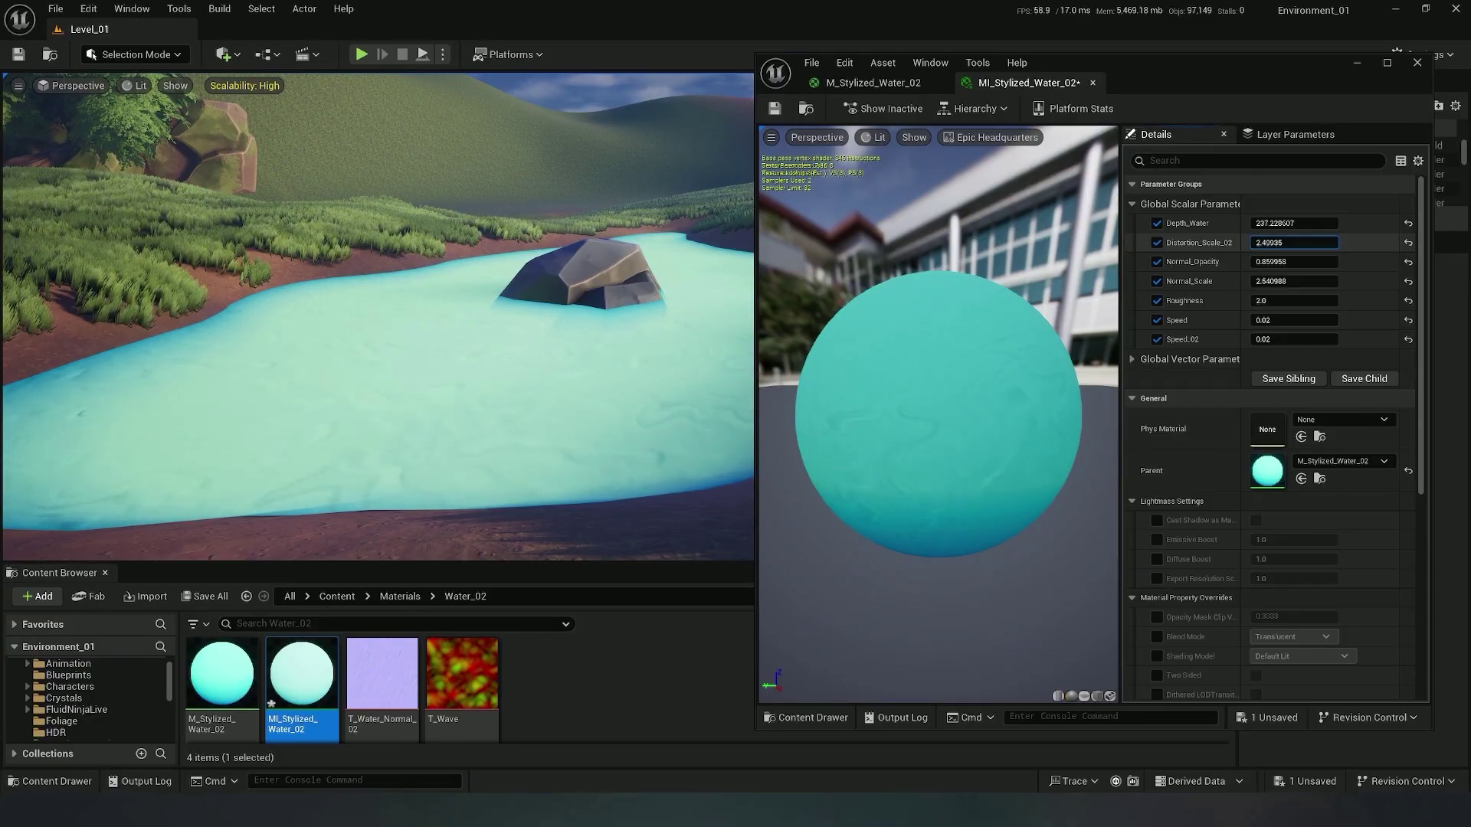
left_click_drag(1284, 243, 1275, 243)
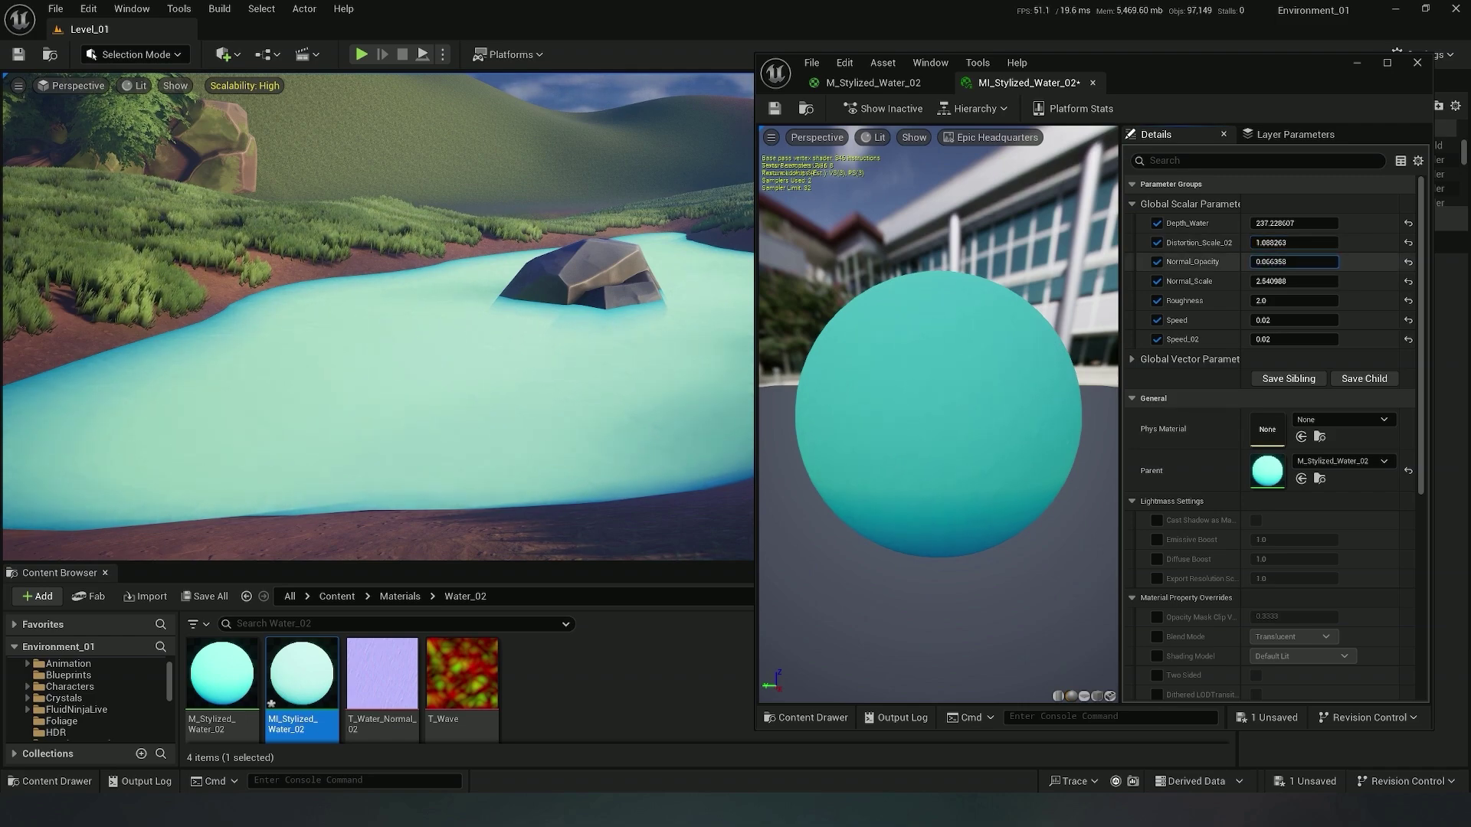
mouse_move(1284, 262)
left_mouse_down()
mouse_move(1301, 262)
mouse_move(1285, 262)
mouse_move(1285, 281)
mouse_move(1303, 281)
mouse_move(1285, 281)
left_mouse_up()
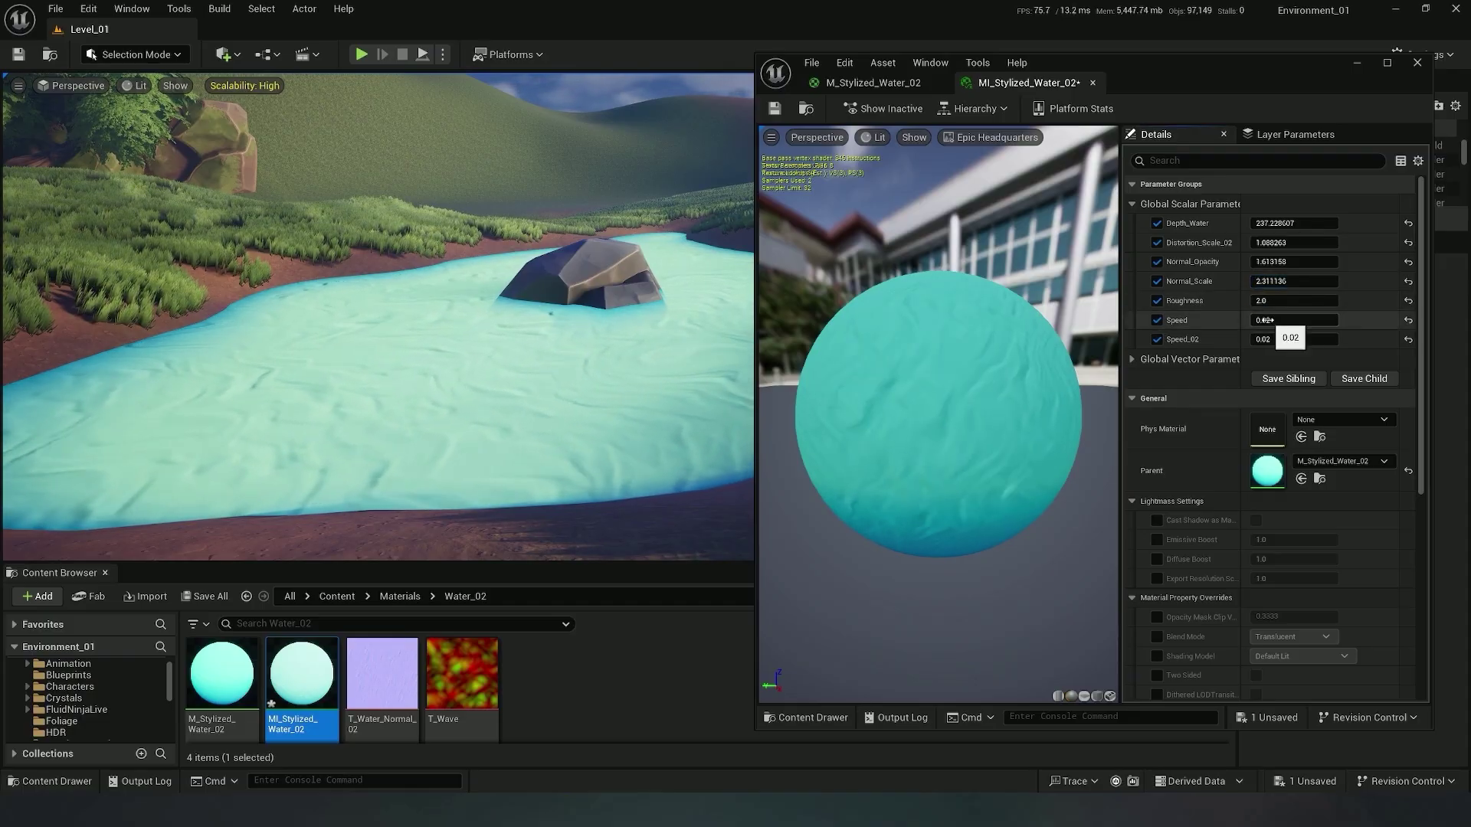
right_click_drag(490, 345, 586, 346)
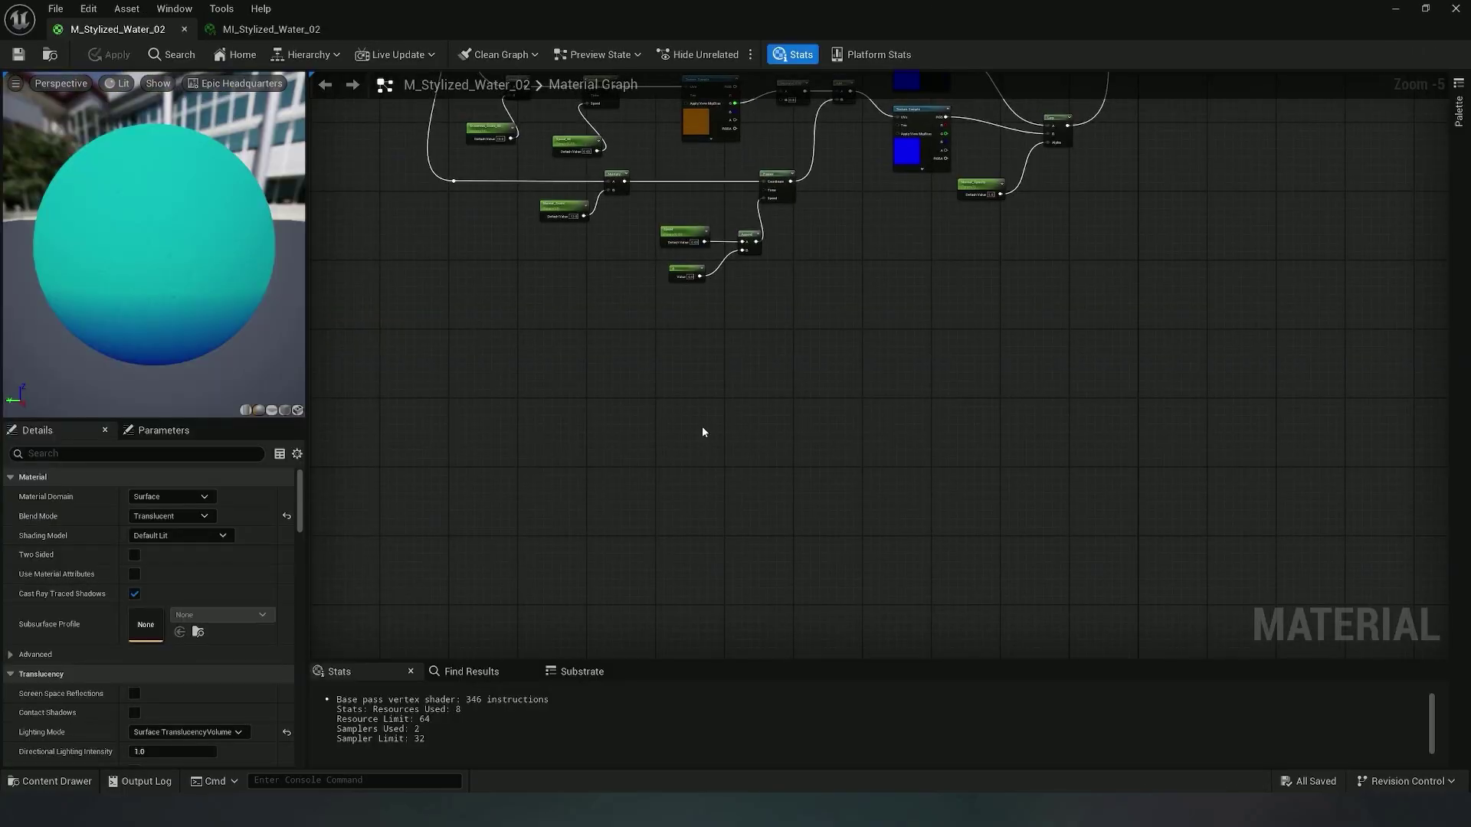
Add an Absolute World Position node in the empty area below the normal-map nodes
right_click(622, 370)
type("worl")
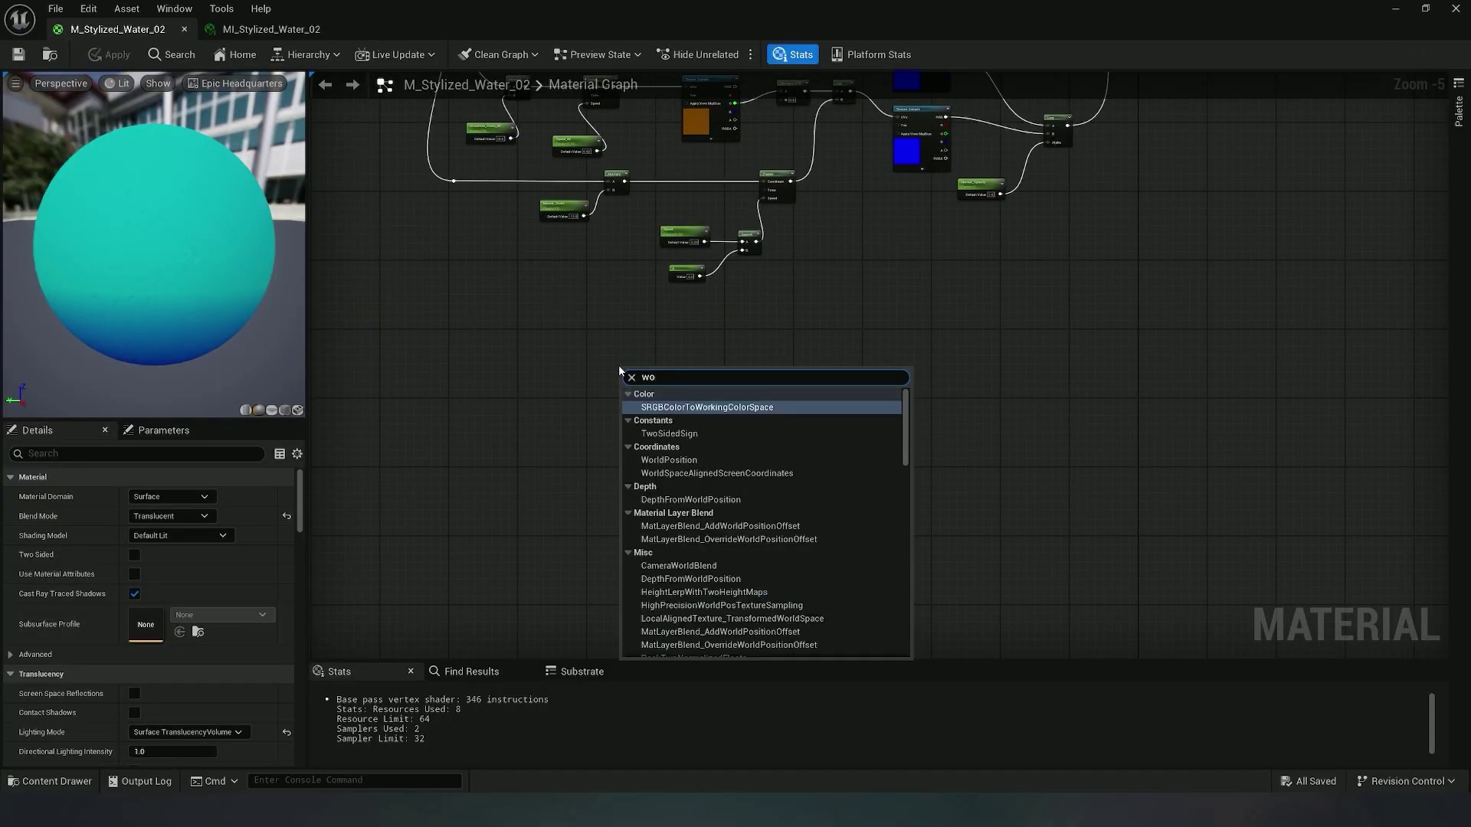
left_click(723, 406)
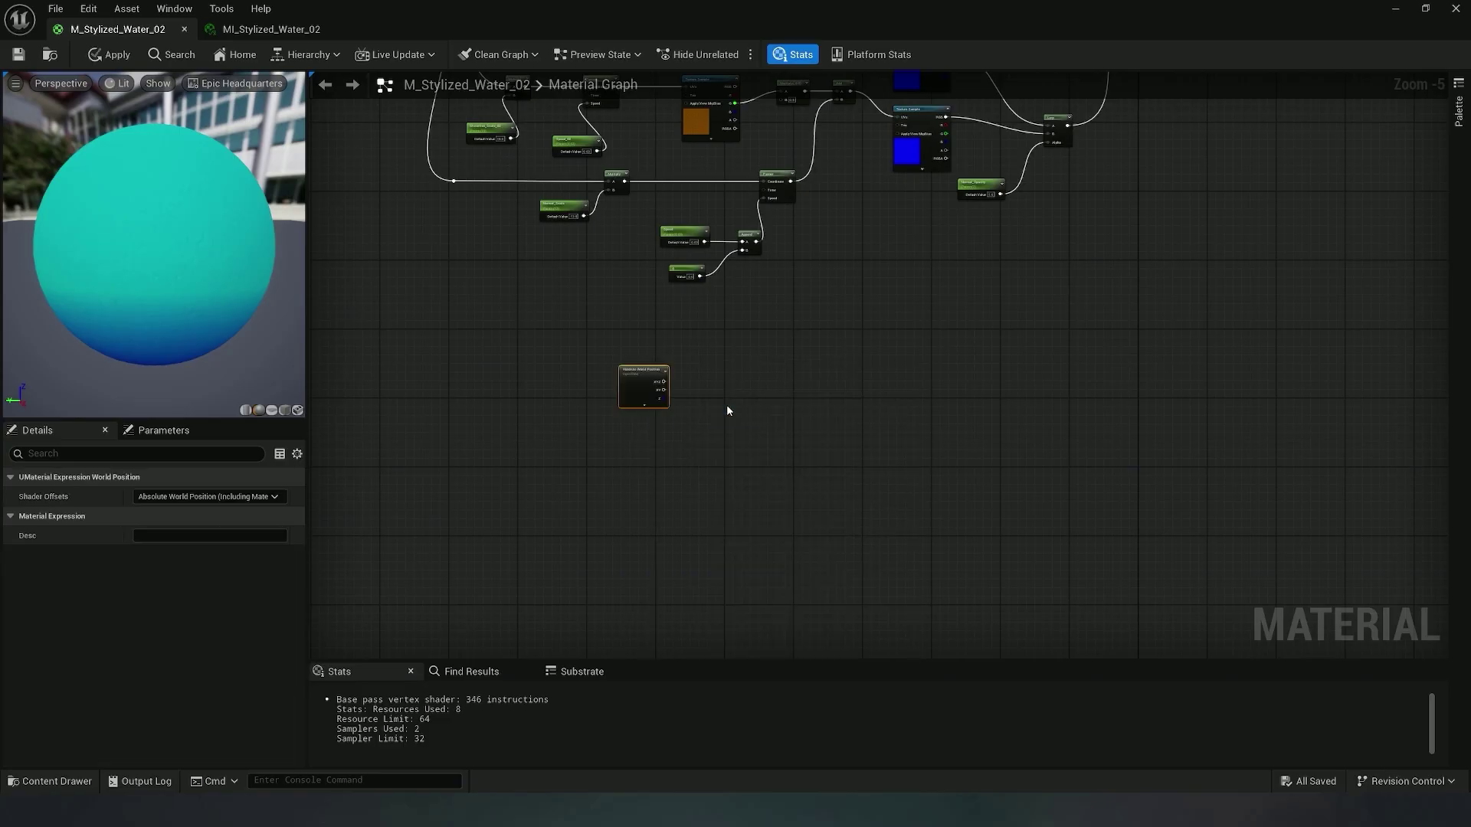
scroll(610, 392, "up", 4)
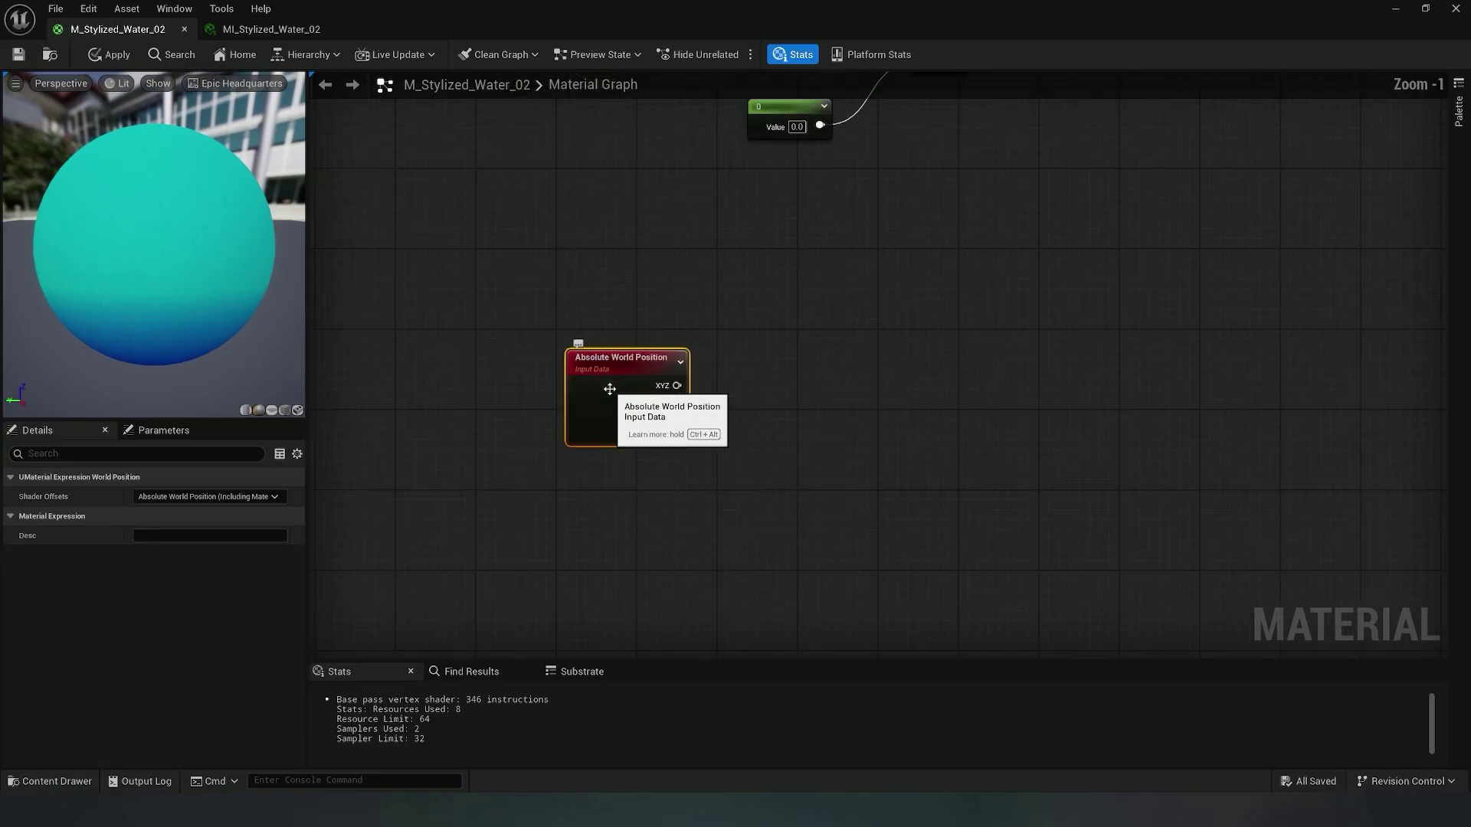
Add a DistanceToNearestSurface node and connect Absolute World Position's XYZ output to its World Position input
right_click(771, 436)
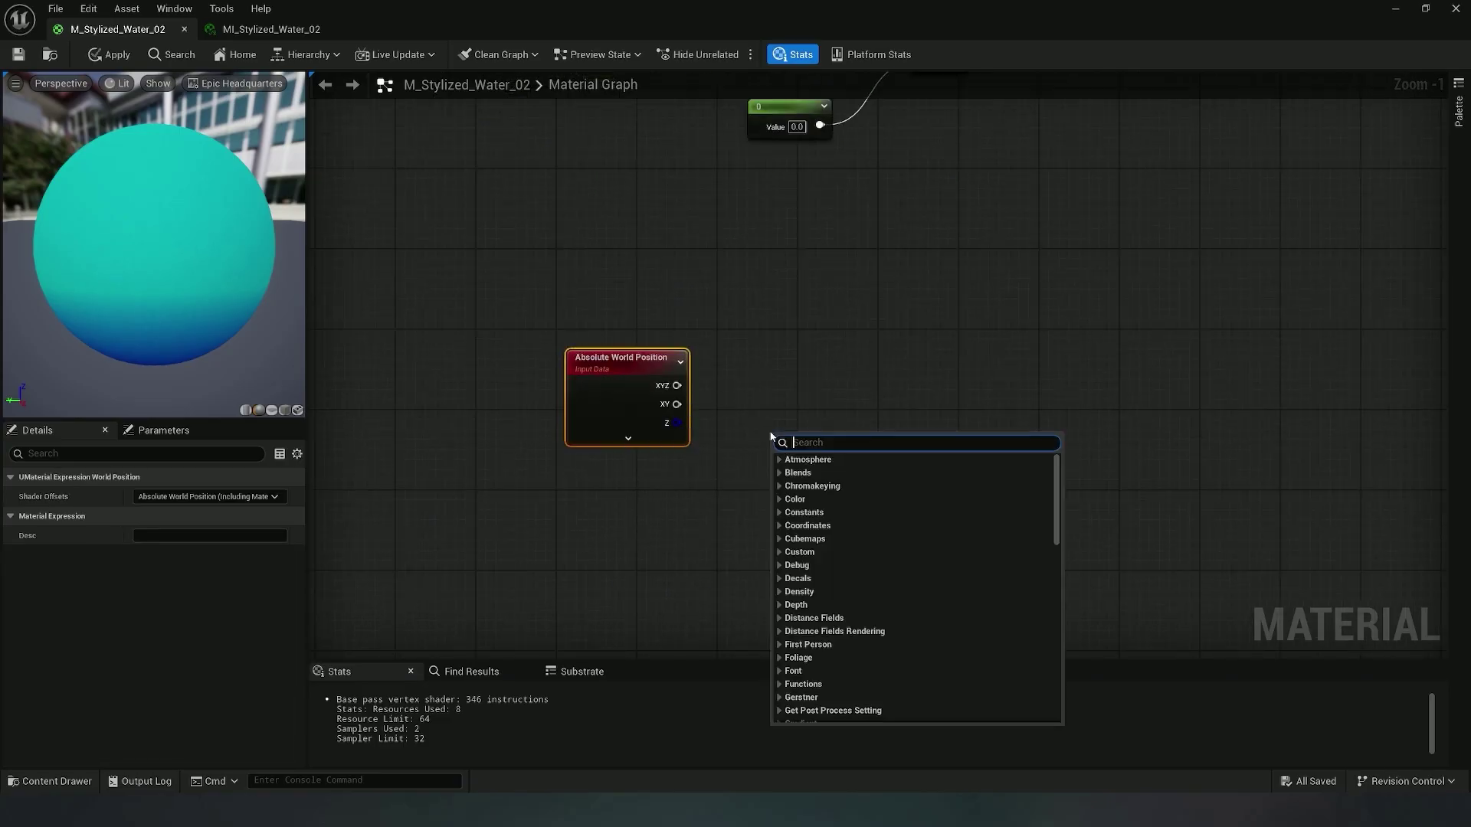
type("di")
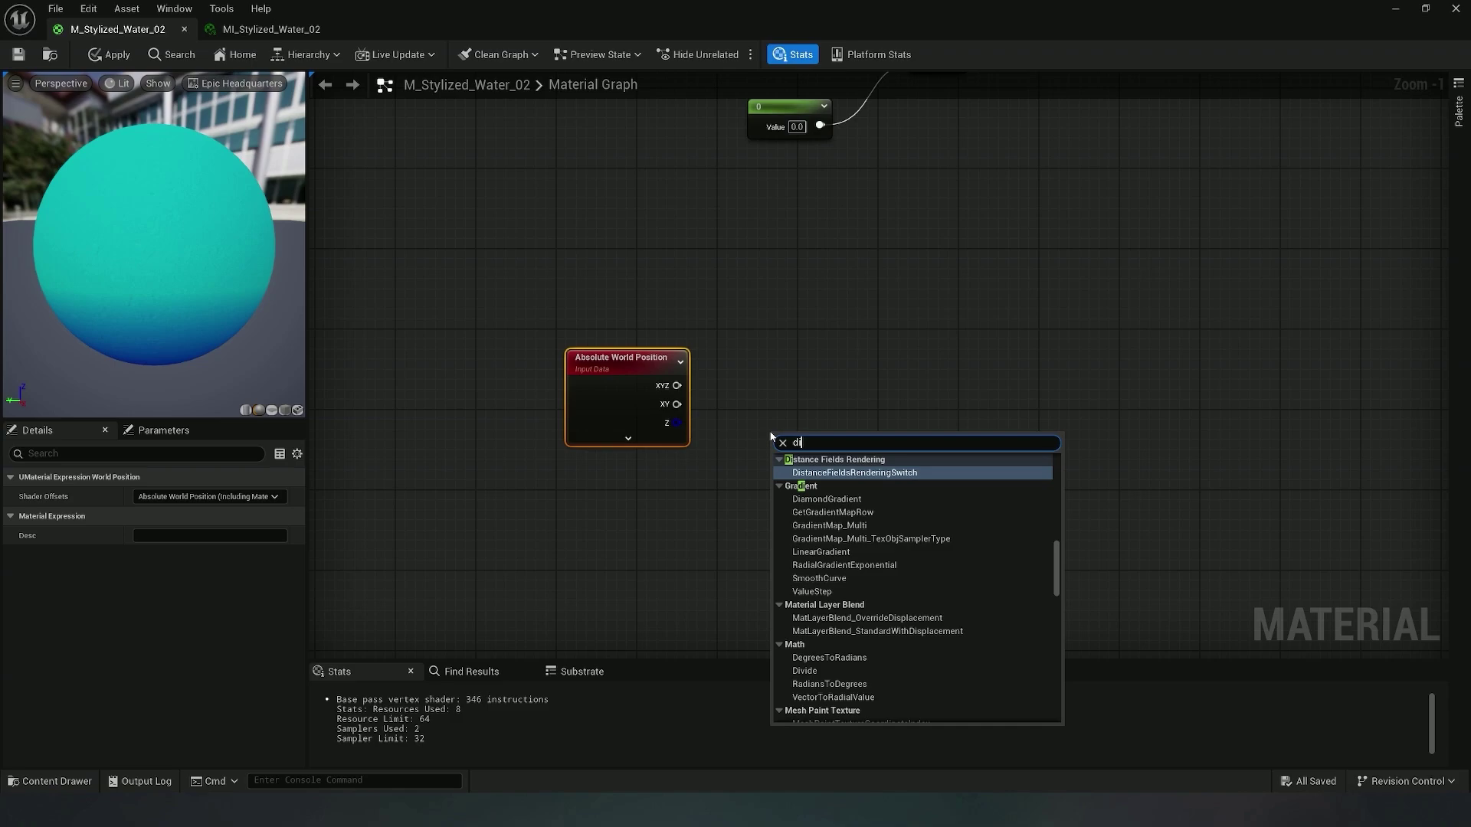
type("stance")
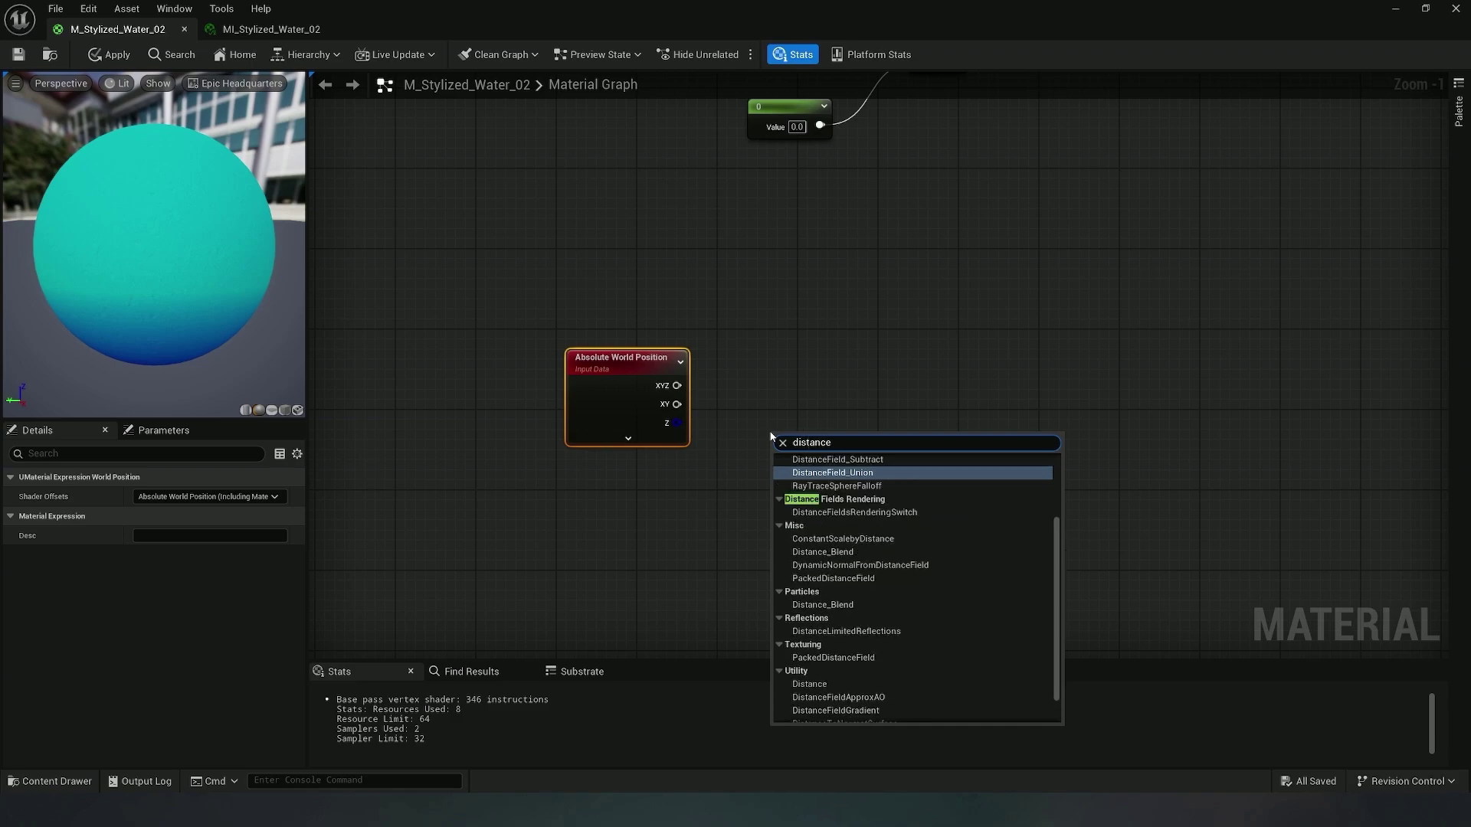
type(" to")
left_click(891, 472)
left_click_drag(852, 445, 876, 409)
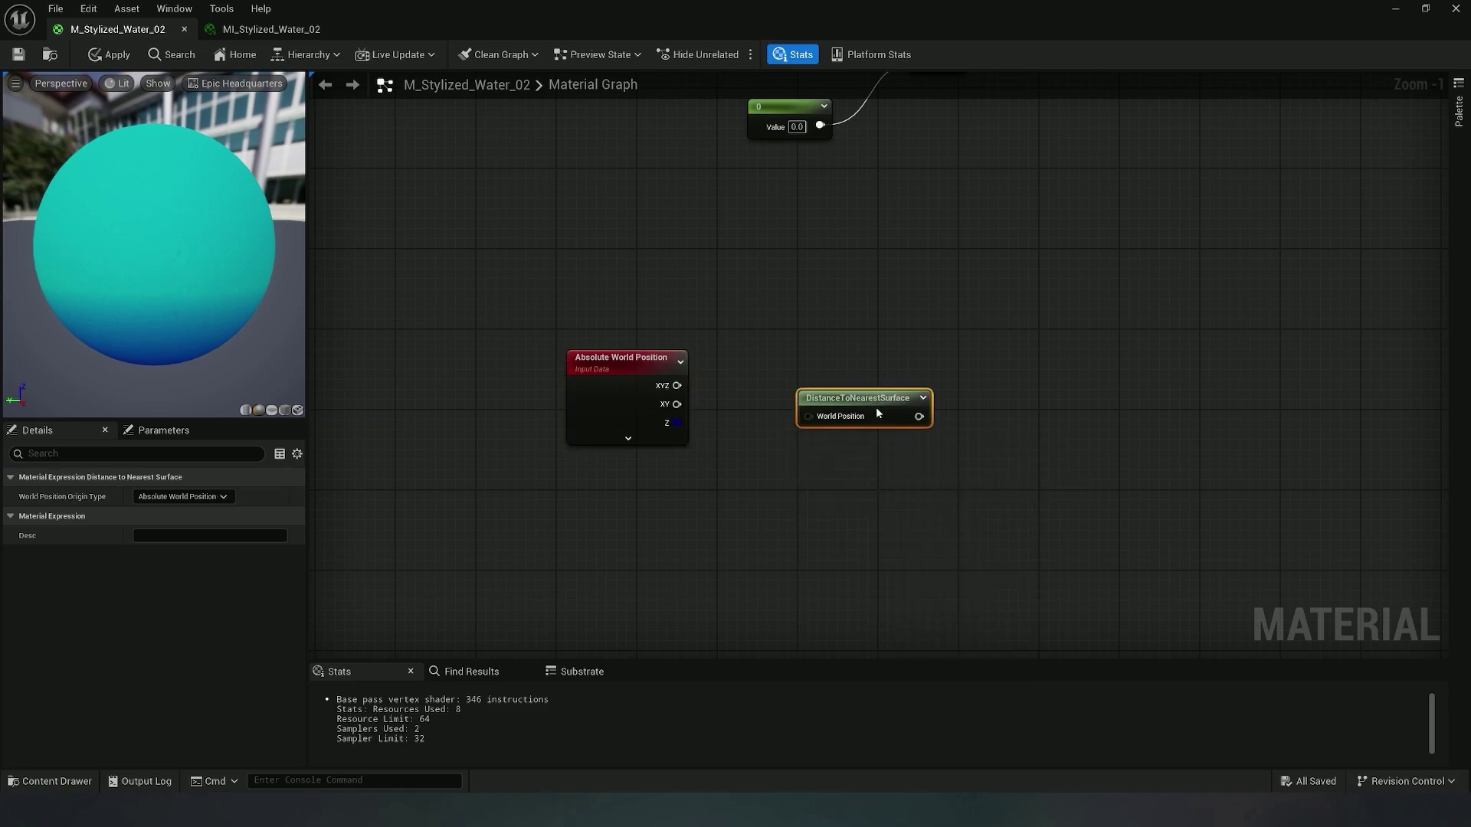
left_click_drag(651, 355, 571, 348)
left_click_drag(864, 403, 794, 363)
left_click_drag(606, 376, 729, 377)
left_click(807, 400)
right_click_drag(807, 399, 753, 443)
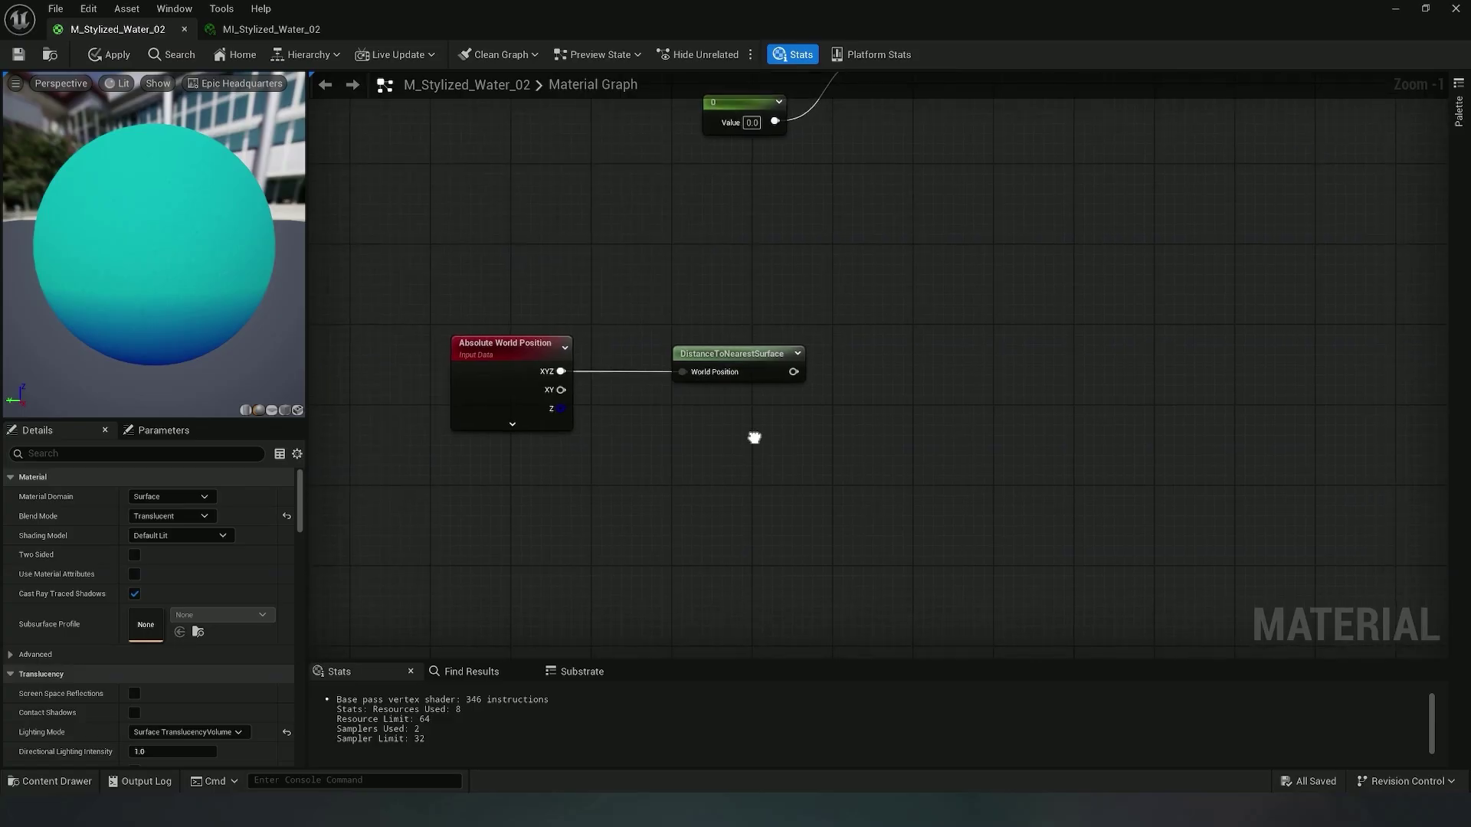
Add a Divide node and connect the DistanceToNearestSurface output to its A input
right_click(841, 370)
type("div")
left_click(925, 407)
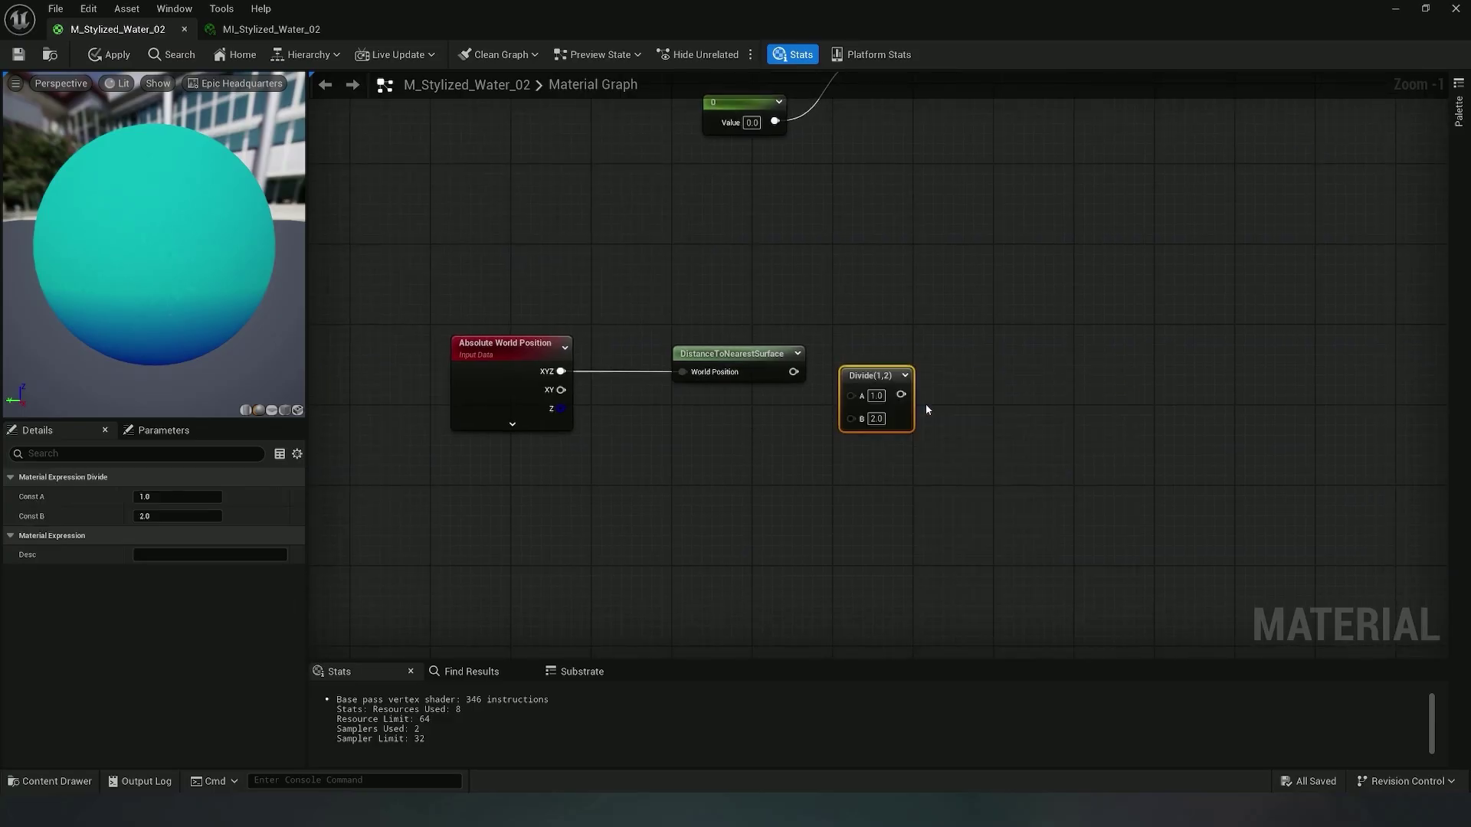
left_click_drag(817, 374, 916, 376)
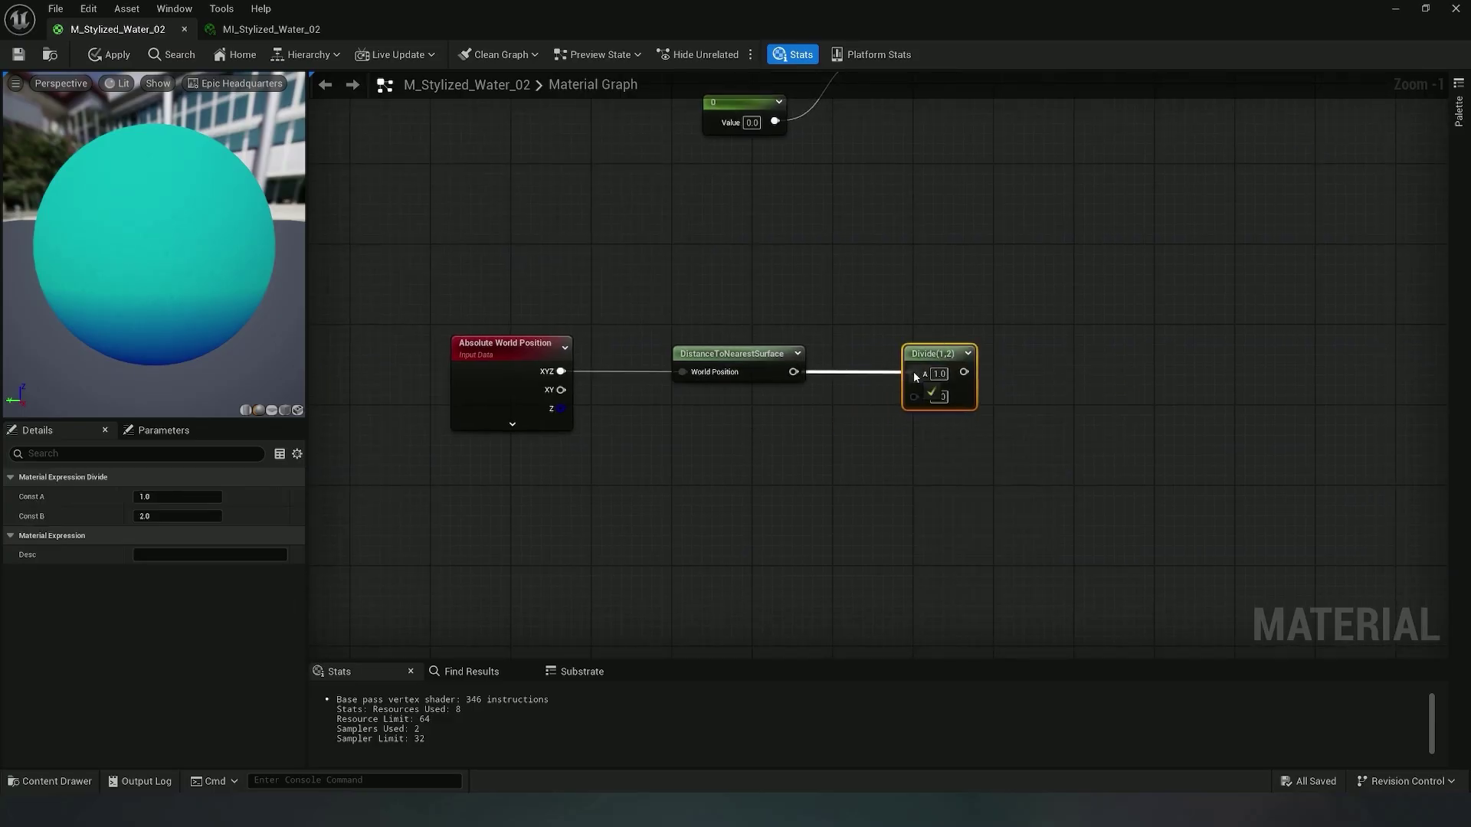
Feed a constant of 20 into the Divide's B input and convert it to a parameter named Coastline
left_click(807, 483)
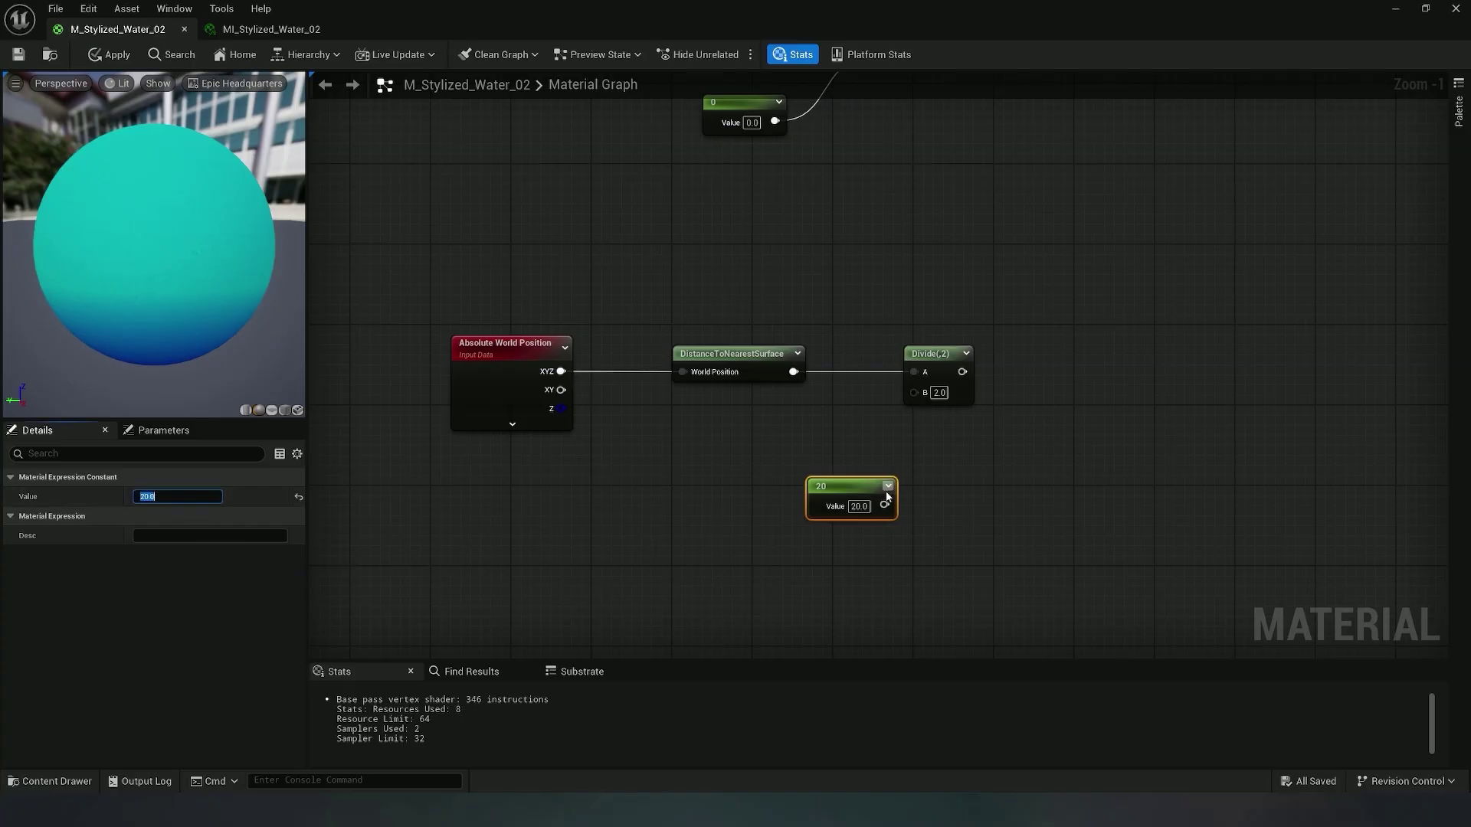
left_click_drag(884, 505, 913, 392)
left_click_drag(838, 484, 814, 472)
right_click(814, 472)
left_click(860, 167)
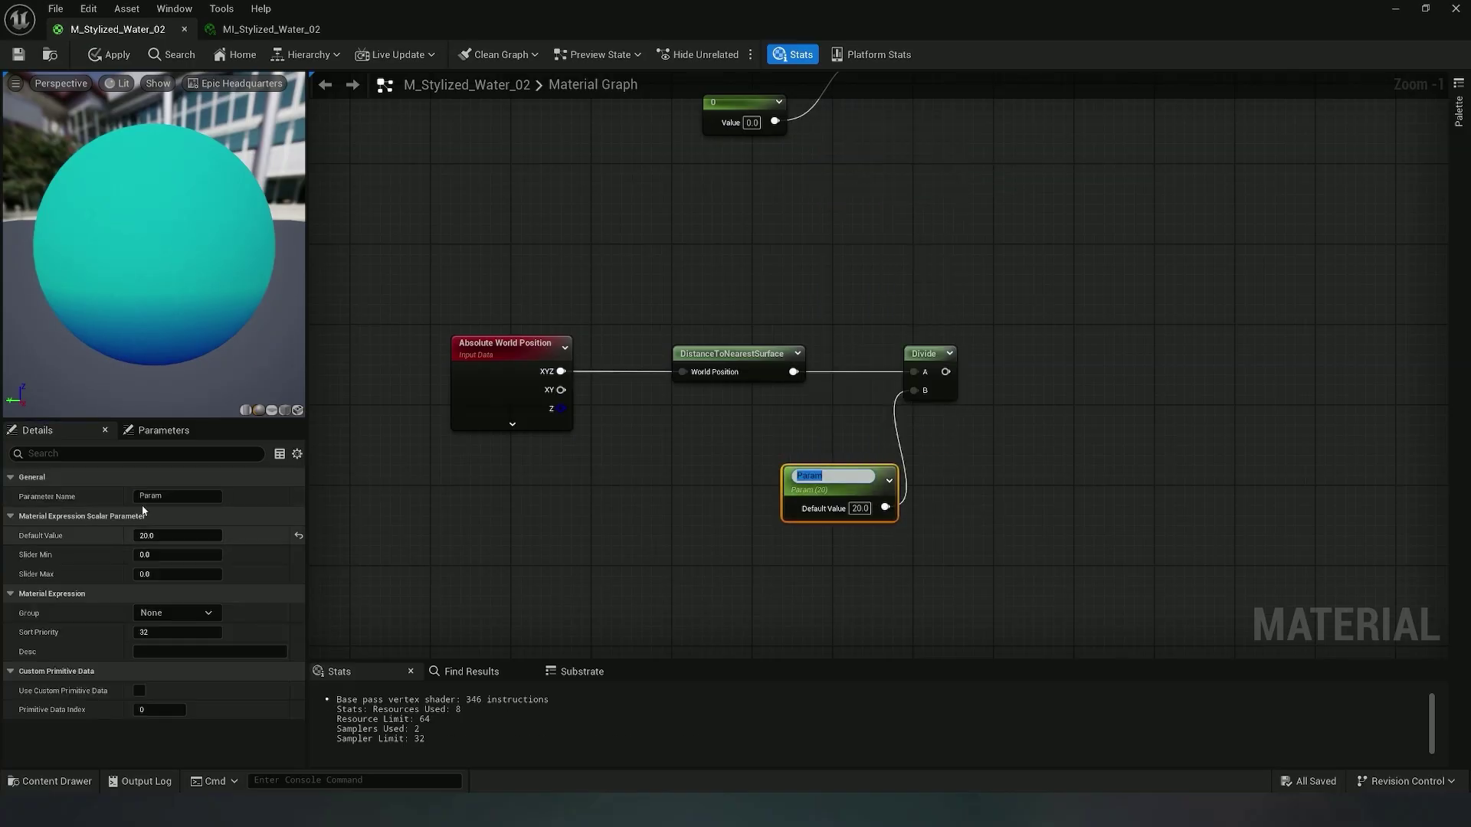
type("Coastline")
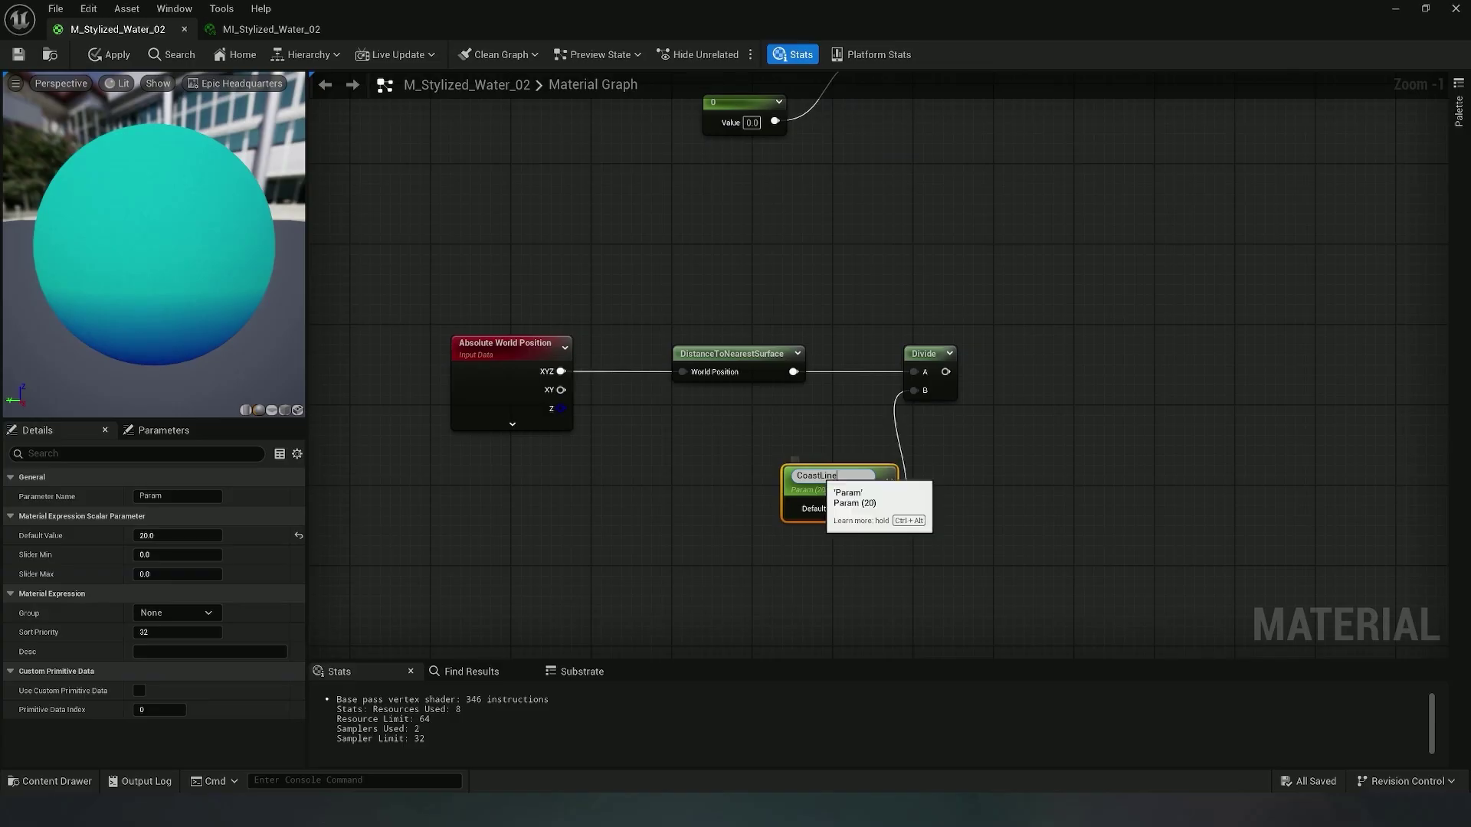
key("Return")
left_click_drag(835, 487, 805, 473)
Add a 1-x node and feed it with the Divide result
right_click_drag(963, 393, 881, 357)
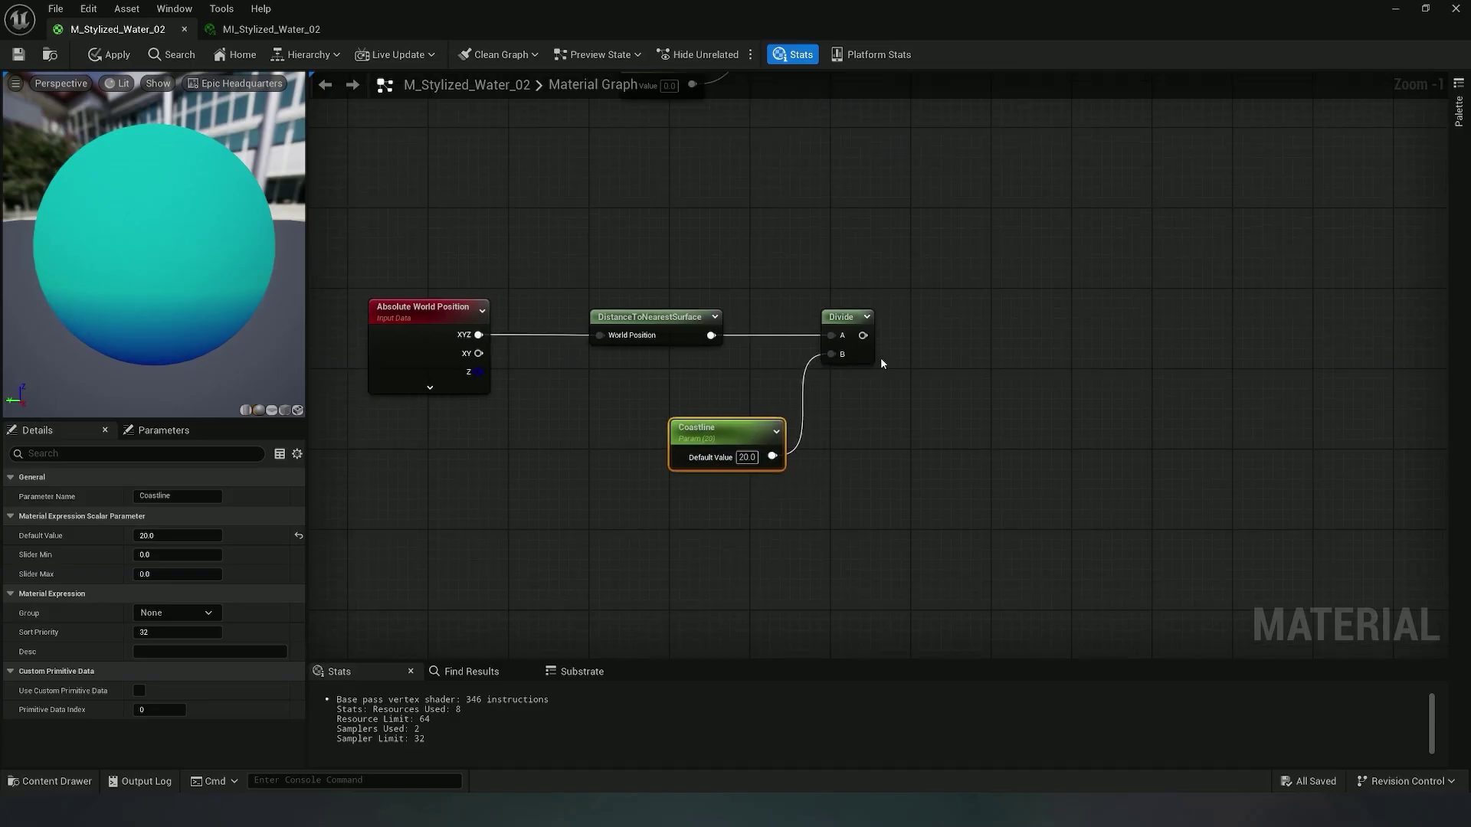
right_click(932, 337)
type("1")
left_click(1008, 450)
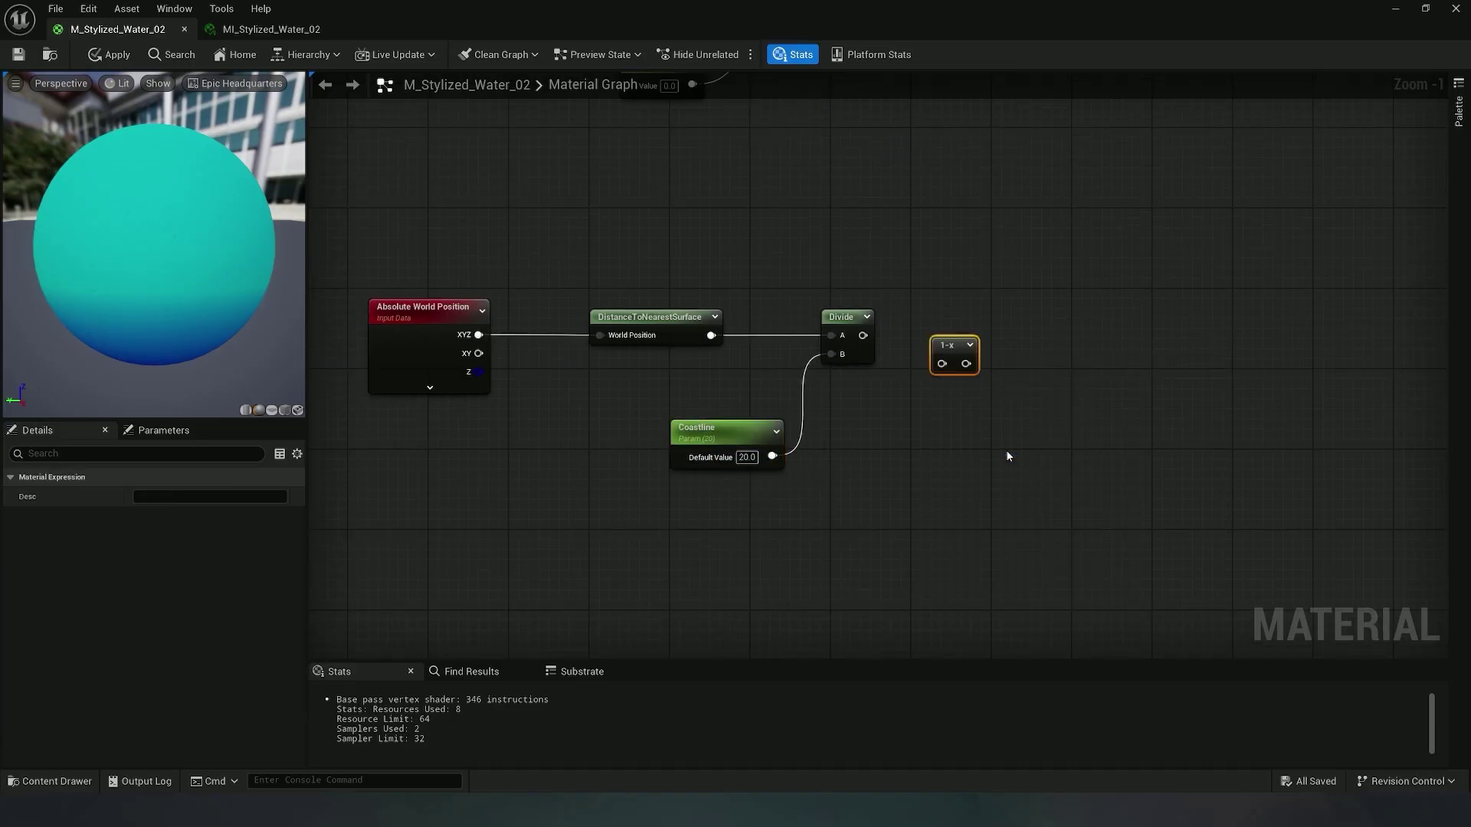
left_click_drag(864, 335, 960, 327)
Create an Add node and connect the 1-x output to its A input
right_click_drag(983, 366, 905, 340)
right_click(983, 343)
type("add")
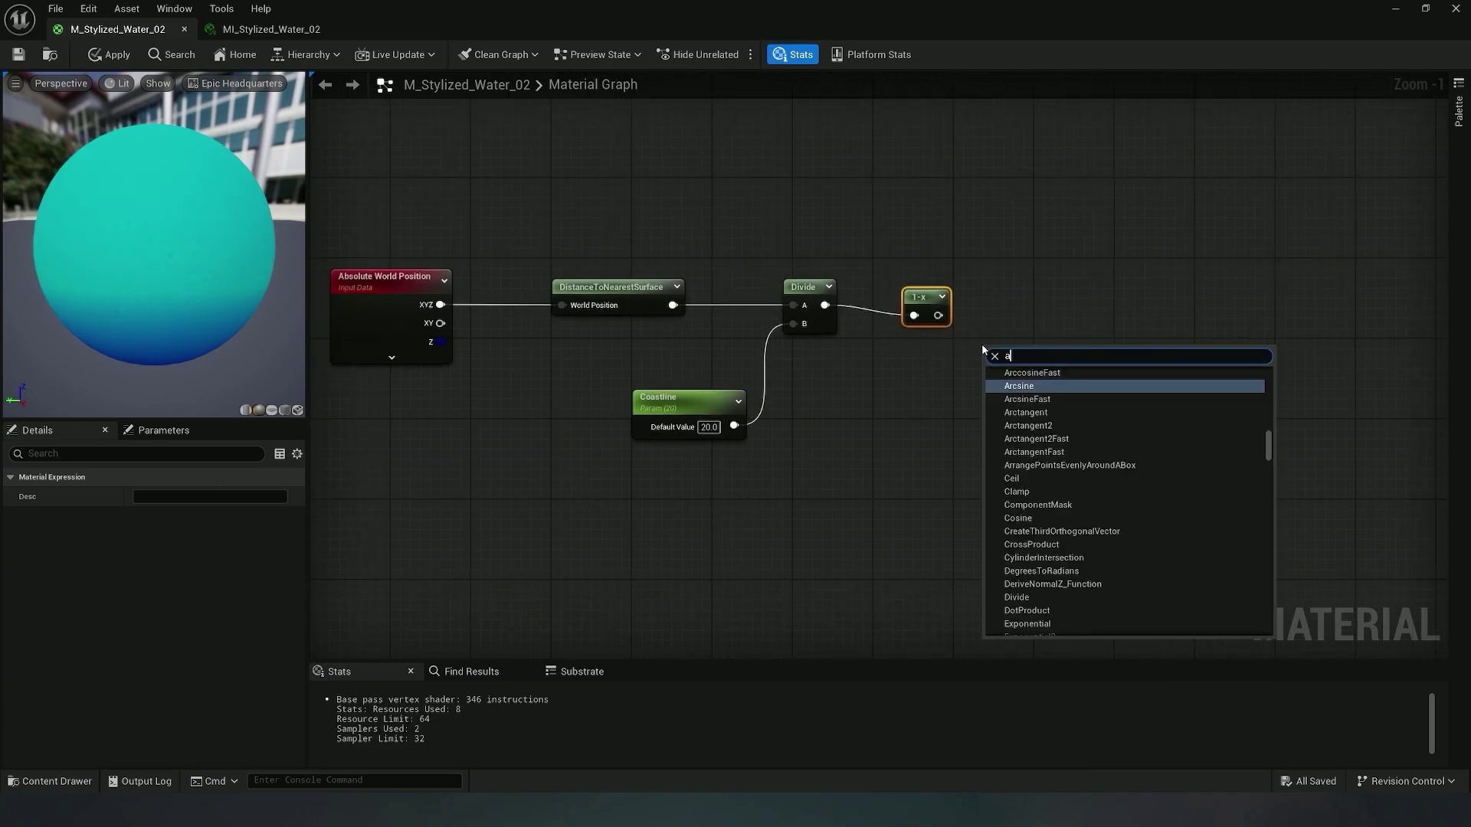
left_click(1013, 426)
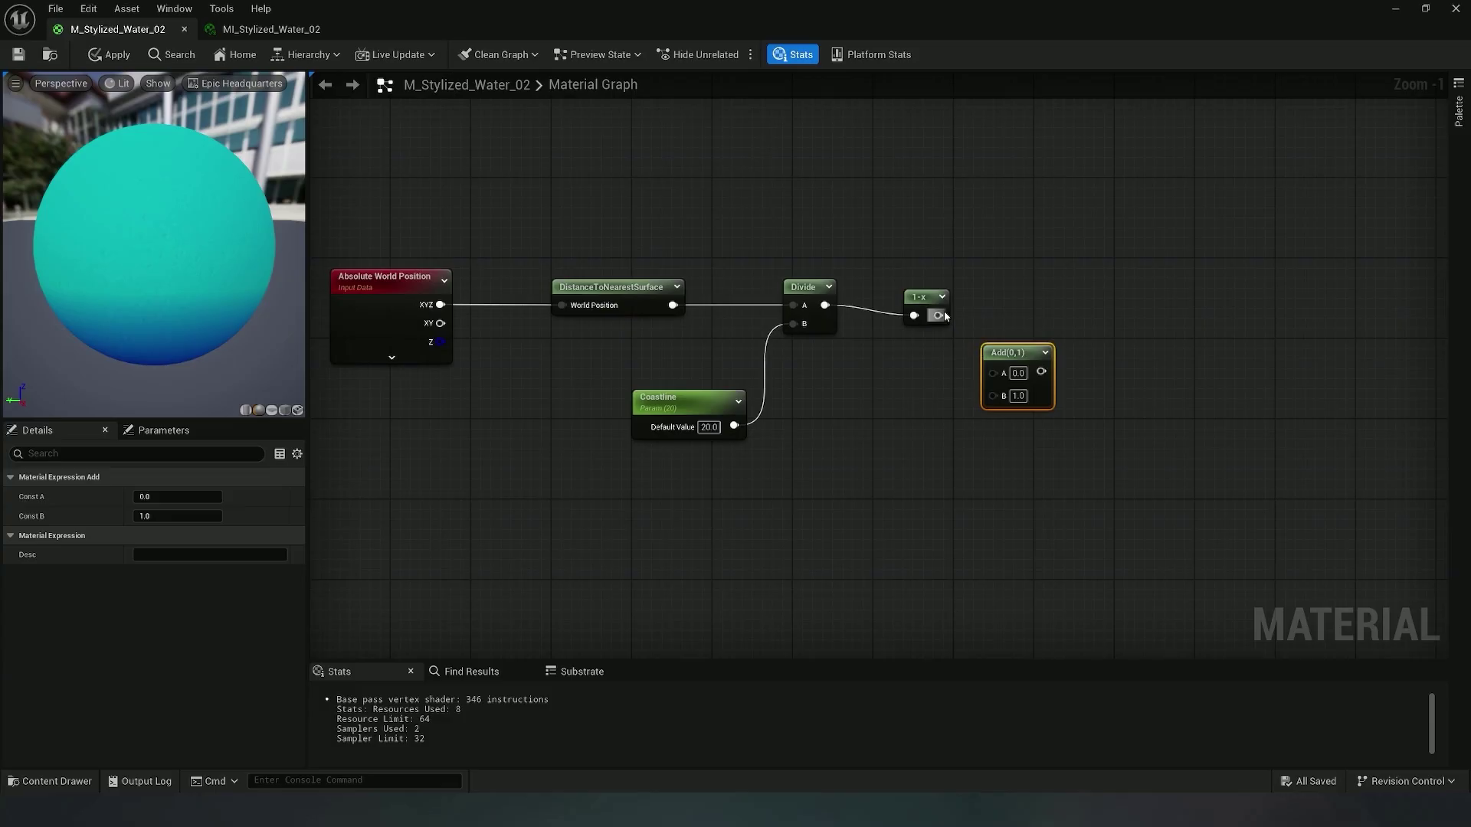
left_click_drag(938, 316, 1013, 306)
Place a Multiply node feeding the Add's B input and align the 1-x and Add nodes with the Divide
left_click(898, 435)
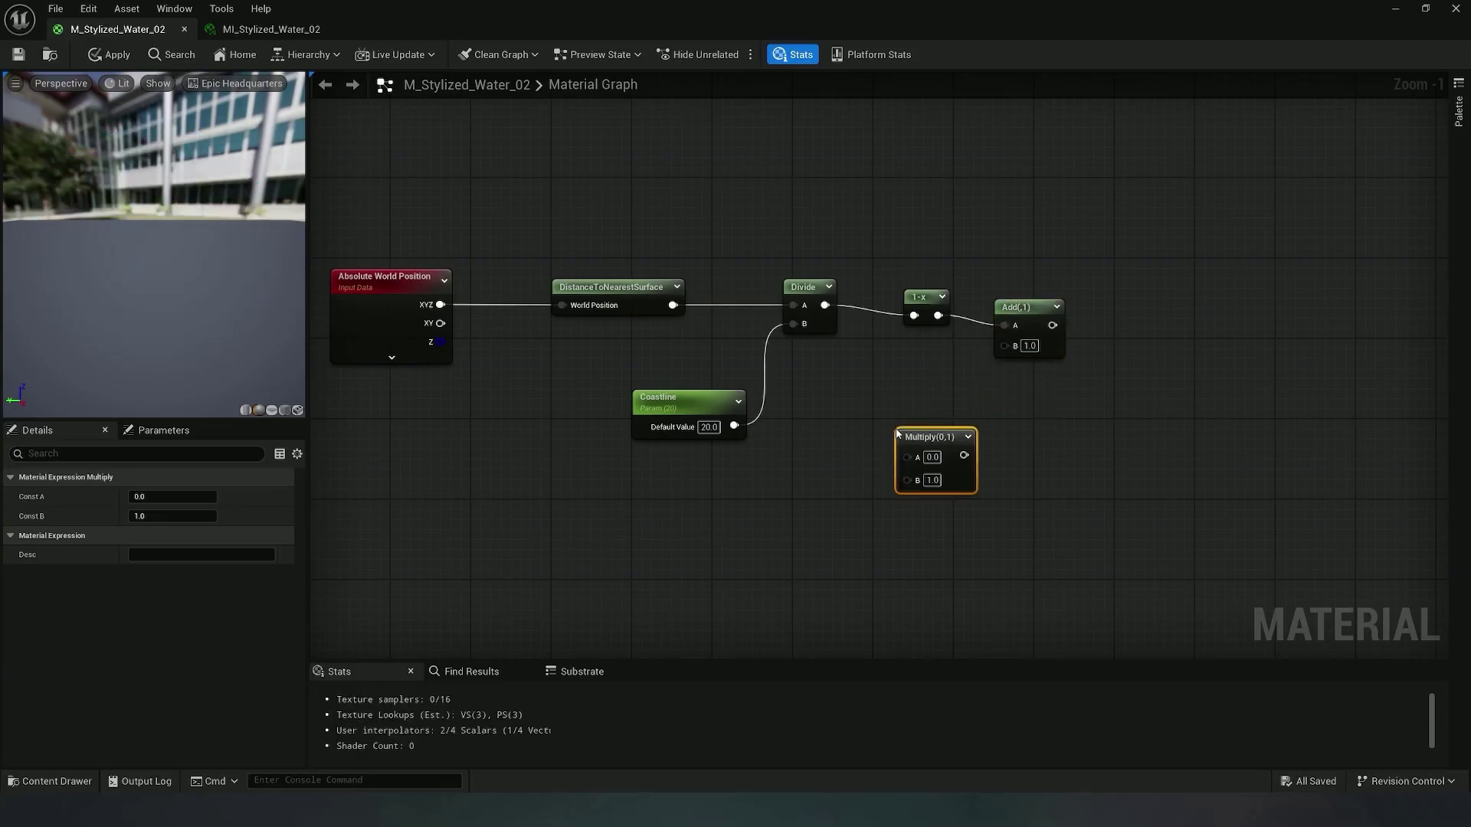
left_click_drag(964, 455, 991, 442)
left_click_drag(1006, 349, 1030, 300)
left_click(942, 301)
left_click(1024, 297)
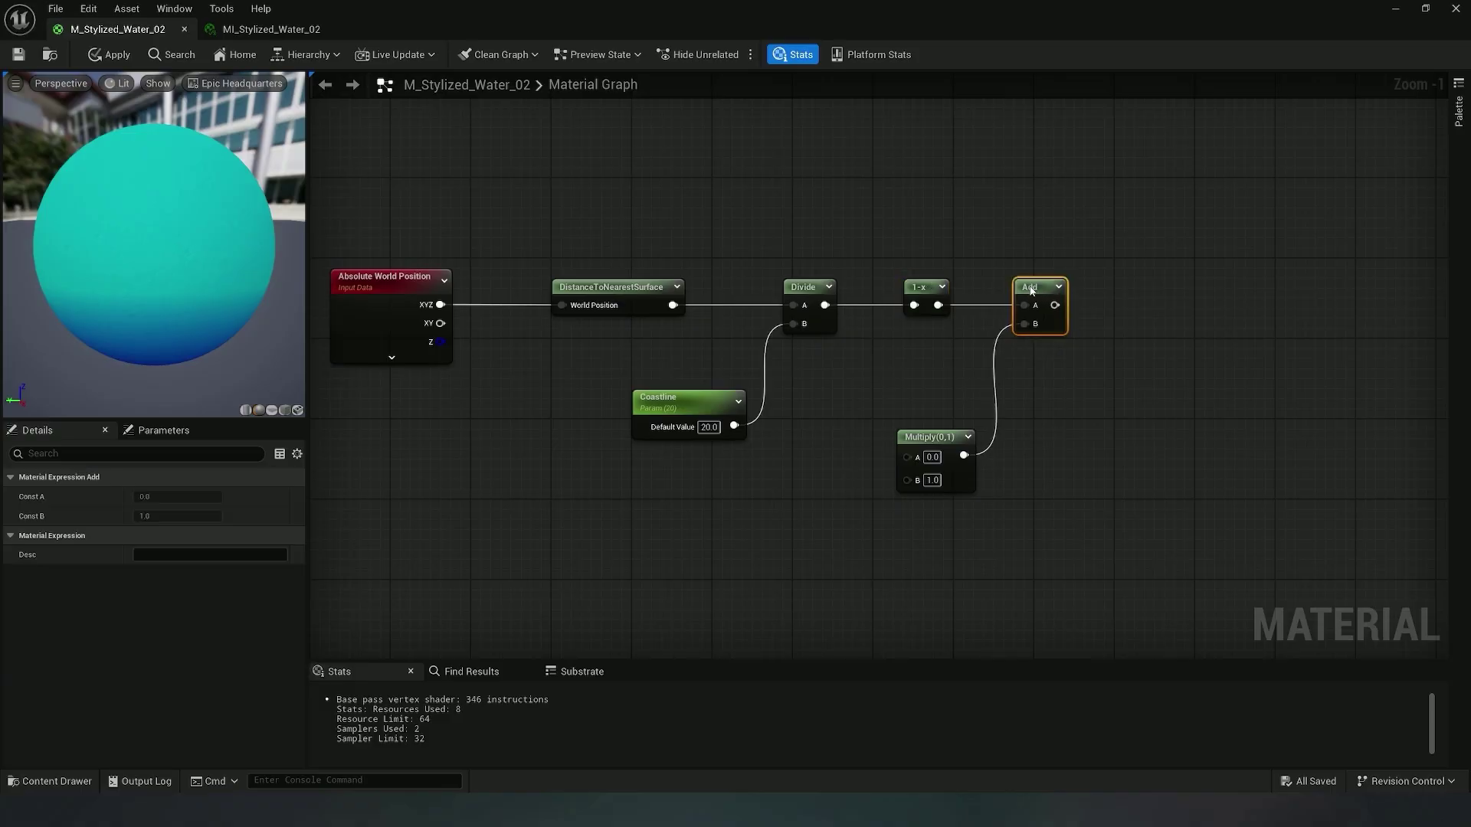
Duplicate the Add and Multiply pair and connect the first Add's output to the copy's A input
right_click_drag(927, 388, 655, 375)
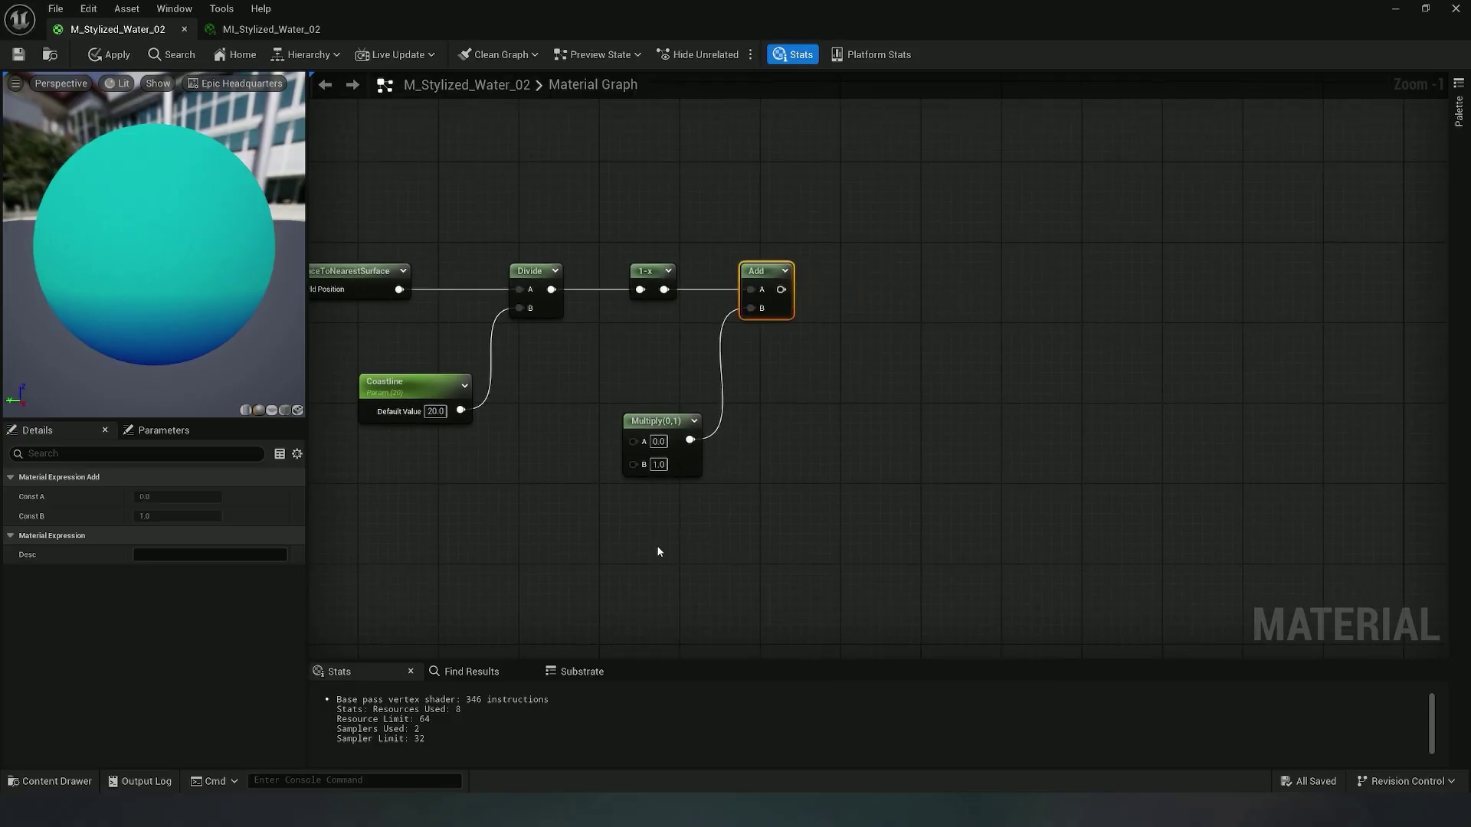
left_click_drag(658, 552, 882, 320)
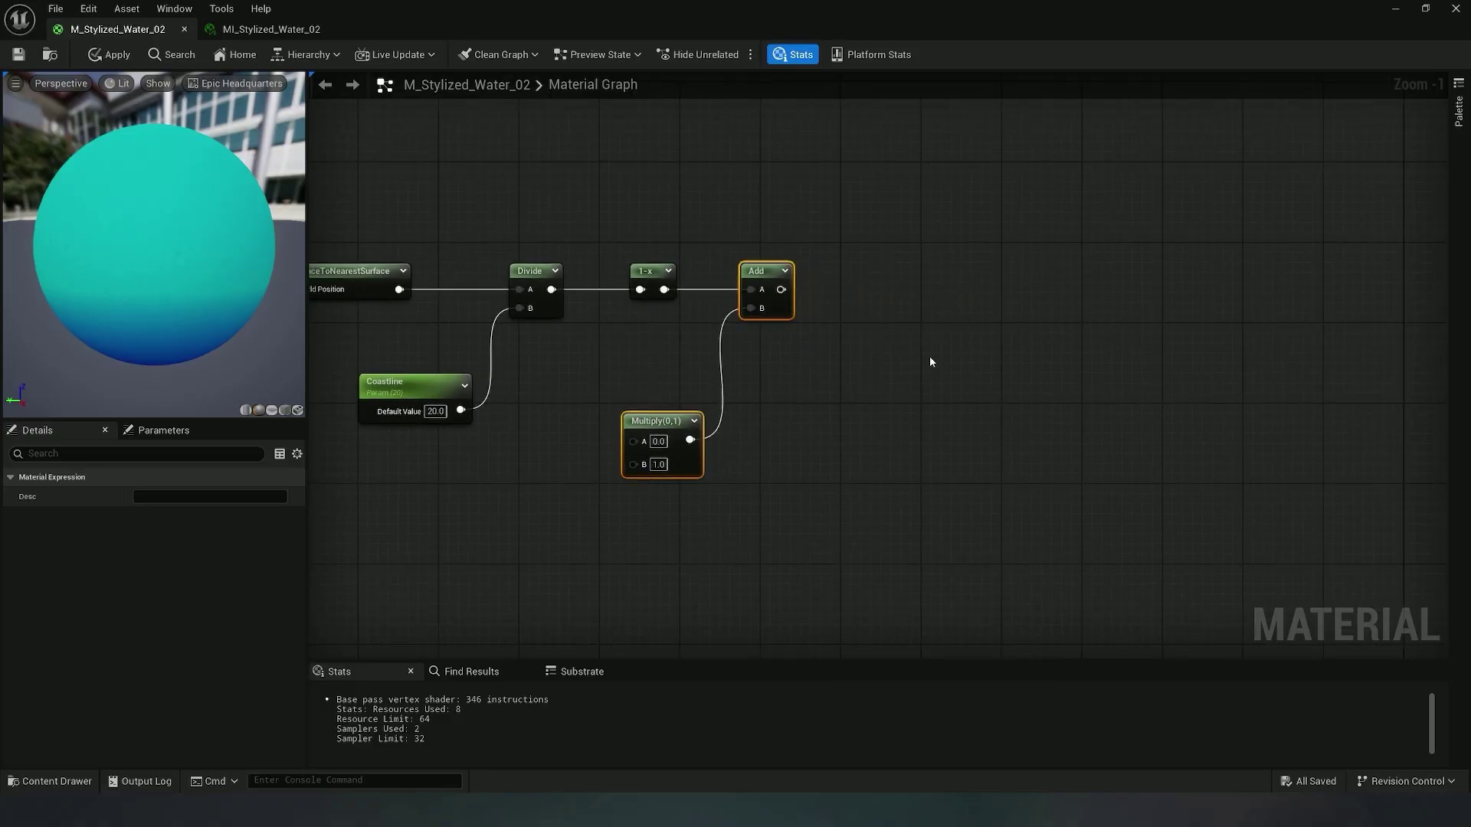
key("ctrl+c")
key("ctrl+v")
left_click_drag(780, 290, 963, 299)
Set the B constant to 2 on the first Multiply node and to 3 on the duplicated one
left_click(660, 423)
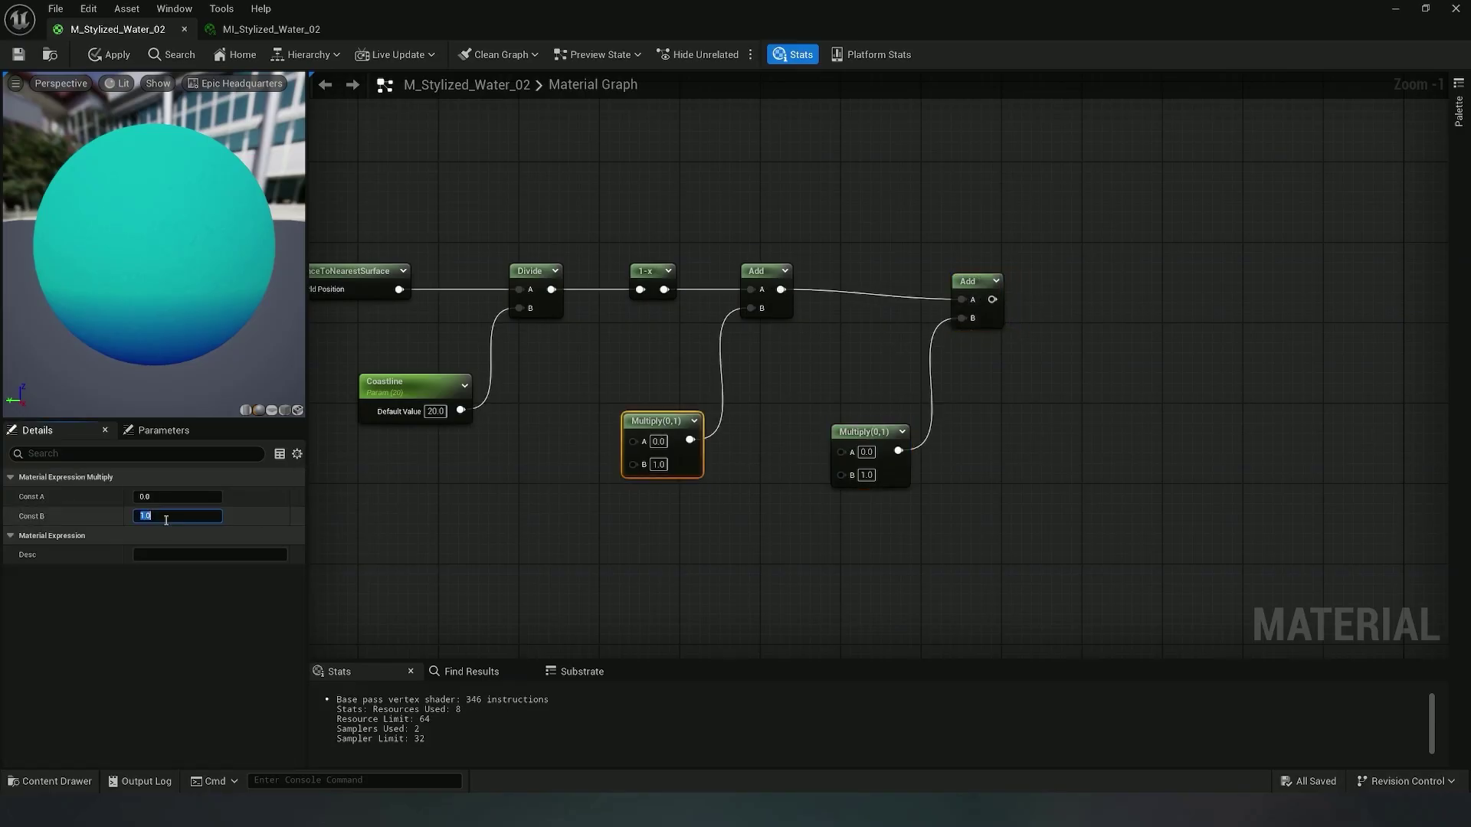
type("2")
key("Return")
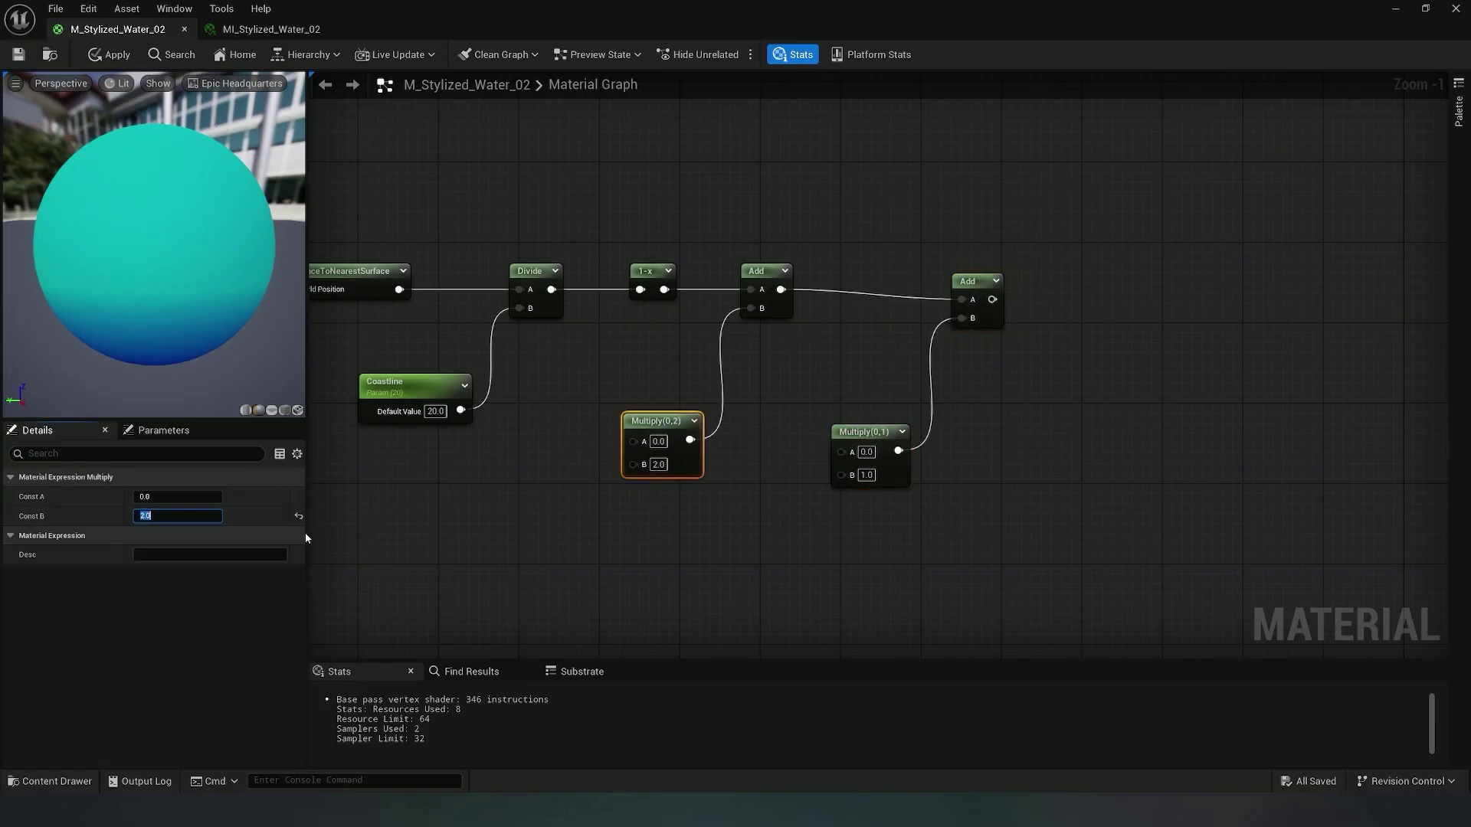
left_click(864, 431)
left_click(180, 517)
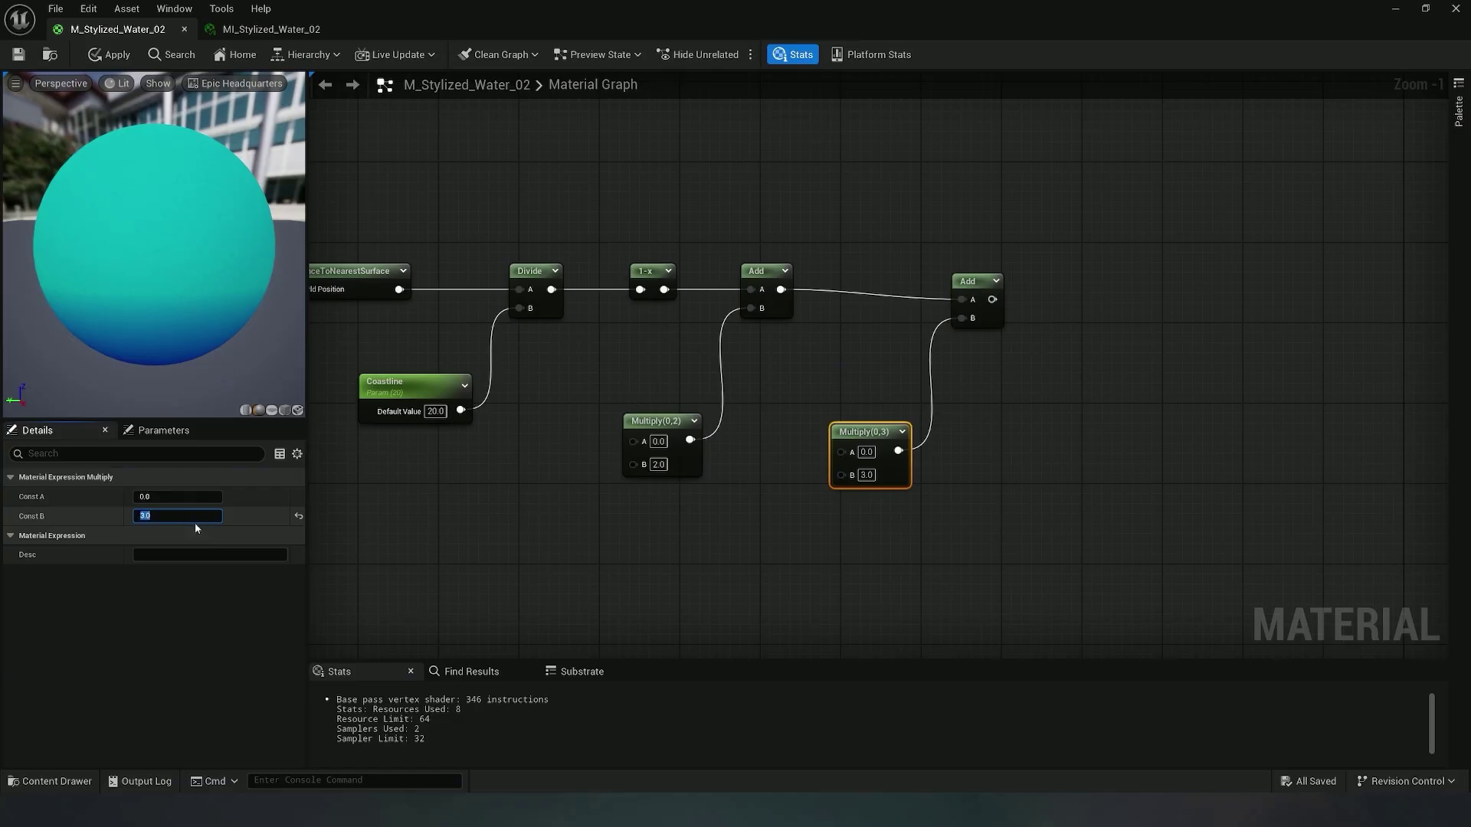
Line up the duplicated Add and Multiply nodes with the first pair
left_click(786, 458)
left_click(893, 467)
left_click_drag(884, 437, 880, 421)
left_click_drag(975, 286, 904, 275)
Add a Multiply node after the second Add and connect that Add's output to its A input
right_click_drag(779, 398, 1063, 362)
right_click_drag(1313, 319, 1132, 346)
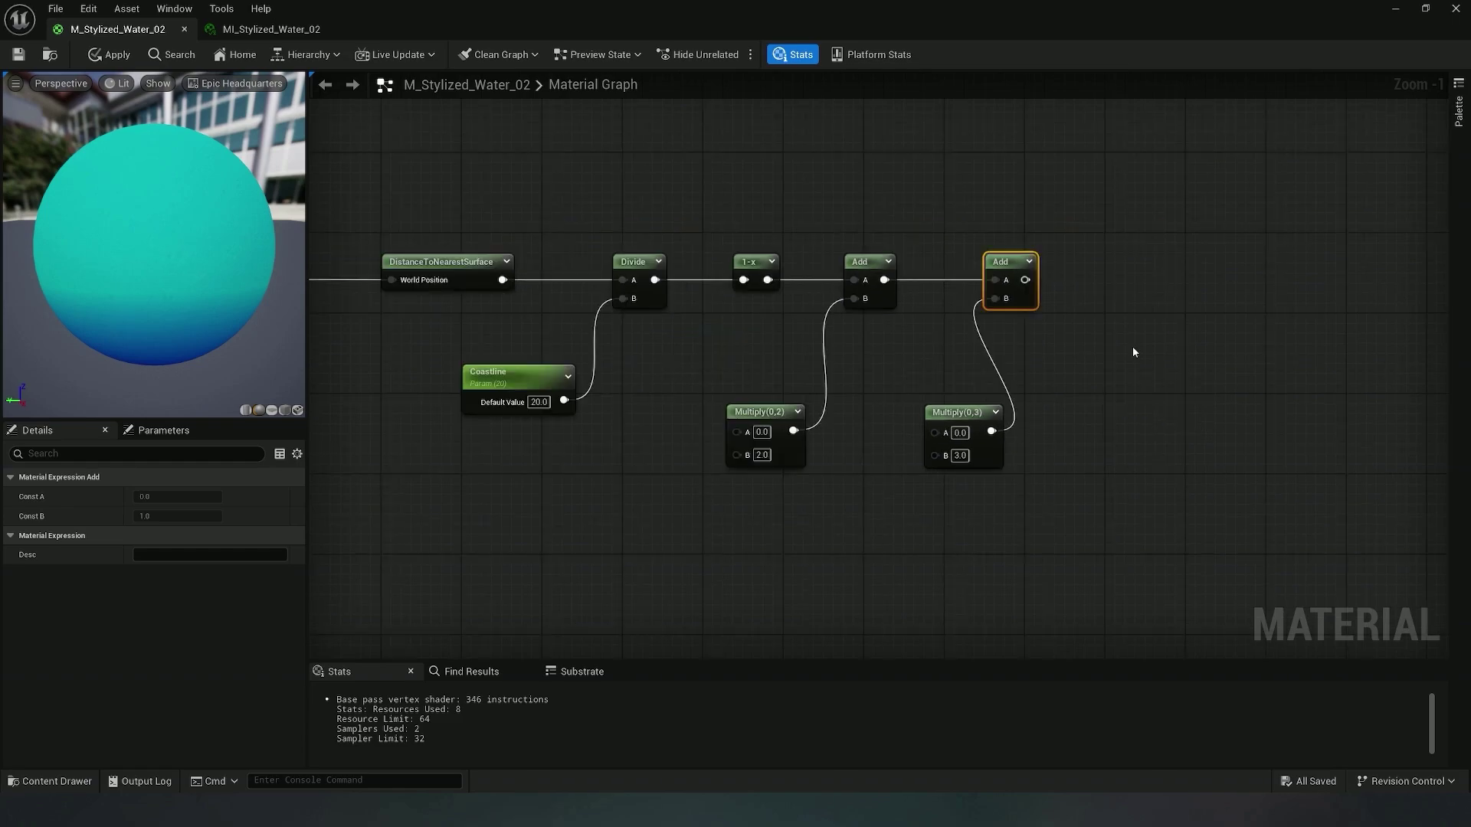
key("m")
left_click(1132, 346)
left_click_drag(1153, 354, 1136, 281)
left_click_drag(1026, 281, 1138, 263)
Add a Saturate node fed by the last Multiply and align it with the end of the chain
right_click_drag(1116, 378, 702, 369)
right_click(864, 346)
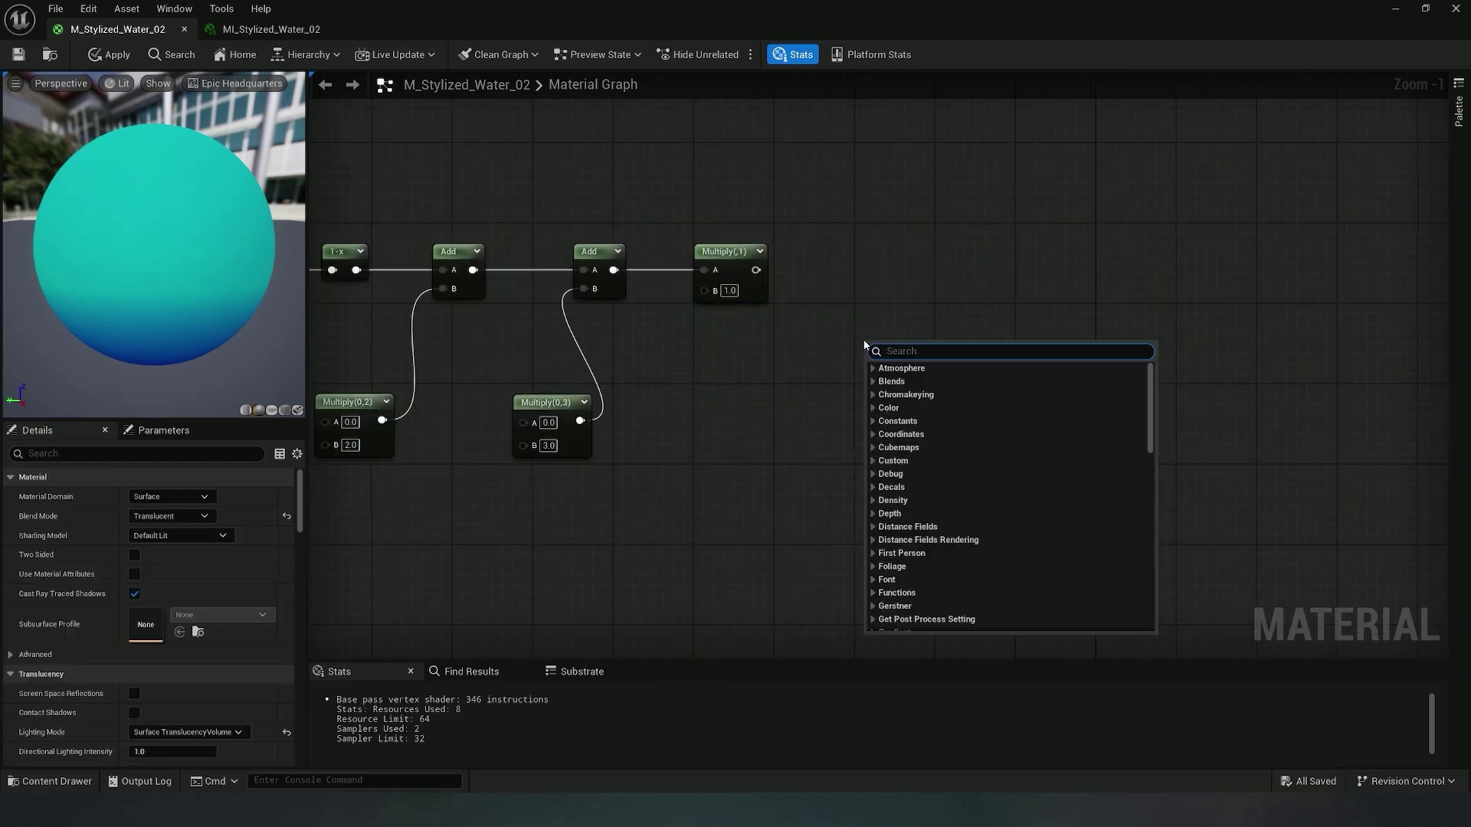
type("sat")
key("Return")
left_click_drag(888, 337, 888, 272)
left_click_drag(753, 272, 876, 289)
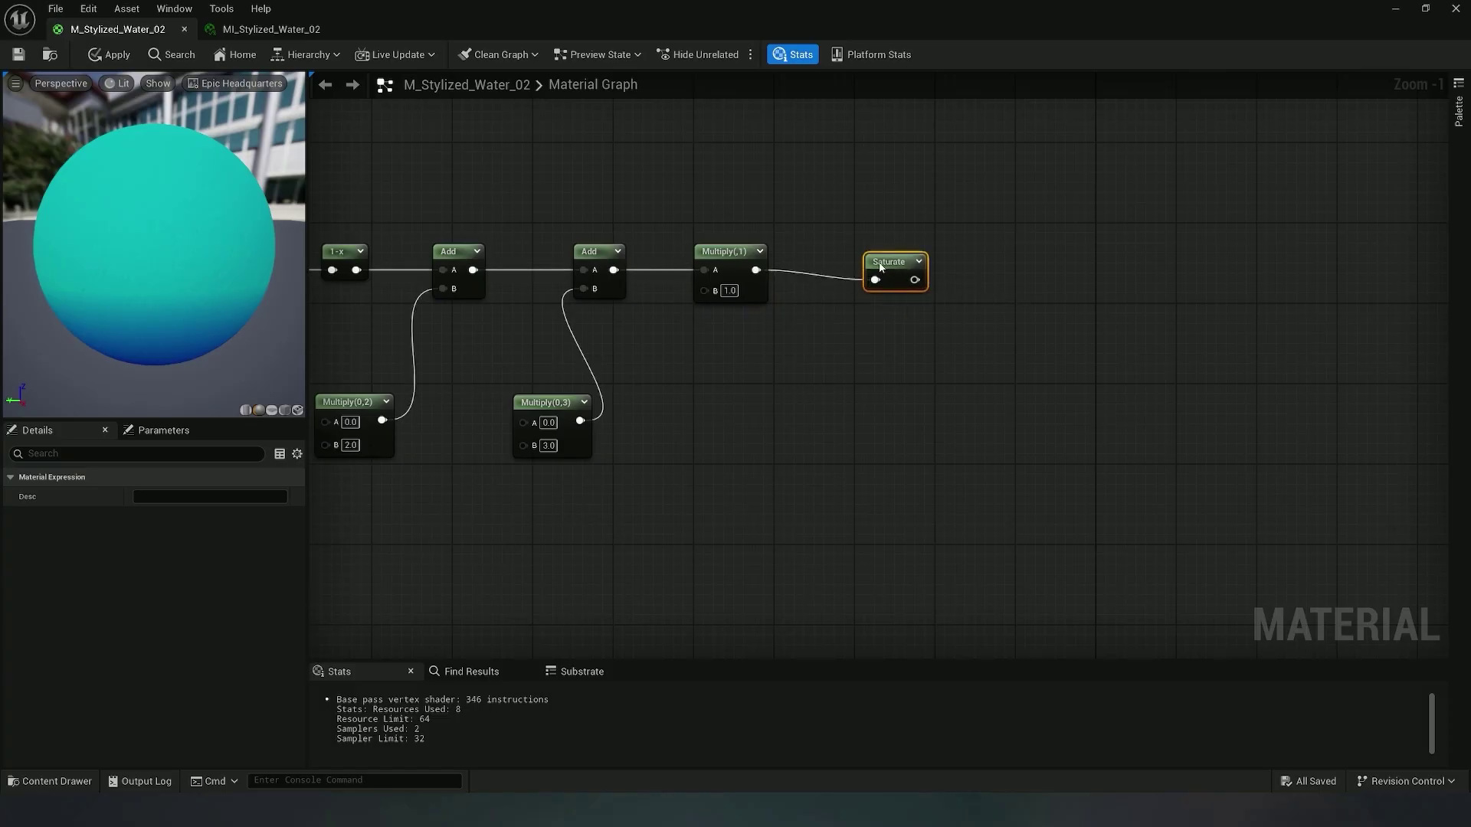
scroll(1027, 396, "down", 2)
right_click_drag(1026, 392, 1103, 438)
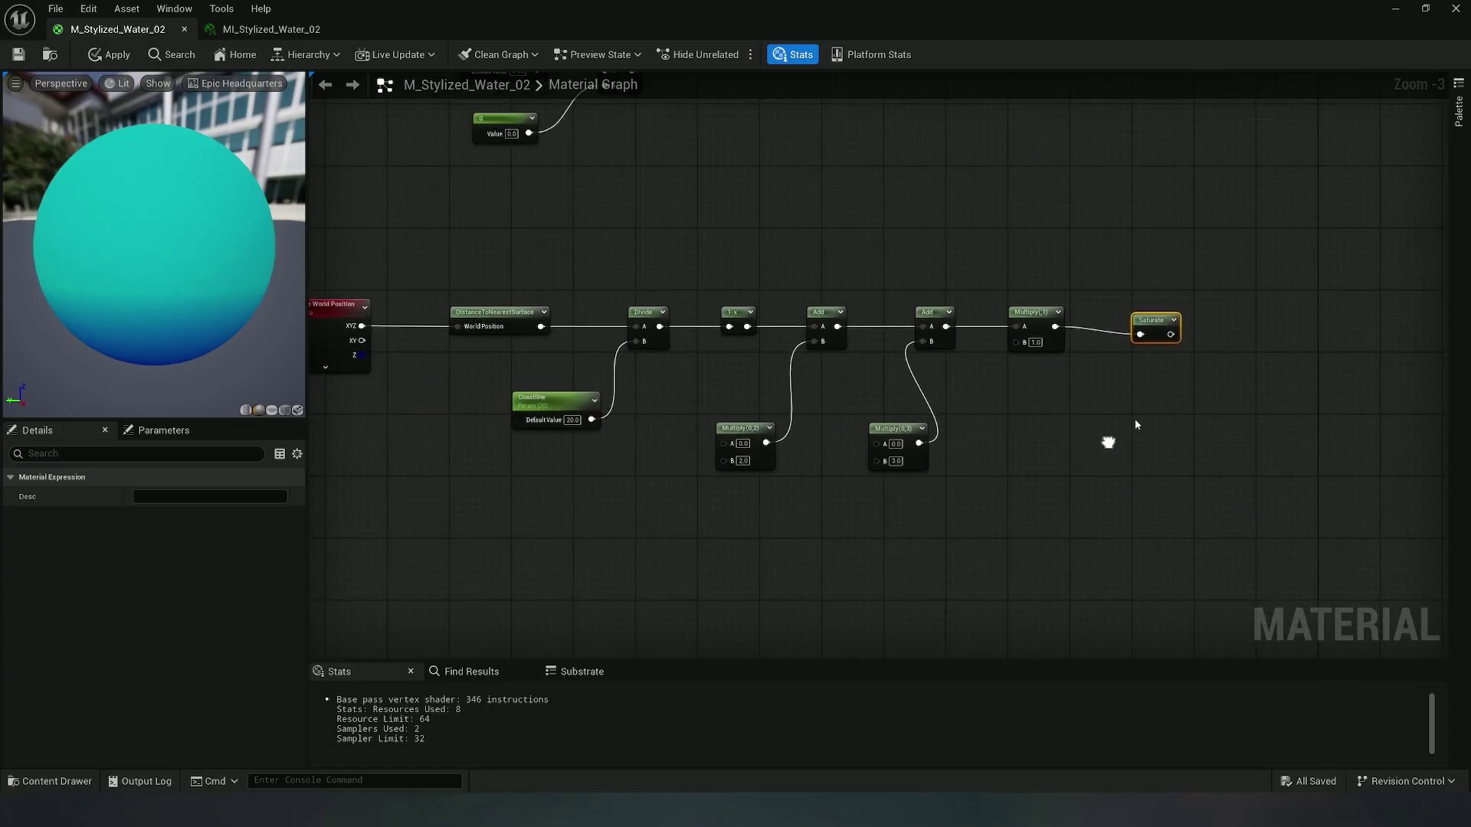
left_click(1155, 311)
left_click_drag(1154, 322, 1155, 314)
Add another Divide node below Coastline, feed its A input from DistanceToNearestSurface, and space out the surrounding nodes
scroll(1158, 376, "down", 2)
right_click_drag(908, 411, 888, 383)
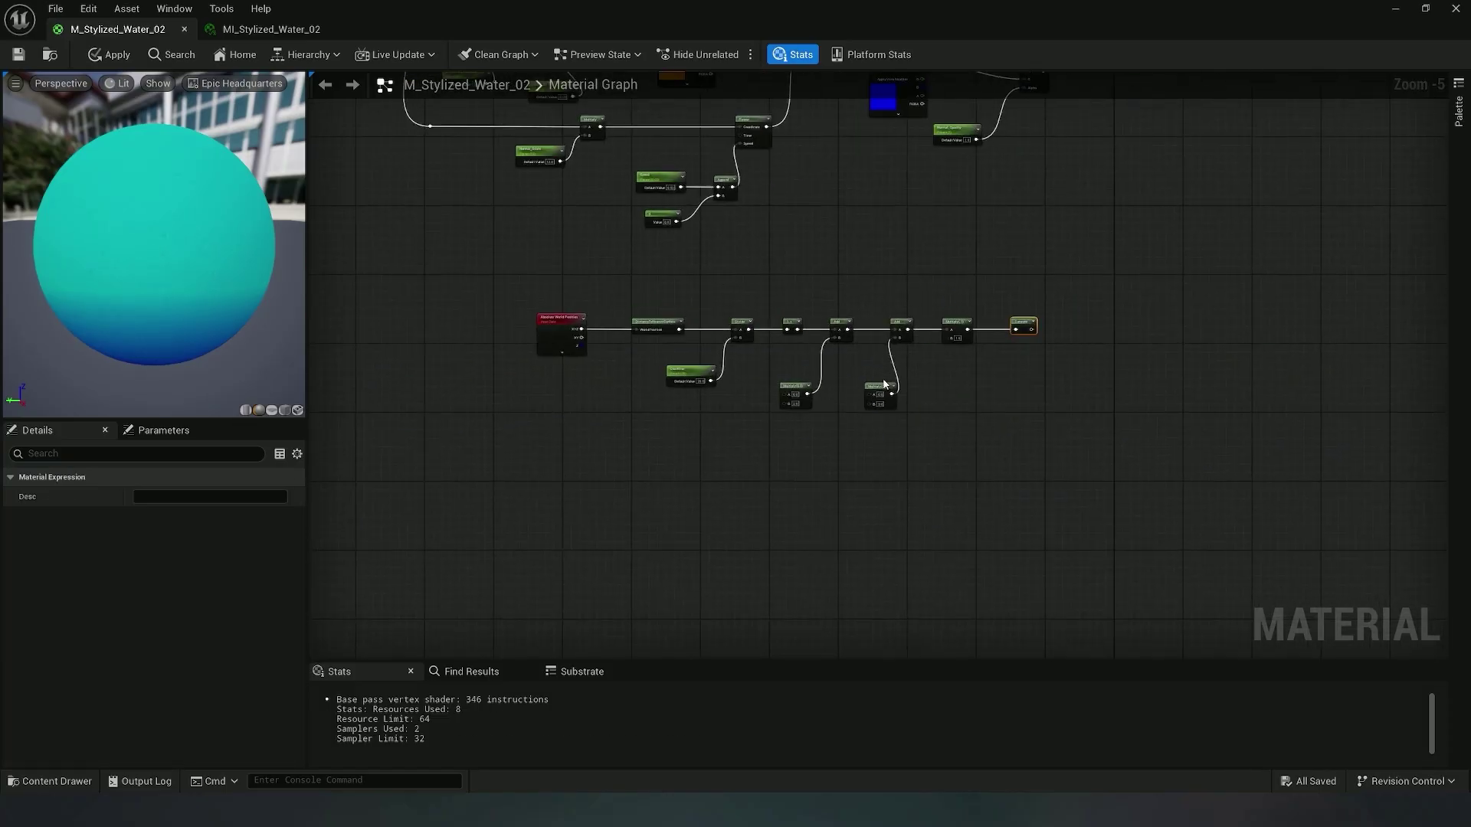
right_click_drag(625, 402, 597, 414)
scroll(596, 414, "up", 4)
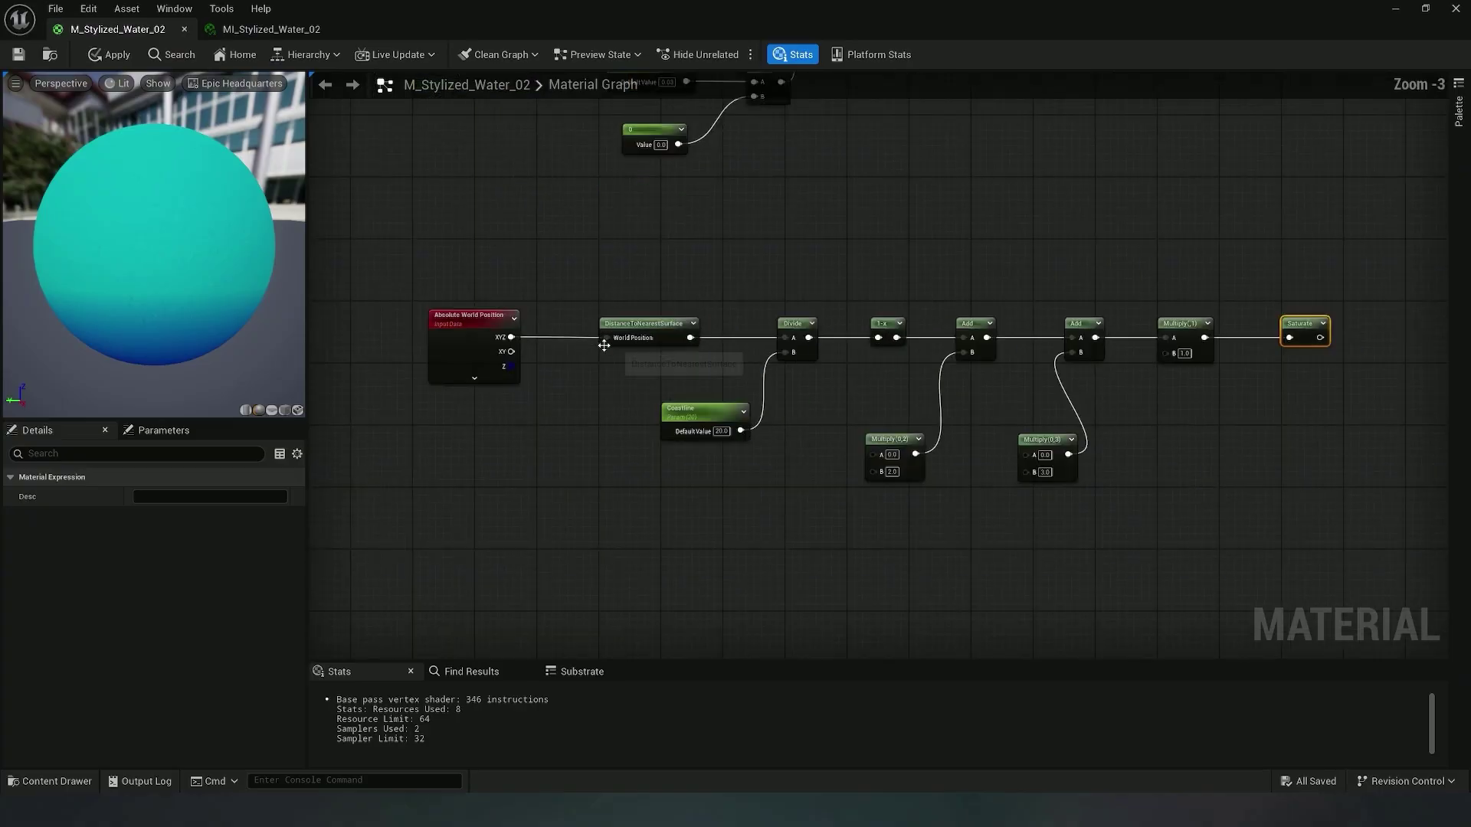
right_click(728, 473)
type("di")
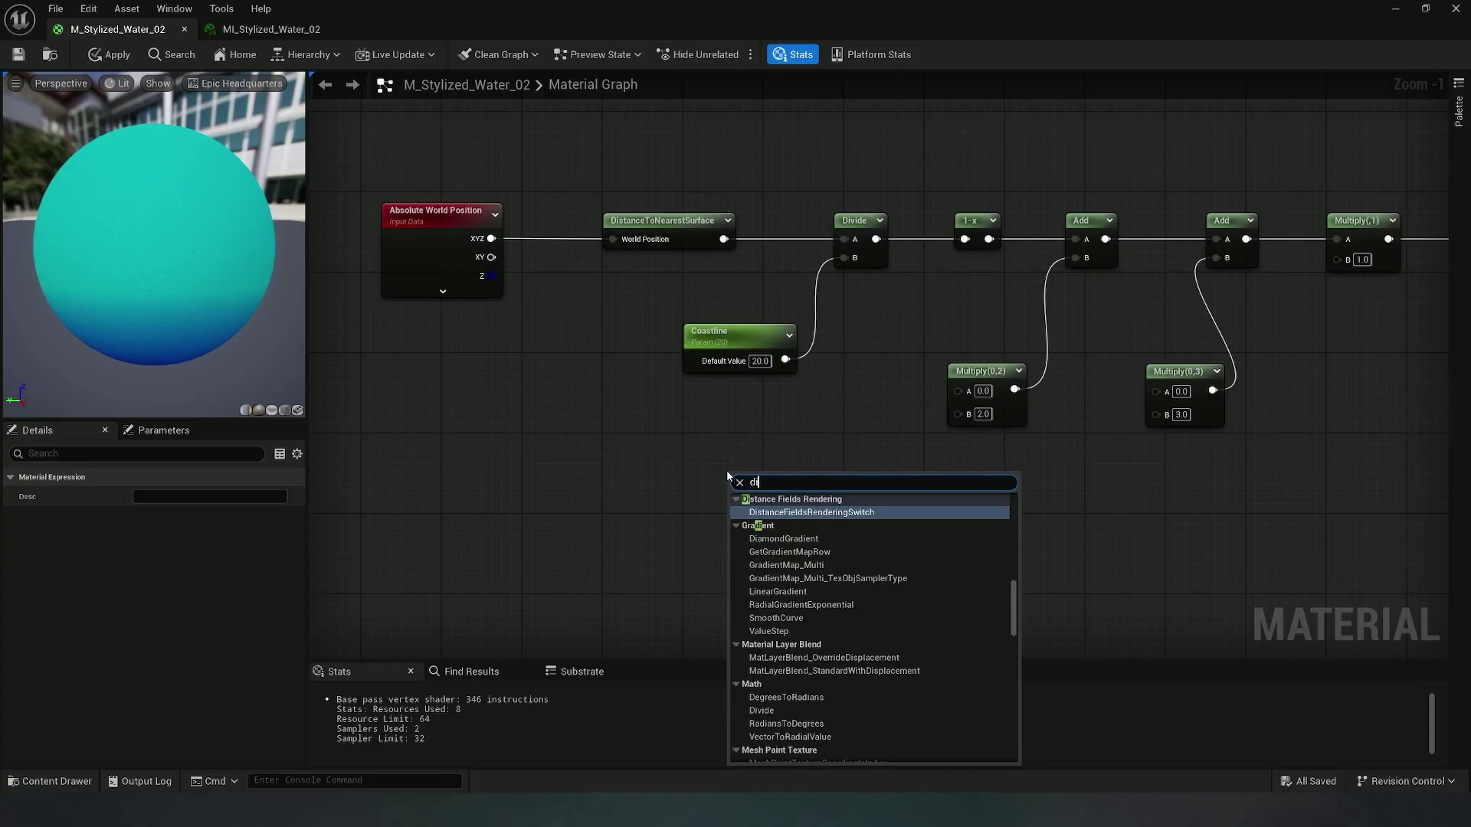
type("v")
left_click(807, 516)
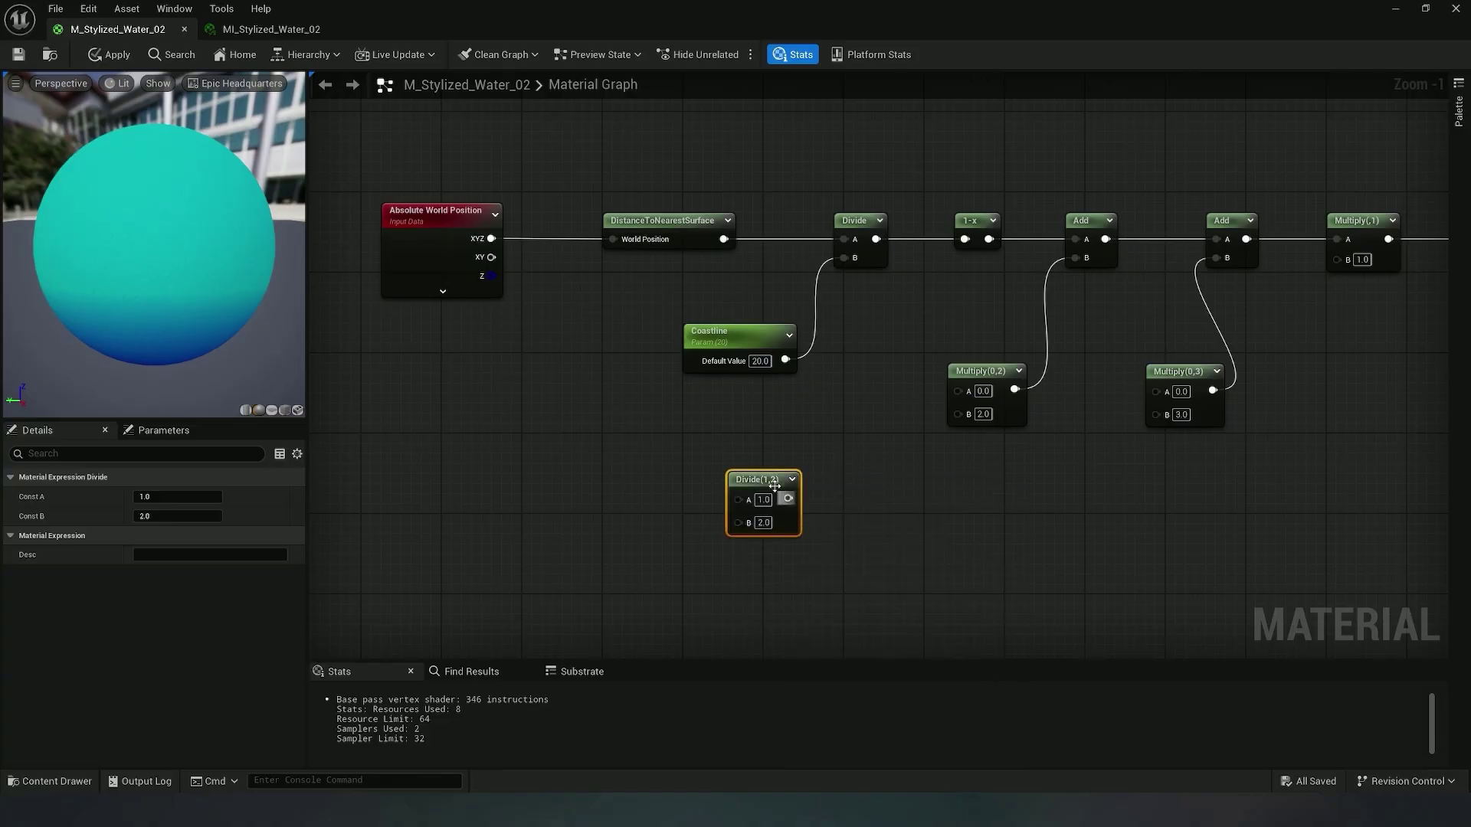
left_click_drag(760, 475, 801, 471)
left_click_drag(724, 239, 776, 521)
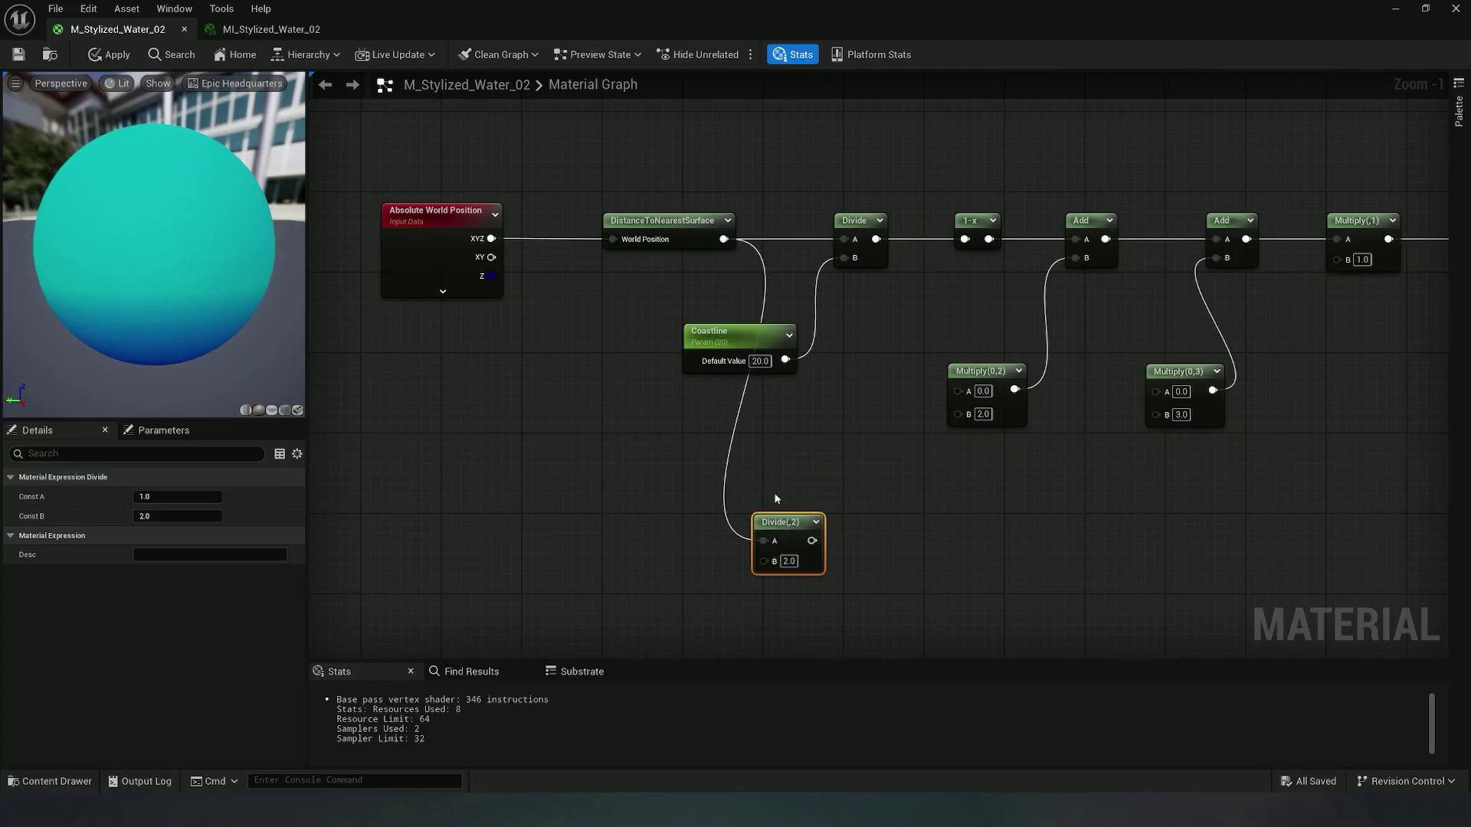
left_click_drag(739, 345, 799, 375)
left_click_drag(672, 227, 622, 229)
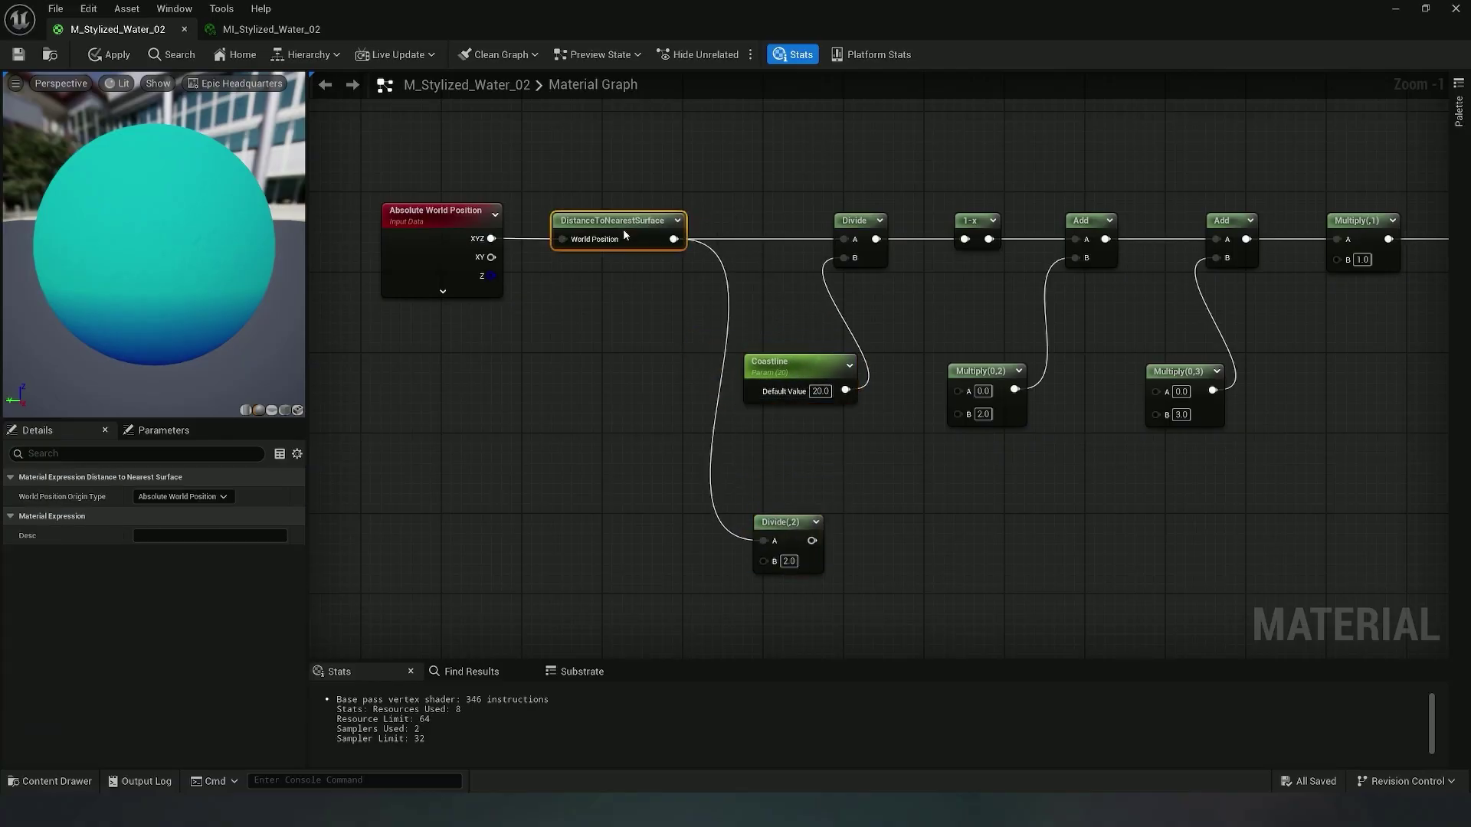
Feed the lower Divide's B input from a new scalar parameter named CoastFoam with a default value of 60
right_click_drag(758, 503, 759, 377)
left_click(648, 427)
left_click_drag(707, 457, 773, 435)
right_click(660, 448)
left_click(689, 146)
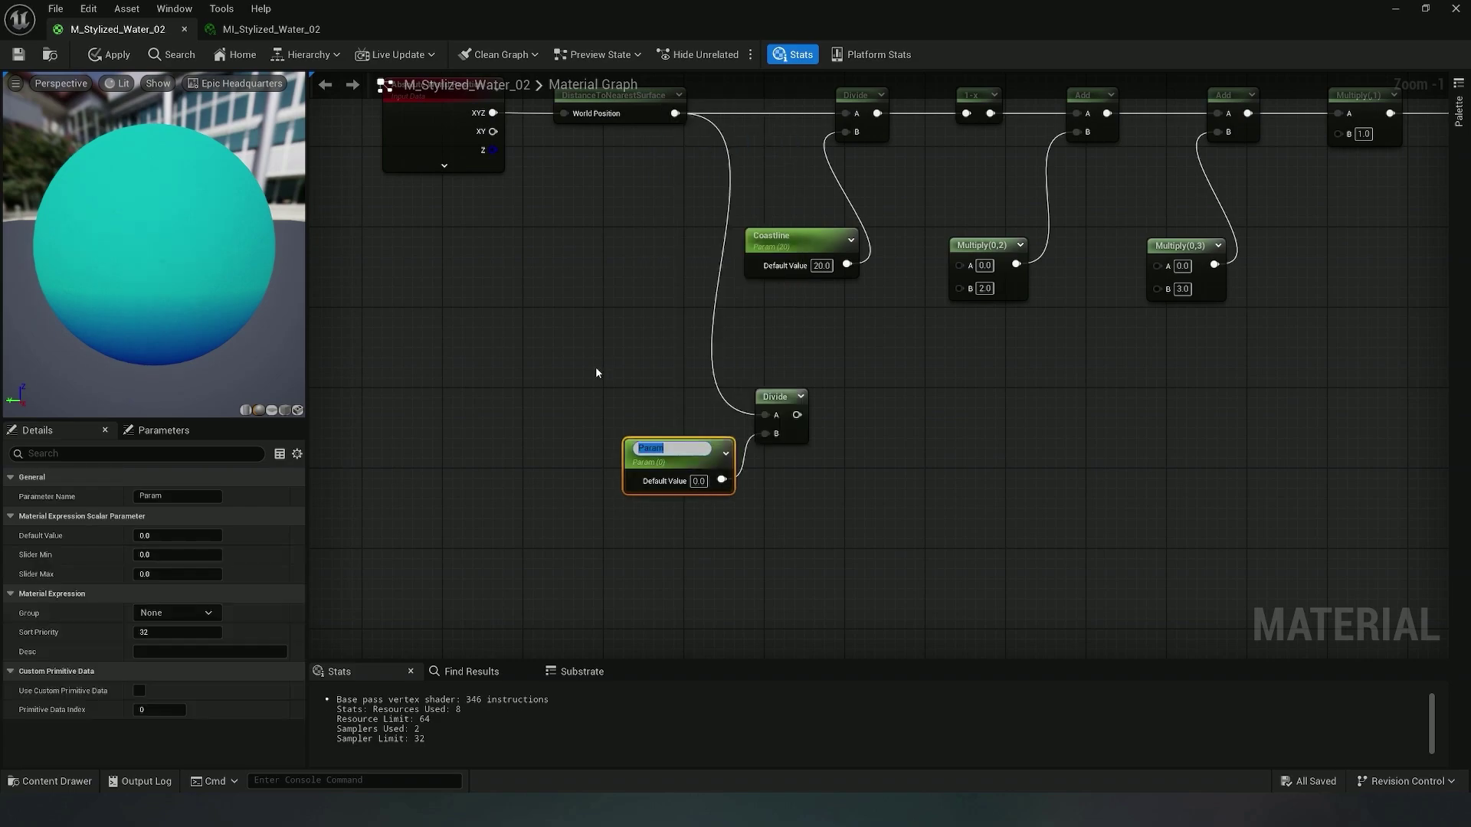
type("CoastFoam")
key("Return")
left_click(167, 536)
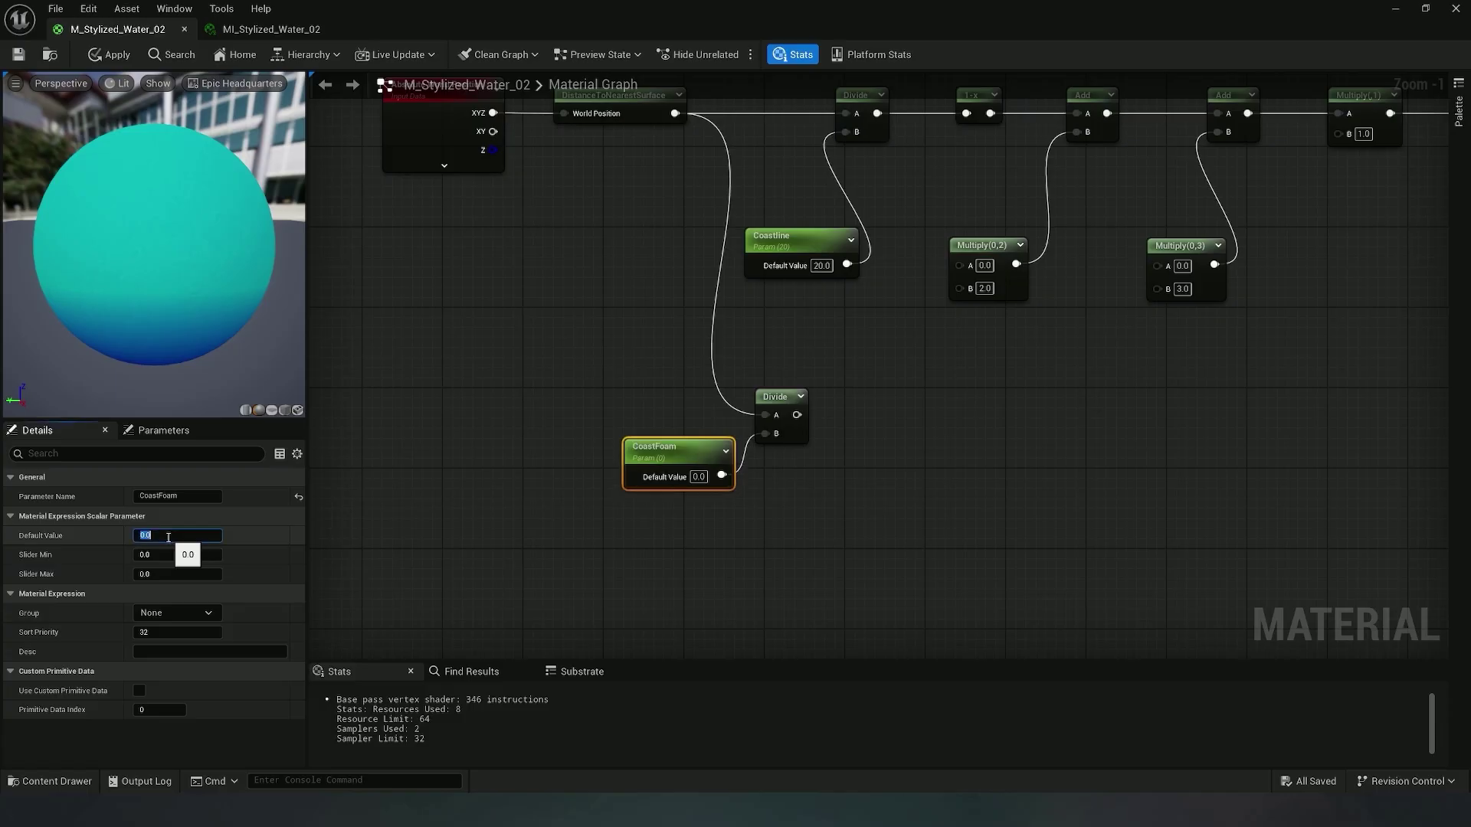
key("Return")
Add a OneMinus (1-x) node fed by the lower Divide and align it with that row
right_click_drag(918, 433, 810, 422)
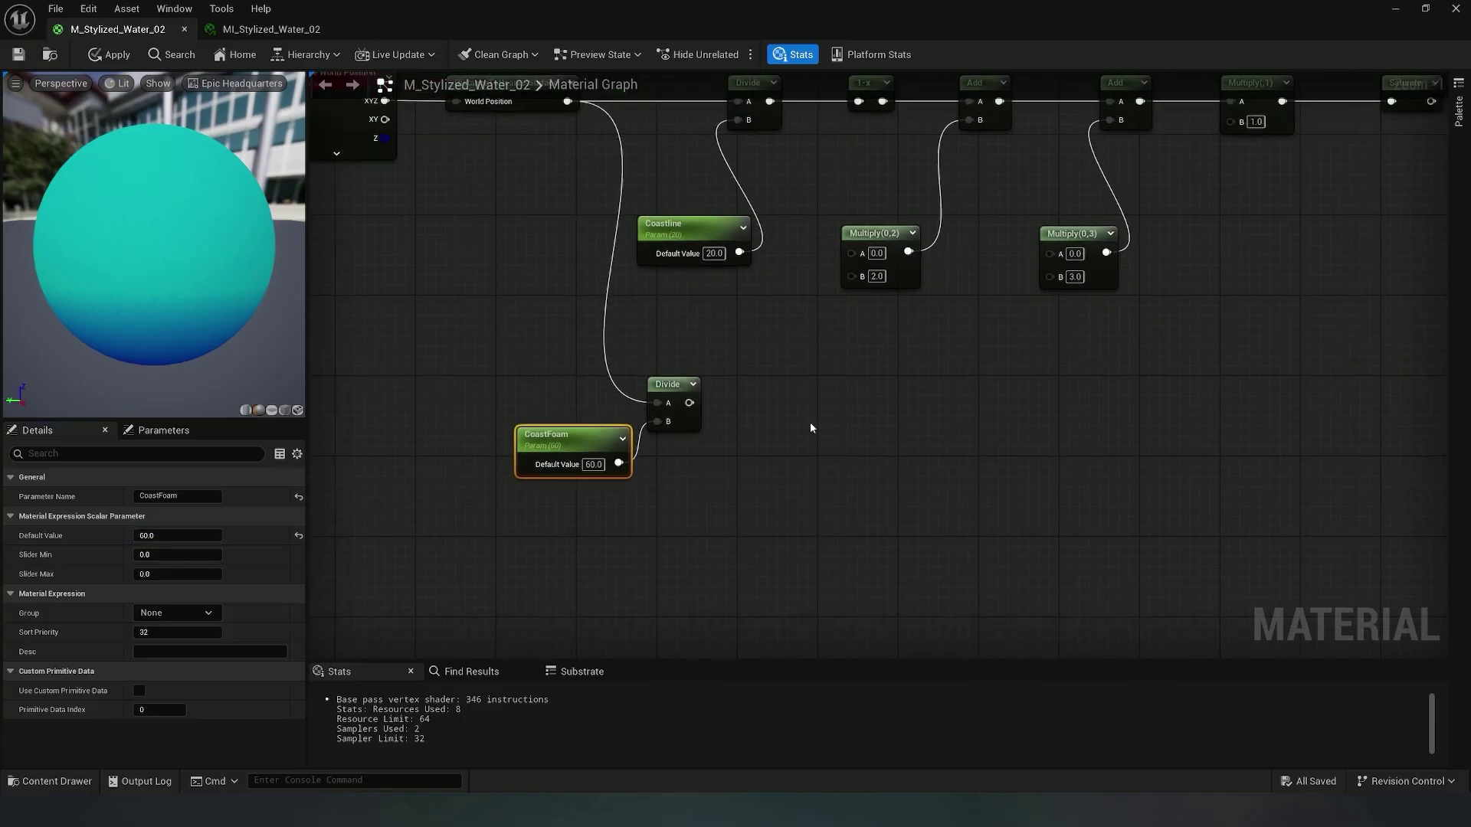
right_click(810, 421)
type("1")
left_click(879, 537)
left_click_drag(836, 443, 834, 416)
left_click_drag(689, 403, 816, 422)
left_click_drag(821, 409, 779, 392)
Add an Add node after the lower 1-x node and connect the 1-x output to its A input
right_click_drag(756, 402, 782, 401)
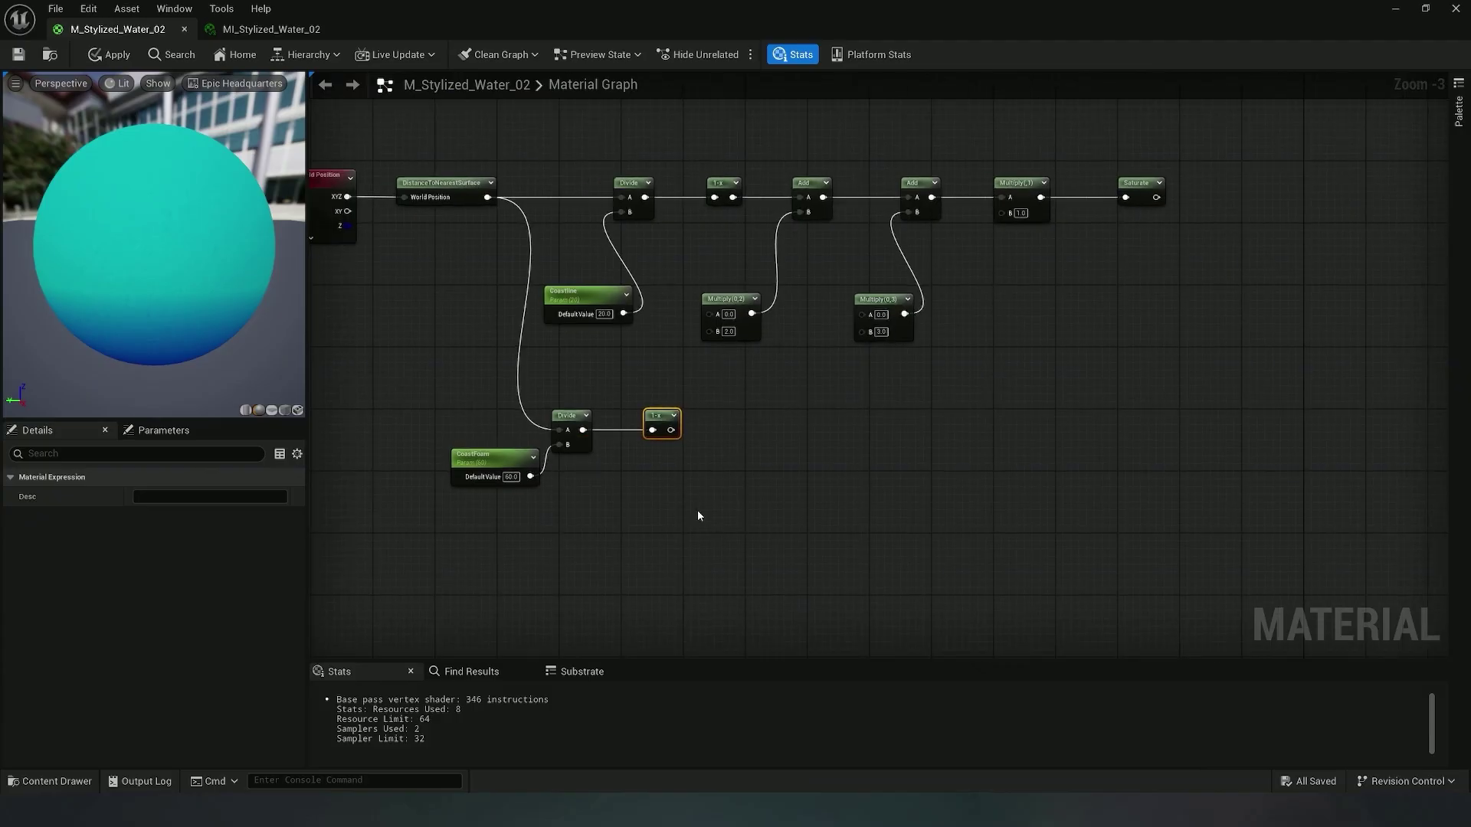
right_click_drag(746, 503, 776, 522)
right_click(753, 450)
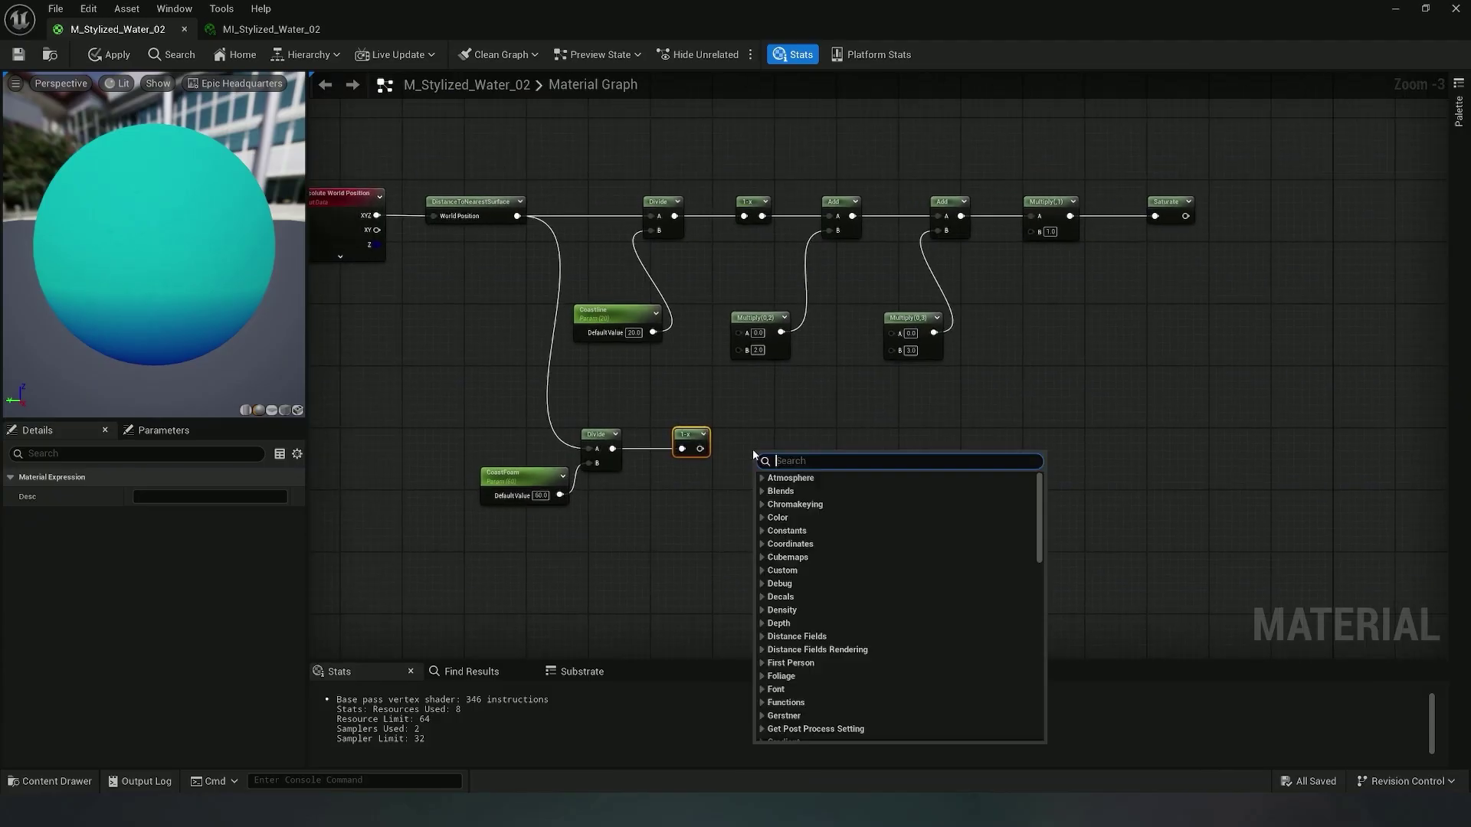
type("add")
left_click(806, 533)
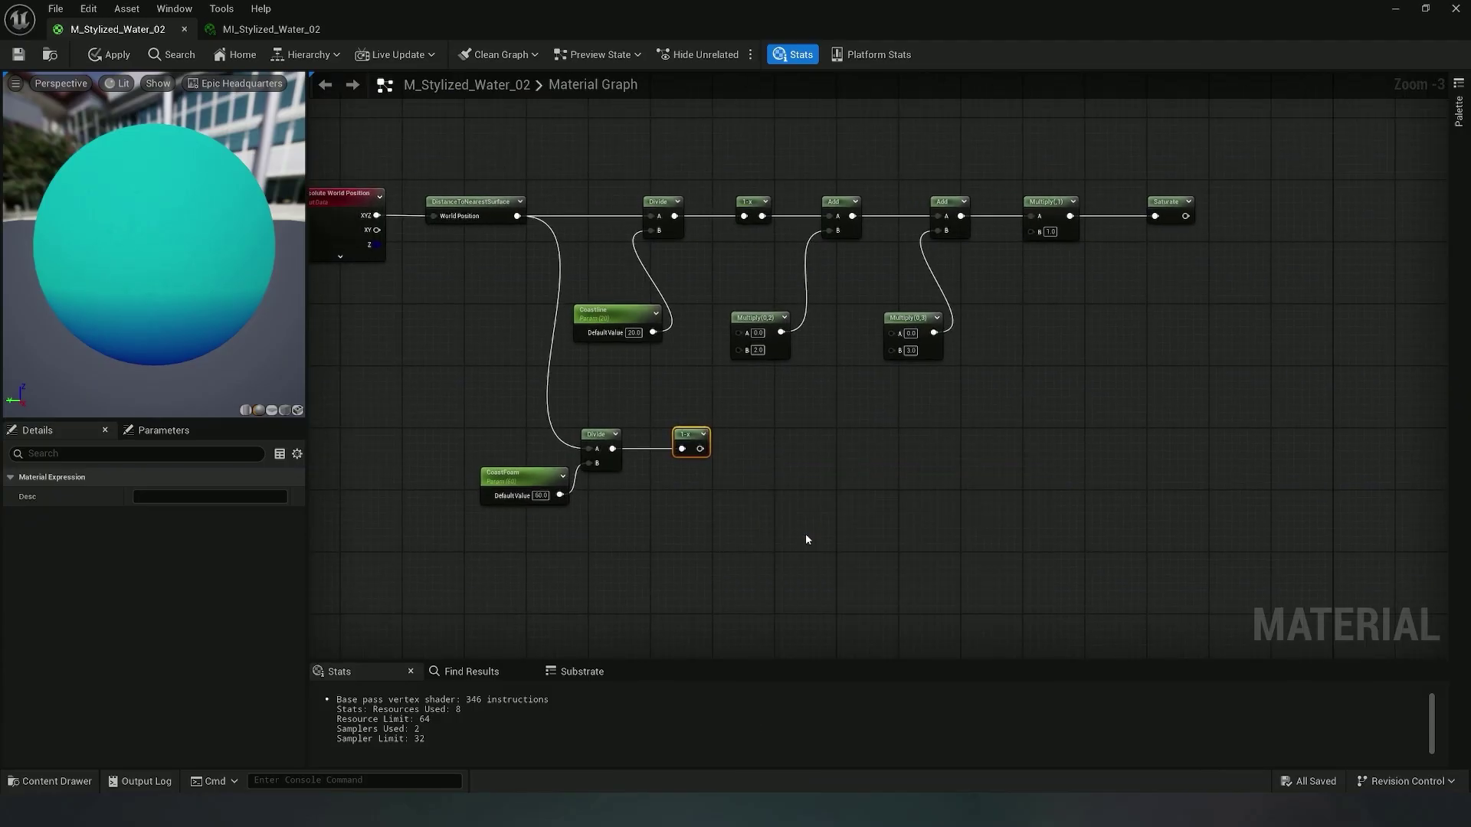
mouse_move(767, 462)
left_mouse_down()
mouse_move(764, 448)
mouse_move(740, 452)
mouse_move(760, 457)
left_mouse_up()
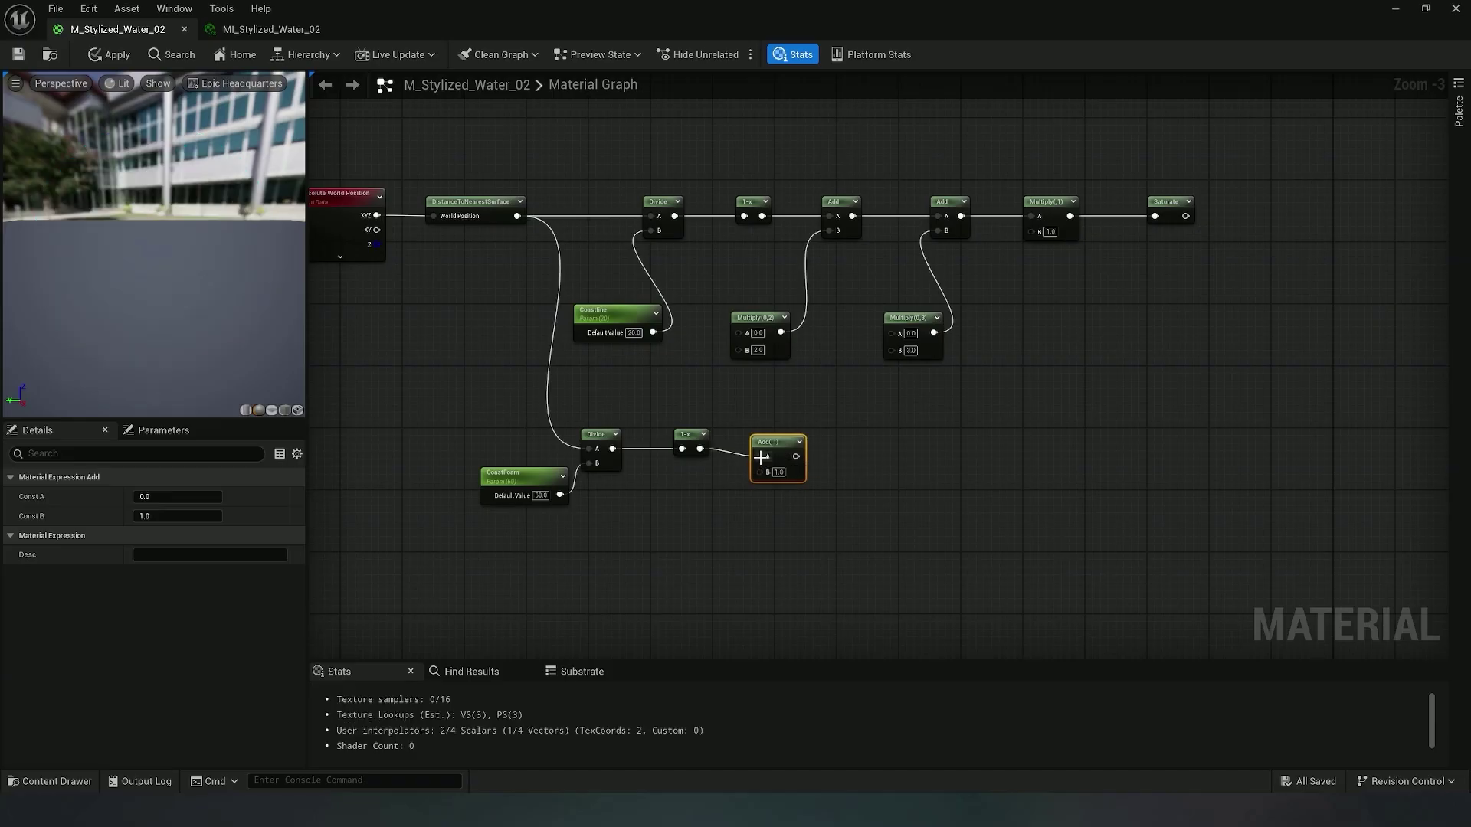
Add a Multiply node below the lower row, connect it to the new Add's B input, and align the Add
left_click(698, 527)
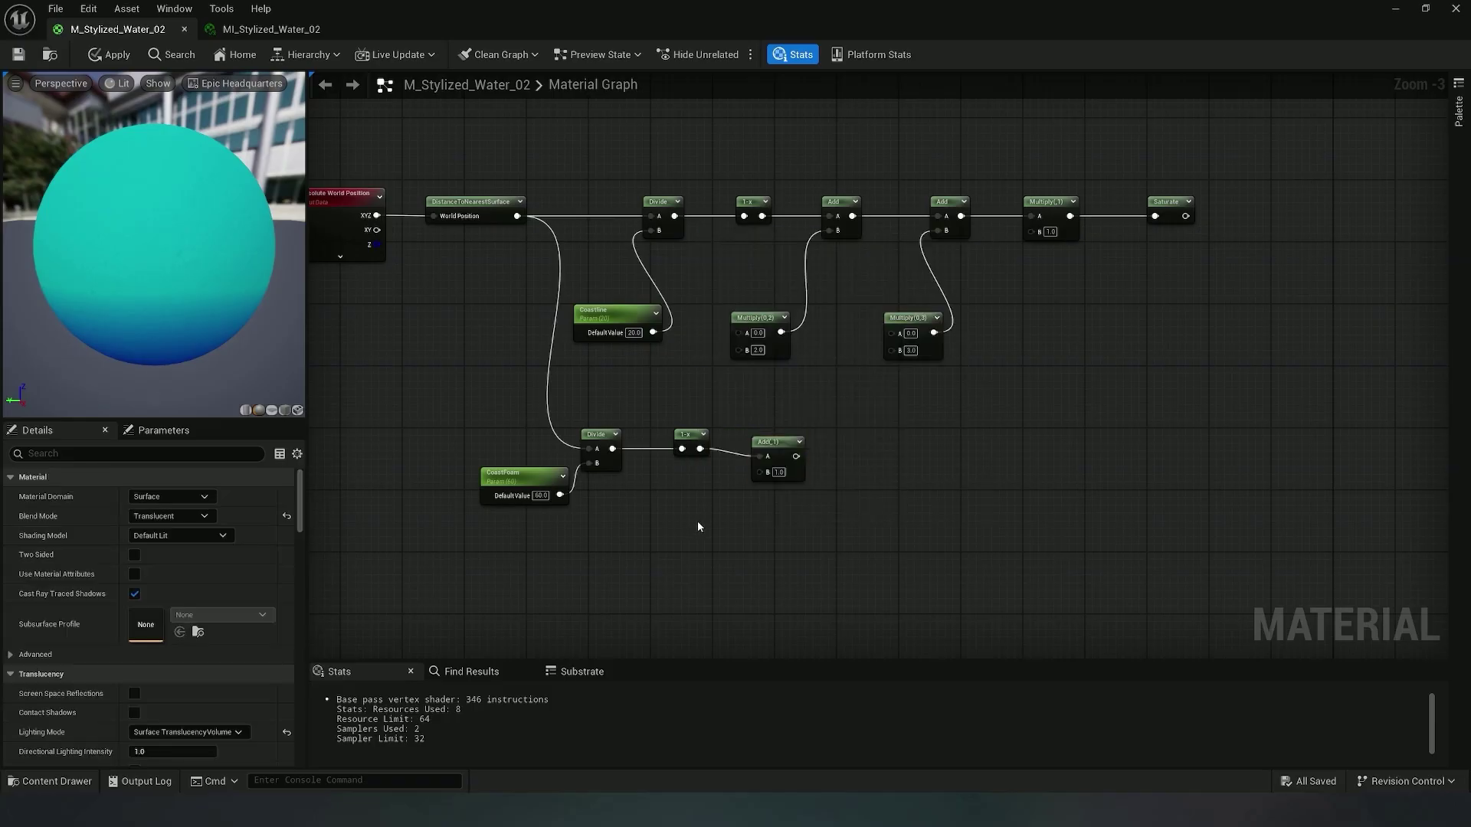
left_click(703, 526)
left_click_drag(754, 542, 766, 472)
left_click_drag(728, 529, 713, 504)
left_click_drag(772, 447, 776, 440)
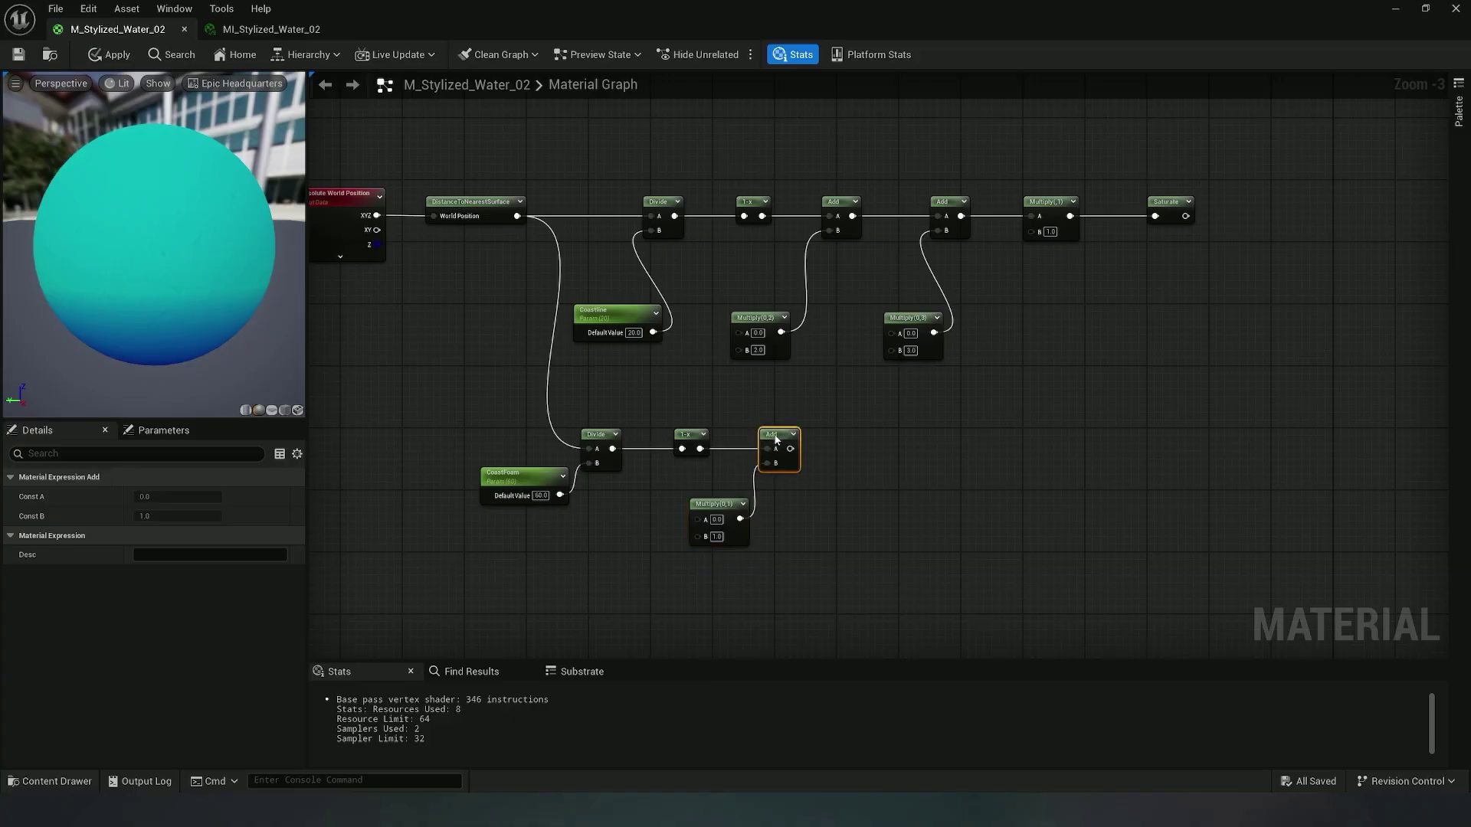
Add a Time node and connect it to the A input of the Multiply below the lower row
right_click(623, 538)
type("time")
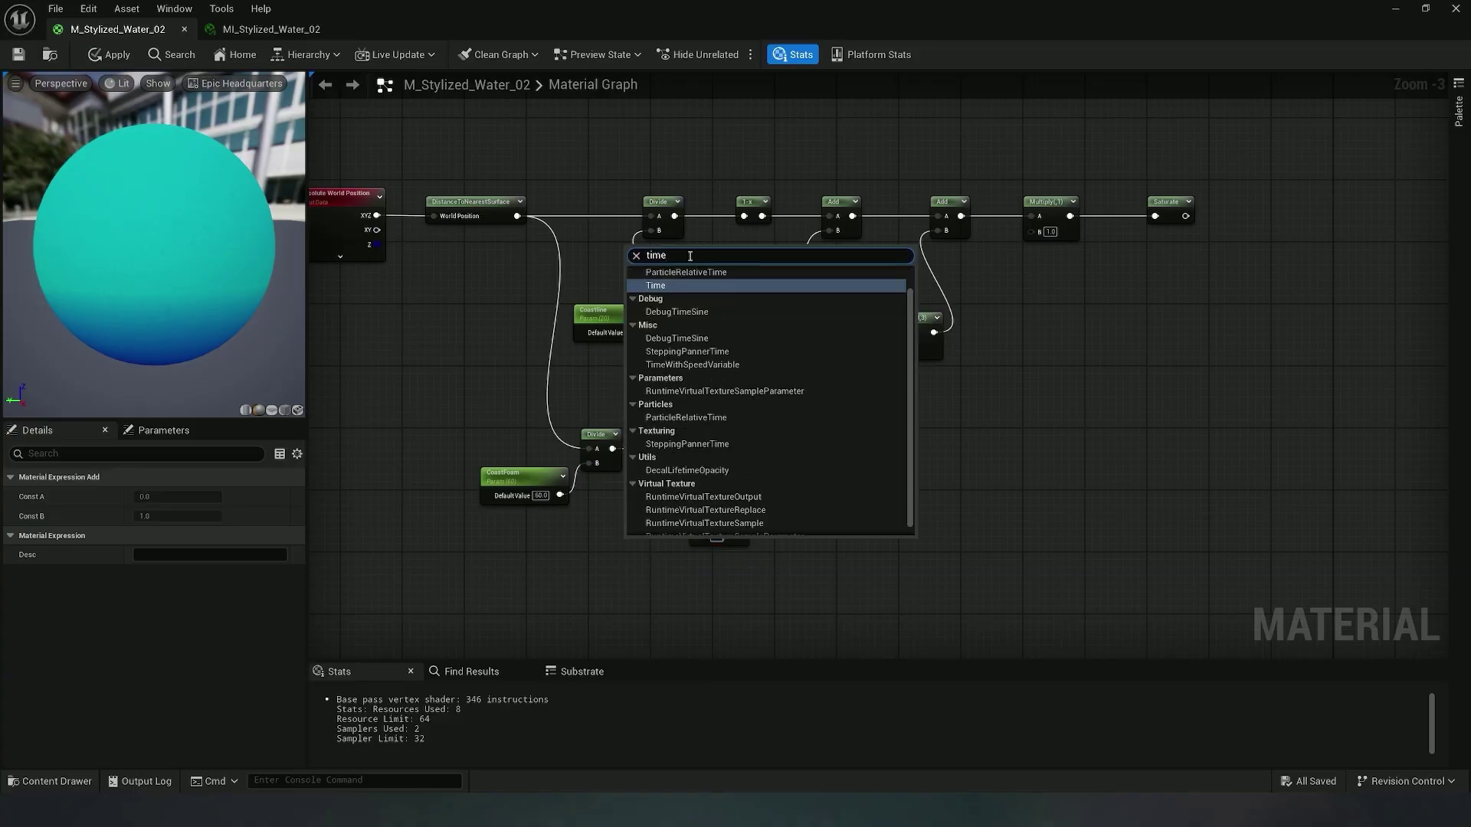
key("Return")
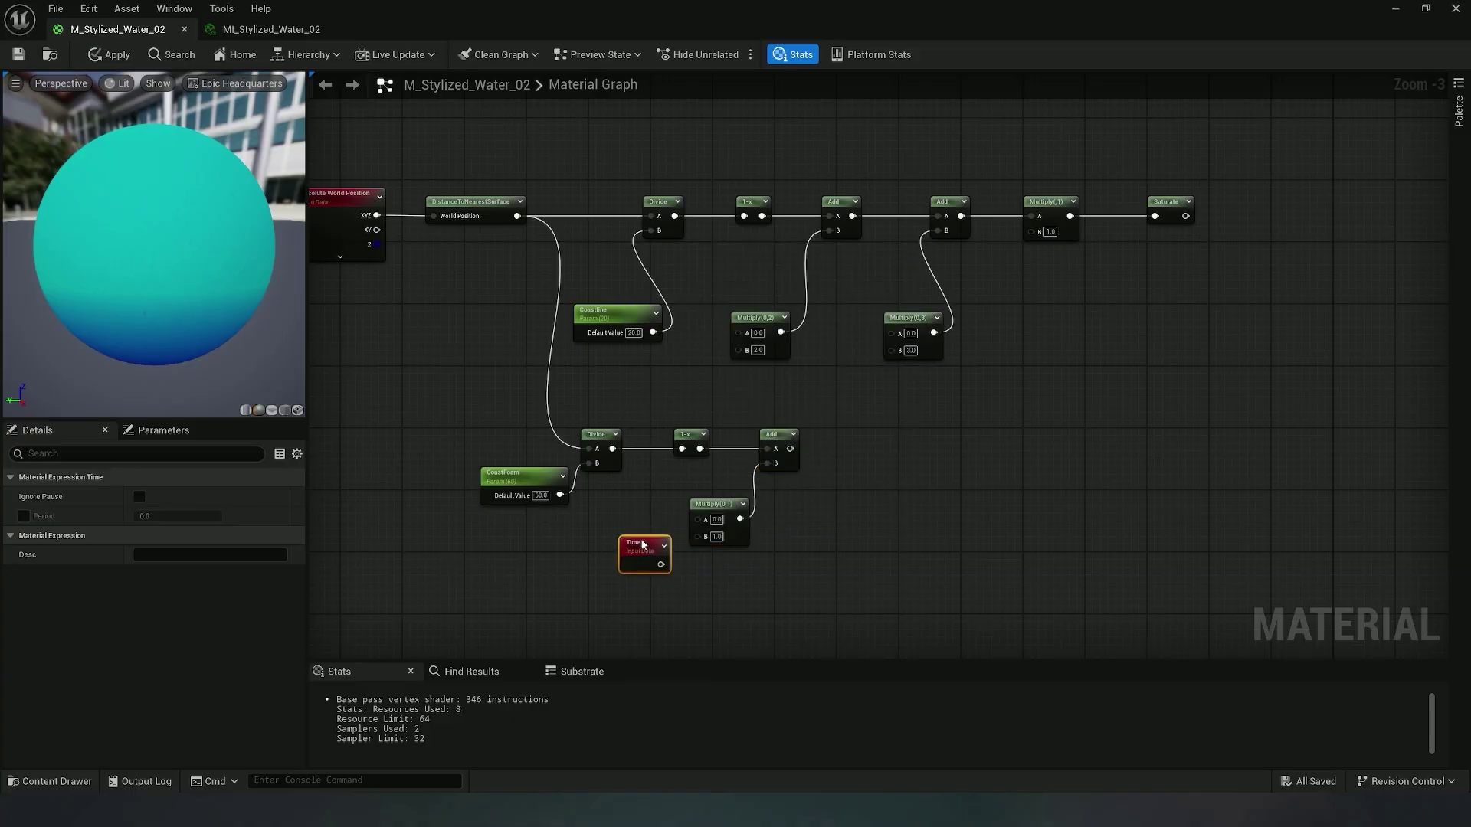
left_click_drag(642, 545, 698, 519)
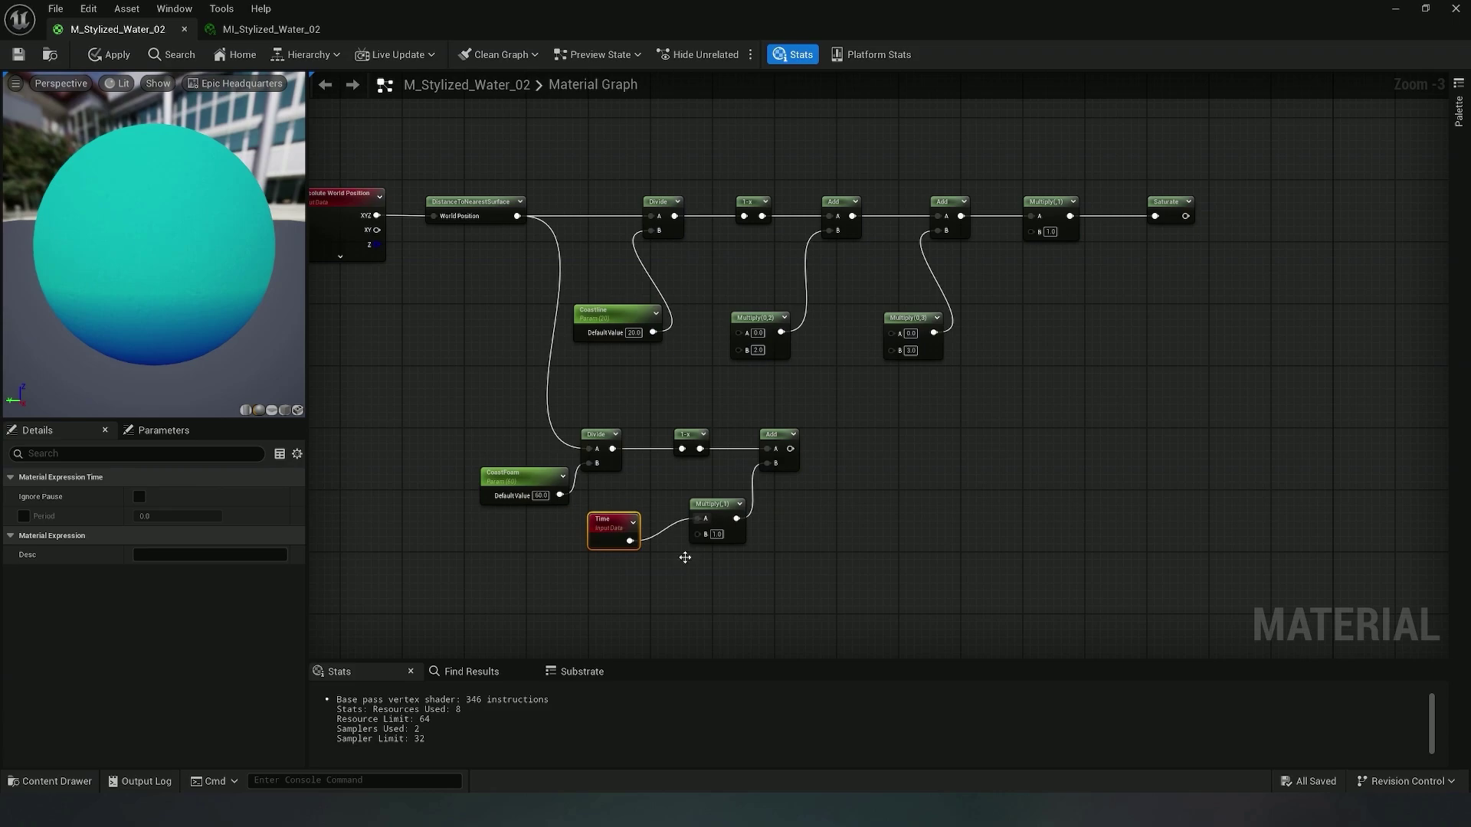
Place a constant below the Time node and connect it to the Multiply's B input
key("1")
left_click(642, 590)
left_click_drag(673, 596, 697, 535)
scroll(590, 574, "up", 2)
right_click_drag(588, 580, 630, 459)
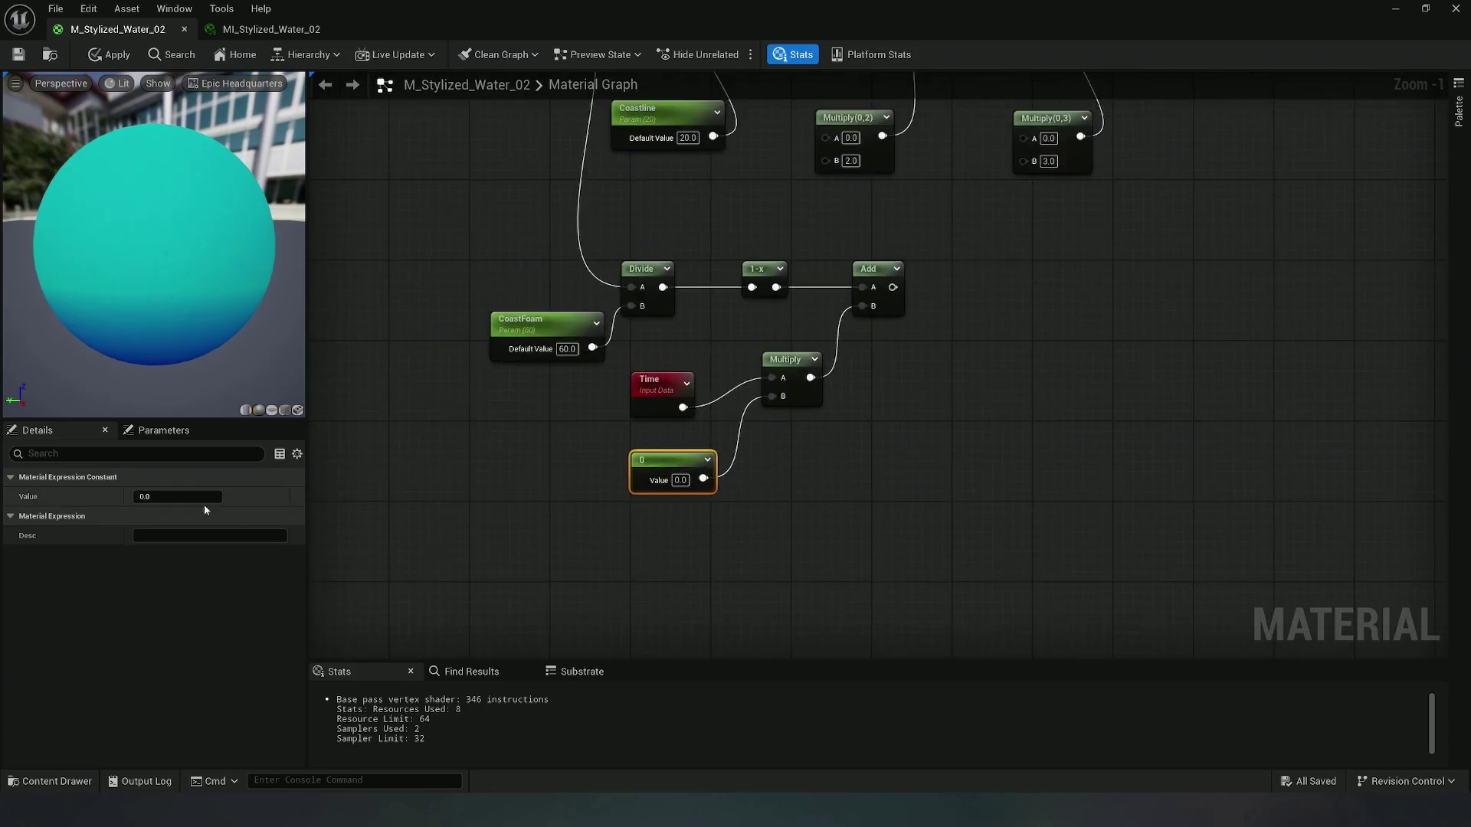
Convert the constant below Time to a parameter named CoastSpeed with a default value of 0.3
right_click(652, 461)
left_click(736, 114)
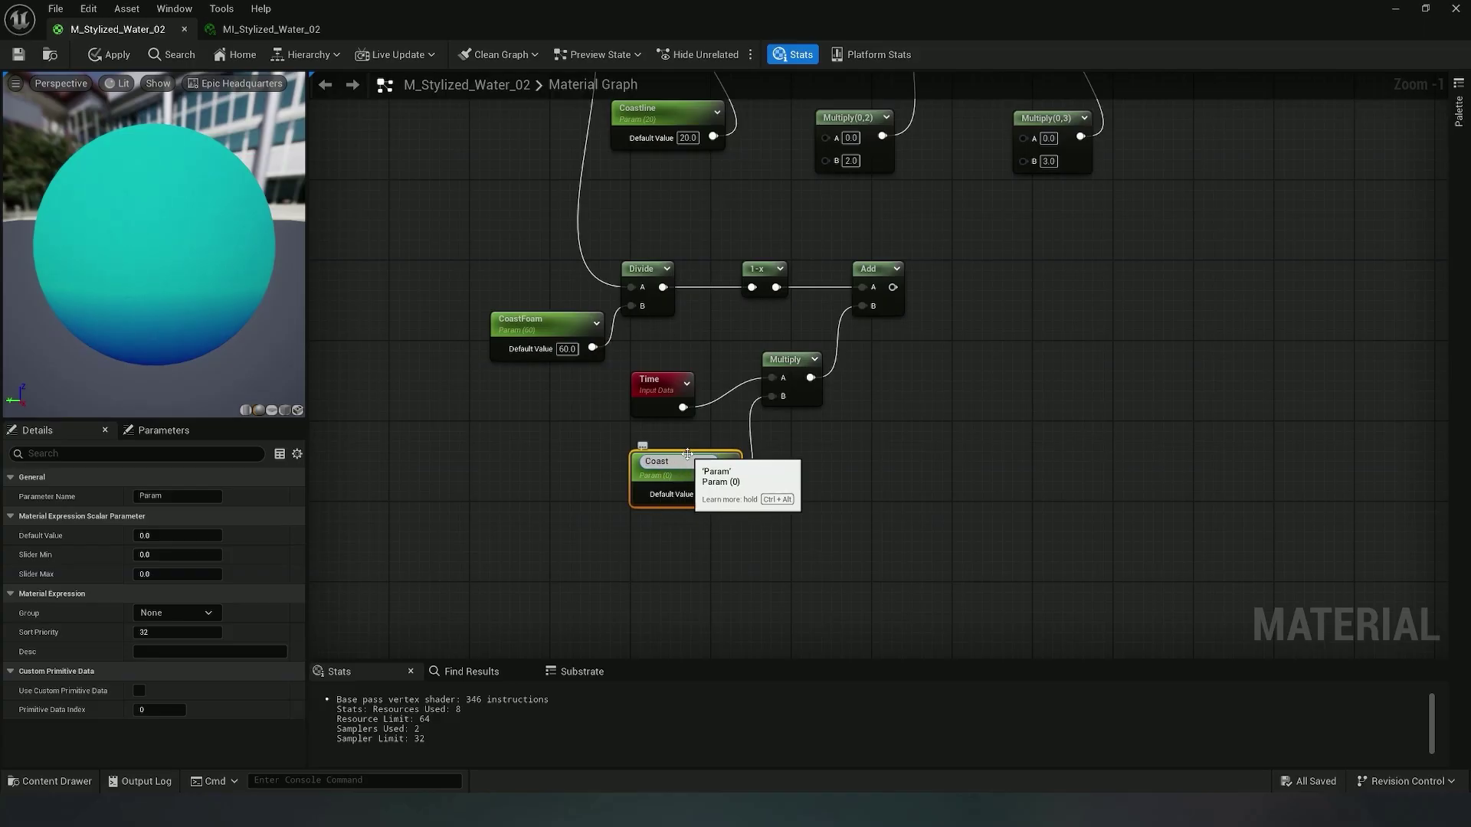
key("Return")
right_click_drag(753, 479, 697, 527)
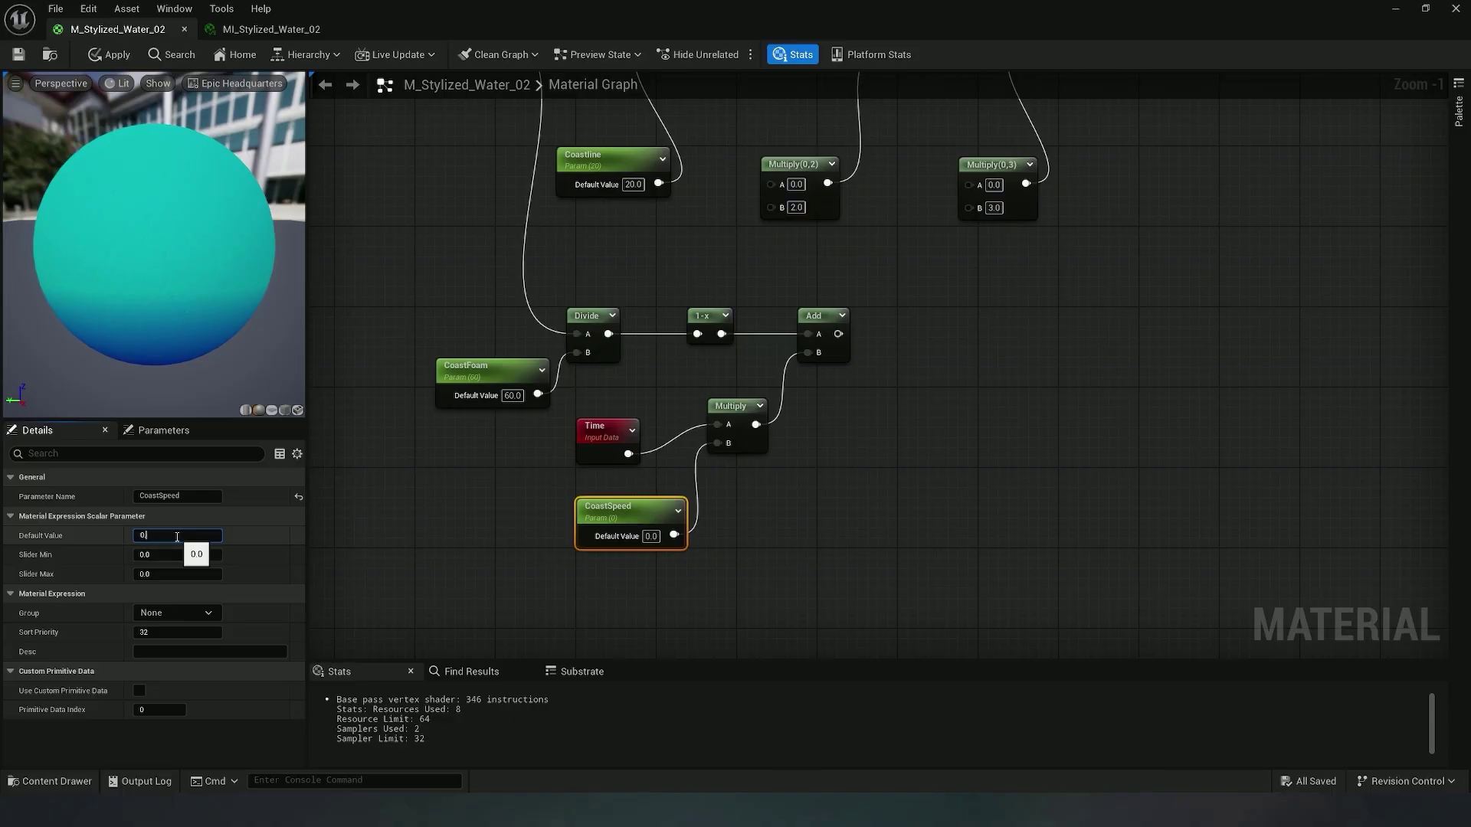
left_click(796, 403)
Add a second Add node fed by the lower row's first Add, with a new Multiply node connected to its B input
right_click_drag(875, 397, 718, 430)
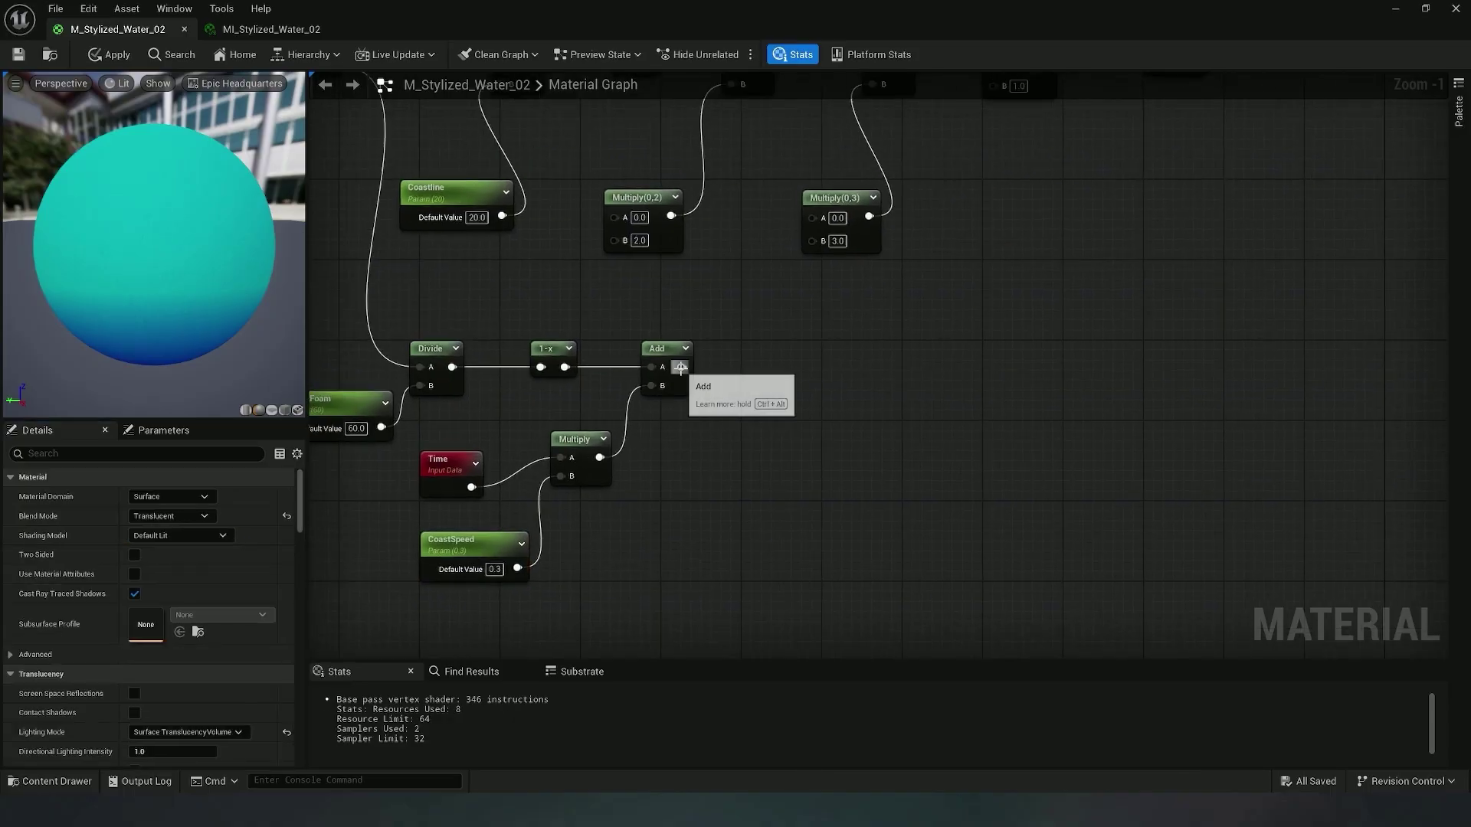
left_click_drag(681, 367, 748, 365)
type("add")
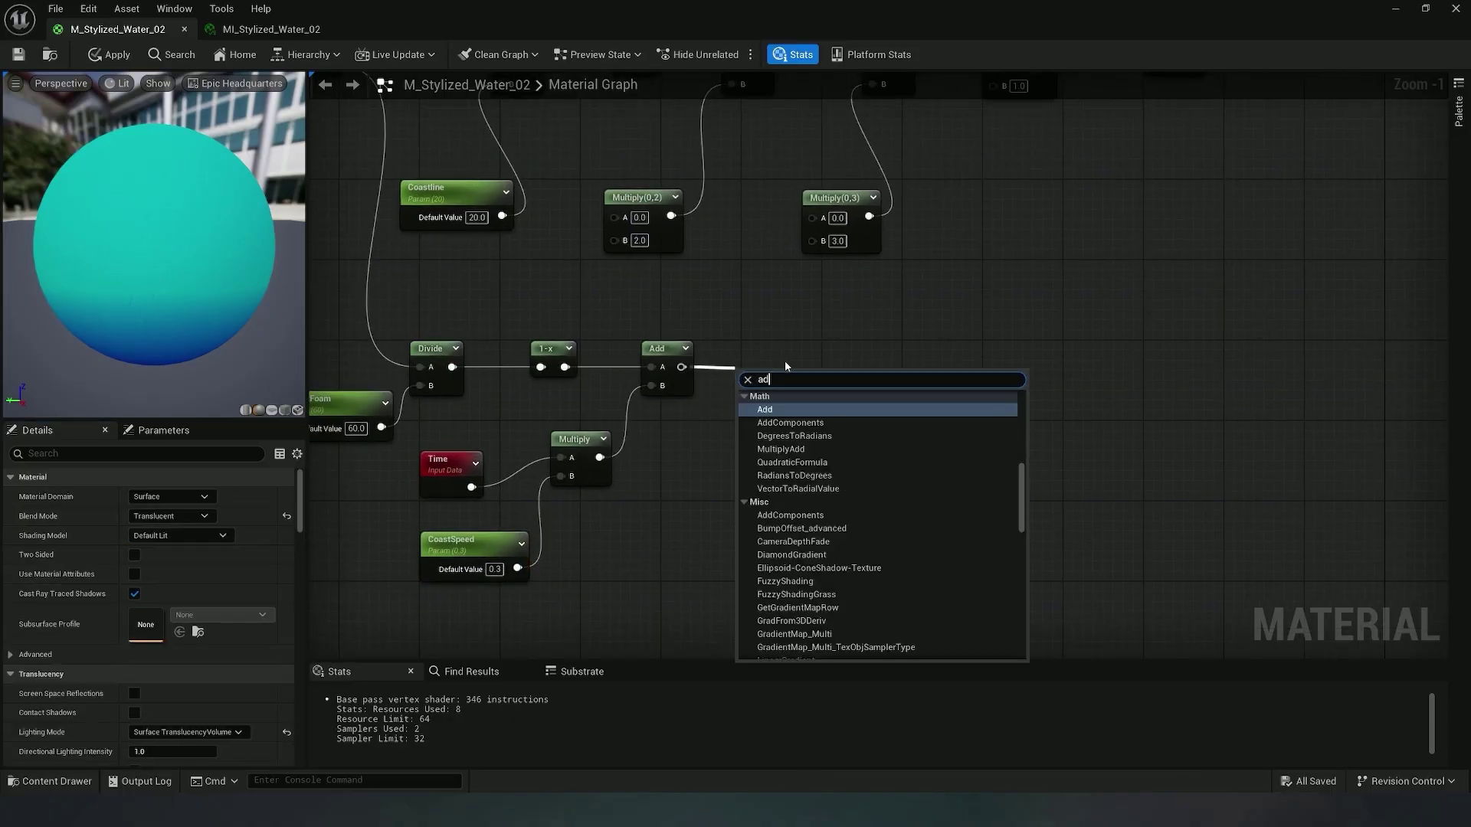
left_click(806, 452)
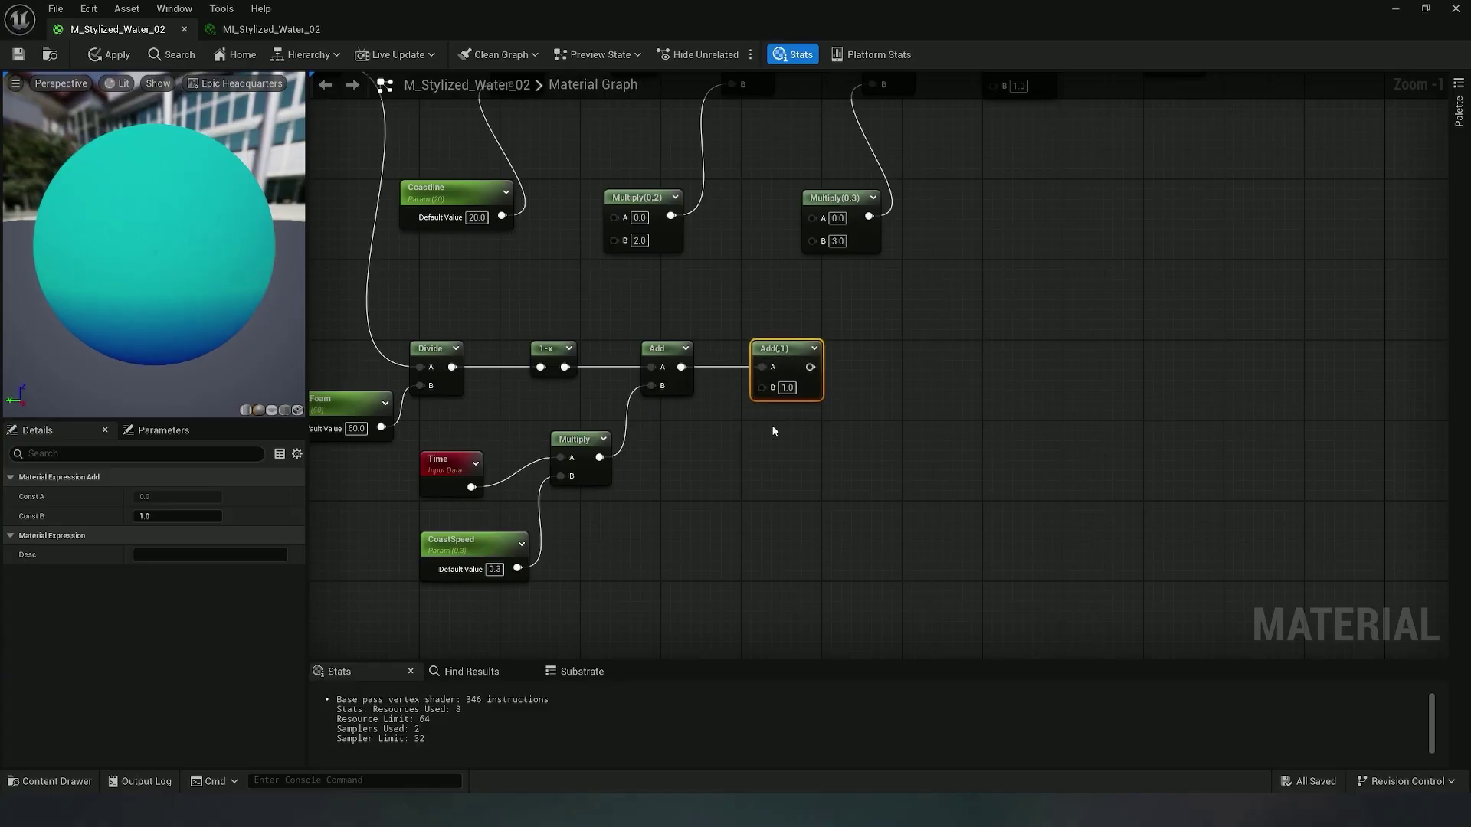
key("m")
left_click(719, 474)
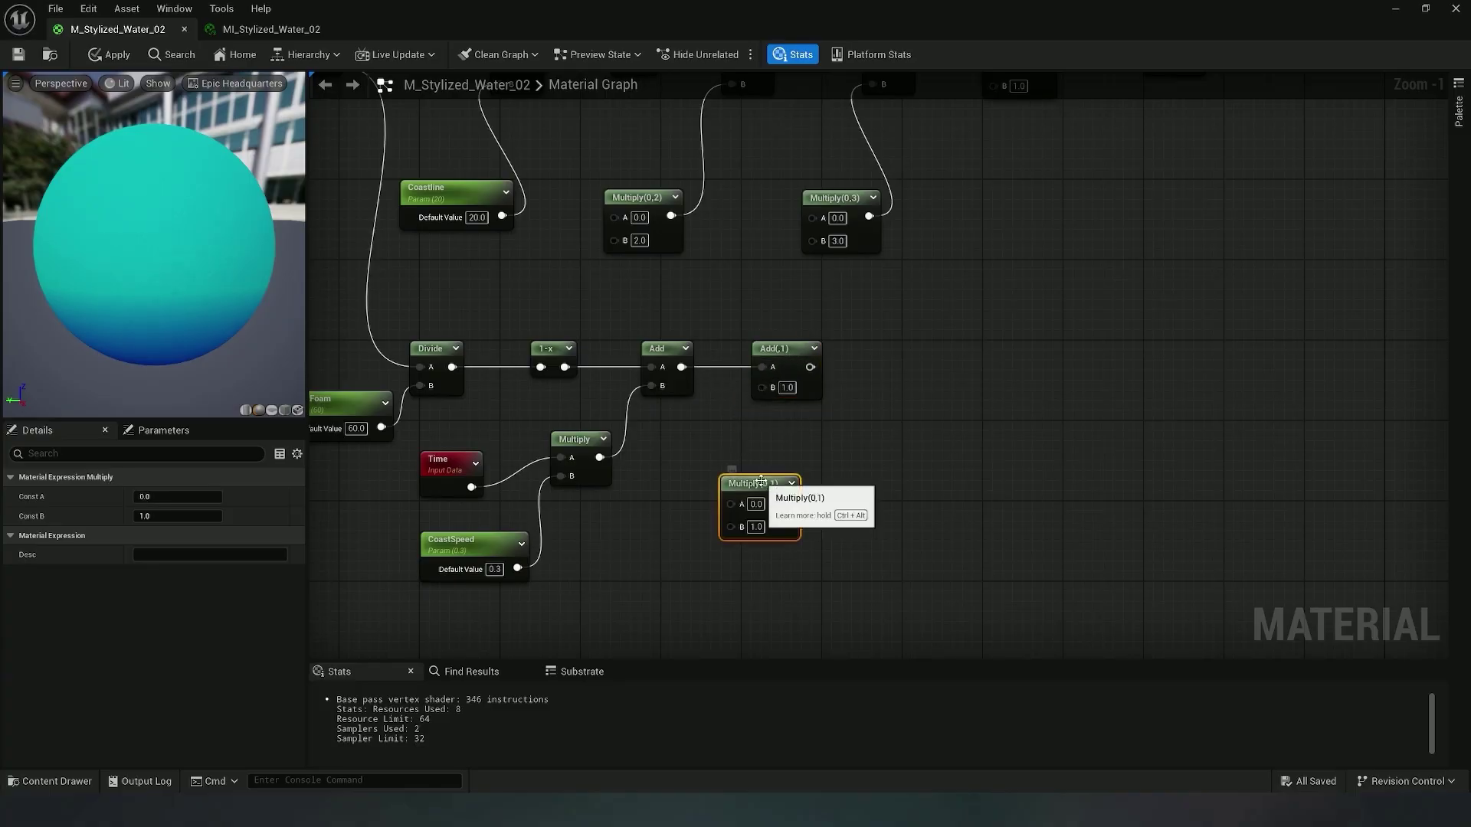
left_click_drag(755, 474, 717, 453)
left_click_drag(759, 393, 761, 389)
Duplicate the second Add and its Multiply, and feed the duplicated Add's A input from the original Add
left_click_drag(727, 311, 808, 504)
key("ctrl+d")
left_click_drag(935, 383, 907, 357)
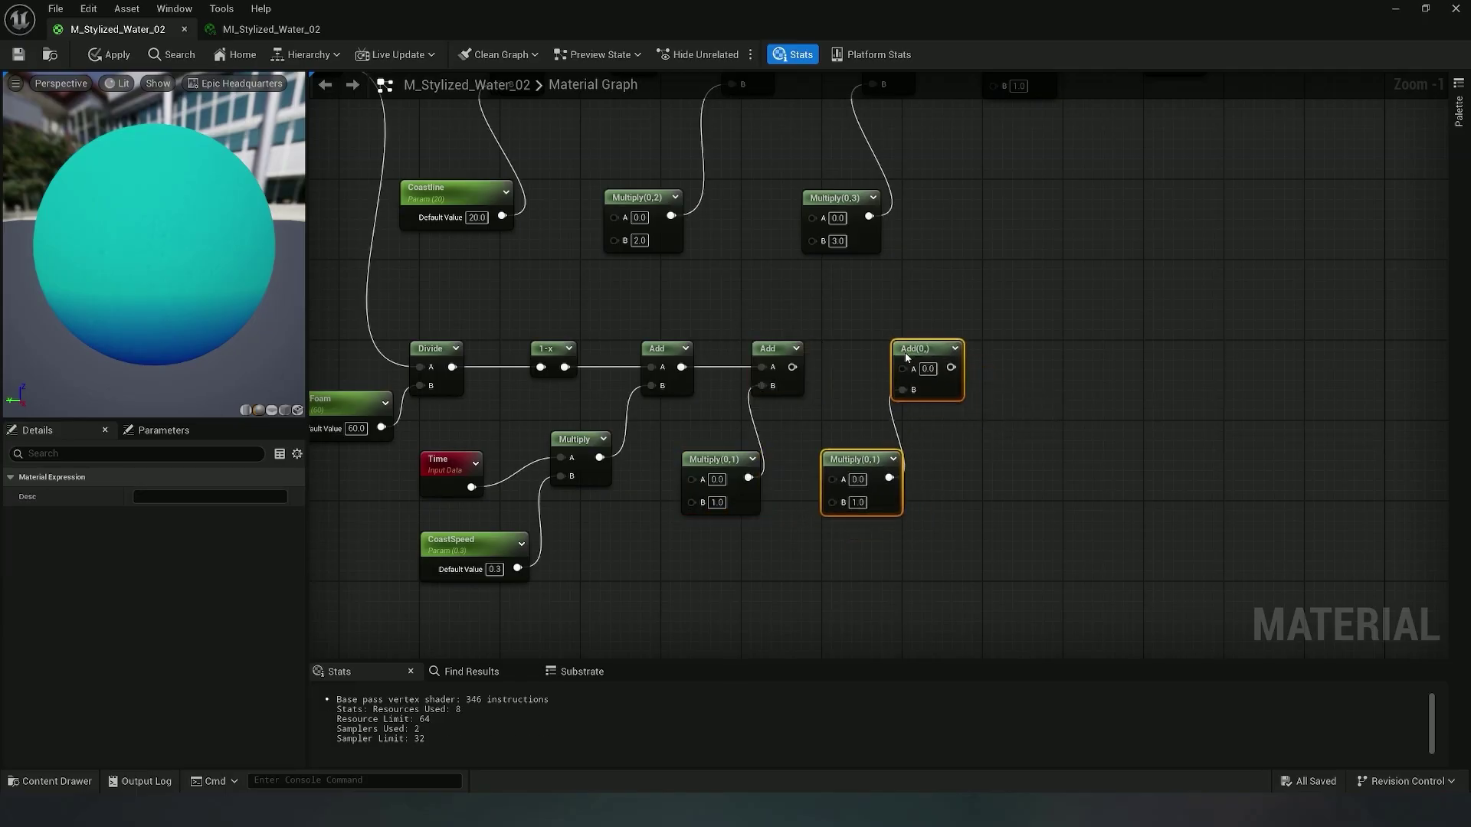
left_click(859, 389)
left_click_drag(792, 367, 905, 370)
Set Const B to 0.5 on the lower row's original unconnected-input Multiply and to 1.5 on its duplicate
left_click(740, 505)
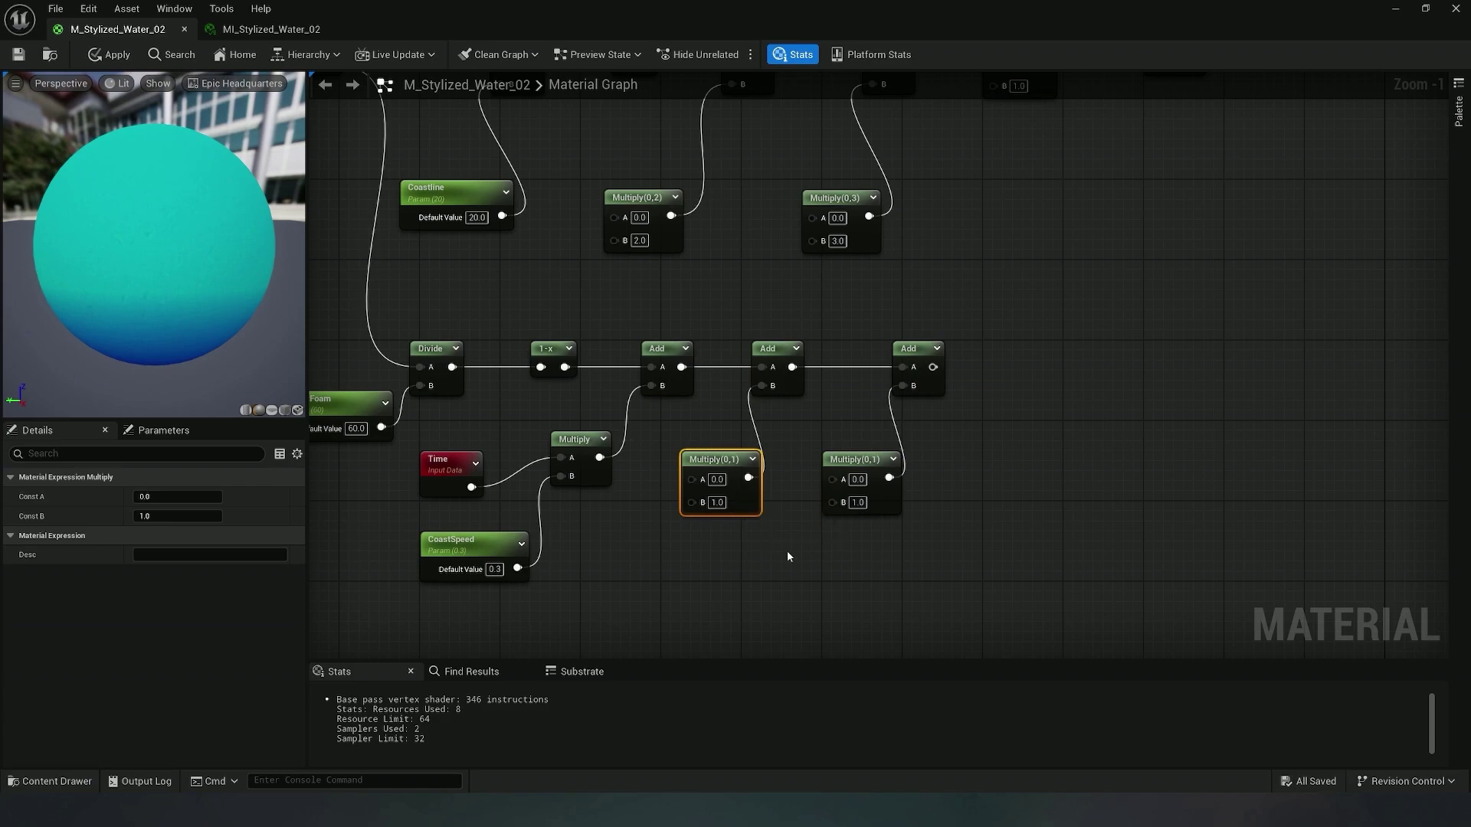
right_click_drag(788, 551, 702, 504)
right_click_drag(864, 473, 897, 446)
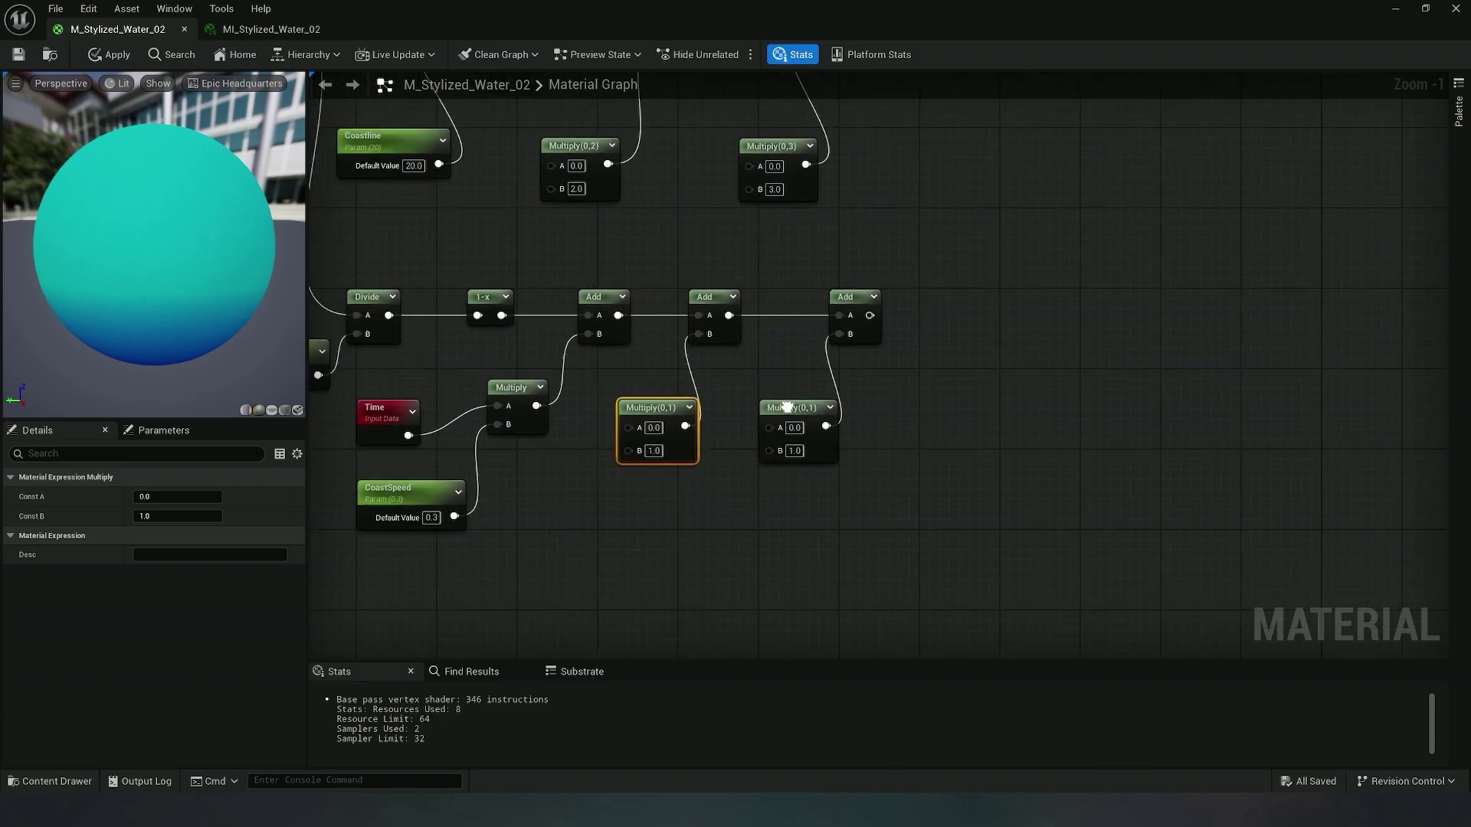
left_click(164, 516)
type("0.5")
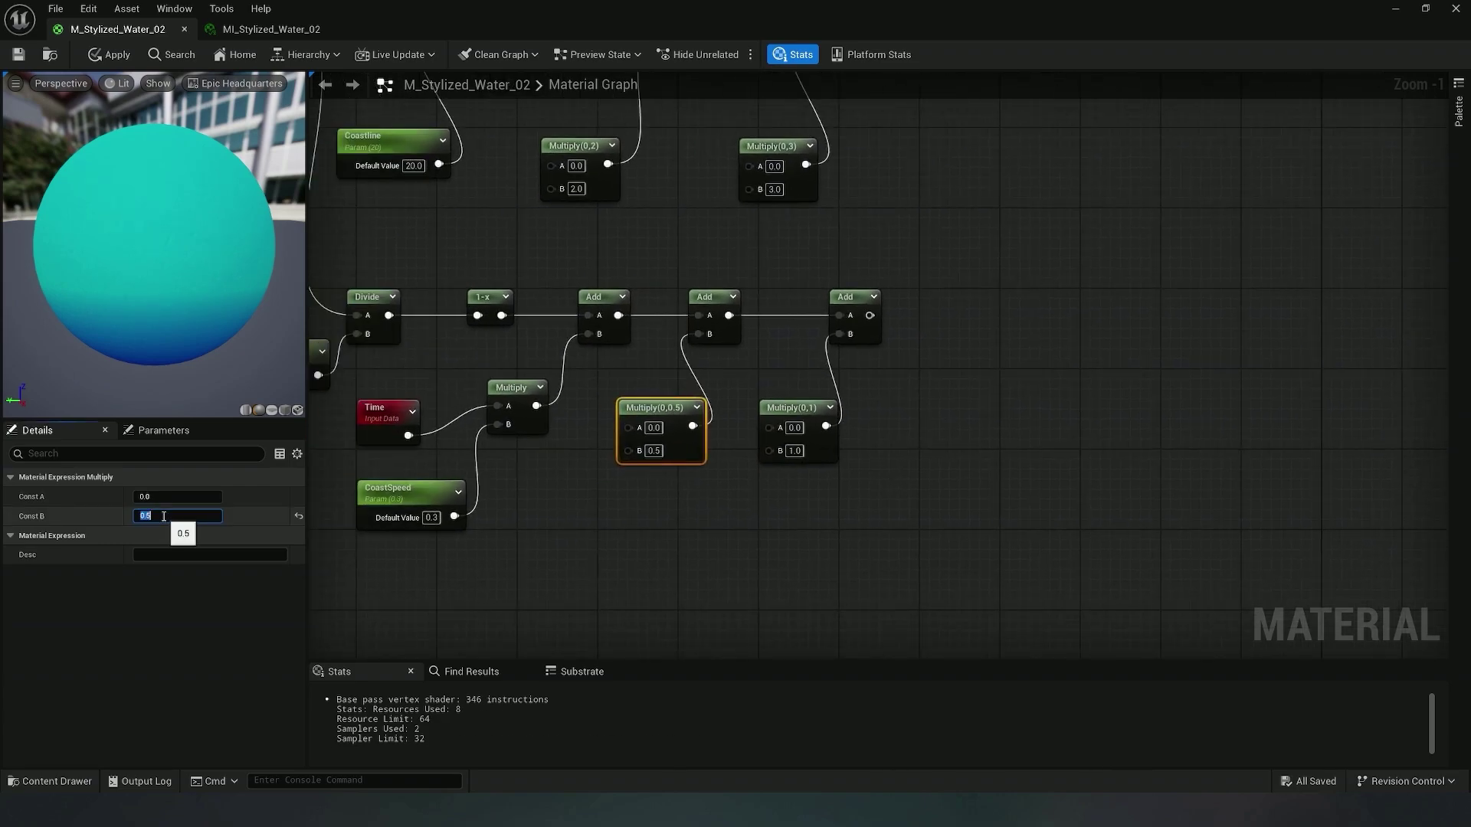
left_click(792, 410)
left_click(174, 518)
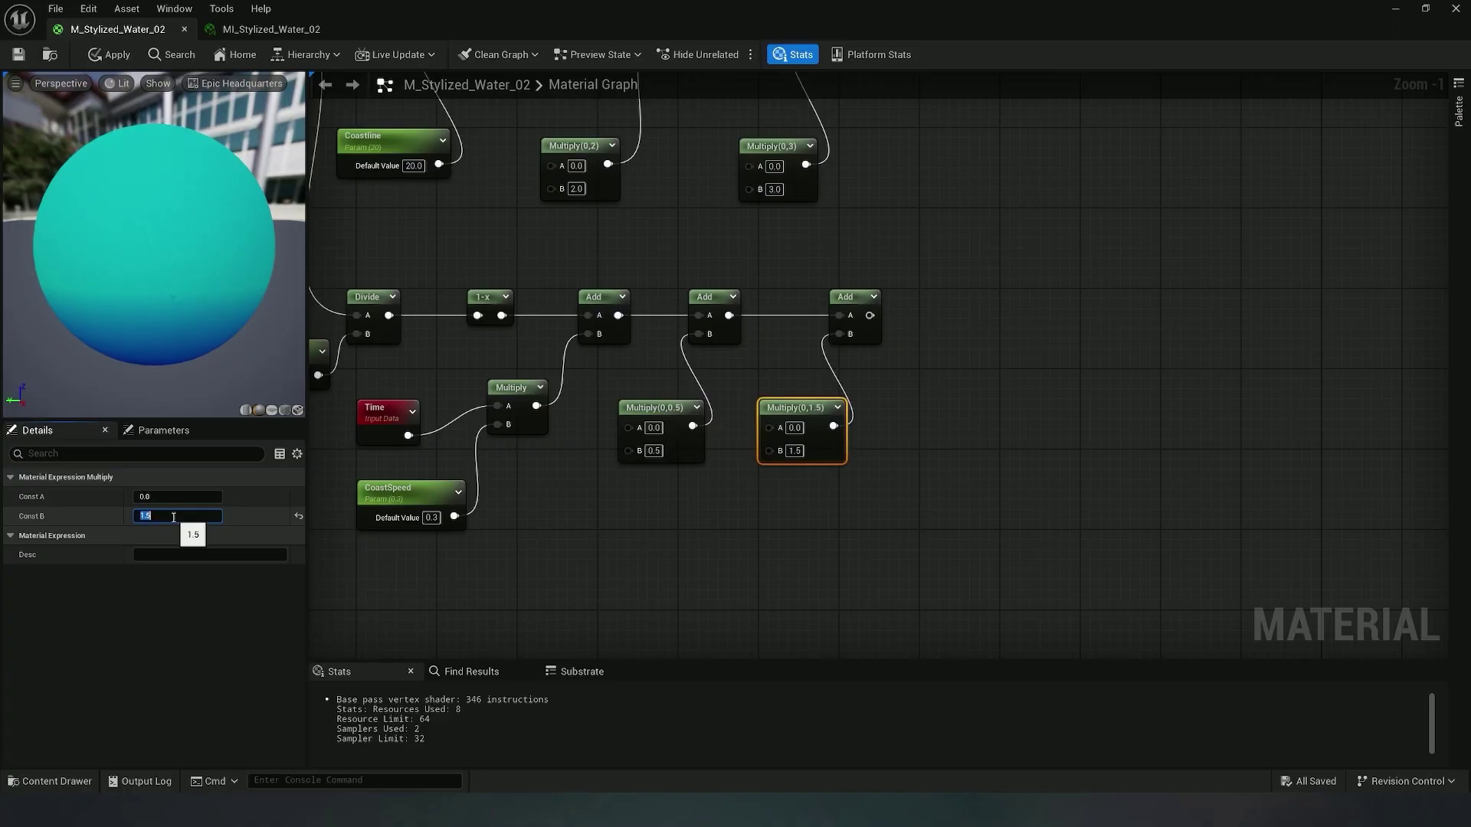
Add a Multiply node at the end of the lower row and connect the last Add to its A input
right_click_drag(953, 498, 900, 526)
right_click_drag(923, 460, 903, 459)
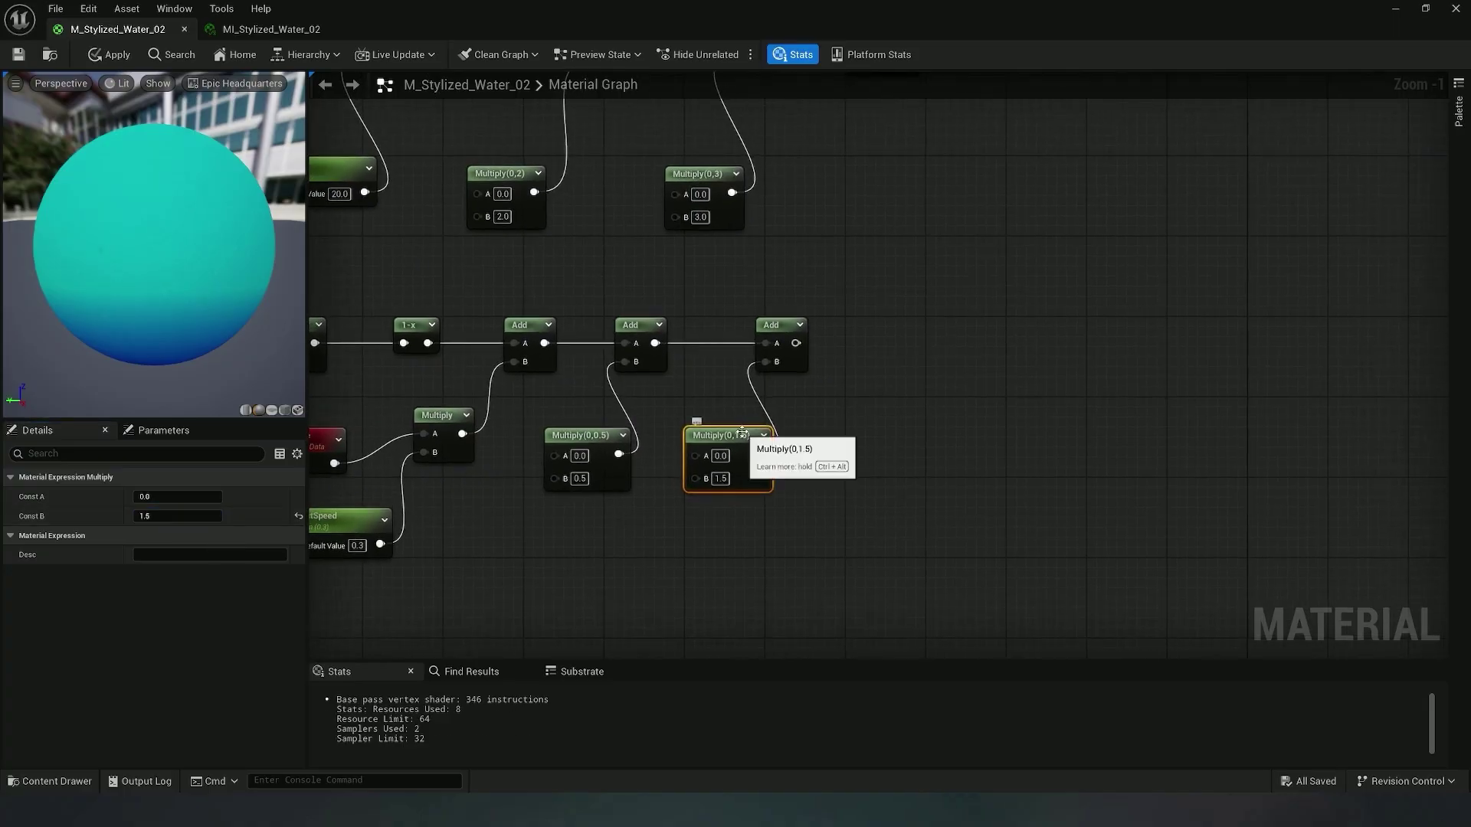
right_click_drag(958, 400, 928, 389)
right_click_drag(619, 390, 715, 427)
right_click_drag(928, 361, 709, 352)
key("m")
left_click(797, 383)
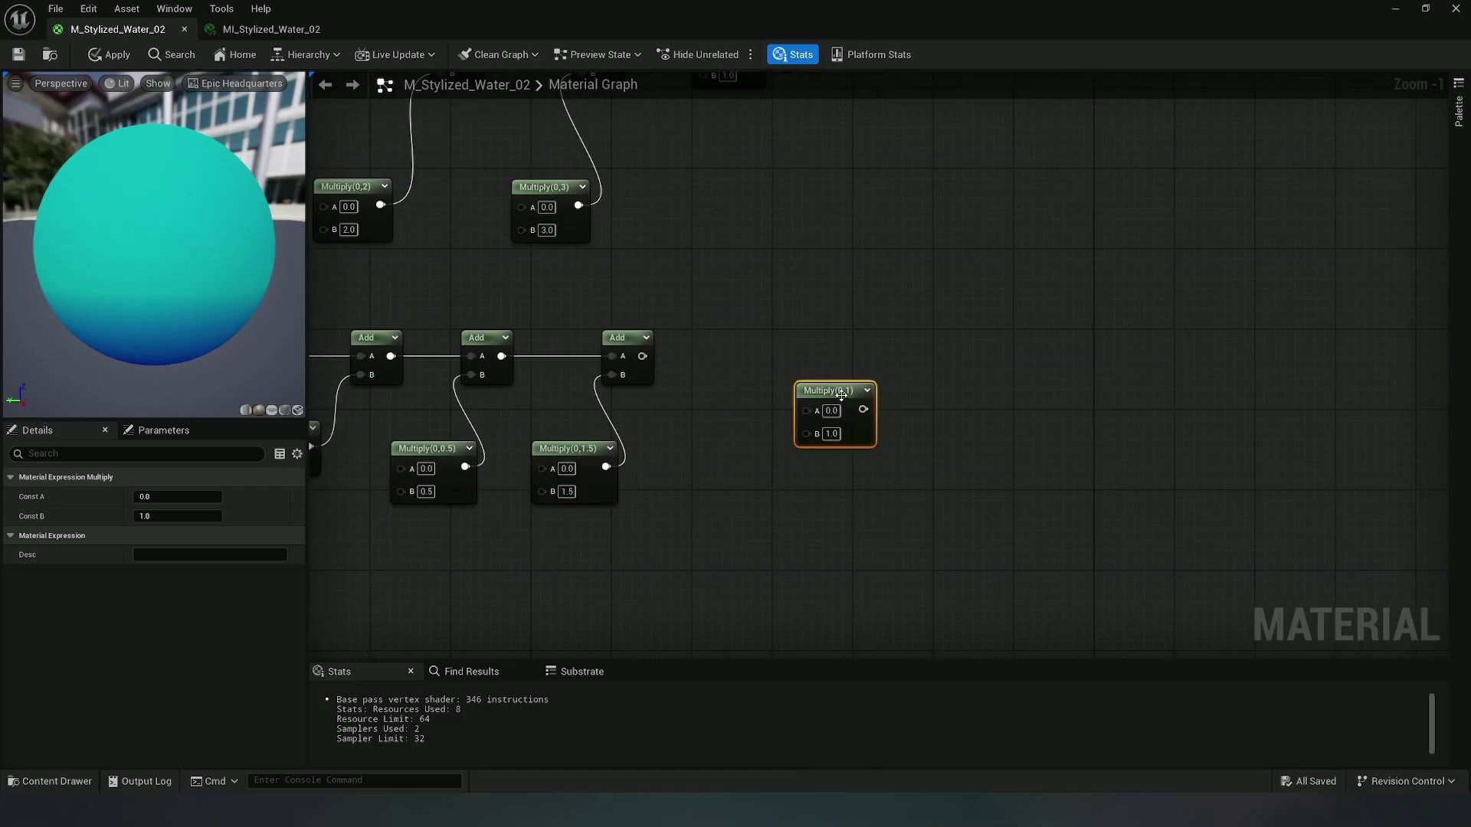
left_click_drag(841, 391, 826, 358)
left_click_drag(642, 356, 761, 383)
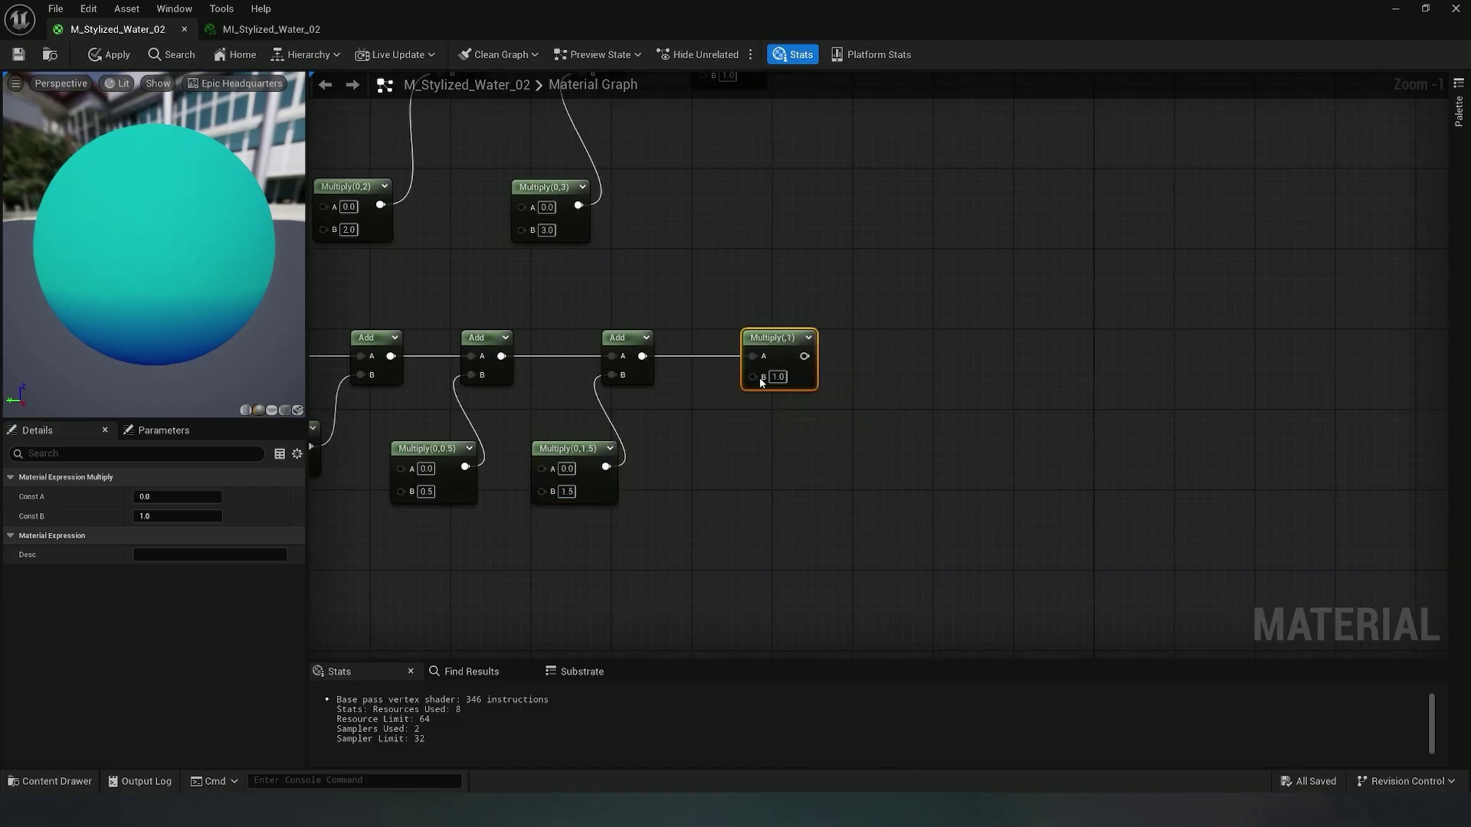
Connect a new constant to the end Multiply's B input and convert the constant to a parameter
key("1")
left_click(721, 466)
left_click_drag(794, 492, 755, 376)
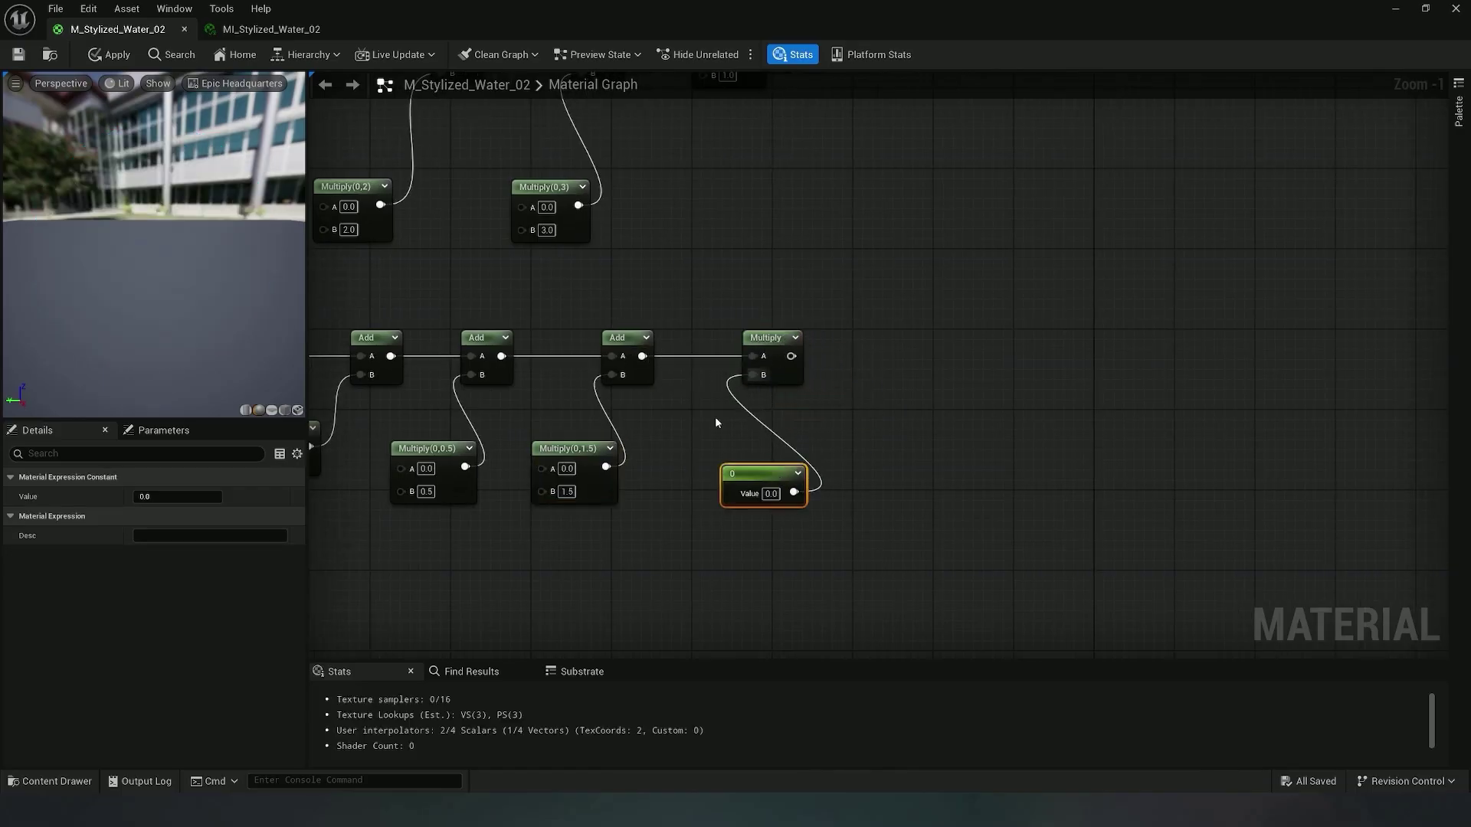
left_click_drag(772, 474, 753, 470)
right_click(754, 470)
left_click(819, 165)
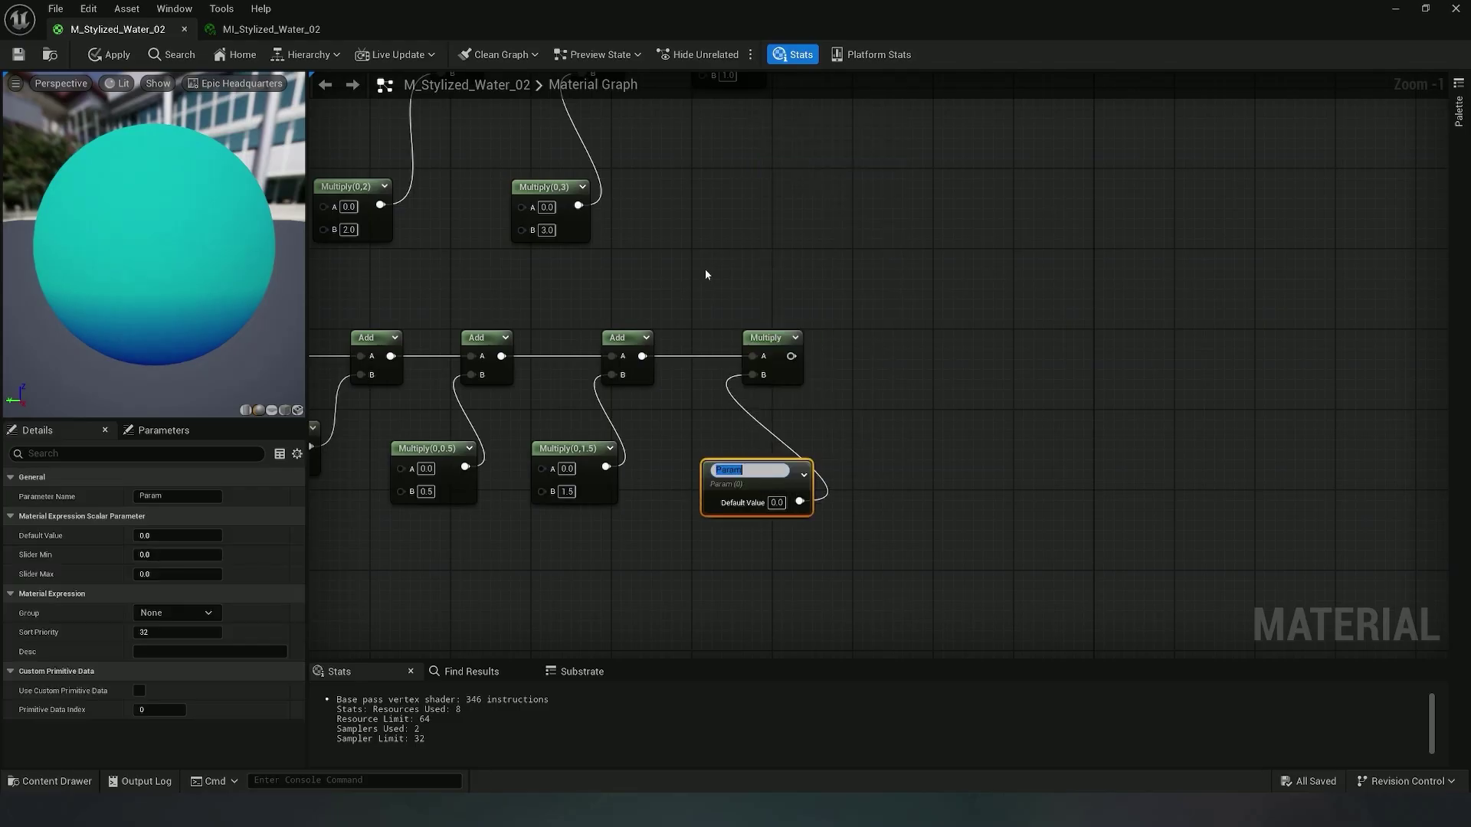
Name the new scalar parameter on the Multiply node's B input Lines and set its default value to 1.5
type("Line")
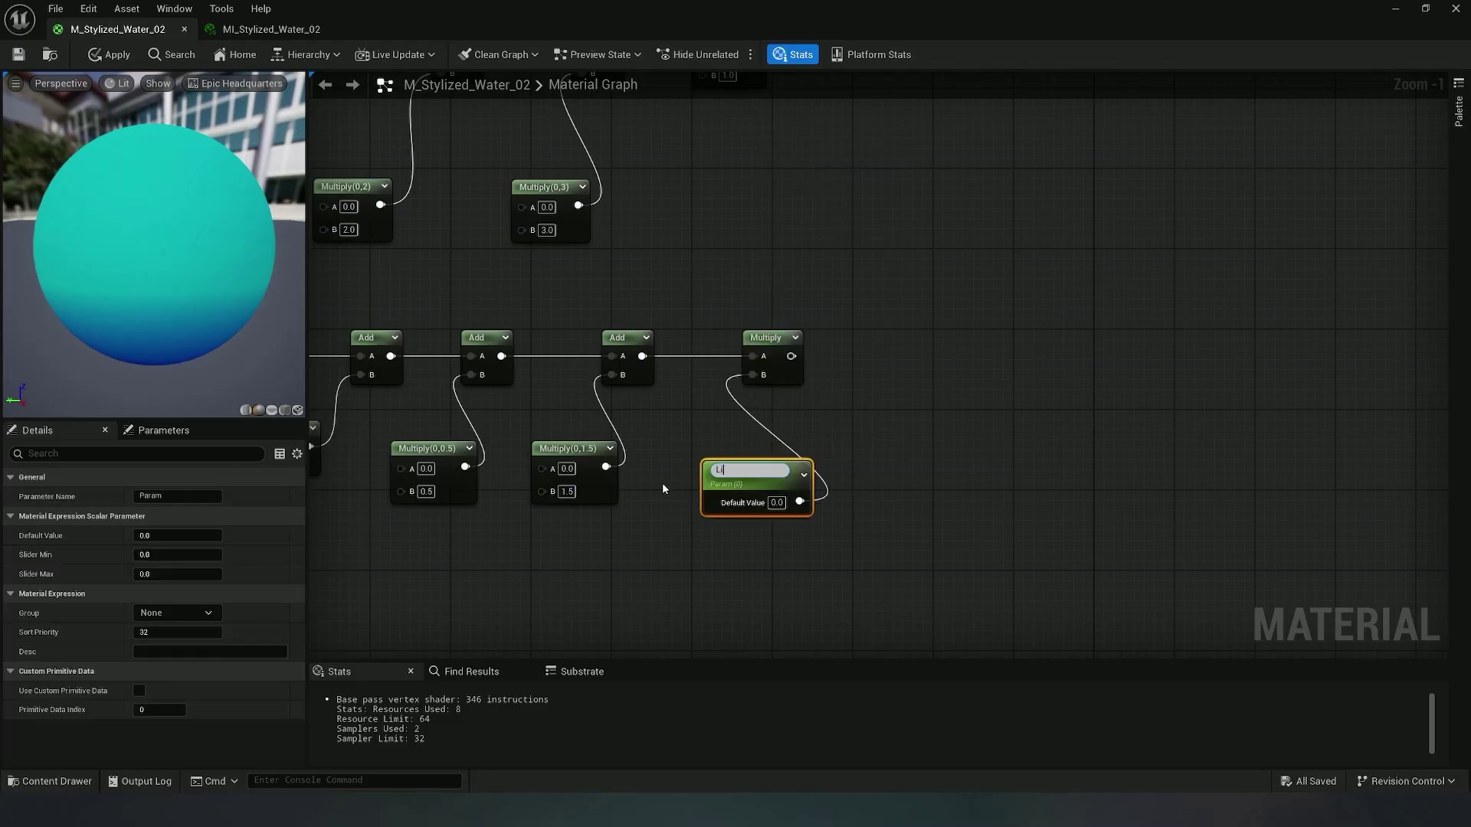
type("w")
key("BackSpace")
type("s")
key("Return")
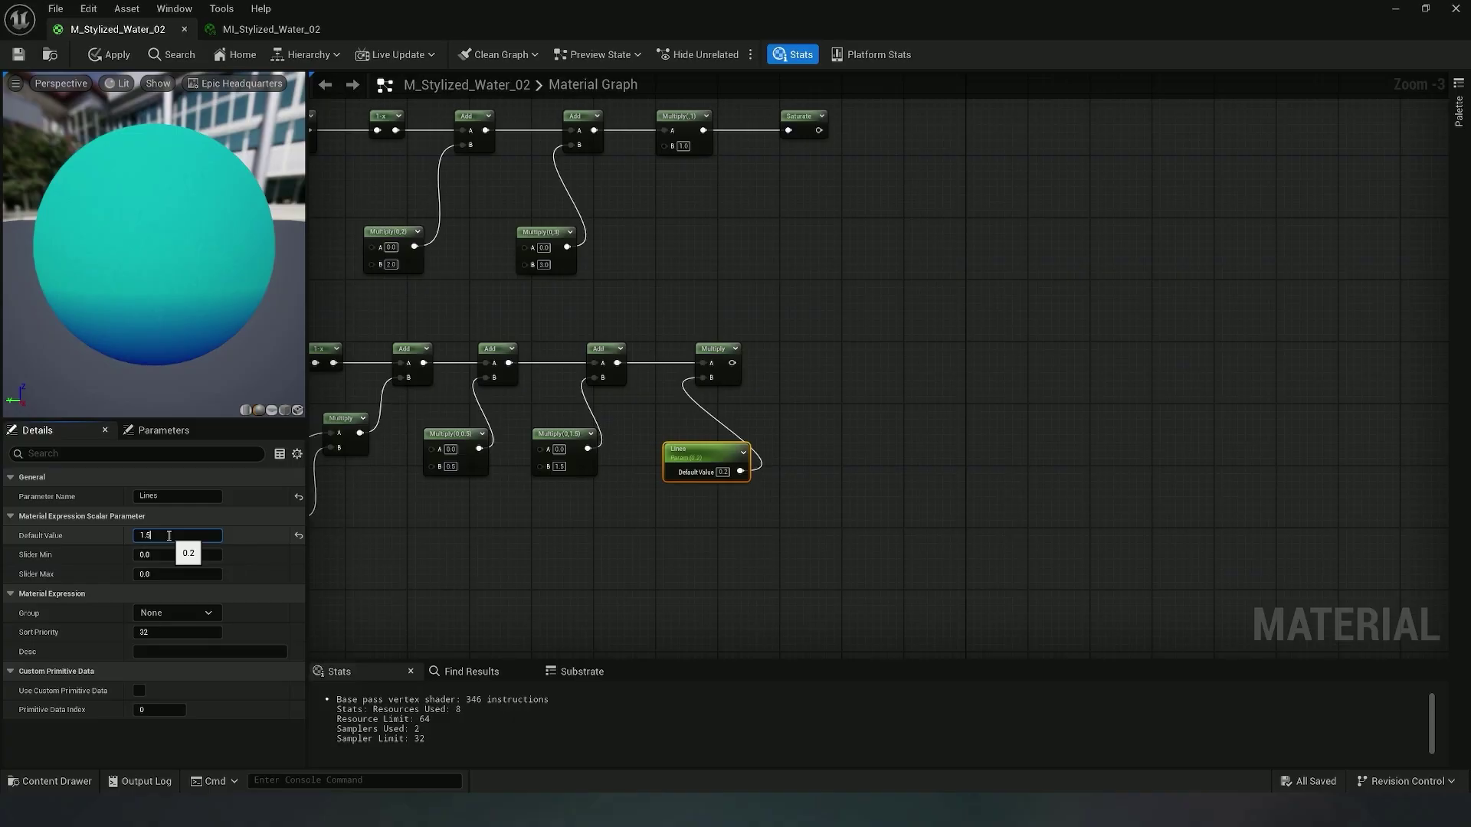
Add a Sine node fed by the Lines Multiply output and align it with the row
right_click_drag(791, 397, 657, 407)
scroll(696, 439, "up", 1)
right_click(682, 370)
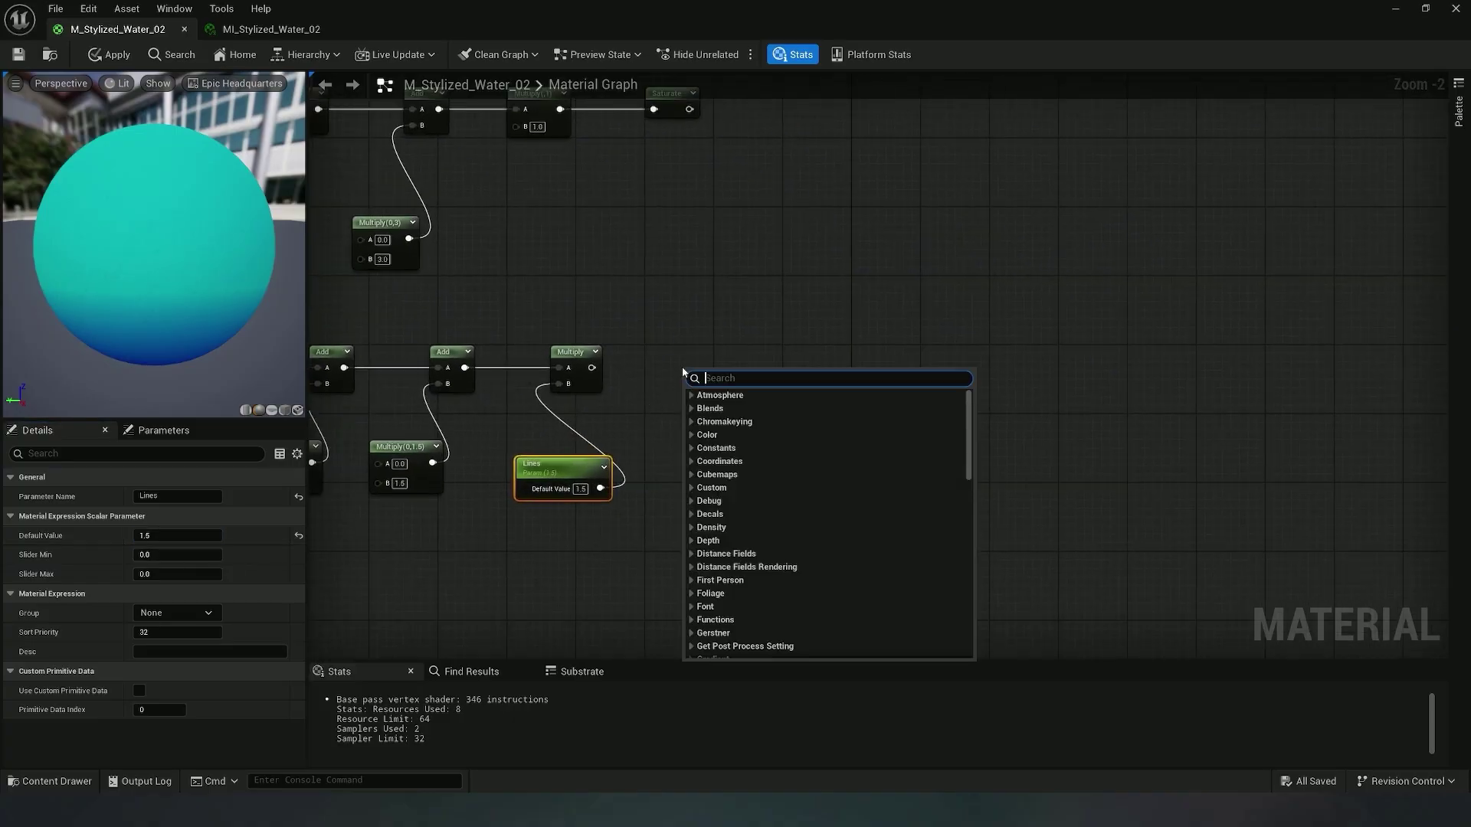
type("sine")
left_click(757, 513)
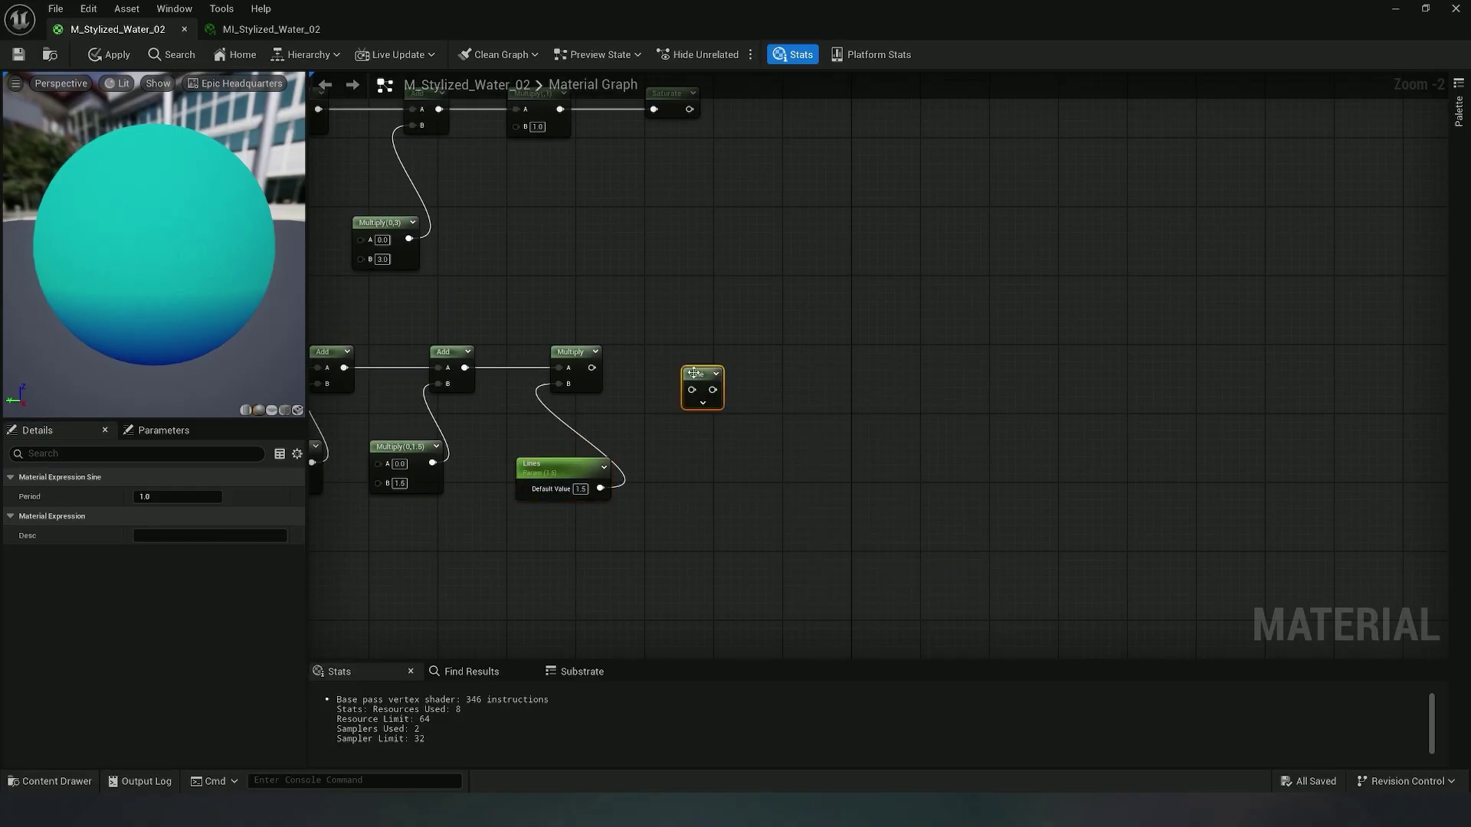
mouse_move(692, 374)
left_mouse_down()
mouse_move(657, 376)
mouse_move(688, 376)
mouse_move(692, 356)
left_mouse_up()
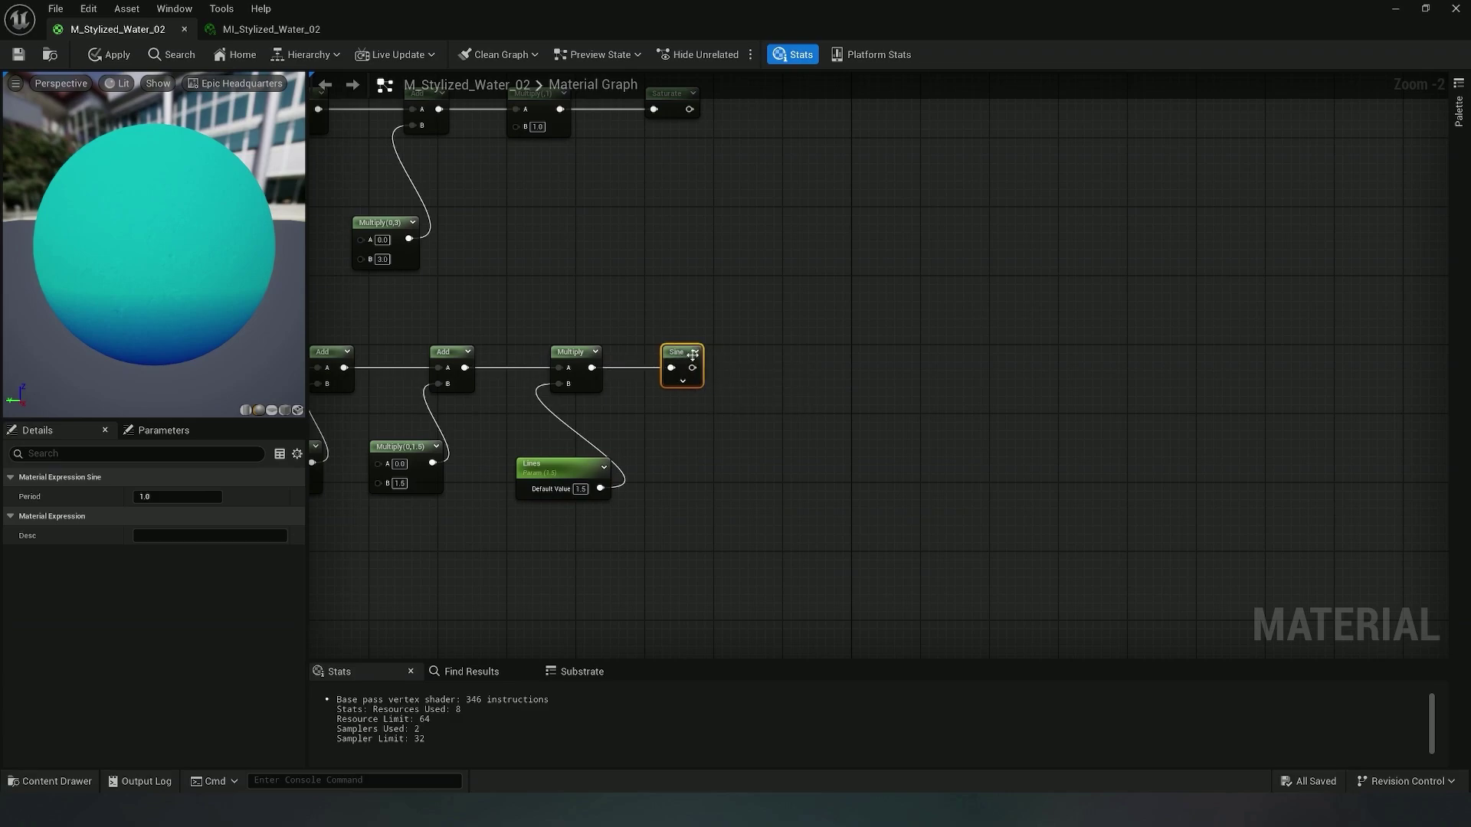
Place an Add node beside the Sine node and connect the Sine output to its A input
right_click(793, 402)
type("ad")
left_click(834, 438)
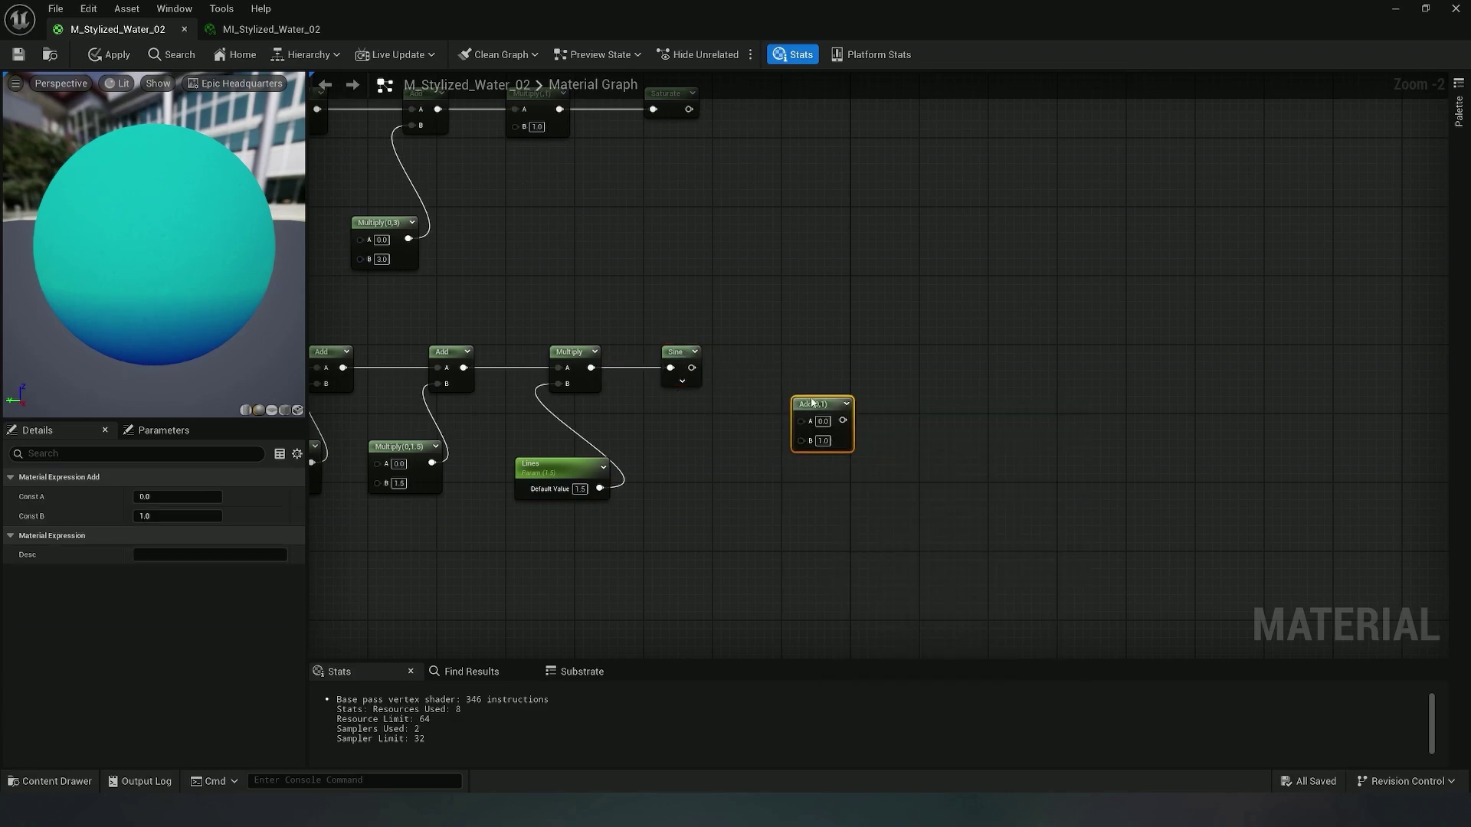
left_click_drag(810, 403, 765, 378)
scroll(757, 452, "down", 2)
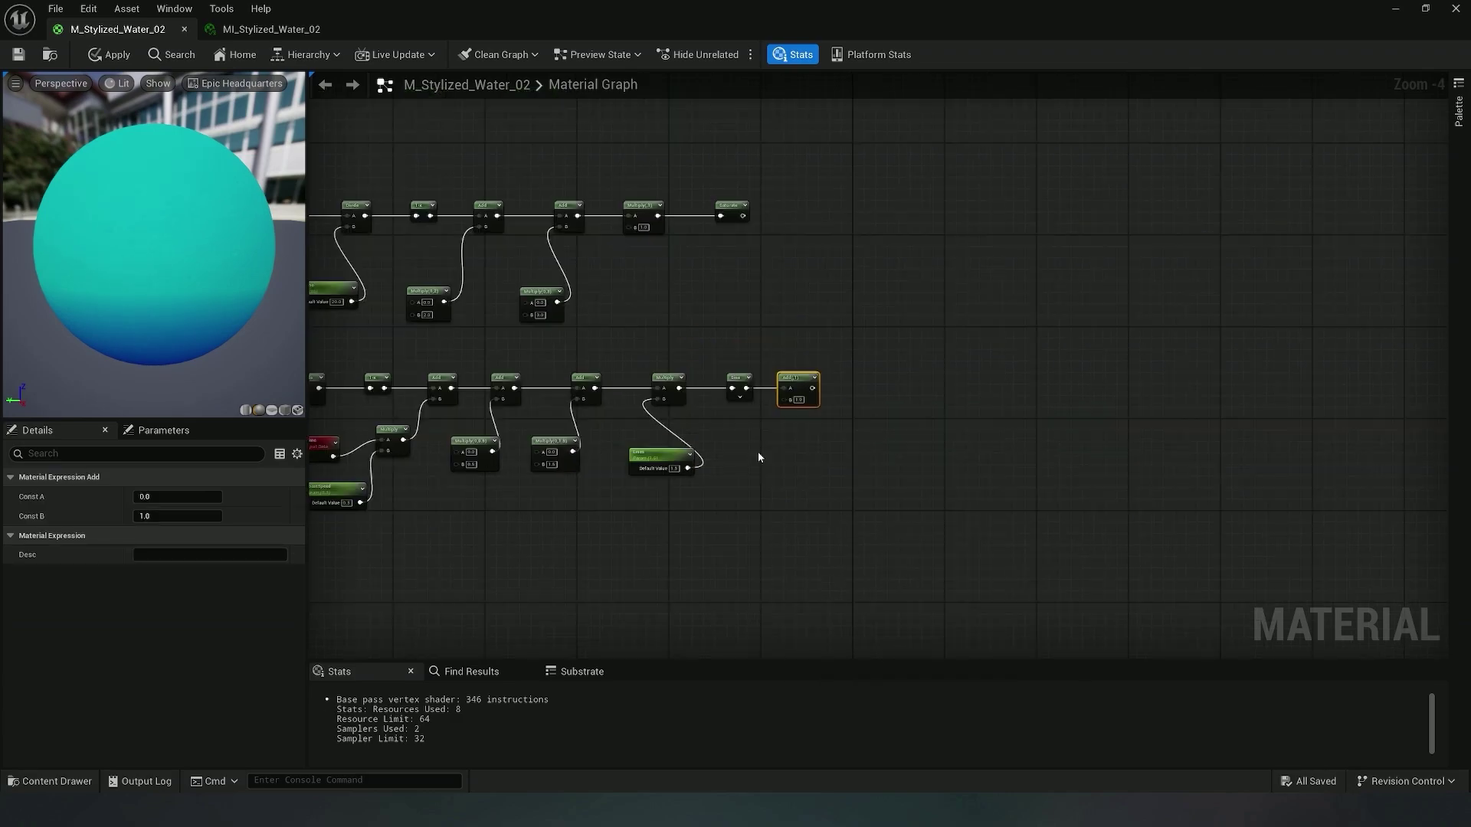
Feed a constant of 0.5 into the new Add node's B input and convert it into a scalar parameter named Thickness
left_click(758, 457)
left_click_drag(801, 468, 788, 403)
scroll(764, 490, "up", 2)
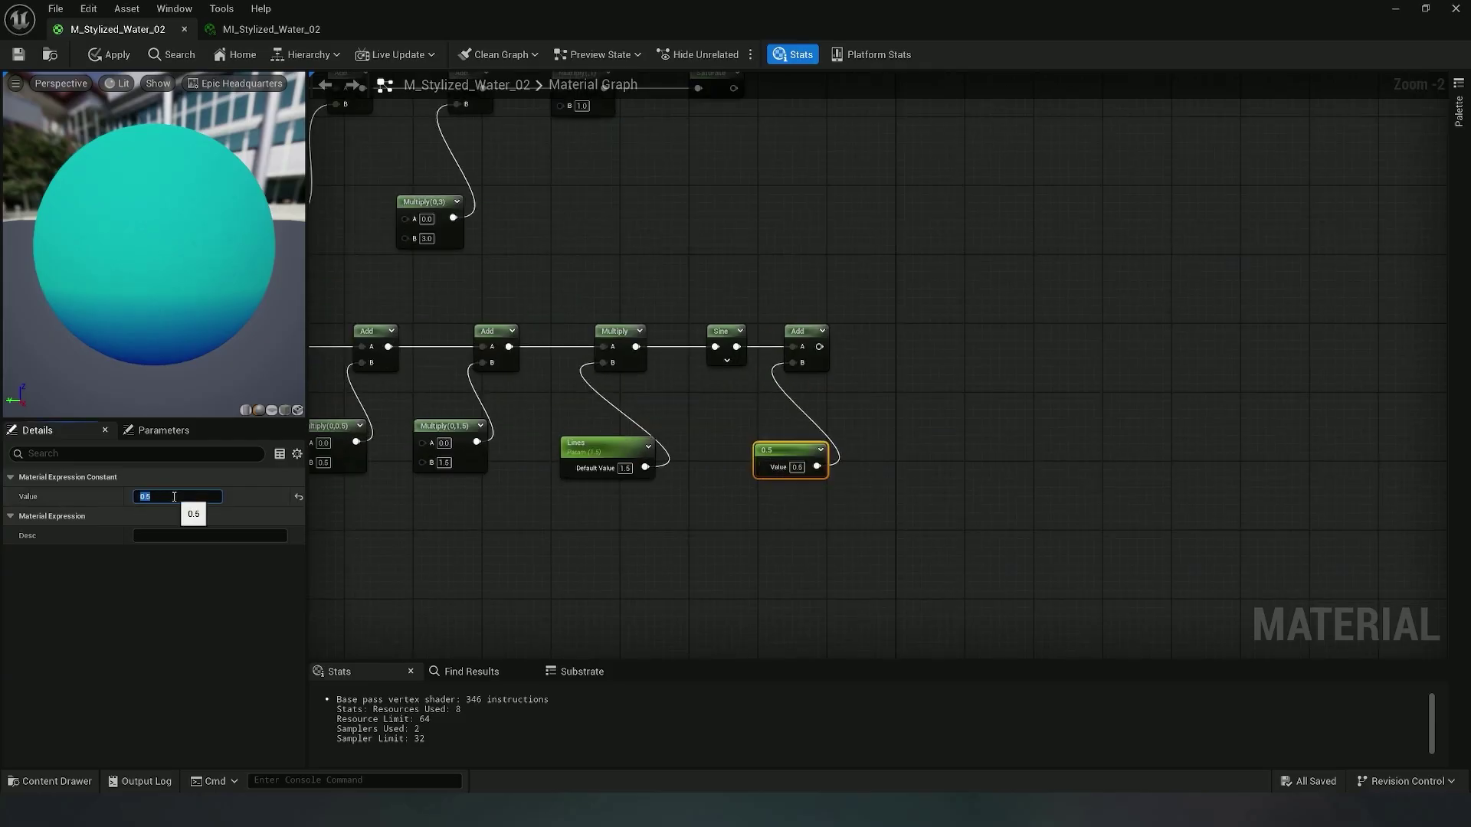
right_click(789, 453)
left_click(809, 150)
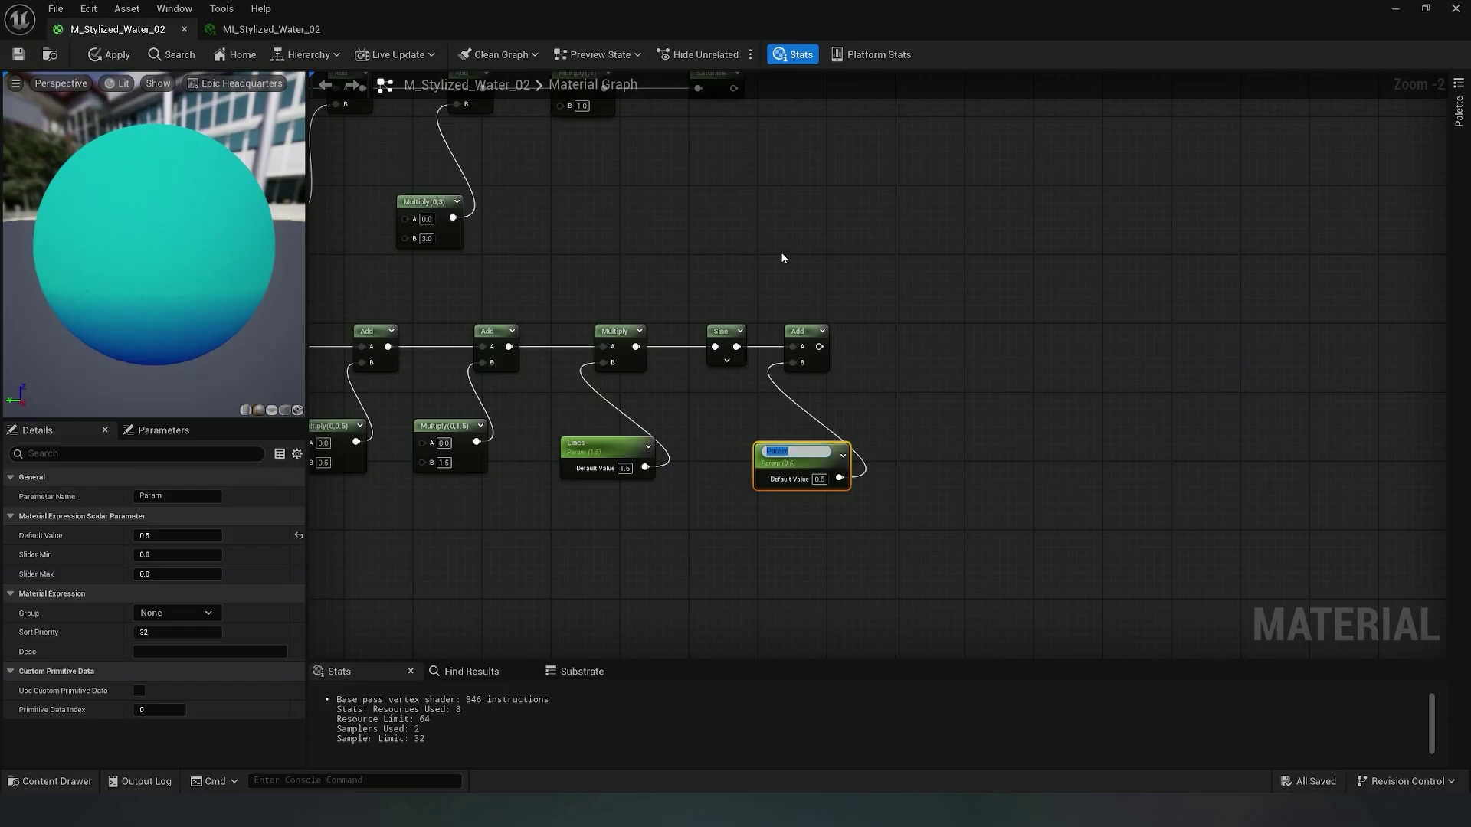
Add a Clamp node driven by the Thickness Add output and line it up with the row
right_click_drag(782, 258, 780, 327)
right_click(938, 419)
type("clamp")
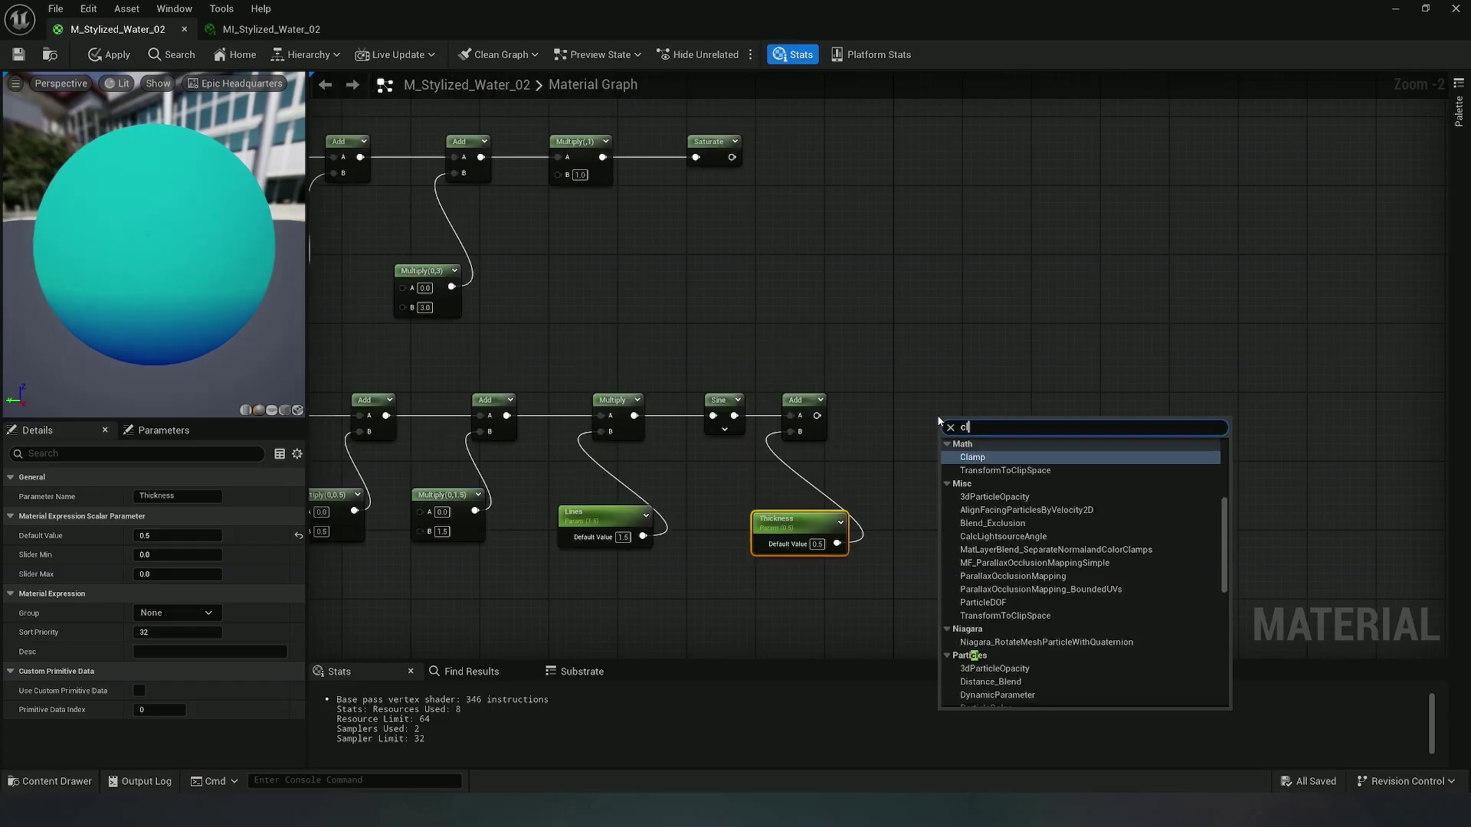
left_click(1051, 485)
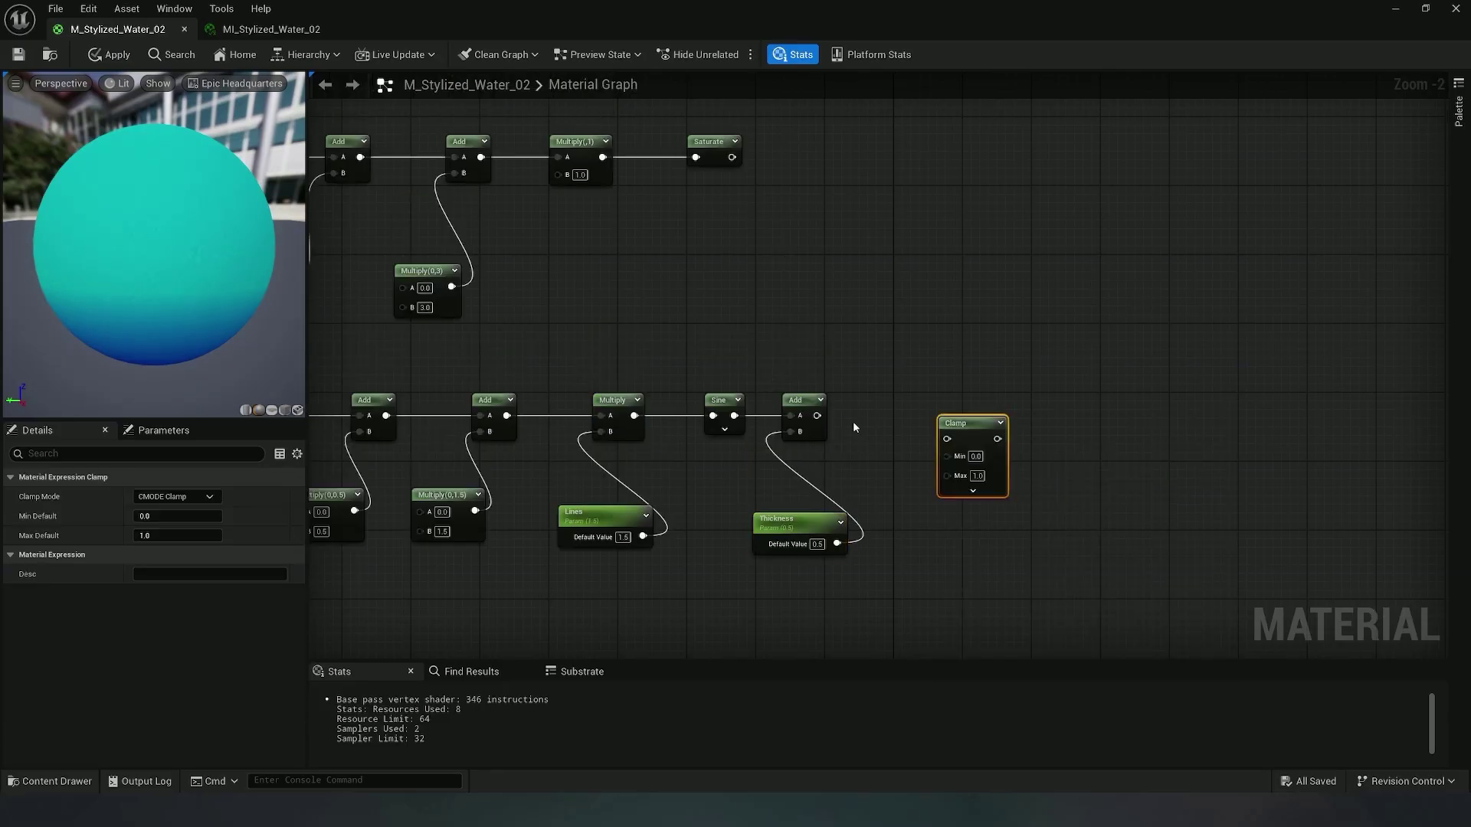
left_click_drag(817, 416, 946, 439)
left_click_drag(957, 423, 939, 402)
Create an Add node below the Clamp node and connect its output to the Clamp's Max input
right_click_drag(886, 314, 1165, 239)
right_click(1187, 471)
type("add")
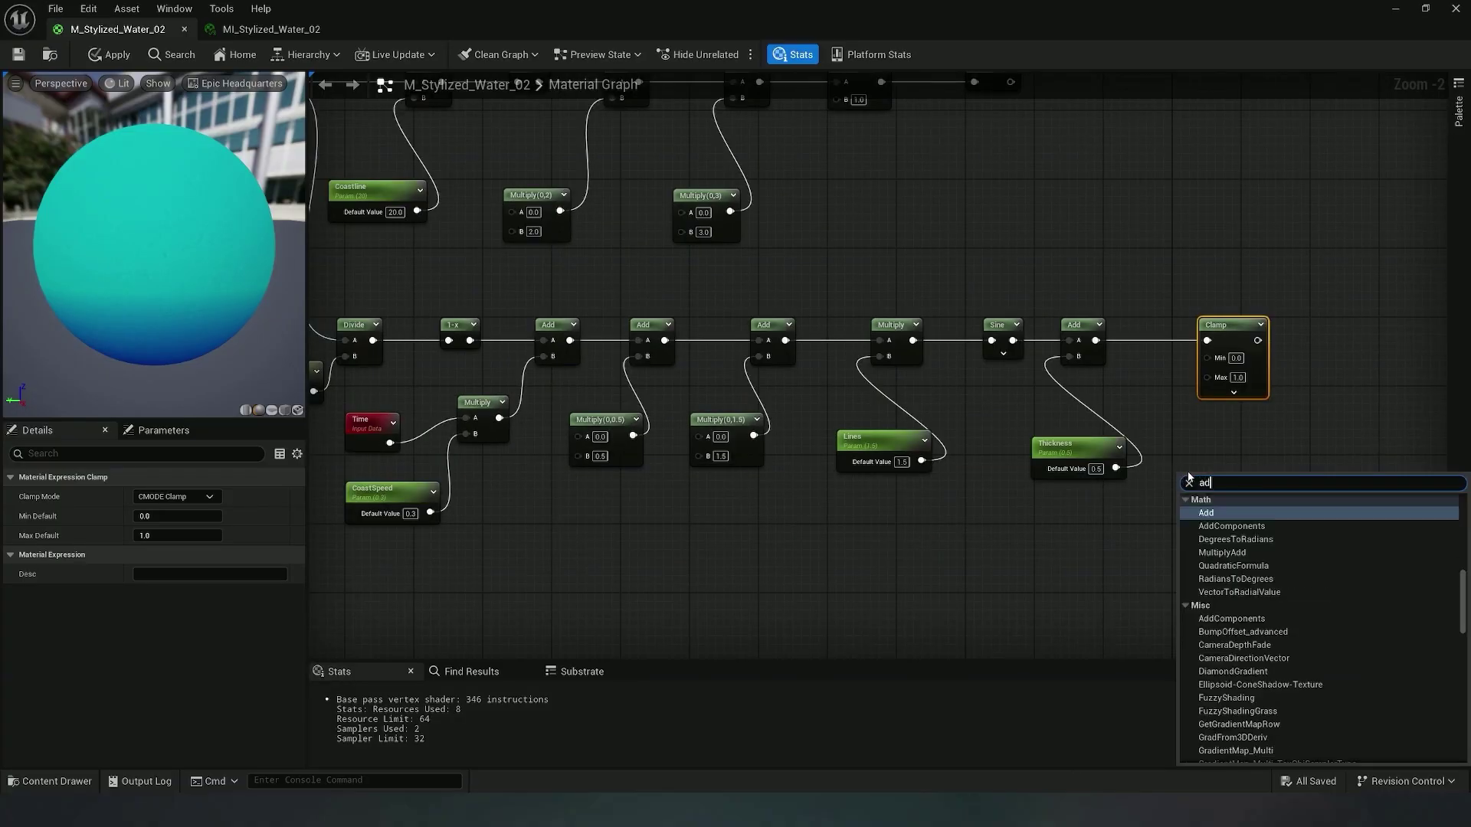
left_click(1250, 558)
left_click_drag(1221, 476, 1208, 379)
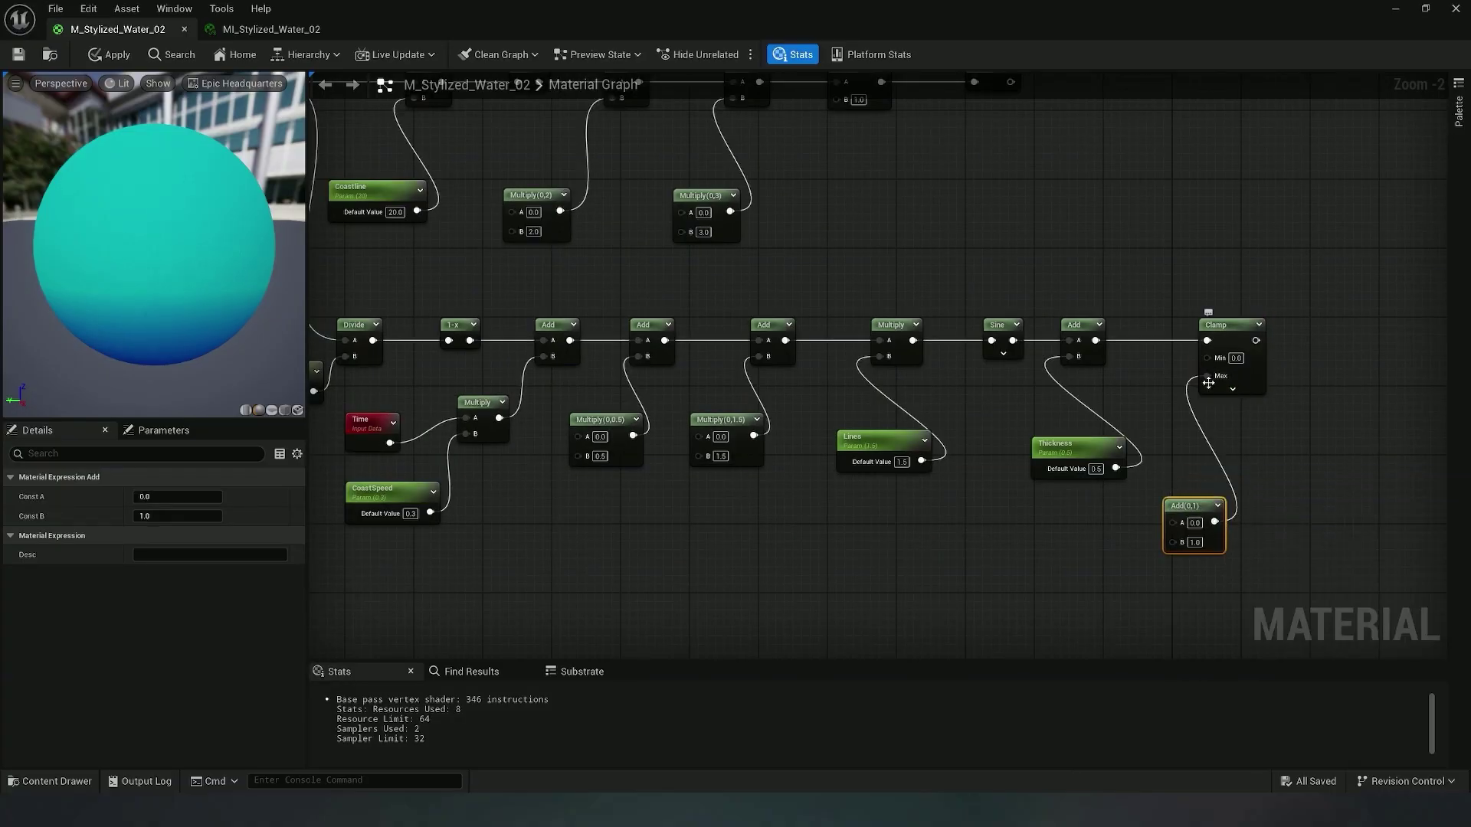
left_click_drag(1185, 509, 1116, 517)
Connect the lower row's 1-x output to the A input of the Clamp's Add node, routing the wire below the row with a reroute node
left_click_drag(470, 340, 1105, 531)
double_click(796, 443)
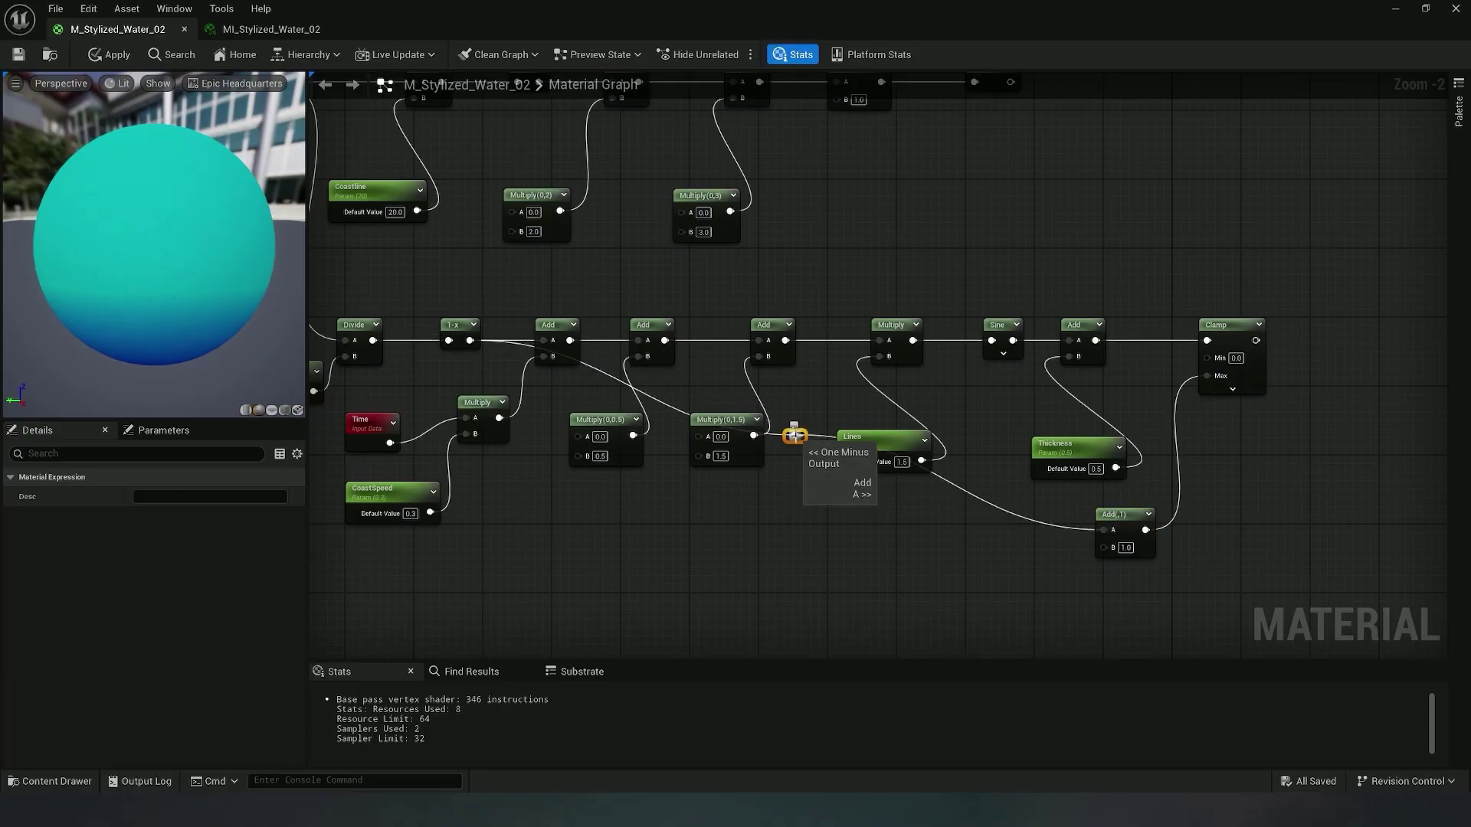
left_click_drag(797, 442, 567, 524)
Add a Multiply node and connect its output to the B input of the Add node feeding the Clamp's Max
right_click_drag(663, 634, 583, 596)
key("m")
left_click(894, 549)
left_click_drag(932, 557, 1023, 512)
Add an Add node after the Saturate node in the upper row and connect the Saturate output to its A input
right_click_drag(909, 399, 884, 526)
scroll(881, 483, "down", 1)
right_click_drag(874, 471, 1073, 455)
right_click(1184, 278)
type("add")
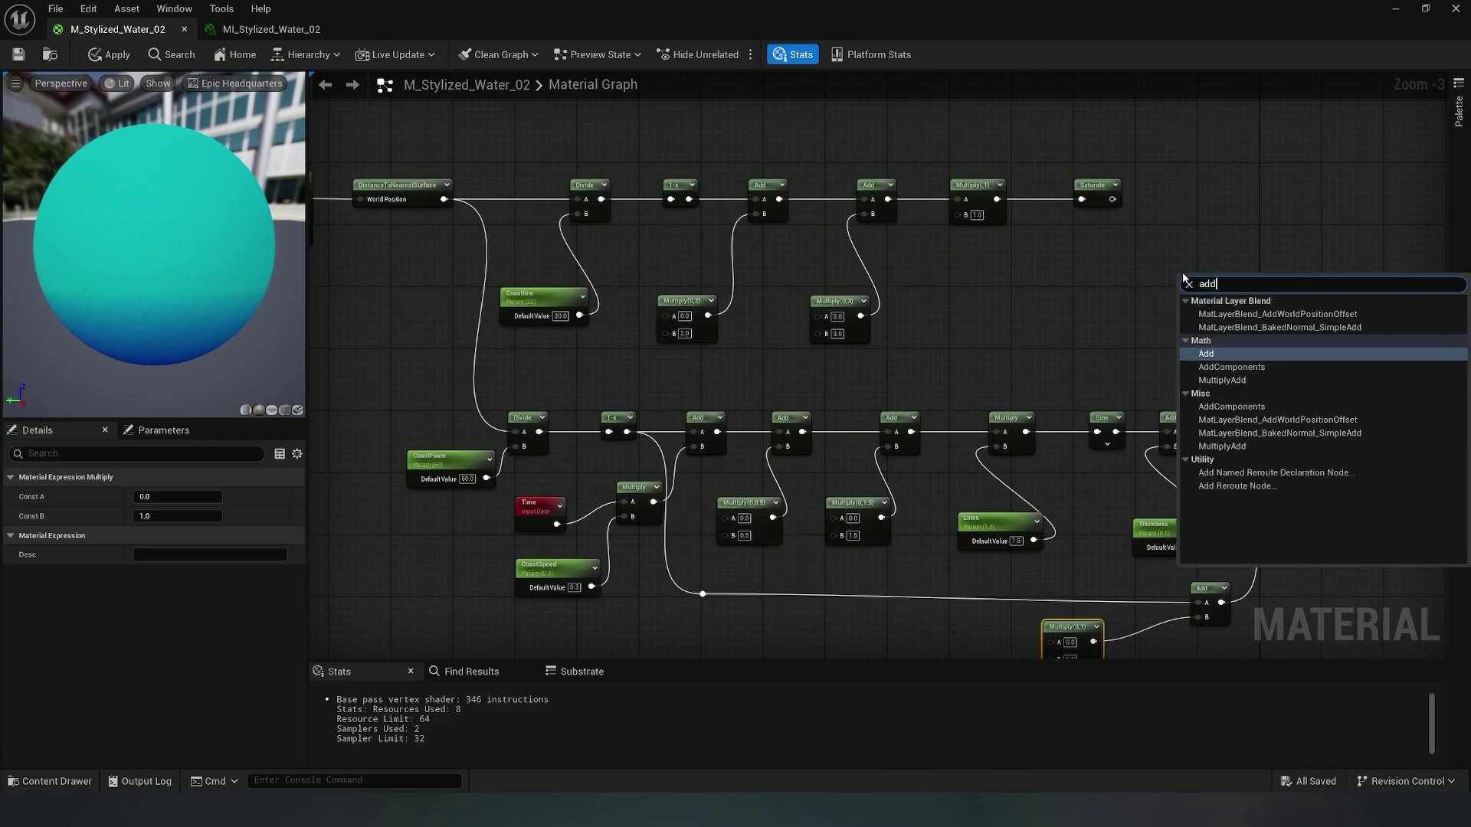
left_click(1218, 354)
left_click_drag(1213, 280, 1229, 201)
left_click_drag(1112, 199, 1205, 213)
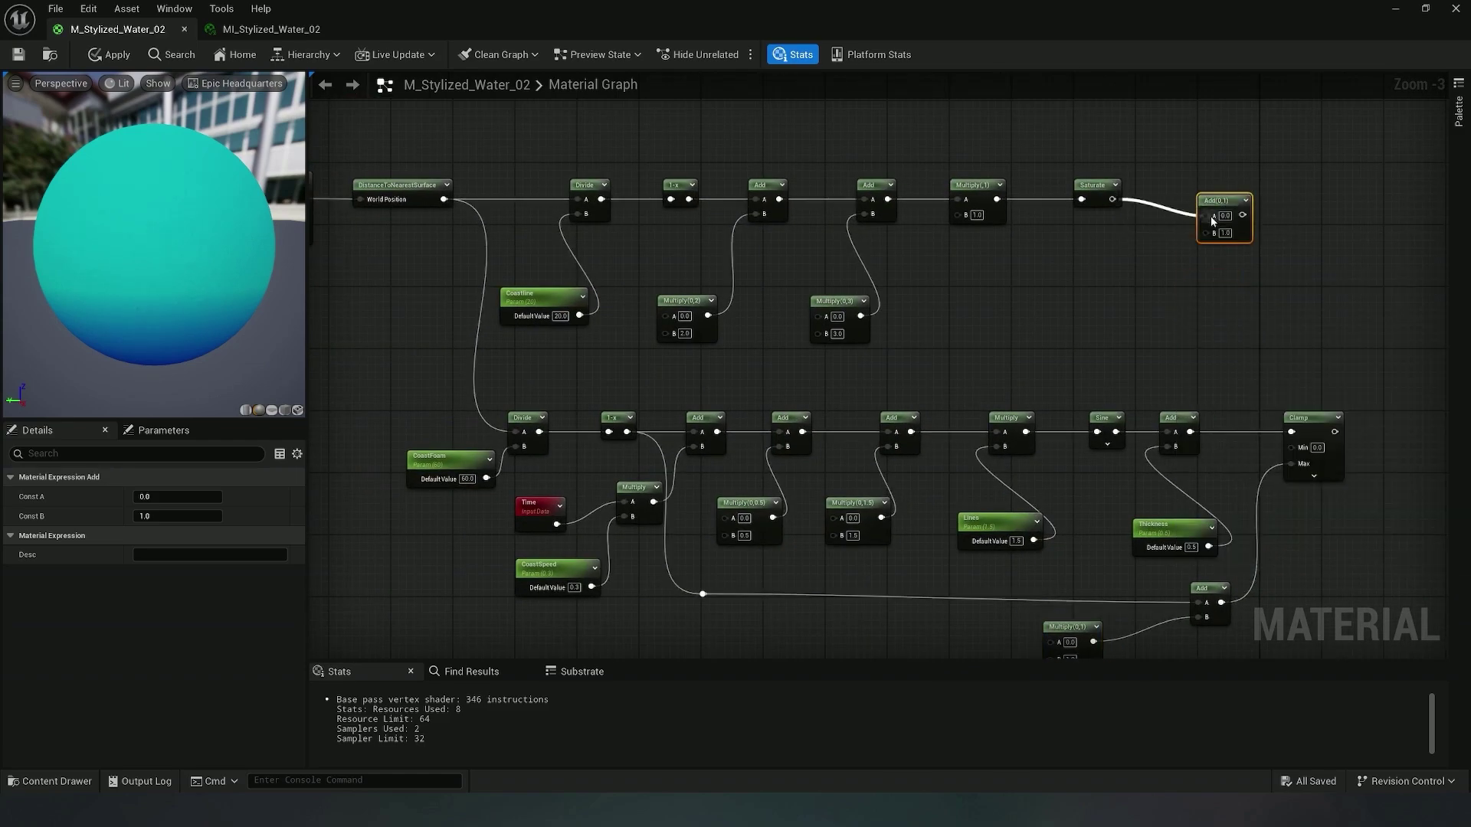
Select the coastline and coast foam node network and move it up and left, next to the texture nodes
scroll(1096, 277, "down", 2)
right_click_drag(1096, 277, 1035, 319)
left_click_drag(498, 230, 1389, 609)
scroll(1220, 550, "down", 3)
left_click_drag(1111, 378, 629, 119)
right_click_drag(818, 223, 770, 418)
Move the texture and normal node group down and bring the coastline and foam network in above it
left_click_drag(697, 315, 840, 499)
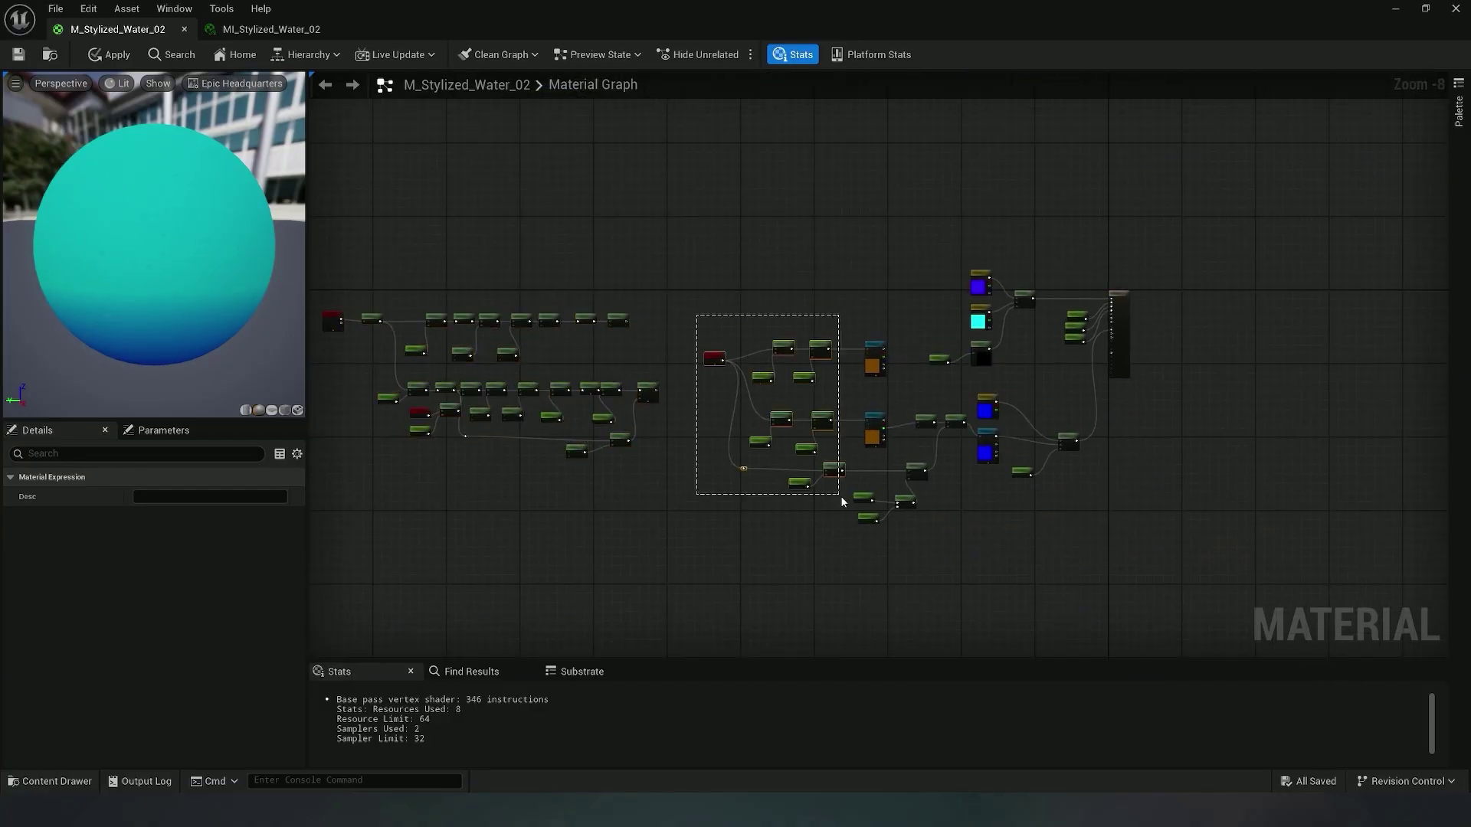
left_click_drag(1068, 443, 865, 609)
left_click_drag(340, 267, 682, 460)
left_click_drag(590, 449, 769, 499)
Shift the coastline and foam node network farther right above the texture samples
scroll(778, 495, "up", 1)
right_click_drag(780, 489, 877, 327)
left_click_drag(494, 139, 984, 559)
scroll(958, 368, "up", 2)
left_click(1084, 305)
right_click_drag(1083, 305, 1135, 375)
right_click(1101, 401)
scroll(940, 387, "up", 1)
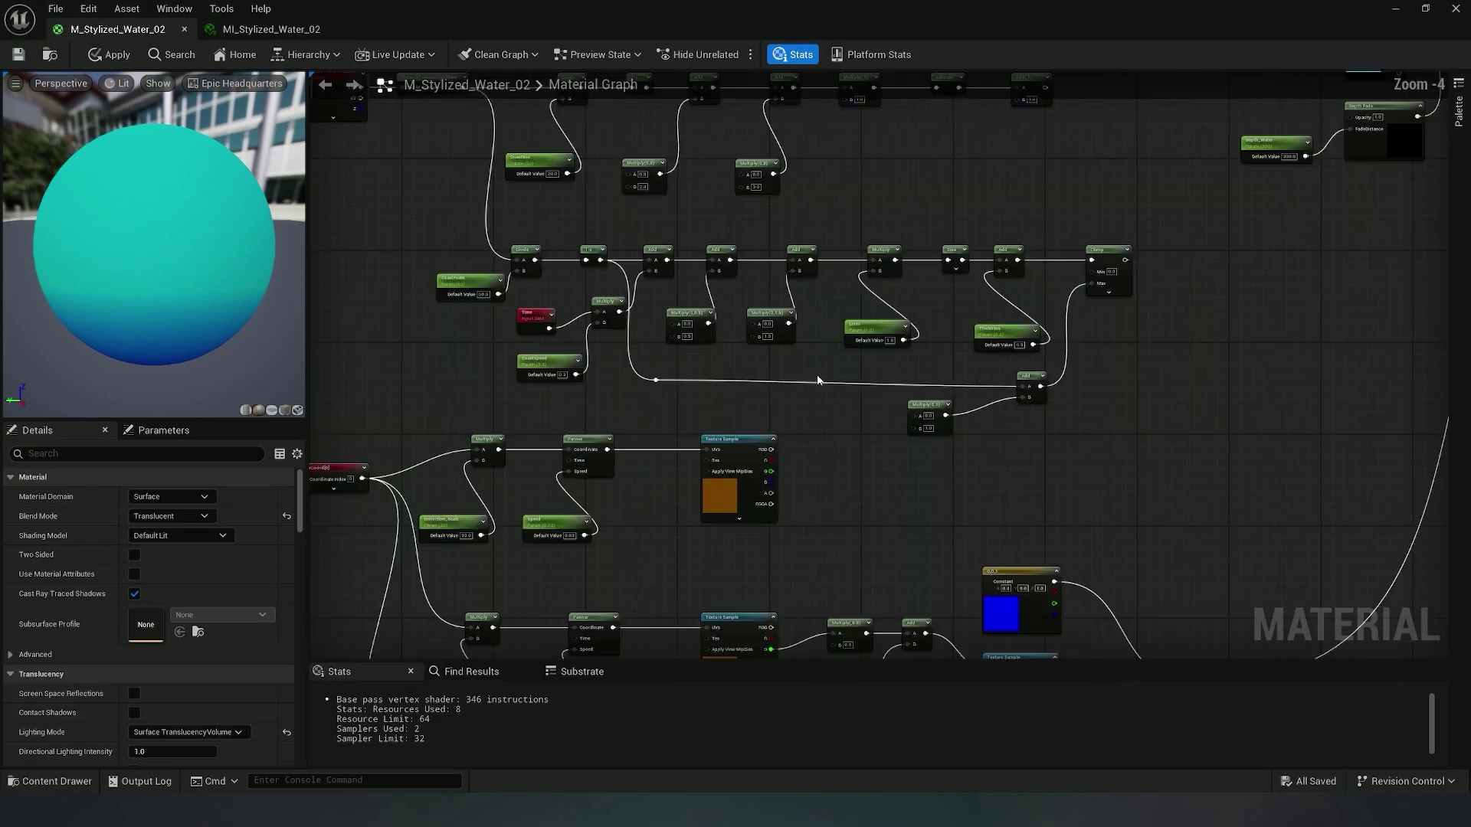
right_click_drag(821, 381, 893, 420)
scroll(371, 486, "down", 1)
left_click_drag(386, 178, 1009, 466)
left_click_drag(842, 466, 974, 461)
left_click(760, 509)
scroll(936, 477, "up", 1)
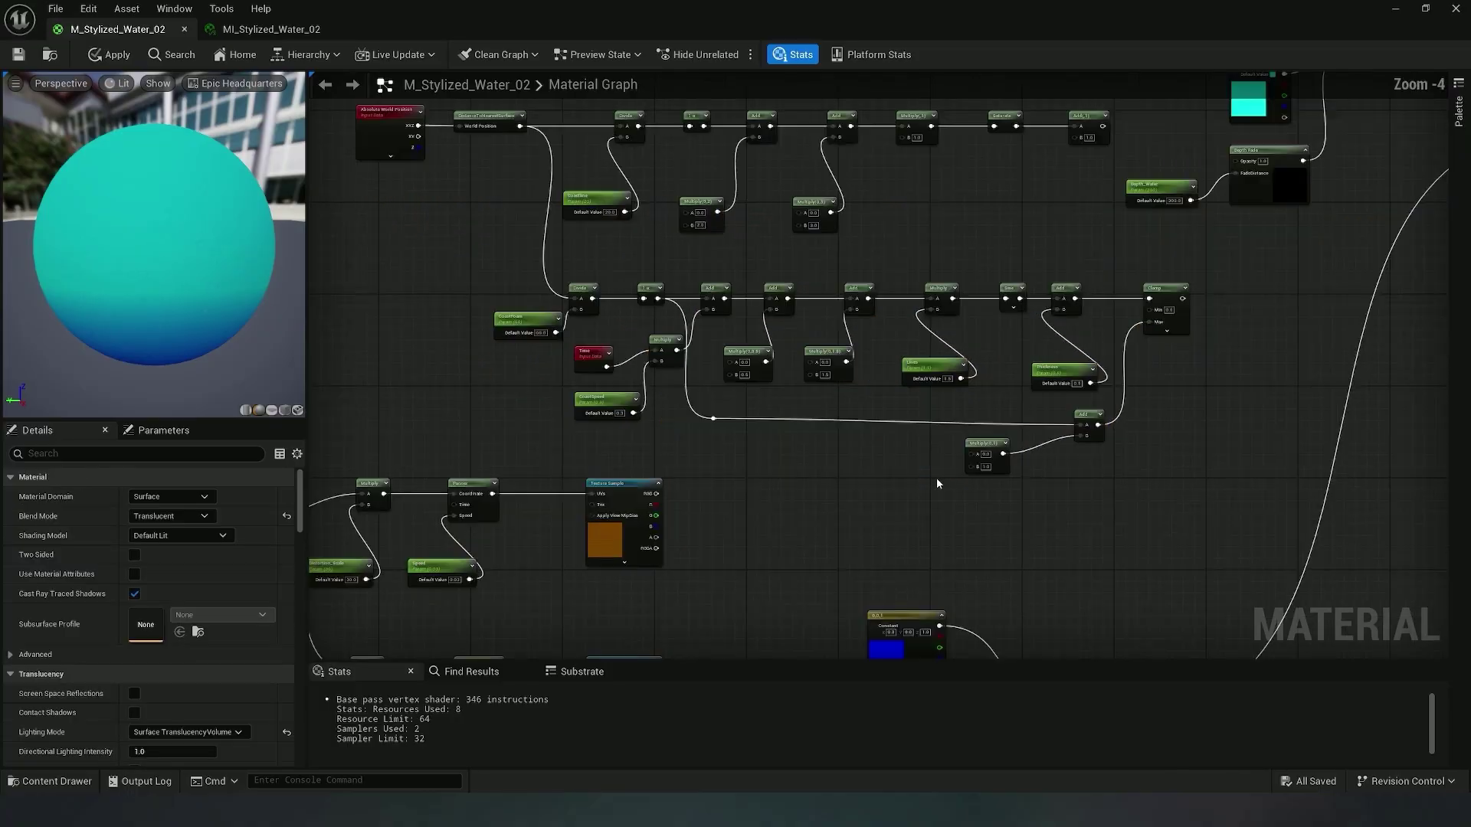
Connect the upper row's 2.0 Multiply A input to the upper texture sample's green output, and the 3.0 Multiply's to the lower sample's
right_click_drag(904, 478, 857, 546)
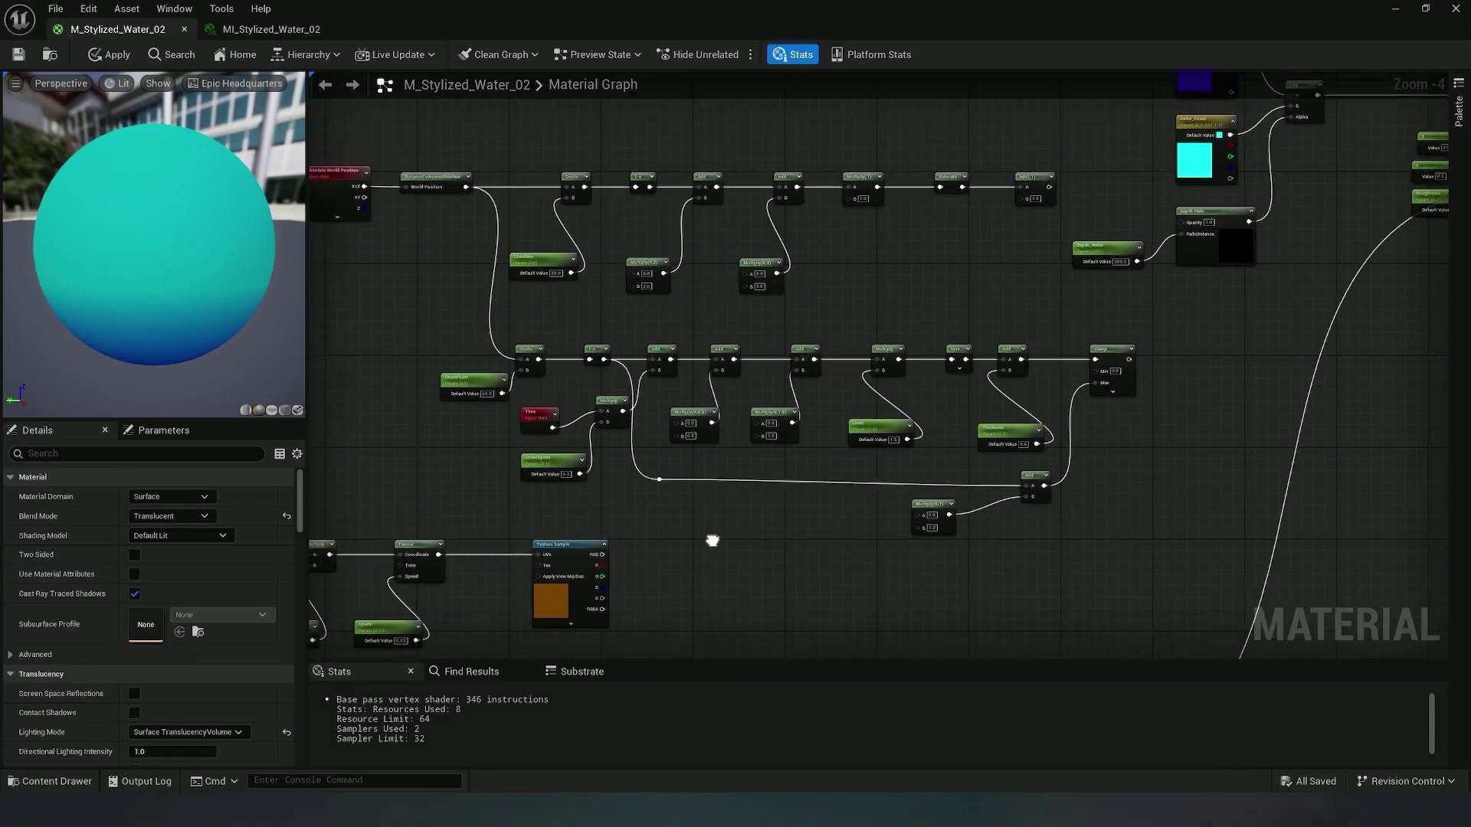
right_click_drag(709, 535, 773, 410)
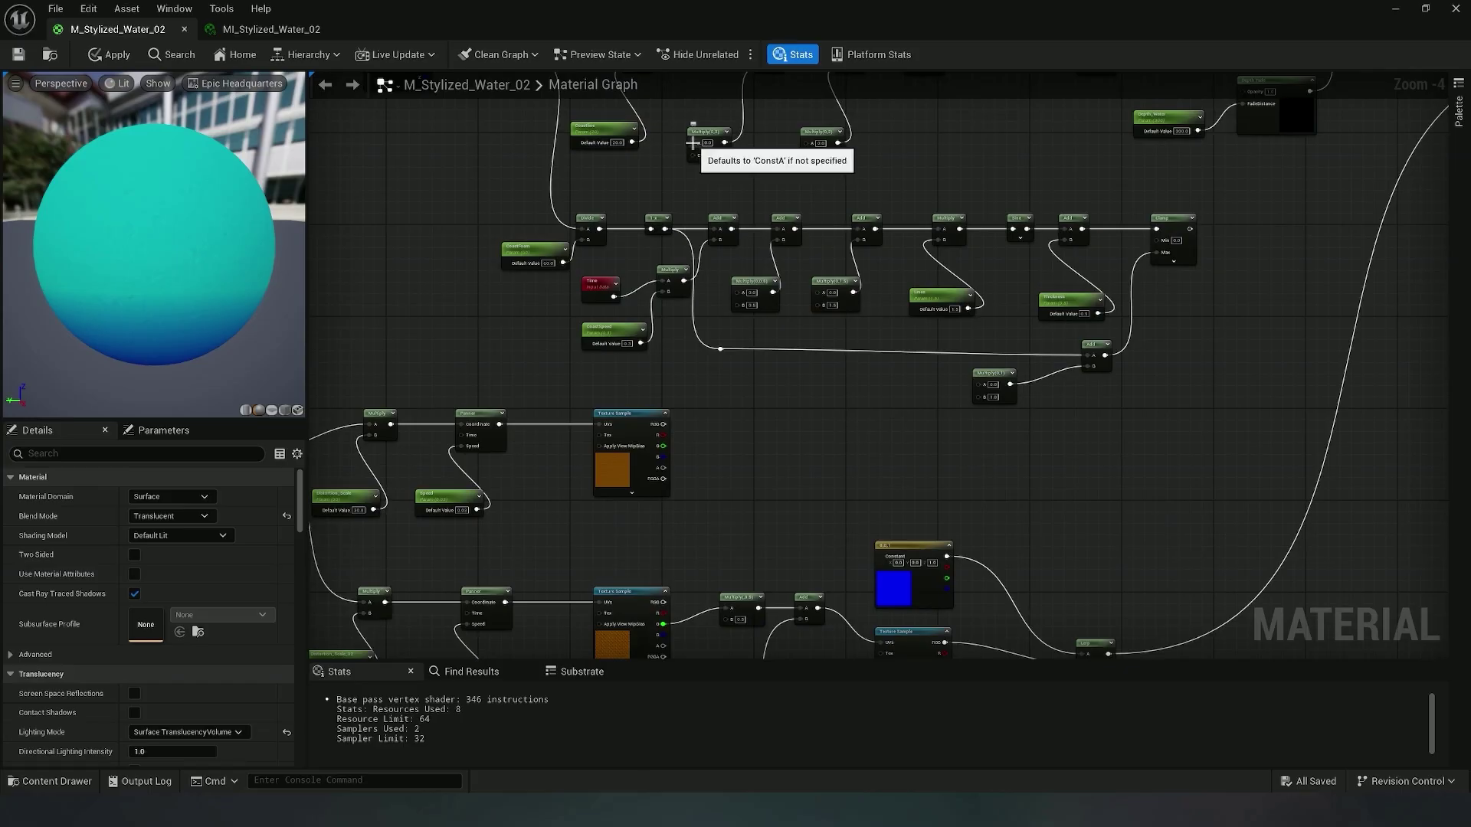
left_click_drag(697, 144, 666, 452)
mouse_move(787, 429)
right_mouse_down()
mouse_move(787, 452)
mouse_move(788, 423)
right_mouse_up()
right_click_drag(808, 135, 842, 131)
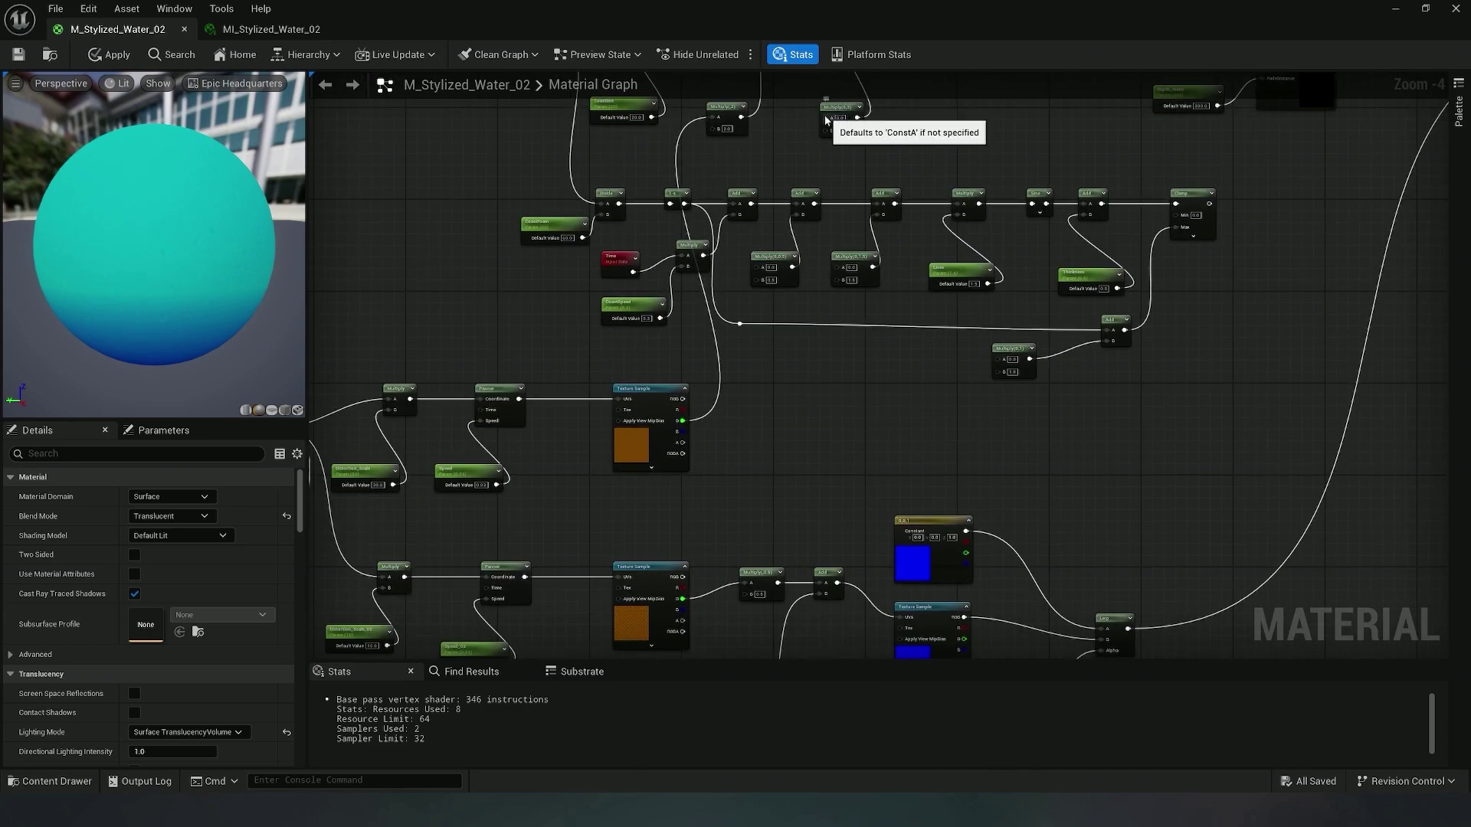
left_click_drag(825, 118, 681, 599)
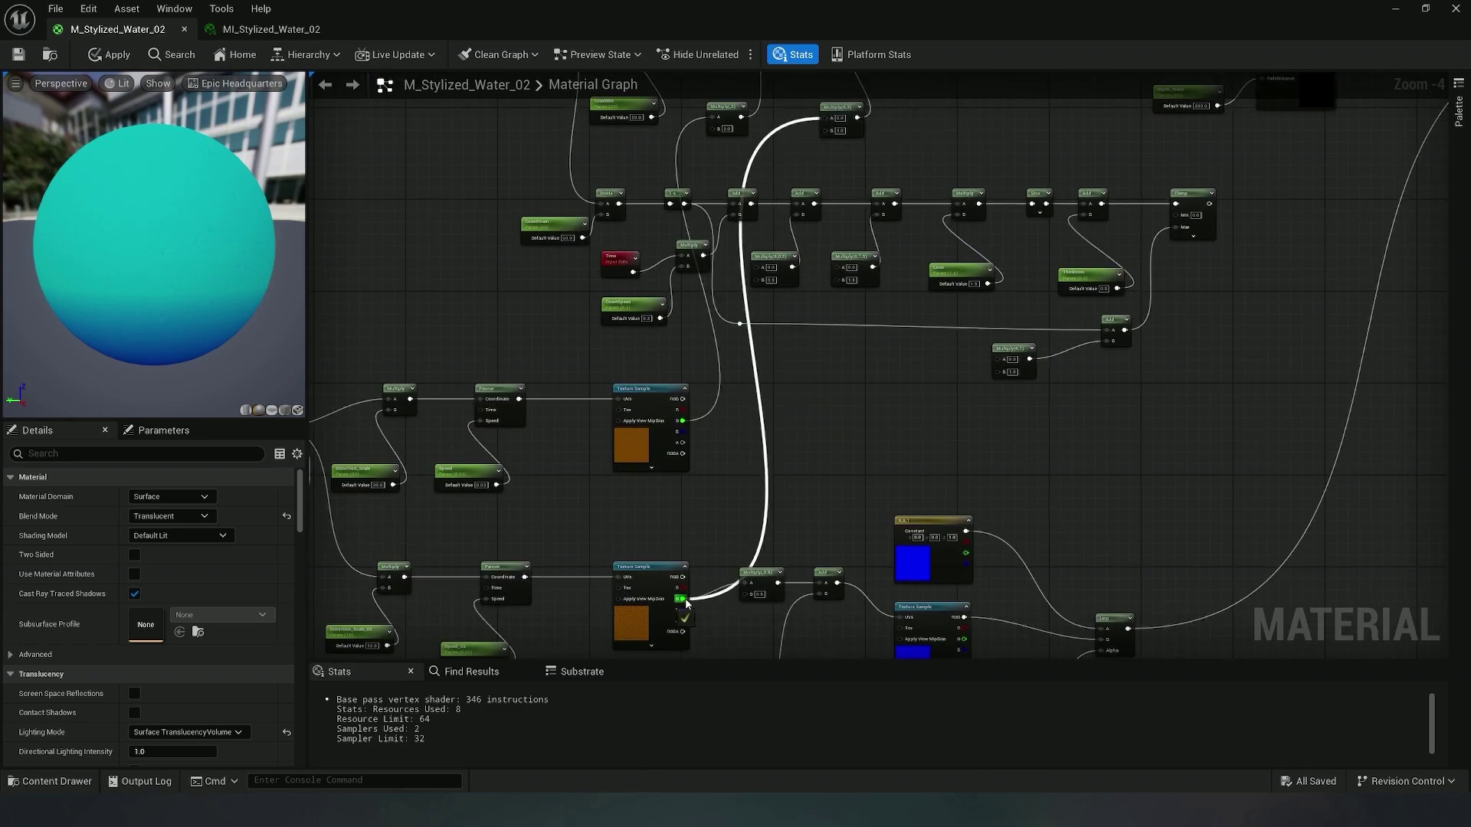
Route the wire from the upper texture sample to the 2.0 Multiply around the foam row using reroute nodes
right_click_drag(804, 458, 751, 475)
scroll(793, 489, "down", 1)
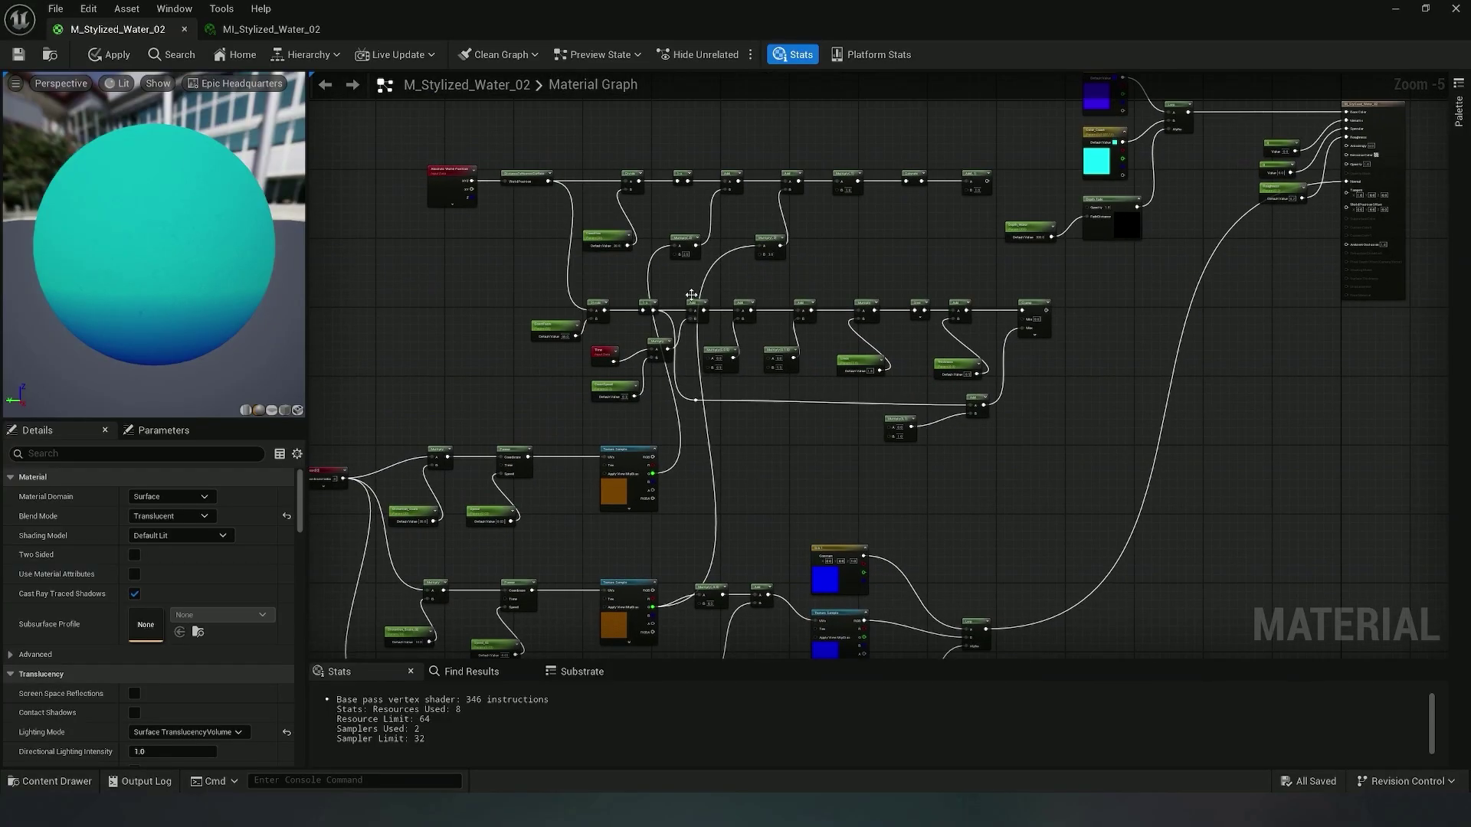
double_click(649, 289)
left_click_drag(651, 294, 589, 498)
scroll(430, 314, "up", 2)
double_click(754, 528)
left_click_drag(754, 527, 867, 505)
Route the wire from the lower texture sample to the 3.0 Multiply alongside the first one using reroute nodes
right_click_drag(961, 485, 847, 426)
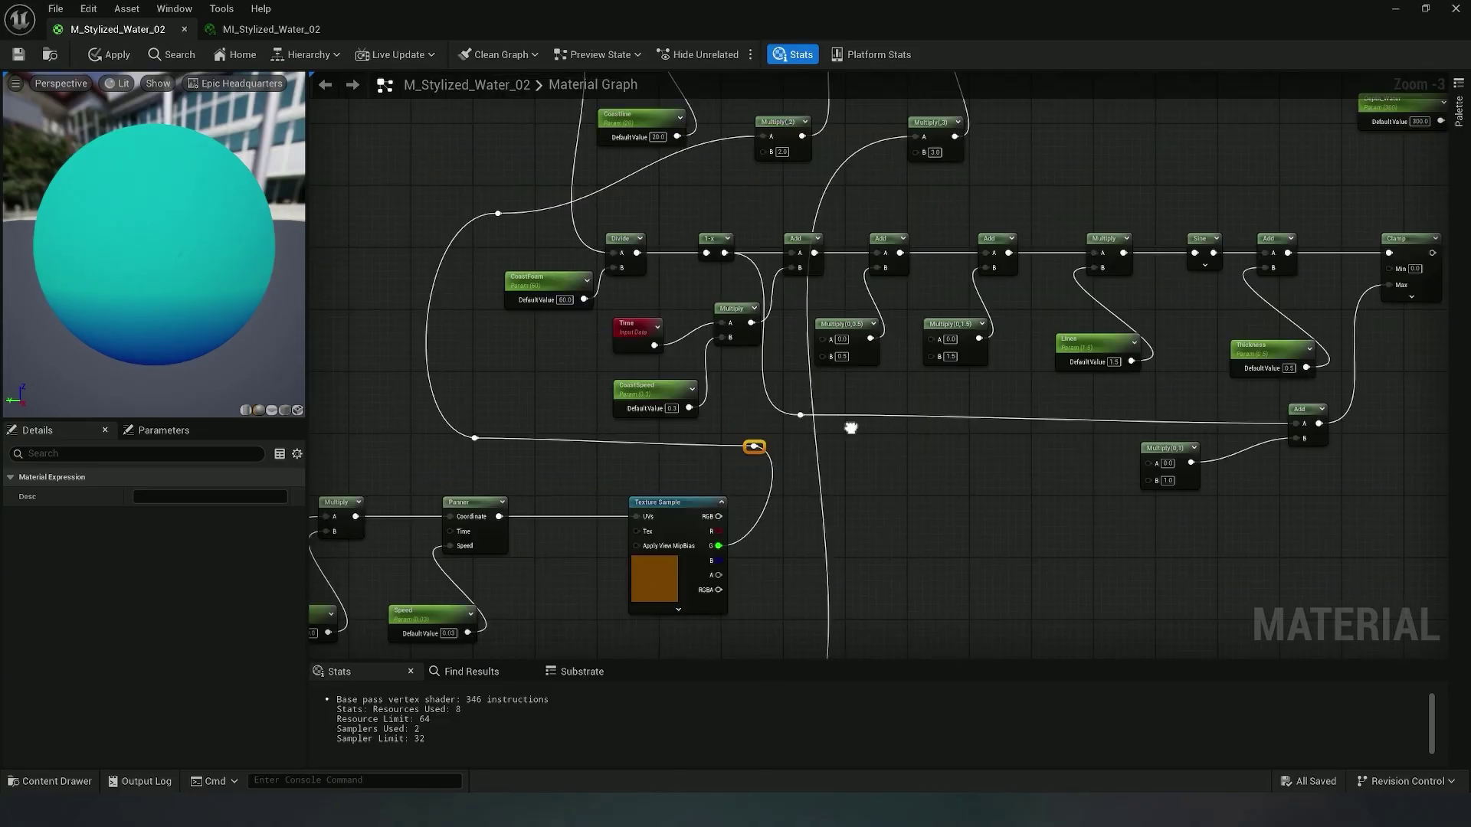
double_click(816, 206)
left_click_drag(816, 206, 499, 229)
double_click(507, 425)
left_click_drag(507, 425, 483, 423)
scroll(781, 599, "down", 2)
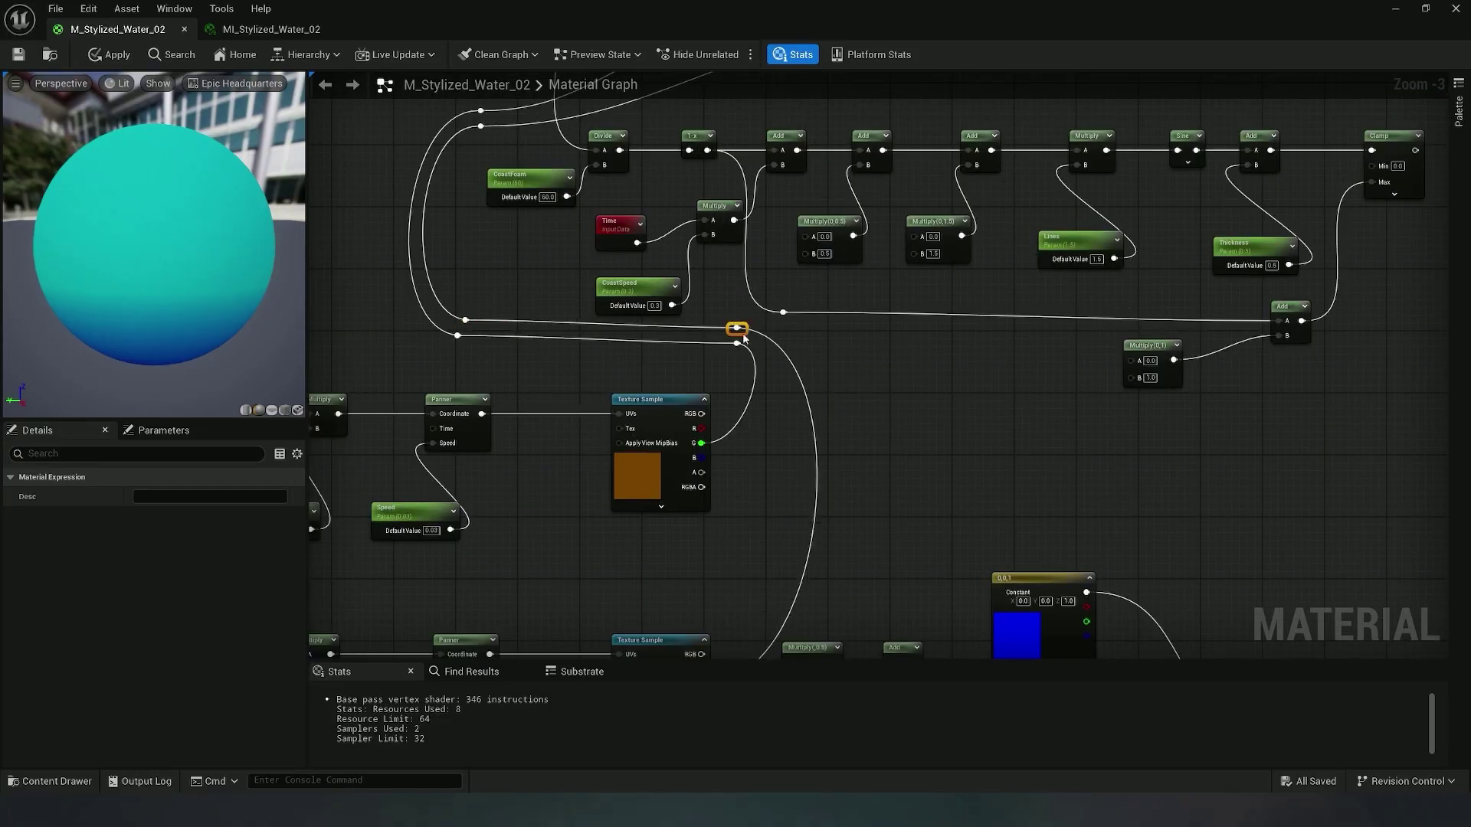
Connect the 0.5 Multiply node's A input to the green output of the upper texture sample
right_click_drag(780, 599, 721, 388)
scroll(687, 420, "up", 1)
left_click(671, 293)
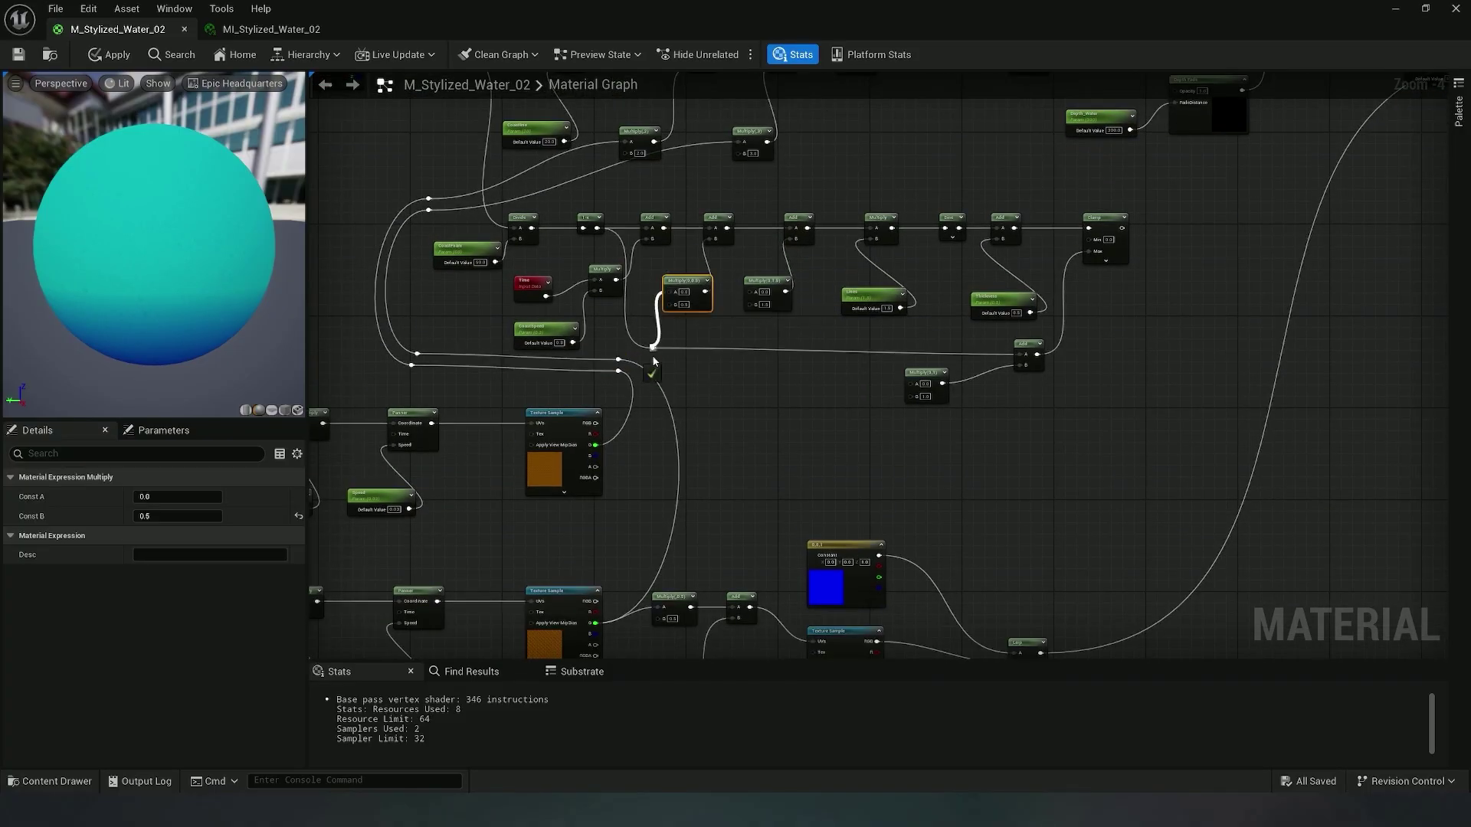
left_click_drag(655, 362, 596, 445)
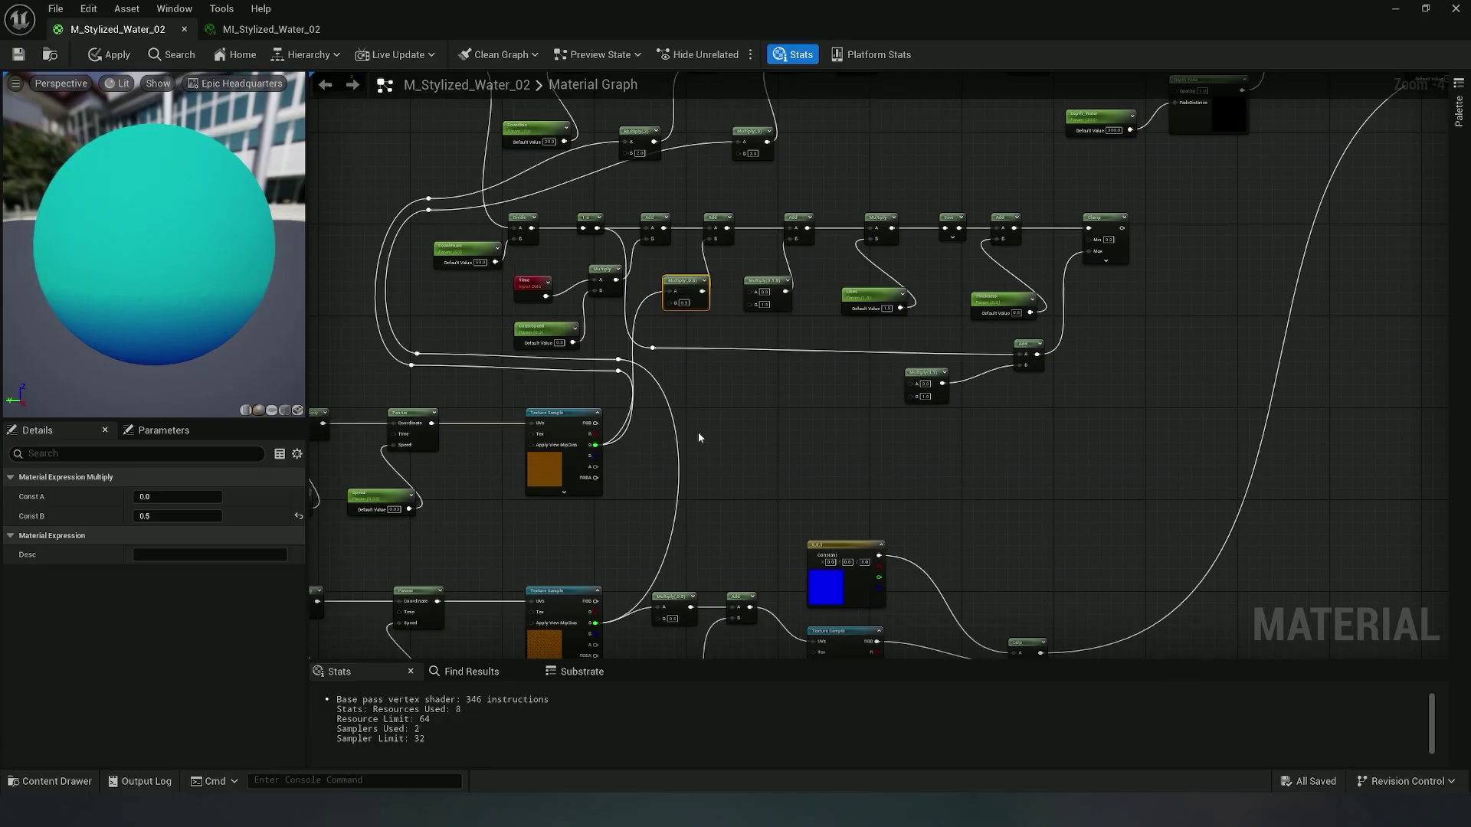
Connect the A inputs of the 1.5 Multiply and the 1.0 Multiply below the Clamp to the lower texture sample's green output
right_click_drag(699, 438, 709, 364)
left_click_drag(743, 227, 590, 560)
right_click_drag(686, 425, 671, 286)
right_click_drag(708, 381, 672, 471)
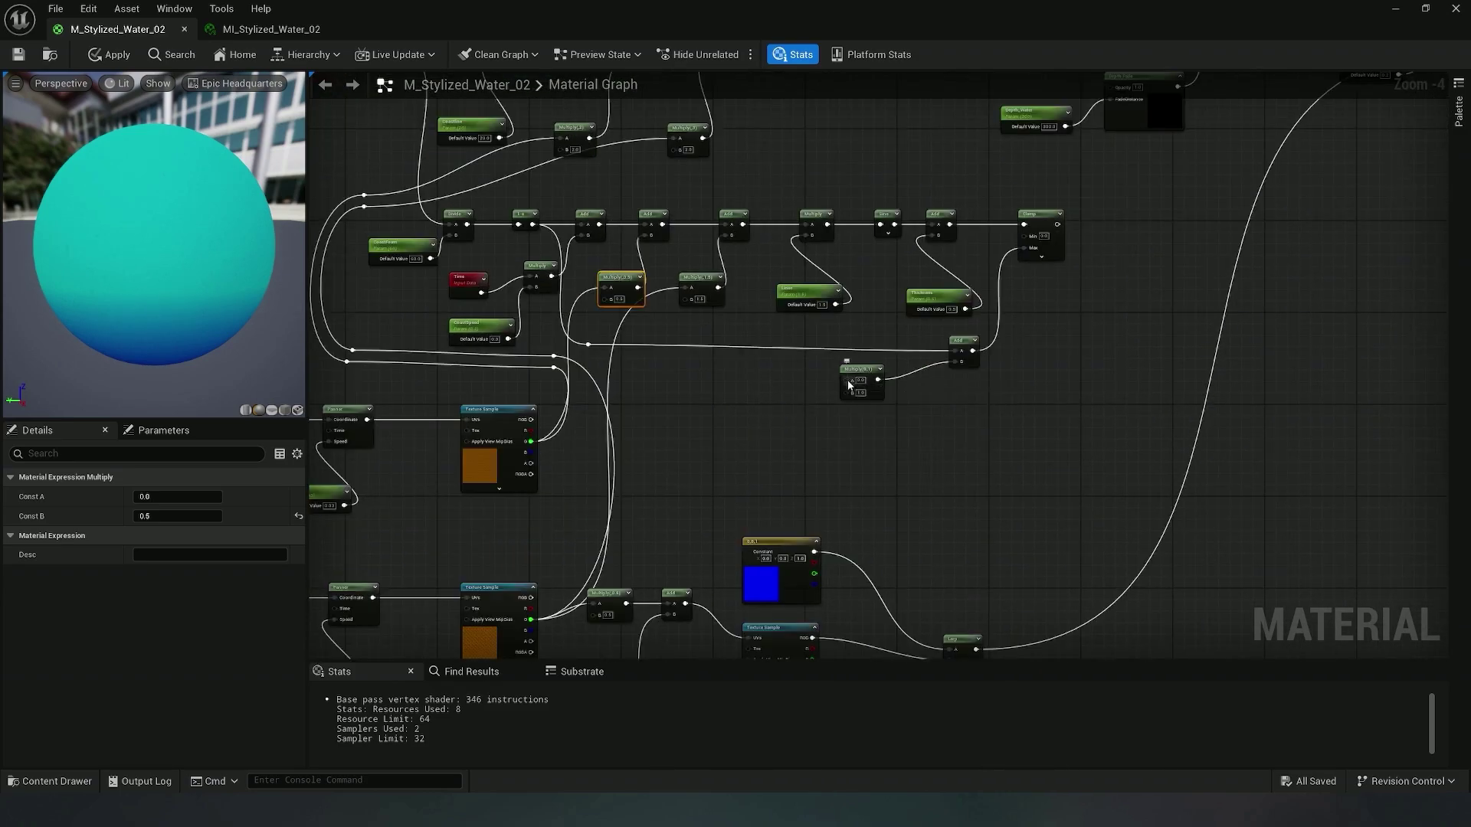
left_click_drag(848, 387, 533, 625)
Move the water color and depth fade nodes up and shift the Add node after Saturate to the right
right_click_drag(727, 449, 704, 431)
right_click_drag(954, 457, 676, 597)
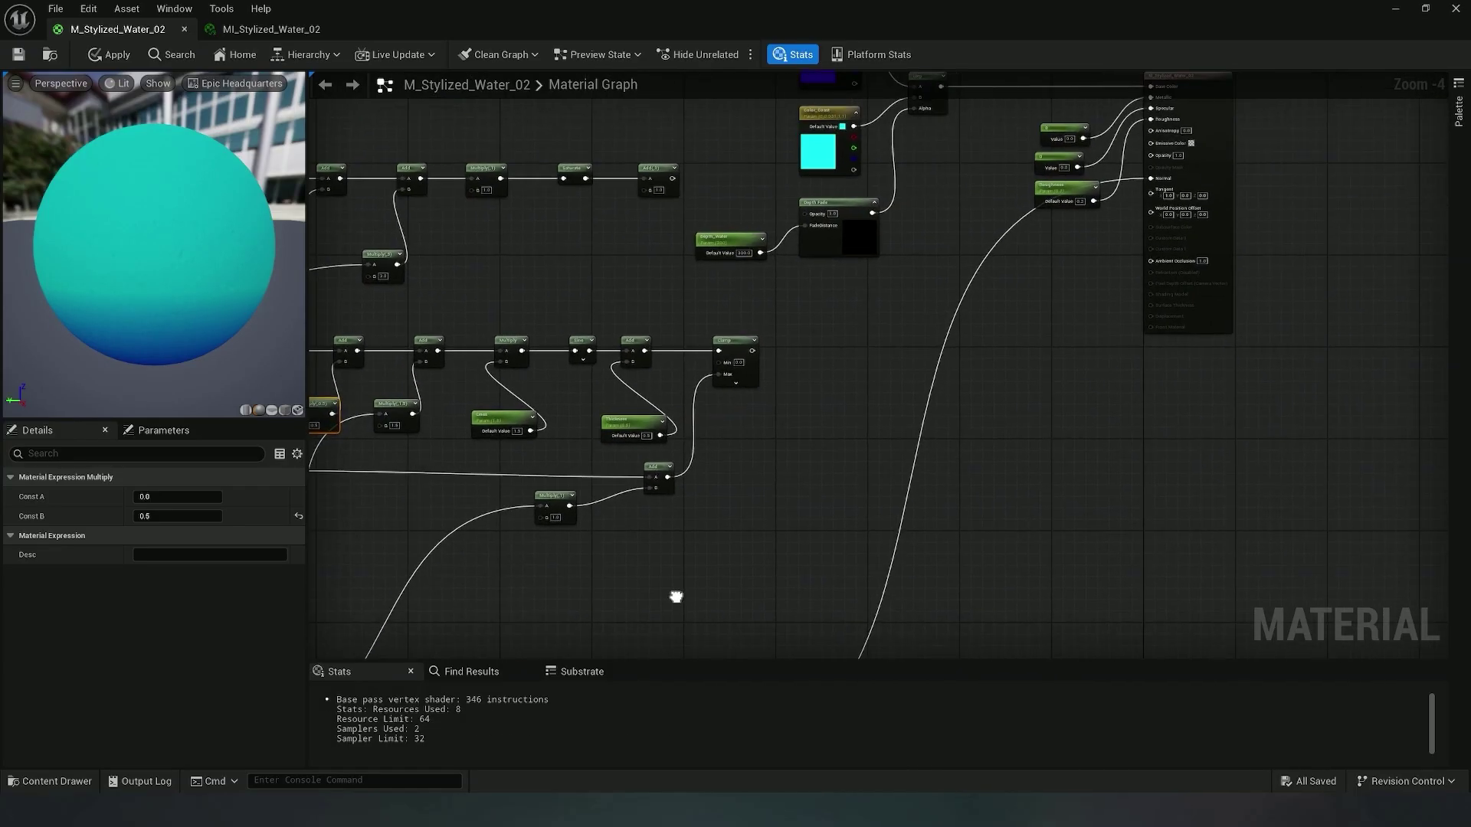
right_click_drag(803, 335, 824, 434)
scroll(779, 425, "down", 1)
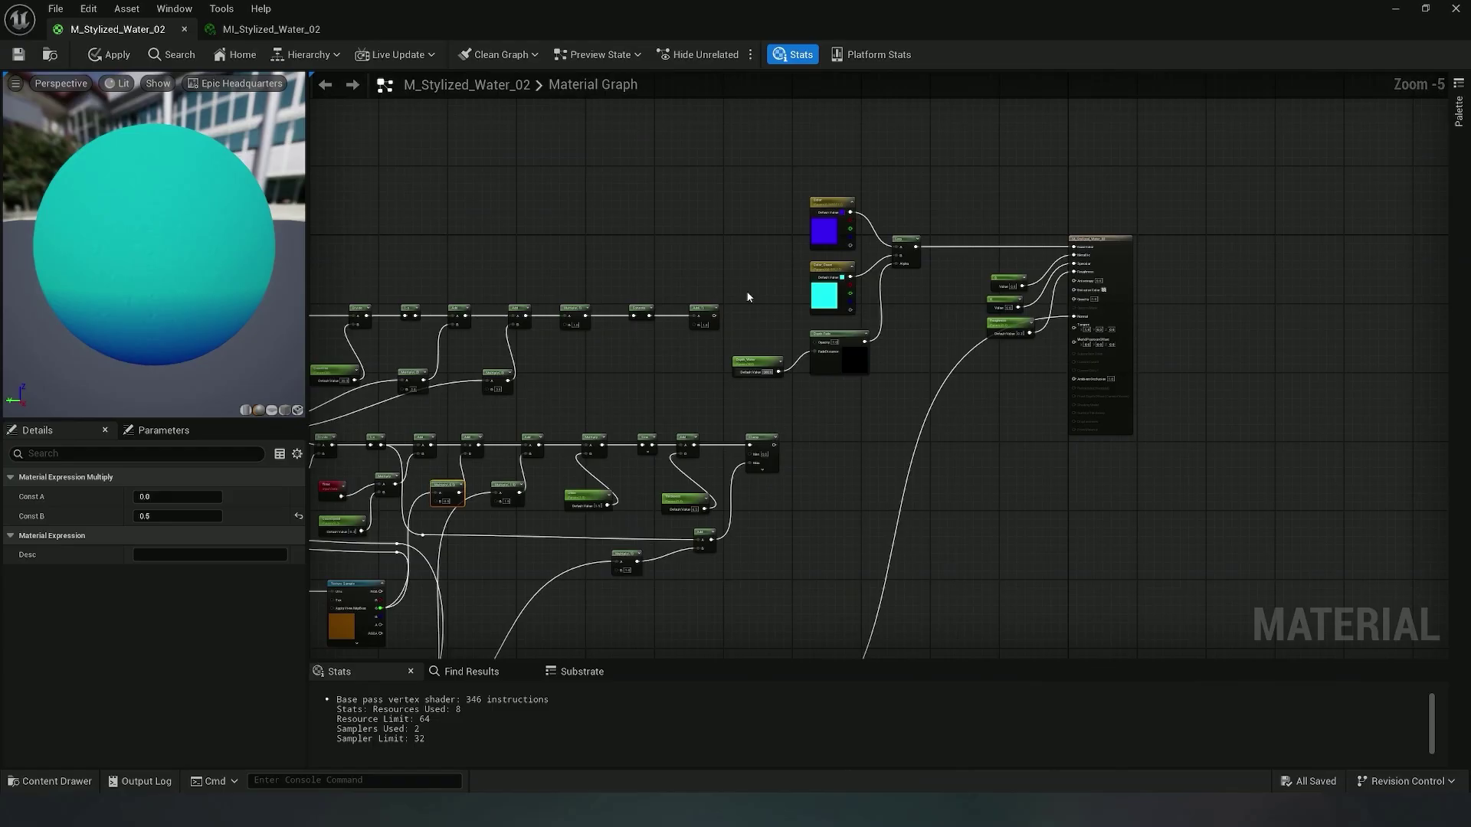
left_click_drag(749, 162, 800, 223)
left_click_drag(701, 313, 751, 318)
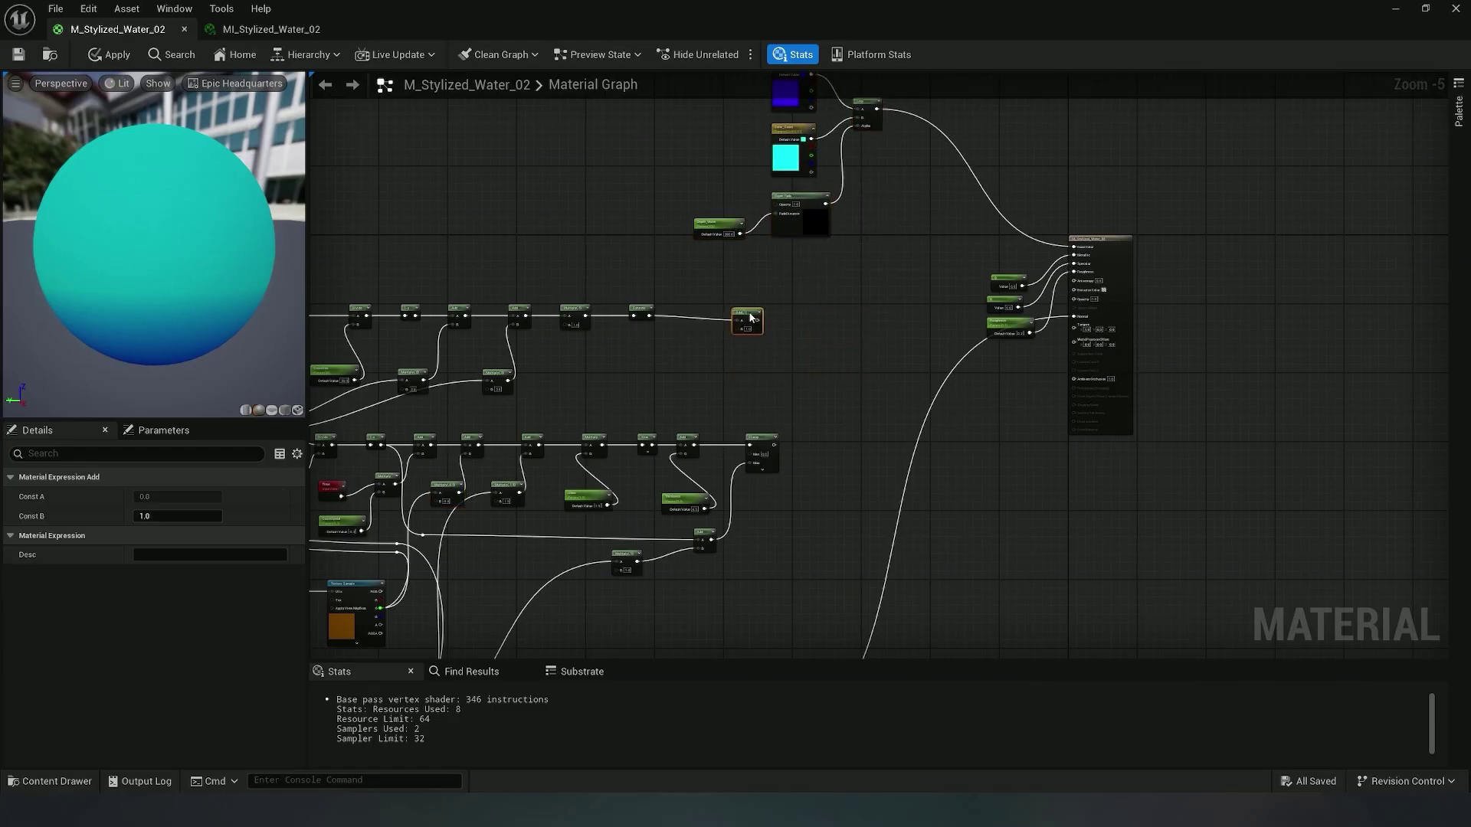
Add a Multiply node after the Clamp, feed the Clamp output into its A input, and set Const B to 2.0
scroll(766, 417, "up", 2)
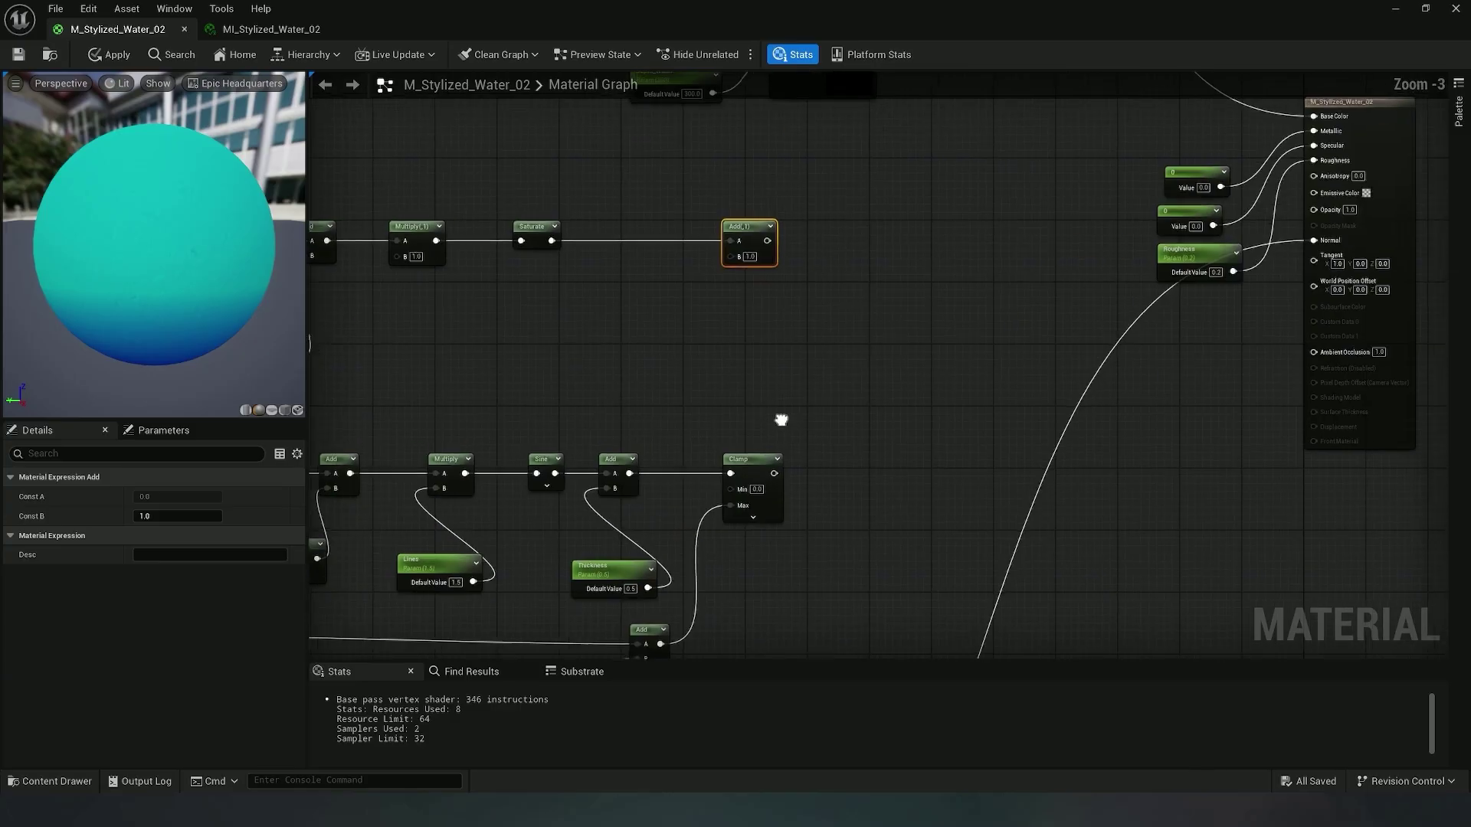
left_click(811, 479)
left_click_drag(749, 479, 818, 496)
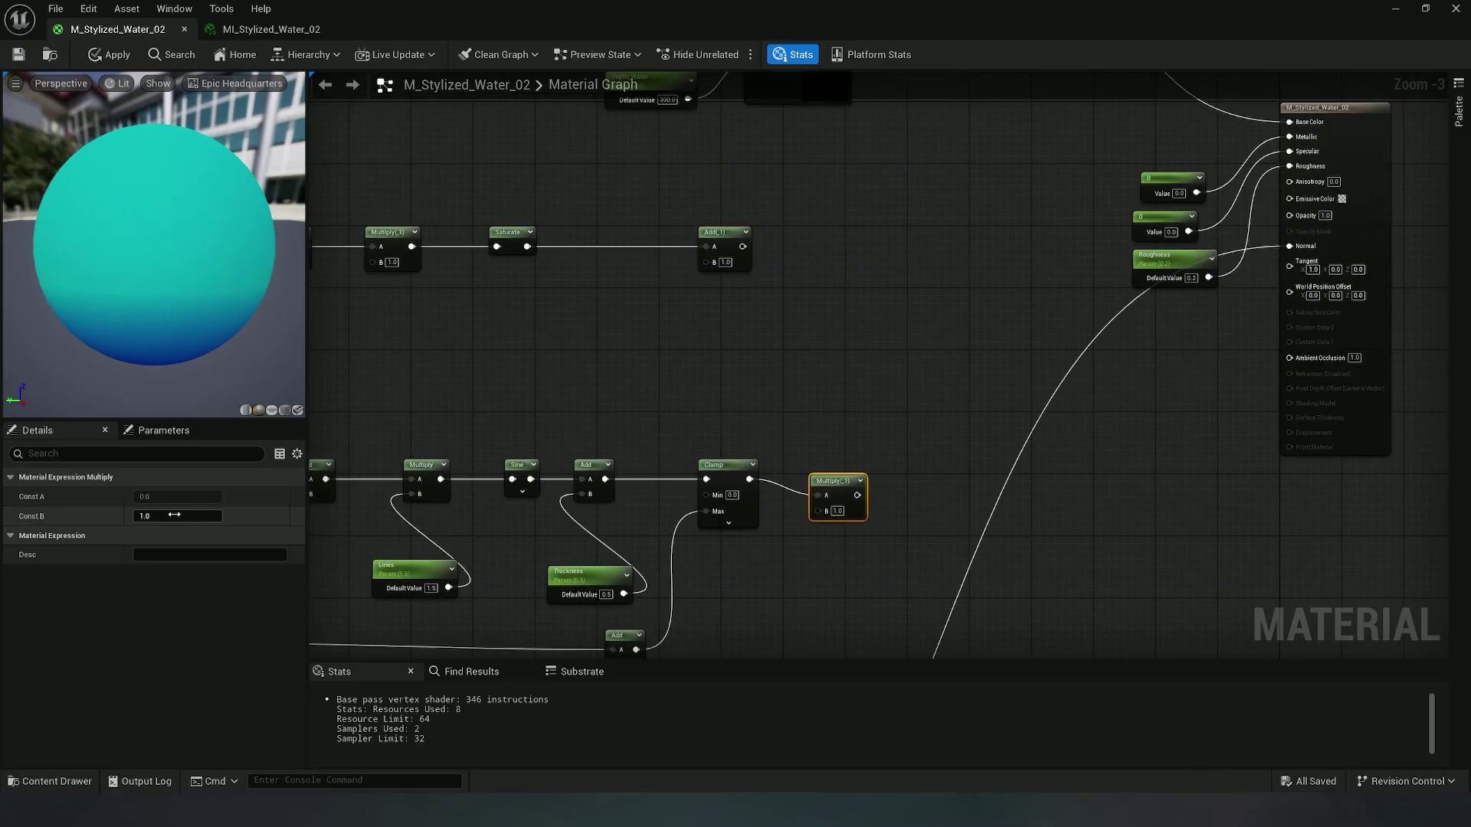
right_click_drag(847, 470, 747, 430)
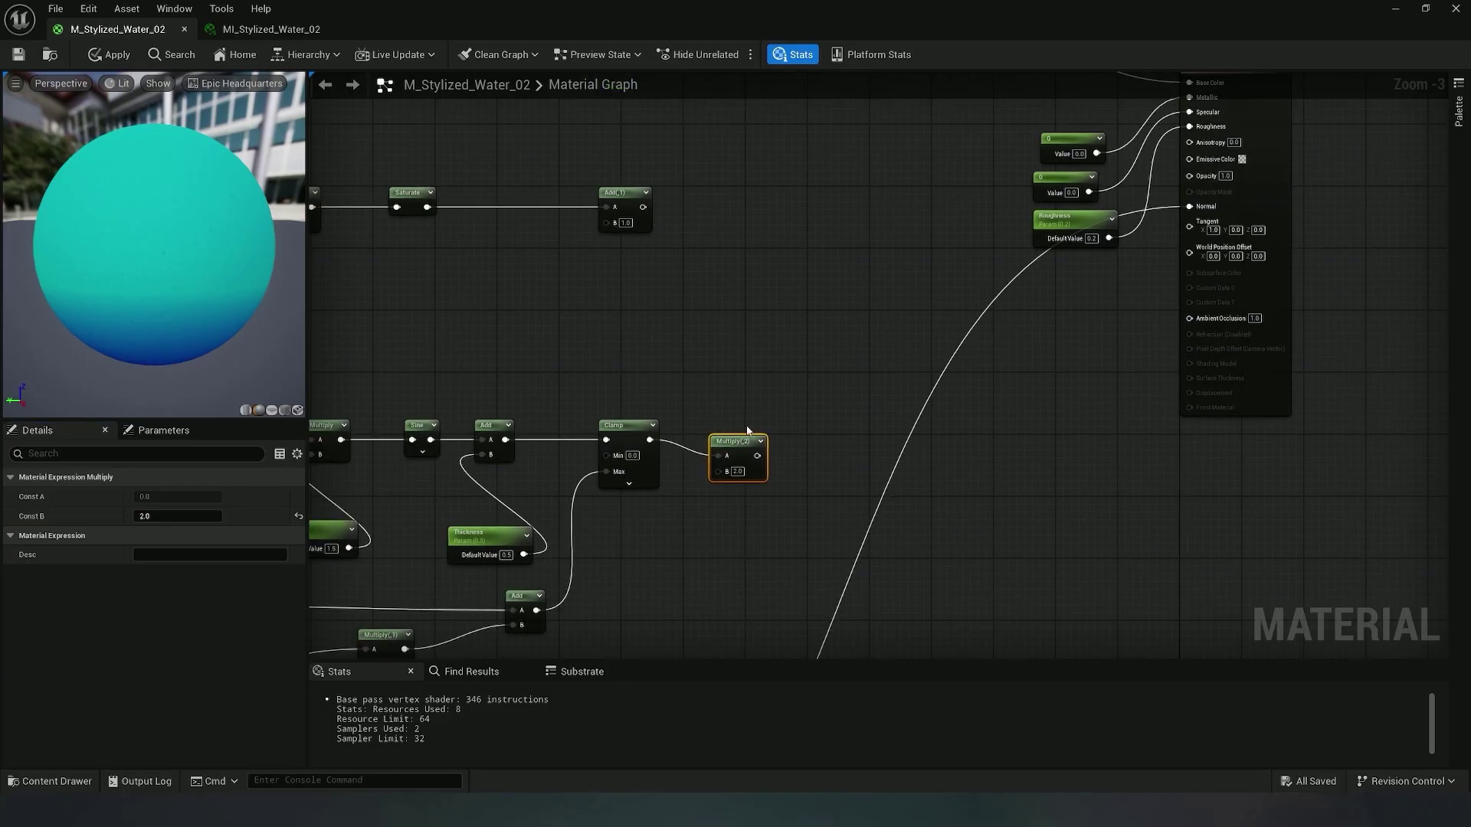
Align the 2.0 Multiply node with the Clamp, add a Saturate node after it, and feed the Multiply output into Saturate
left_click_drag(737, 442, 742, 430)
right_click(809, 461)
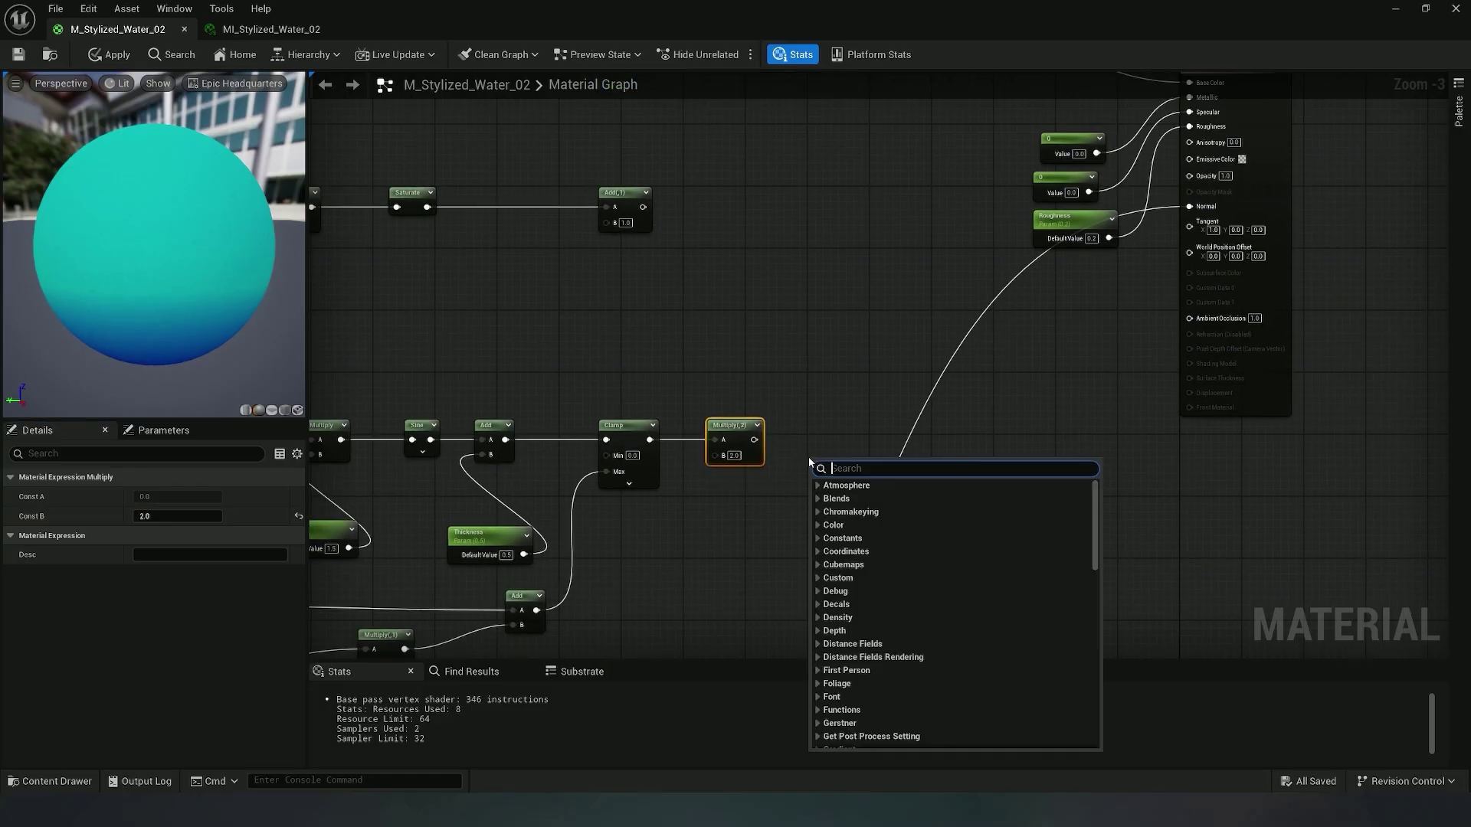
type("saturate")
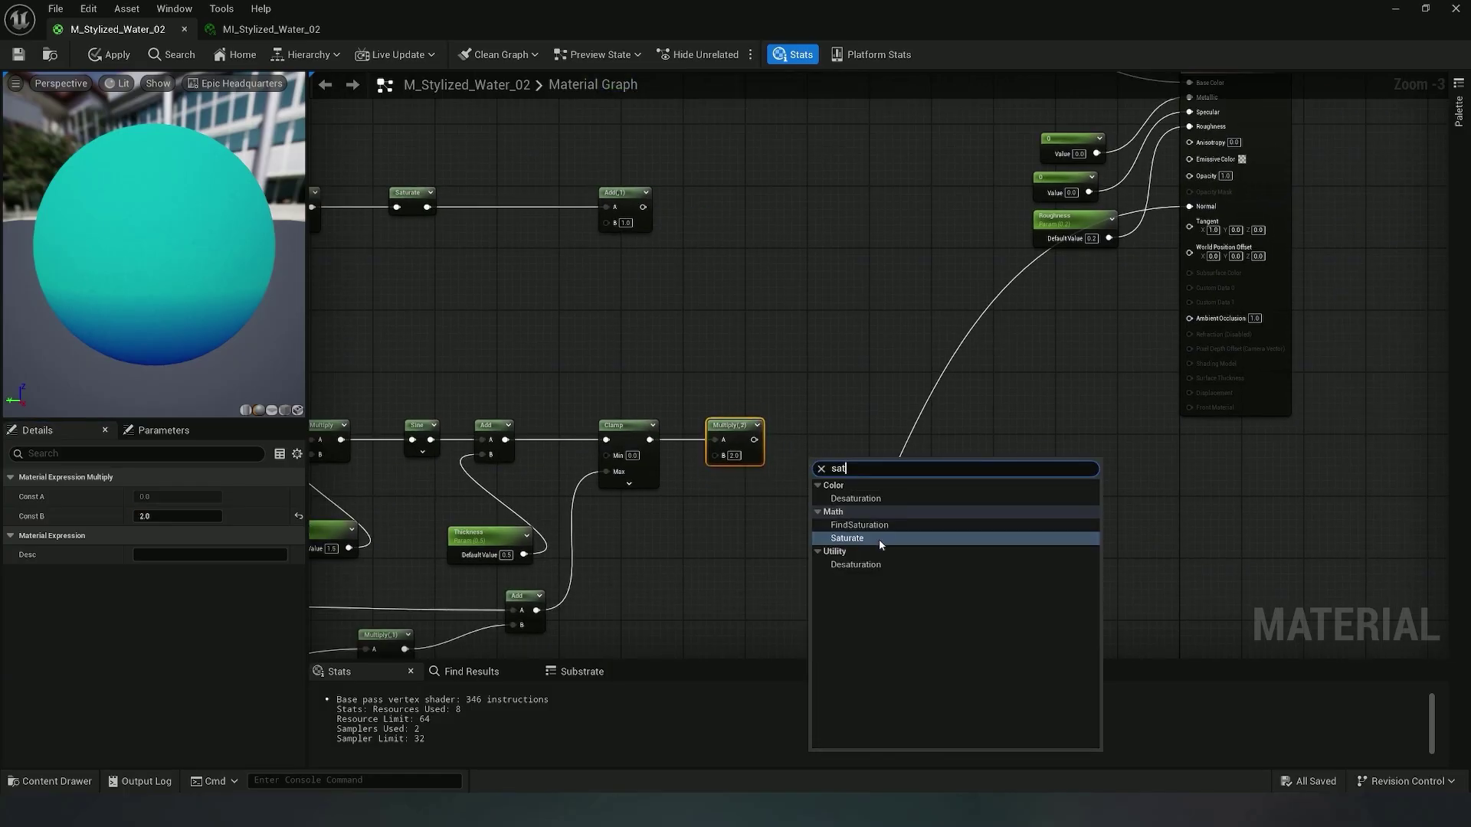
left_click(879, 536)
left_click_drag(834, 473, 807, 448)
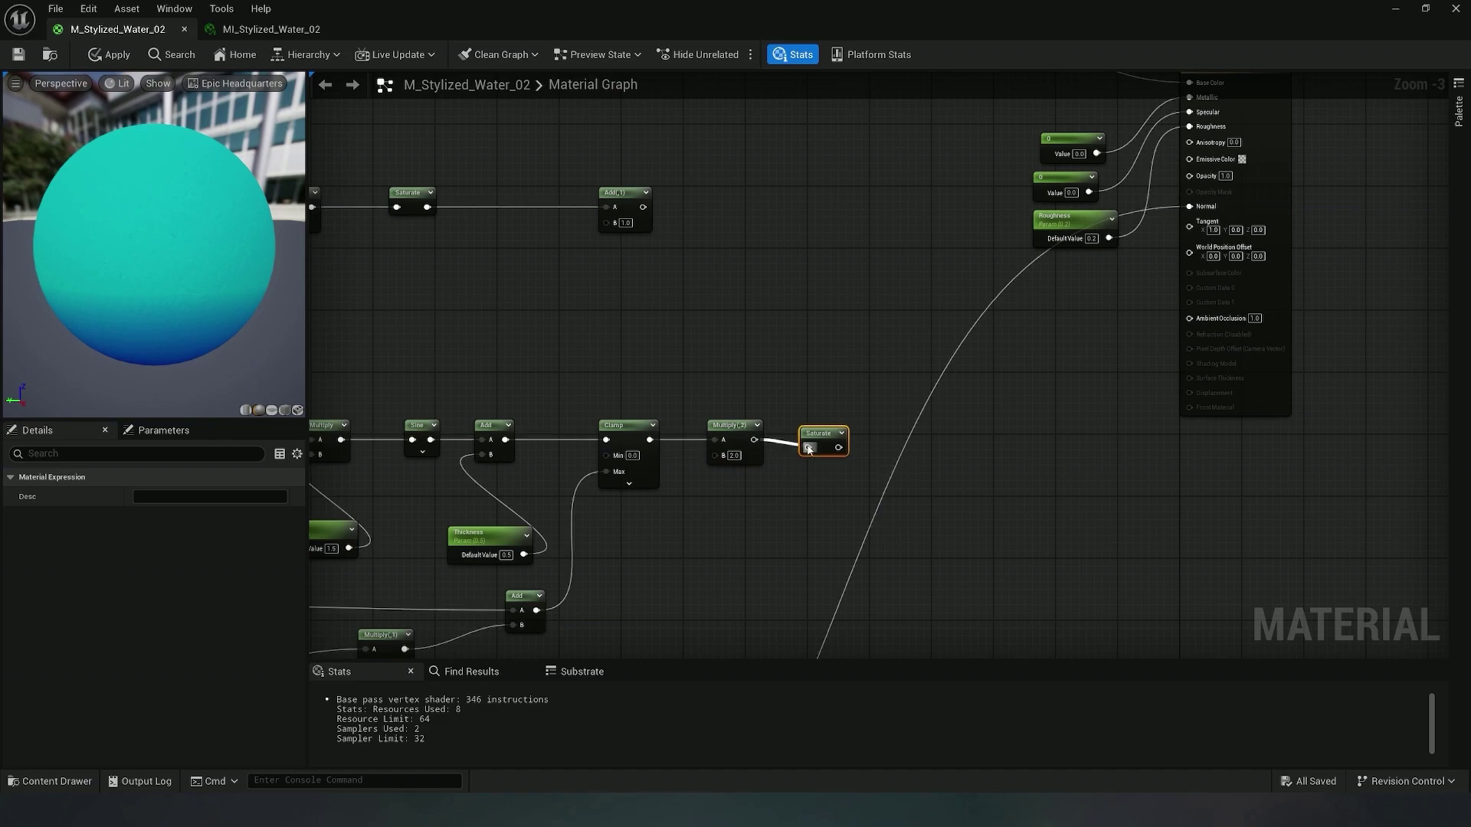
Connect the new Saturate output to the upper row's Add node B input and move that Add node further right
left_click_drag(685, 245, 608, 223)
left_click_drag(617, 206, 854, 206)
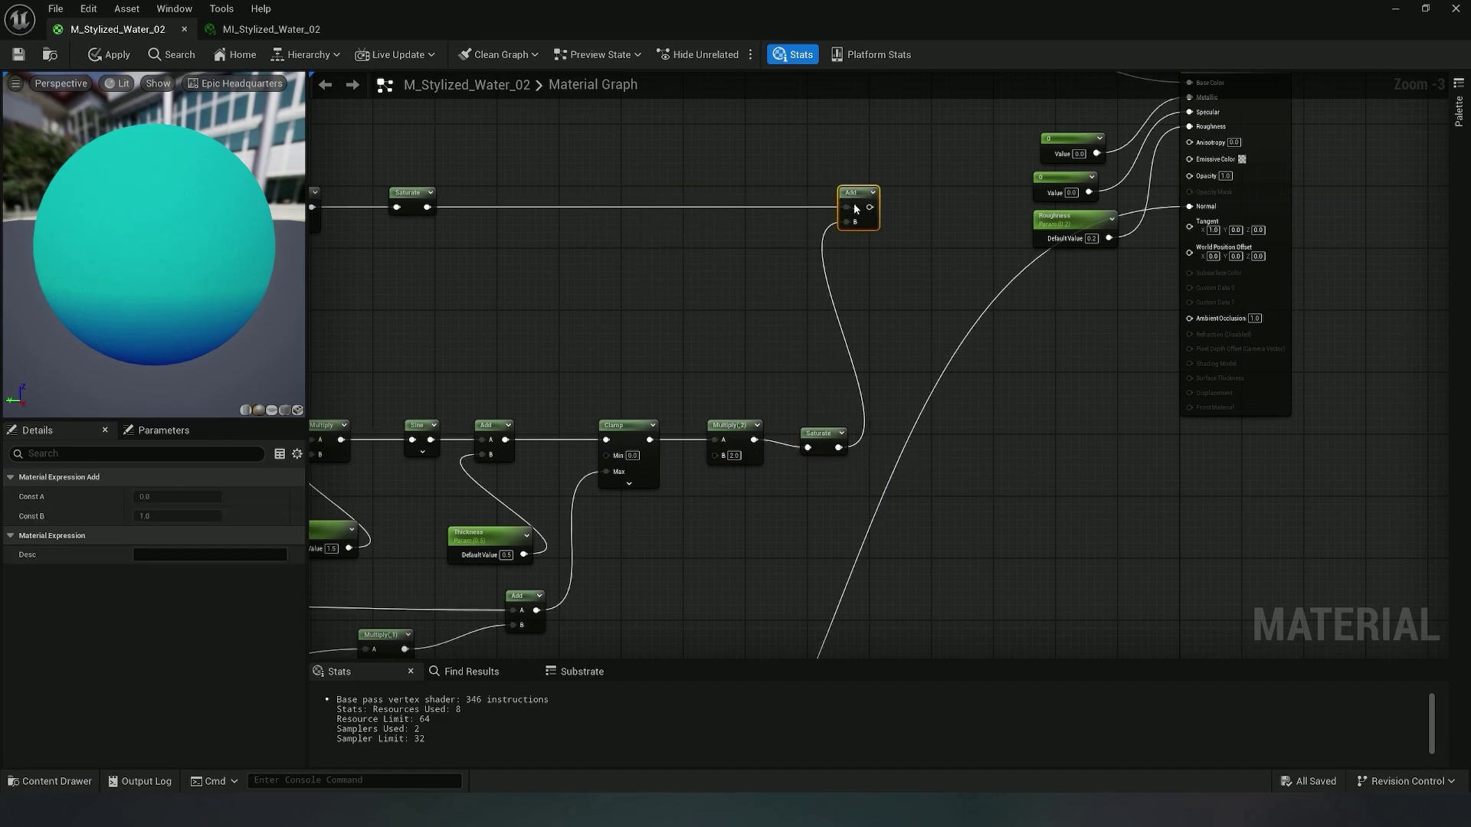
scroll(791, 283, "down", 2)
left_click(808, 369)
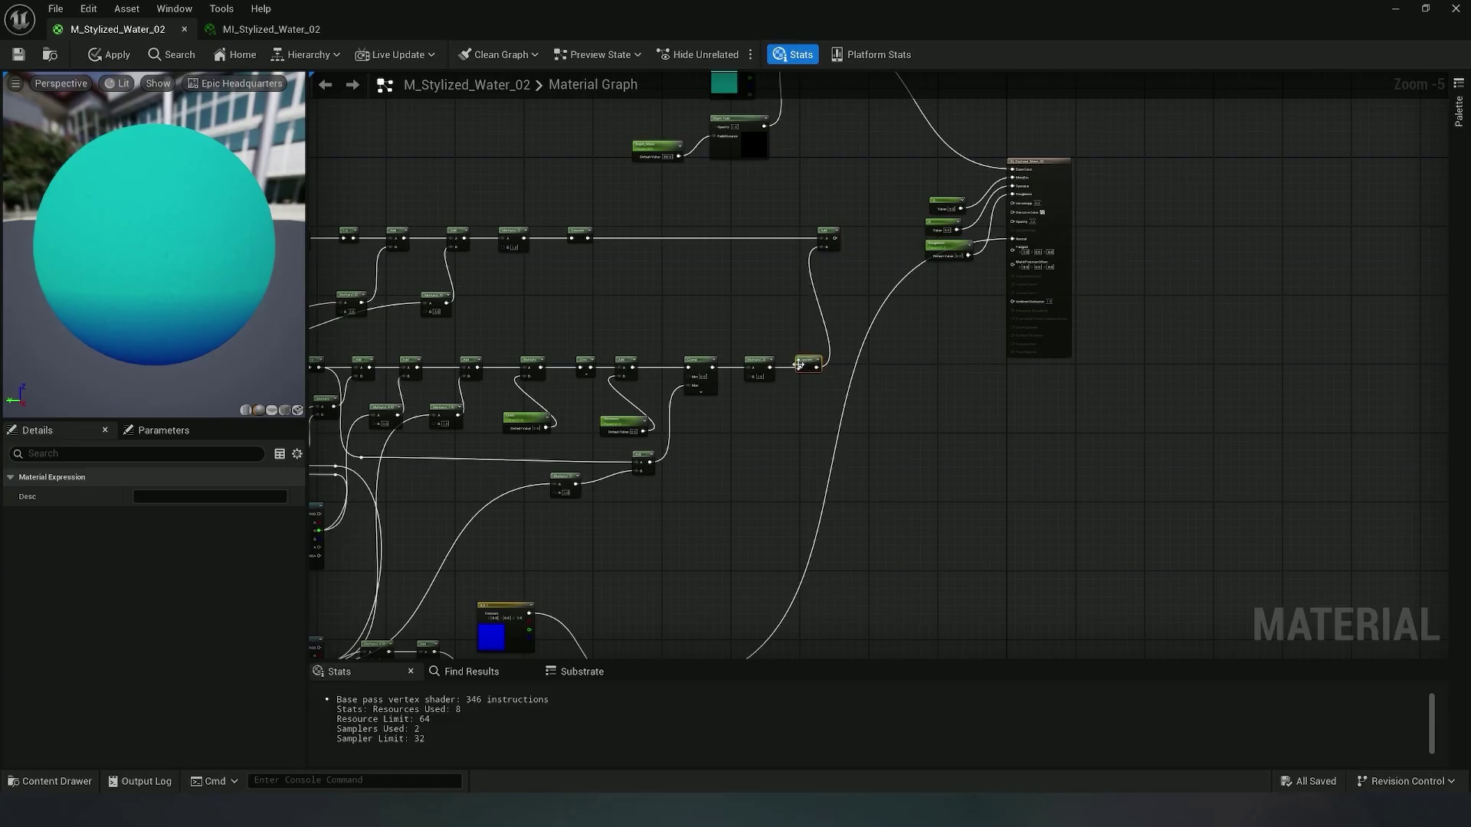
Add a LinearInterpolate node between the water color nodes and the final Add node of the coastline network
right_click_drag(727, 356, 926, 356)
scroll(871, 326, "down", 2)
scroll(605, 350, "up", 3)
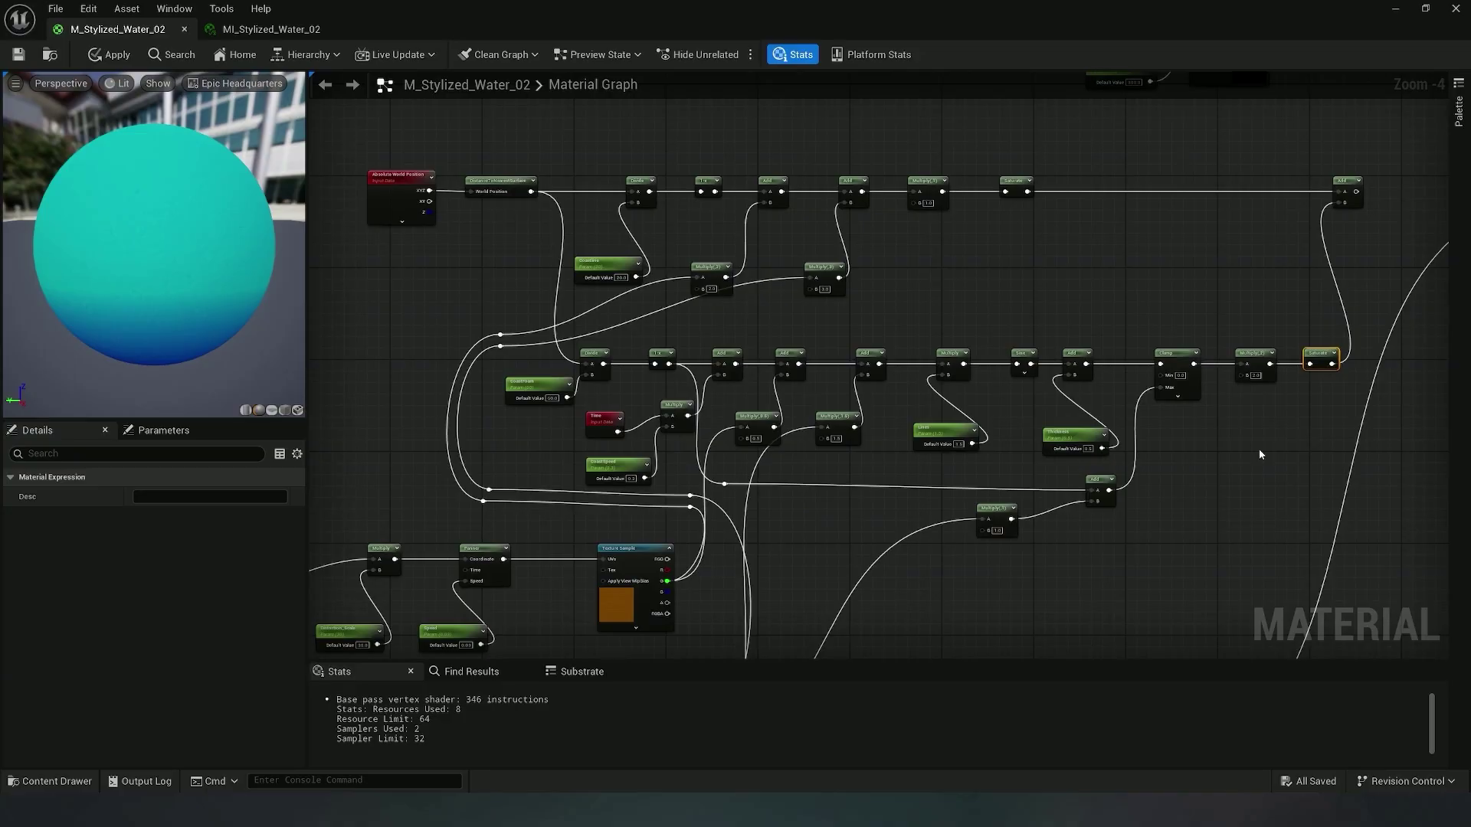
right_click_drag(757, 530, 835, 248)
scroll(700, 333, "down", 1)
right_click_drag(919, 223, 696, 453)
right_click_drag(791, 370, 686, 421)
right_click_drag(842, 281, 703, 511)
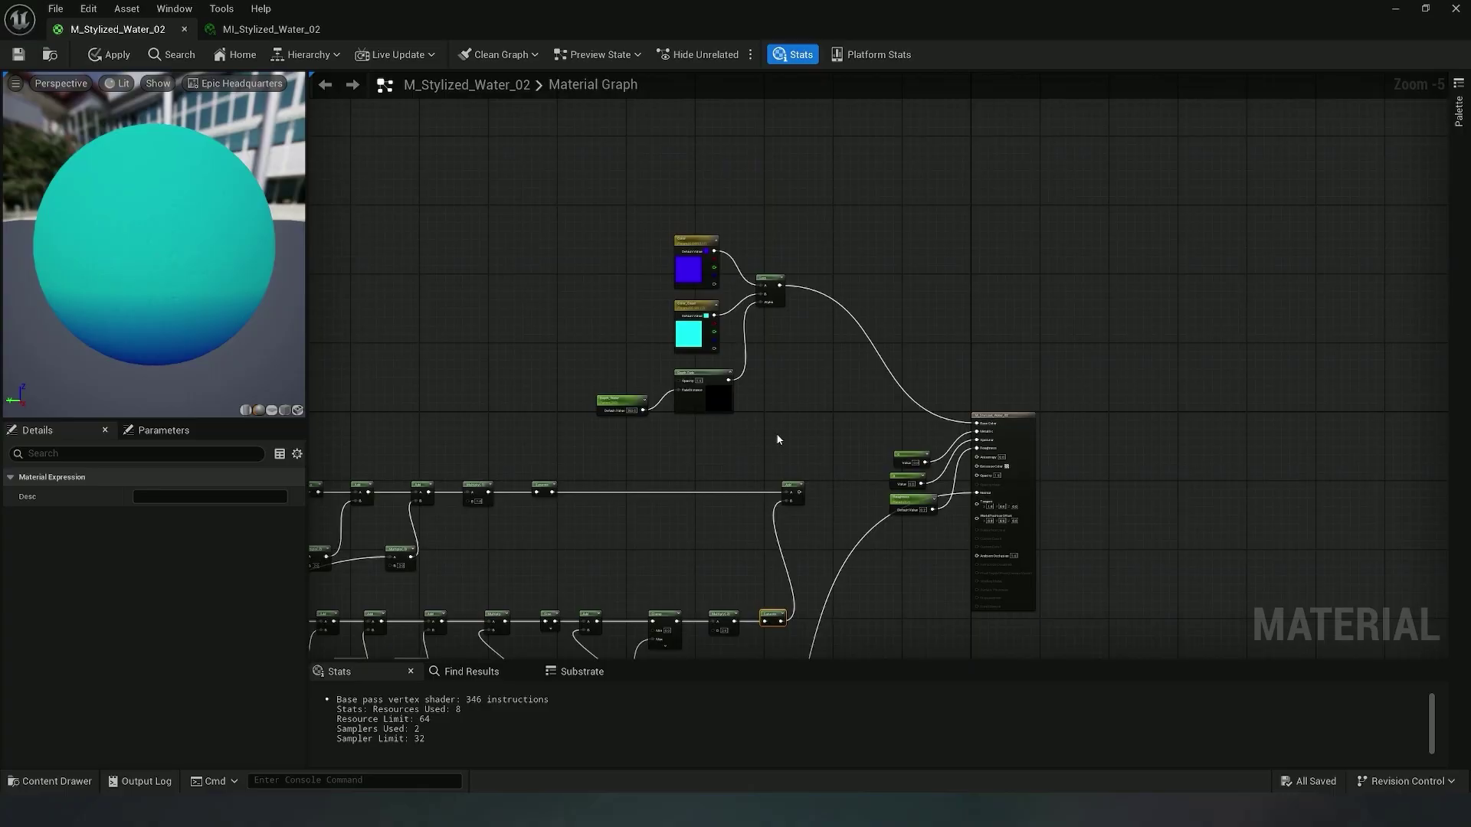
right_click_drag(778, 439, 728, 430)
right_click(736, 409)
type("le")
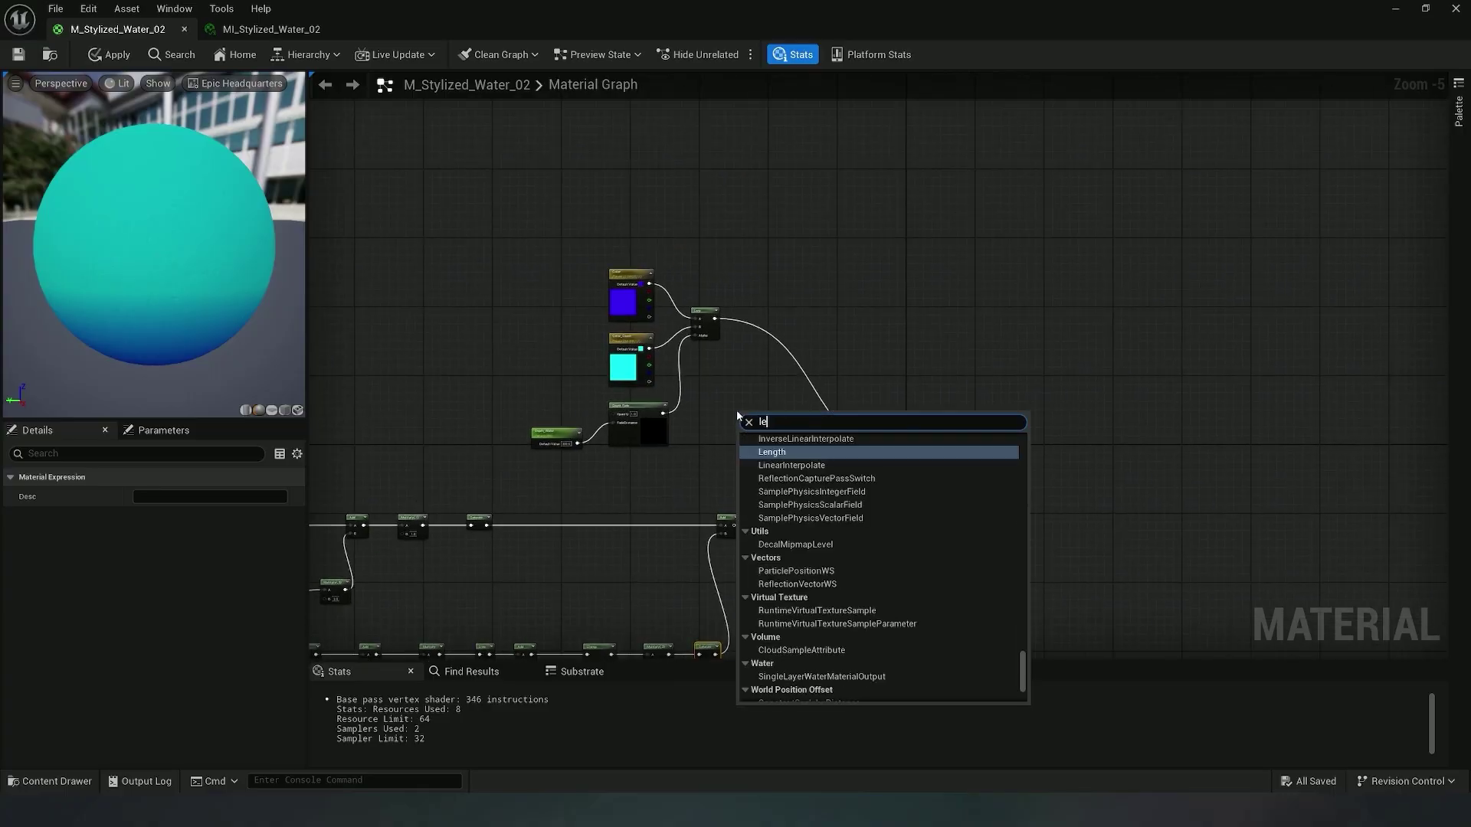
type("r")
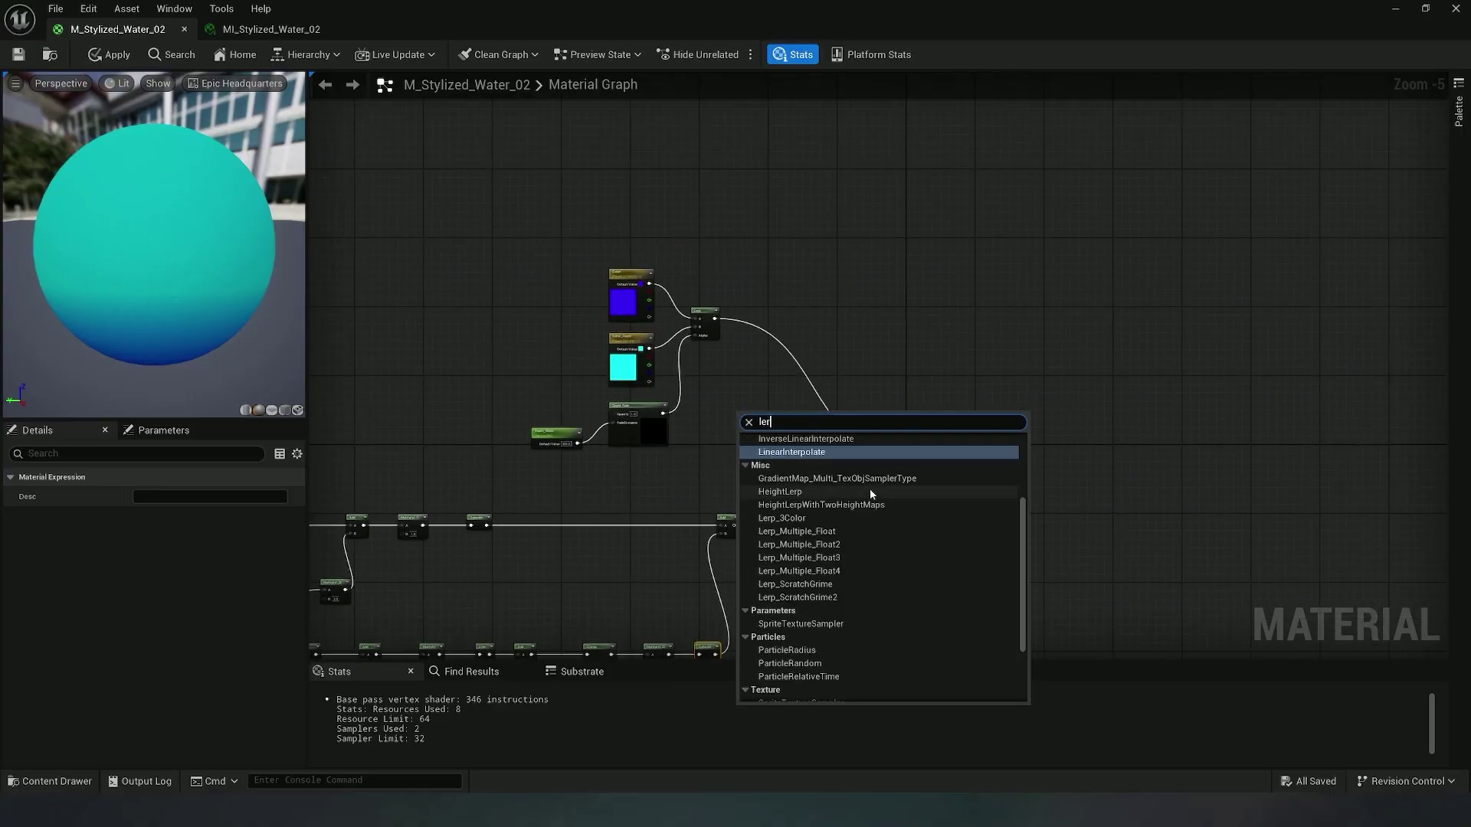
left_click(805, 453)
scroll(728, 323, "up", 2)
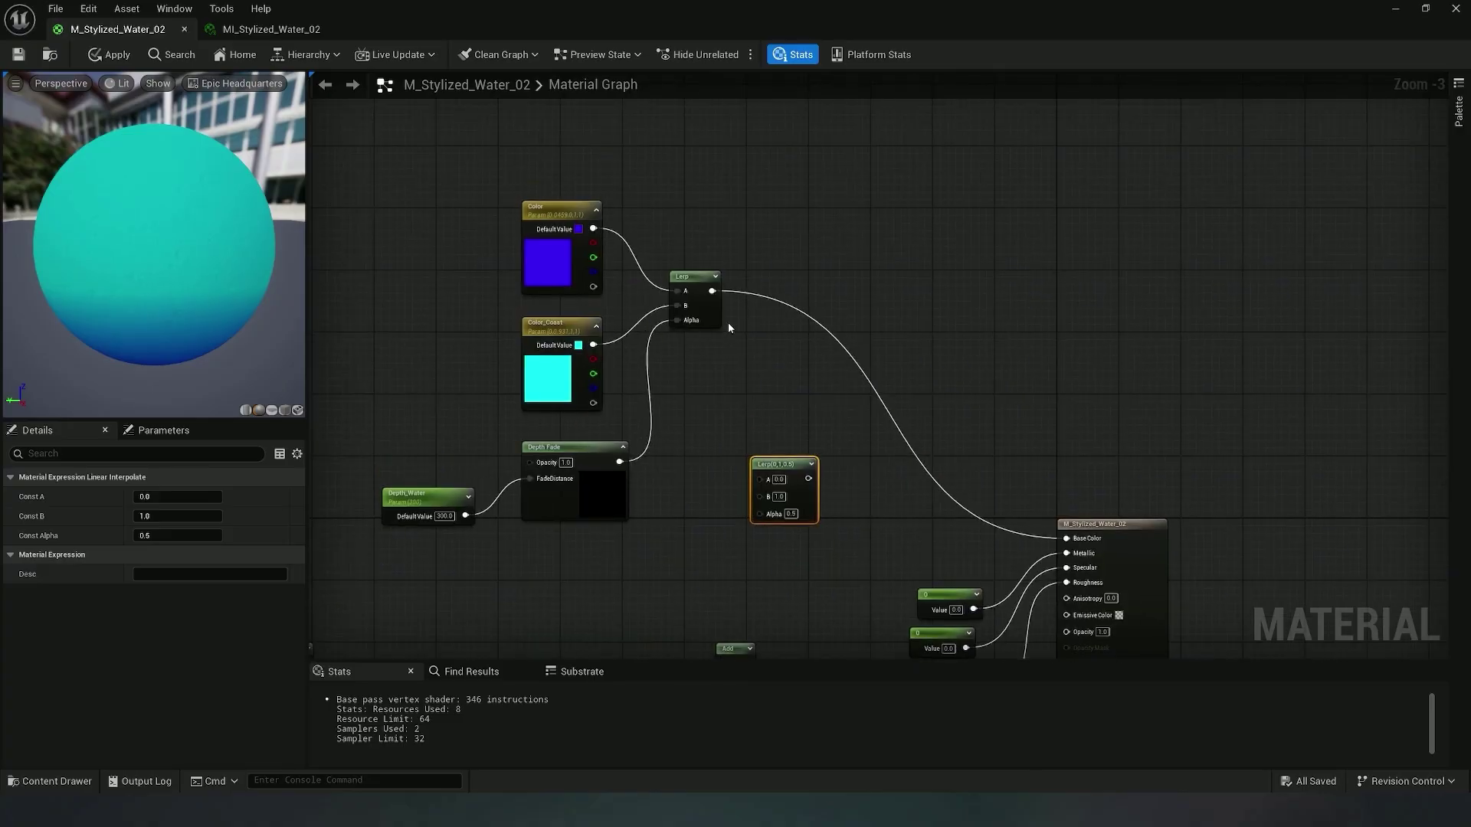
Wire the color Lerp into the new Lerp's A, the coast Add into Alpha, and its output into Base Color; align both Lerps
scroll(734, 548, "down", 1)
right_click_drag(734, 548, 685, 381)
left_click_drag(697, 467, 706, 356)
left_click_drag(672, 191, 933, 374)
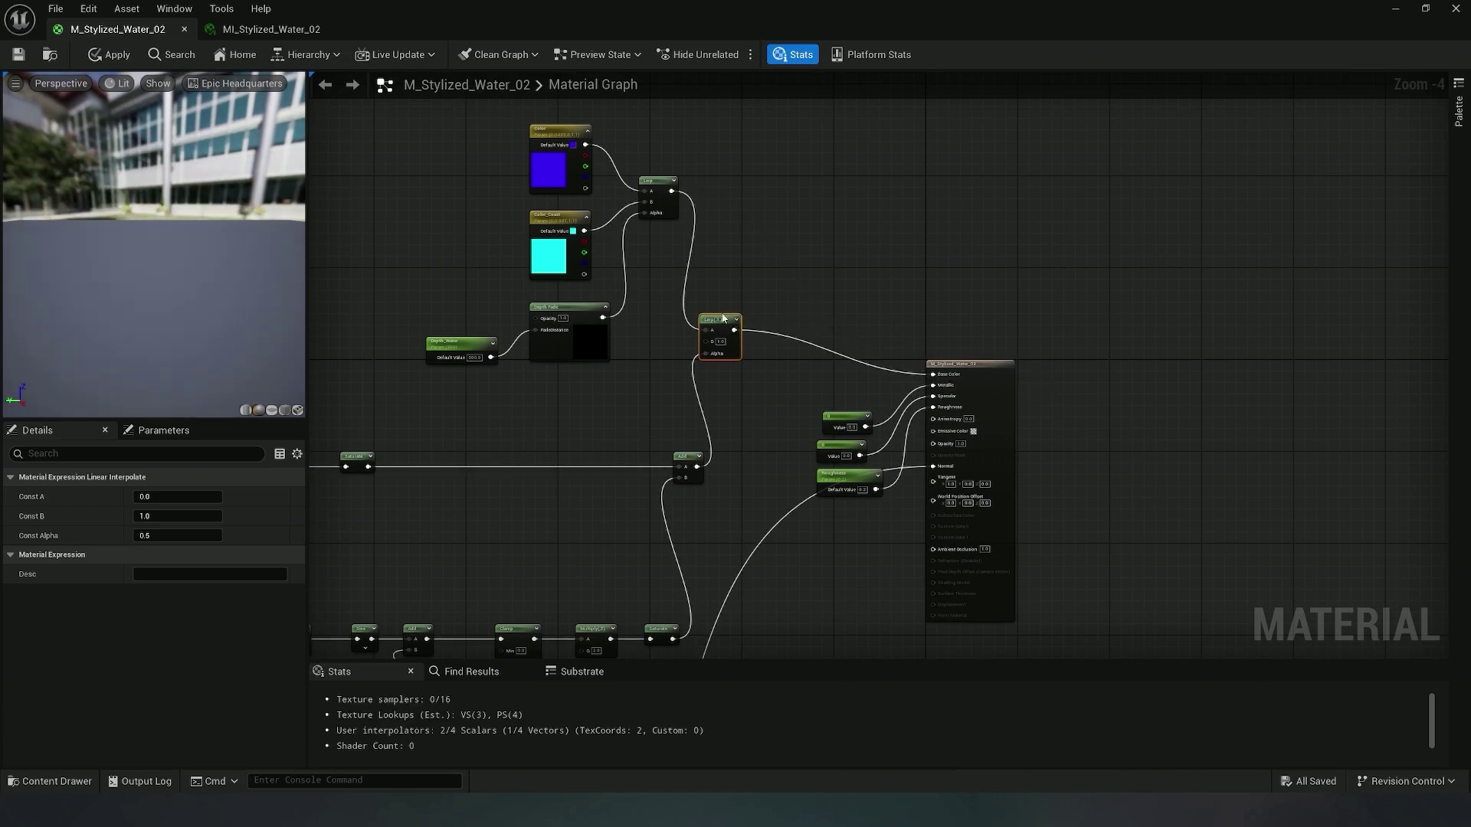
left_click_drag(722, 320, 730, 184)
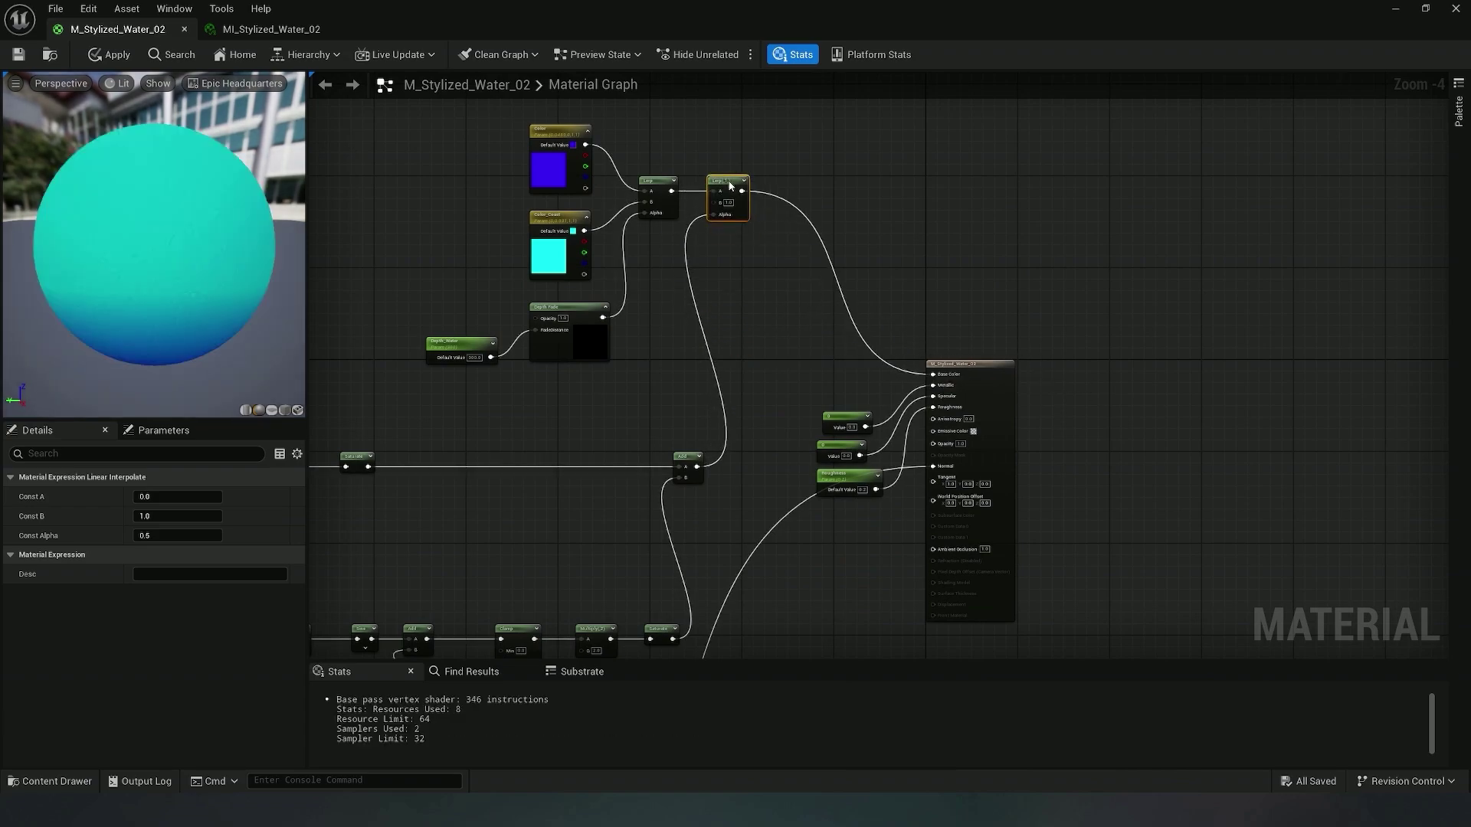
Select the water color, depth fade and Lerp nodes and shift the group slightly up and left
right_click_drag(623, 431, 793, 341)
scroll(789, 343, "down", 2)
right_click_drag(704, 414, 817, 225)
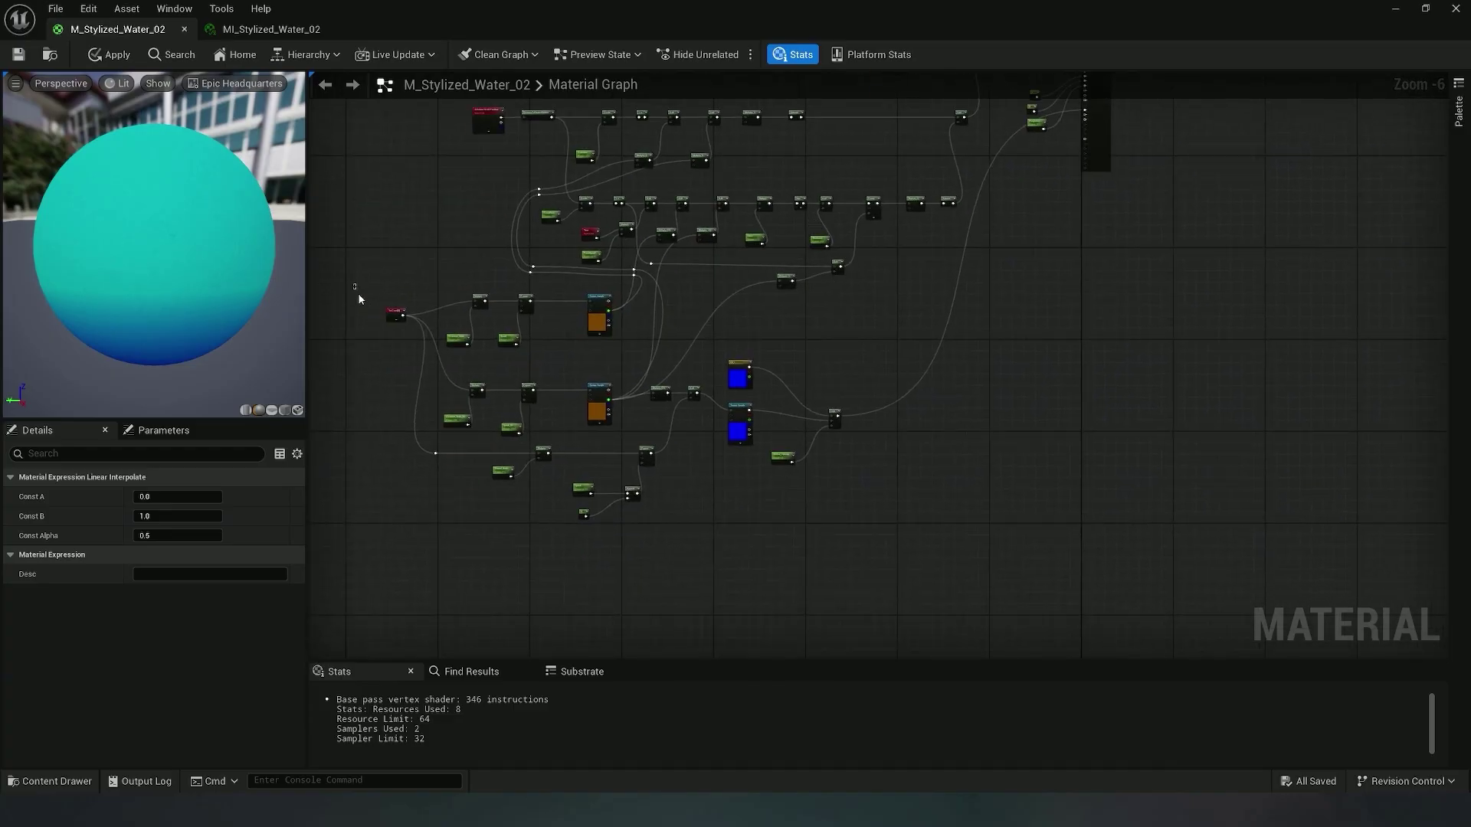
left_click_drag(355, 285, 739, 515)
right_click_drag(982, 337, 926, 574)
left_click_drag(719, 145, 977, 310)
left_click_drag(921, 208, 906, 185)
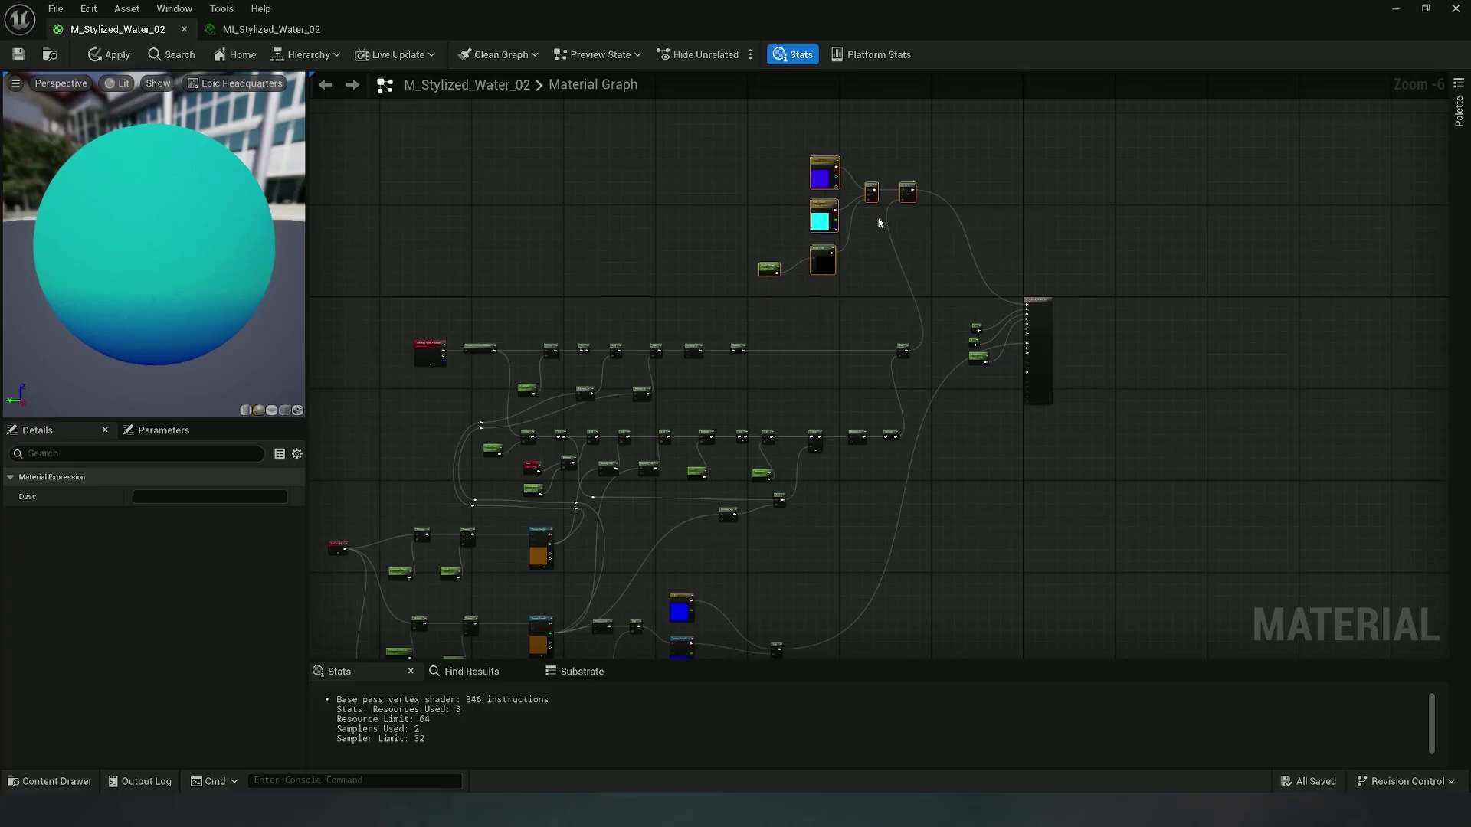
Shift the coastline and foam node group up and left, and the texture sample and normal node group to the right
right_click_drag(879, 223, 901, 144)
left_click_drag(421, 243, 858, 439)
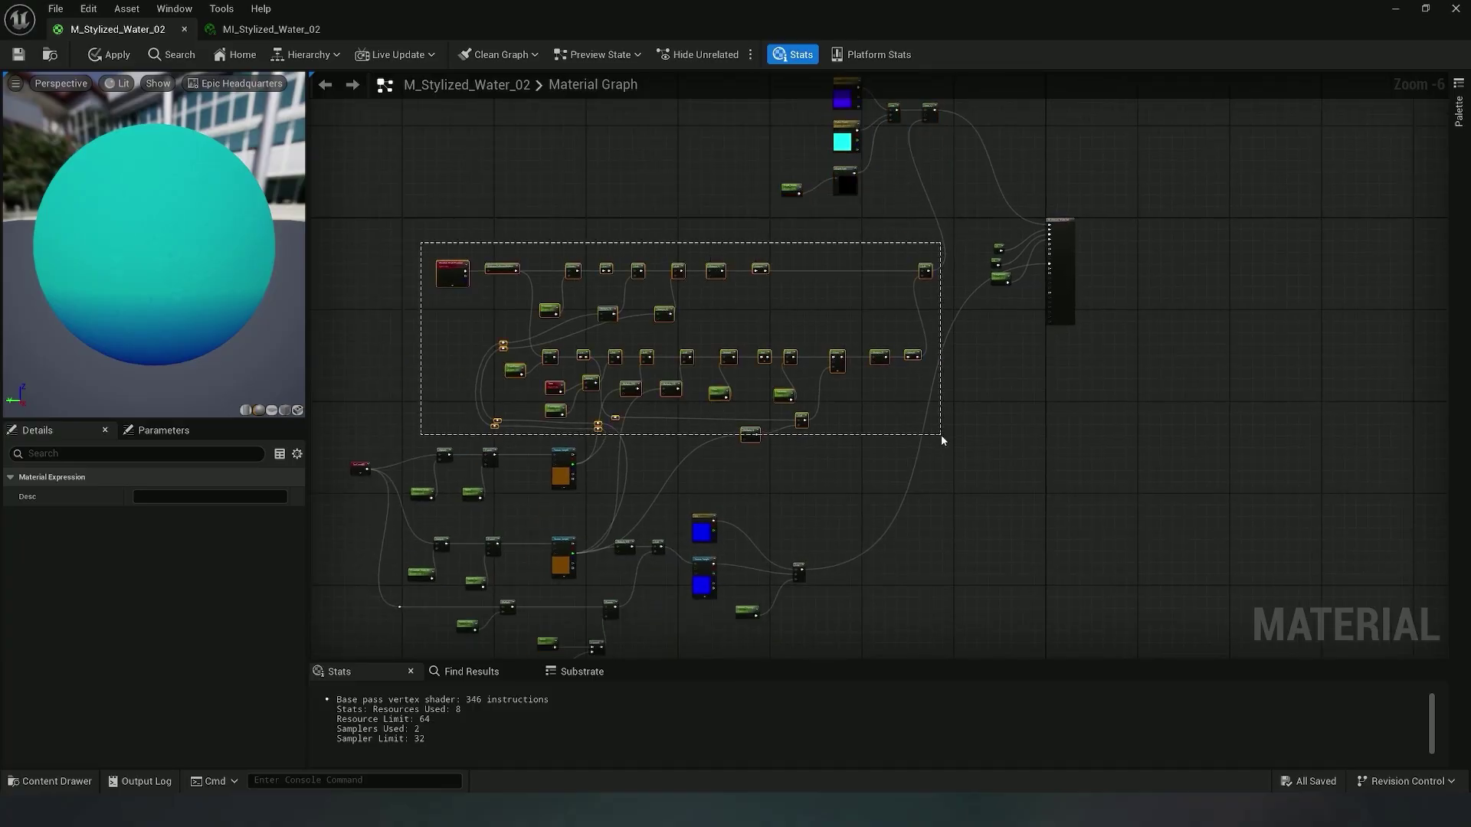
left_click_drag(748, 435, 680, 400)
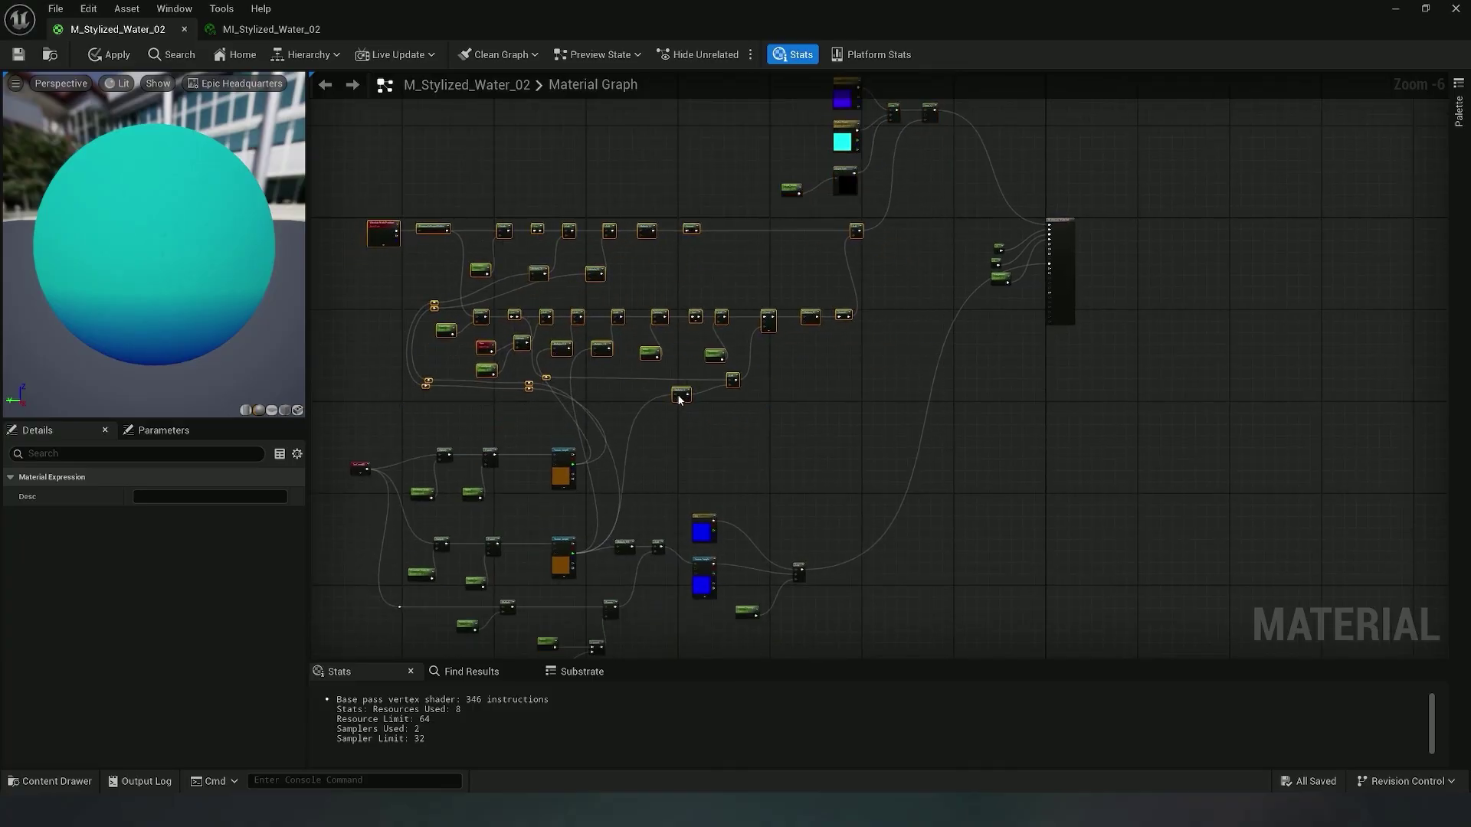
right_click_drag(678, 398, 696, 321)
left_click_drag(348, 360, 804, 572)
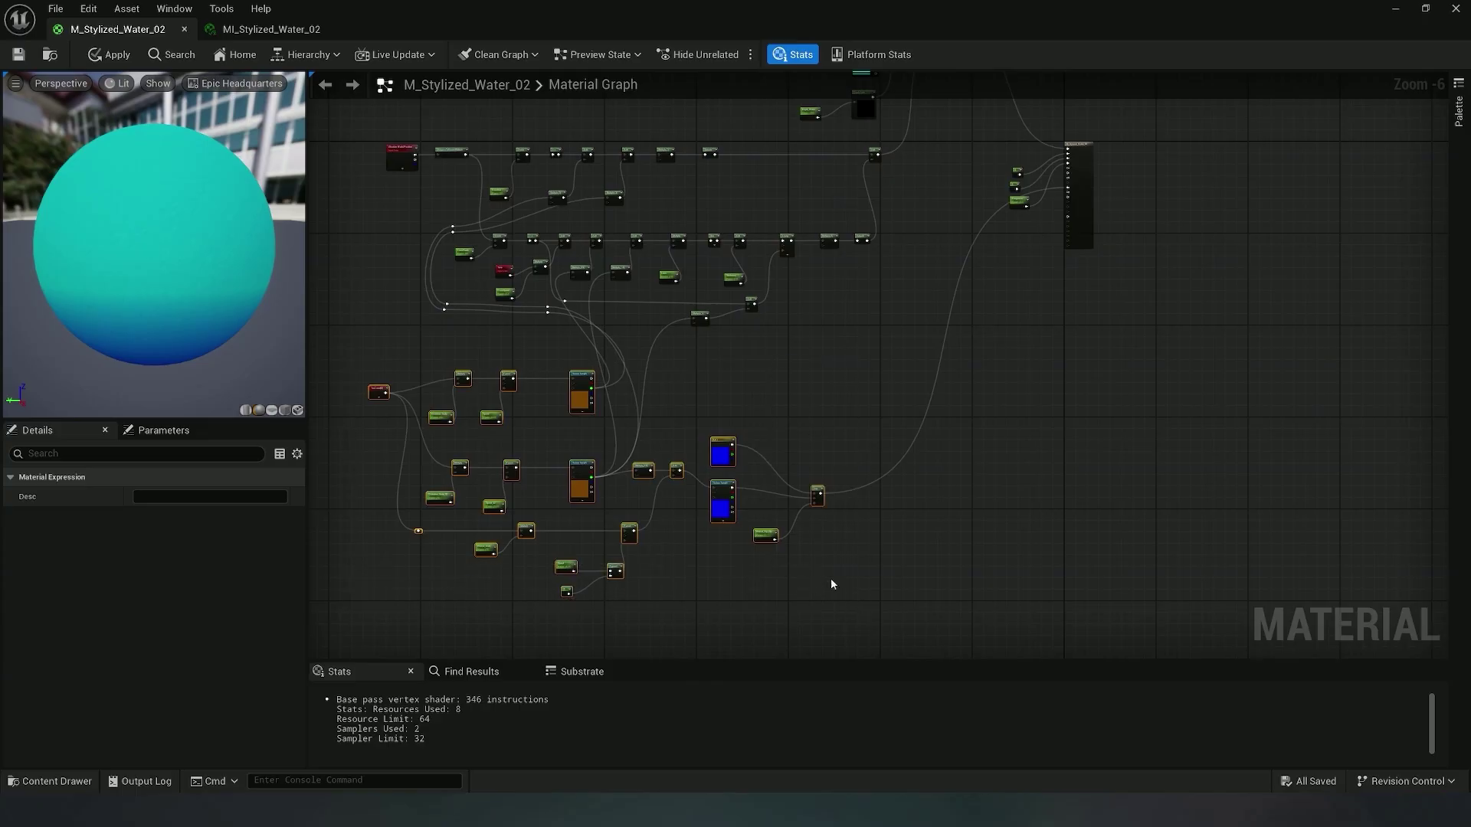
left_click_drag(722, 448, 769, 454)
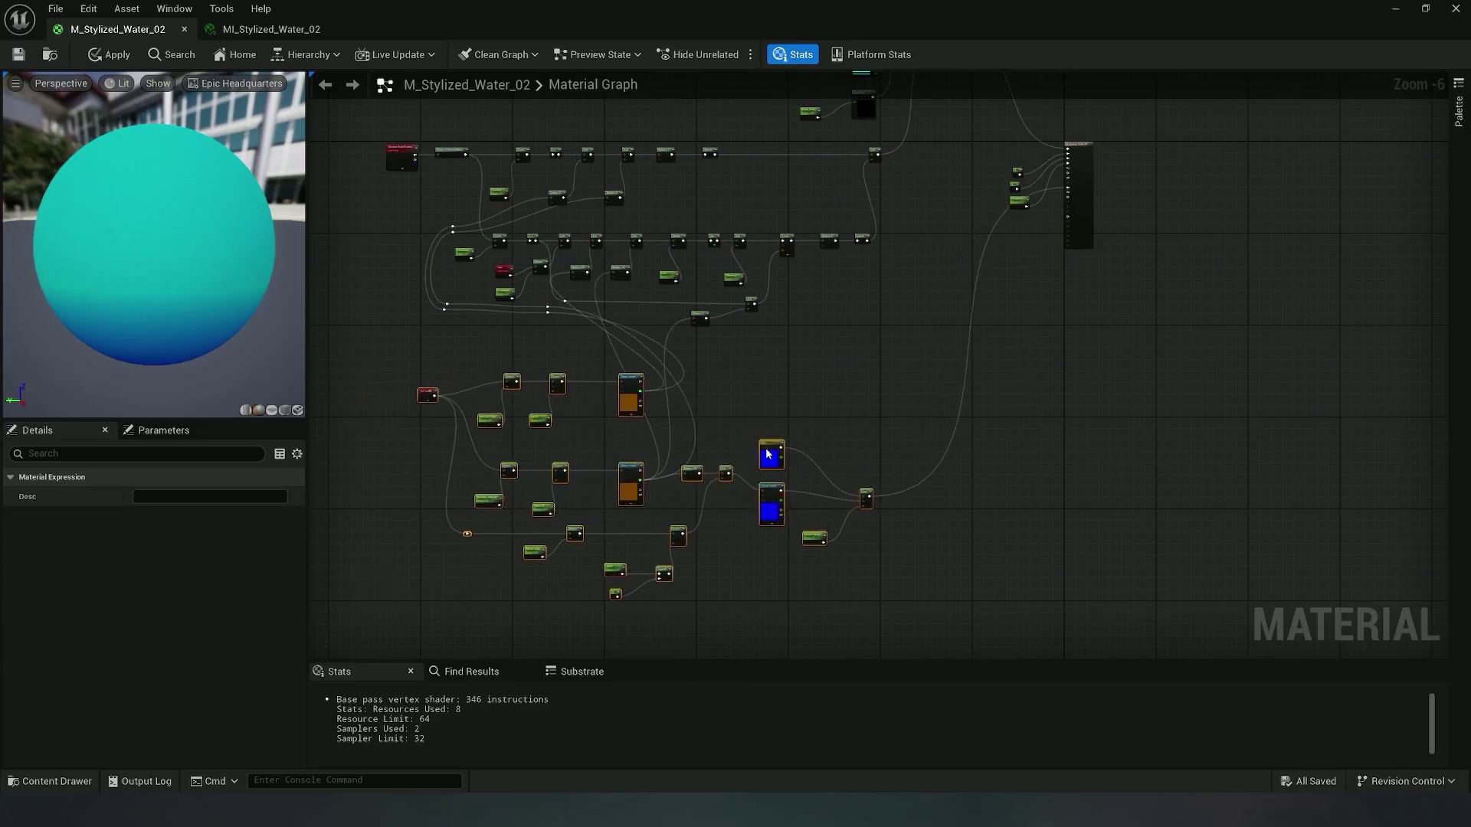
Deselect the nodes and apply the graph changes to the M_Stylized_Water_02 material
right_click_drag(889, 331, 792, 509)
left_click(885, 423)
scroll(839, 414, "down", 1)
scroll(646, 368, "up", 3)
right_click_drag(588, 412, 858, 328)
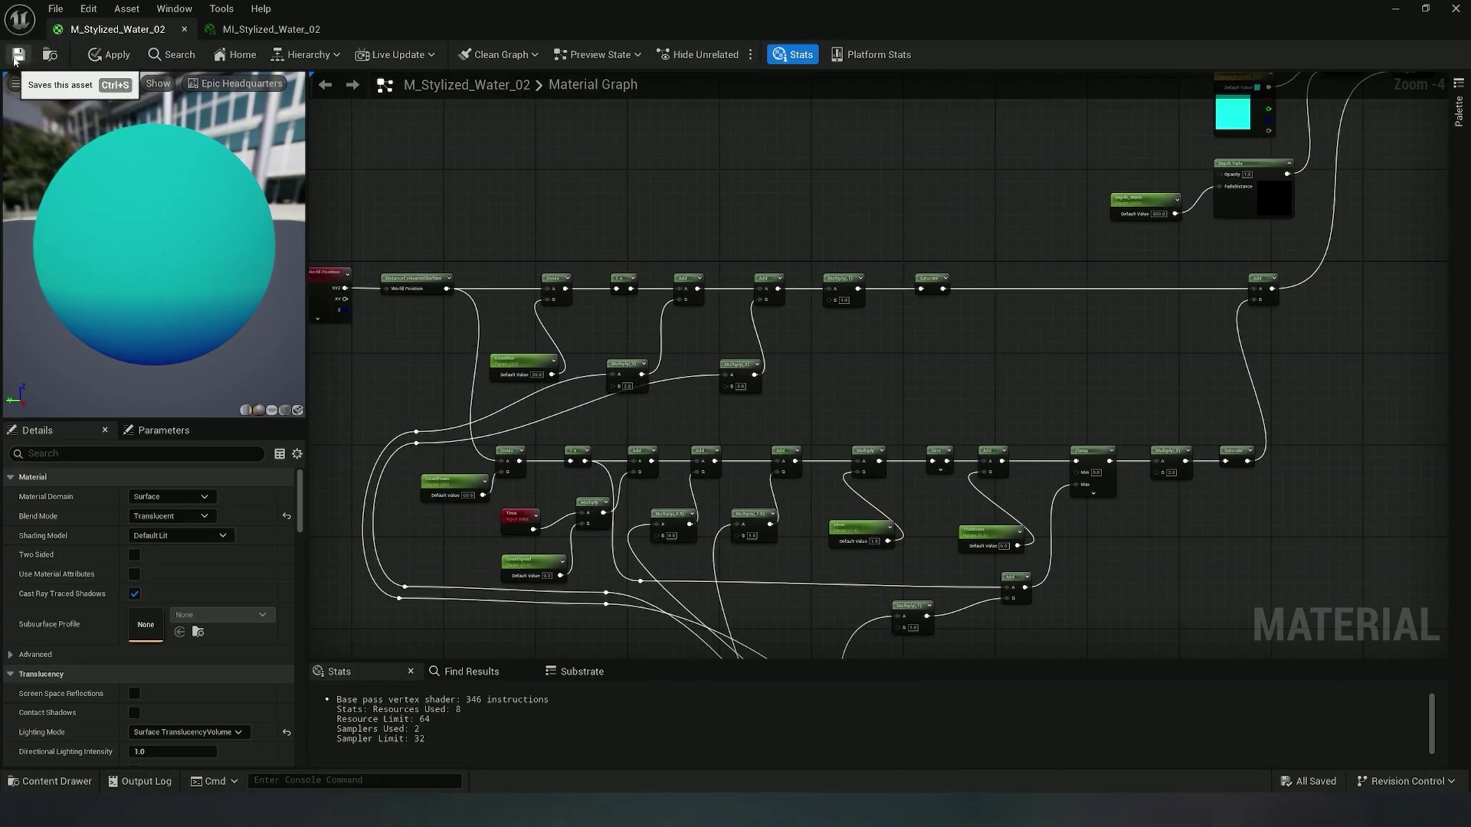
left_click(118, 54)
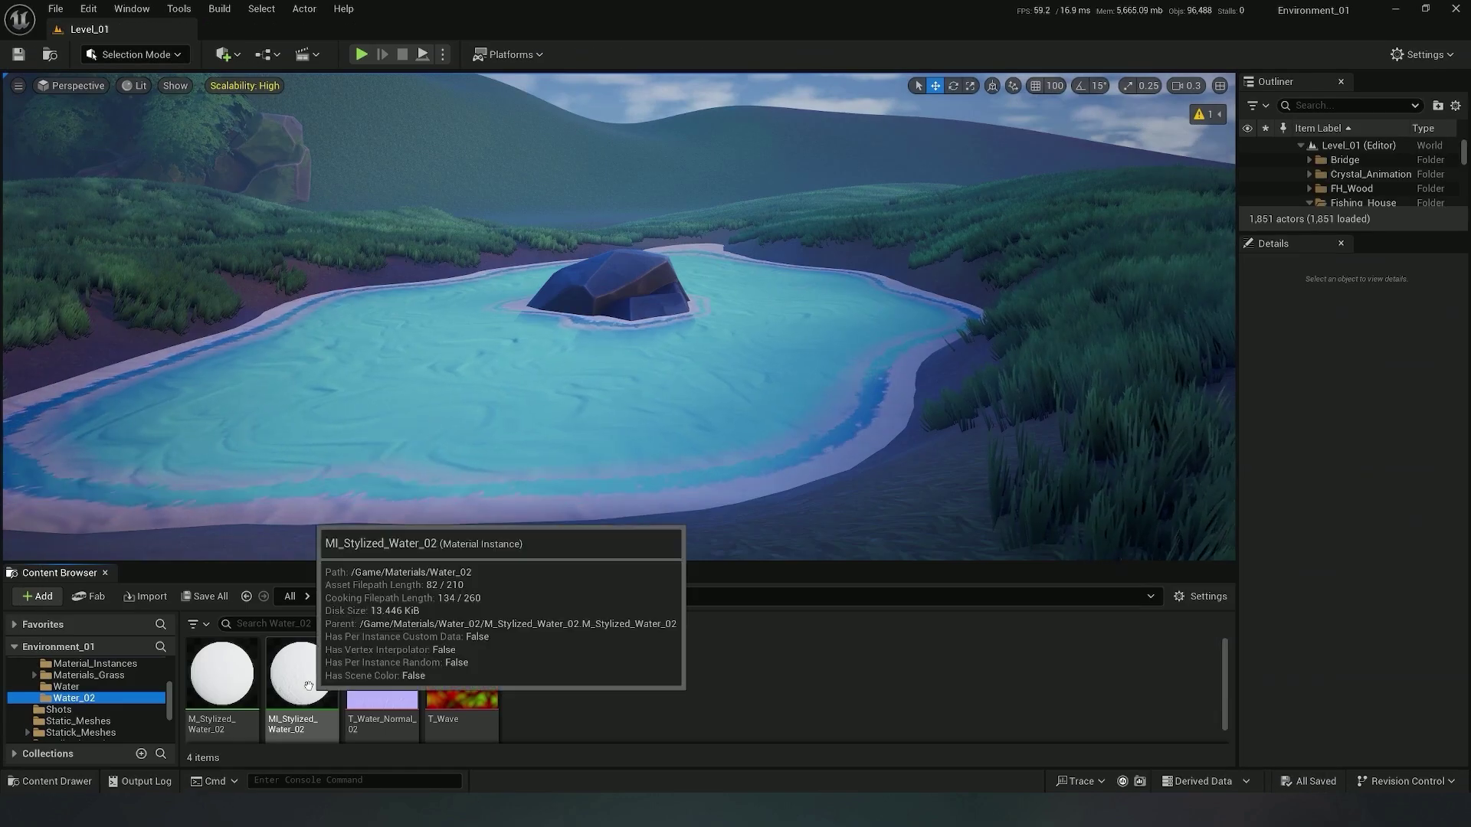
Open MI_Stylized_Water_02 in a smaller window beside the level and enable the CoastFoam, Coastline, CoastSpeed, Distortion_Scale, Lines and Thickness overrides
double_click(319, 676)
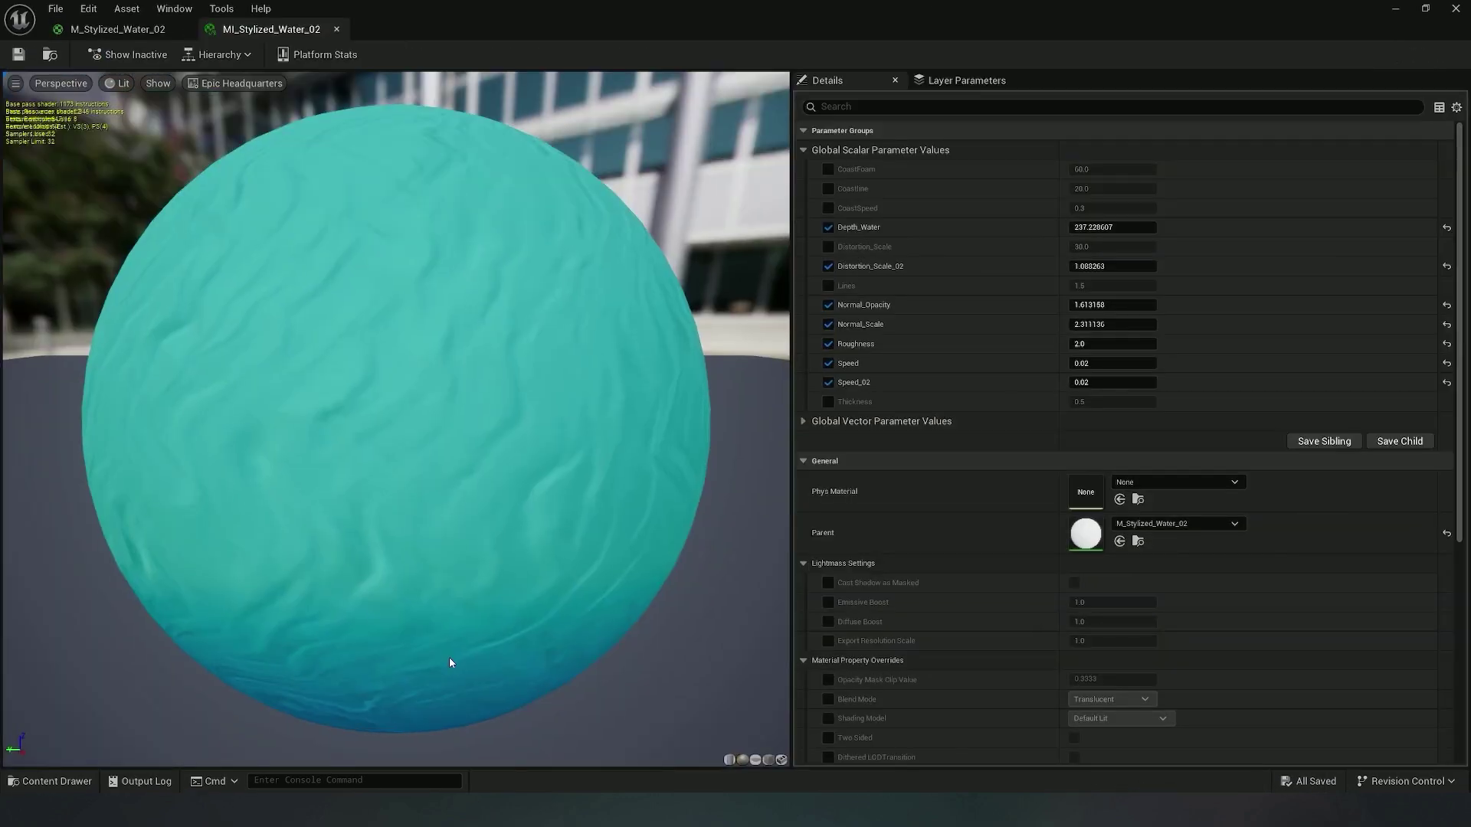
left_click(1425, 8)
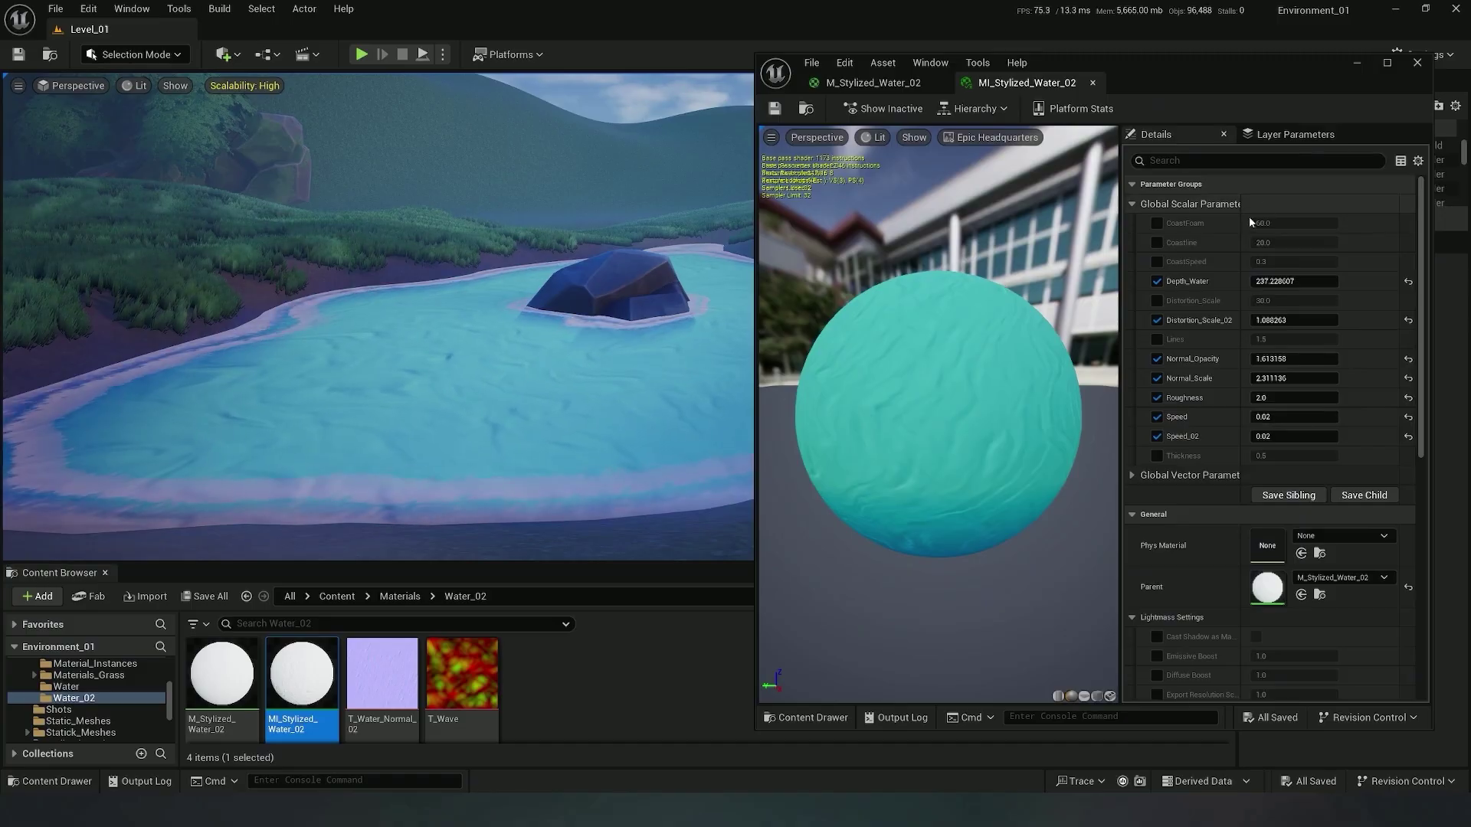
left_click(1157, 223)
left_click(1157, 242)
left_click(1157, 262)
left_click(1156, 339)
left_click(1157, 300)
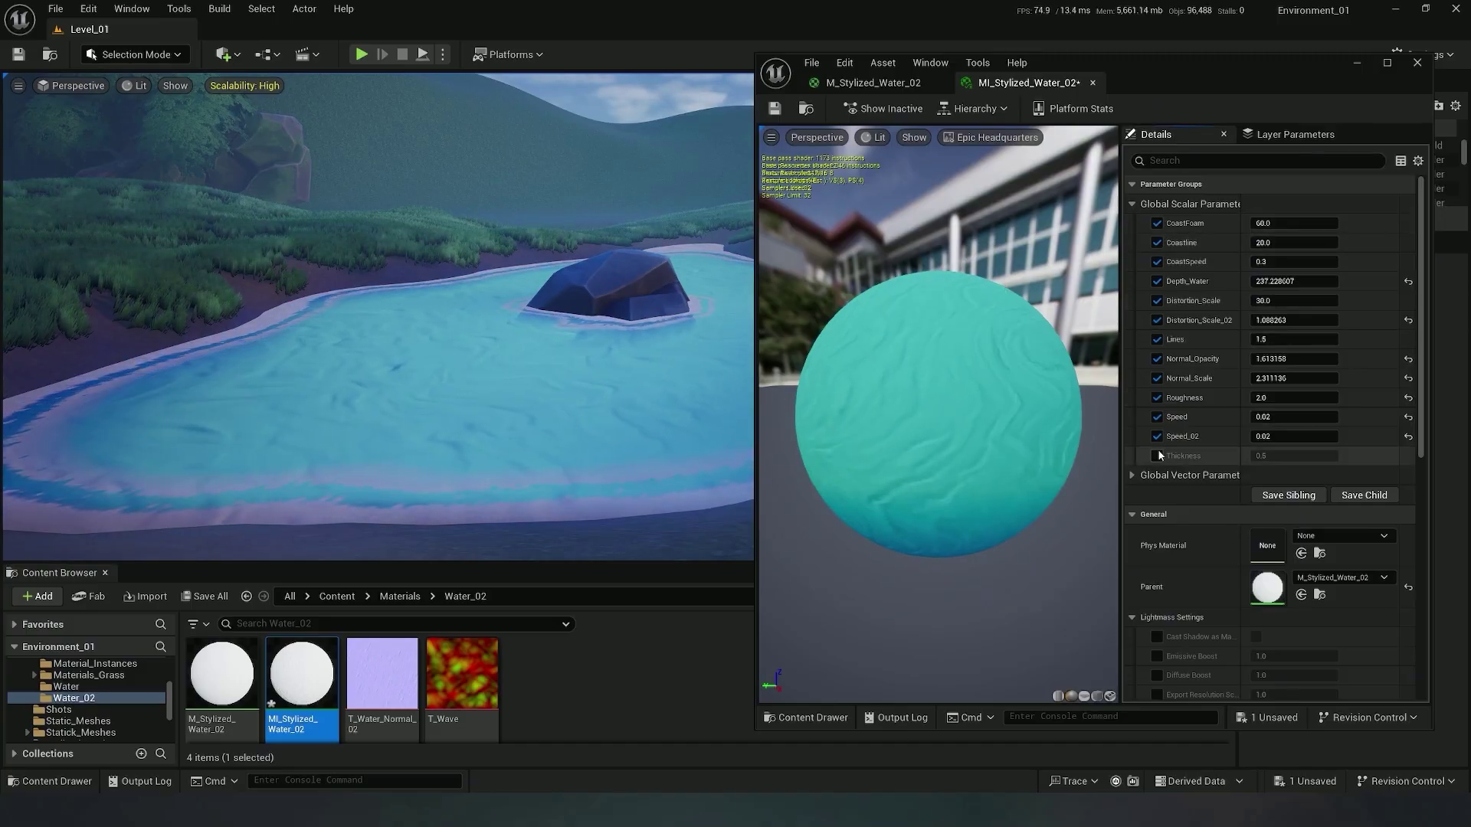
left_click(1158, 456)
Set CoastFoam to about 43.69, Coastline to about 6.65 and Depth_Water to about 312.56 in the material instance
mouse_move(613, 345)
right_mouse_down()
mouse_move(665, 371)
mouse_move(625, 358)
right_mouse_up()
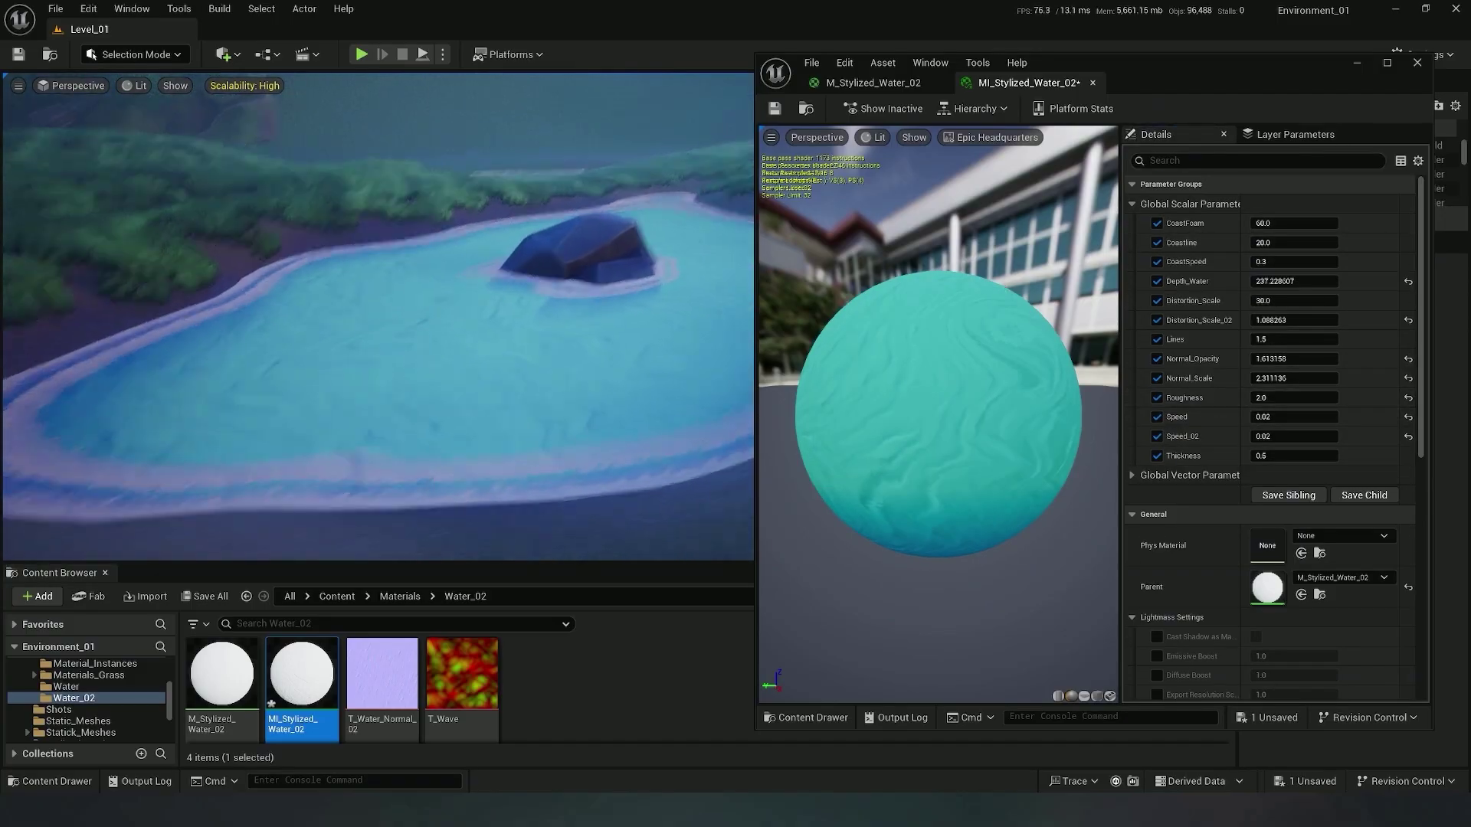
left_click_drag(1293, 223, 1276, 261)
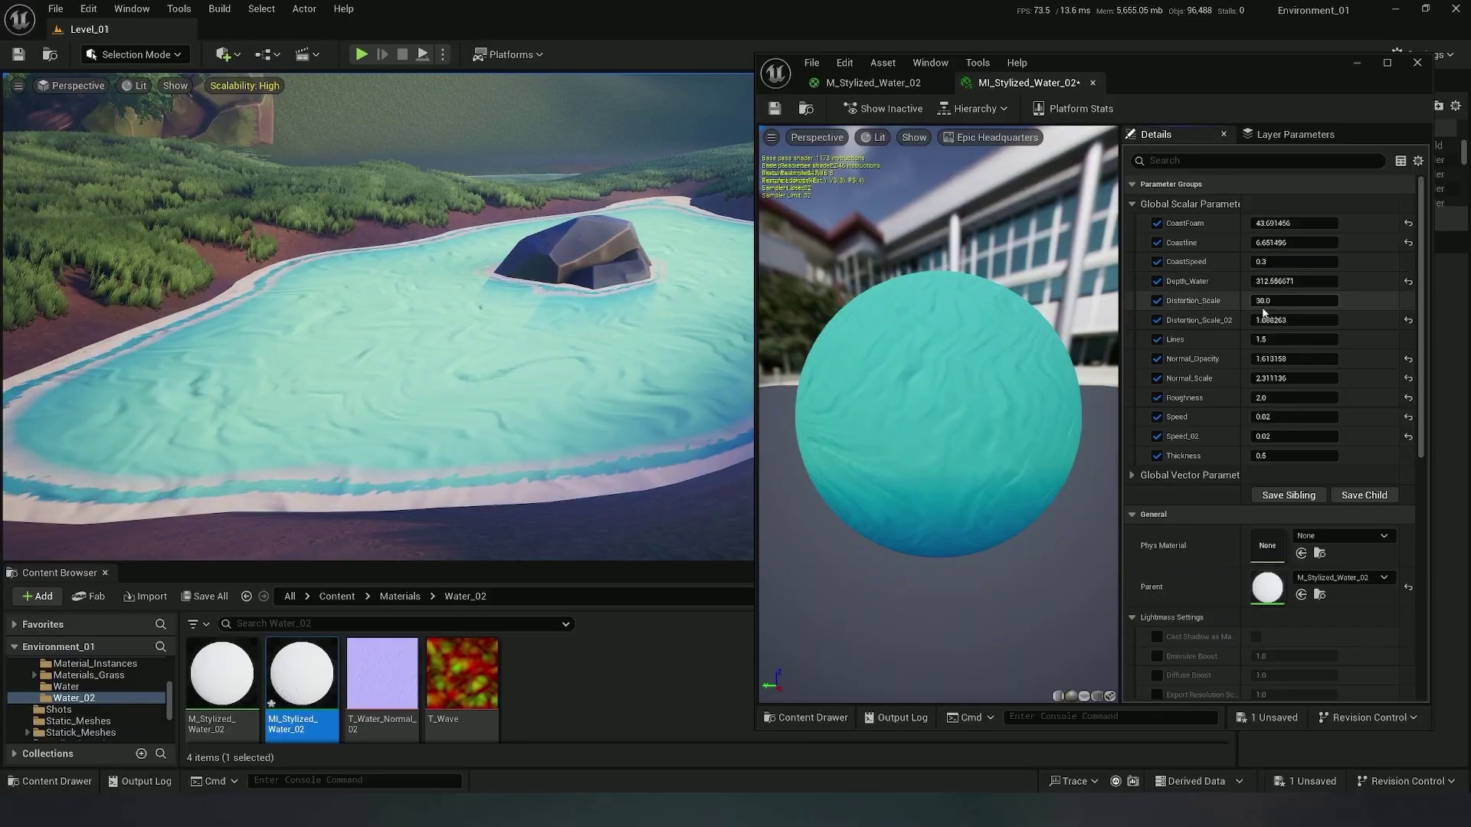
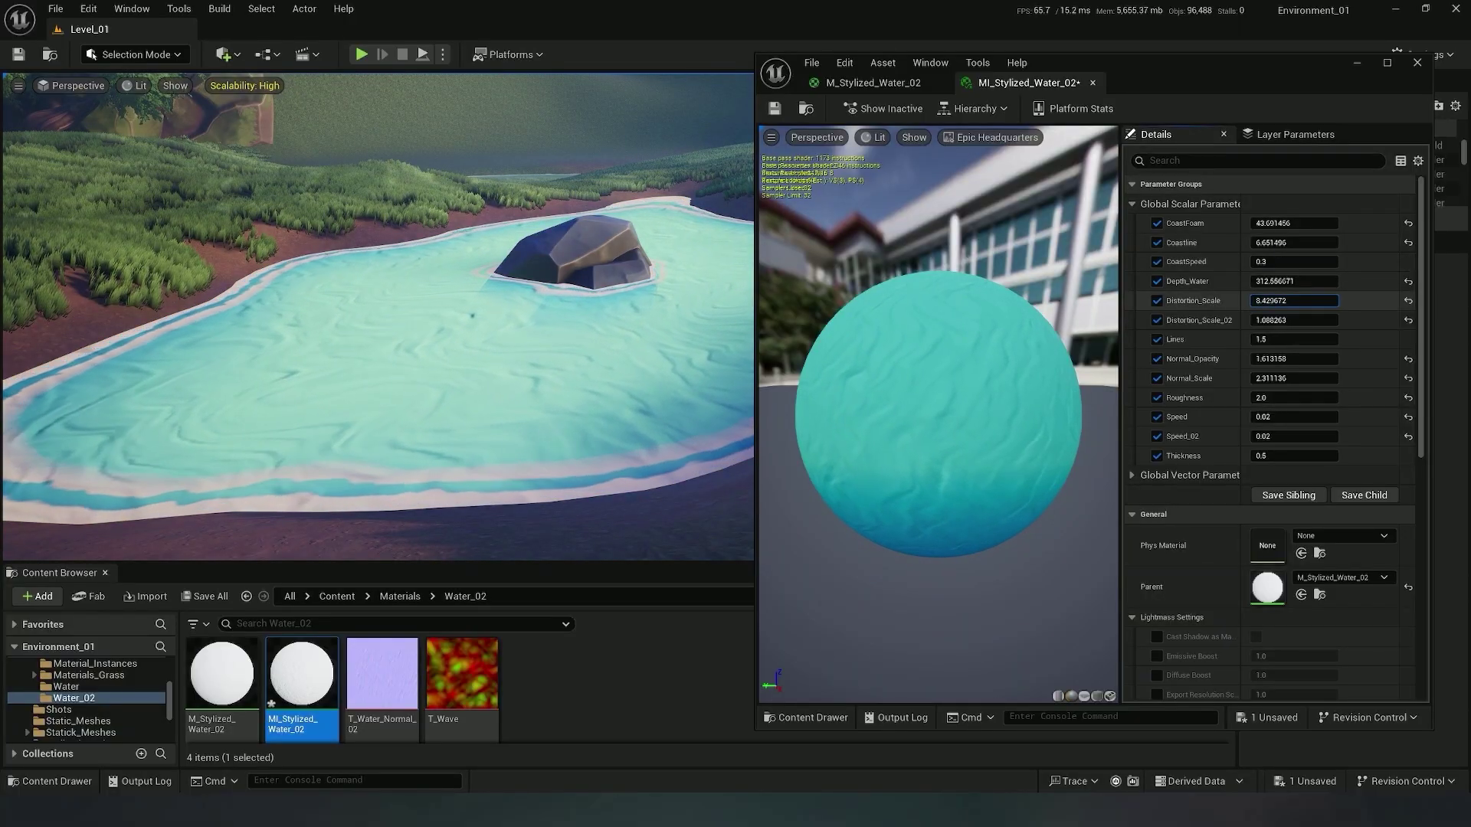
Set Distortion_Scale to about 9.1, Distortion_Scale_02 to 0.26, Lines to 0.98, Normal_Opacity to 1.12 and Thickness to -0.66
left_click_drag(1286, 302, 1294, 301)
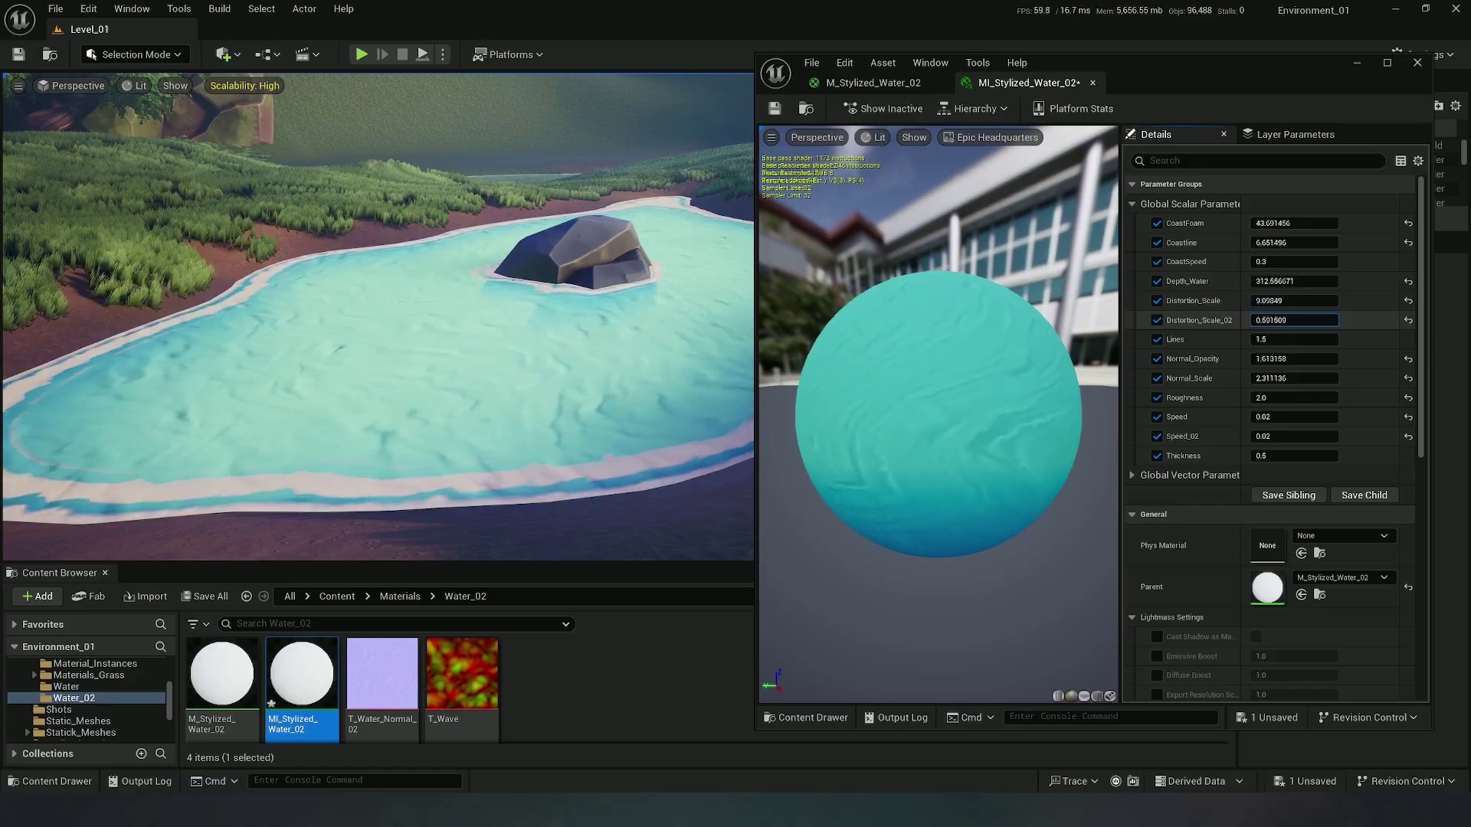
left_click_drag(1290, 320, 1274, 320)
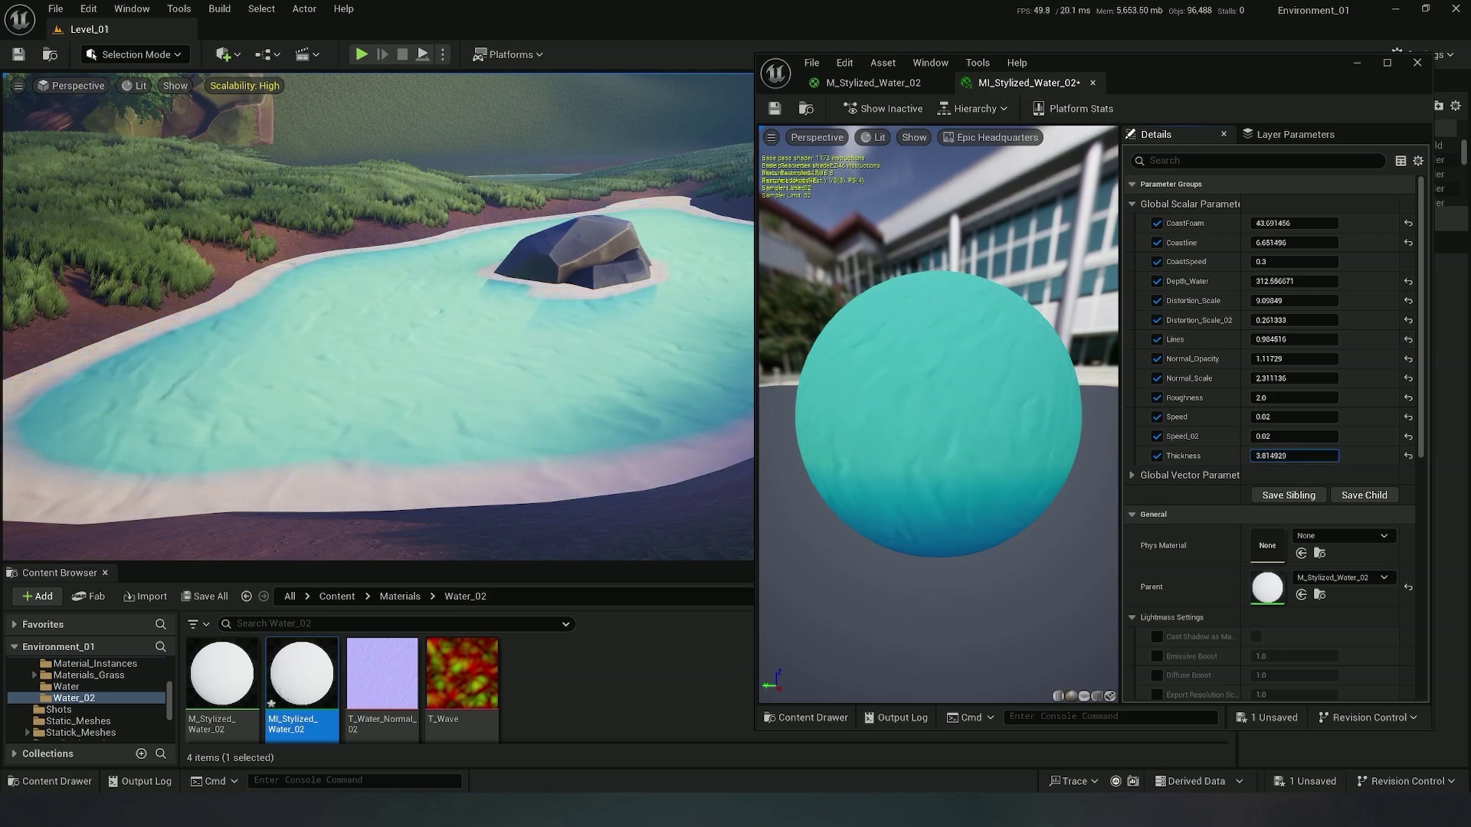
left_click_drag(1293, 456, 1275, 456)
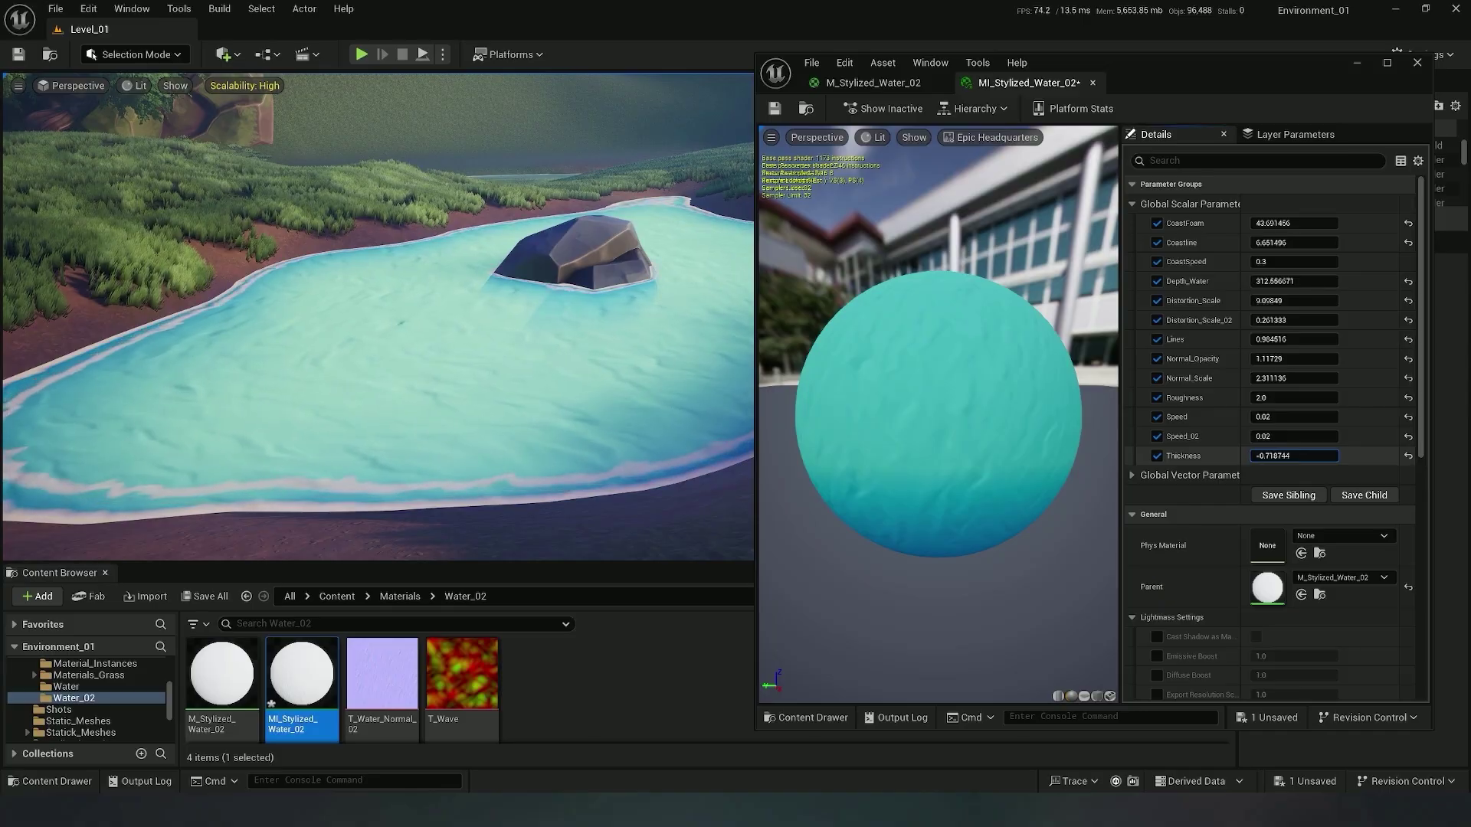
Move the rock in the level's water to check the coast foam around its base and along the shore
left_click(576, 274)
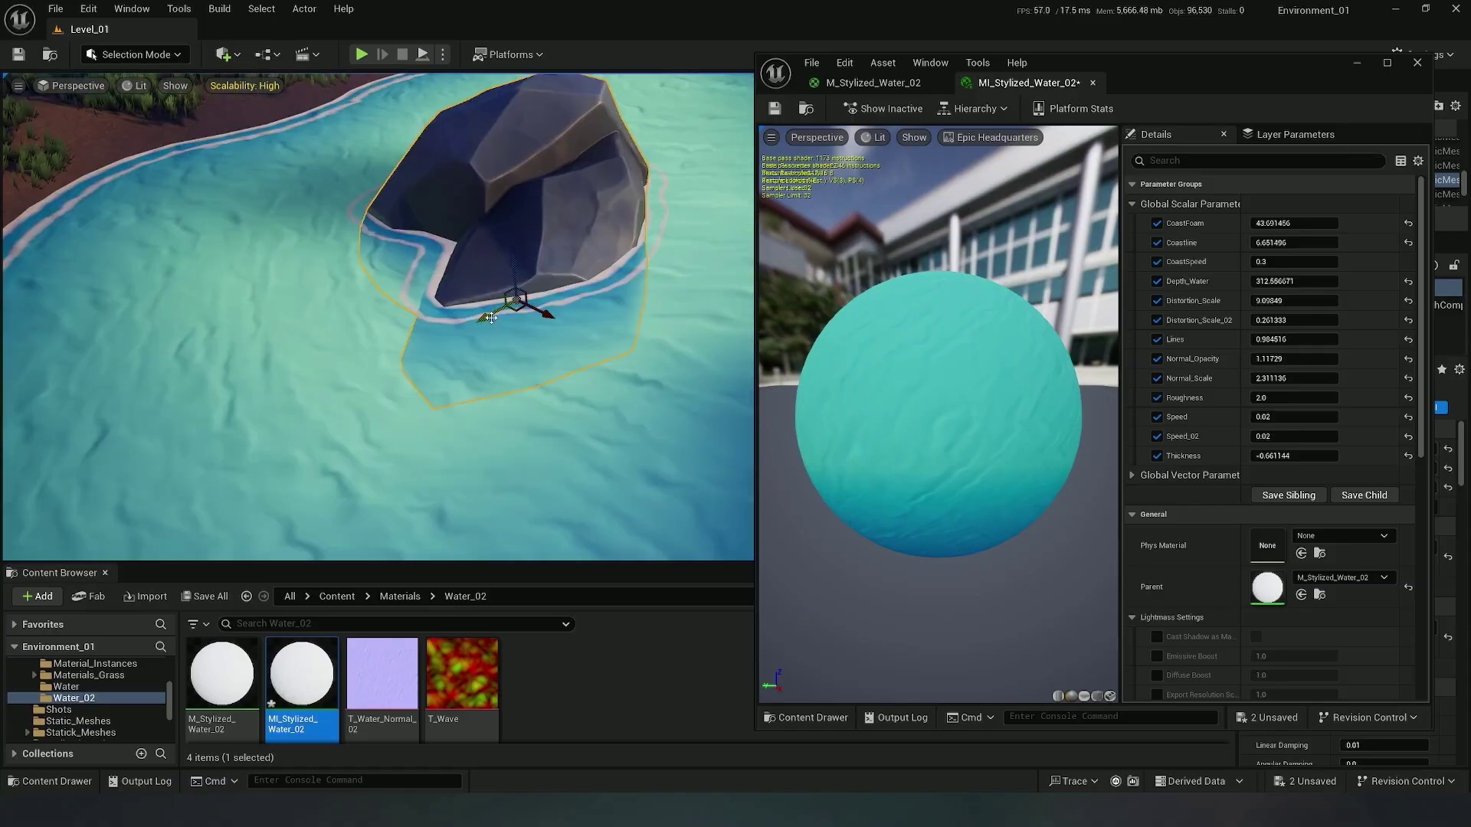
mouse_move(524, 284)
left_mouse_down()
mouse_move(525, 318)
mouse_move(529, 260)
mouse_move(532, 356)
mouse_move(515, 204)
mouse_move(518, 302)
mouse_move(524, 232)
mouse_move(527, 274)
left_mouse_up()
key("s")
right_click_drag(527, 274, 528, 221)
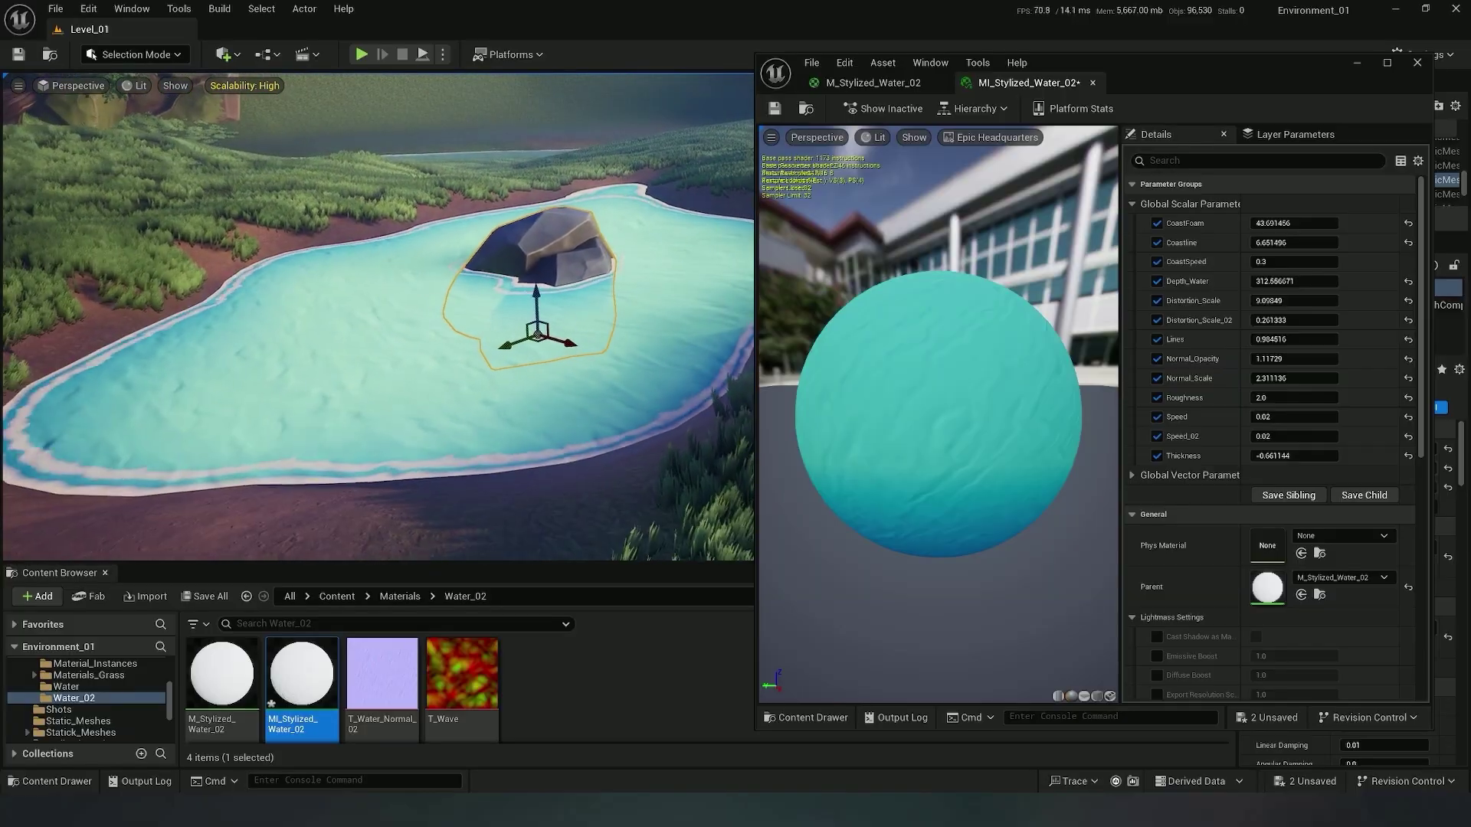
Save the MI_Stylized_Water_02 material instance and put its window away
left_click(775, 108)
left_click(1357, 63)
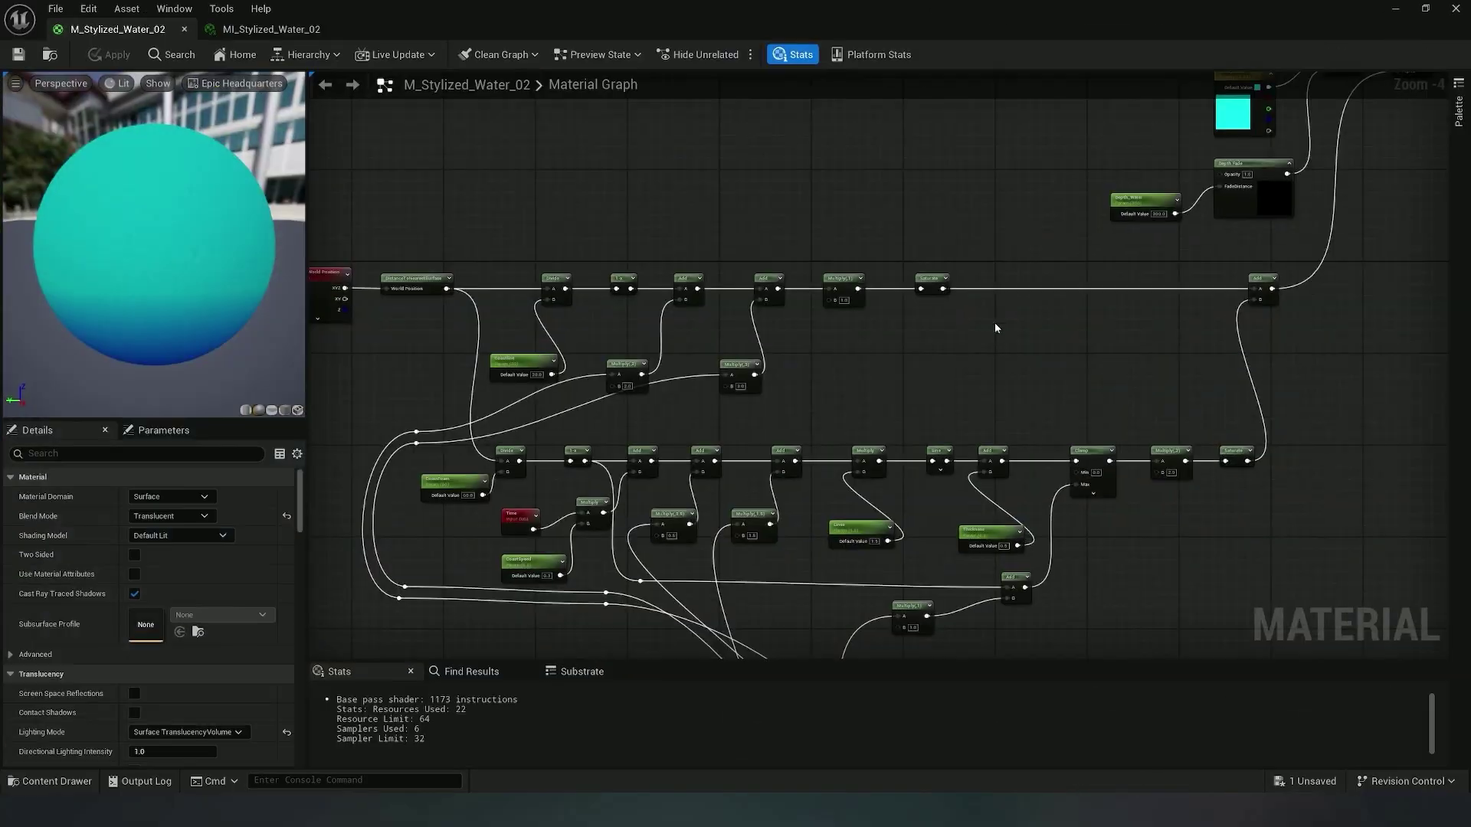
Add a Depth Fade node in the empty graph area below the material output node
scroll(994, 323, "down", 3)
scroll(927, 282, "up", 1)
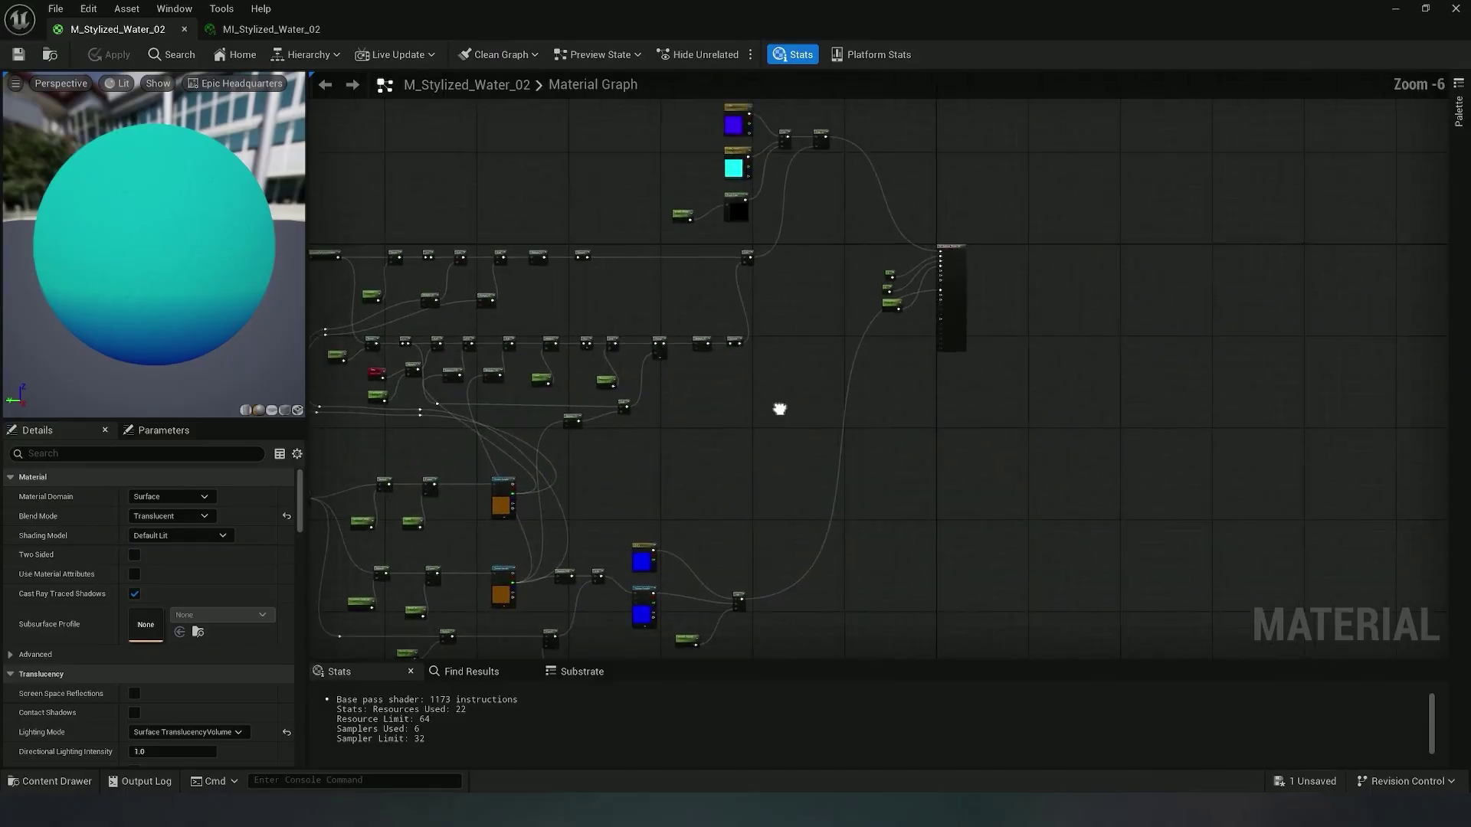
scroll(805, 417, "up", 3)
right_click(869, 408)
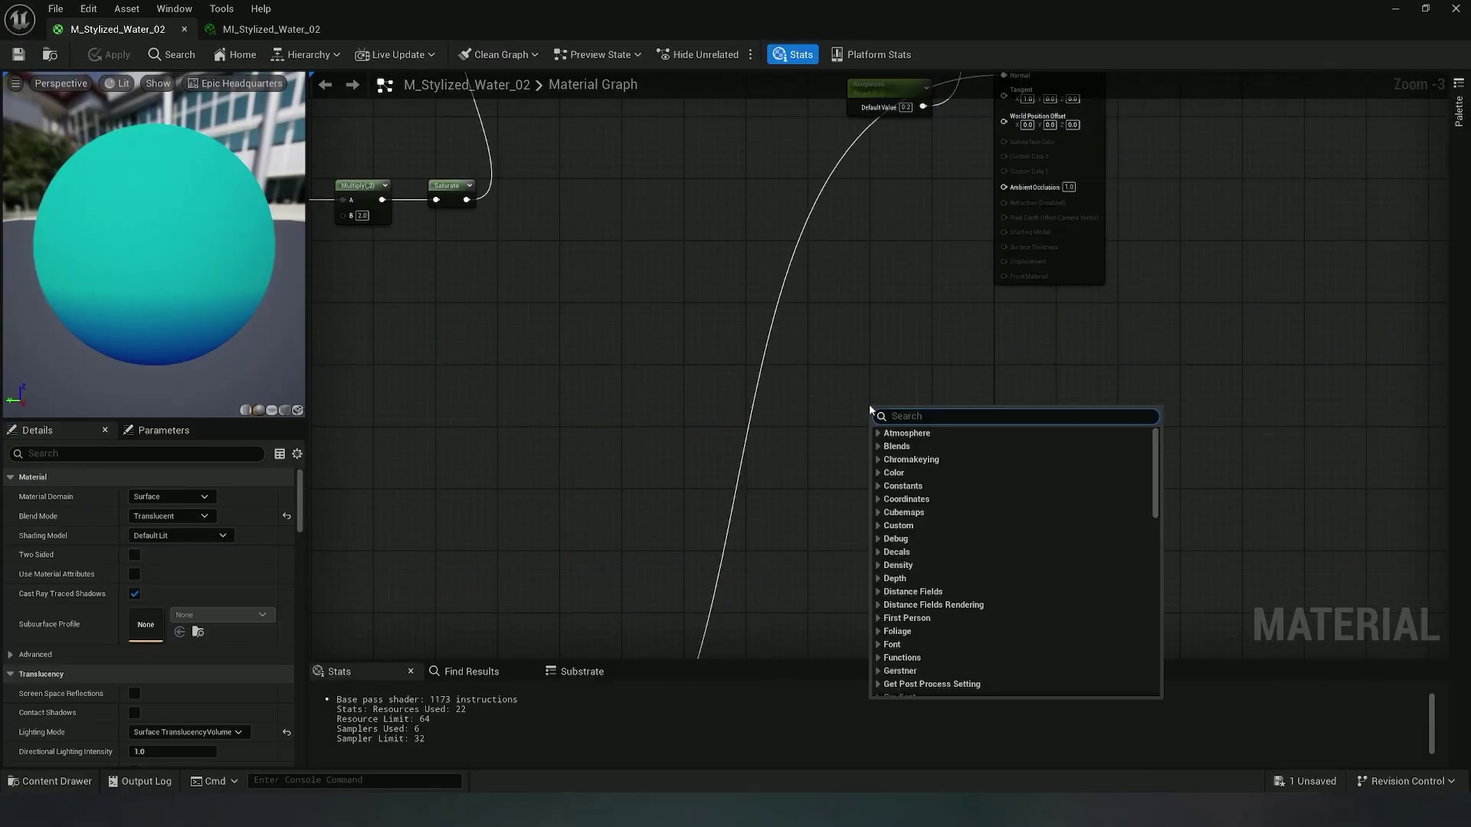
type("dep")
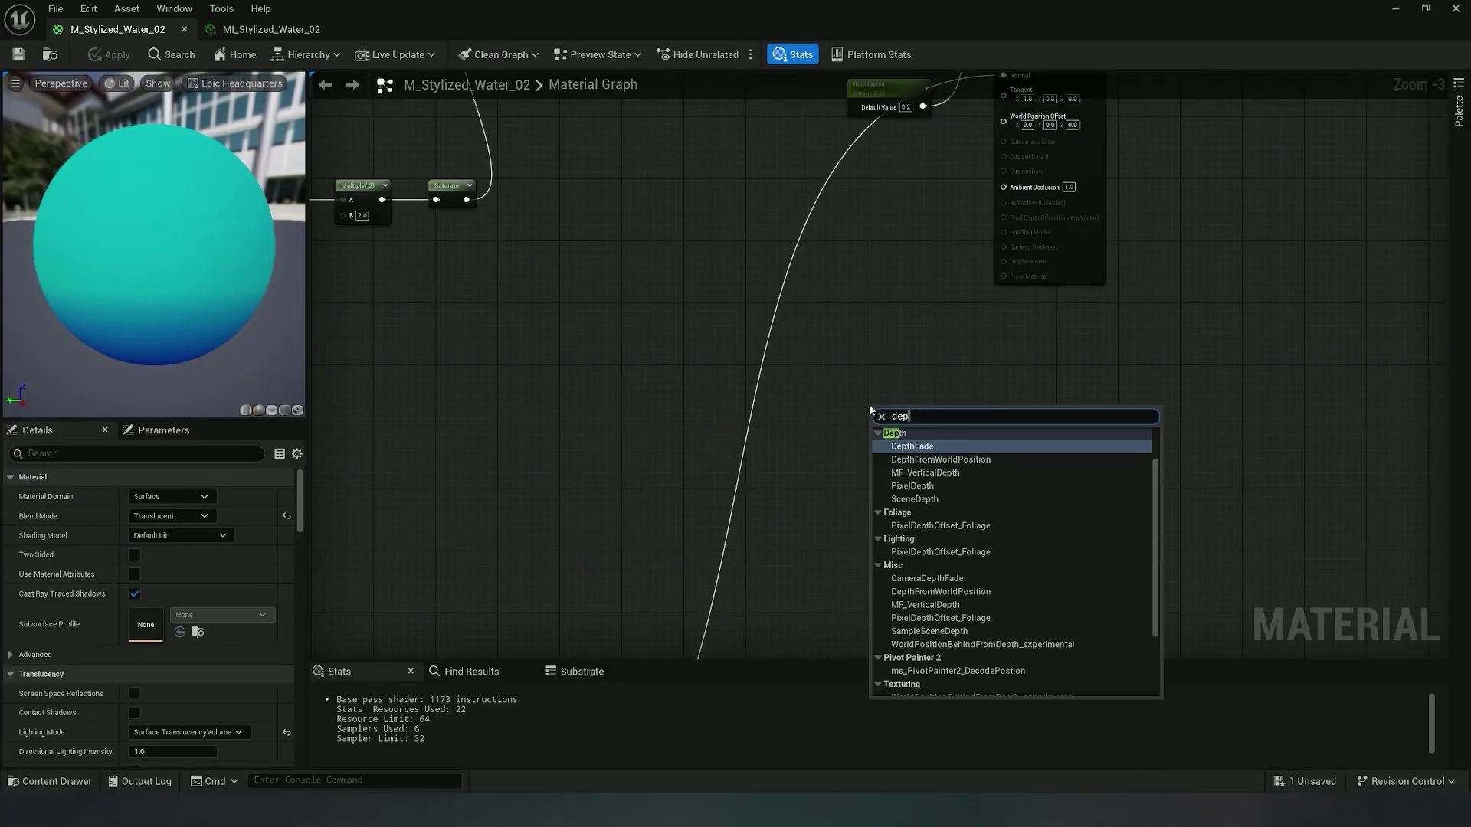
left_click(921, 447)
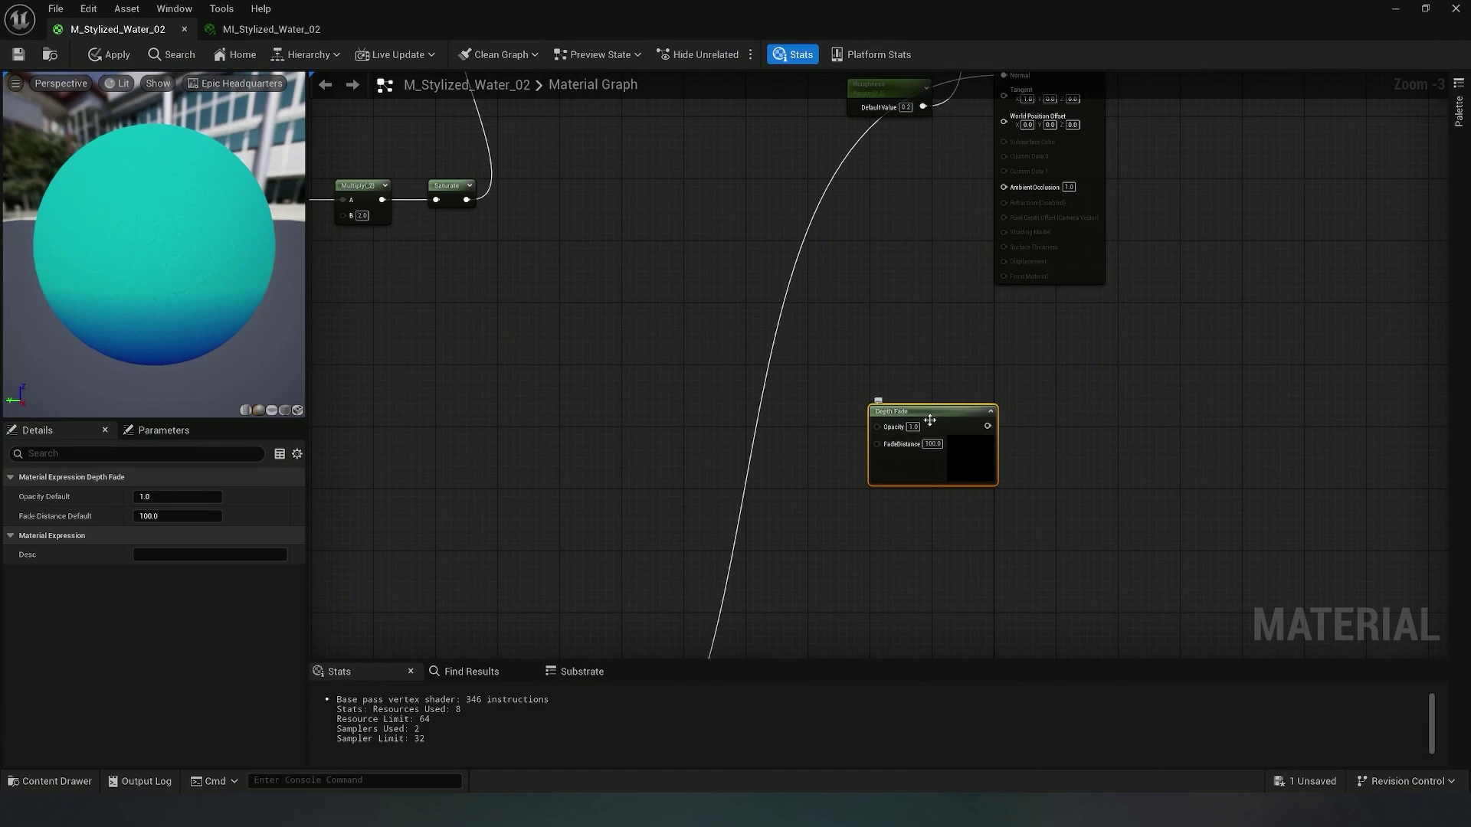
left_click_drag(929, 421, 884, 413)
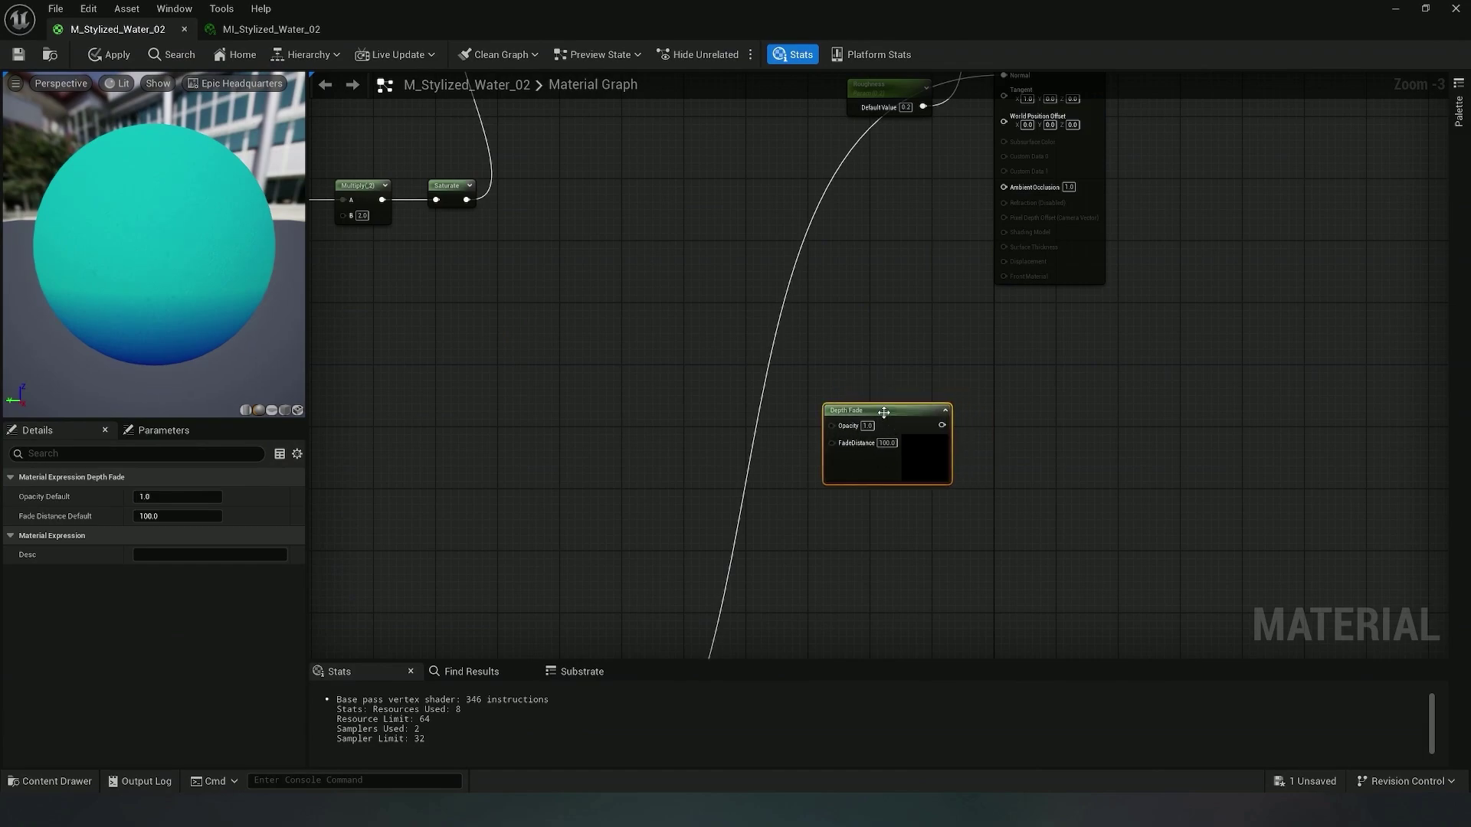
Add a reroute point on the wire into Normal and place it level with the material output's Normal input
mouse_move(862, 333)
right_mouse_down()
mouse_move(920, 220)
mouse_move(904, 288)
mouse_move(860, 325)
right_mouse_up()
scroll(897, 285, "down", 2)
left_click(812, 328)
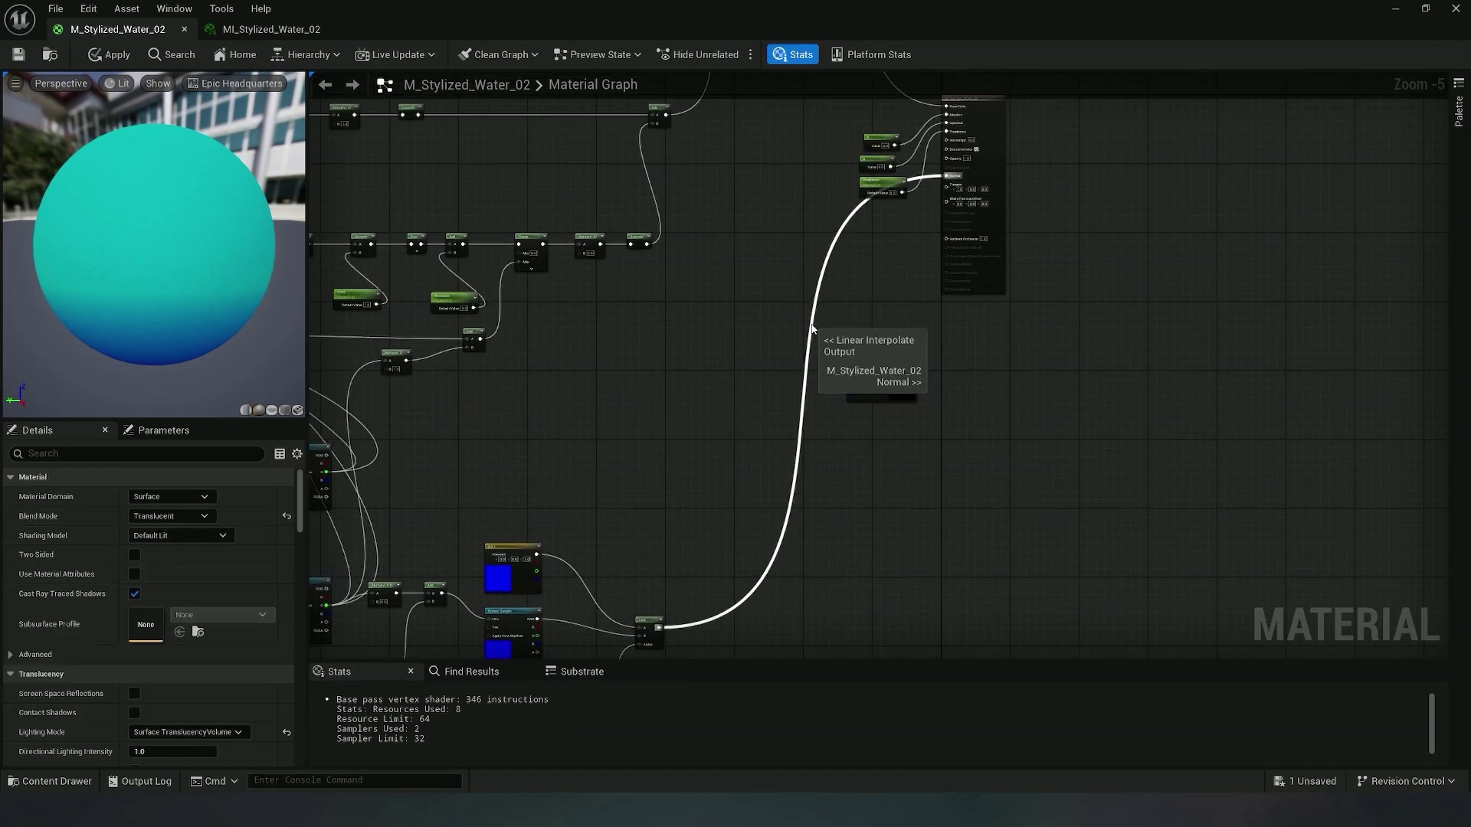
double_click(812, 328)
left_click_drag(812, 328, 722, 180)
left_click(736, 165)
right_click_drag(822, 323, 761, 332)
scroll(709, 327, "up", 1)
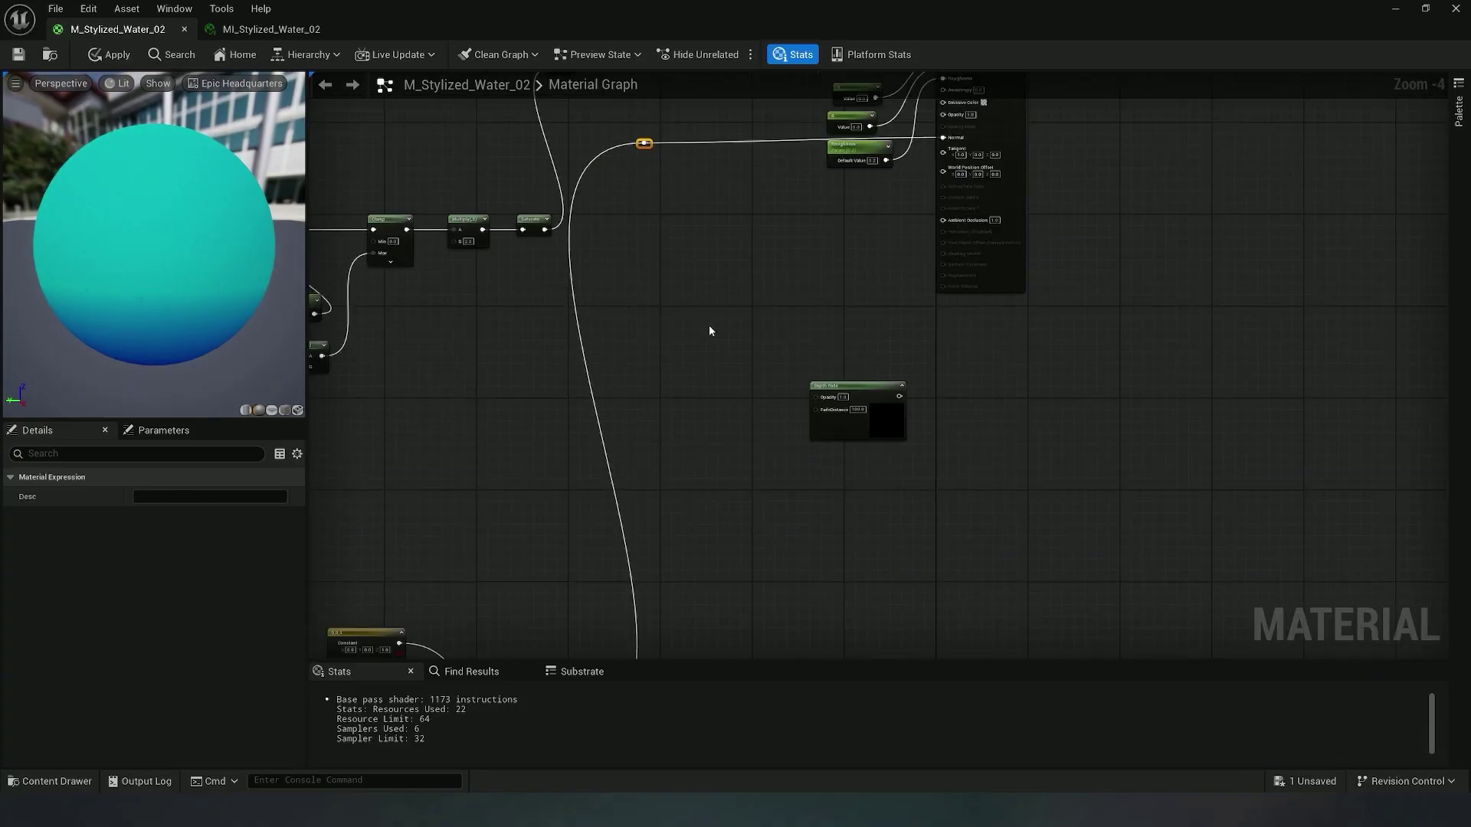
Add a reroute point on the wire running from the foam network's final Add node to the Base Color Lerp's Alpha
scroll(808, 353, "up", 2)
right_click_drag(693, 277, 651, 515)
scroll(757, 390, "down", 3)
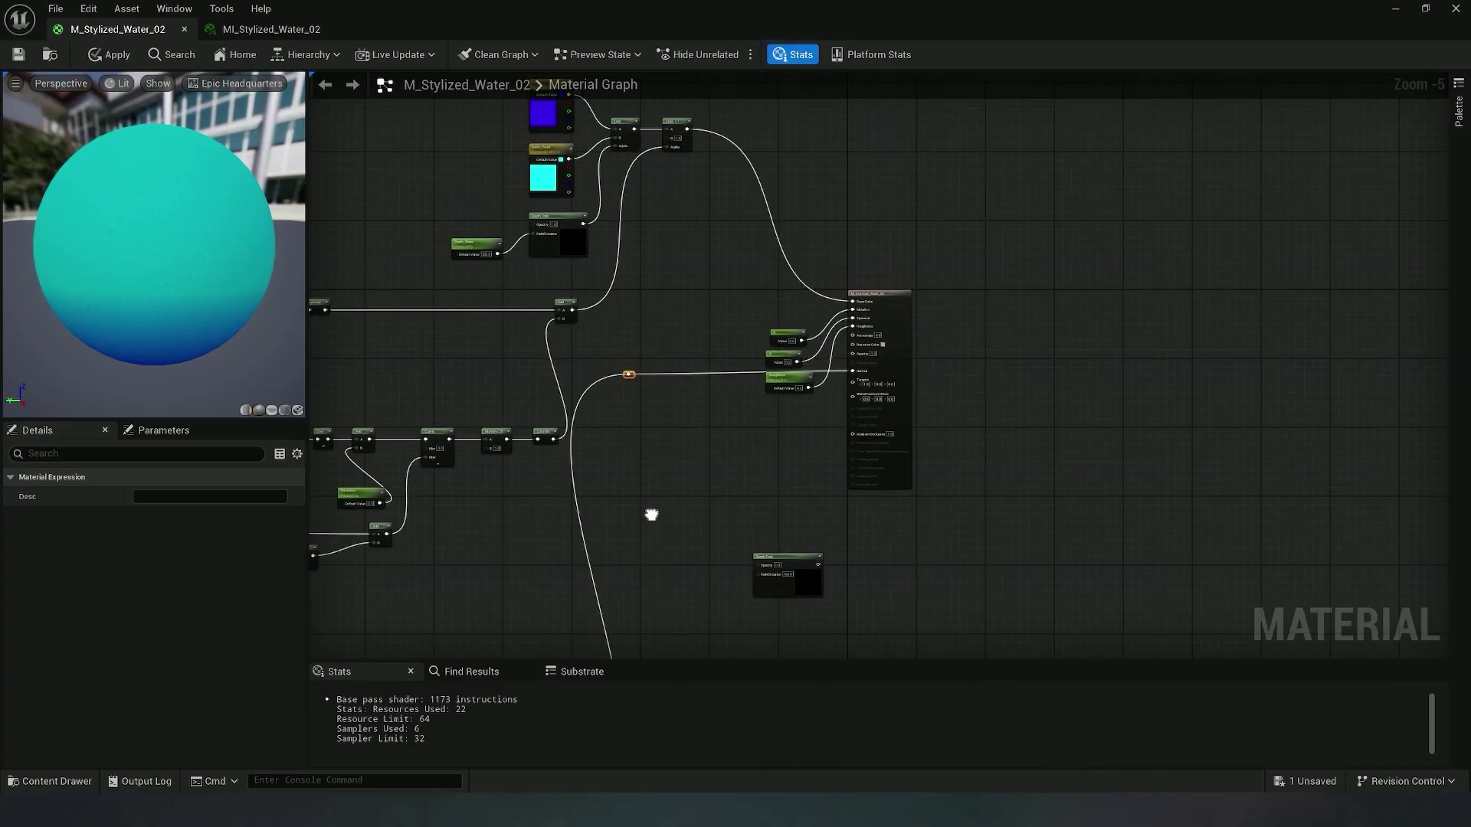
double_click(620, 227)
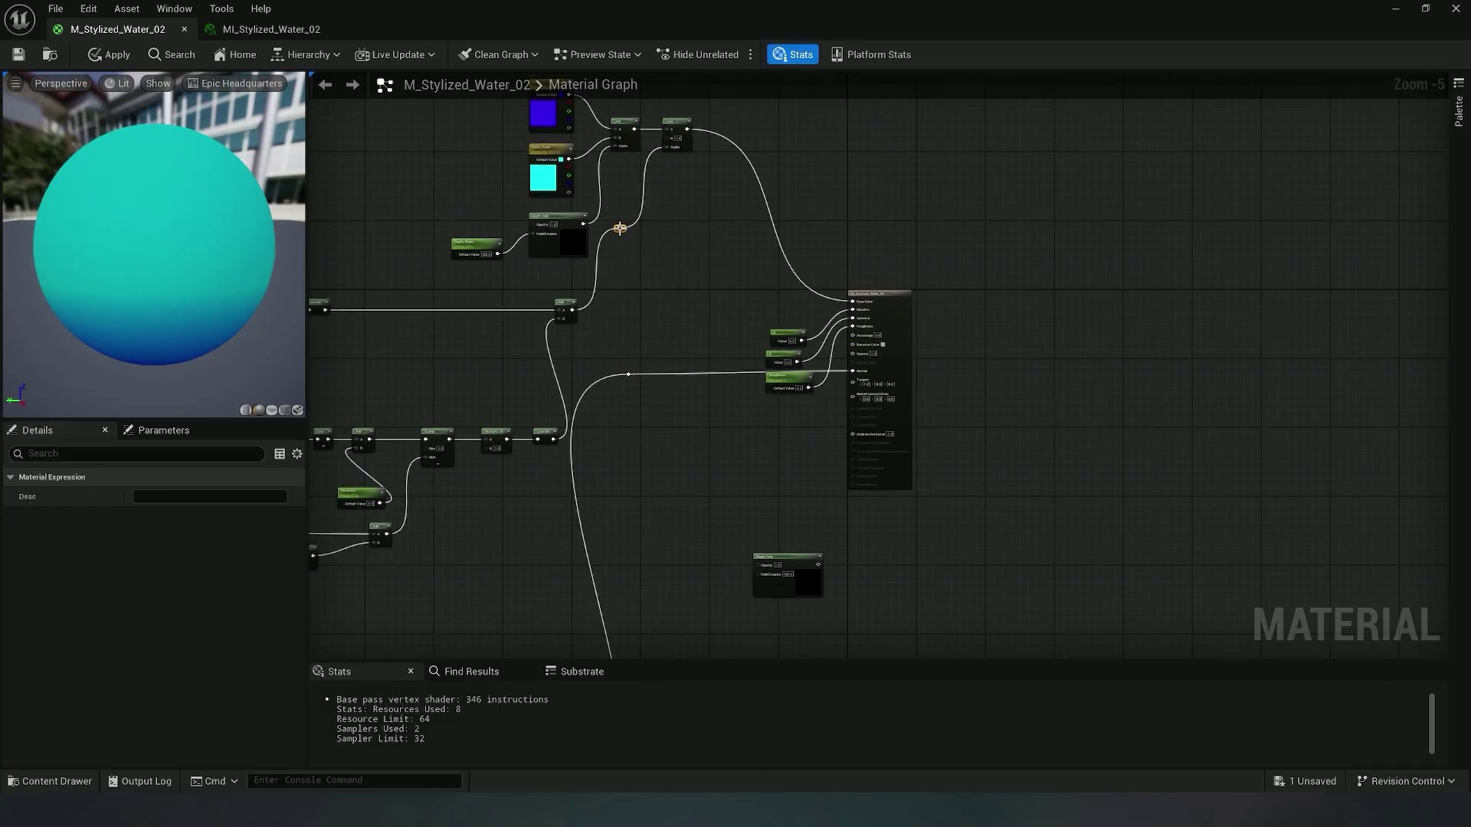
right_click_drag(658, 281, 642, 315)
left_click_drag(598, 249, 615, 276)
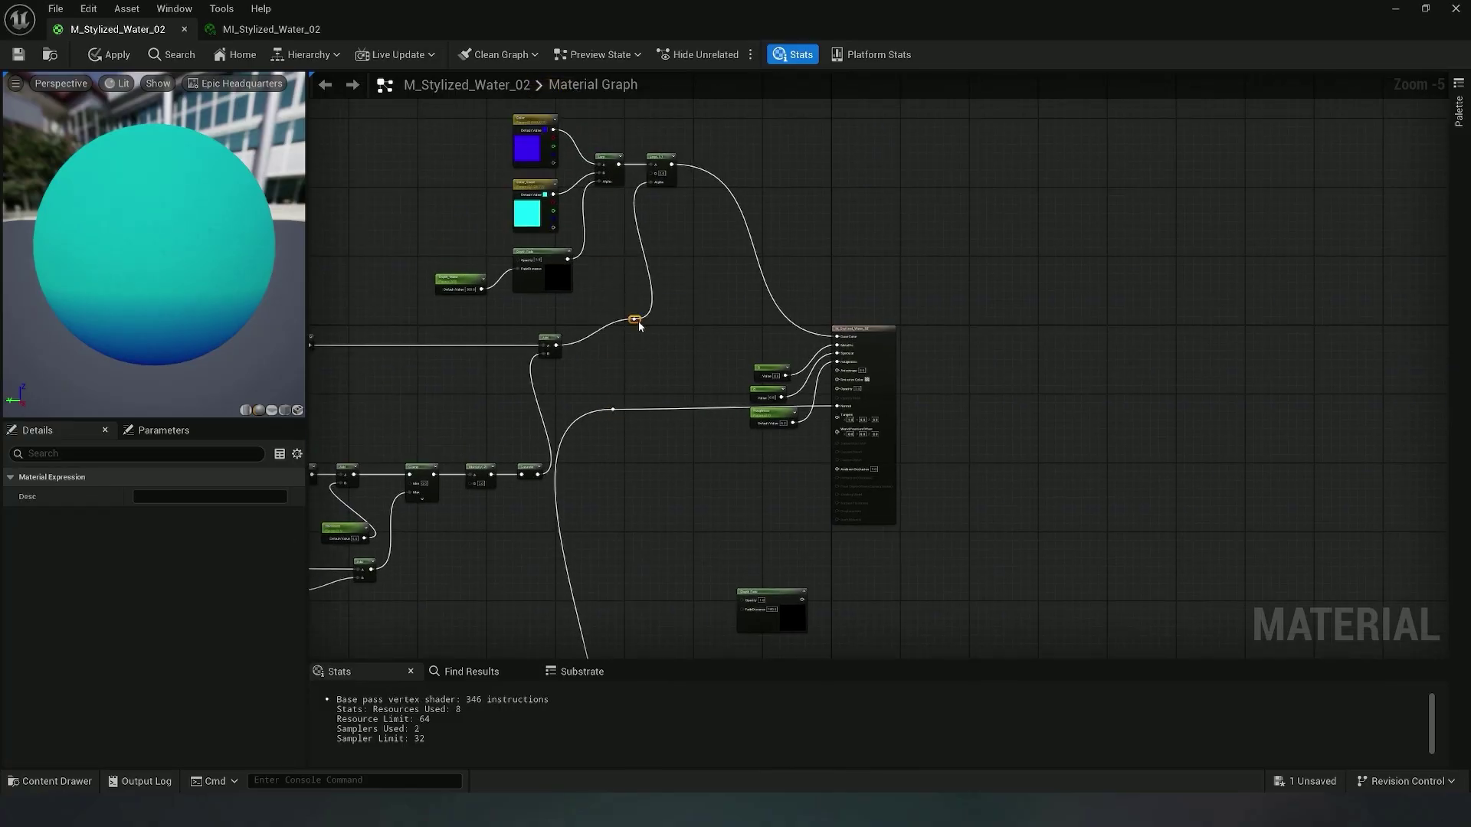
left_click_drag(632, 531, 627, 518)
right_click_drag(737, 493, 696, 426)
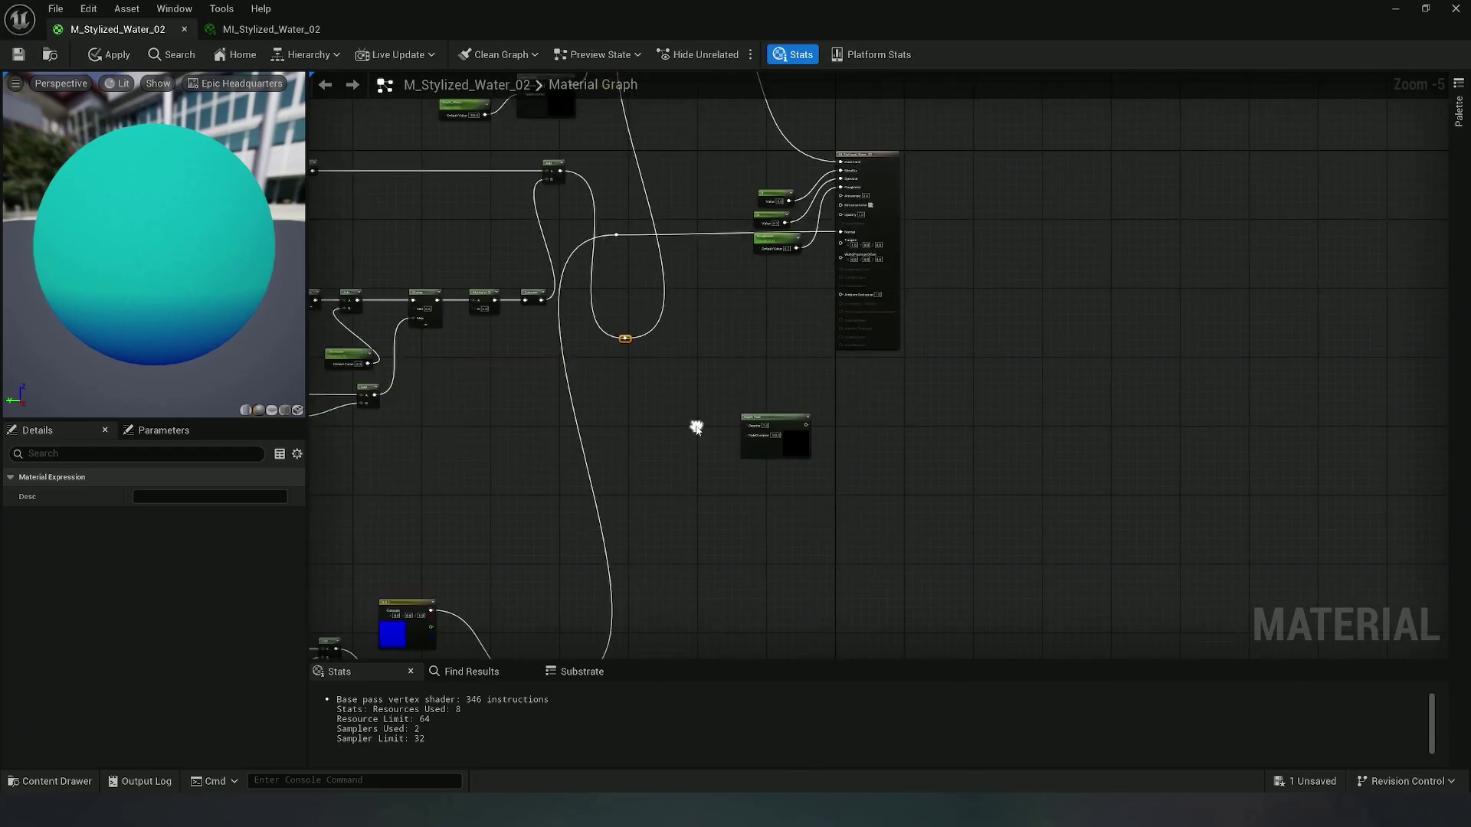
Promote the new Depth Fade node's FadeDistance to a parameter with default value 2.0 and place it beside the node
scroll(705, 447, "up", 3)
right_click(792, 426)
left_click(859, 537)
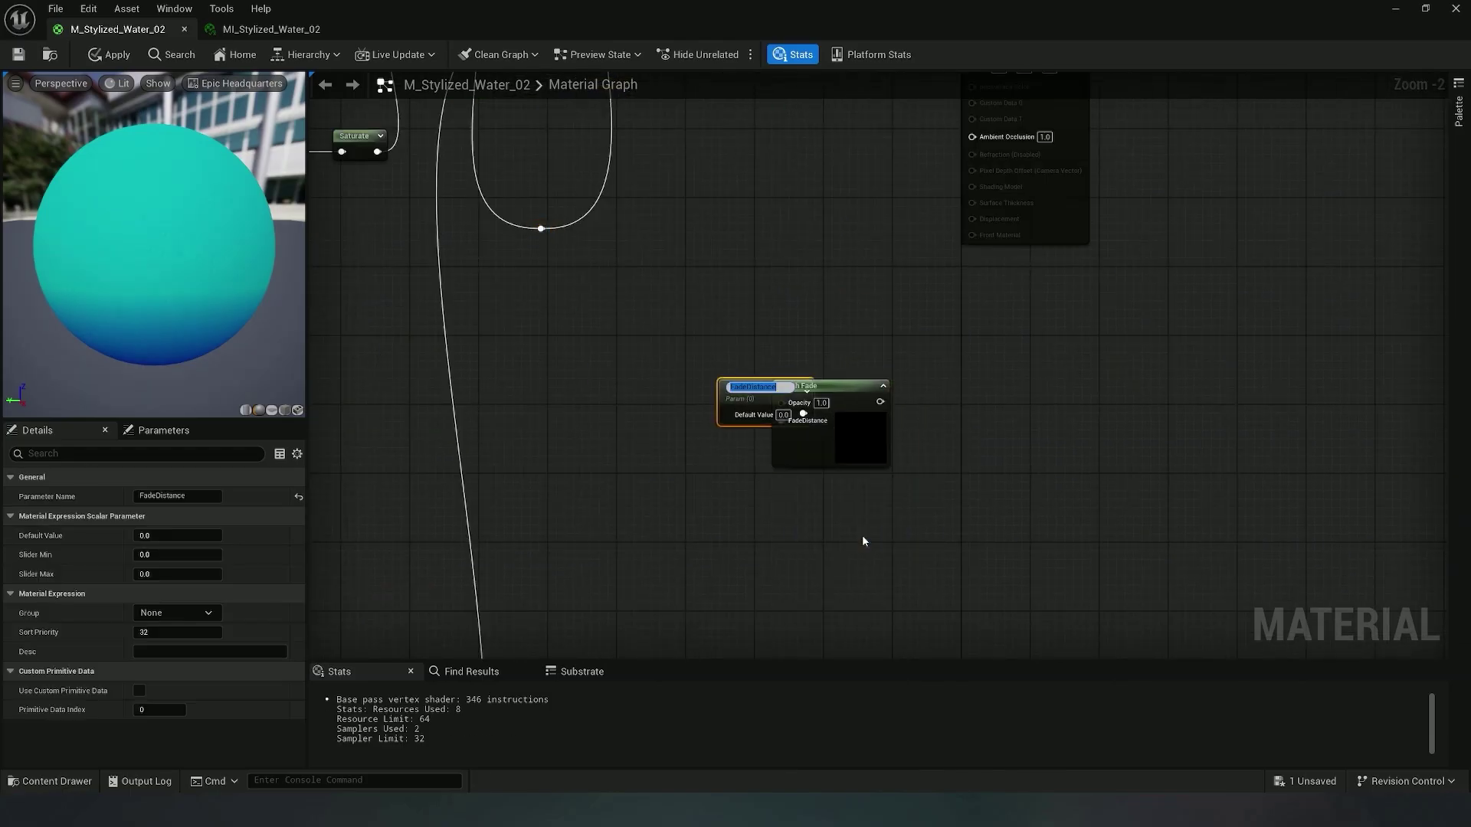
left_click_drag(738, 420, 691, 475)
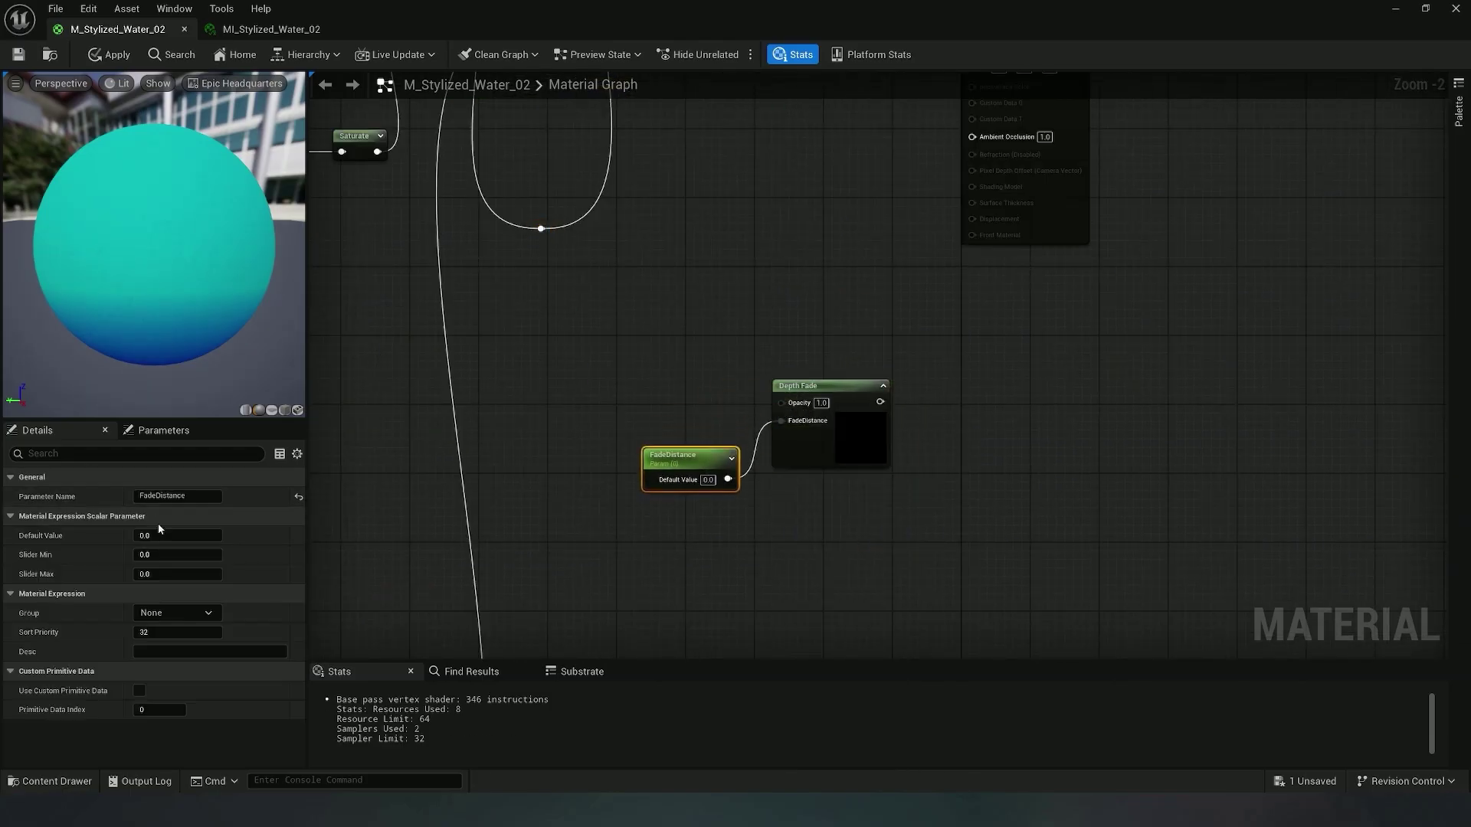
right_click_drag(697, 534, 657, 562)
Add a LinearInterpolate node and connect the Depth Fade output to its A input
right_click(898, 462)
type("ler")
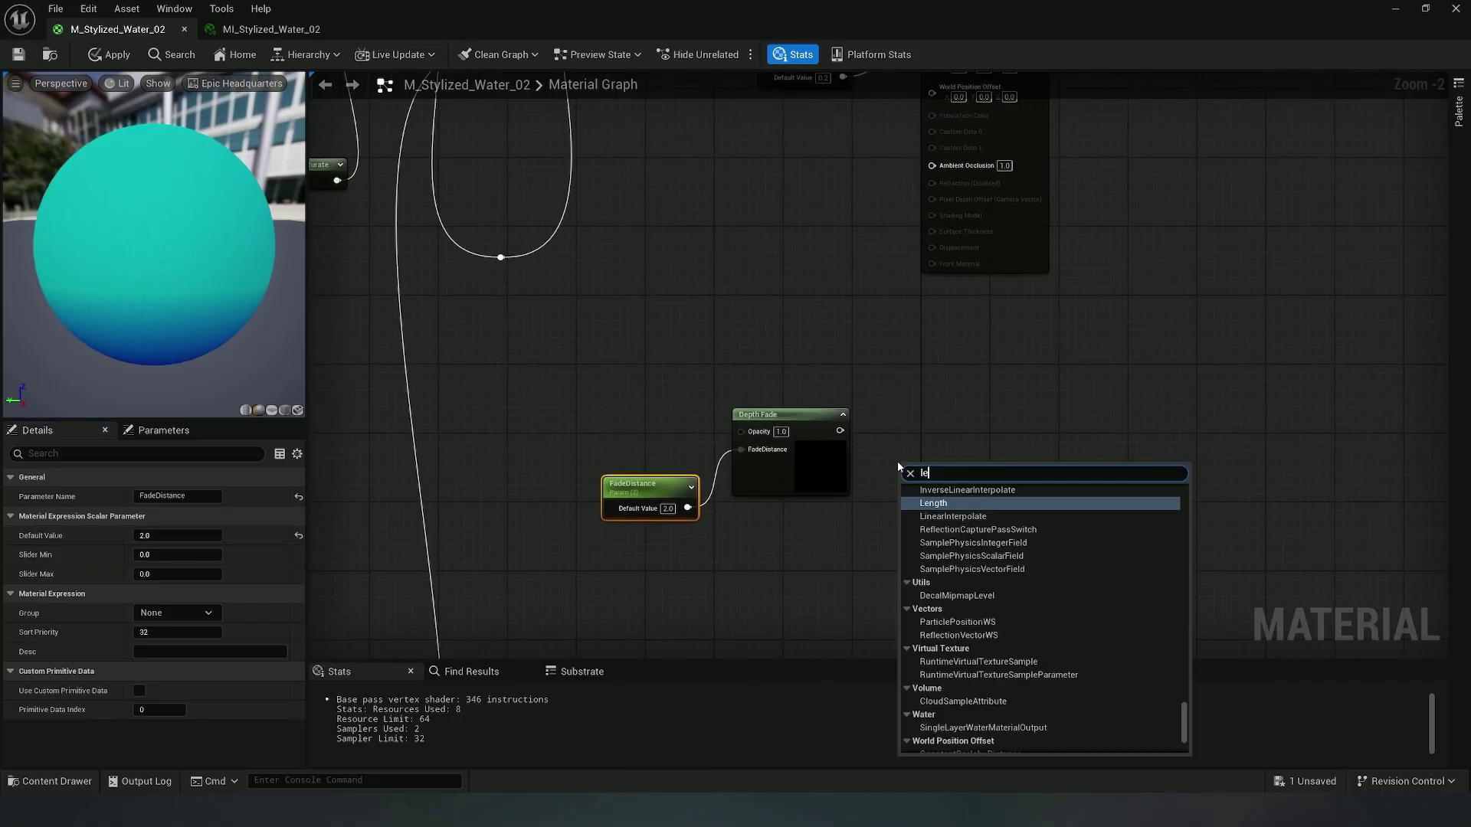
left_click(971, 501)
left_click_drag(839, 431, 911, 416)
Connect the foam reroute point to the Alpha of the new Lerp after Depth Fade
scroll(687, 357, "down", 3)
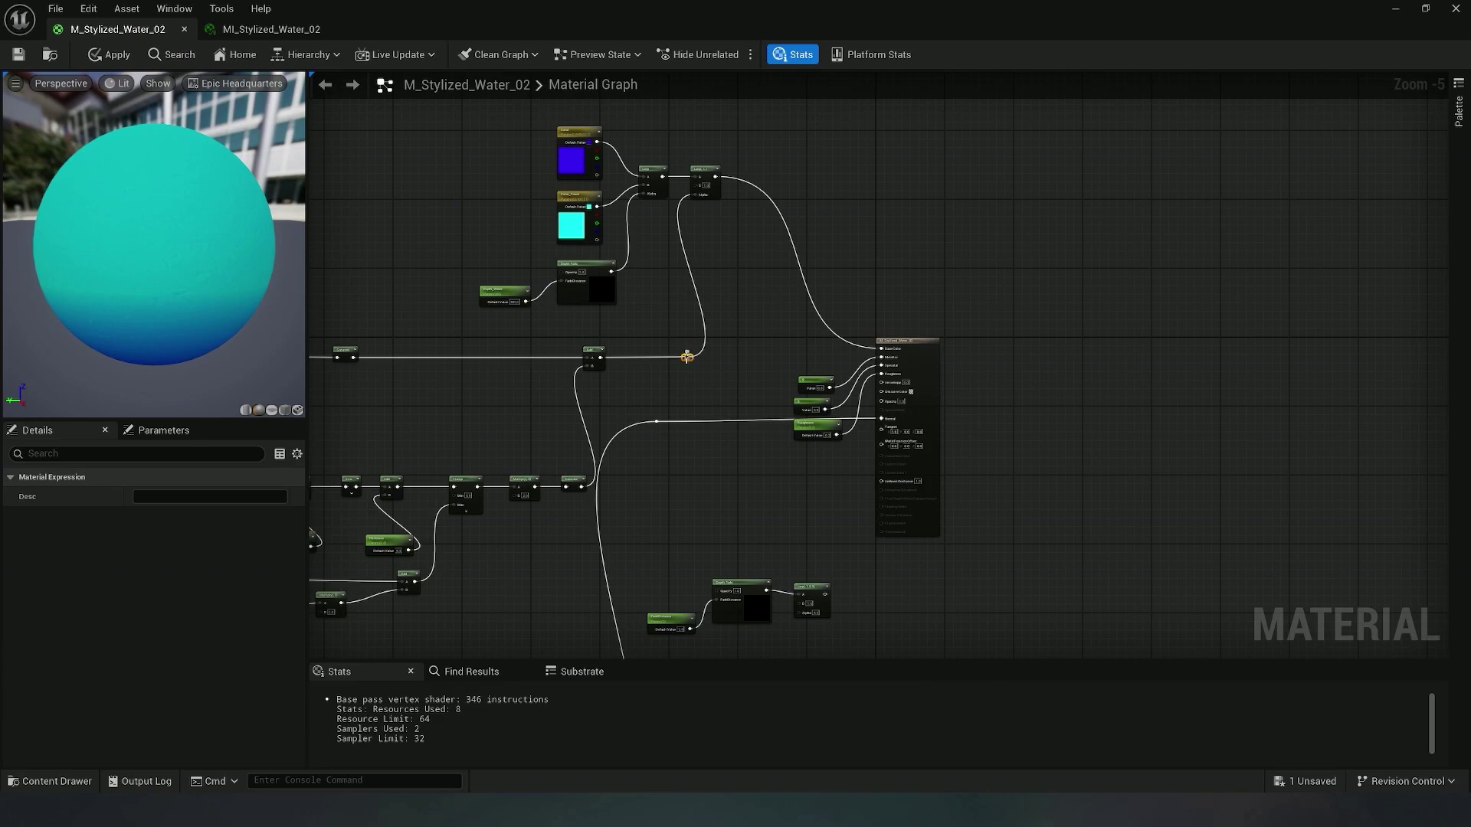
left_click_drag(687, 357, 802, 613)
right_click_drag(784, 483, 706, 330)
left_click(731, 410)
Add a Clamp node after the depth-fade Lerp and feed the Lerp's output into it
scroll(728, 458, "up", 2)
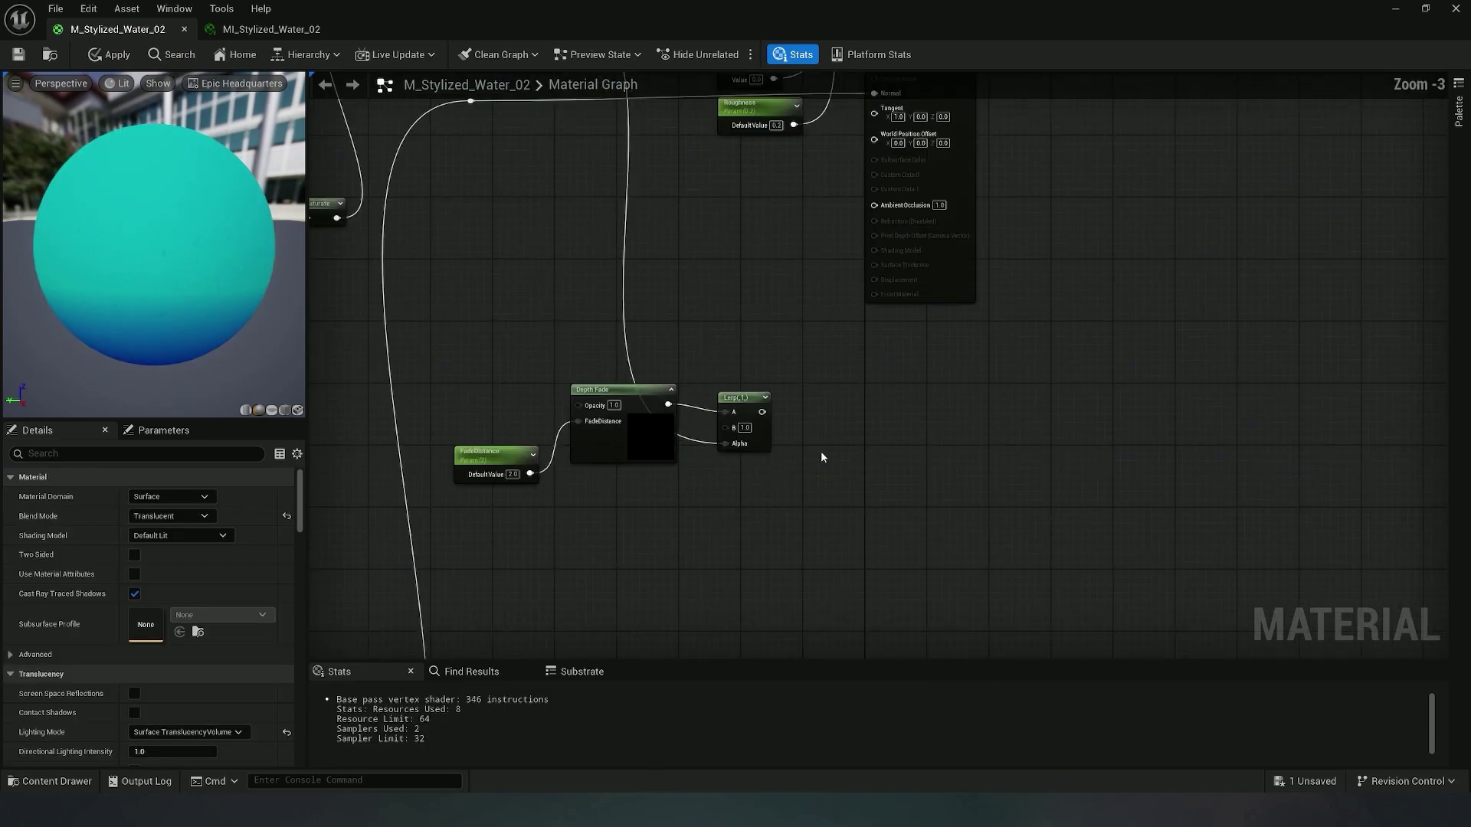
right_click(831, 452)
type("cla")
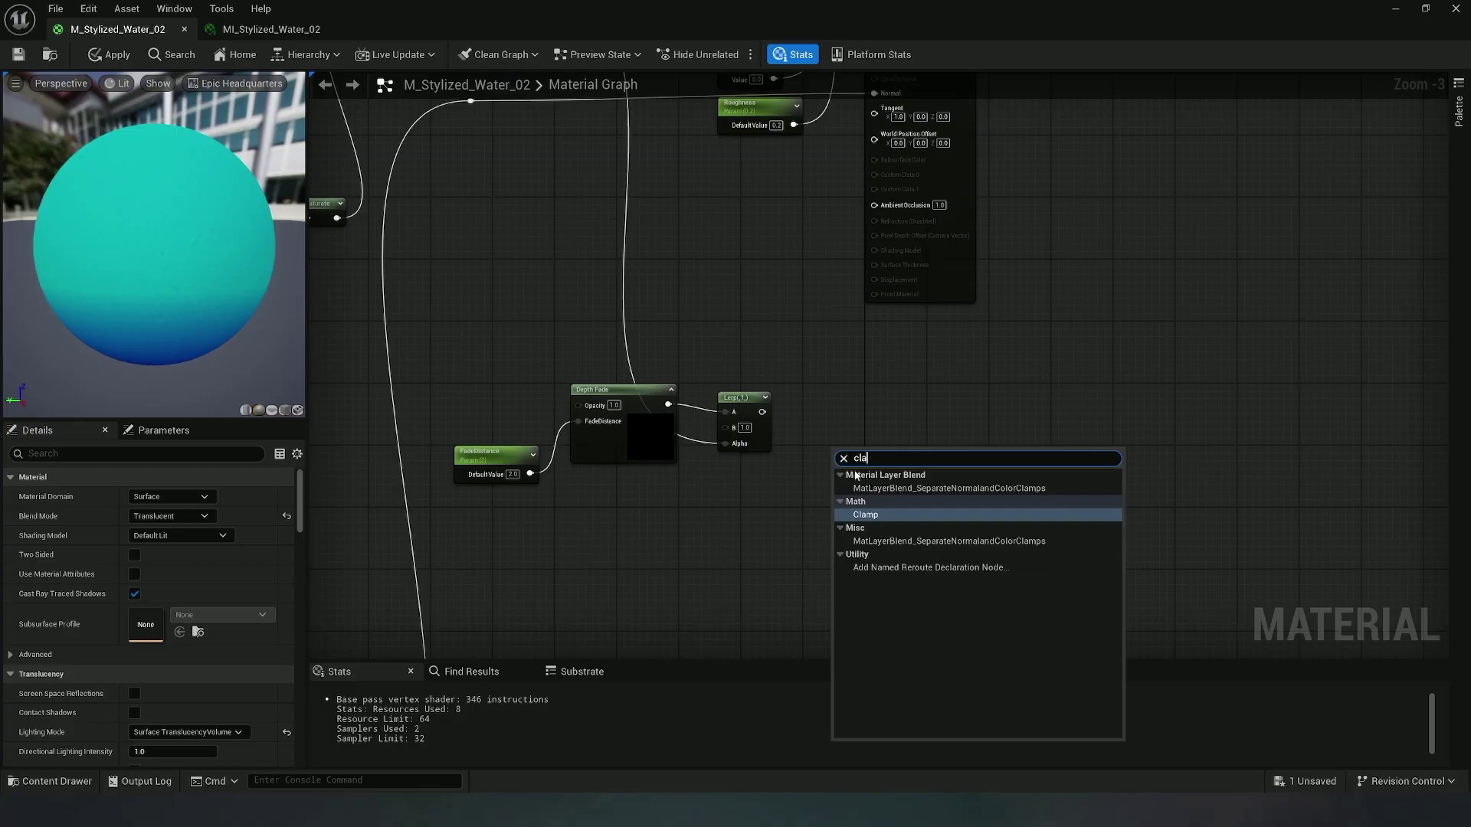
left_click(908, 516)
left_click_drag(859, 452, 856, 421)
left_click_drag(762, 413, 857, 411)
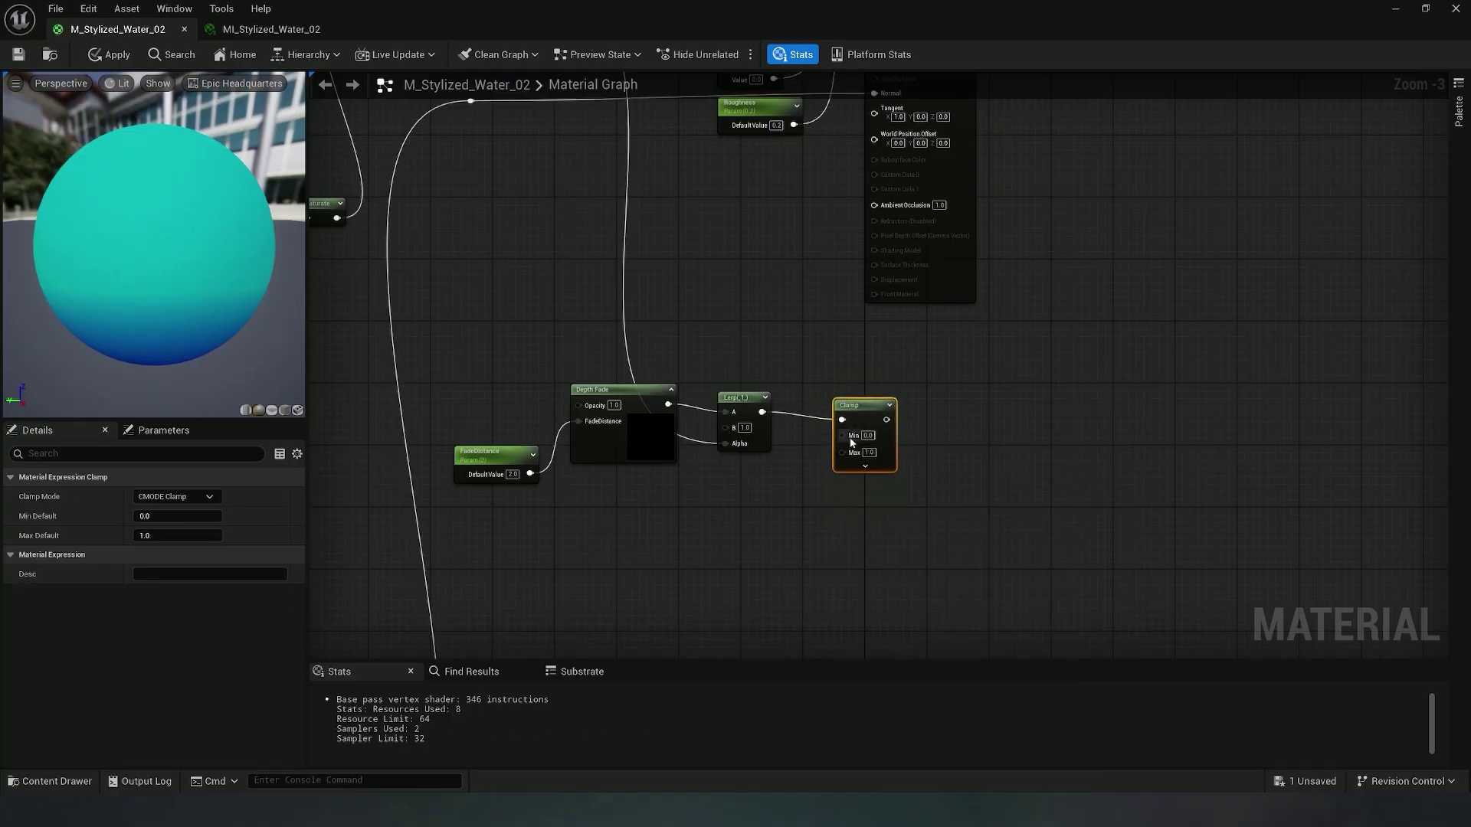
Add constants of 0.5 and 1.0 and connect them to the Clamp's Min and Max inputs
key("1")
left_click(784, 502)
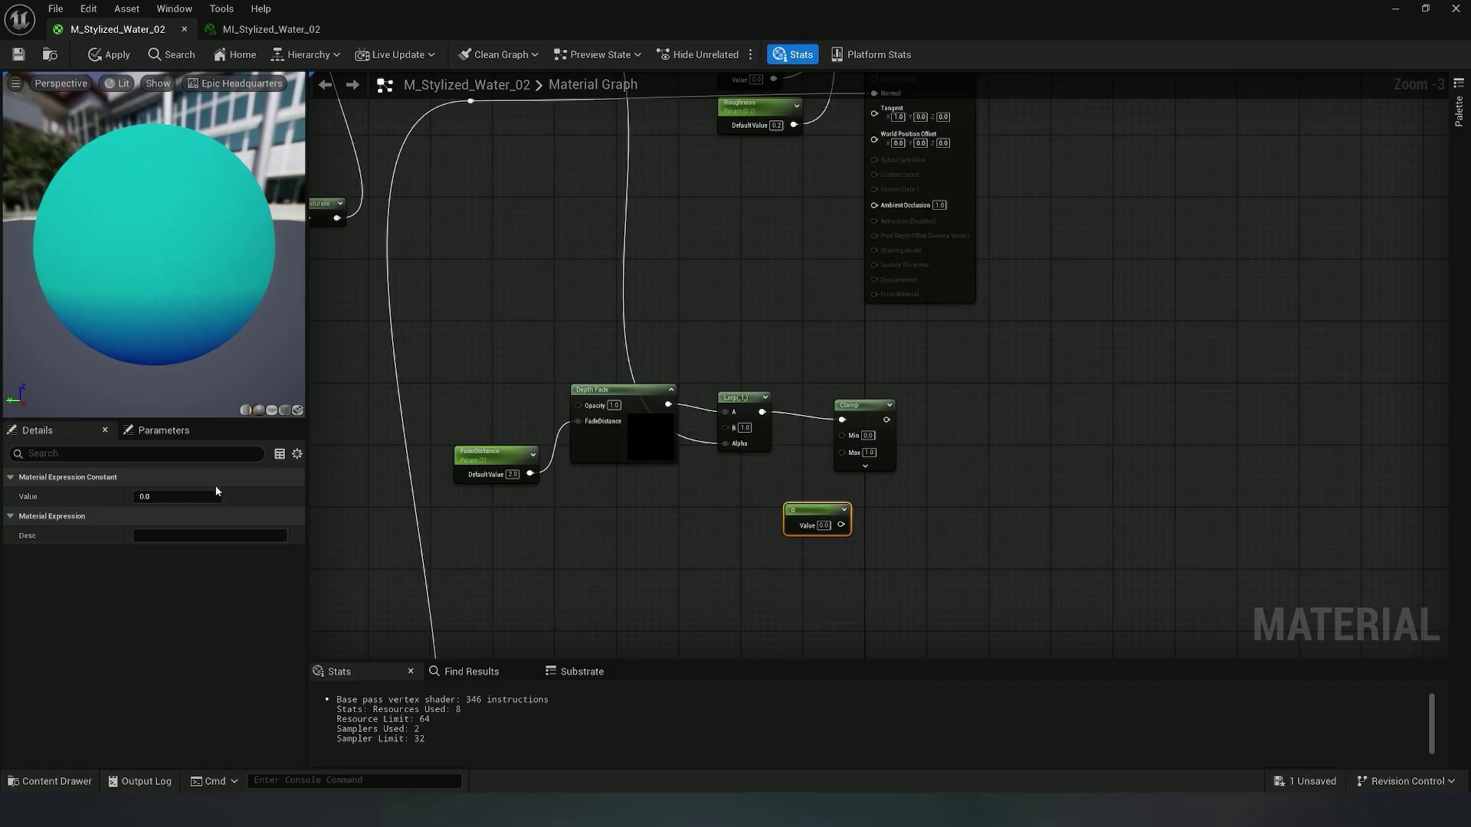
left_click(190, 499)
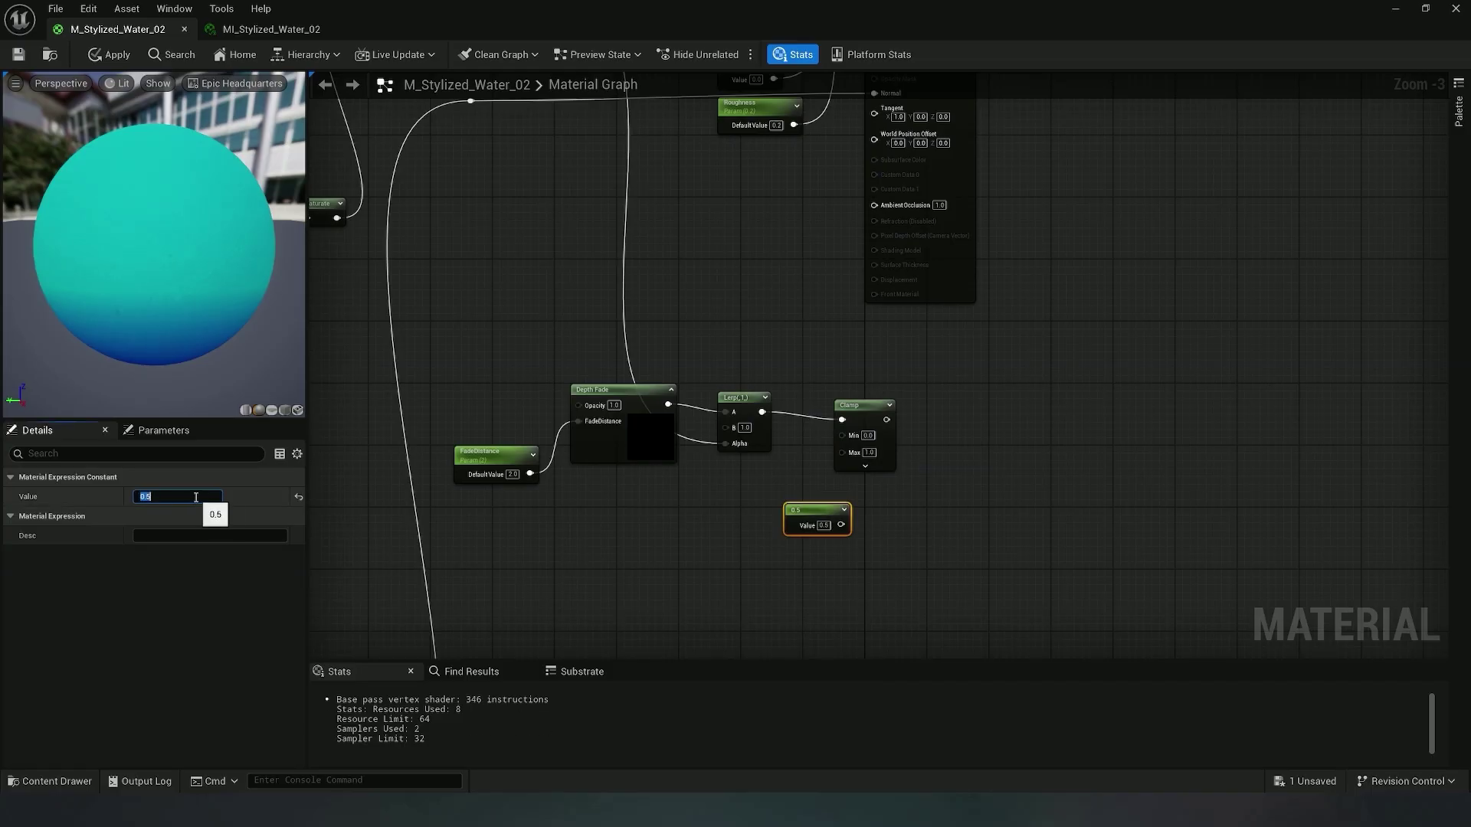
left_click_drag(840, 524, 749, 504)
key("ctrl+c")
left_click(773, 554)
key("ctrl+v")
left_click_drag(813, 564, 843, 450)
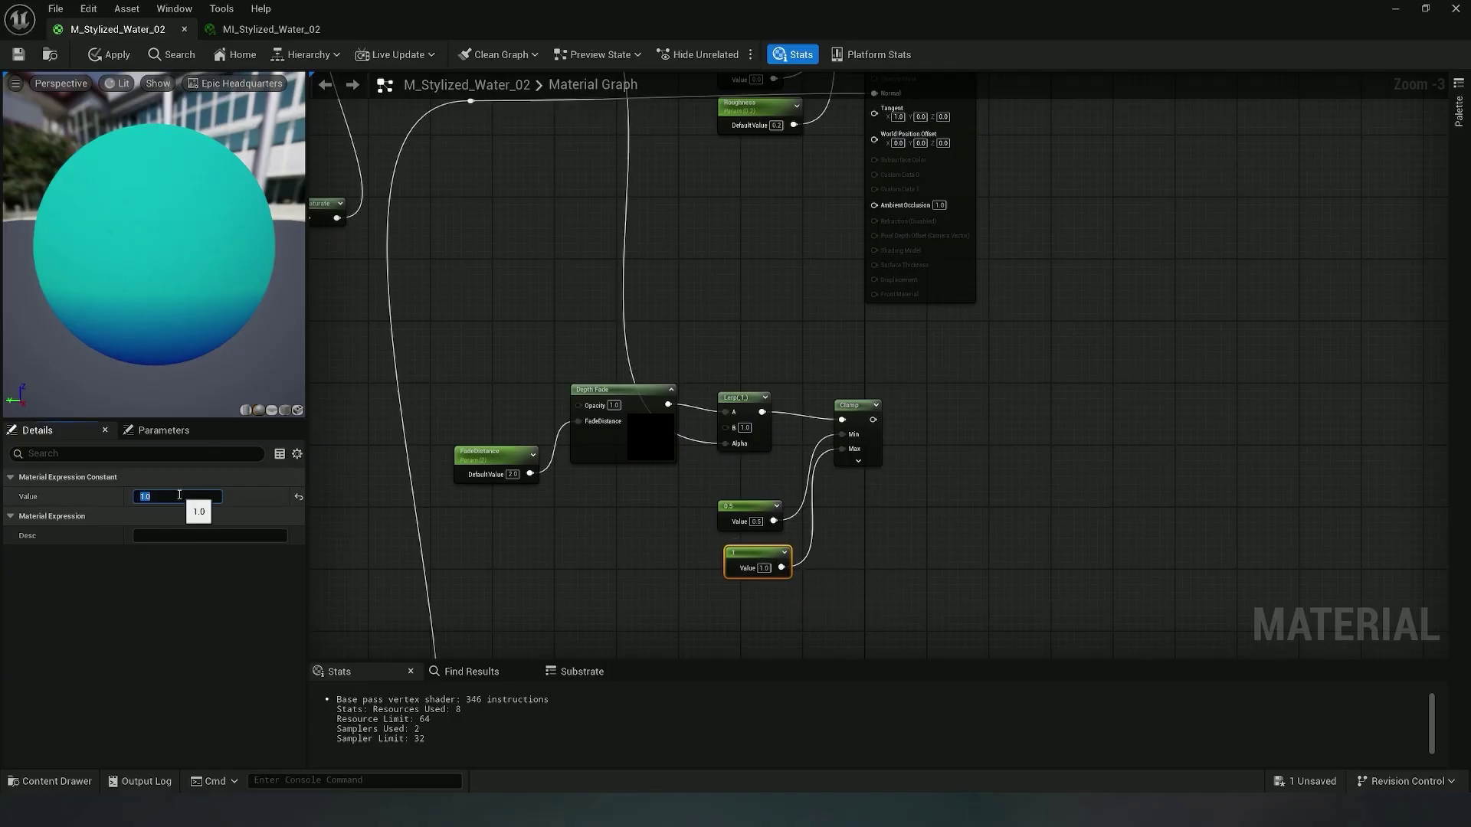
Convert the 0.5 constant to a parameter named Opacity Min and copy its name
right_click(754, 512)
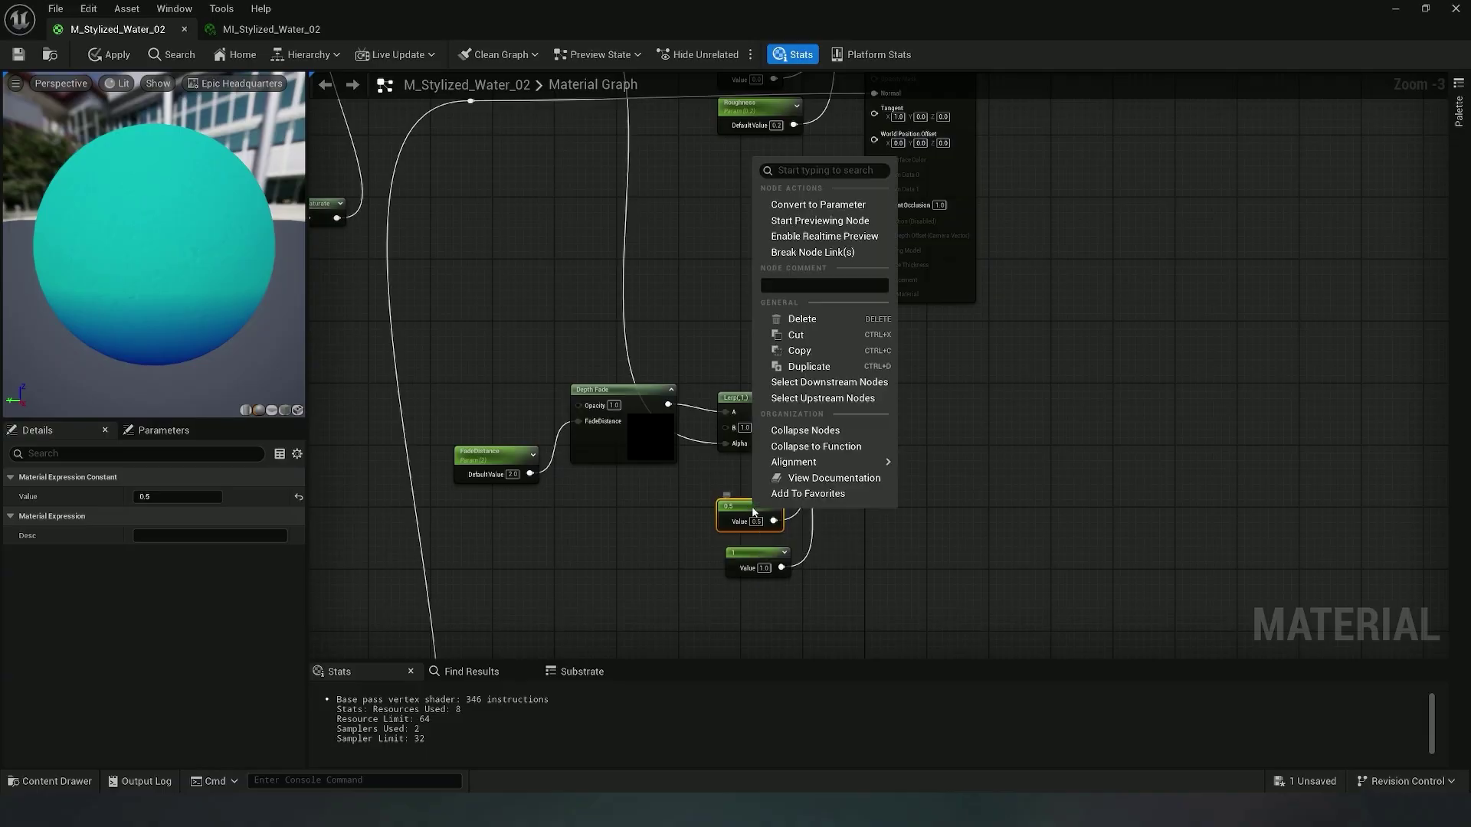
left_click(818, 206)
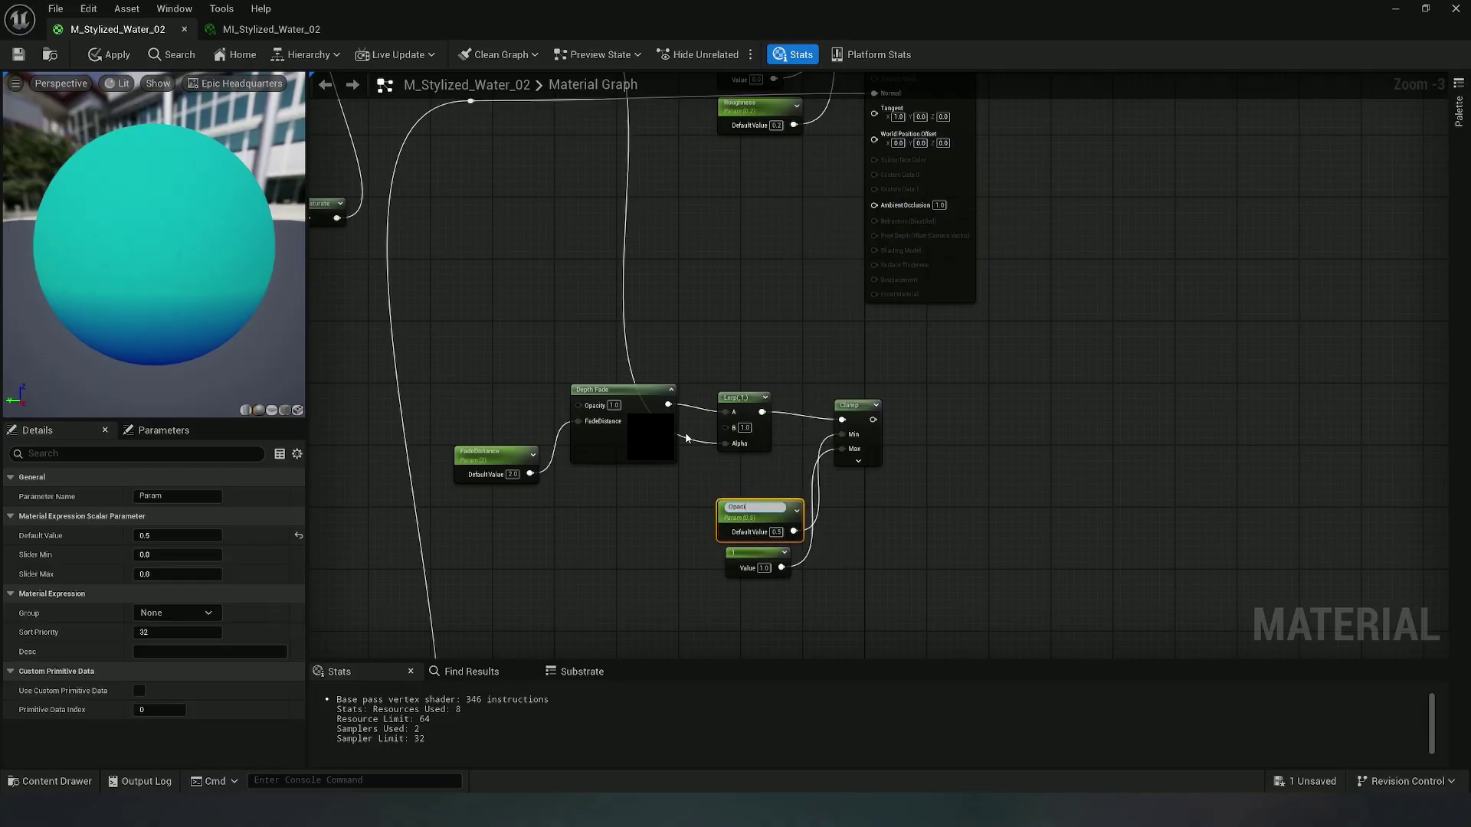
left_click(181, 496)
key("ctrl+c")
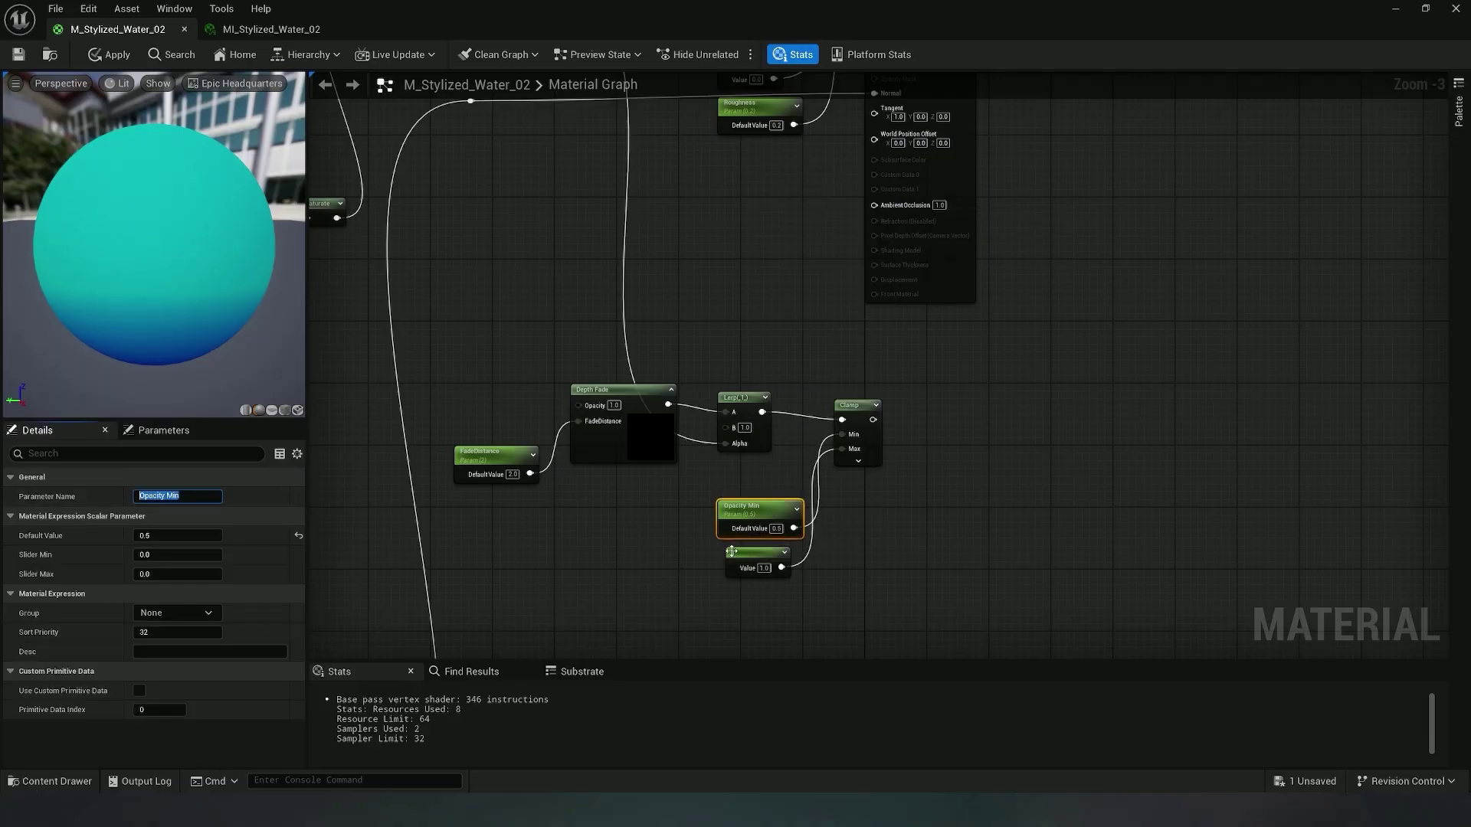
Convert the 1.0 constant to a parameter named Opacity Max
right_click(783, 552)
left_click(821, 246)
left_click(184, 498)
key("ctrl+v")
key("BackSpace")
key("BackSpace")
type("ax")
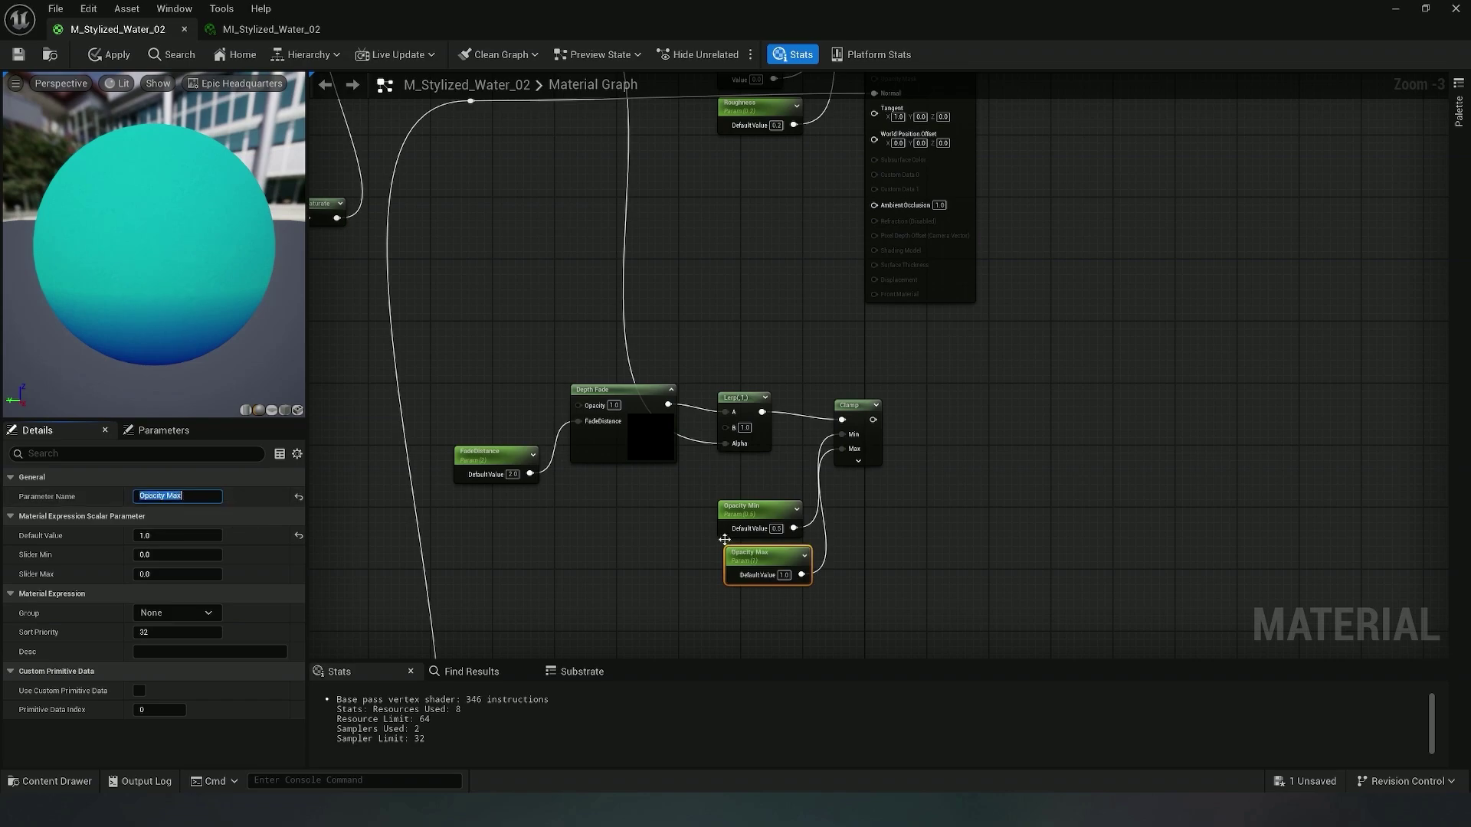
key("Return")
Connect the Clamp output to the material's Opacity input and shift the material output node slightly away from the network
left_click(690, 494)
scroll(770, 420, "down", 1)
right_click_drag(770, 420, 695, 507)
left_click_drag(740, 565, 740, 301)
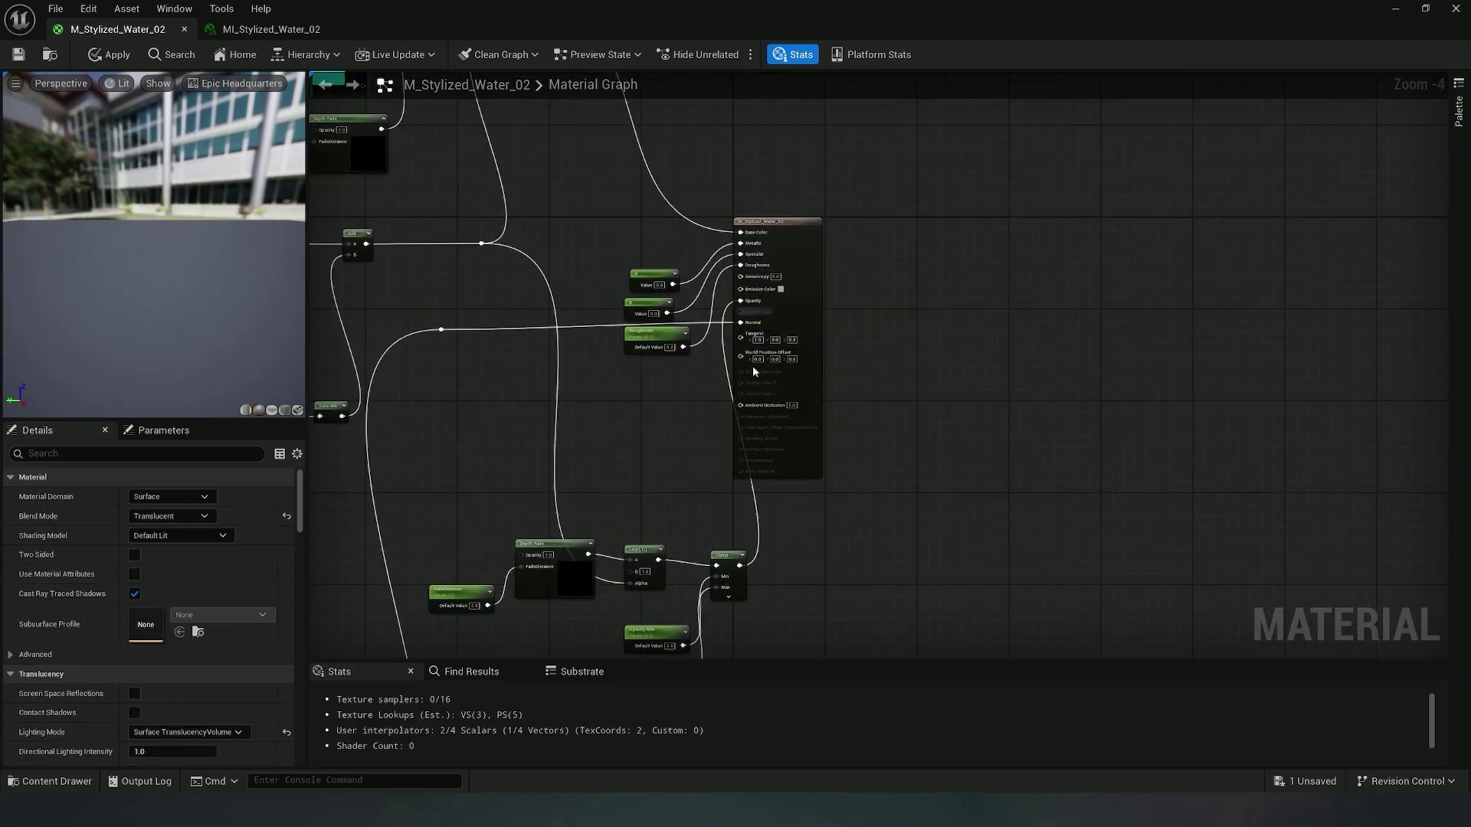
left_click_drag(785, 241, 837, 240)
right_click_drag(669, 421, 805, 295)
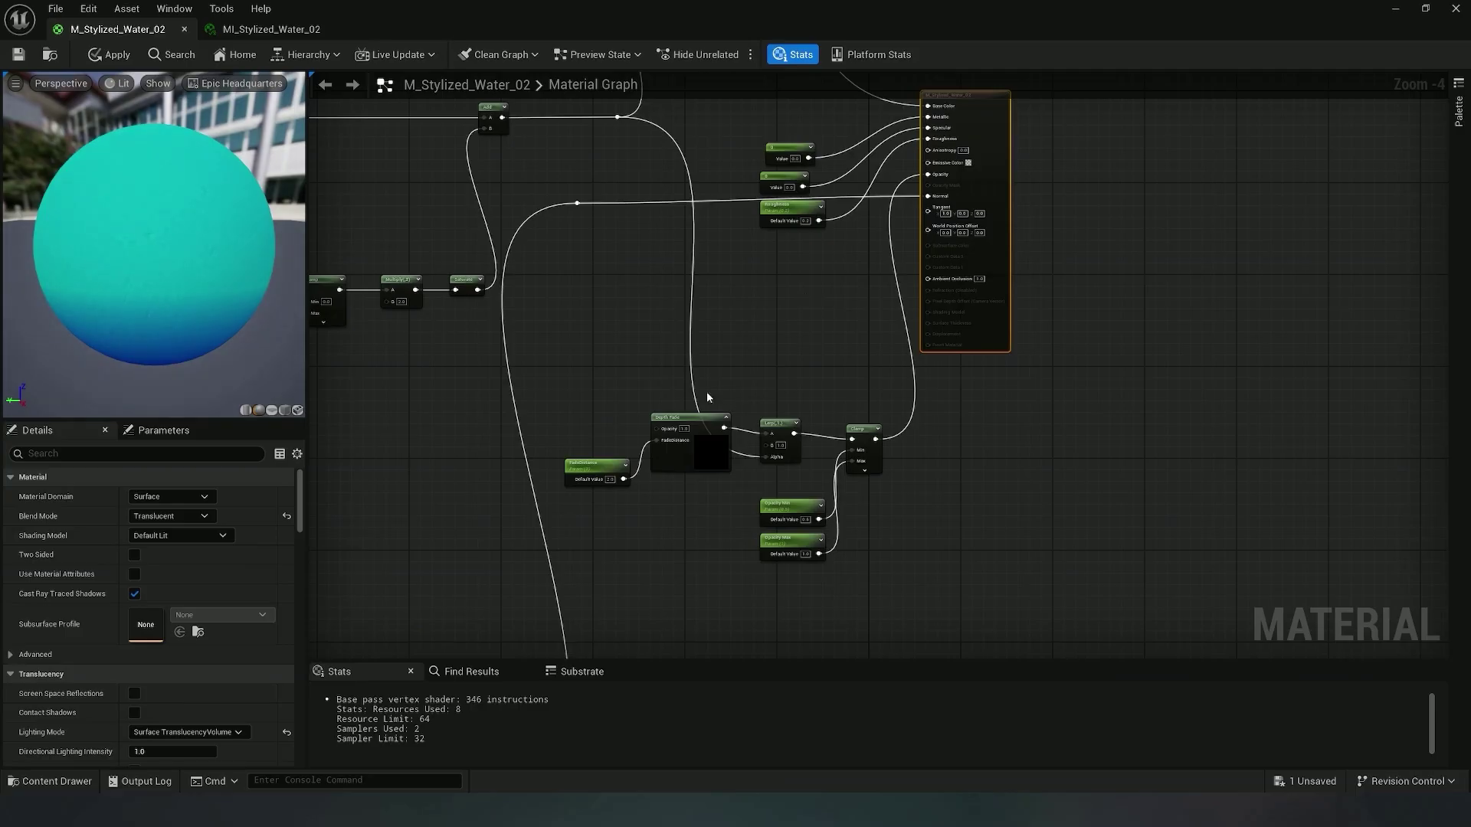
Add a Fresnel node near the normal map network and connect the normal Texture Sample's RGB to its Normal input
right_click_drag(707, 394, 948, 307)
scroll(881, 387, "down", 3)
scroll(851, 466, "up", 3)
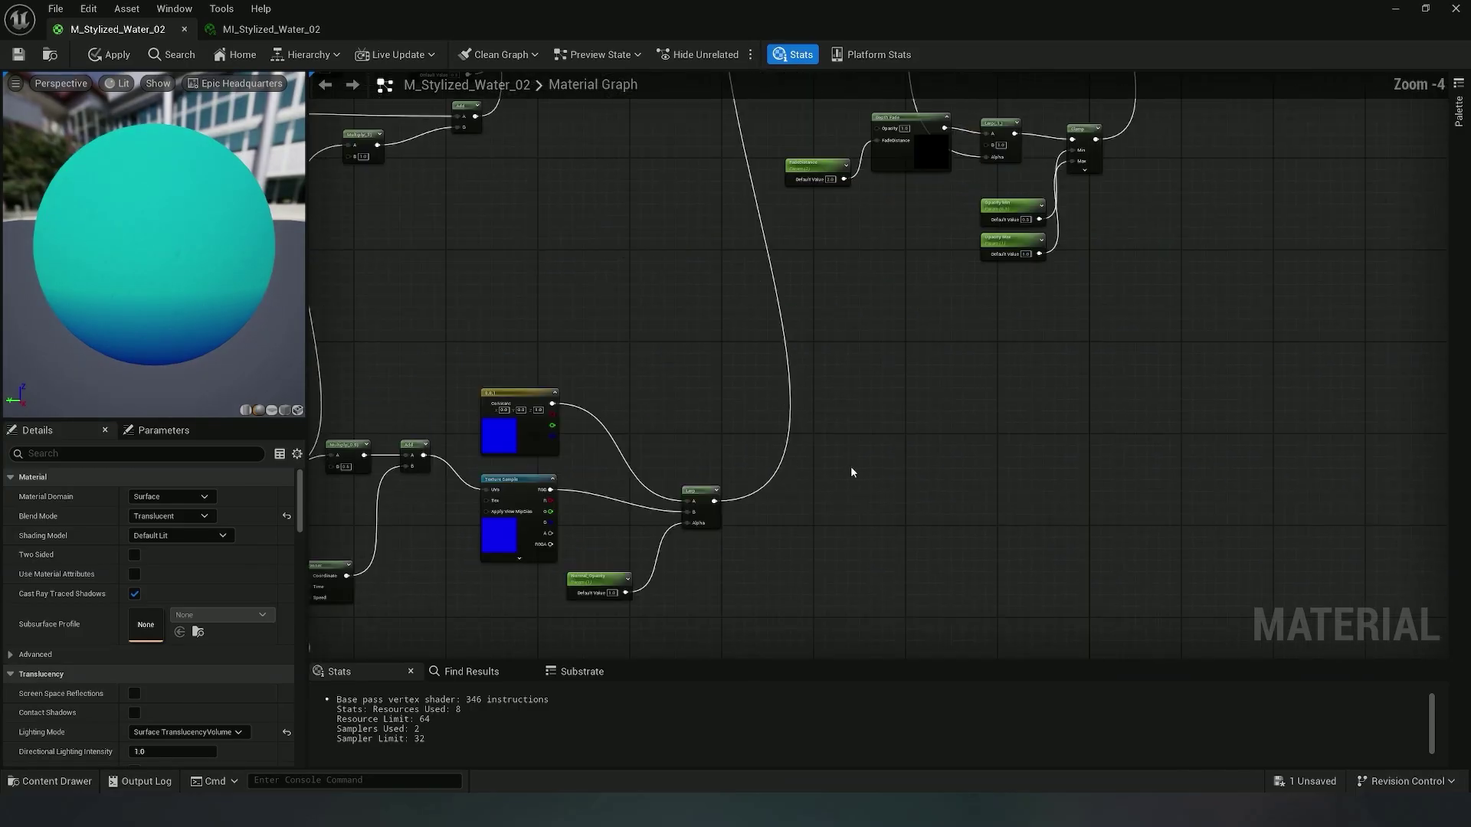
right_click(866, 467)
type("fre")
left_click(904, 575)
right_click_drag(798, 537, 811, 498)
left_click_drag(554, 454, 833, 520)
right_click_drag(880, 440, 929, 328)
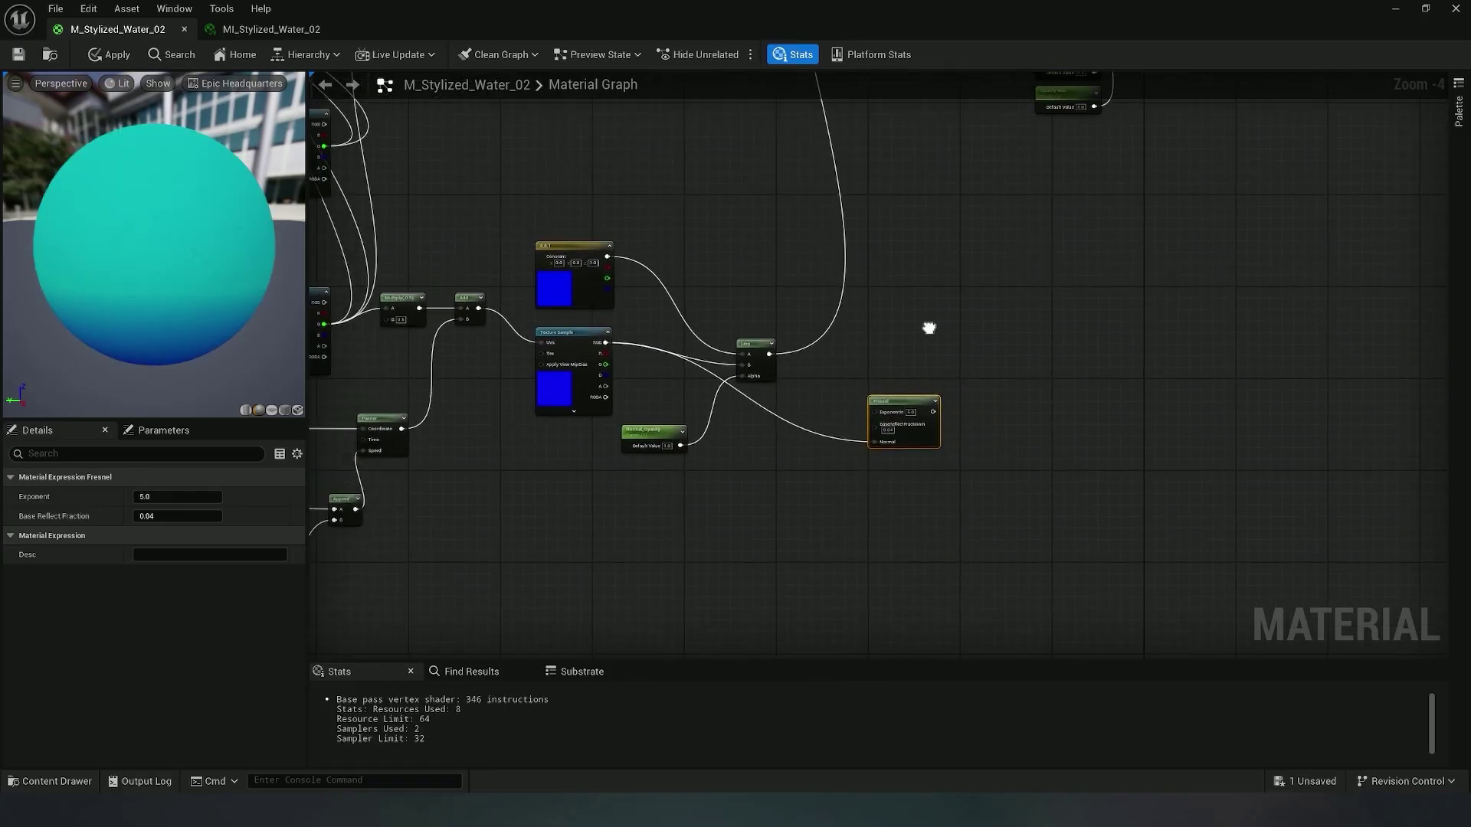
Add a Lerp node, drive its Alpha with the Fresnel output, and set its Const A to 1
right_click_drag(822, 465, 720, 495)
right_click(933, 457)
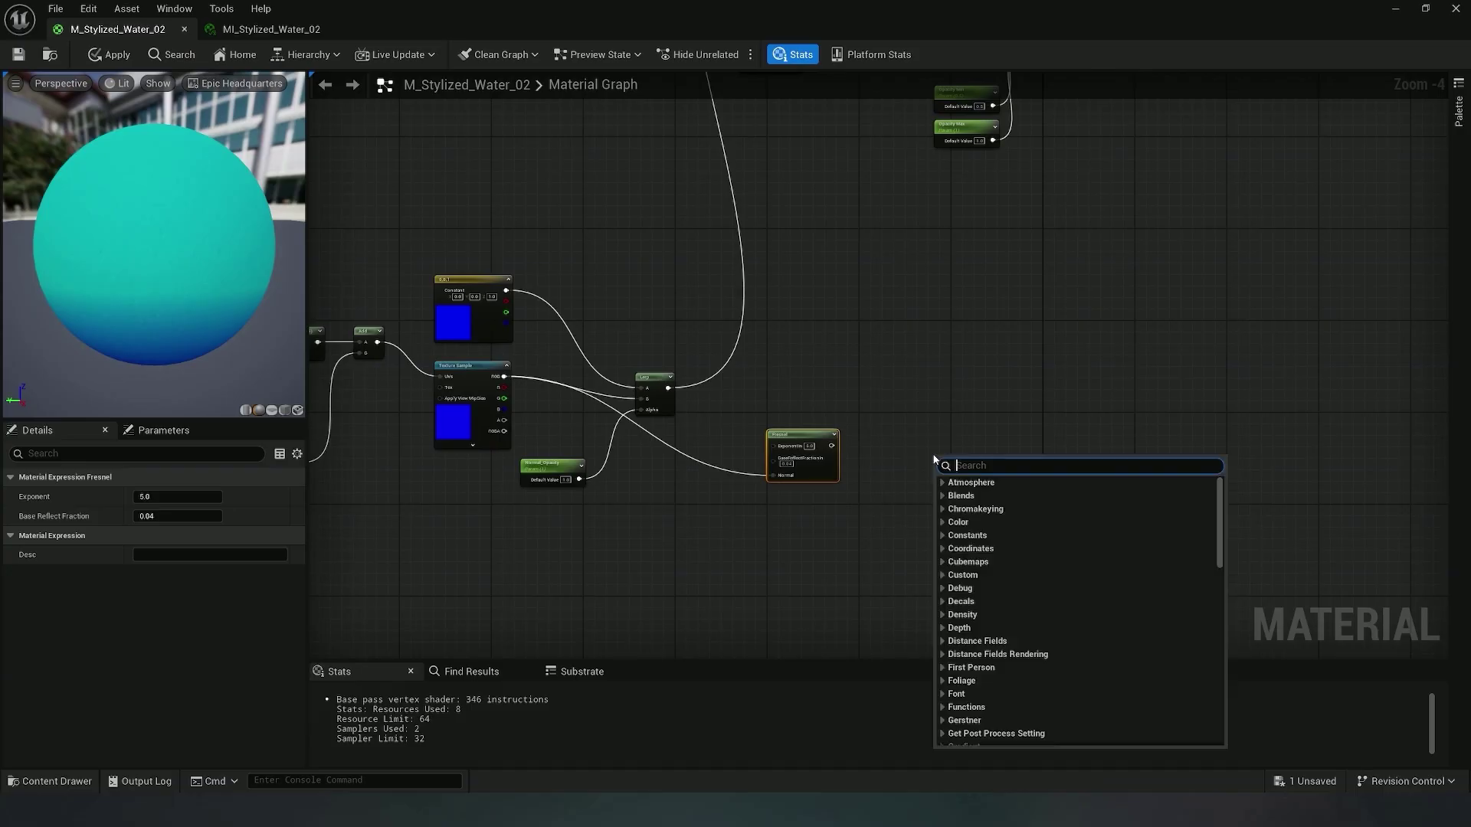
type("le")
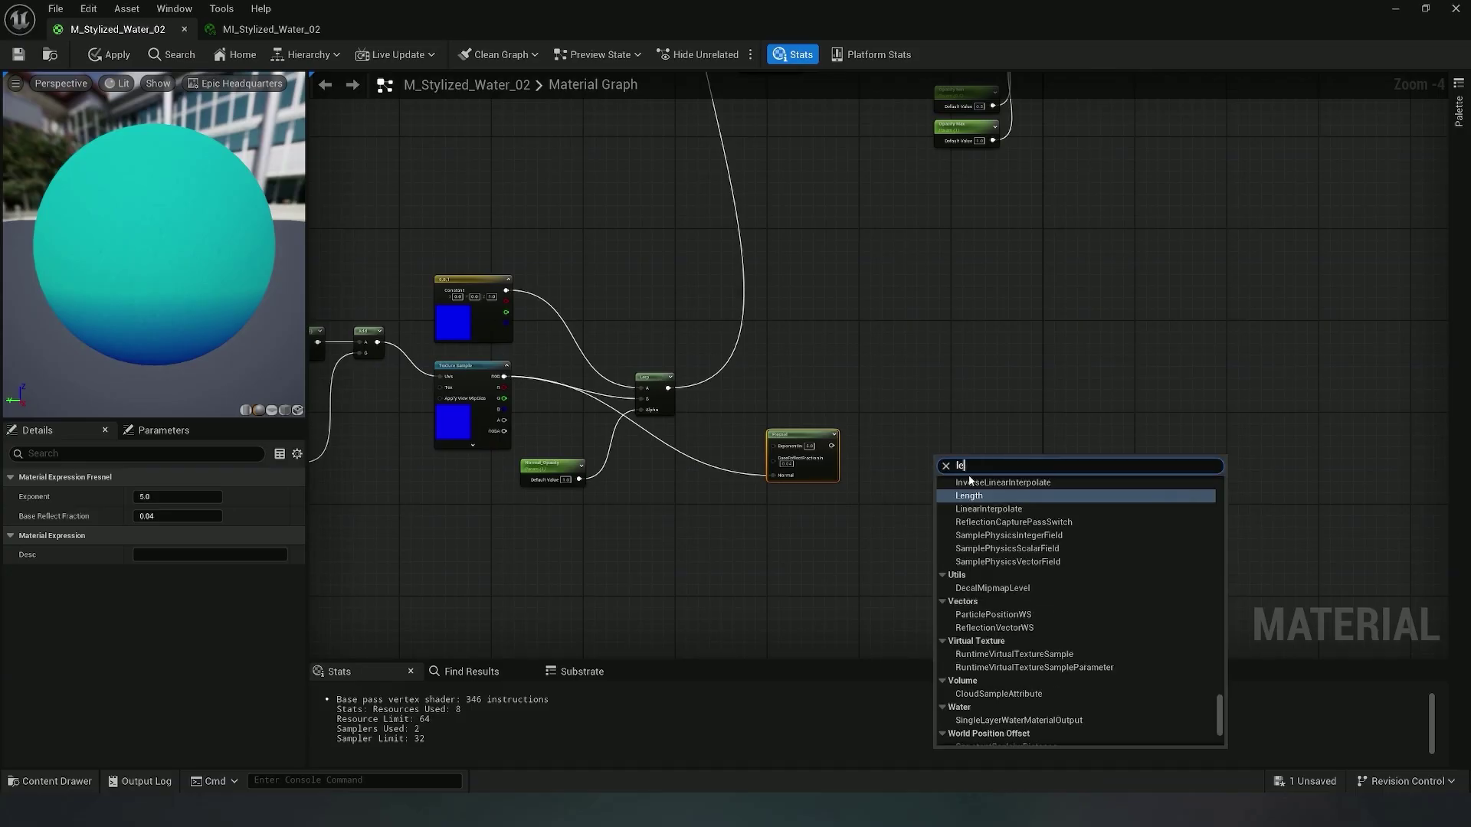
type("r")
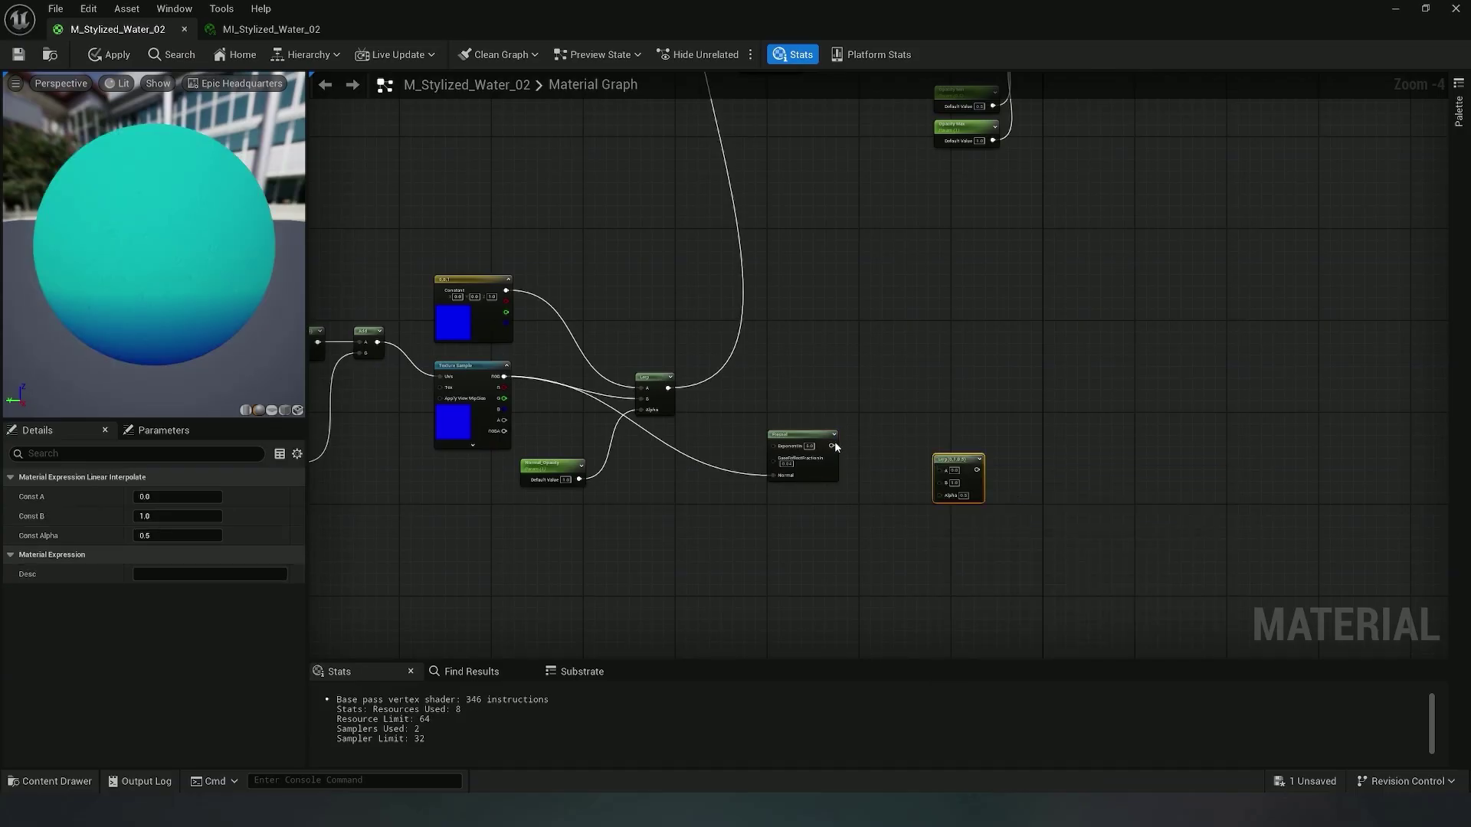
left_click_drag(833, 446, 941, 495)
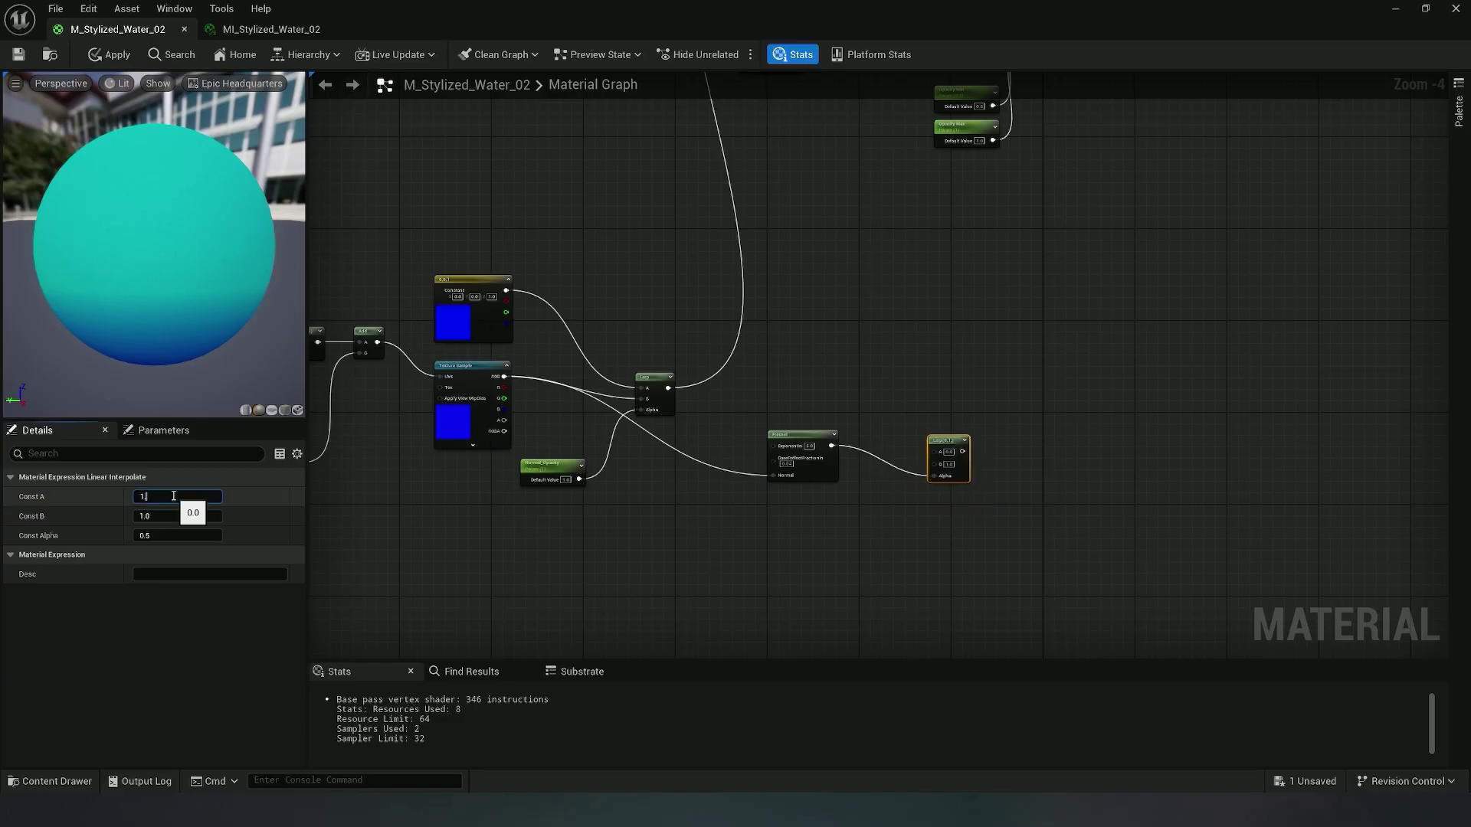
left_click(886, 532)
Connect the Fresnel-driven Lerp's output to the material's Refraction input
scroll(758, 448, "up", 2)
right_click_drag(920, 482, 693, 621)
scroll(693, 621, "down", 2)
left_click_drag(735, 589, 875, 321)
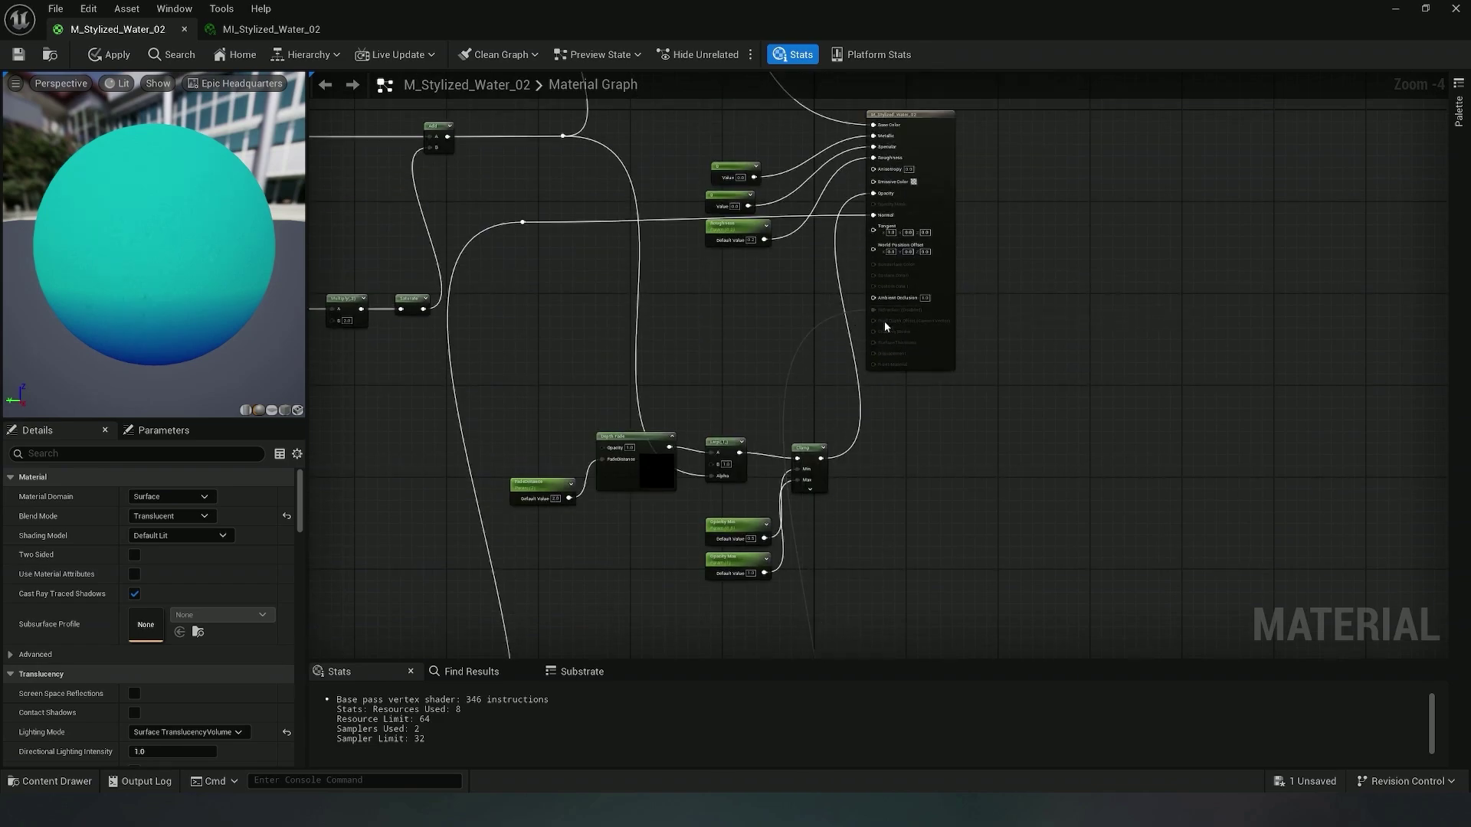
right_click_drag(913, 487, 970, 137)
right_click_drag(904, 259, 848, 561)
right_click_drag(923, 440, 940, 573)
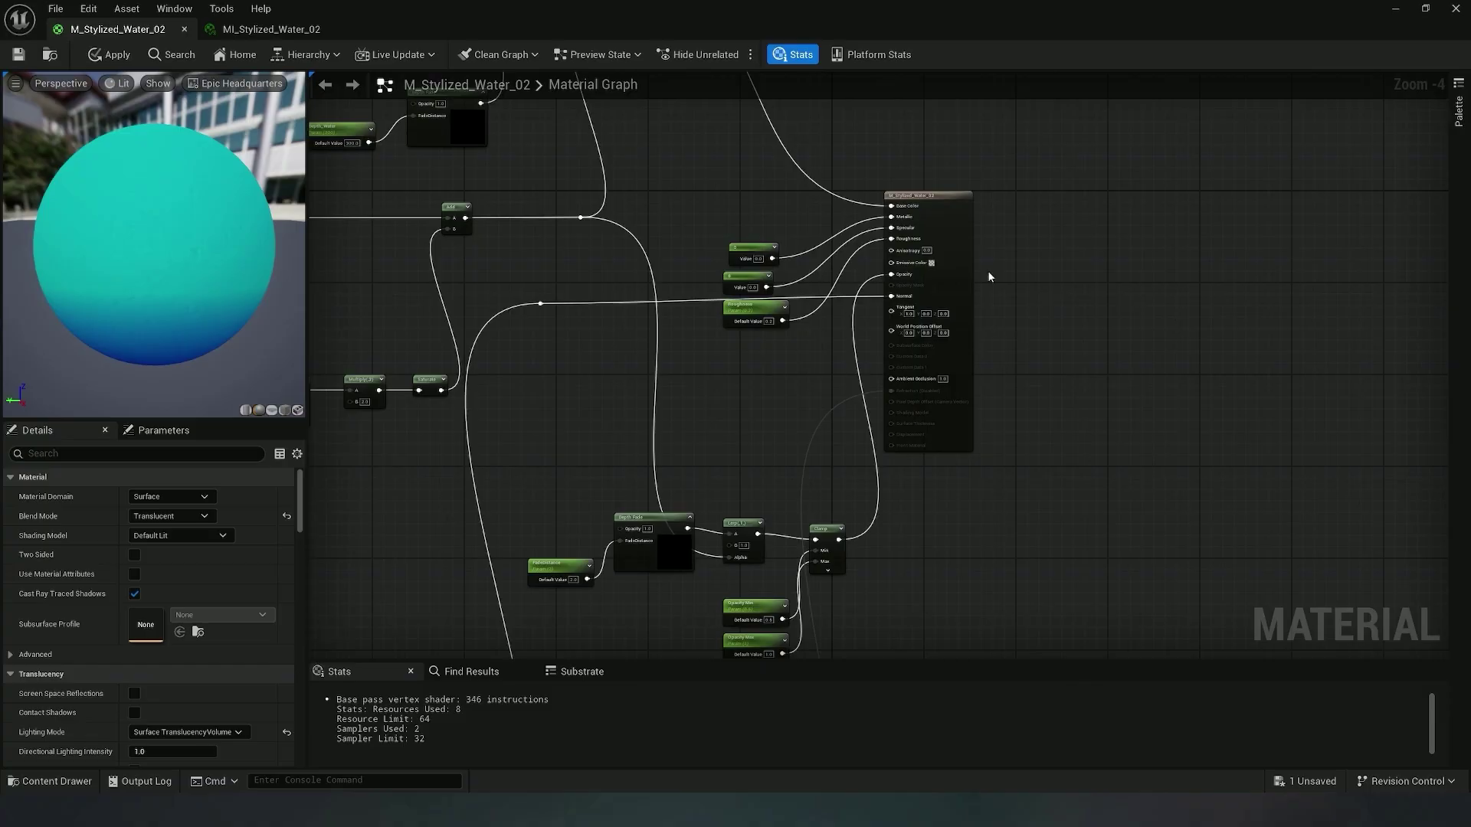
Set the material's Refraction Method to Index Of Refraction
left_click(944, 212)
scroll(268, 578, "down", 1)
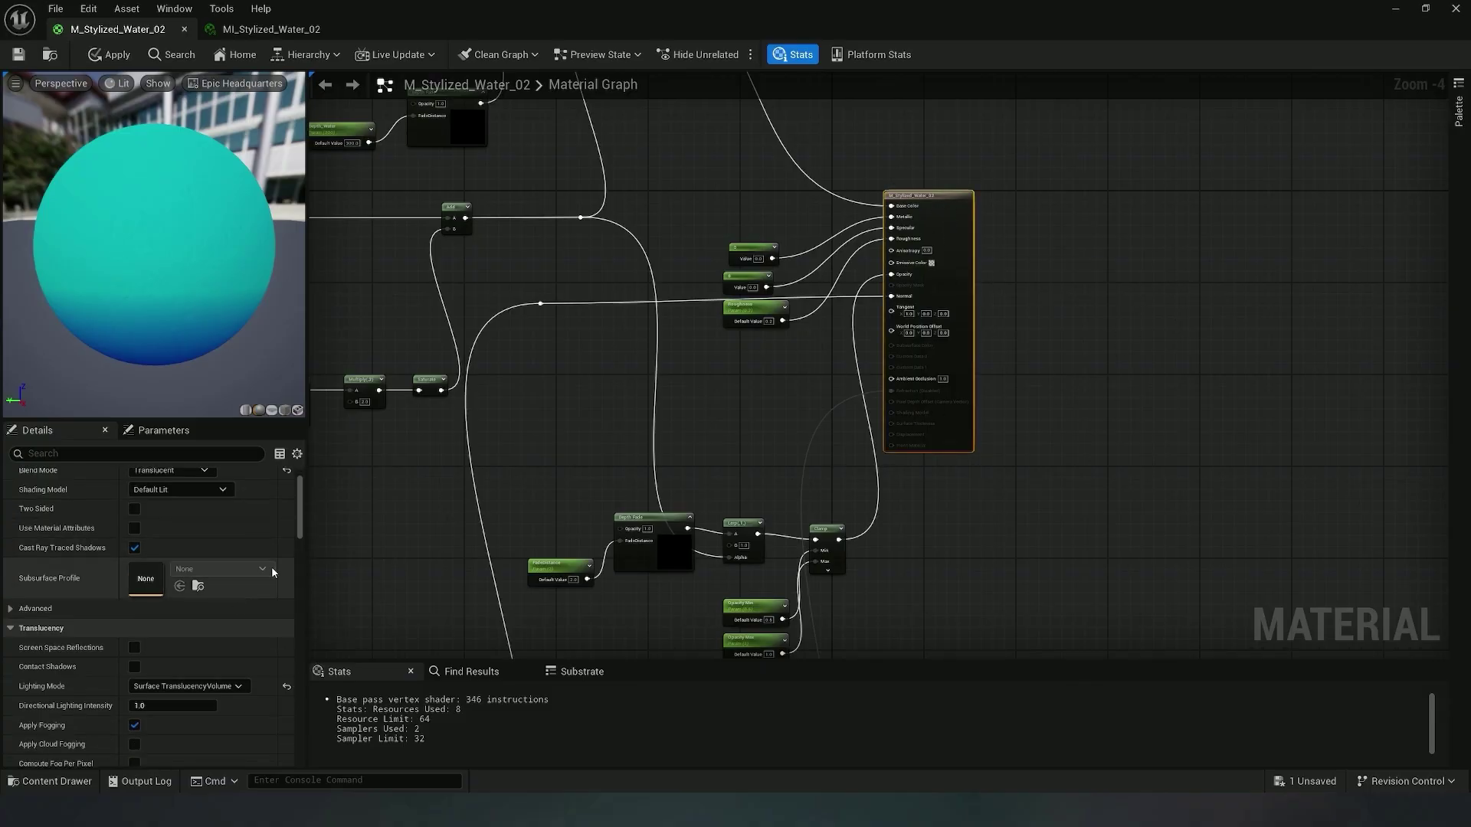
scroll(214, 622, "down", 4)
scroll(205, 614, "down", 1)
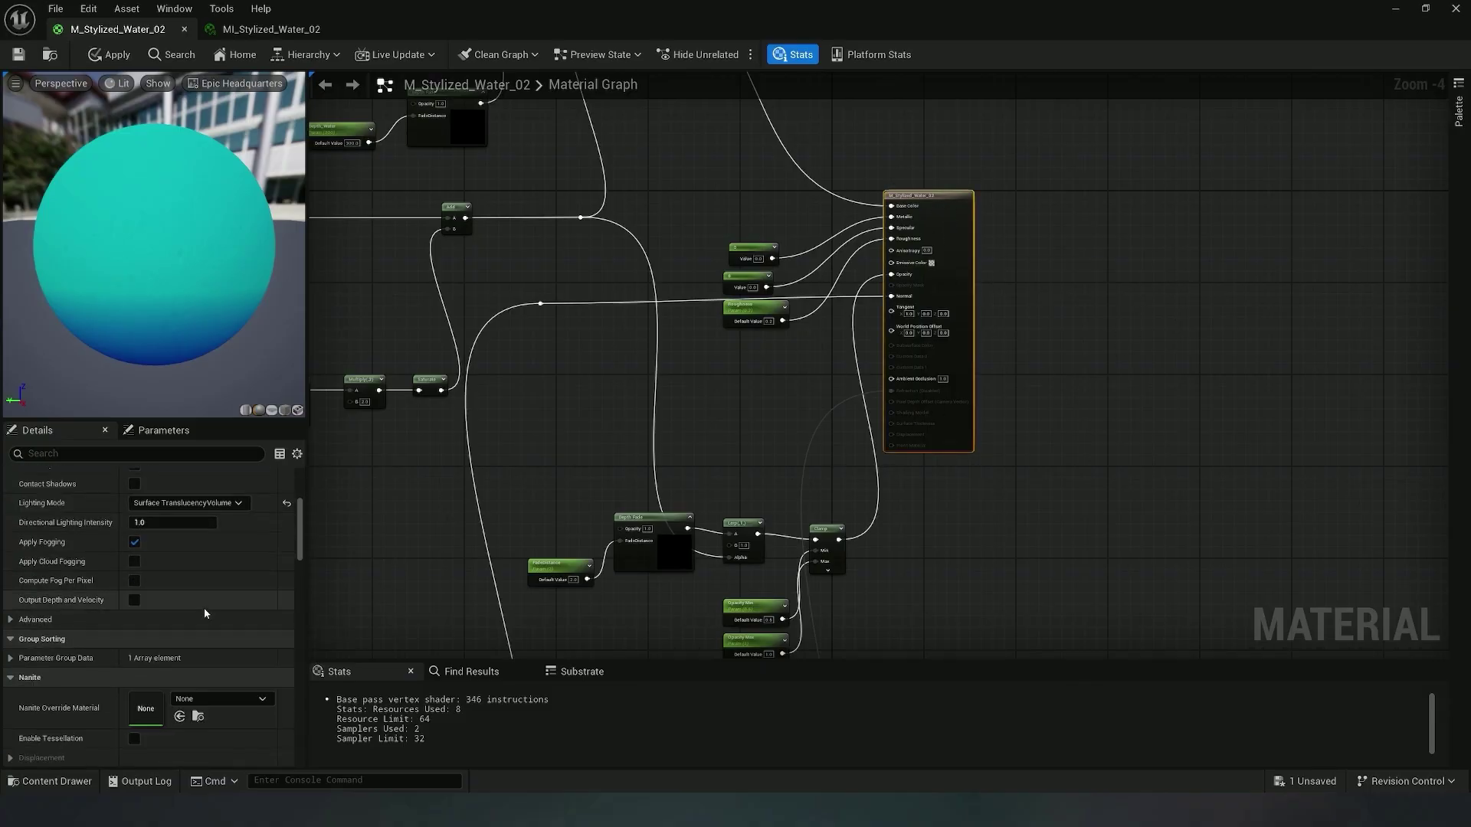
scroll(204, 604, "up", 5)
scroll(202, 613, "down", 7)
scroll(207, 624, "down", 6)
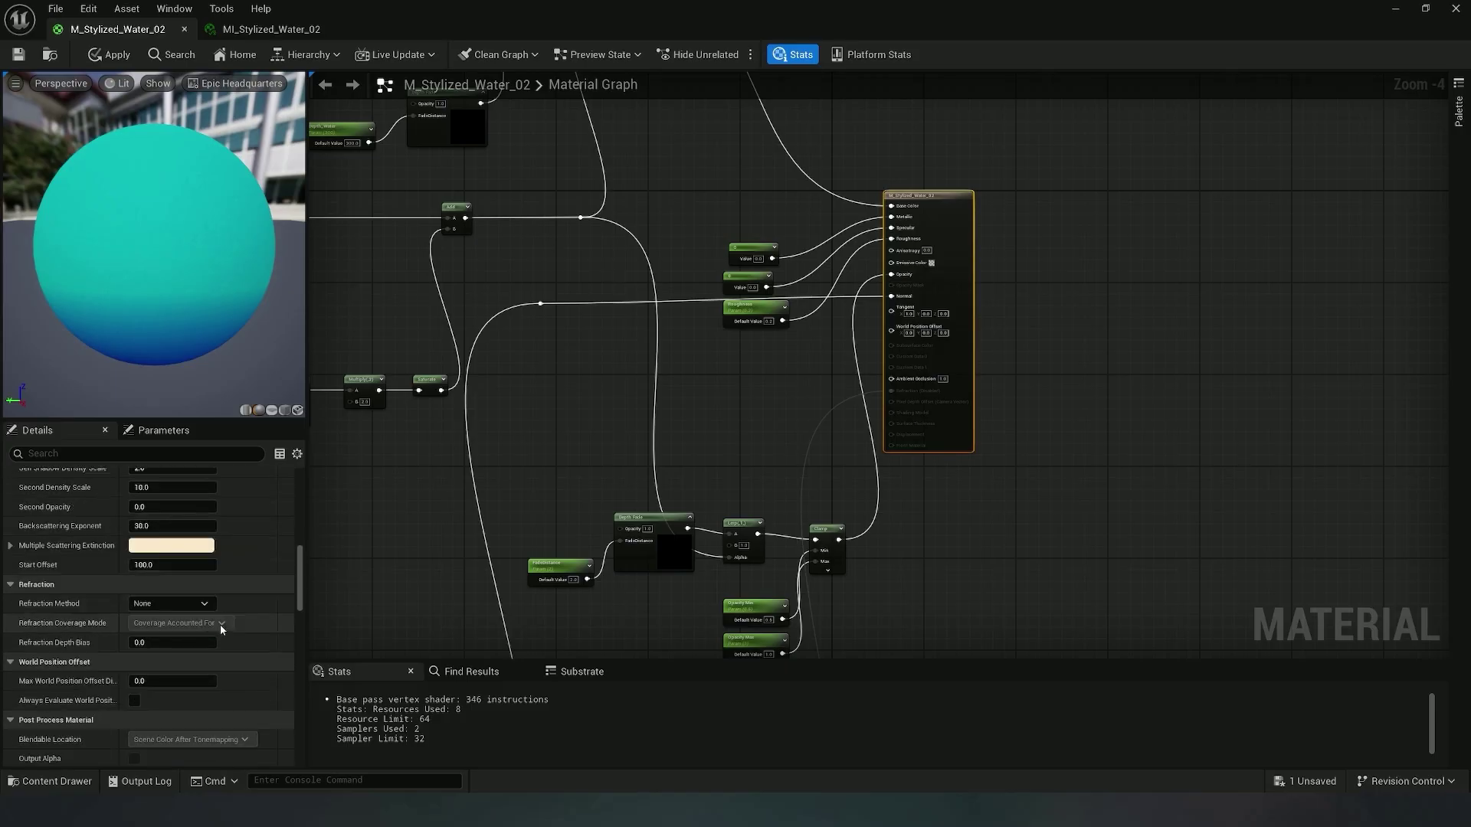
scroll(217, 587, "down", 1)
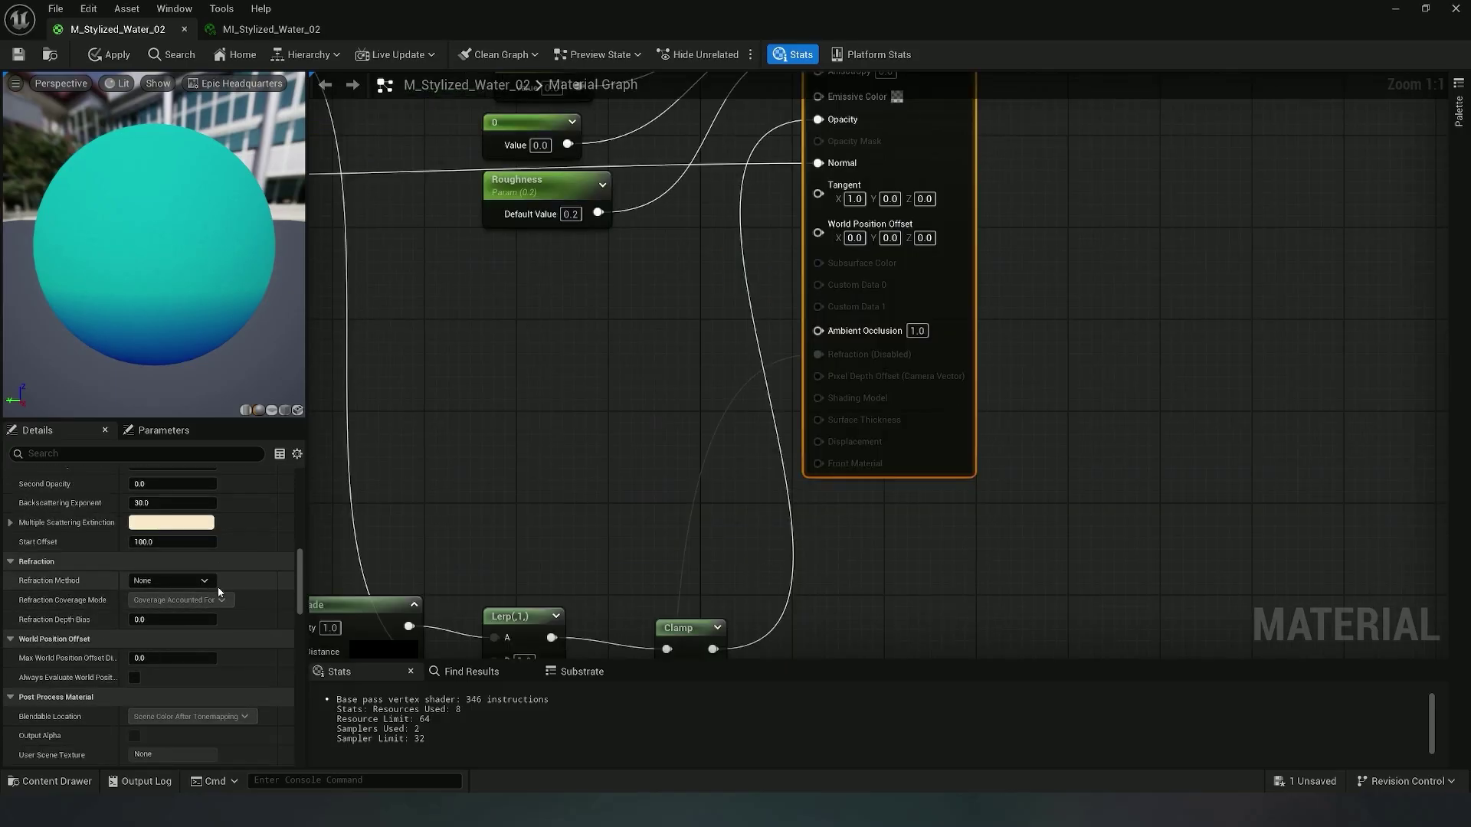
left_click(162, 584)
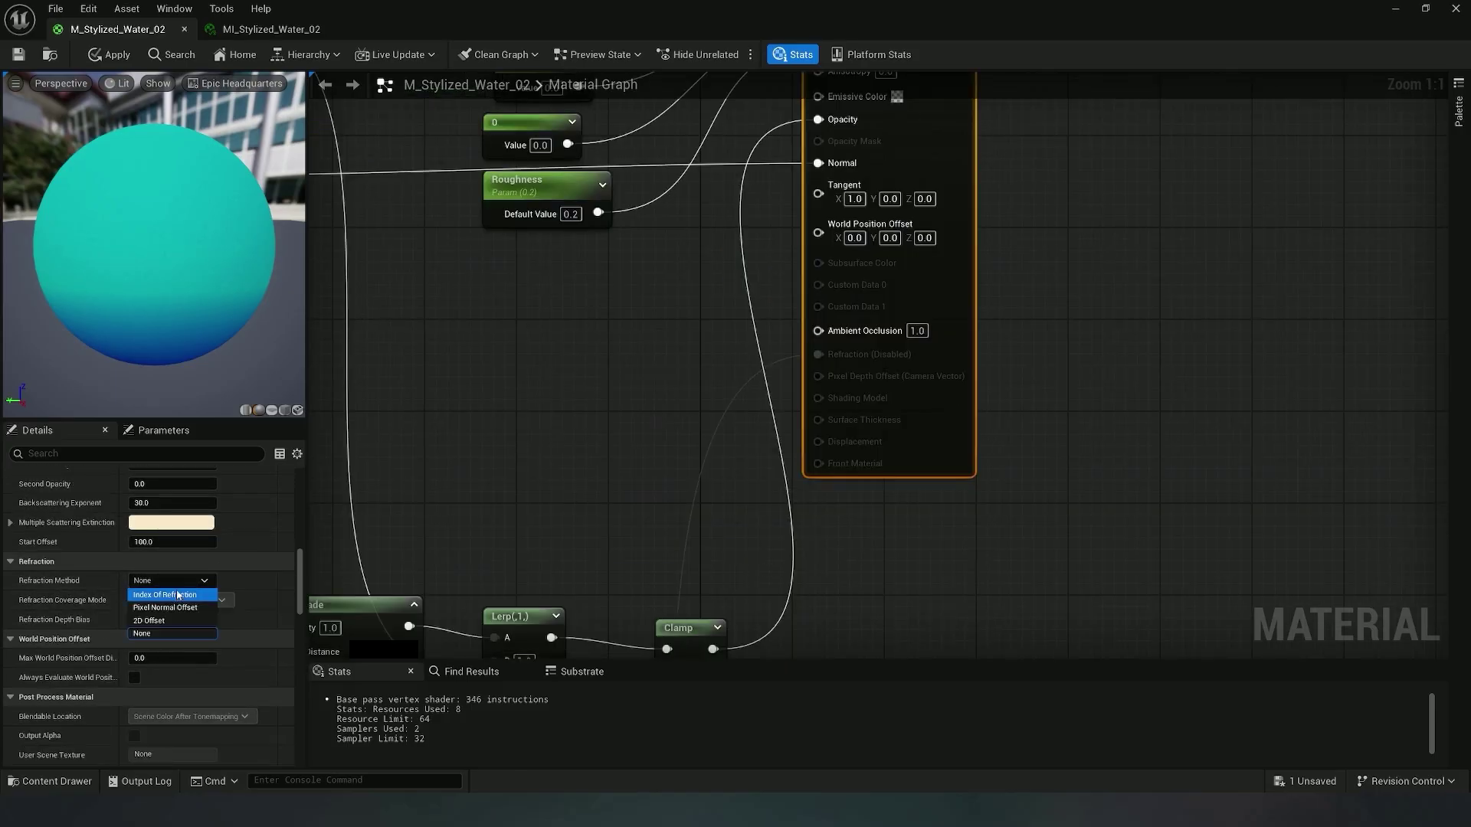
left_click(177, 594)
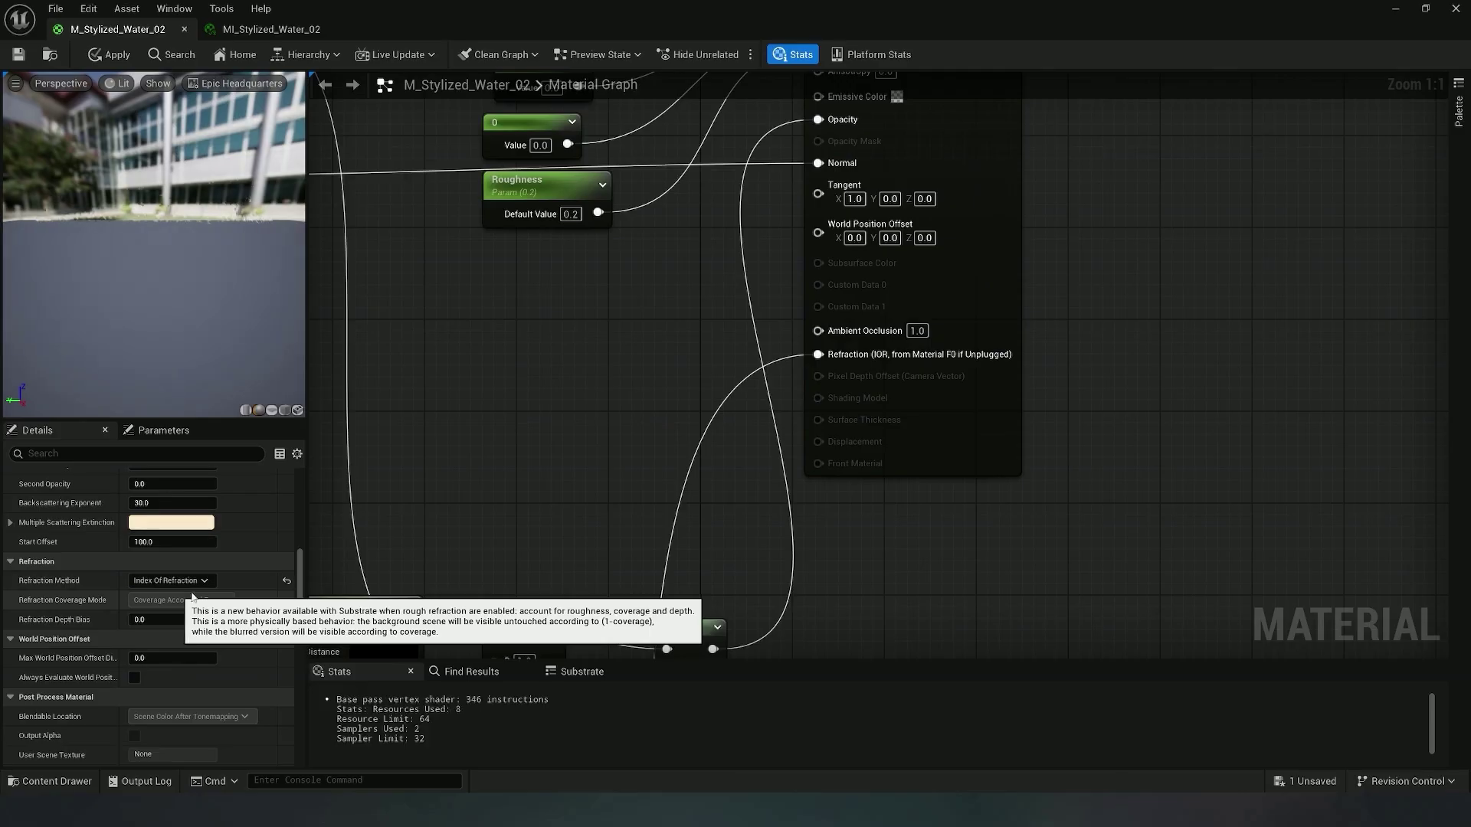
Enable the FadeDistance, Opacity Max and Opacity Min parameters in the material instance MI_Stylized_Water_02
scroll(603, 357, "down", 7)
left_click_drag(875, 505, 831, 503)
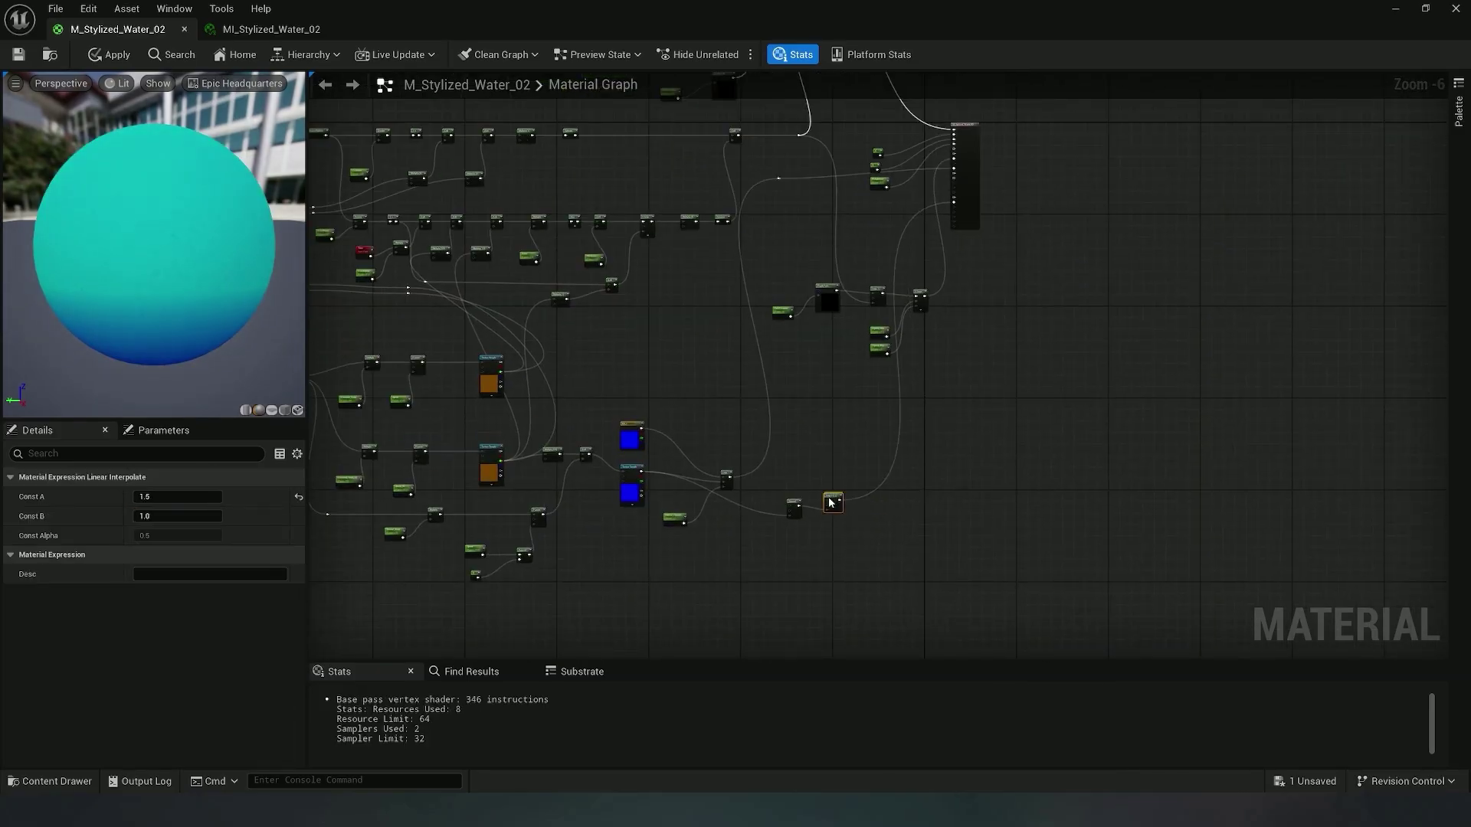
right_click_drag(841, 444, 767, 579)
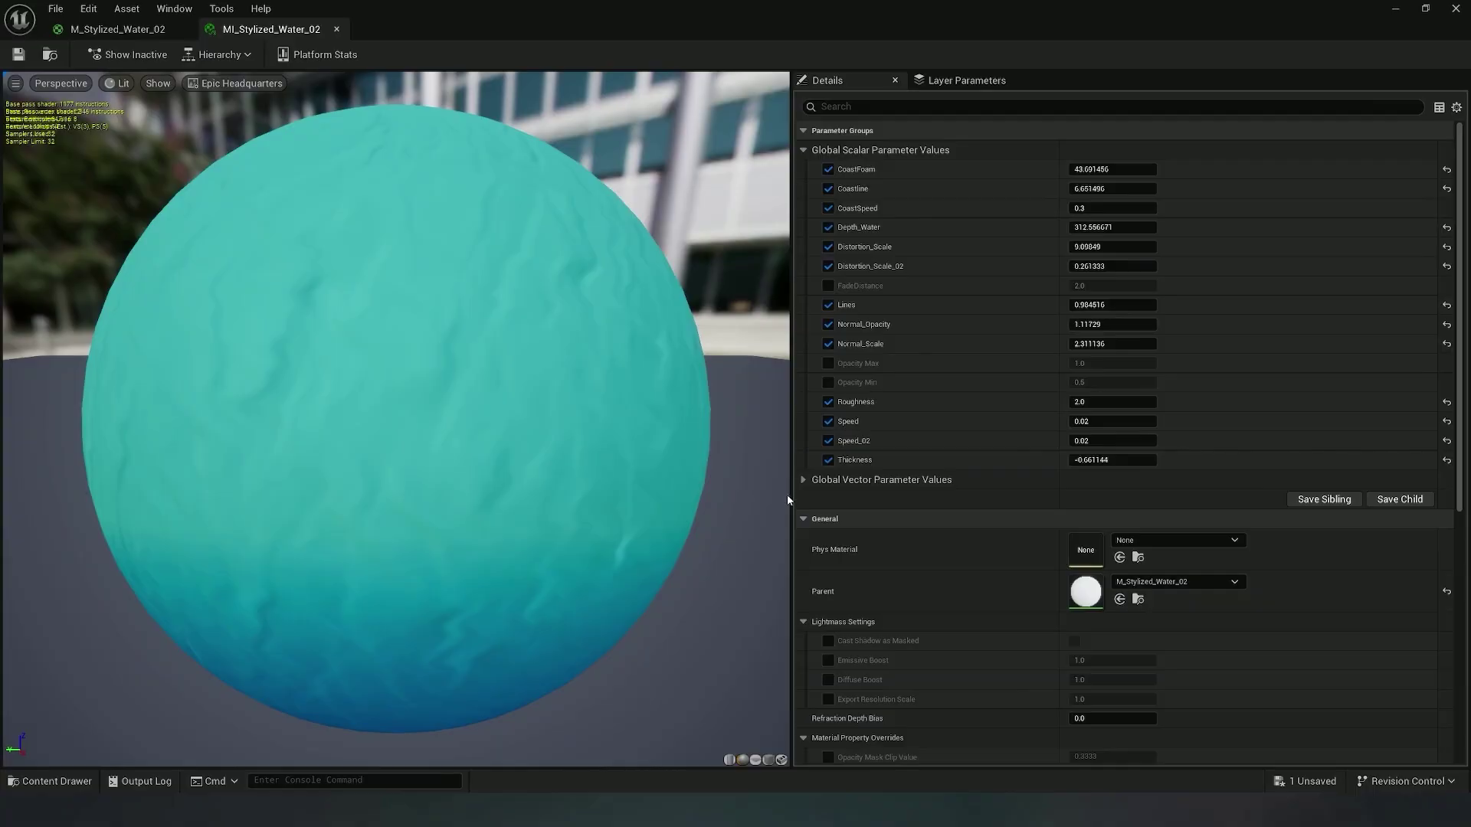
left_click(829, 287)
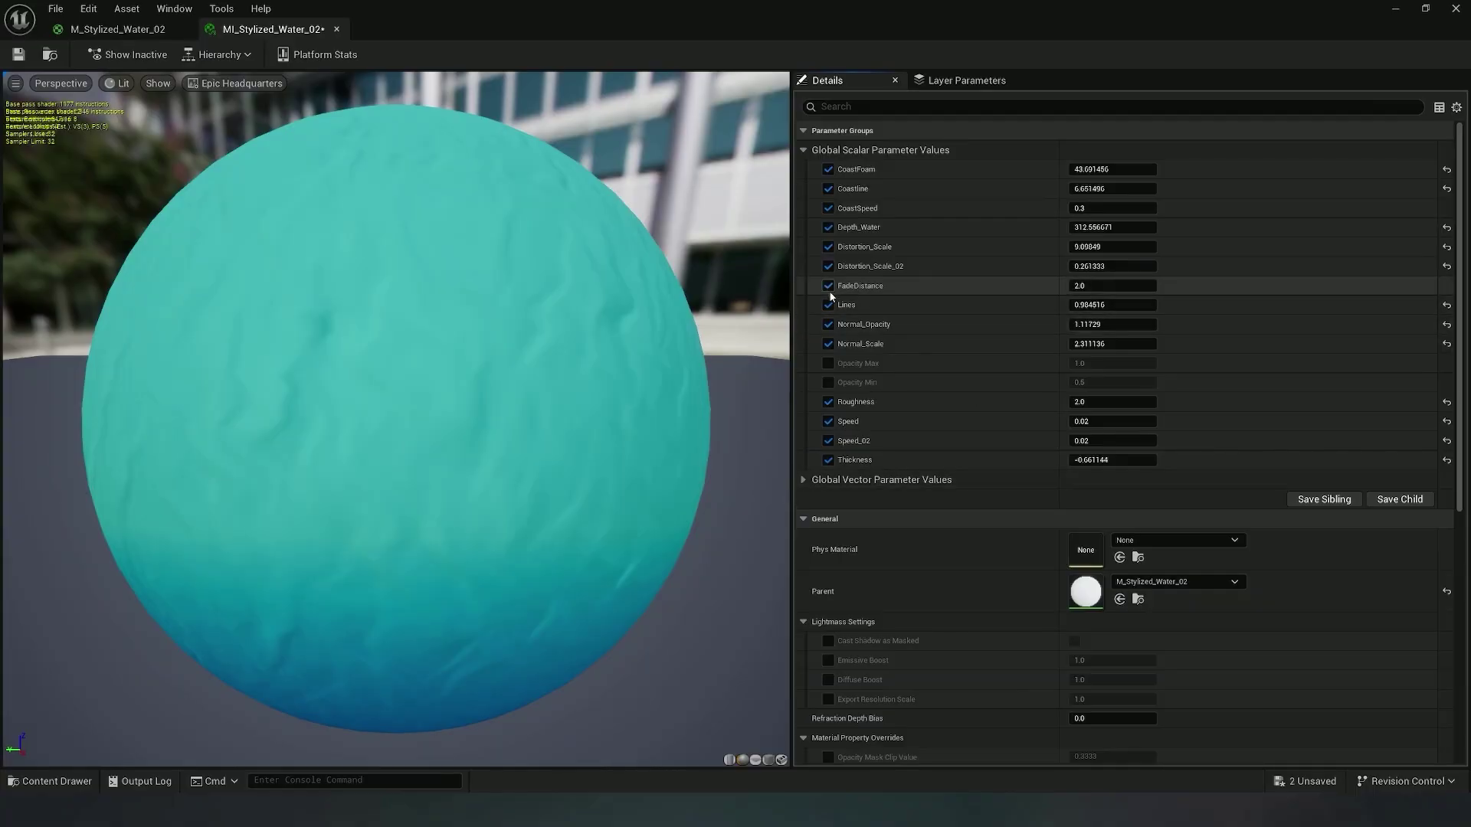
left_click(828, 363)
left_click(829, 382)
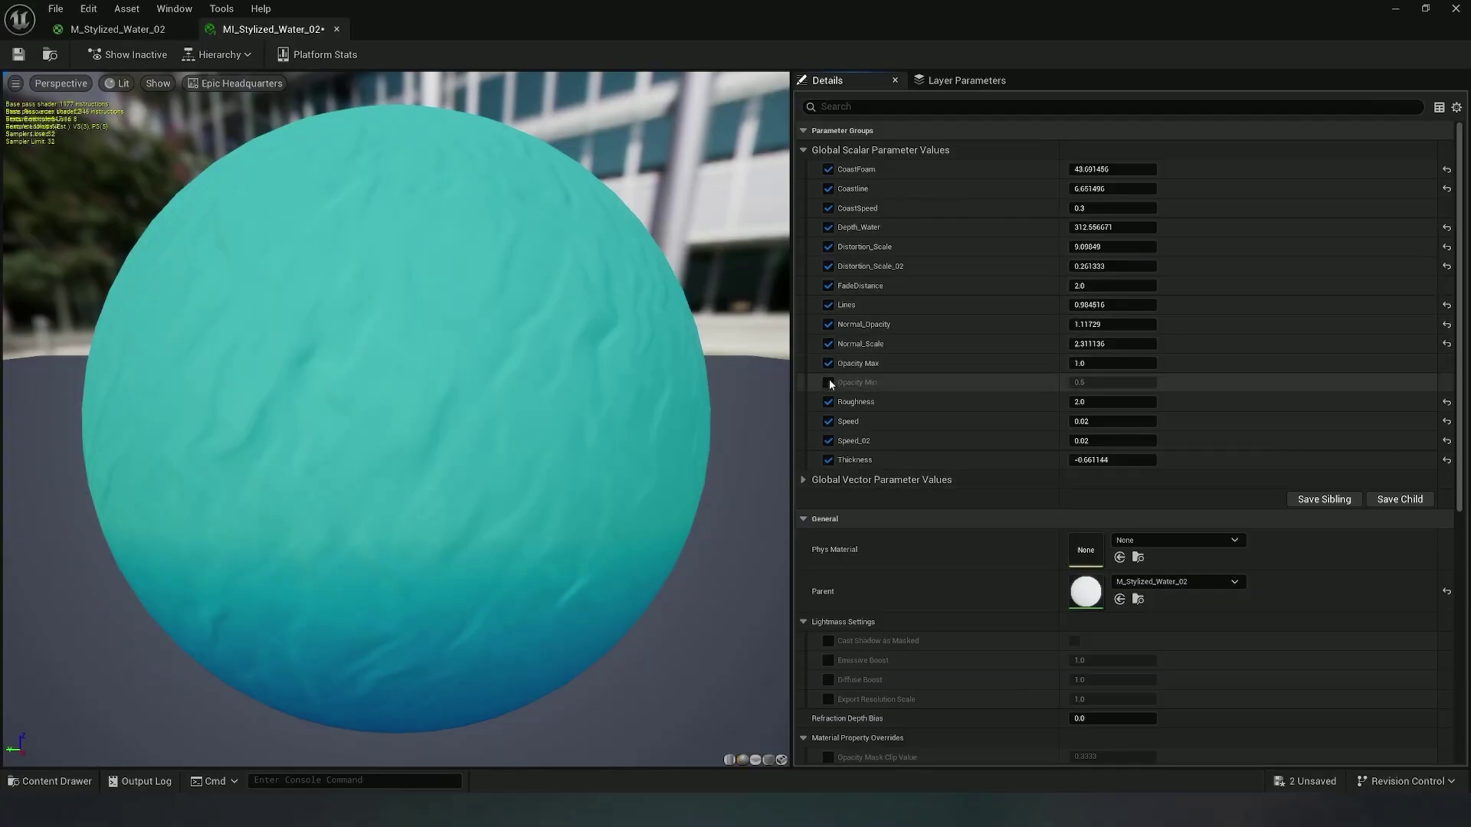
Tune the water instance against the level: Normal_Opacity about -0.029, FadeDistance 0.40, Opacity Max 0.64, Opacity Min 0.52 and Roughness 0.24
left_click(1426, 8)
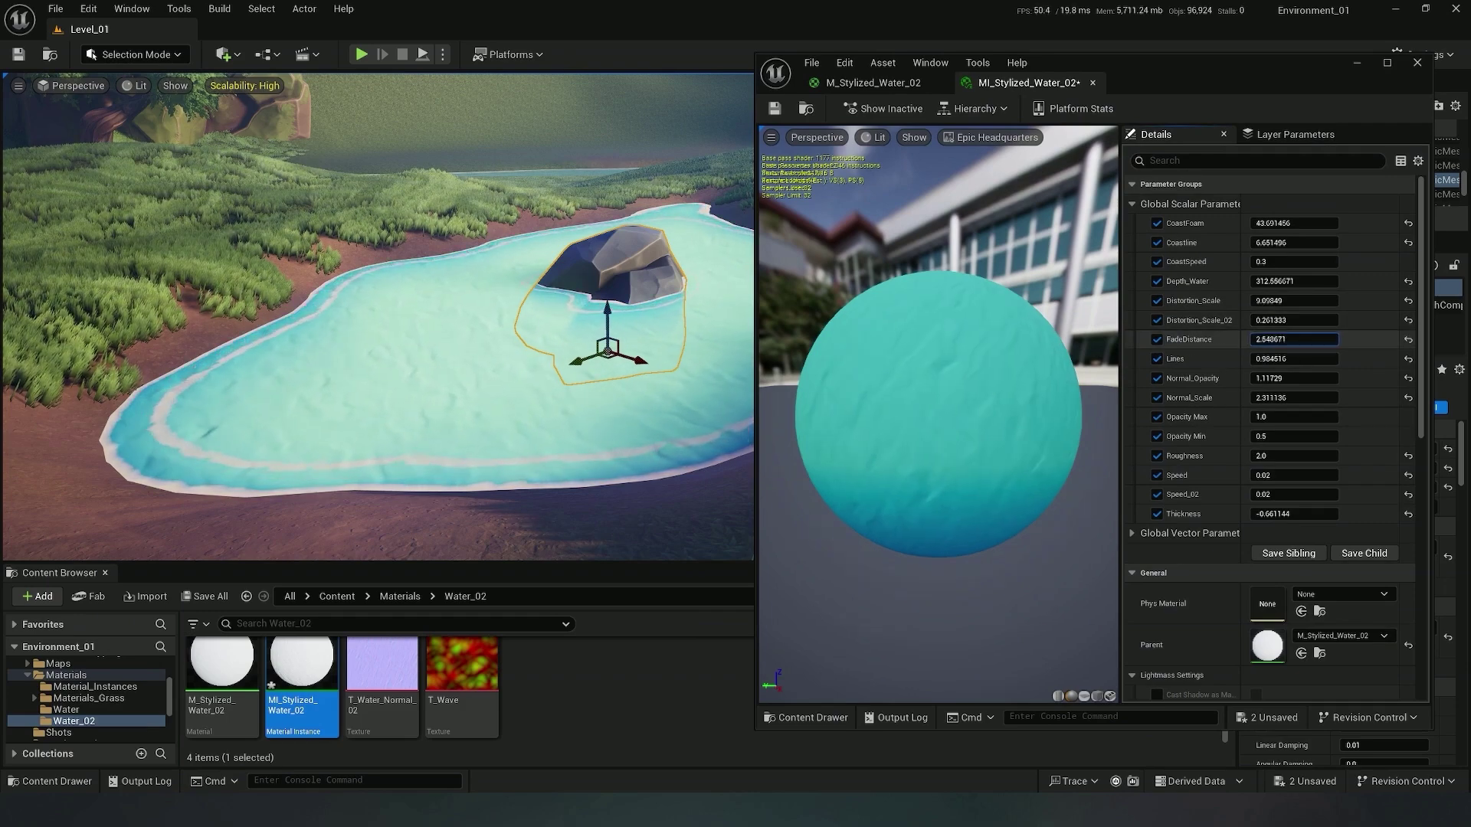
left_click_drag(1294, 340, 1349, 339)
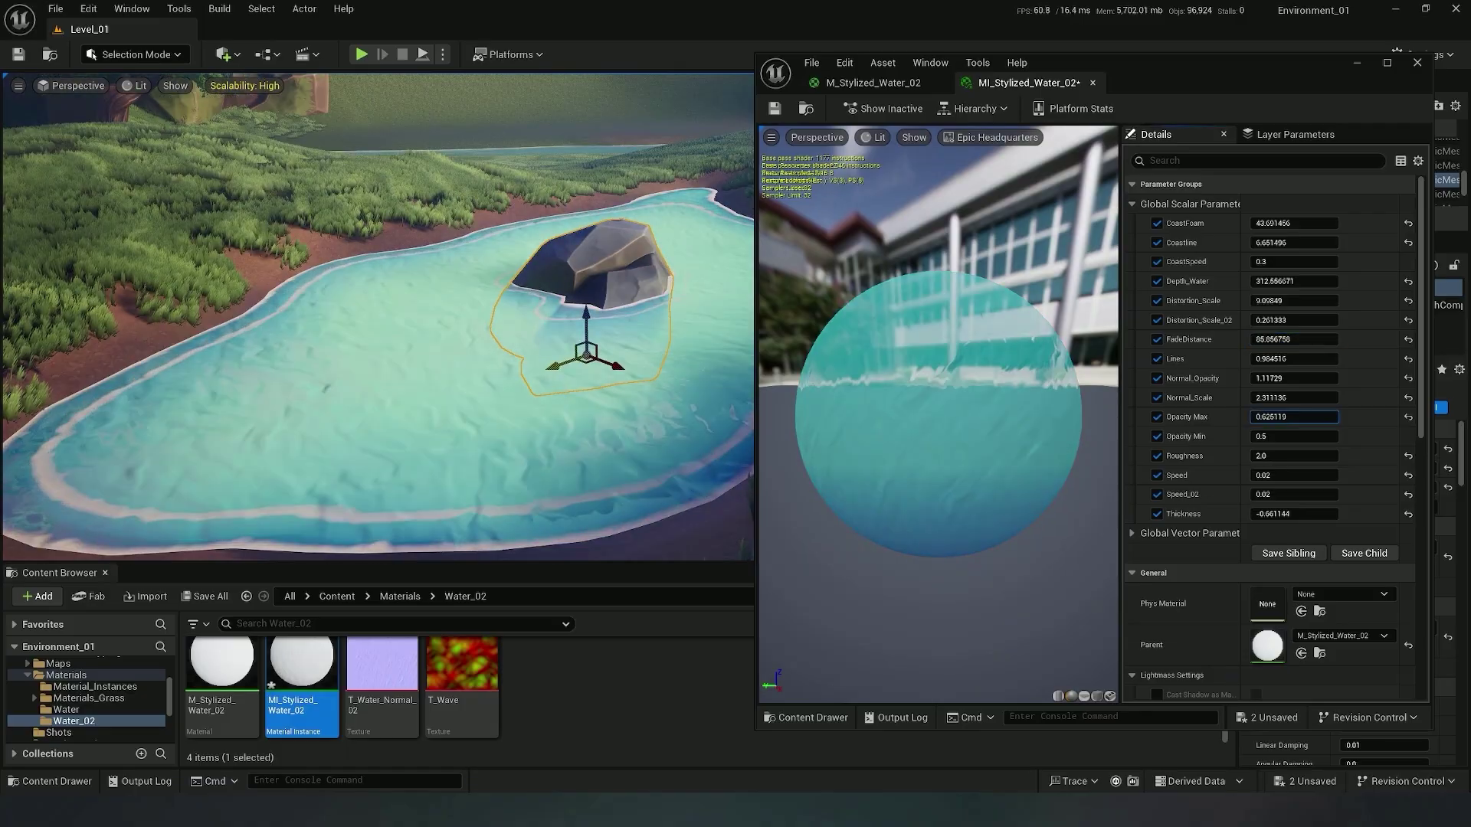
mouse_move(1294, 417)
left_mouse_down()
mouse_move(1261, 417)
mouse_move(1281, 416)
left_mouse_up()
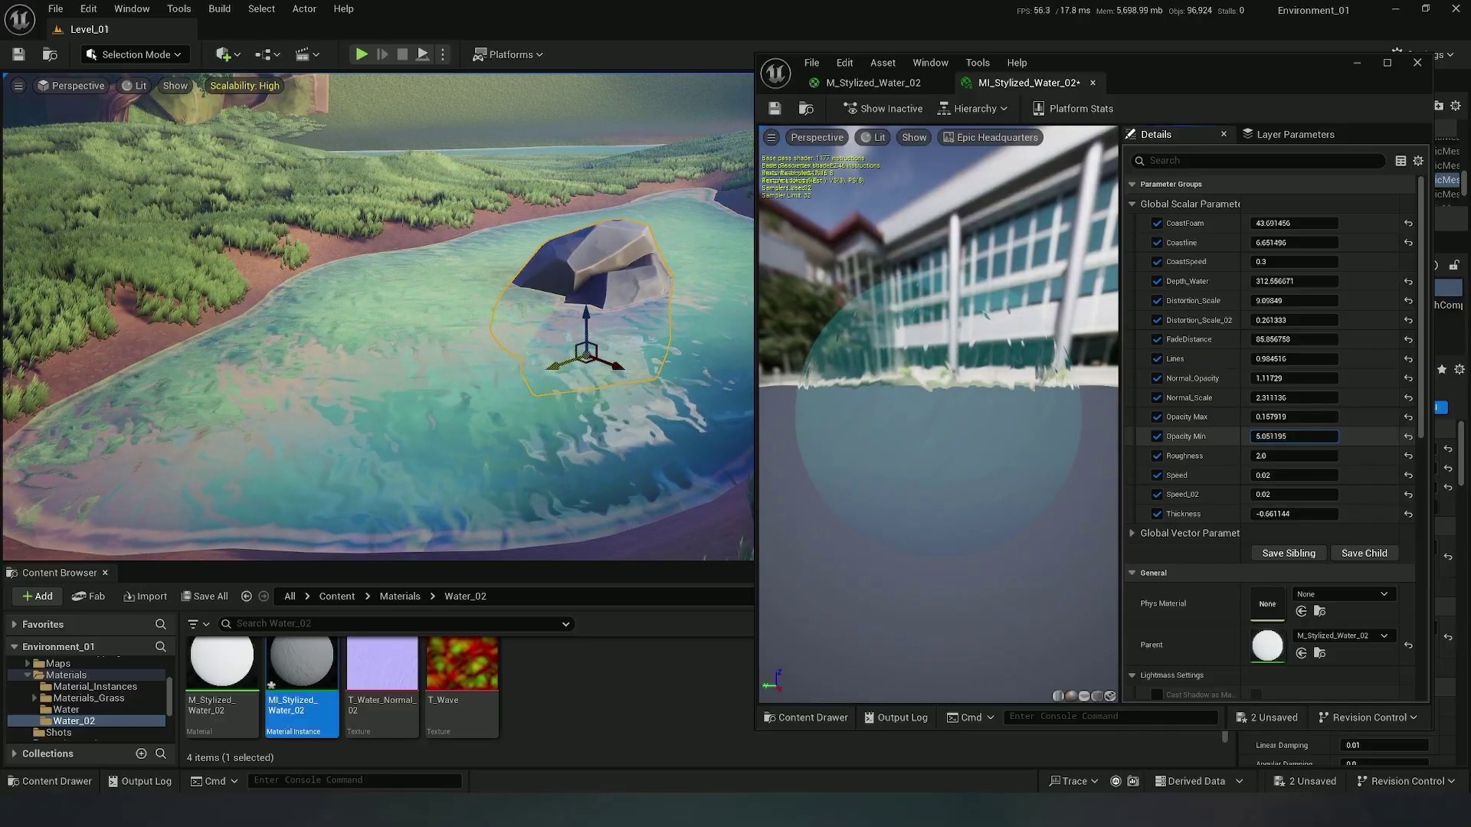
left_click_drag(1287, 418, 1303, 417)
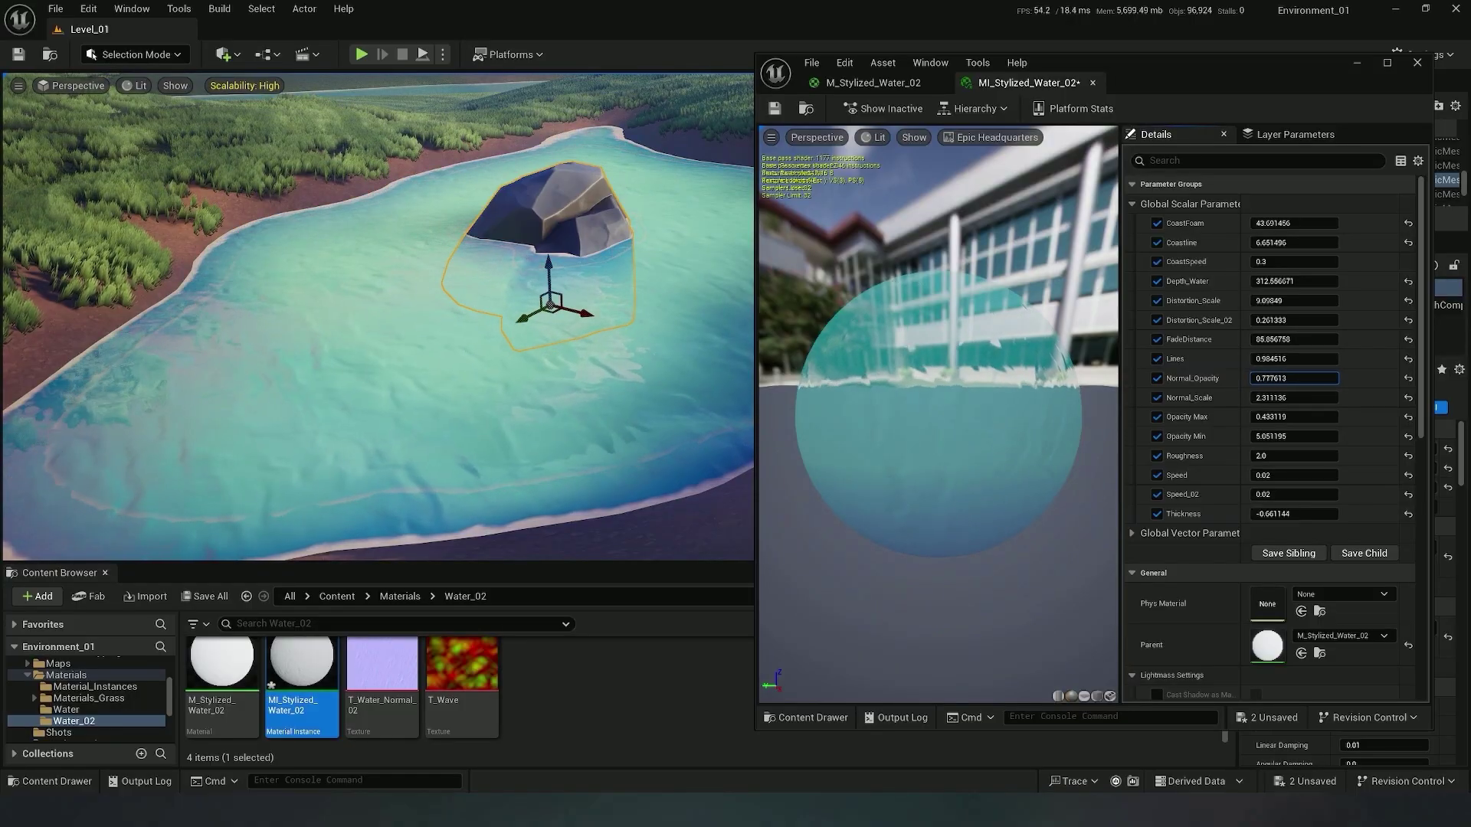
left_click_drag(1294, 379, 1284, 378)
mouse_move(613, 368)
right_mouse_down()
mouse_move(567, 375)
mouse_move(597, 364)
mouse_move(583, 341)
mouse_move(601, 352)
right_mouse_up()
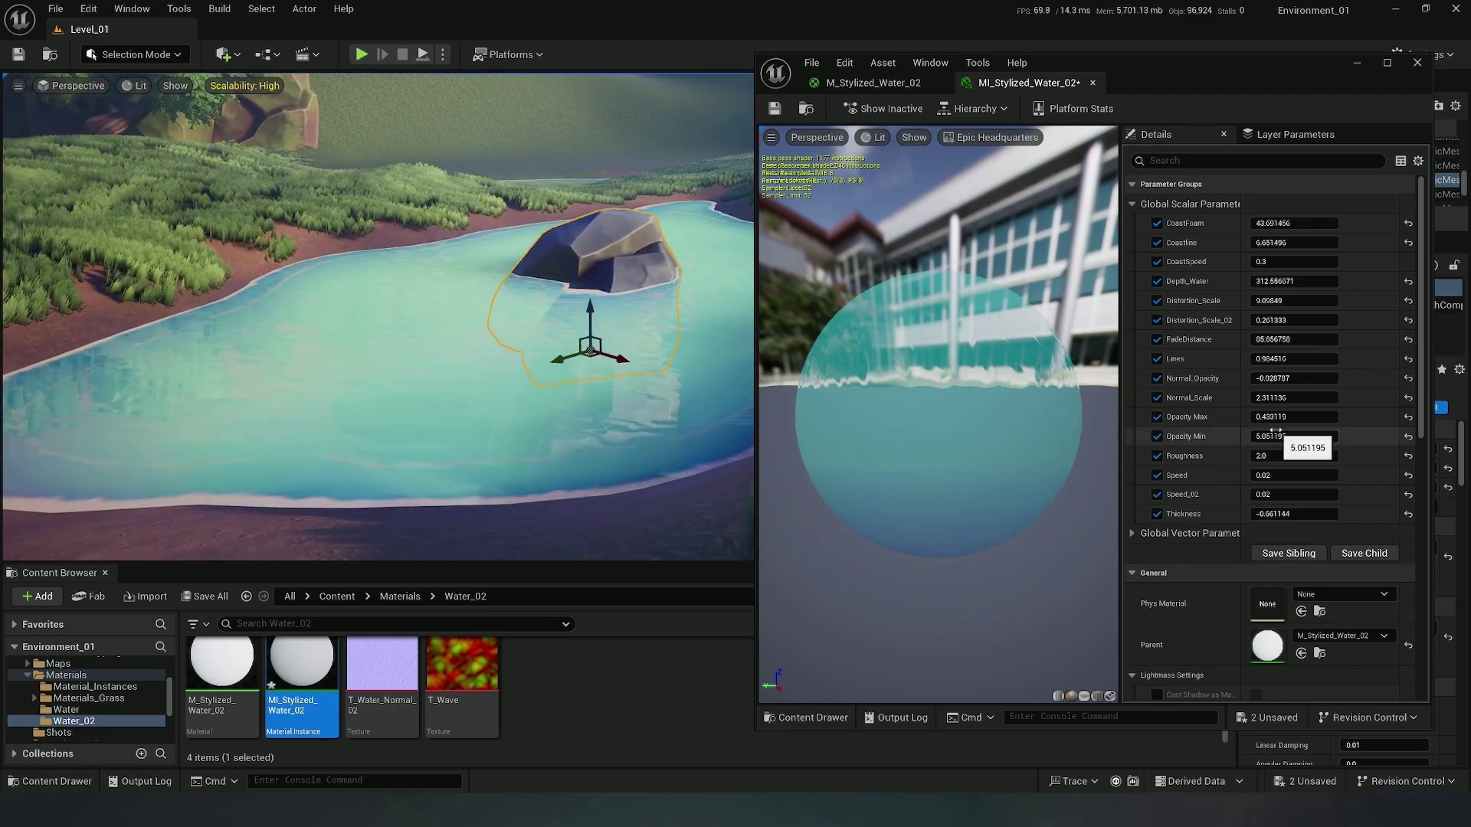
mouse_move(1301, 416)
left_mouse_down()
mouse_move(1280, 417)
mouse_move(1284, 437)
left_mouse_up()
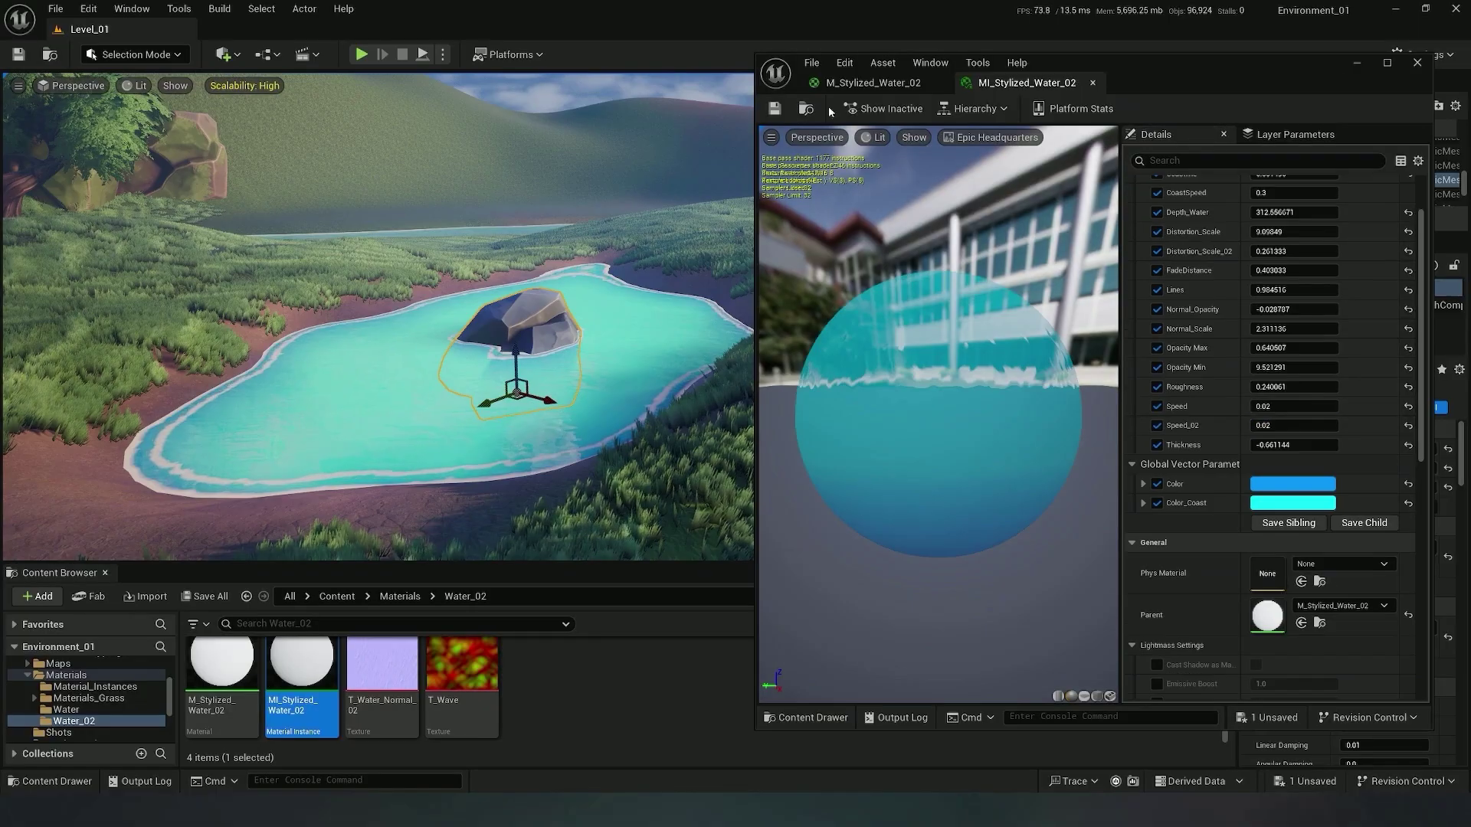
Return to the M_Stylized_Water_02 graph and move the three nodes feeding Metallic, Specular and Roughness higher beside the material output
left_click(873, 83)
double_click(1165, 75)
right_click_drag(870, 376, 1061, 279)
left_click(1146, 393)
right_click_drag(925, 335, 789, 440)
scroll(800, 335, "up", 2)
right_click_drag(801, 335, 573, 499)
scroll(685, 394, "up", 1)
right_click_drag(674, 305, 658, 356)
left_click_drag(678, 365, 789, 484)
left_click_drag(772, 411, 771, 288)
left_click(849, 277)
right_click_drag(850, 272, 815, 309)
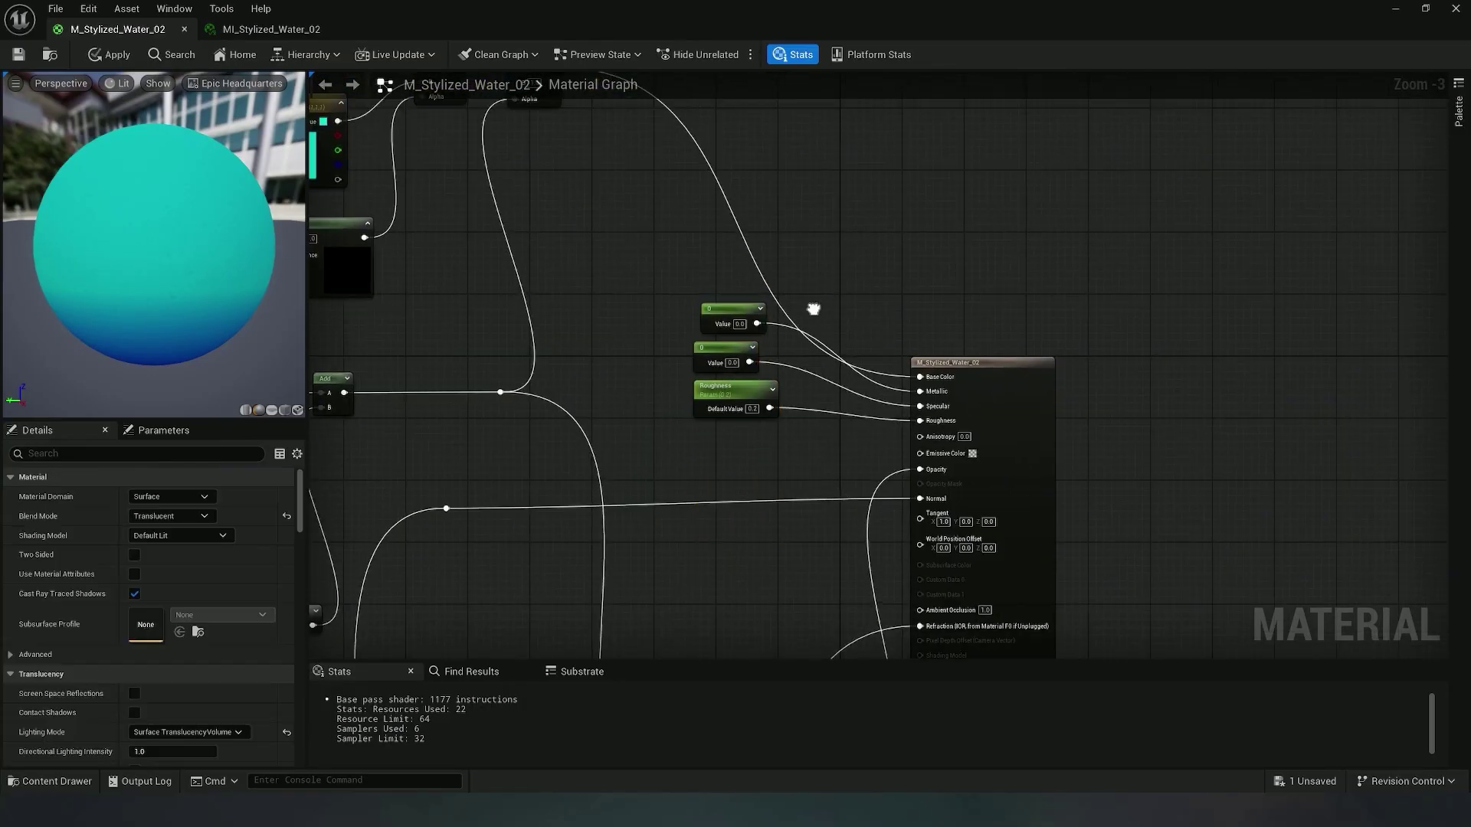
Convert the constant feeding the Specular input to a parameter named Specular with a default value of 0.2
scroll(809, 327, "up", 1)
right_click(707, 372)
left_click(758, 418)
type("Specular")
left_click(182, 536)
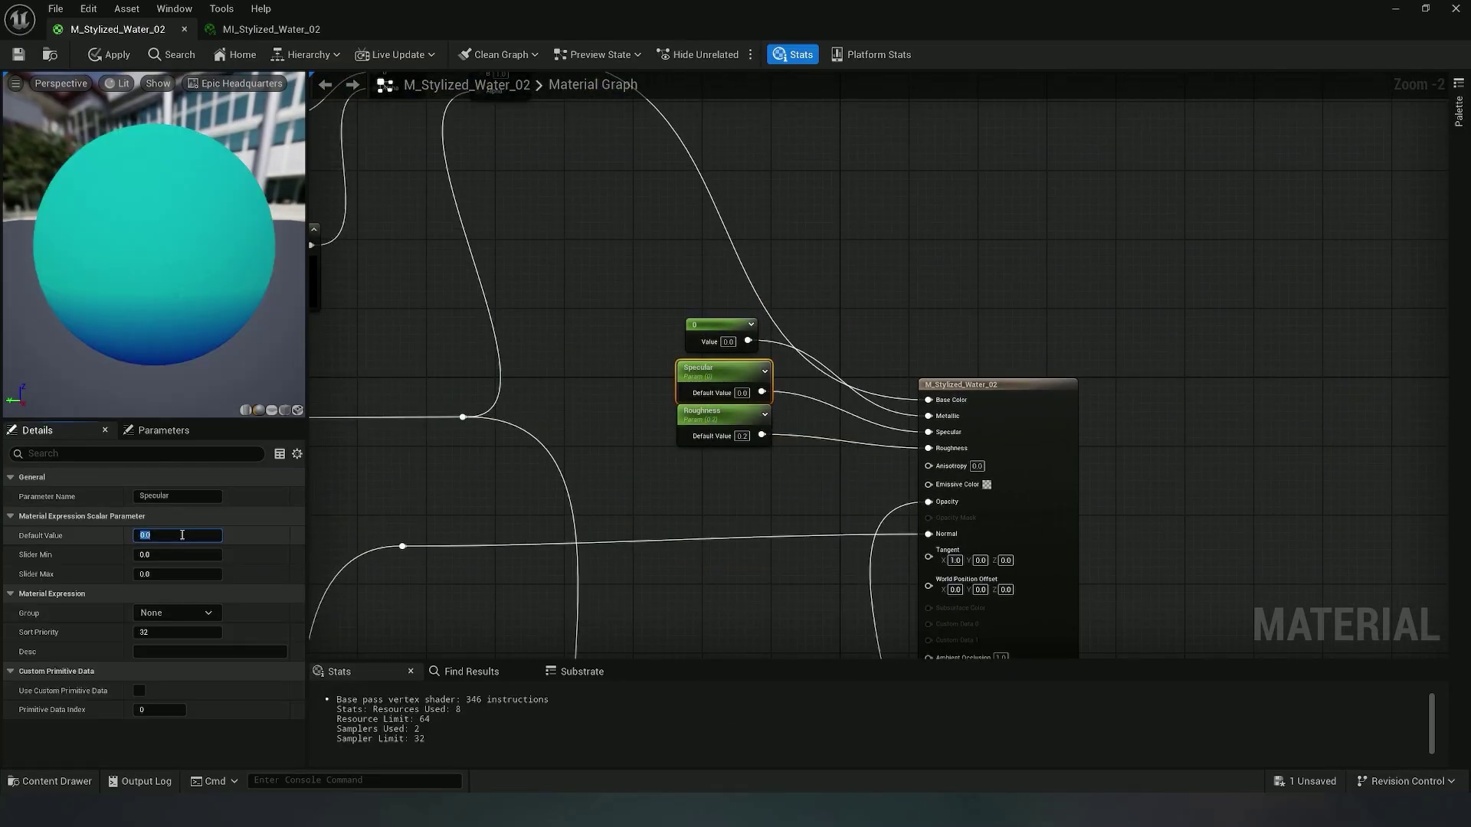
key("Return")
Add a Multiply node below the Roughness parameter
right_click_drag(719, 477, 699, 320)
right_click(713, 349)
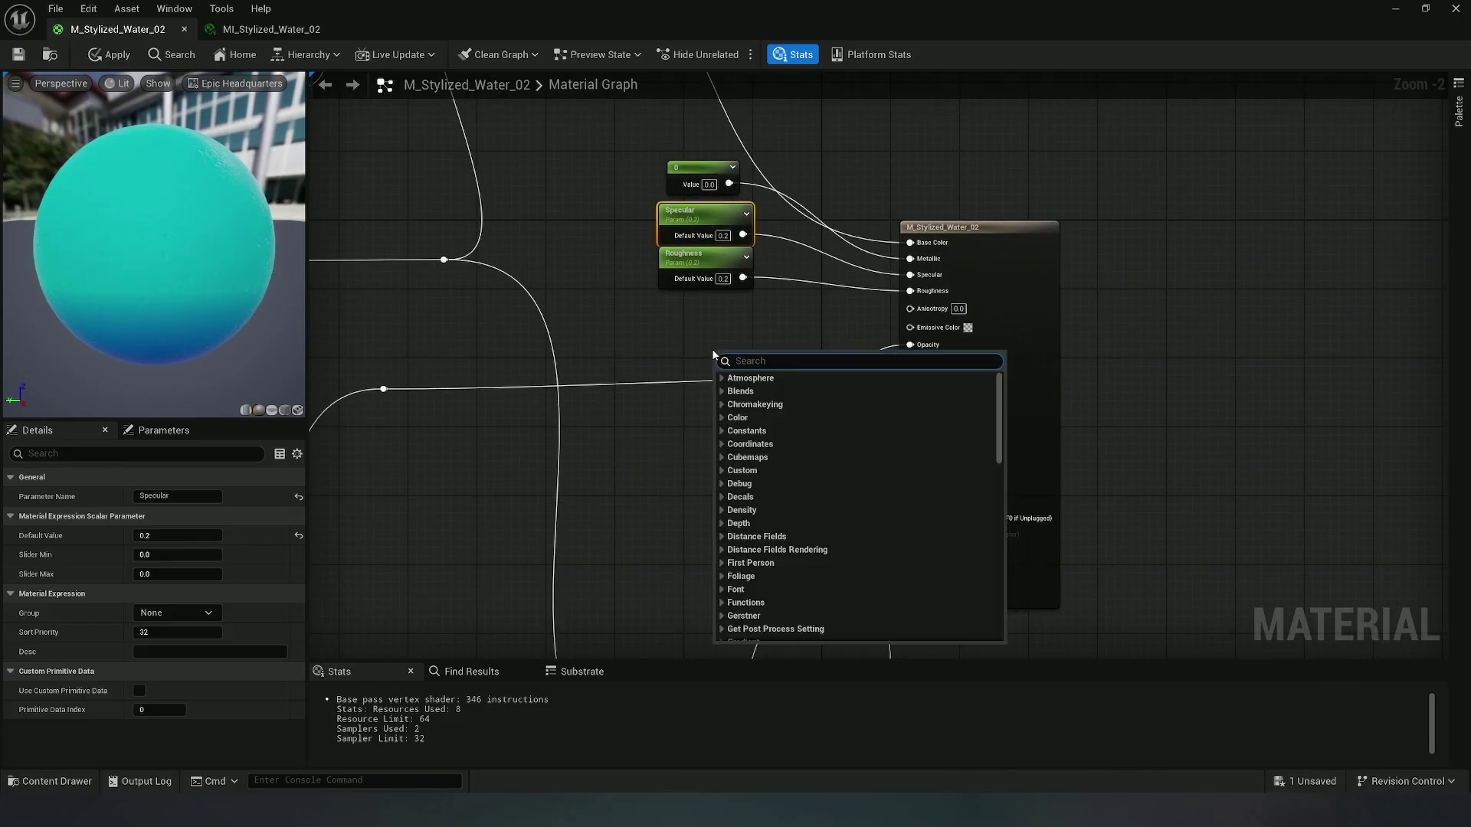
left_click(671, 351)
right_click(664, 343)
left_click(664, 333)
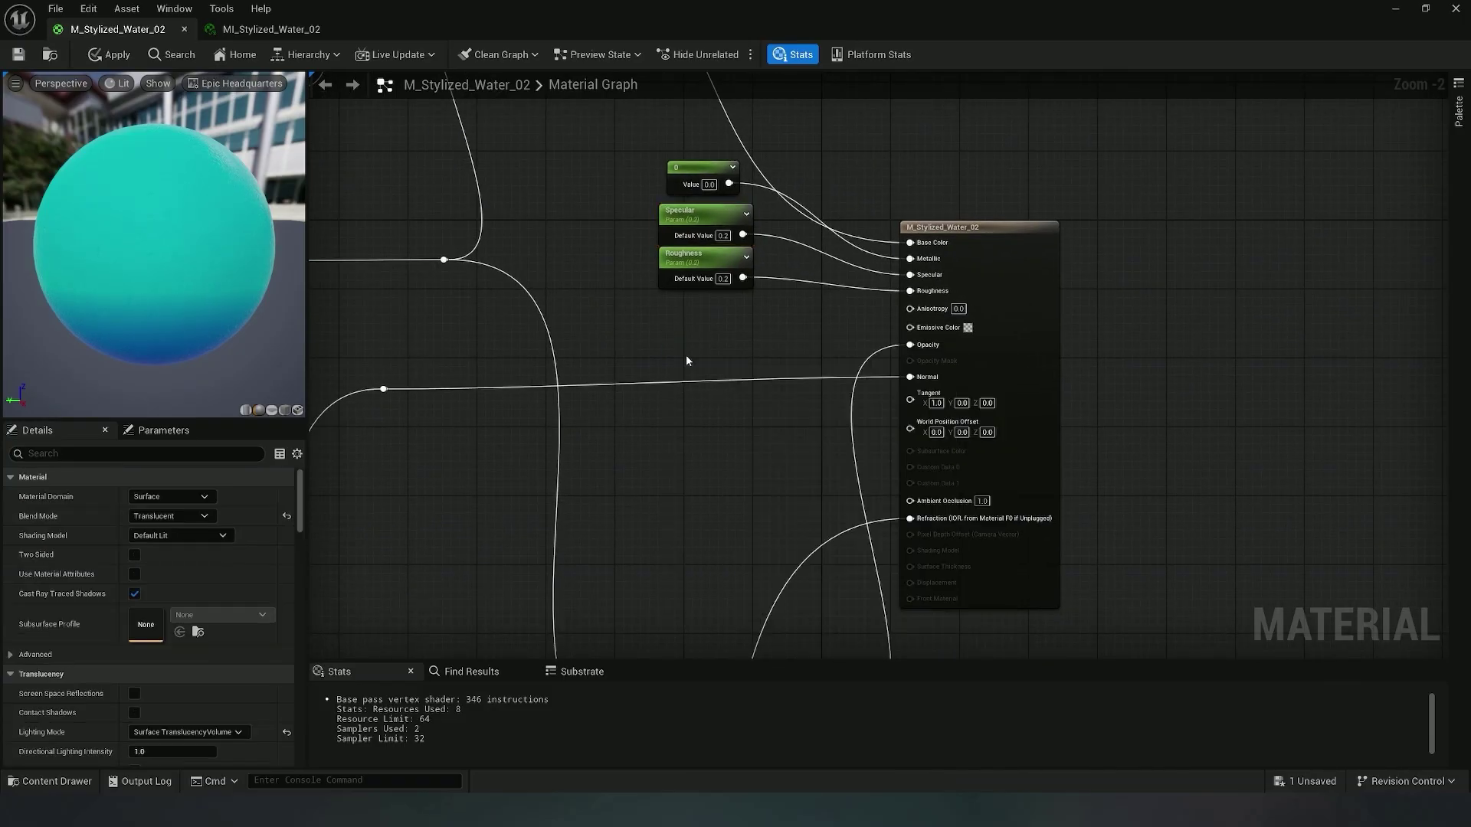
left_click(679, 355)
Connect the foam Add's rerouted output to the new Multiply's A input and the Multiply's output to Emissive Color
right_click_drag(687, 315, 748, 565)
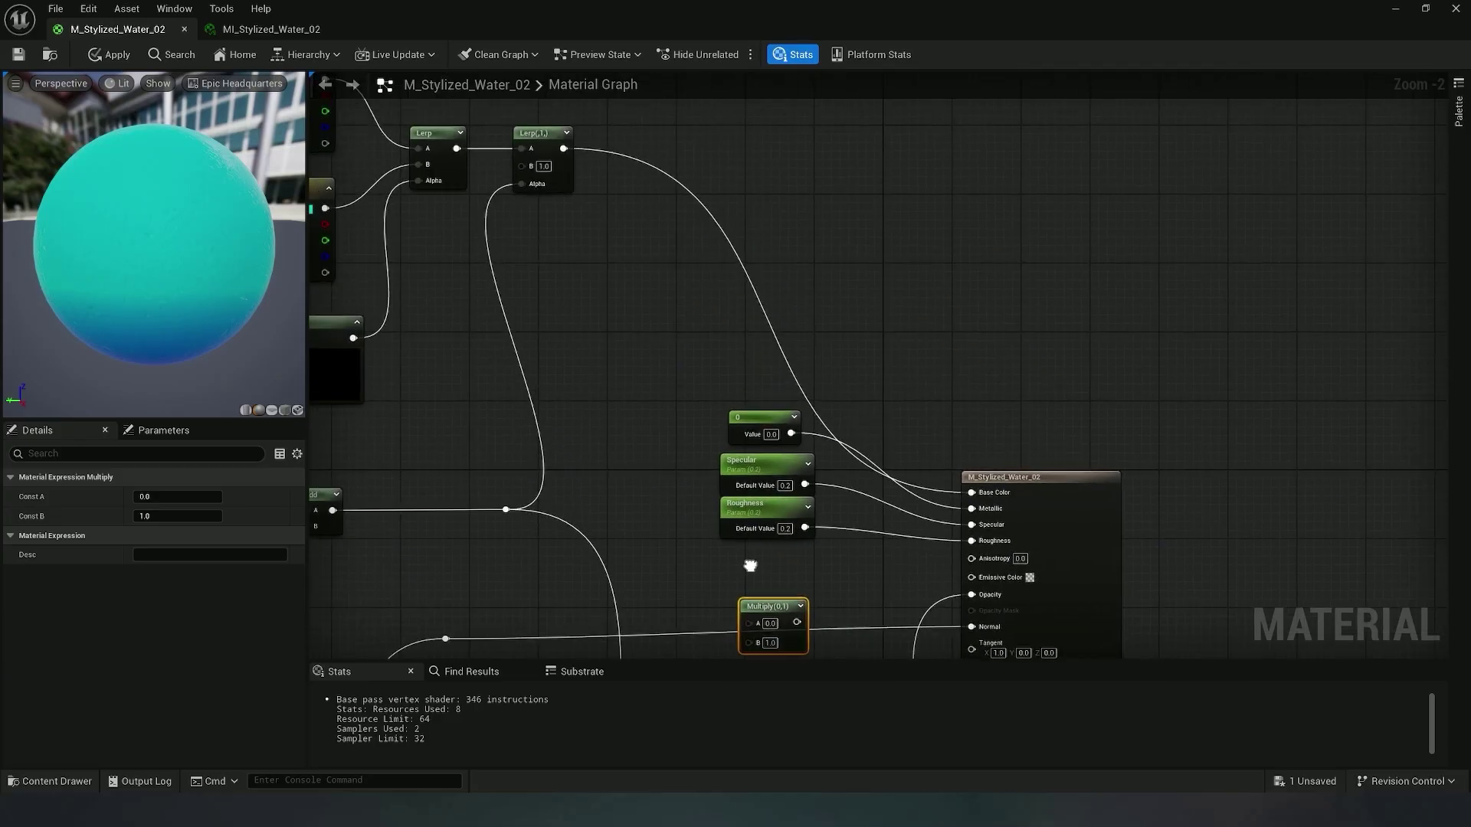
right_click_drag(651, 509, 828, 403)
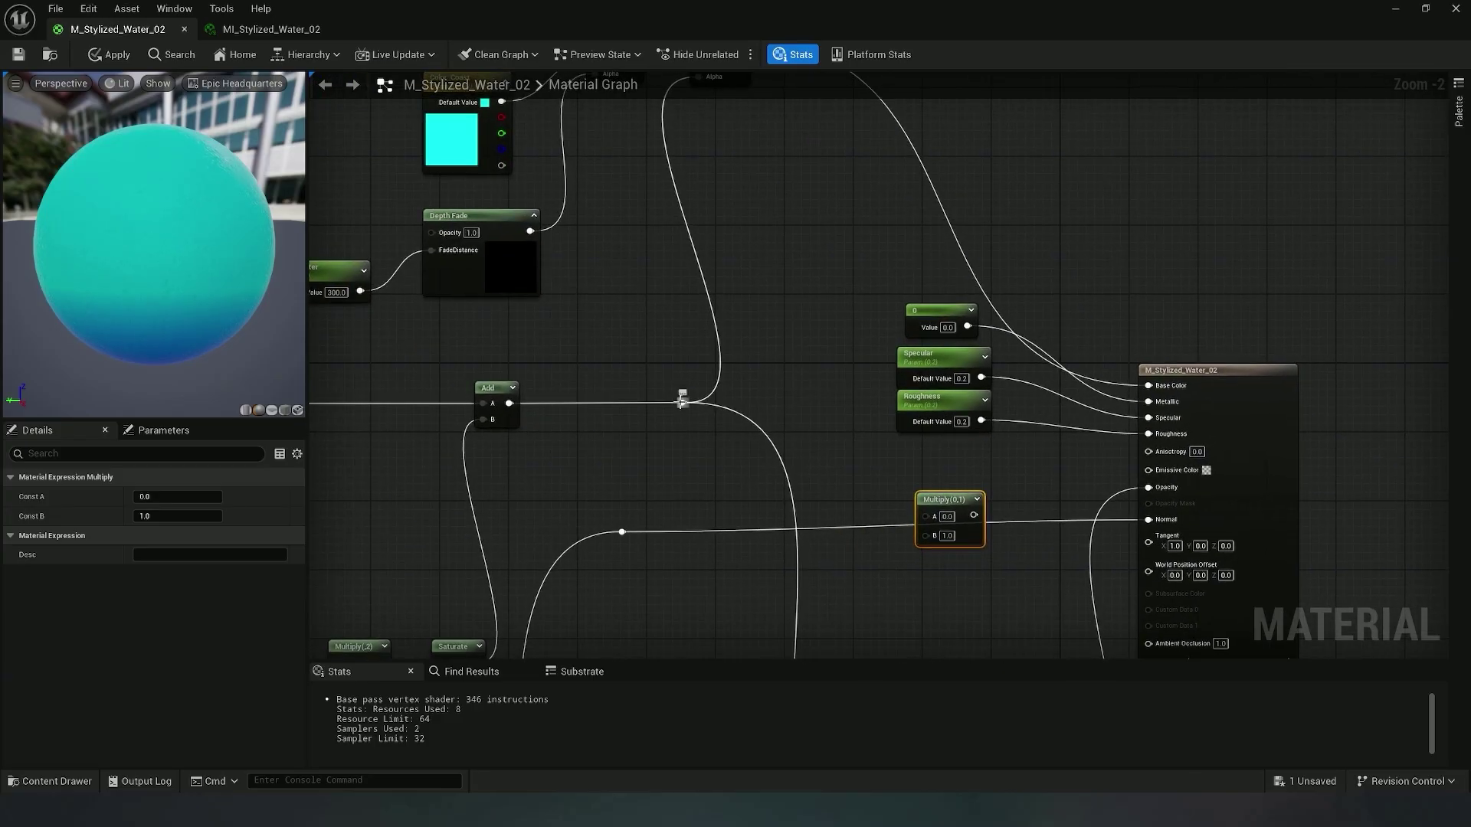
left_click_drag(682, 400, 928, 515)
right_click_drag(968, 465, 746, 427)
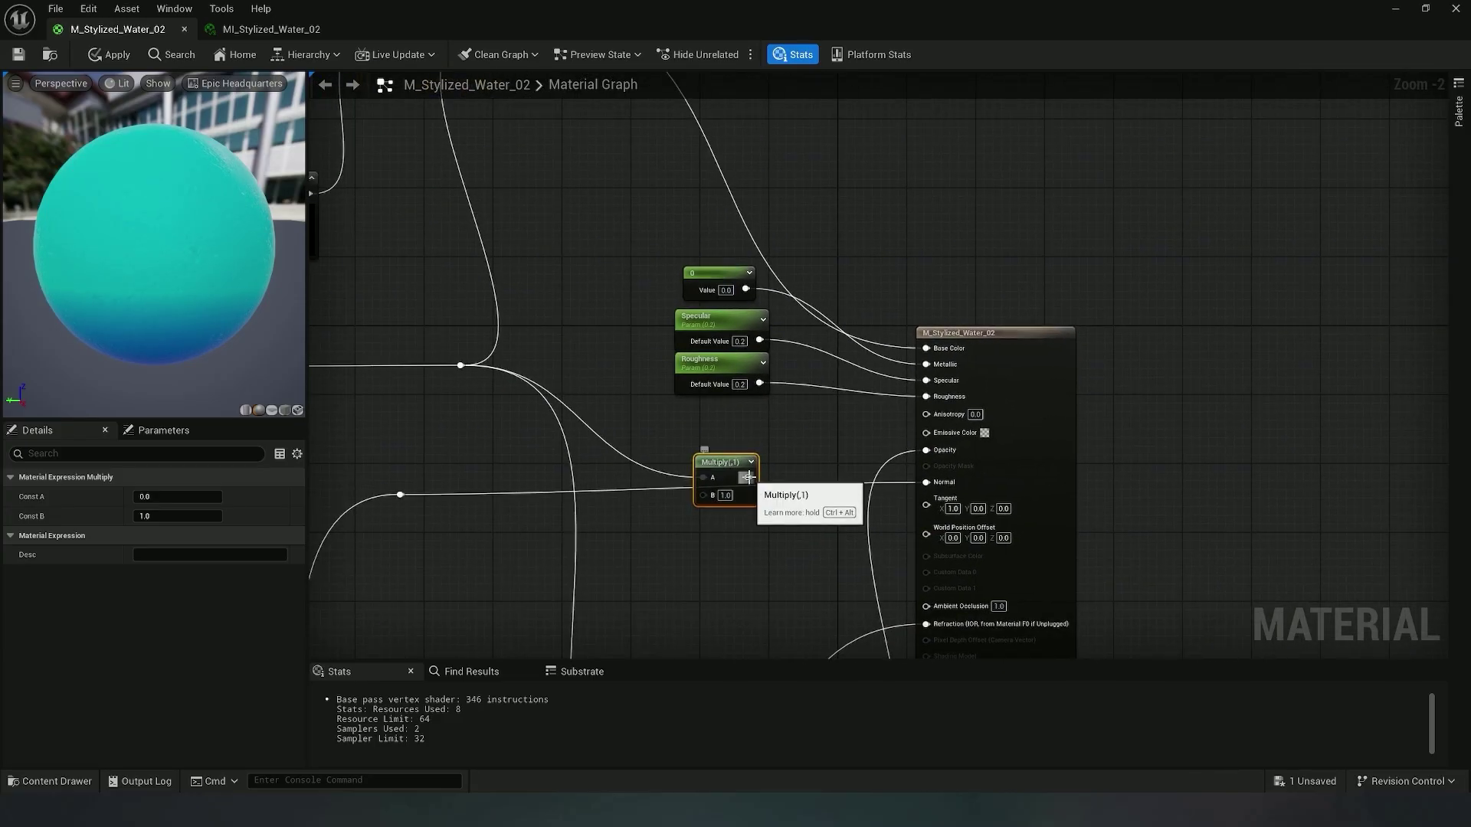
left_click_drag(748, 477, 943, 437)
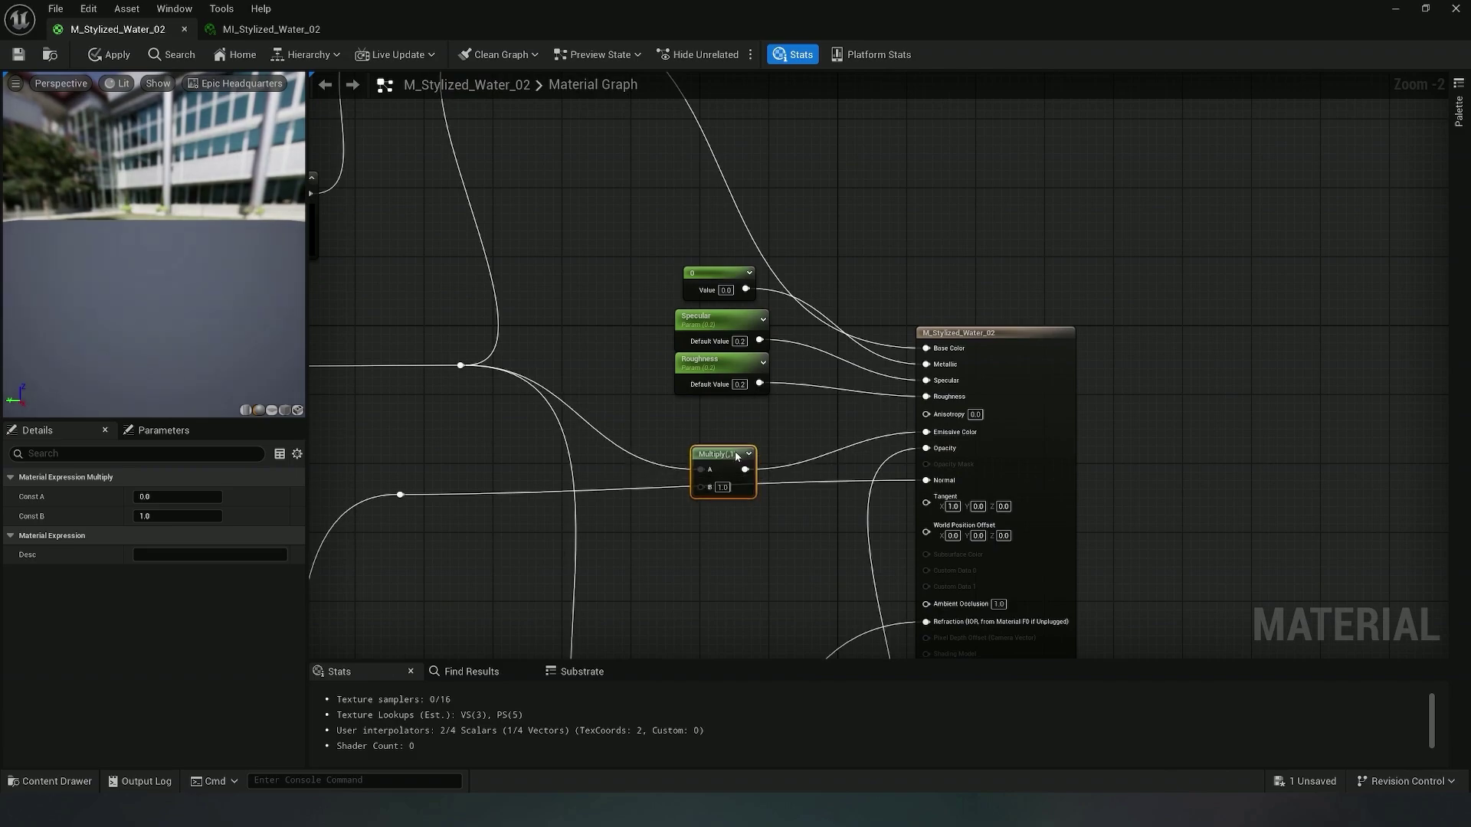
left_click_drag(748, 454, 757, 454)
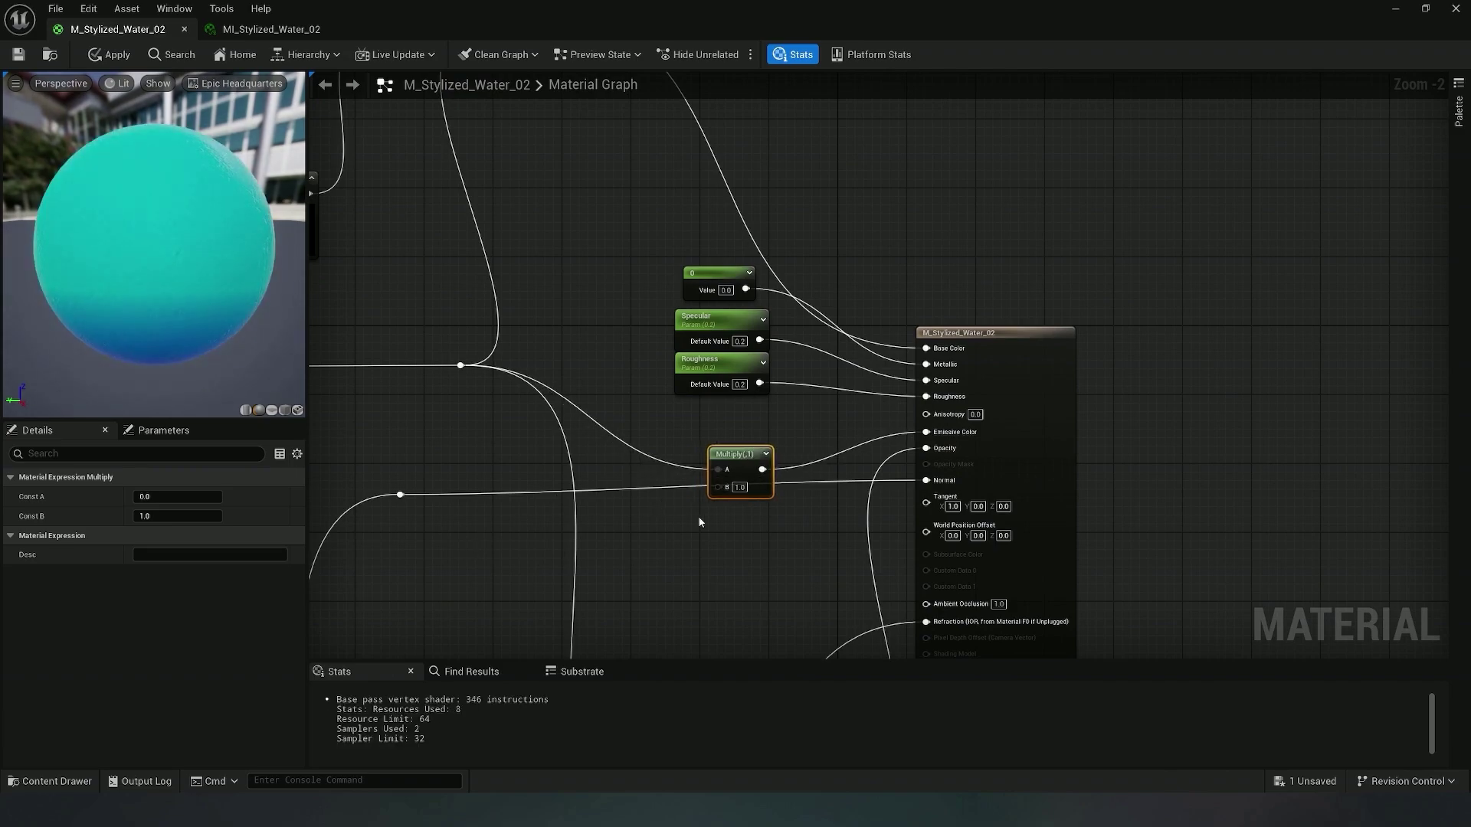
Add a scalar parameter named Emissive with a default value of 0.2 and connect it to the Multiply's B input
left_click(685, 542)
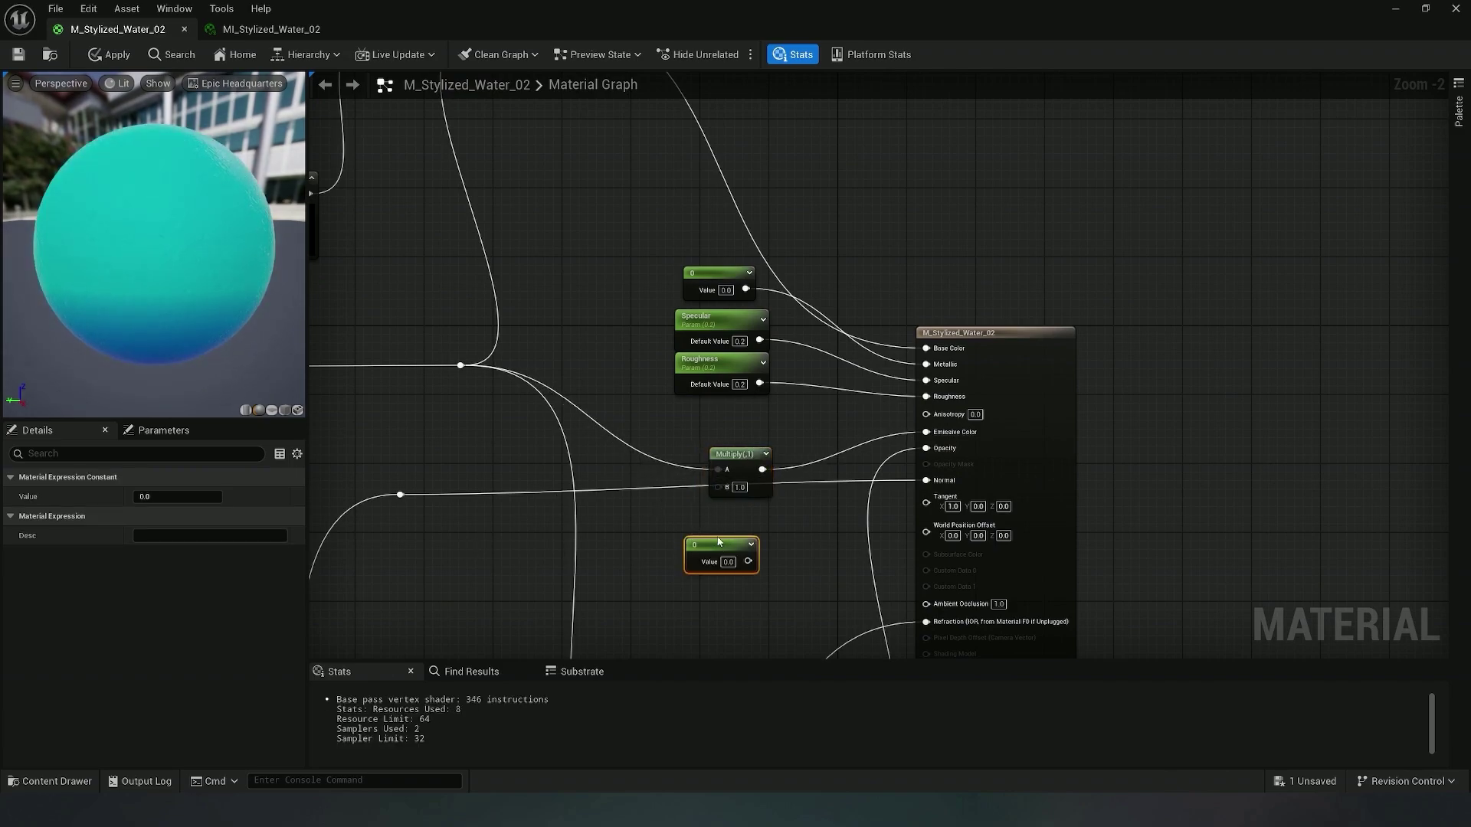
right_click(712, 553)
left_click(750, 247)
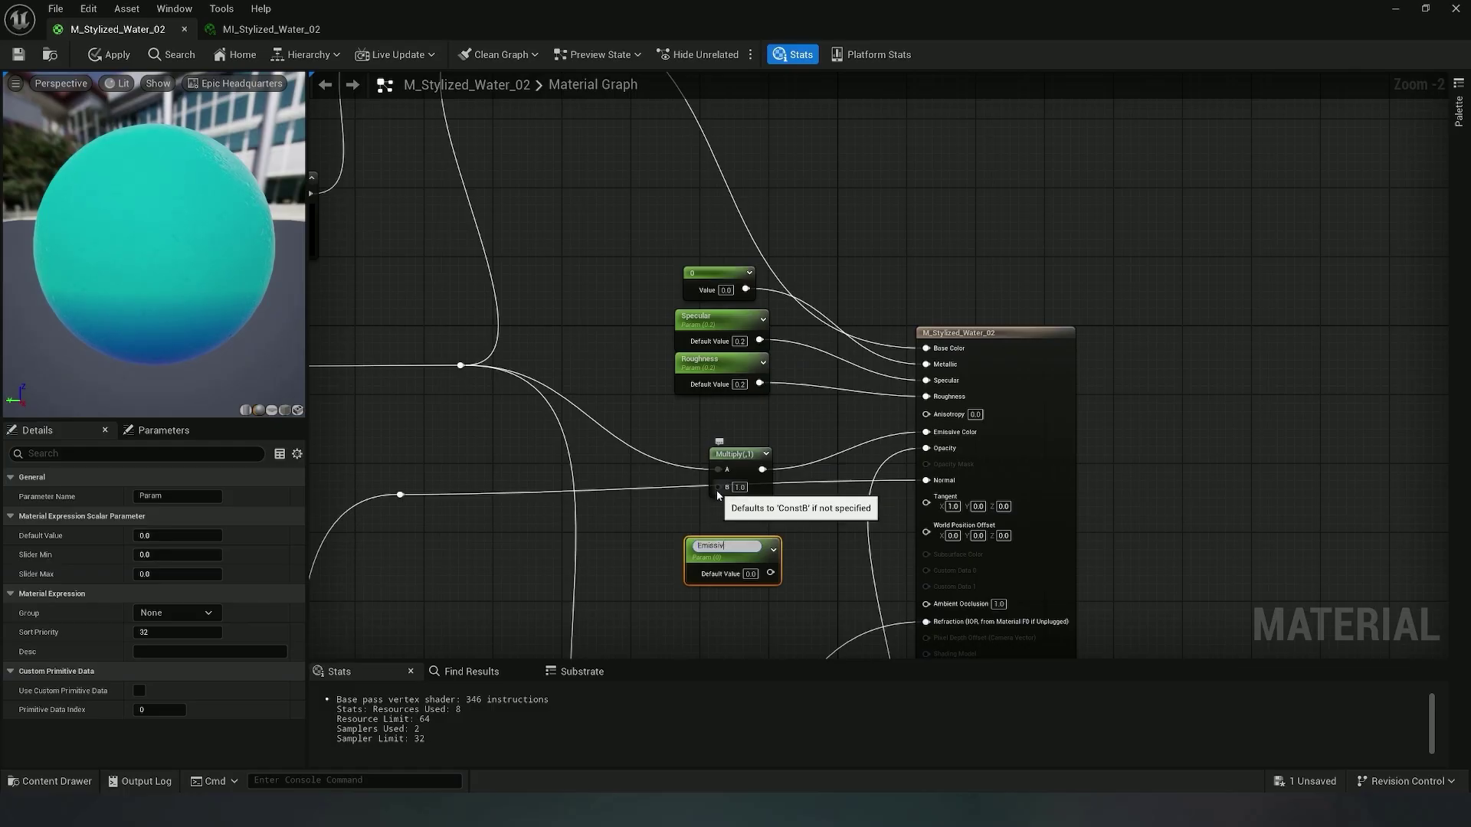
left_click_drag(770, 570, 720, 487)
left_click_drag(713, 545, 650, 533)
left_click(189, 537)
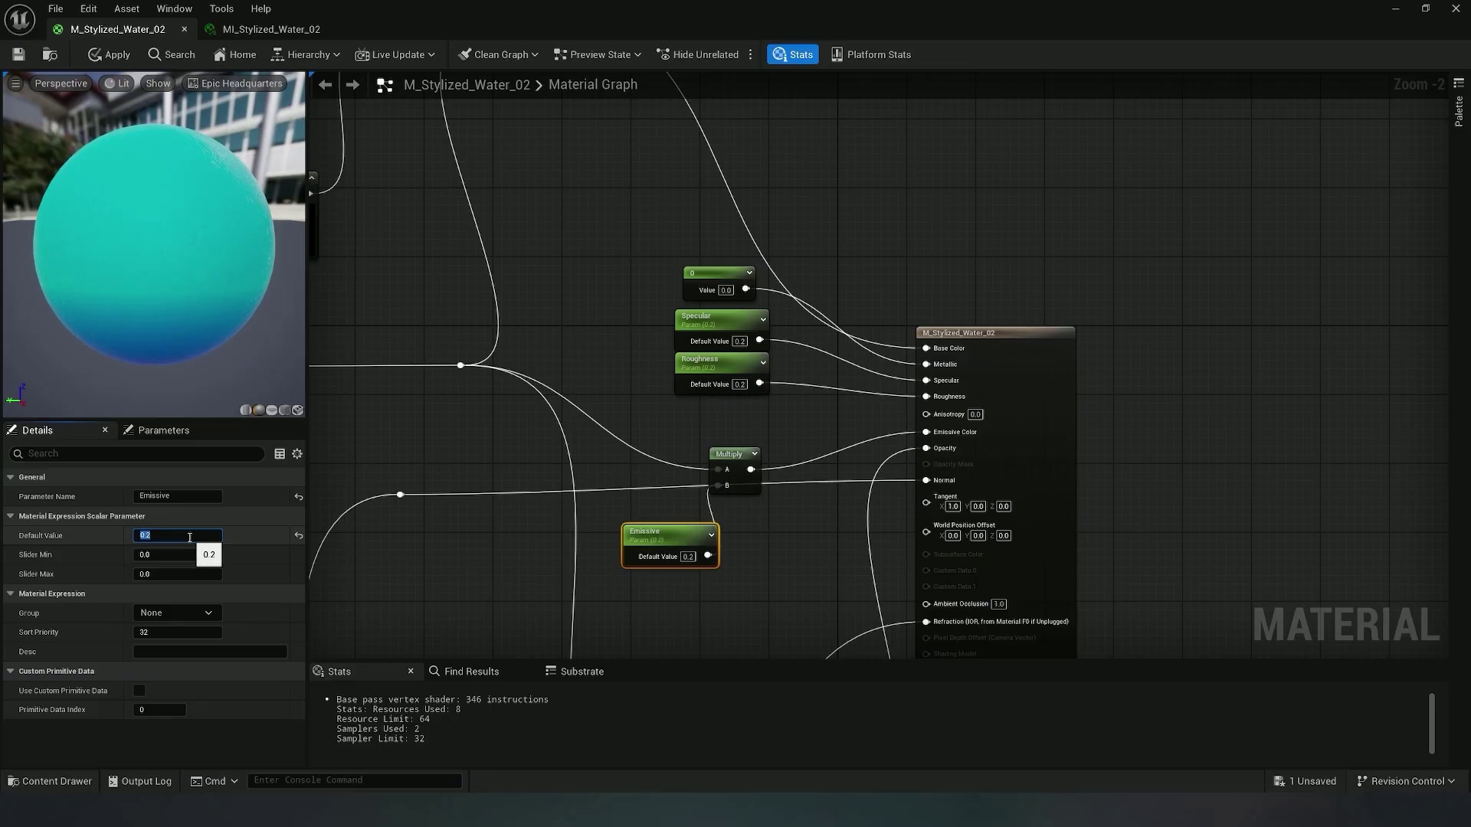
left_click(411, 527)
right_click_drag(629, 464, 649, 357)
left_click_drag(685, 430, 676, 431)
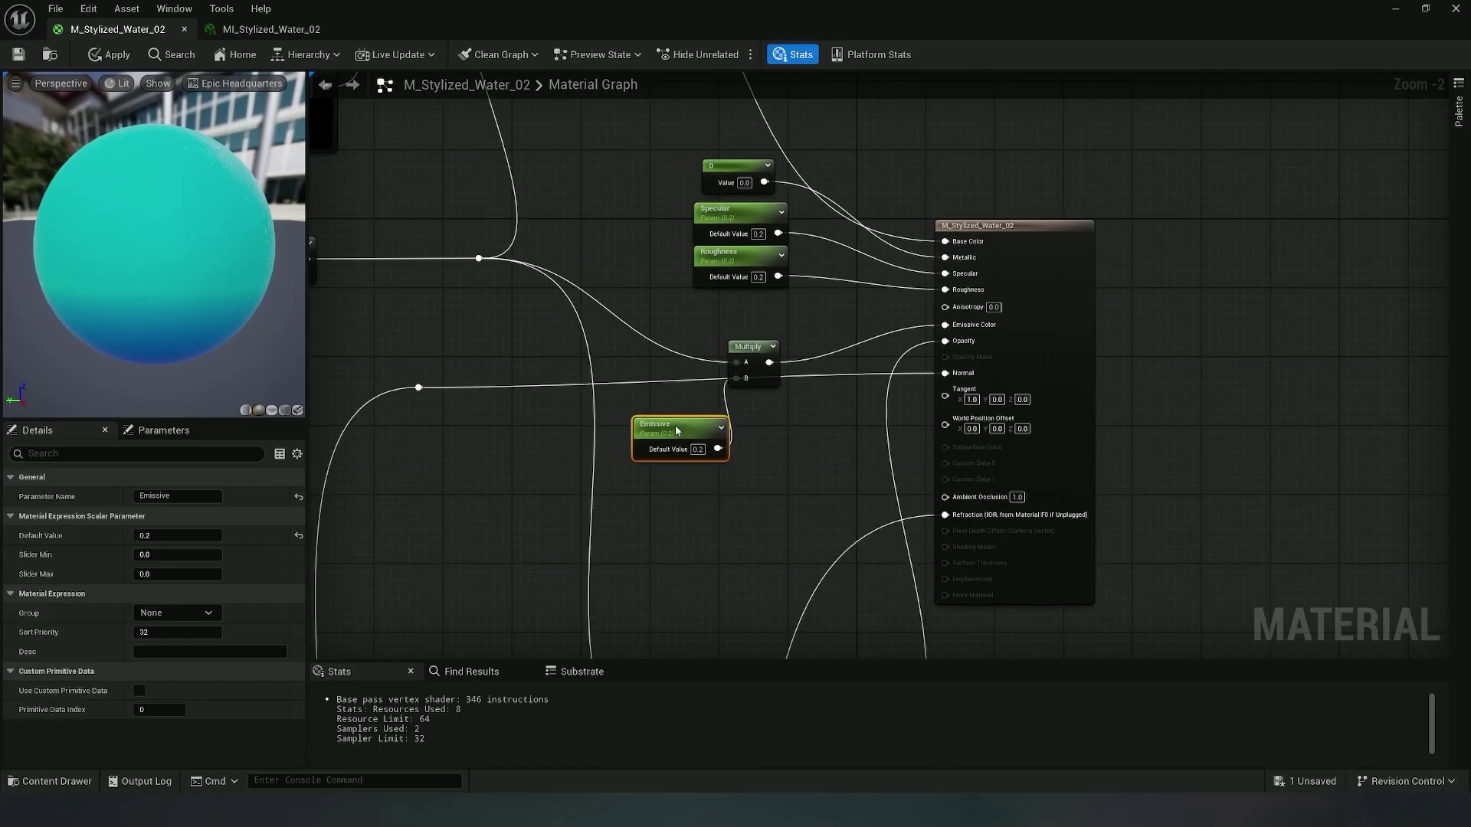
Review the finished material network from the Emissive branch back to the Absolute World Position and coastline foam nodes
right_click_drag(695, 355, 766, 406)
left_click_drag(722, 394, 849, 522)
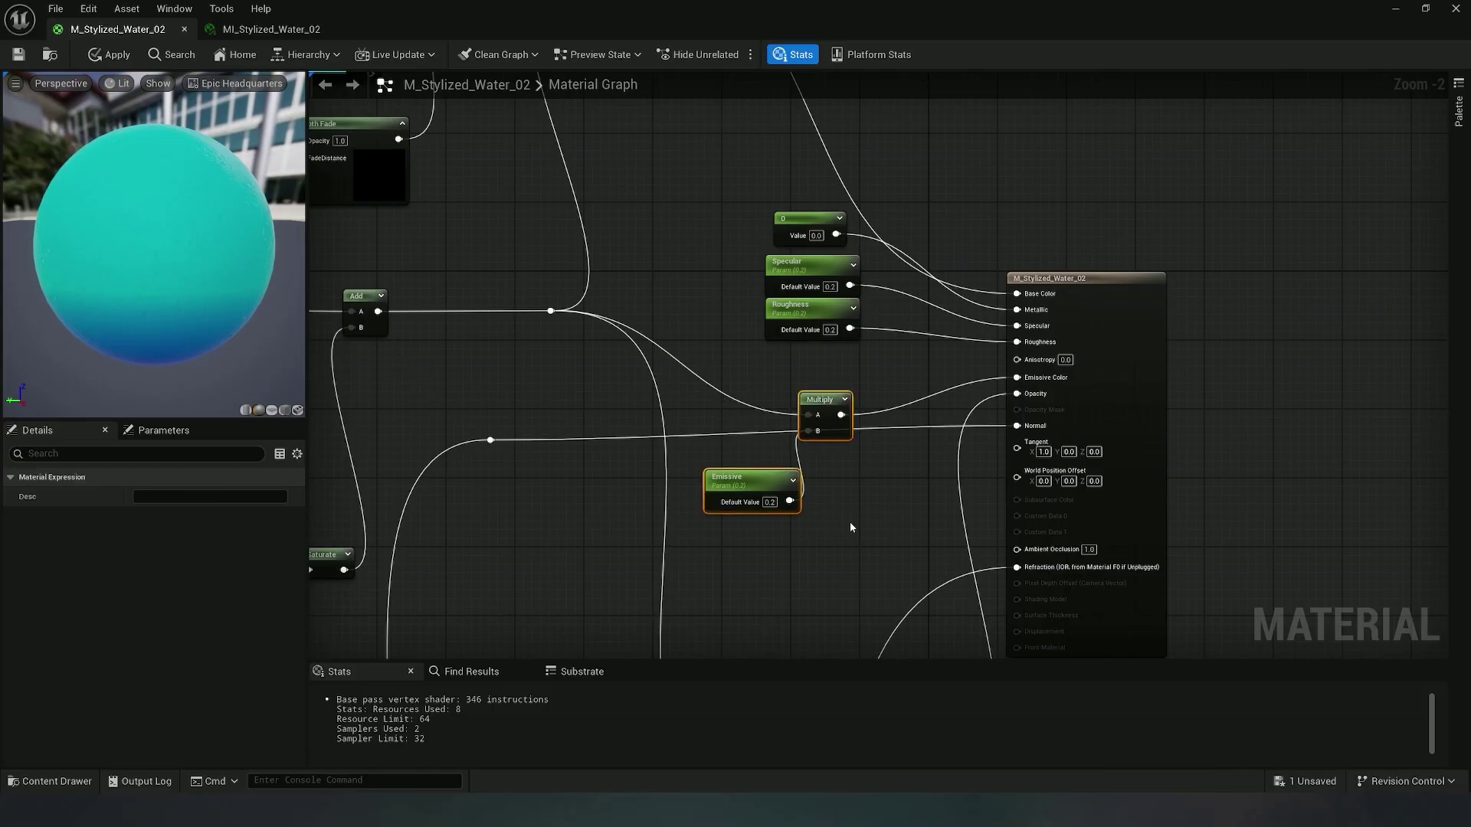
right_click_drag(861, 491, 802, 486)
left_click(801, 480)
scroll(783, 505, "down", 4)
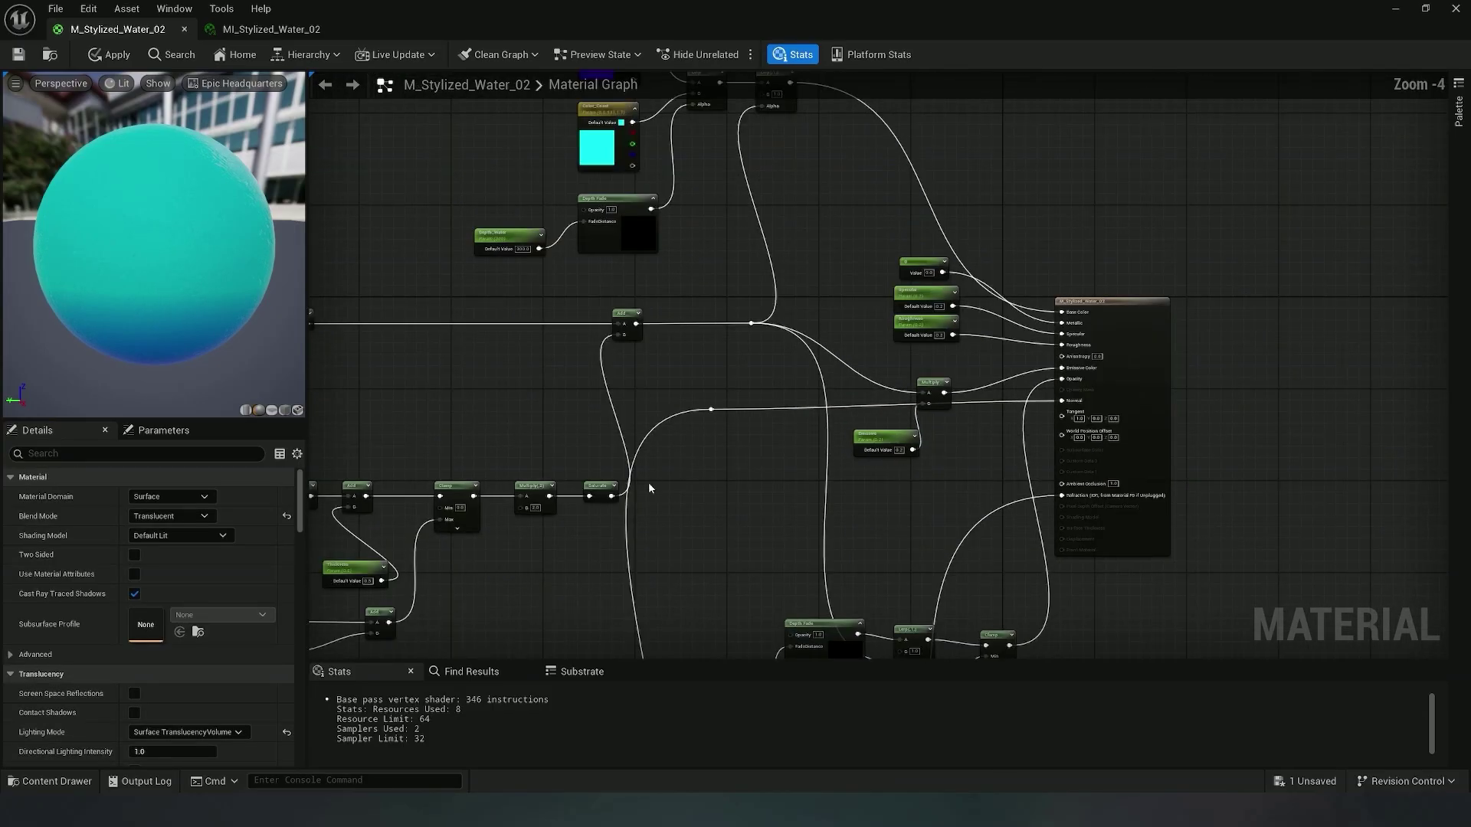
right_click_drag(699, 477, 820, 384)
scroll(743, 384, "up", 3)
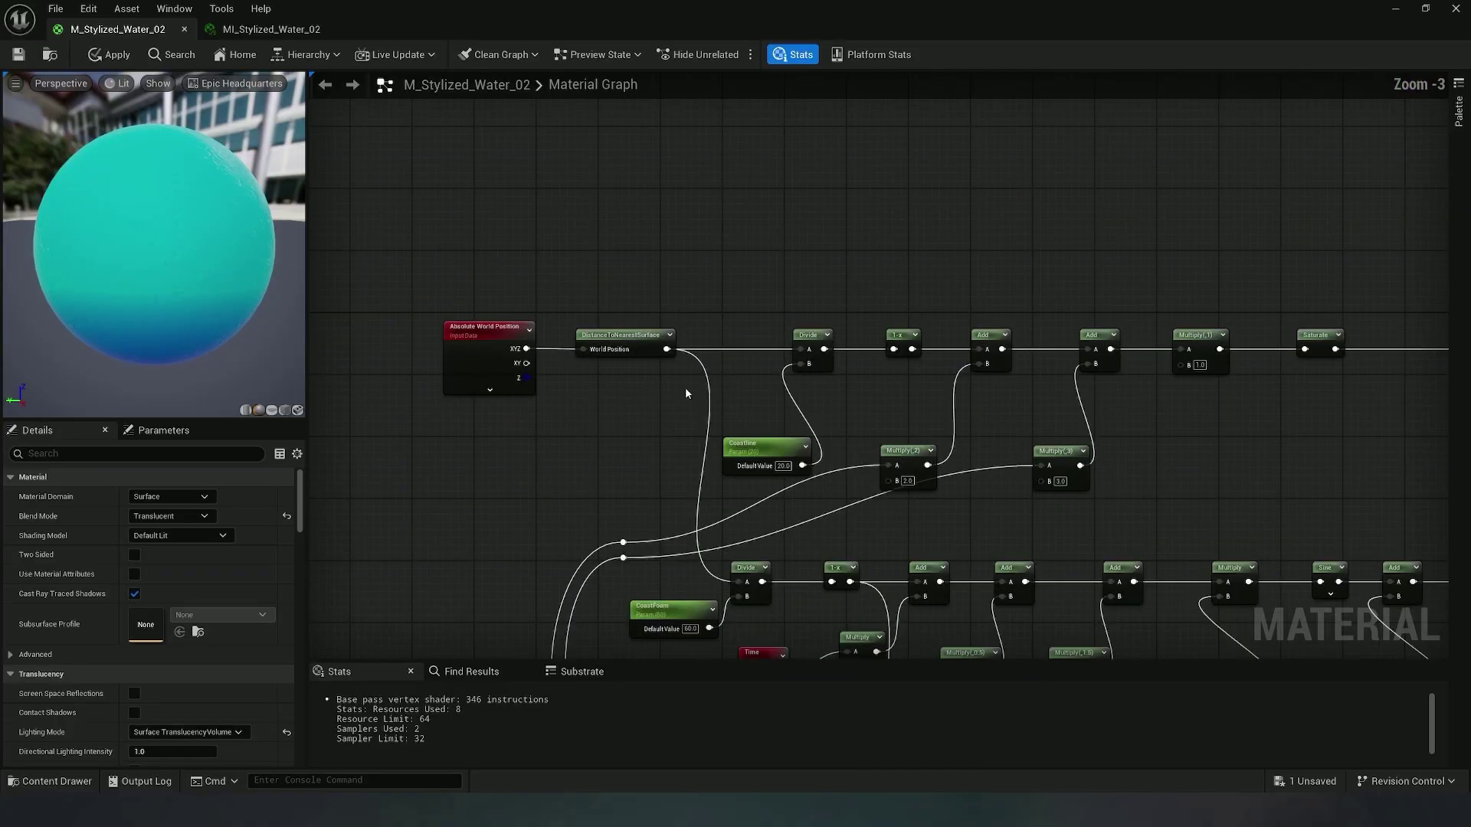
right_click_drag(683, 388, 539, 264)
scroll(530, 214, "down", 1)
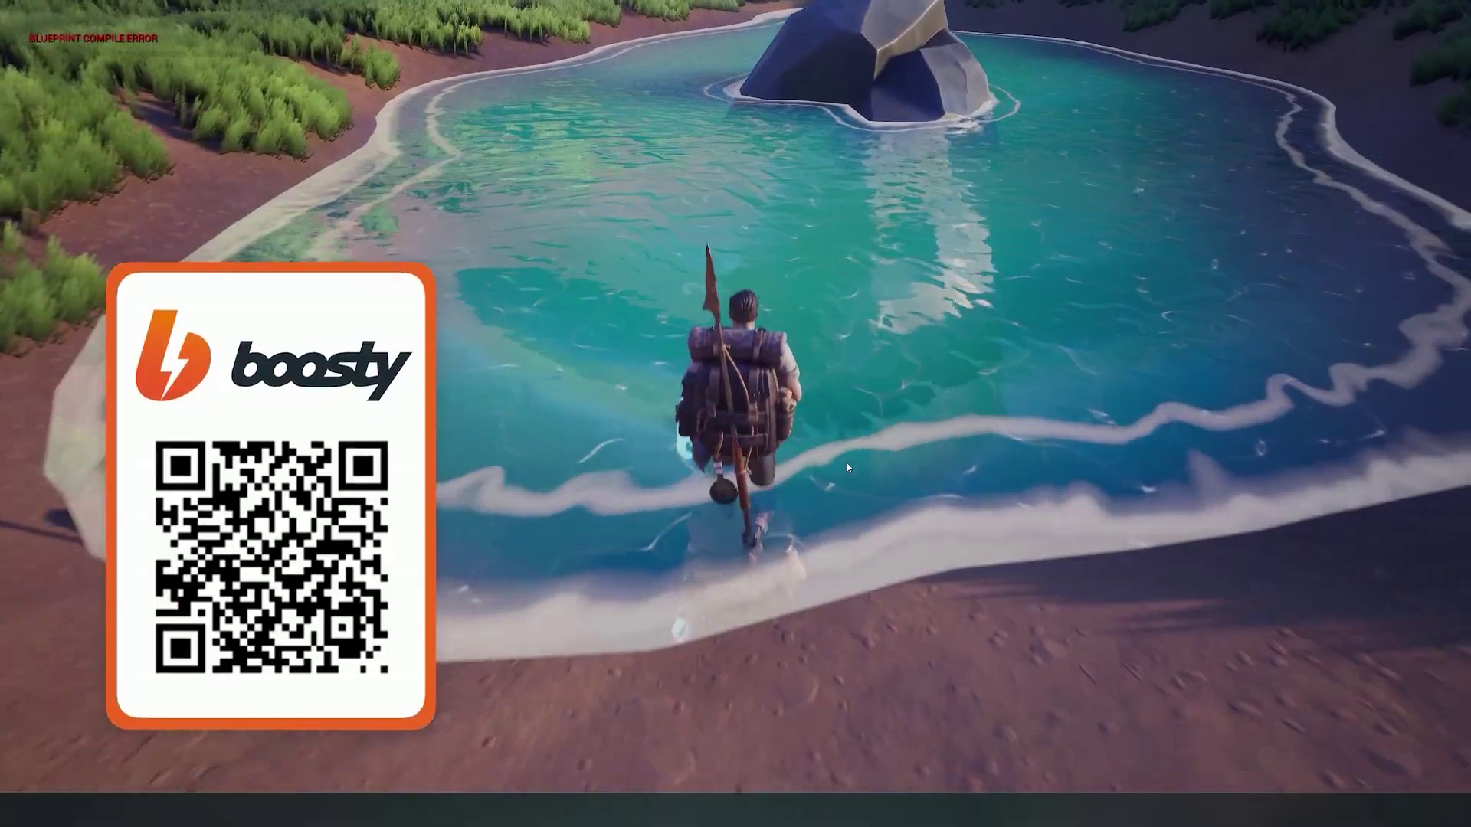
key("w")
key("a")
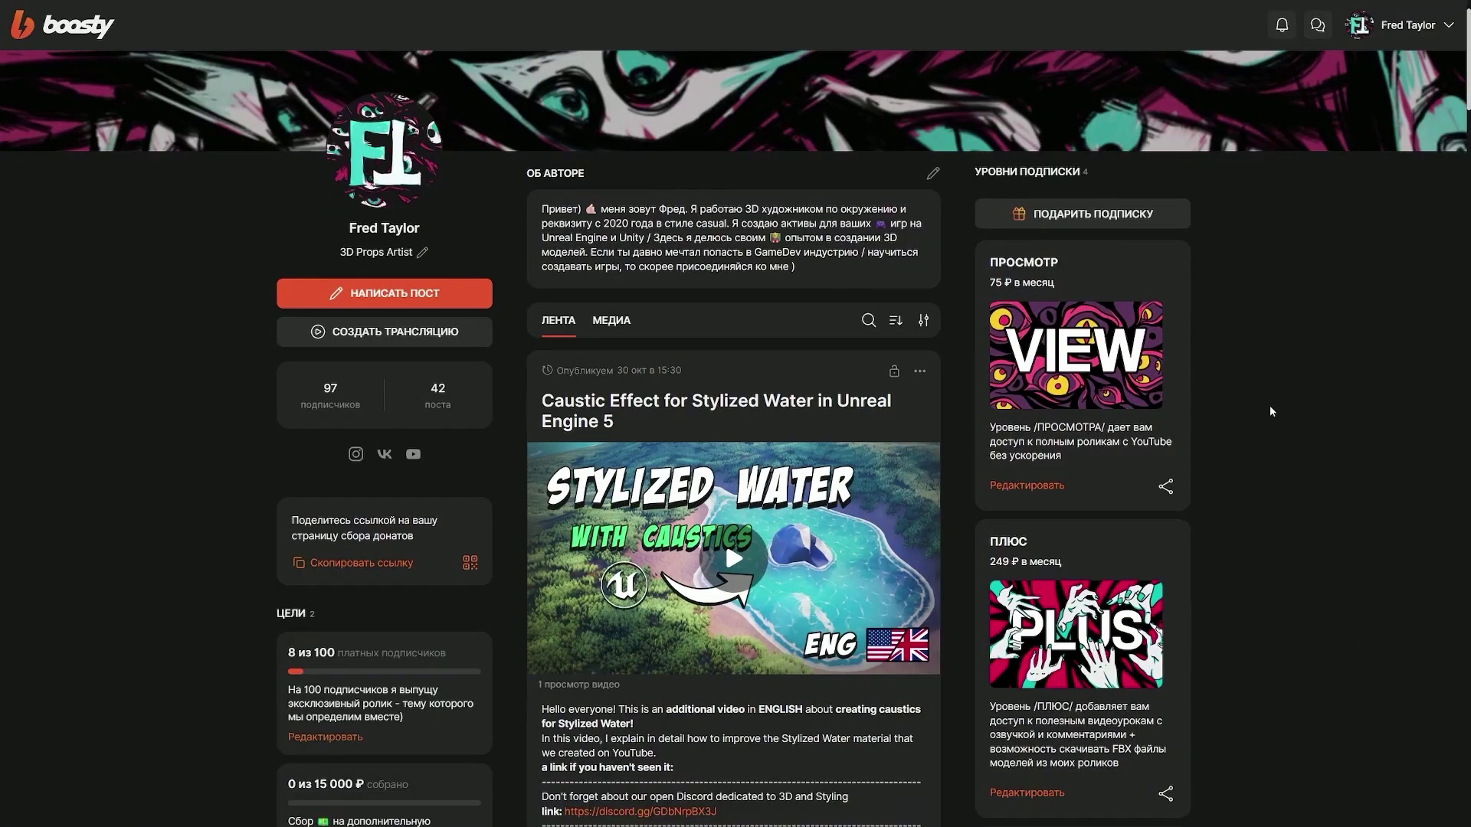
scroll(1271, 411, "down", 3)
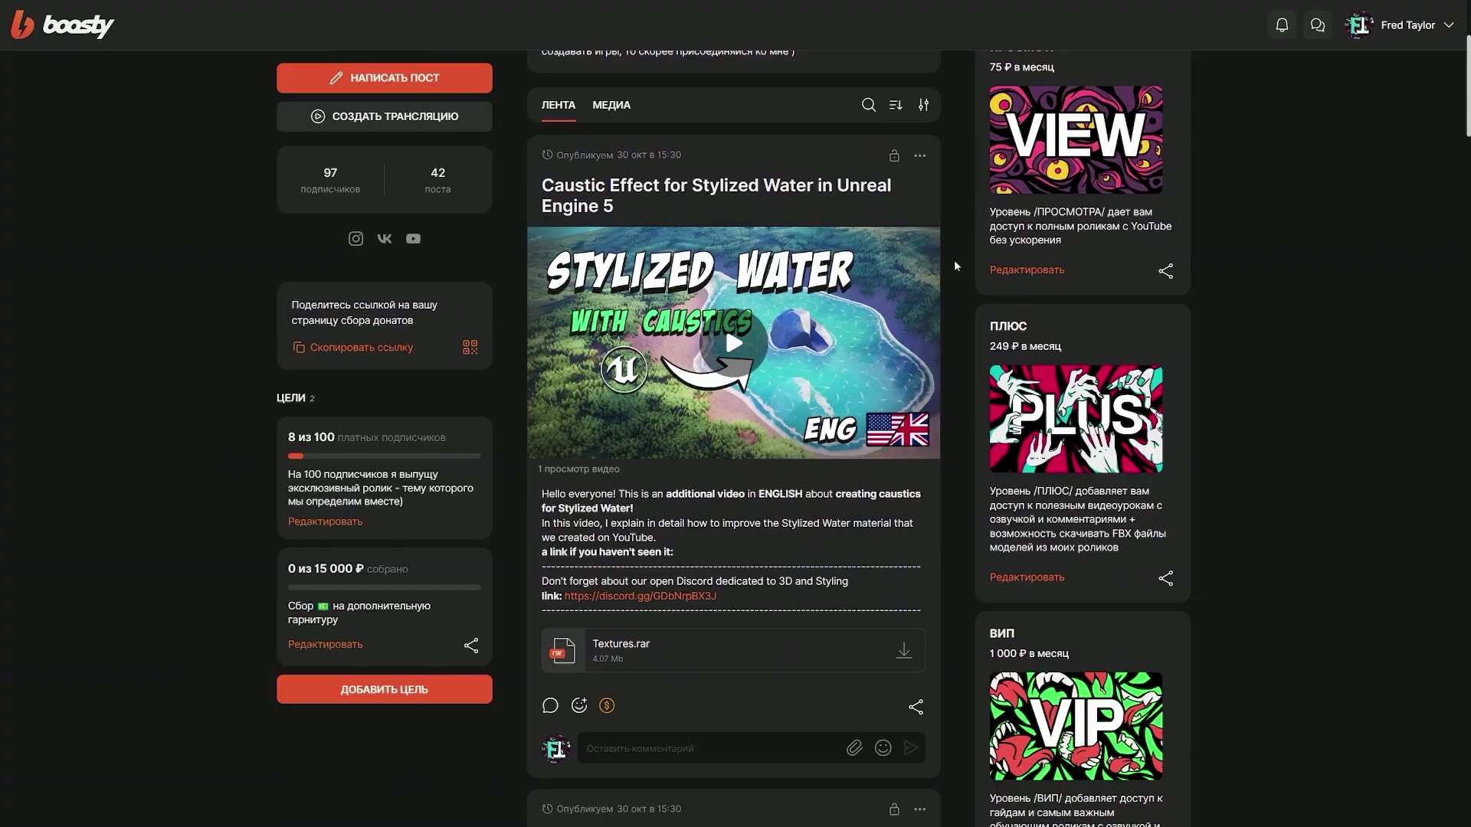
On the Boosty page, play the Caustic Effect for Stylized Water video, skip through it and look over the post
left_click(740, 346)
left_click(555, 427)
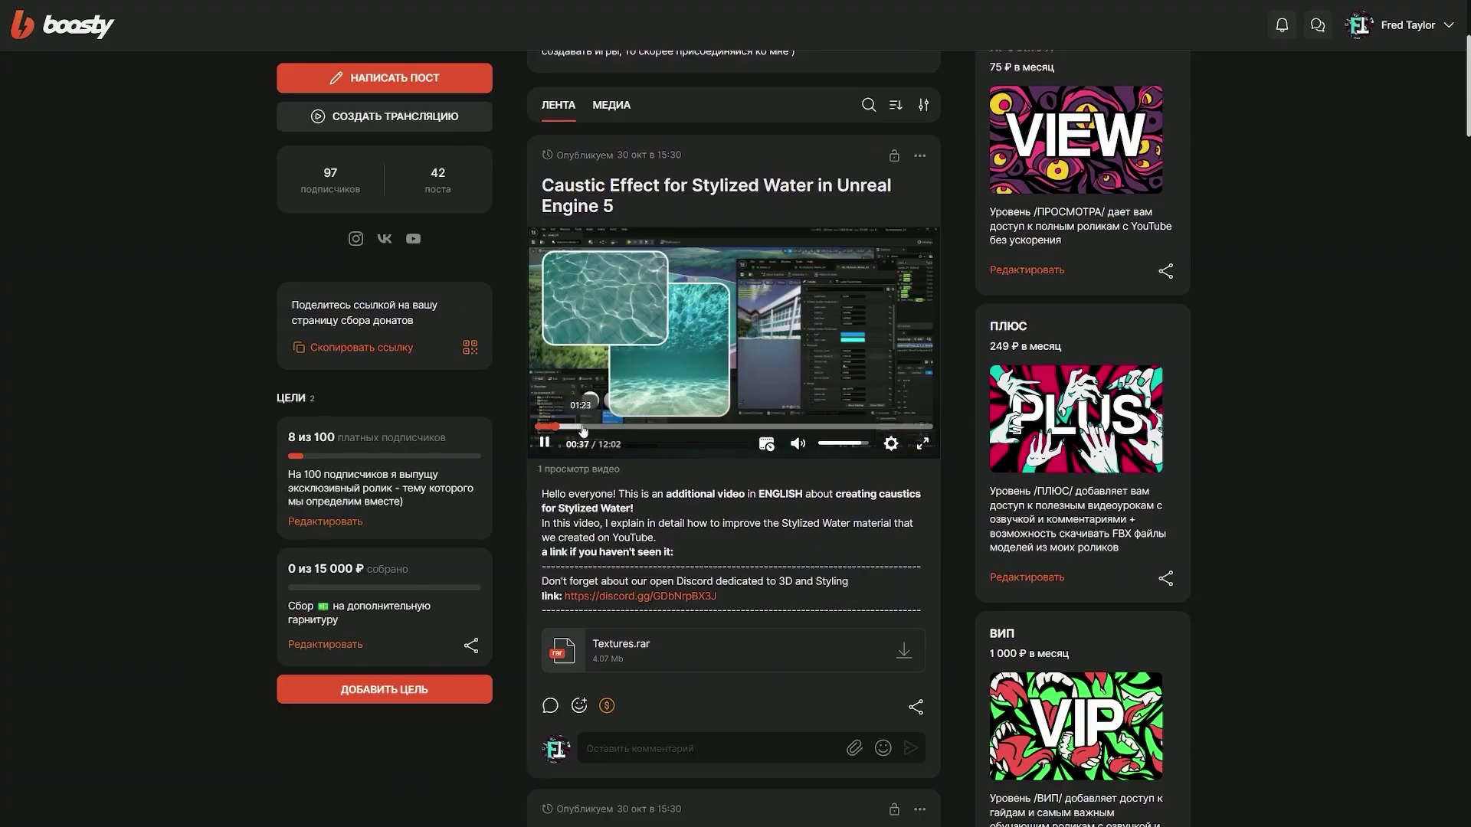
left_click(587, 430)
left_click(643, 433)
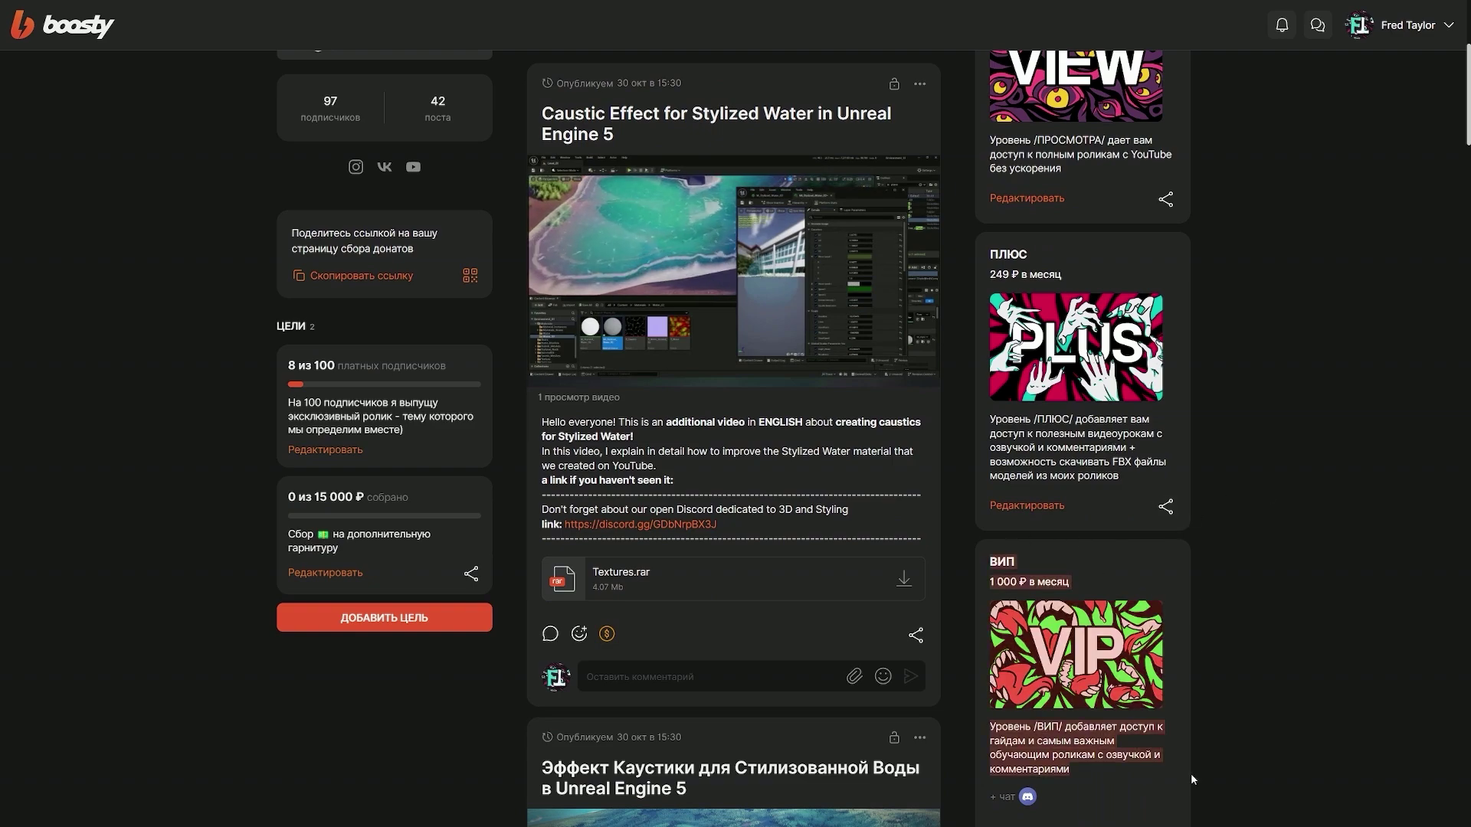
scroll(1327, 466, "up", 2)
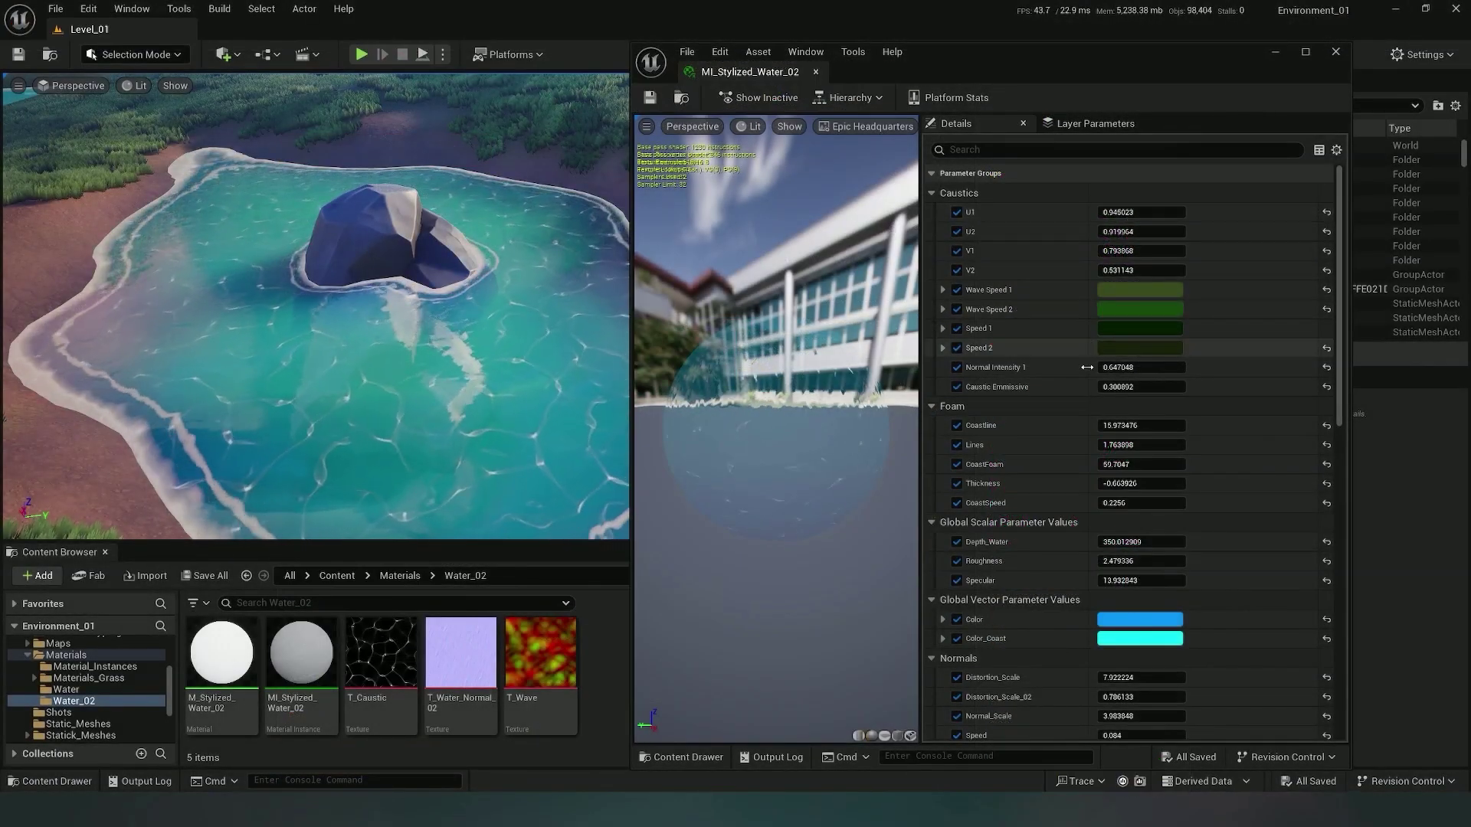
In Unreal Editor, set Normal Intensity 1 to about 2.61 in MI_Stylized_Water_02's Caustics group, adjust Wave Speed 1's green channel and expand Wave Speed 2
left_click_drag(1124, 368, 1131, 368)
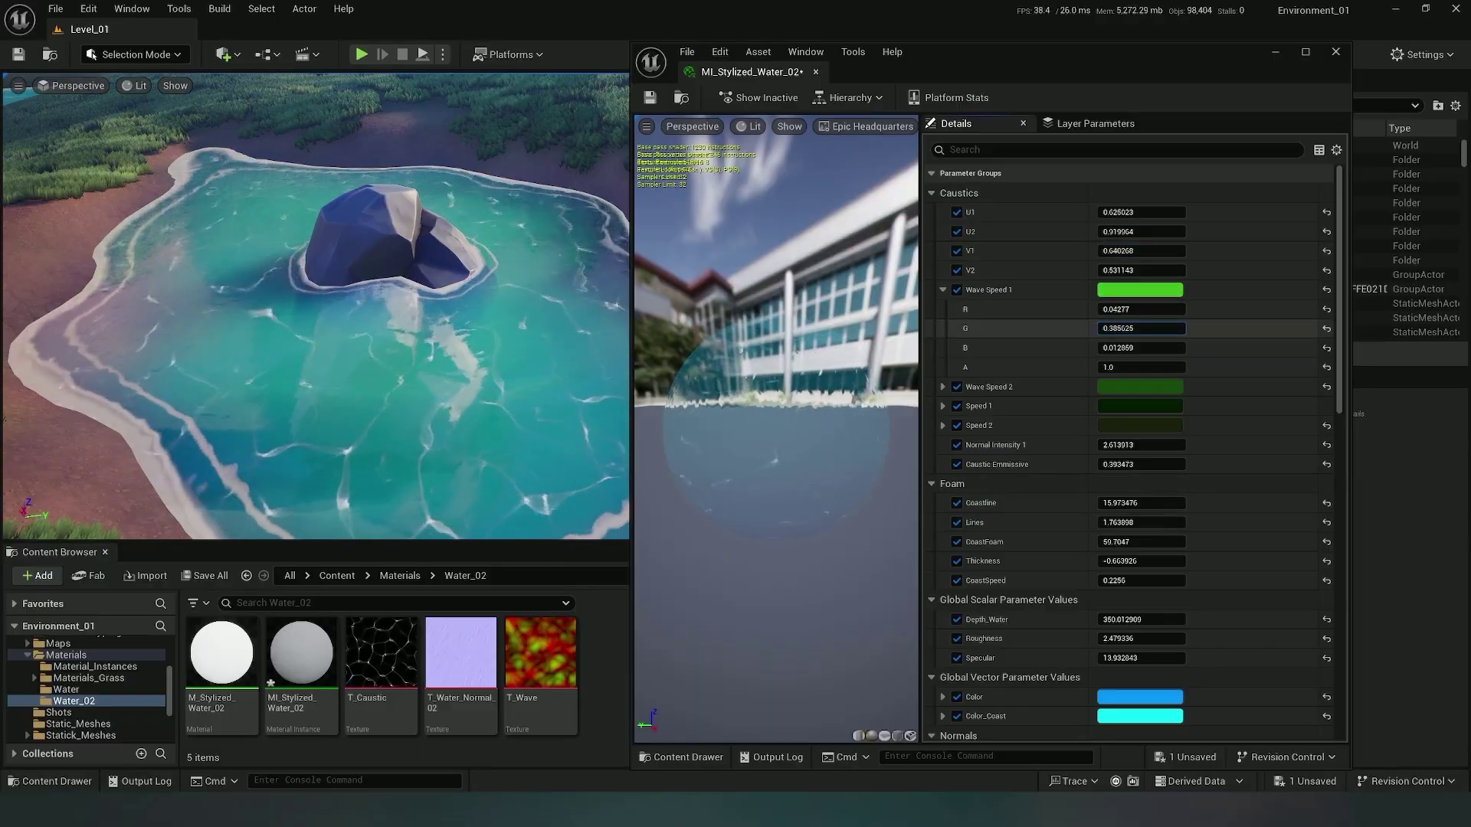
left_click_drag(1141, 328, 1126, 328)
left_click(942, 387)
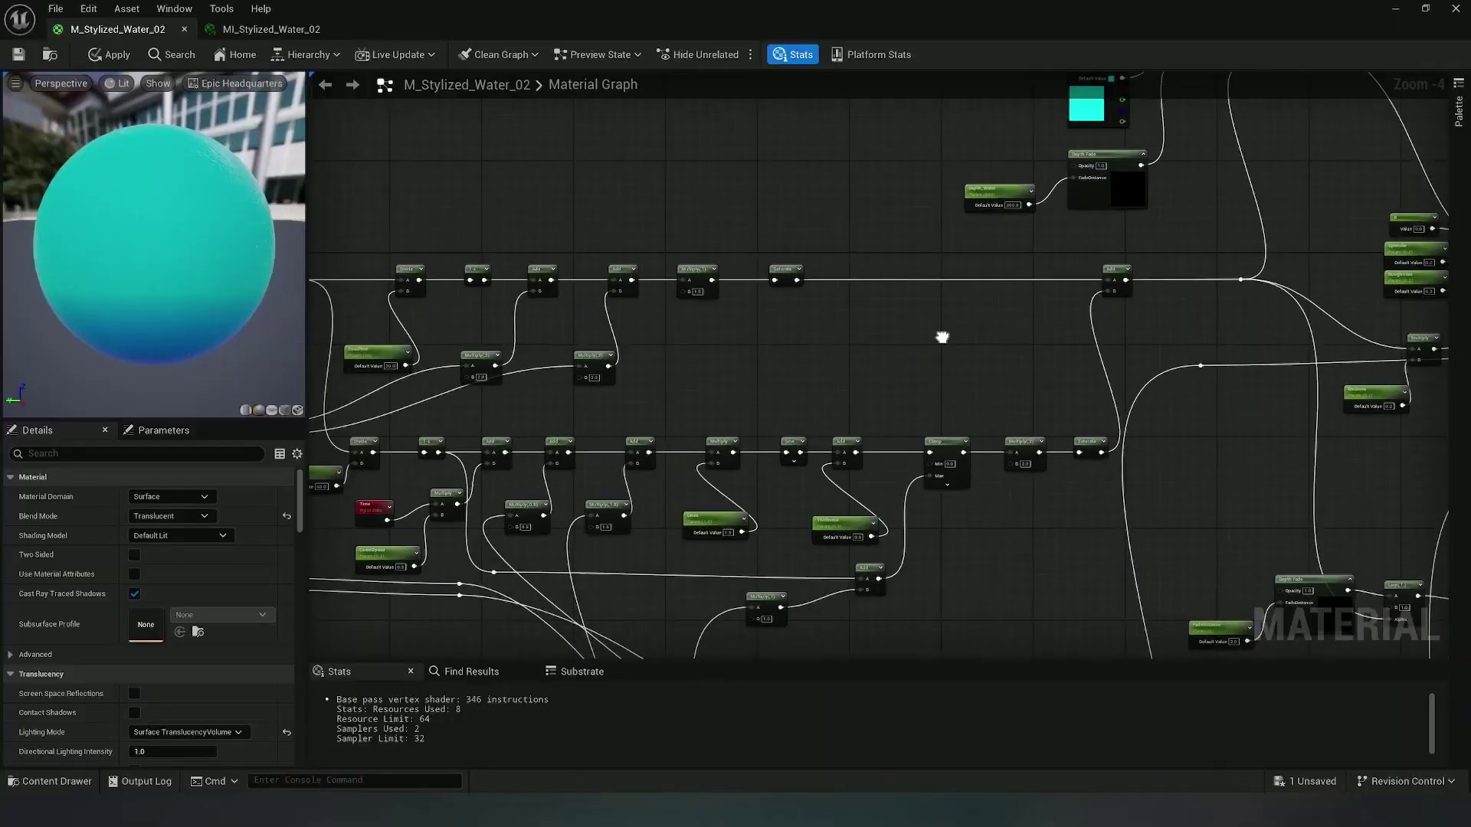
Review the whole M_Stylized_Water_02 graph and compare it with the ungrouped parameter list in MI_Stylized_Water_02
right_click_drag(946, 331, 758, 282)
scroll(696, 279, "down", 2)
scroll(695, 279, "down", 1)
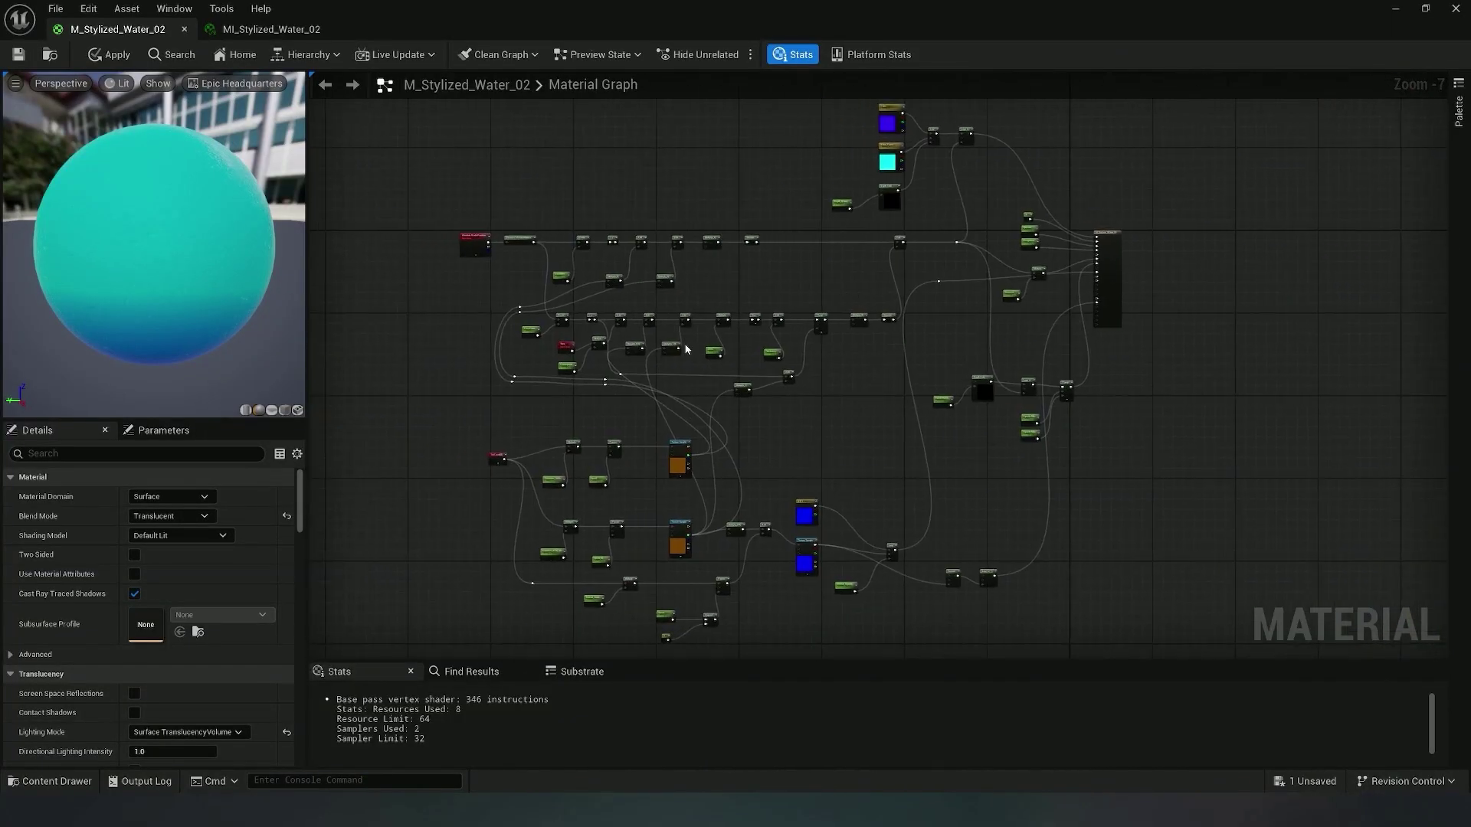
right_click_drag(686, 349, 734, 381)
left_click(271, 30)
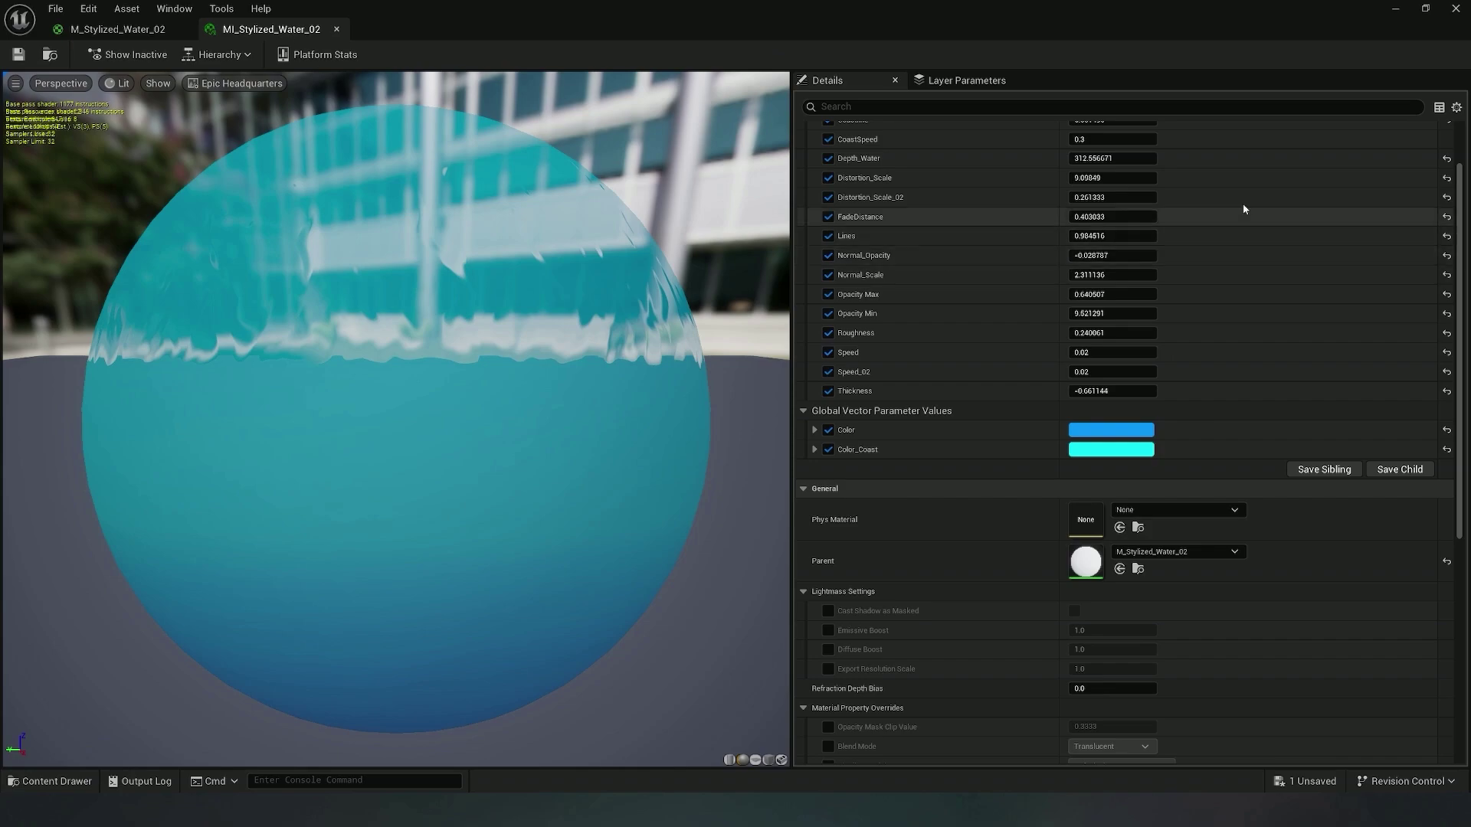
scroll(999, 343, "up", 2)
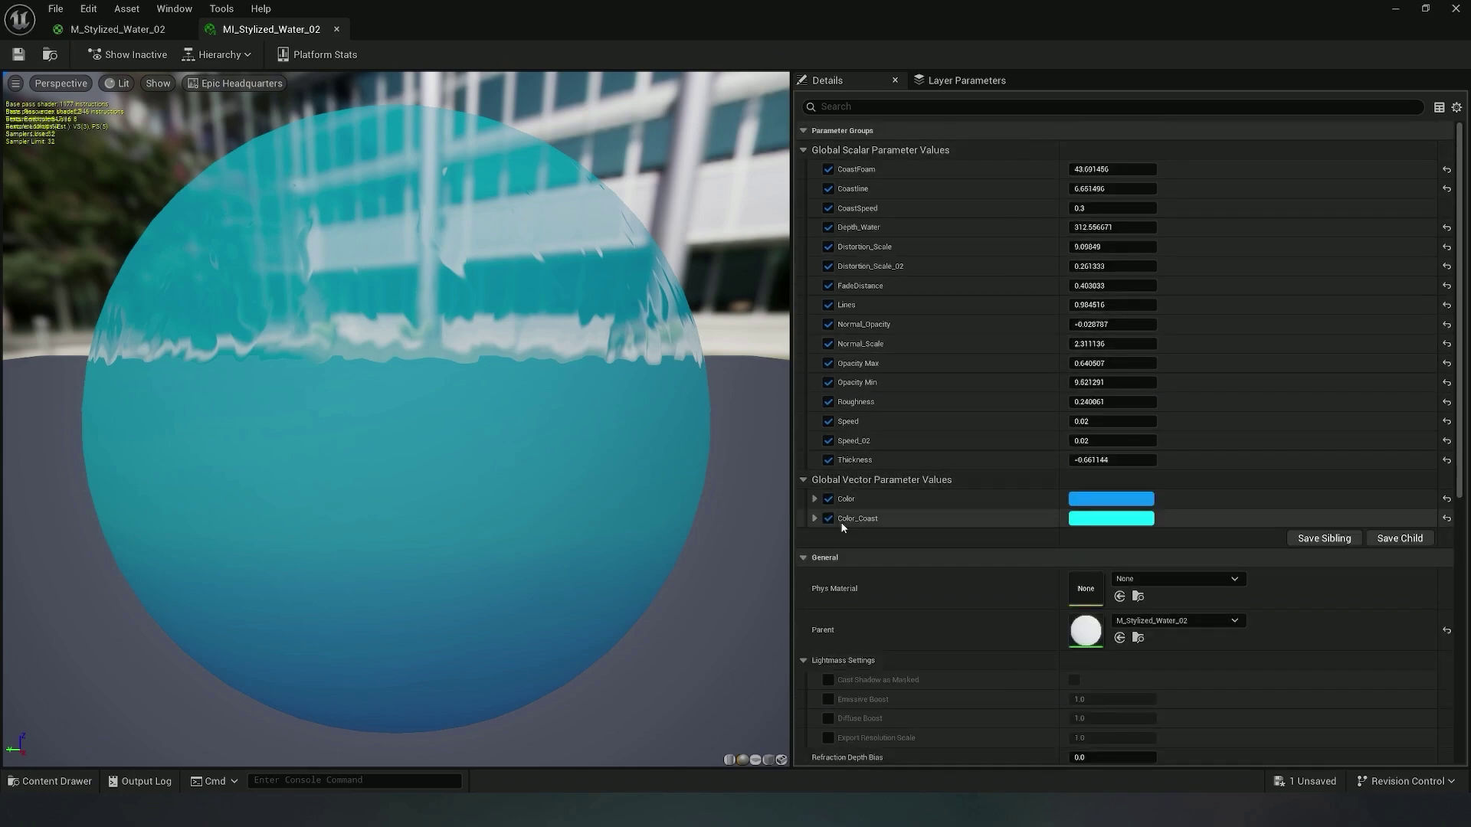
left_click(100, 29)
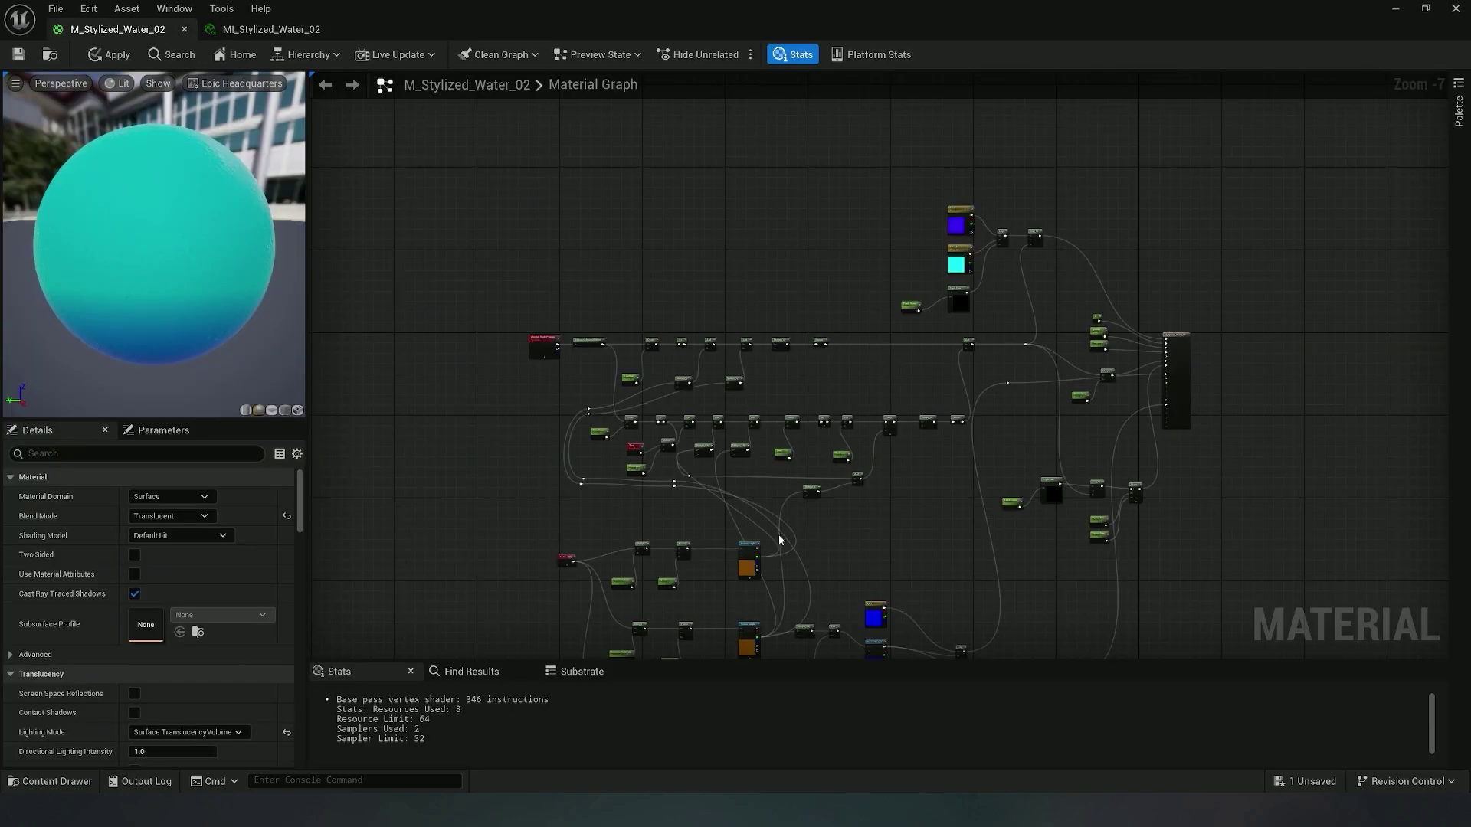
Assign the Coastline parameter to a parameter group named Foam and open its sort priority for editing
scroll(513, 256, "up", 3)
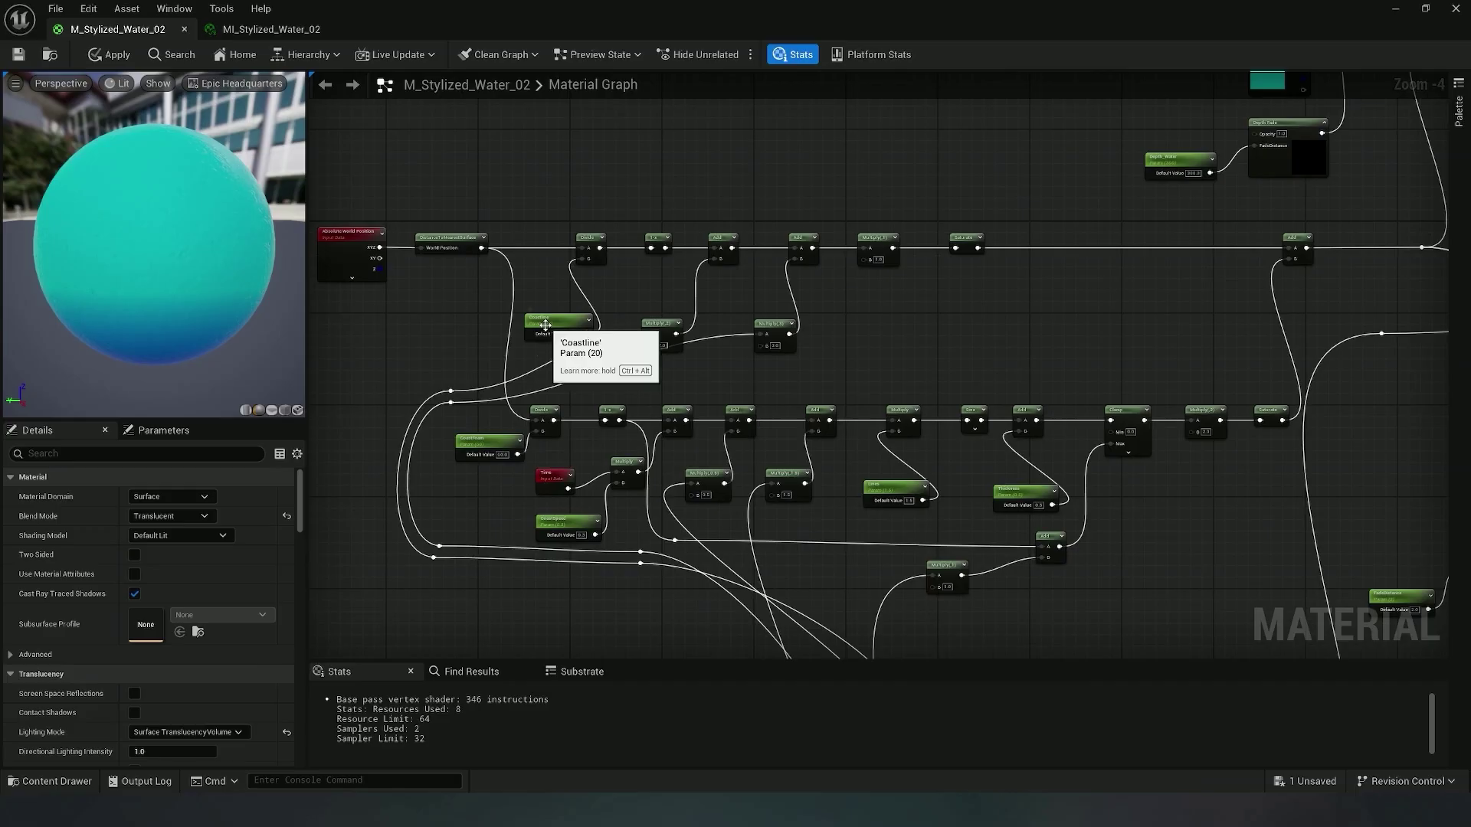
left_click(546, 330)
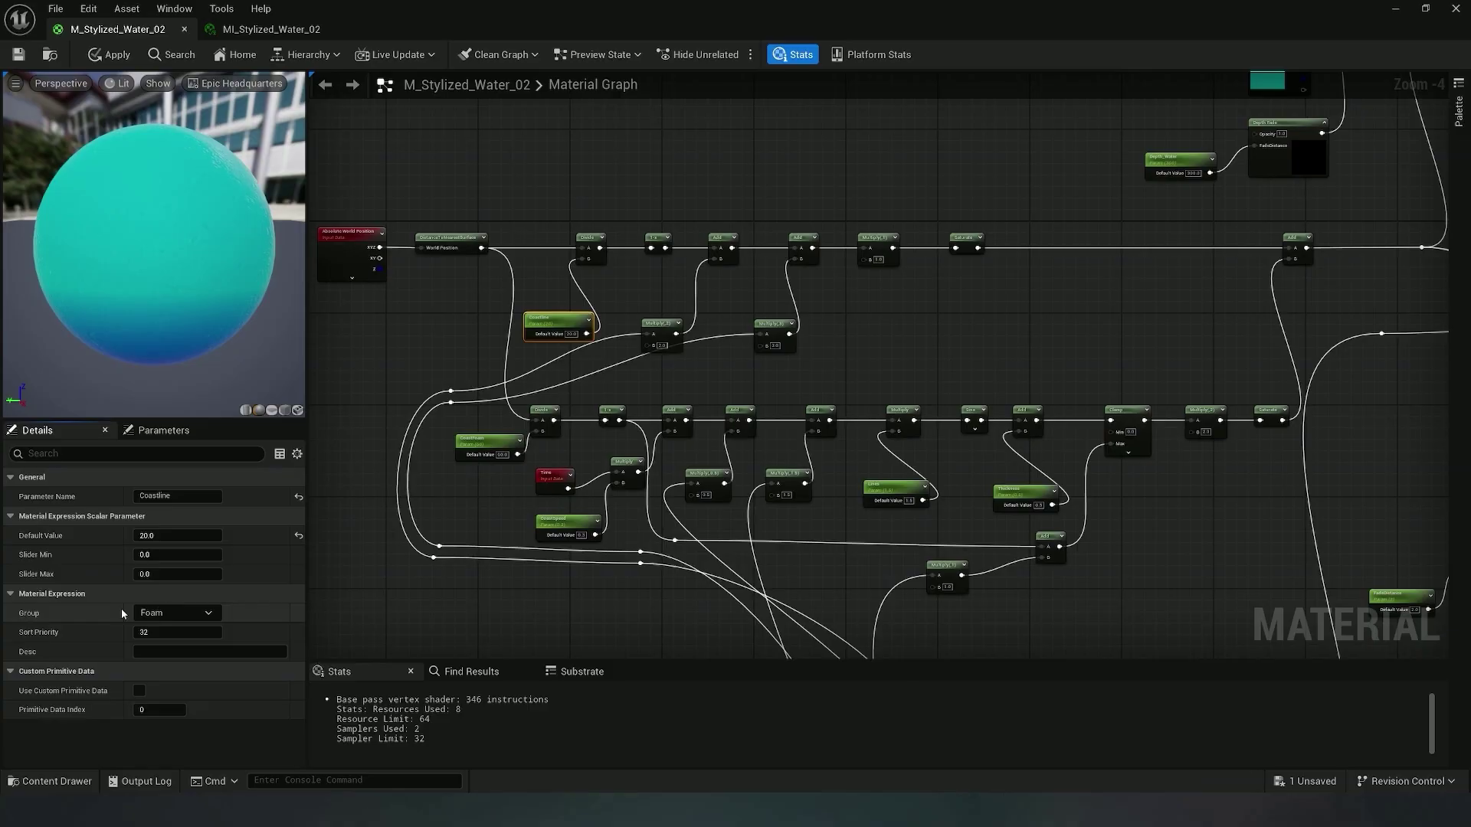
left_click(170, 633)
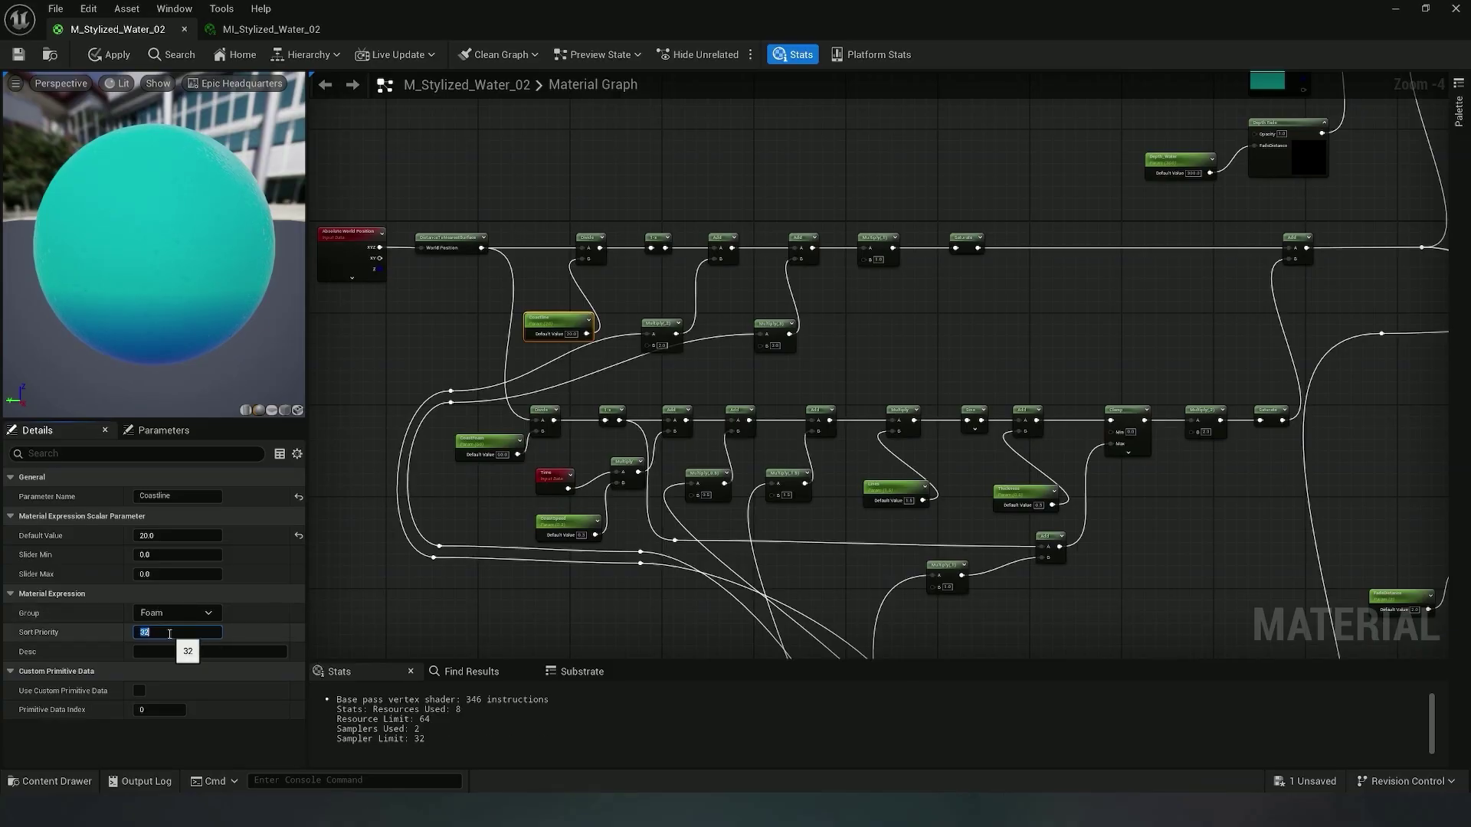
Assign the CoastFoam parameter to the Foam group with sort priority 2
left_click(481, 439)
left_click(192, 612)
left_click(181, 628)
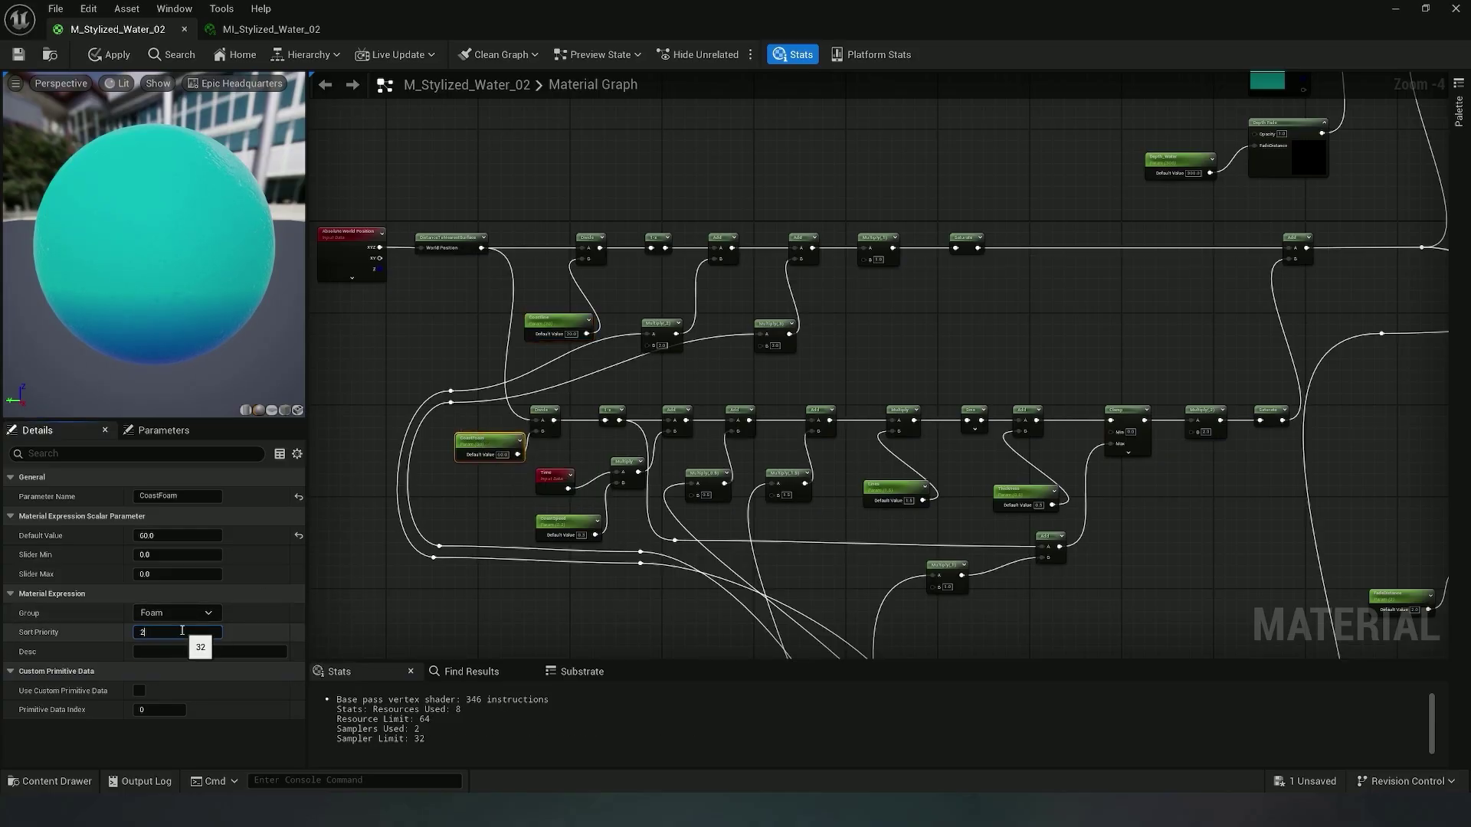
key("Return")
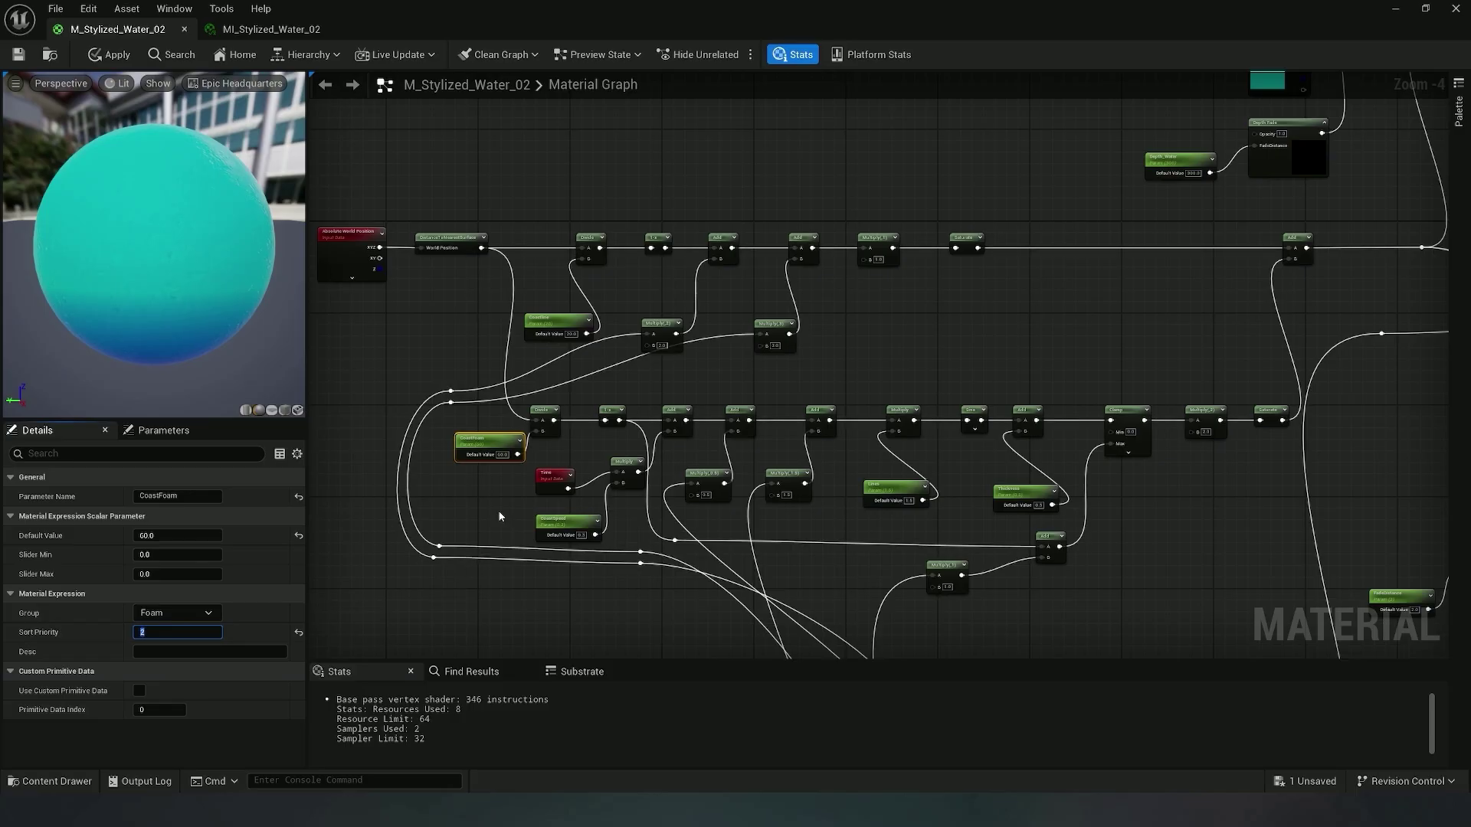
Edit the Lines parameter's sort priority and change CoastFoam's sort priority to 3
right_click_drag(499, 515, 478, 517)
right_click_drag(580, 506, 563, 515)
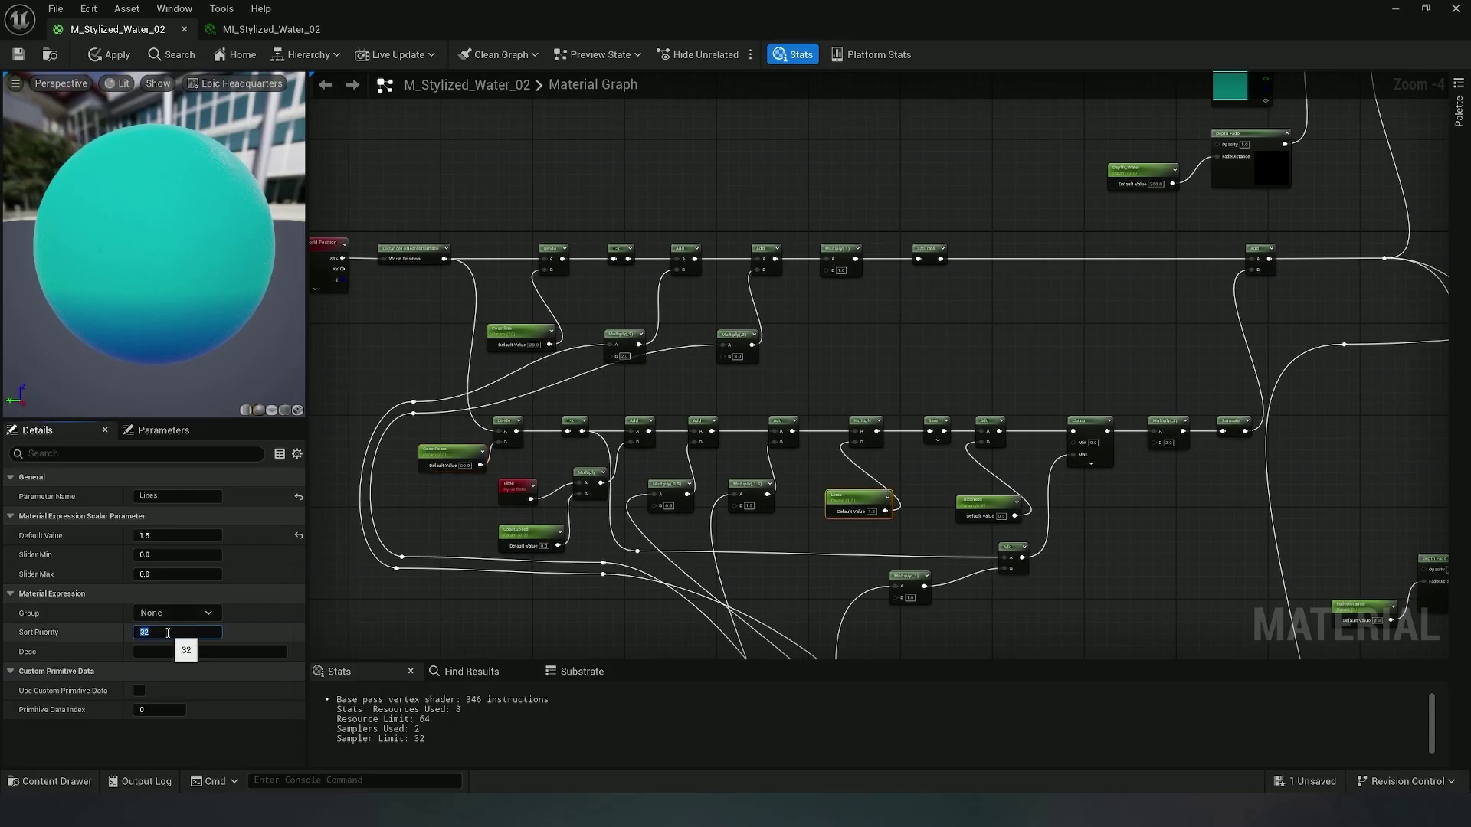
key("Return")
type("3")
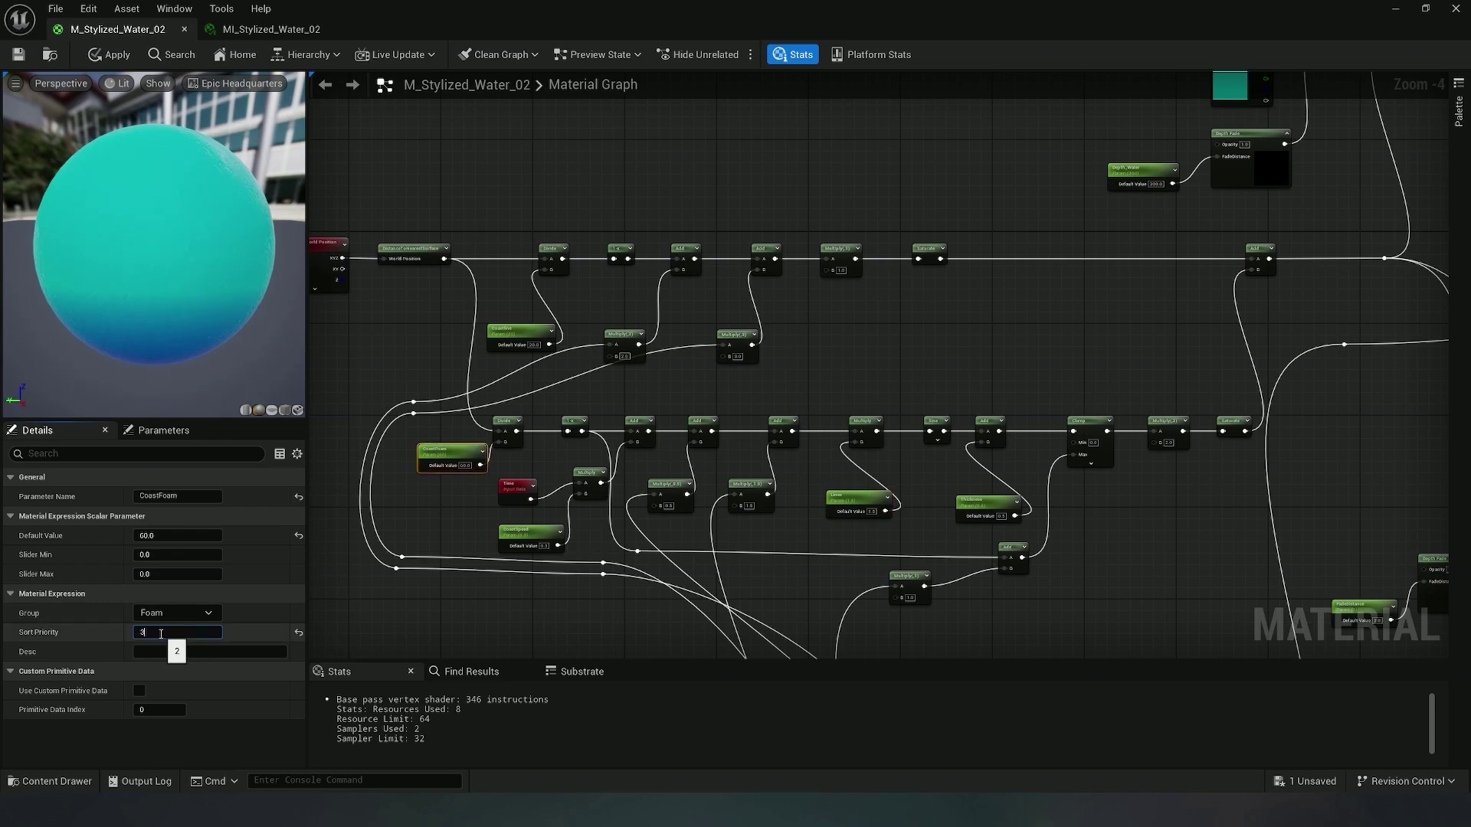
Assign Thickness and CoastSpeed to the Foam group with sort priorities 4 and 5
right_click_drag(629, 538, 597, 543)
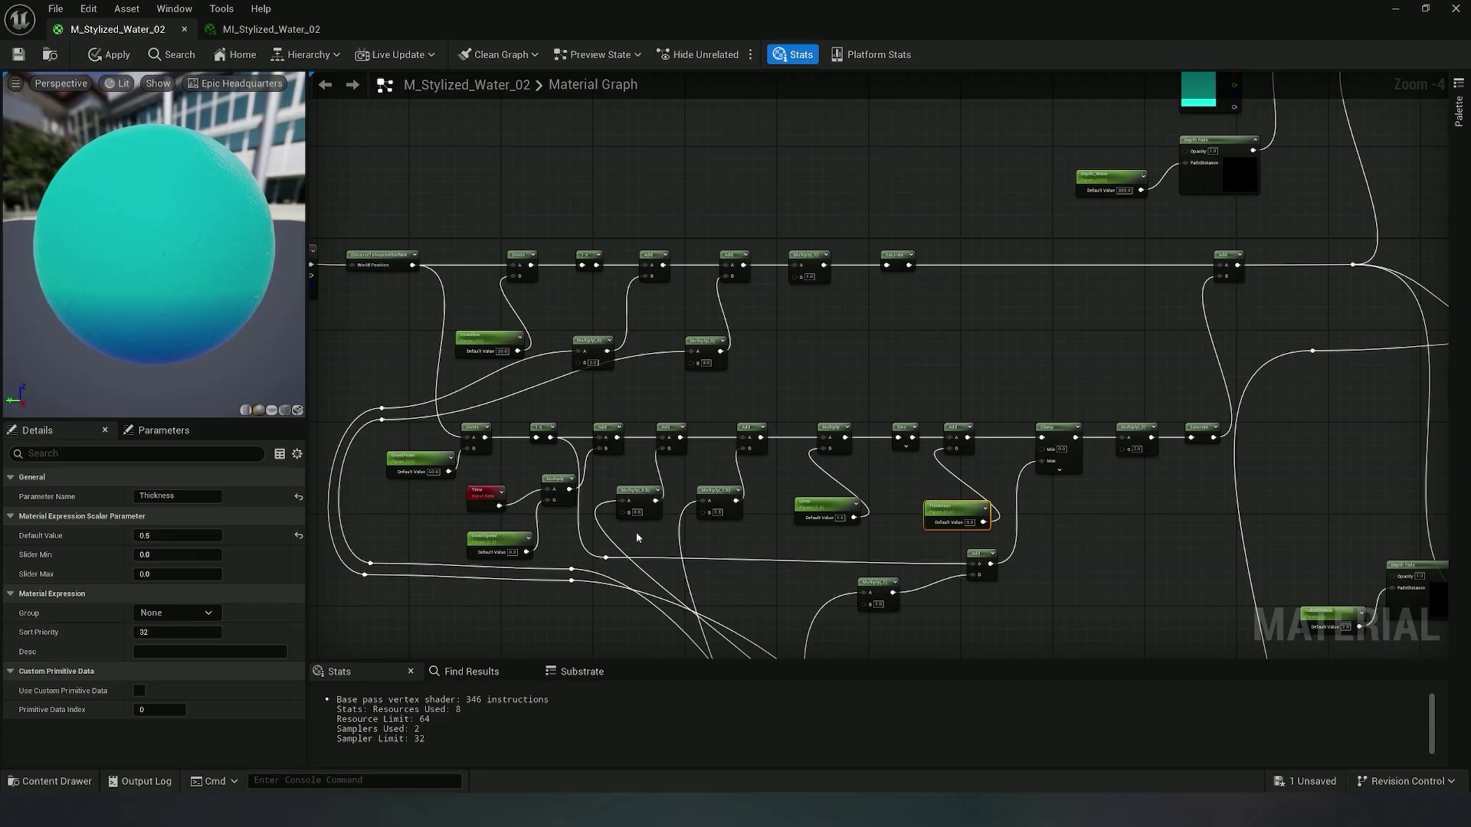
left_click(190, 628)
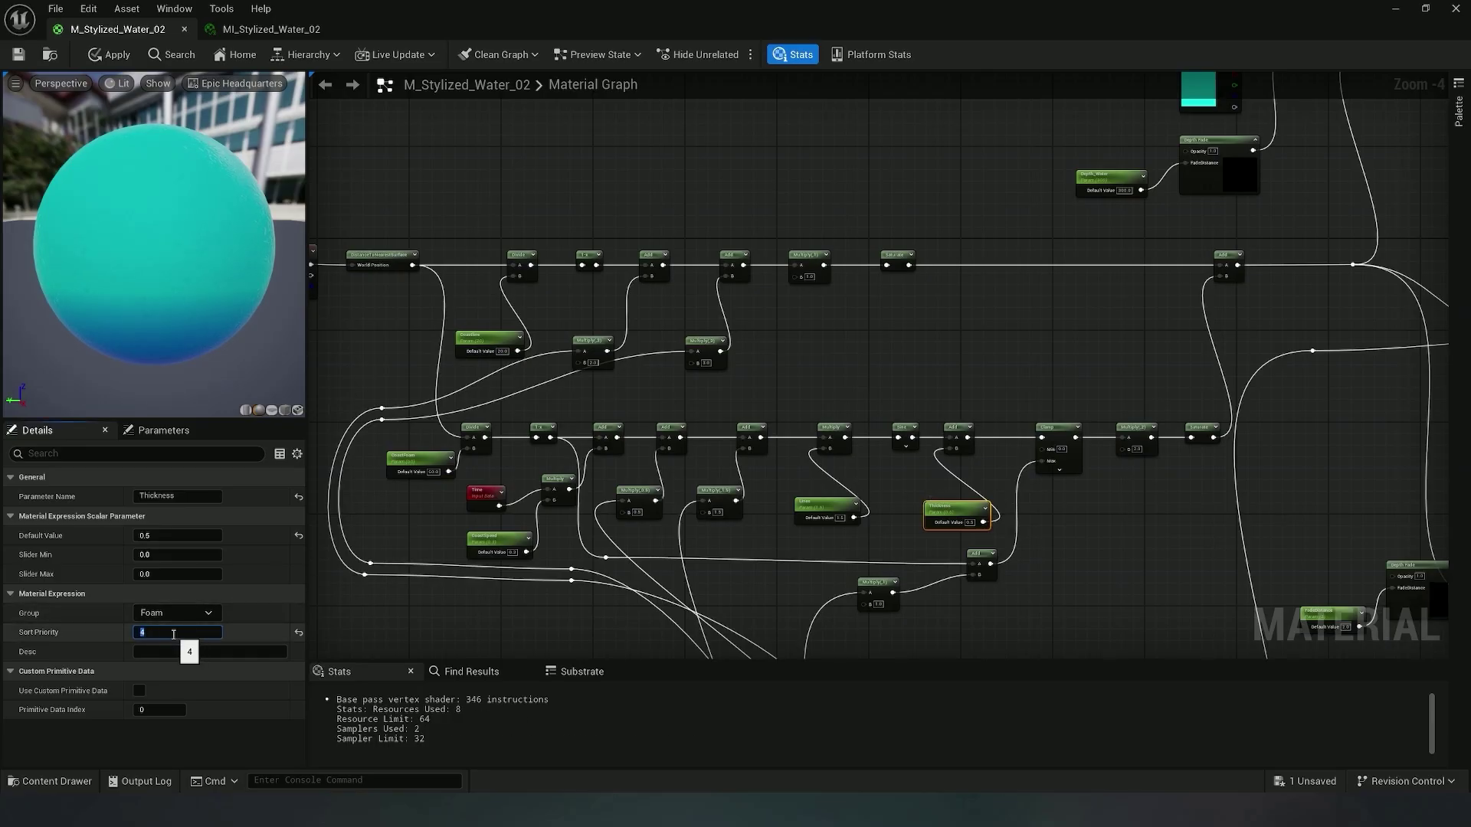
right_click(502, 541)
left_click(497, 544)
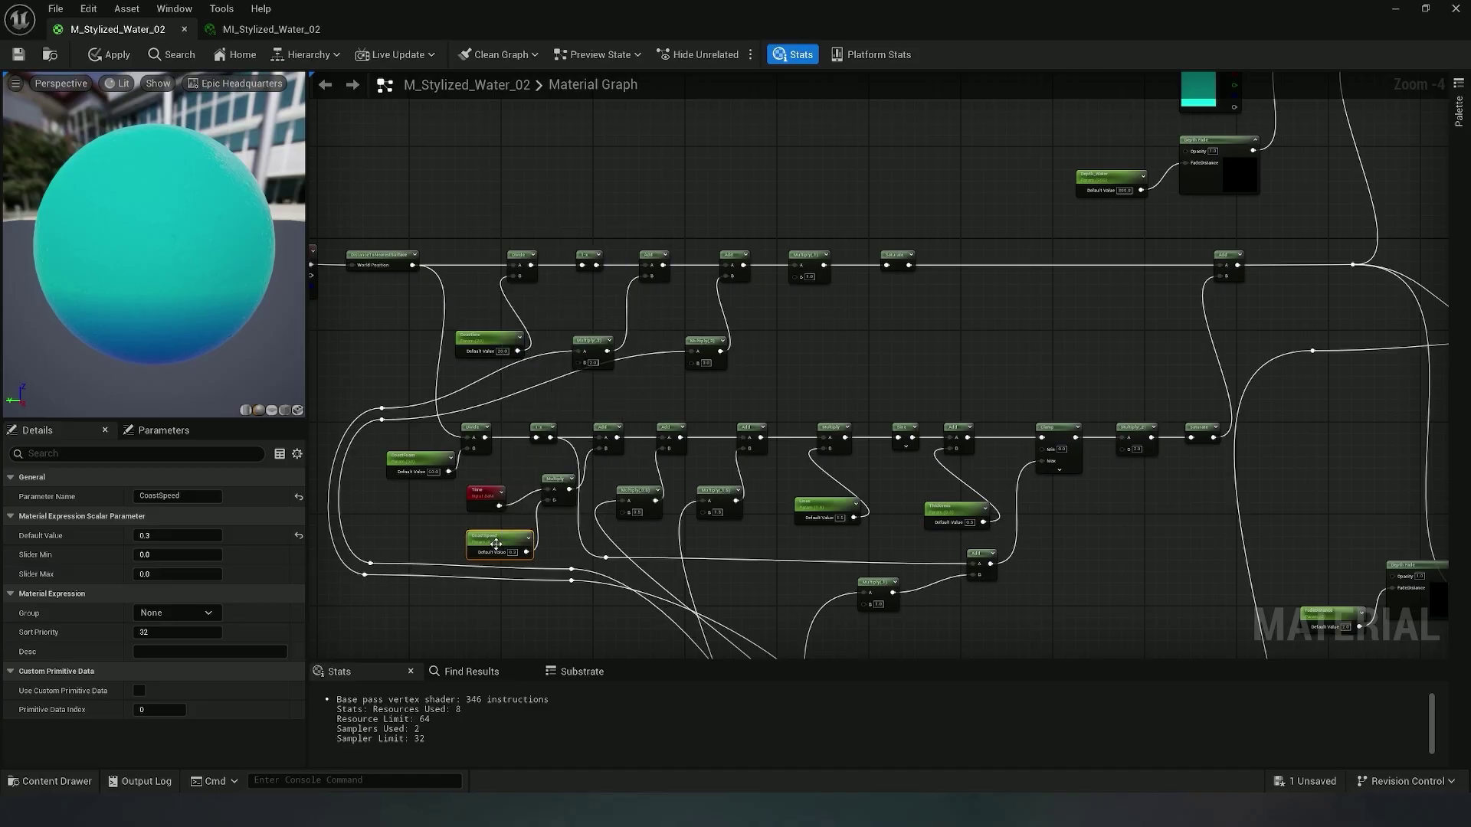
left_click(186, 630)
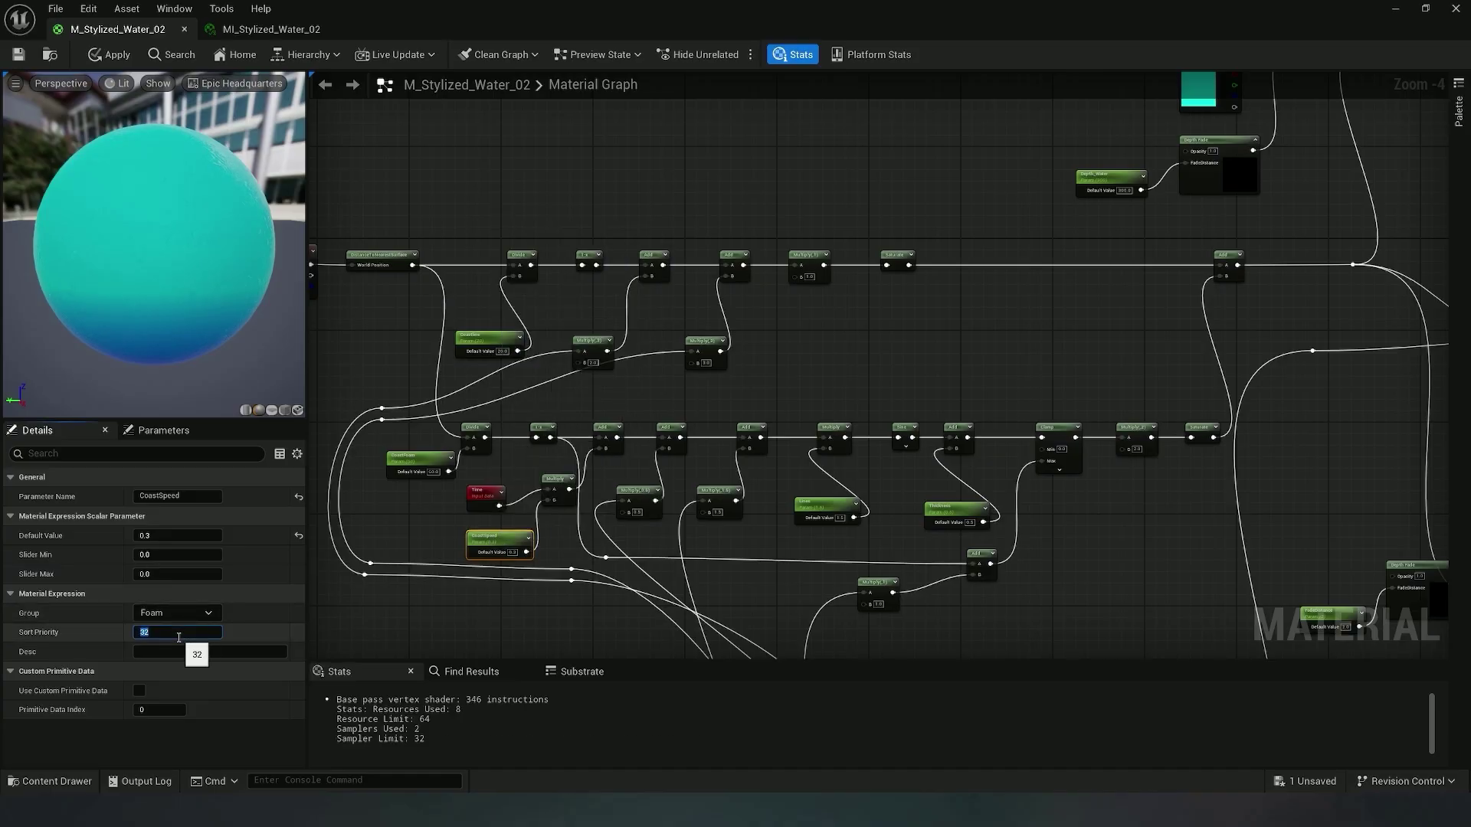
Assign the Distortion_Scale parameter to a parameter group named Normals
right_click_drag(902, 419, 884, 145)
scroll(917, 372, "down", 1)
right_click_drag(832, 303, 861, 297)
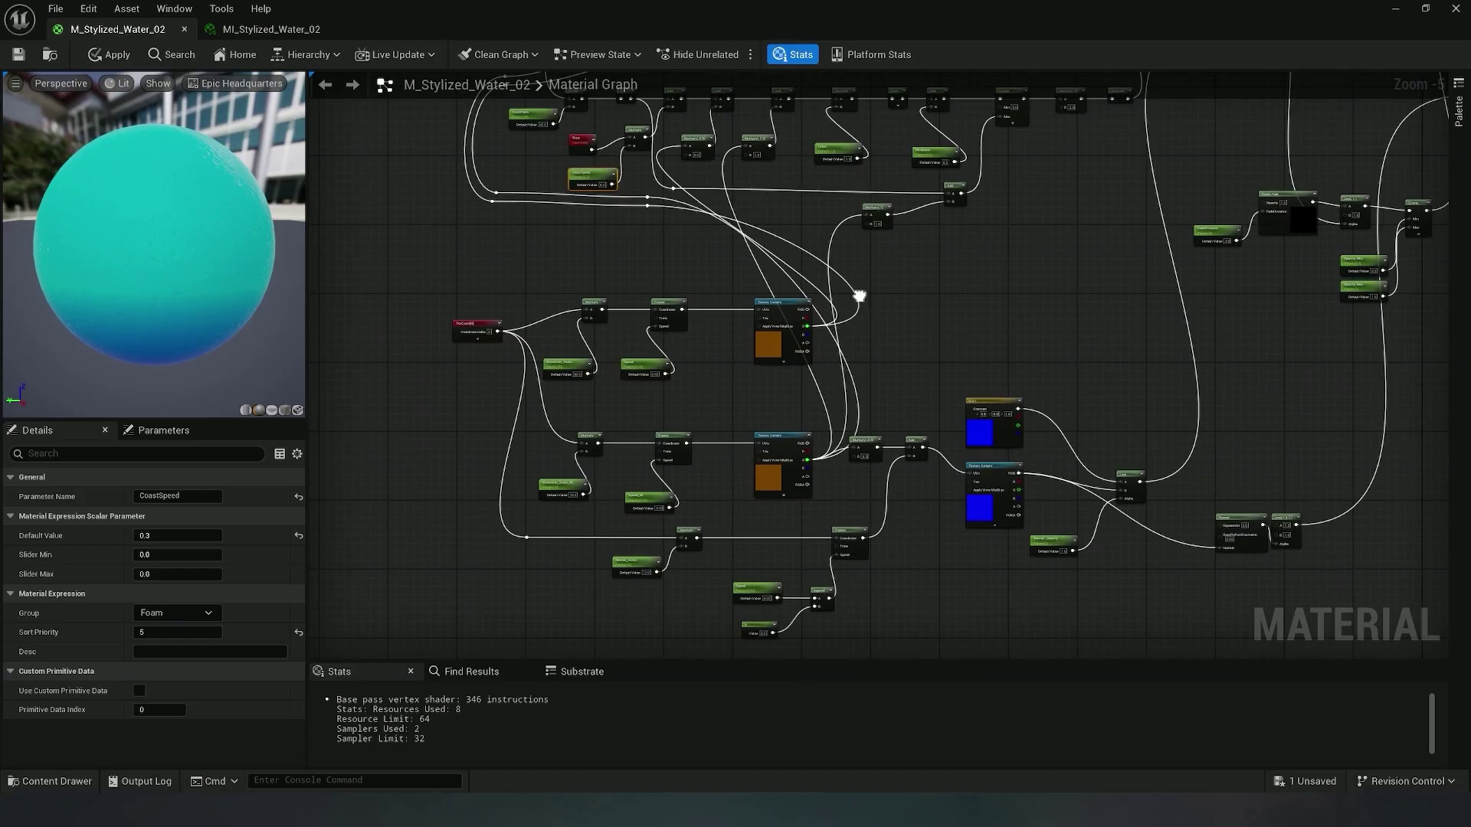
left_click(556, 361)
scroll(673, 398, "up", 2)
right_click_drag(710, 382, 598, 310)
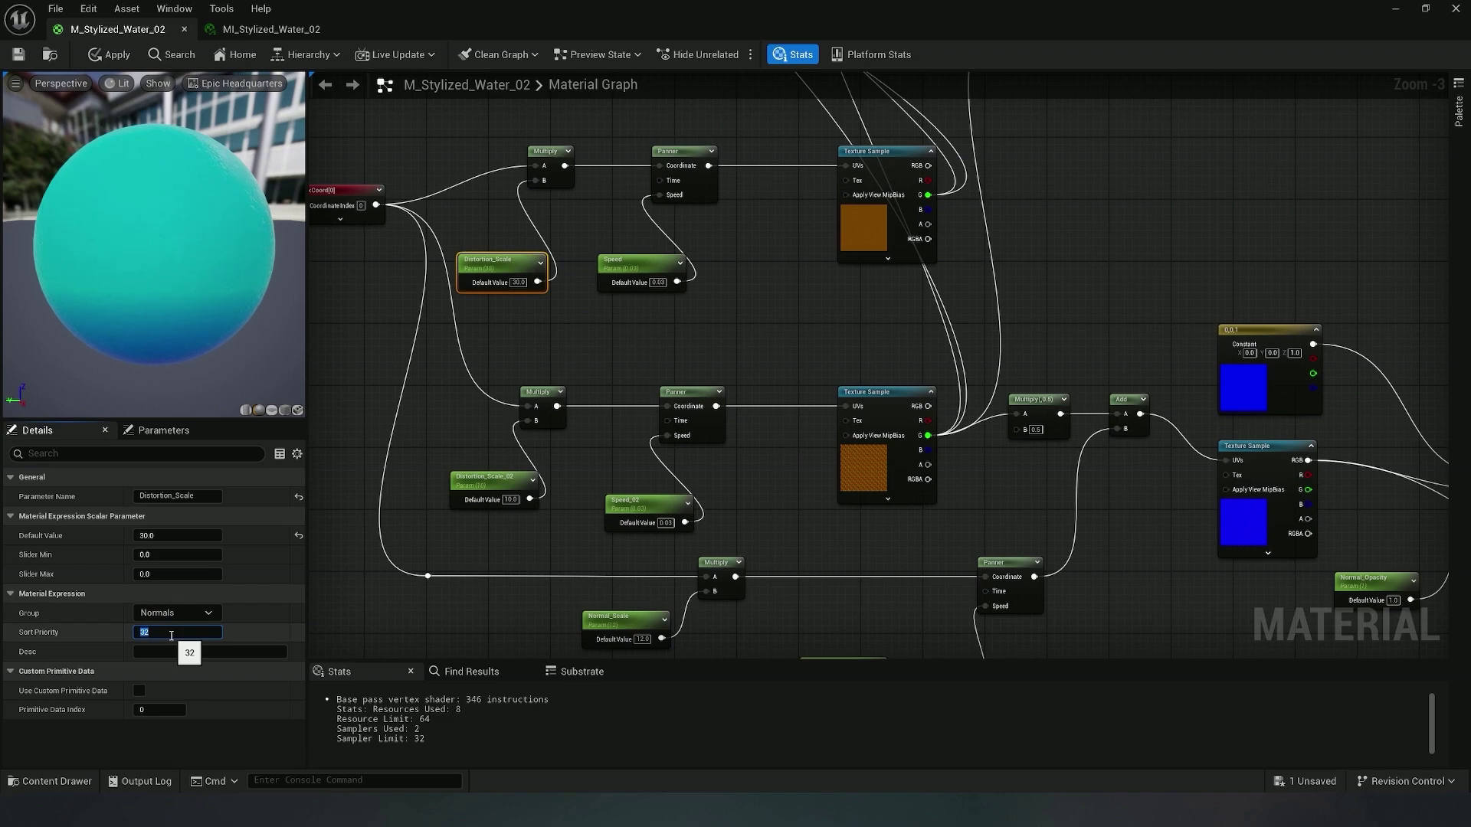
right_click_drag(558, 576, 539, 535)
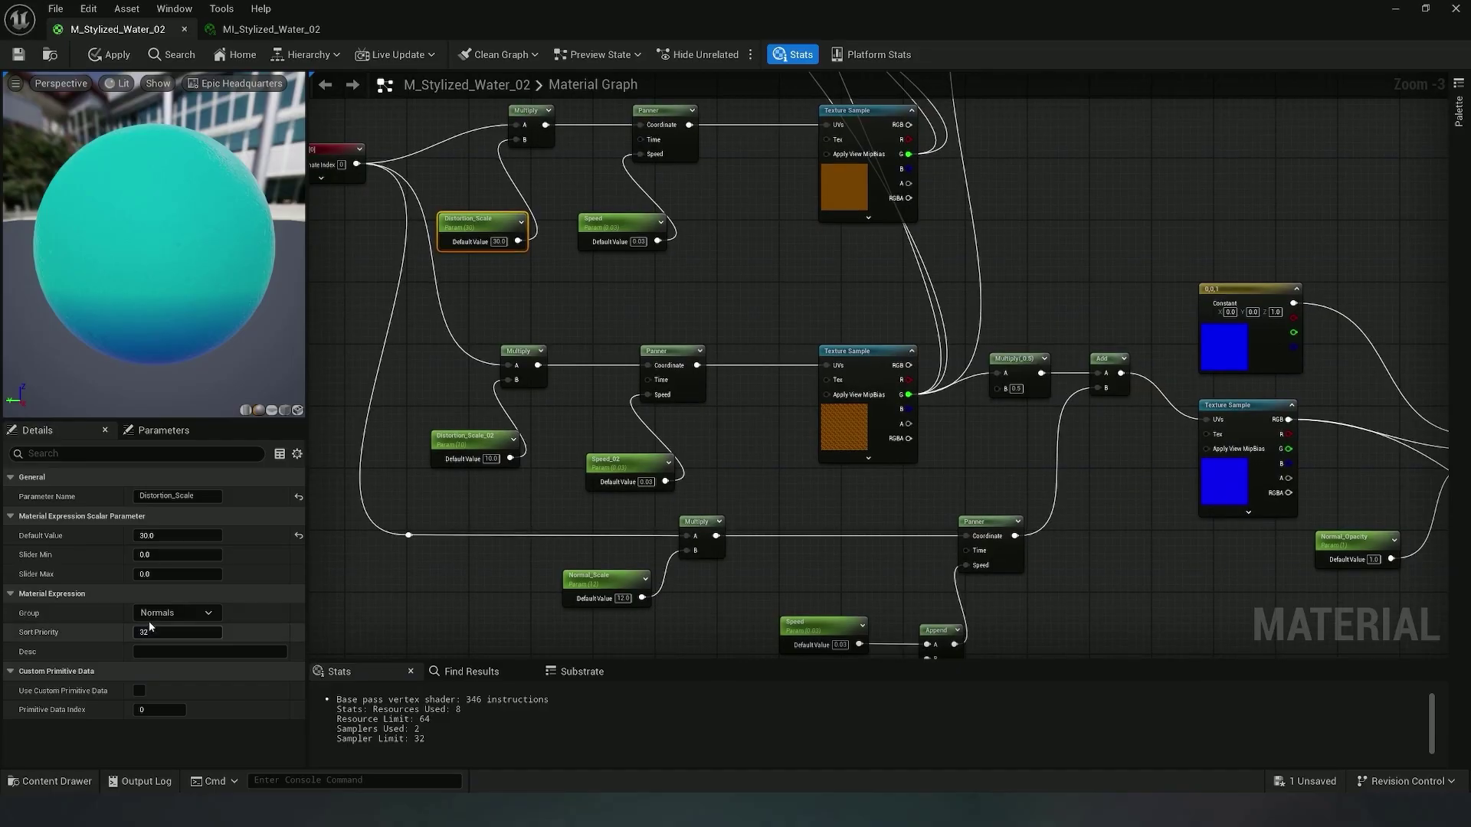
Assign the Distortion_Scale_02 parameter to the Normals group with sort priority 2
left_click(464, 440)
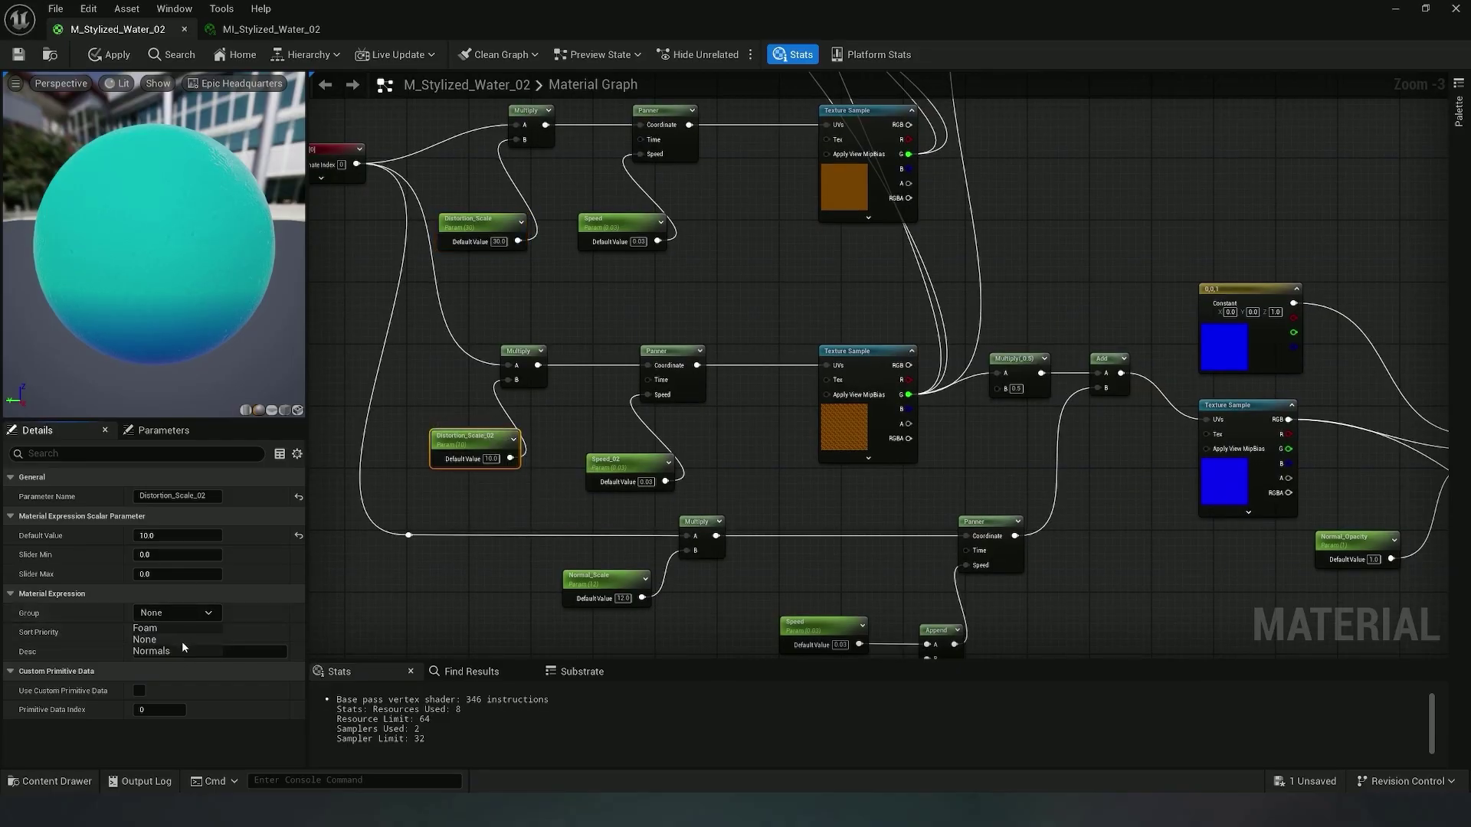
left_click(181, 647)
left_click(183, 634)
type("2")
Assign the Normal_Scale parameter to the Normals group and edit its sort priority
mouse_move(491, 545)
right_mouse_down()
mouse_move(511, 516)
mouse_move(488, 527)
right_mouse_up()
right_click_drag(585, 266, 558, 266)
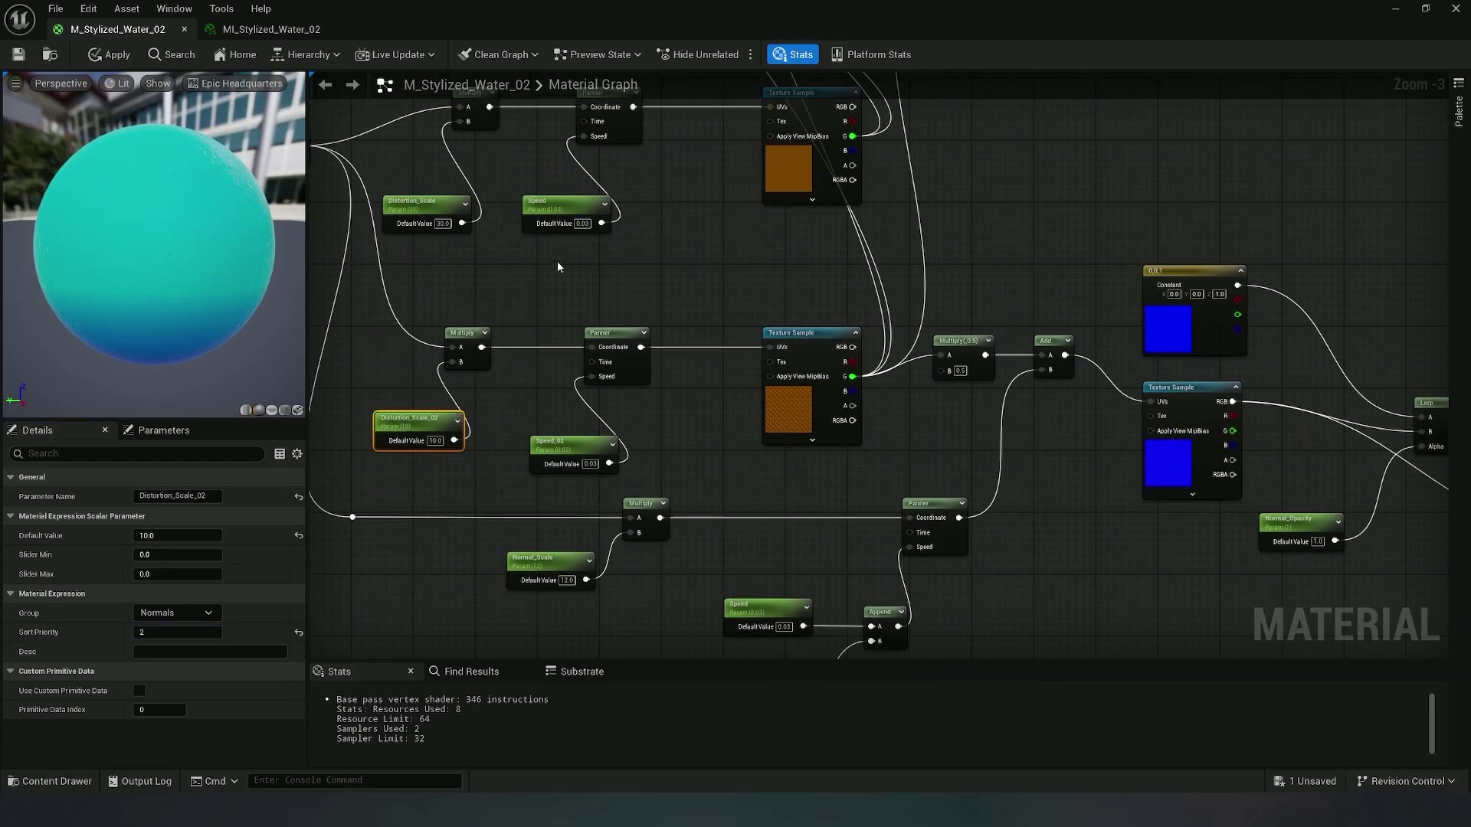
left_click(535, 558)
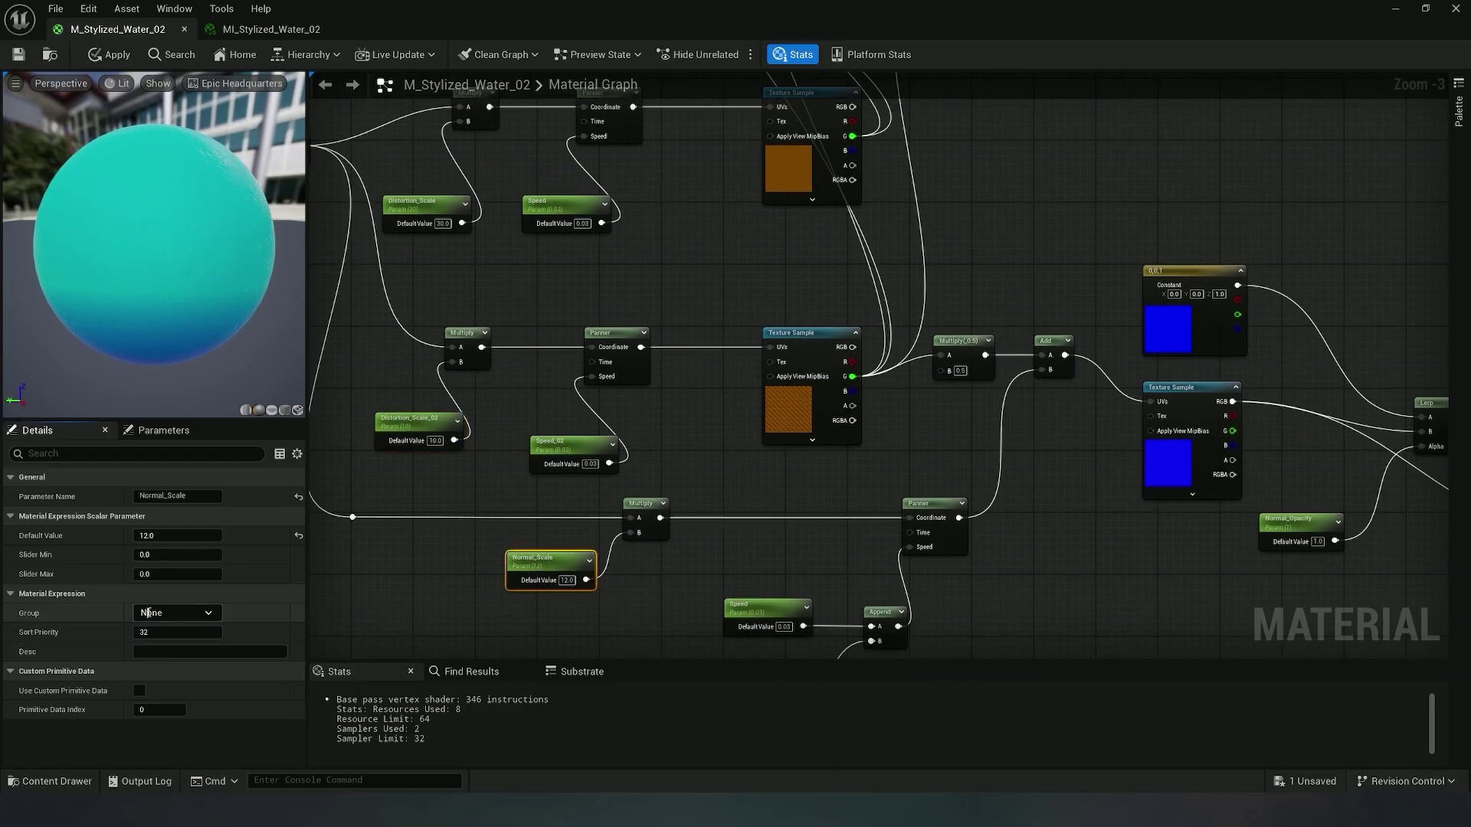
left_click(177, 651)
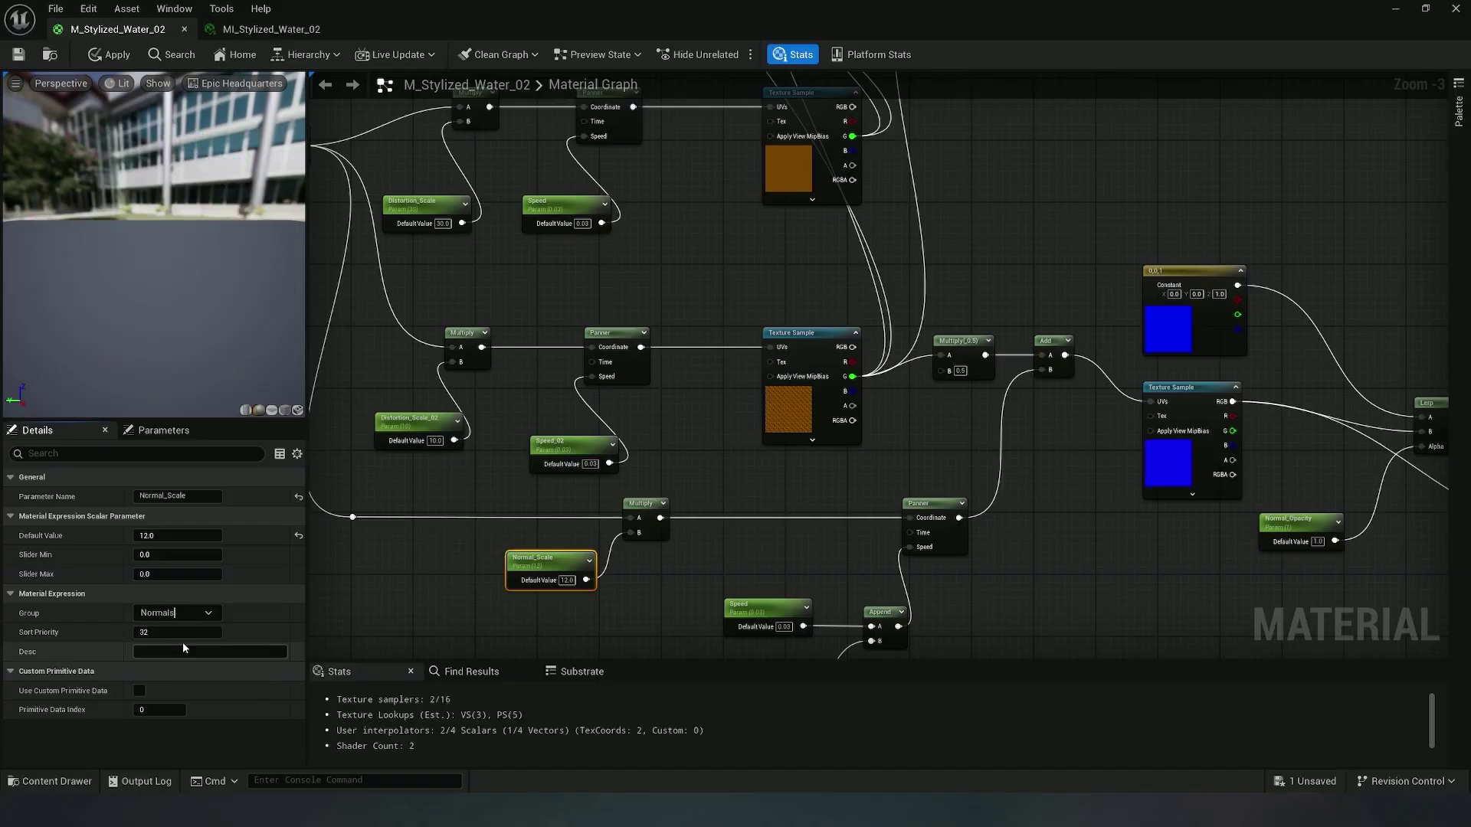
left_click(177, 633)
Assign the Speed parameter of the upper Panner to the Normals group with sort priority 4
mouse_move(506, 534)
right_mouse_down()
mouse_move(436, 538)
mouse_move(419, 429)
mouse_move(491, 533)
mouse_move(479, 578)
mouse_move(485, 532)
right_mouse_up()
right_click_drag(531, 449, 506, 429)
left_click(516, 221)
left_click(193, 616)
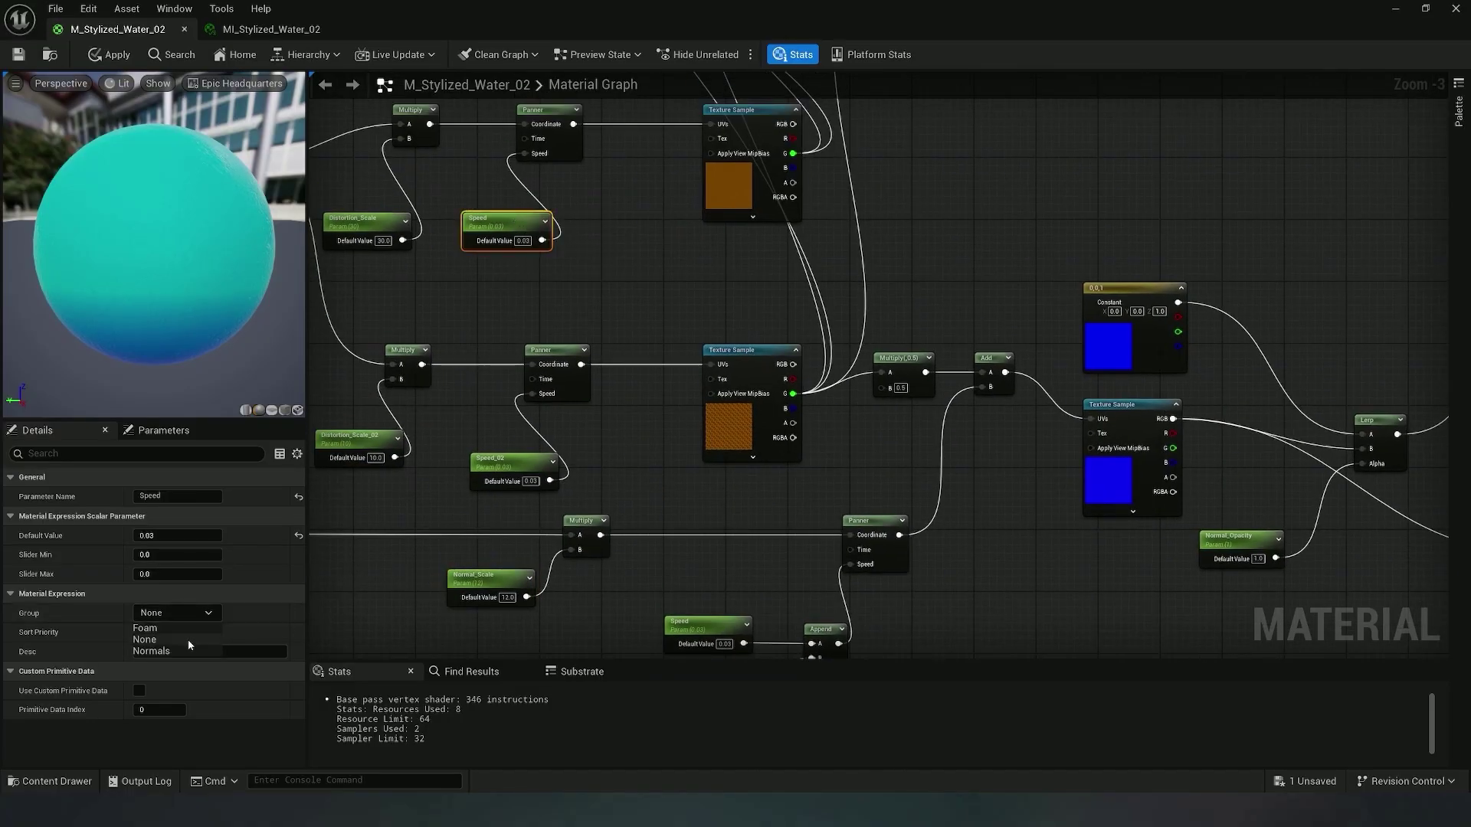
left_click(181, 652)
left_click(177, 635)
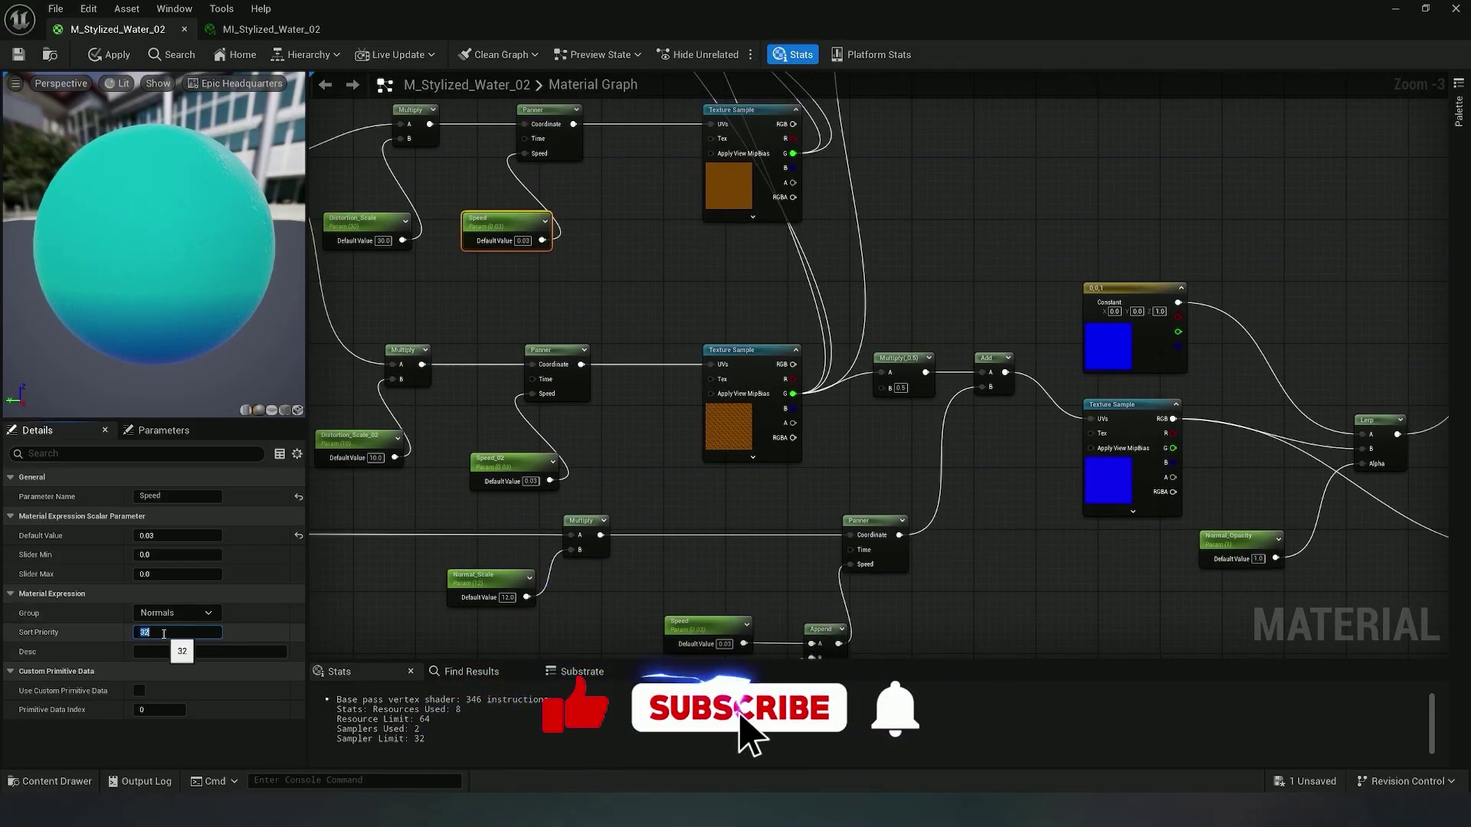
type("4")
Assign the Speed_02 parameter to the Normals group with sort priority 5, and check the upper Speed parameter's settings
right_click(525, 461)
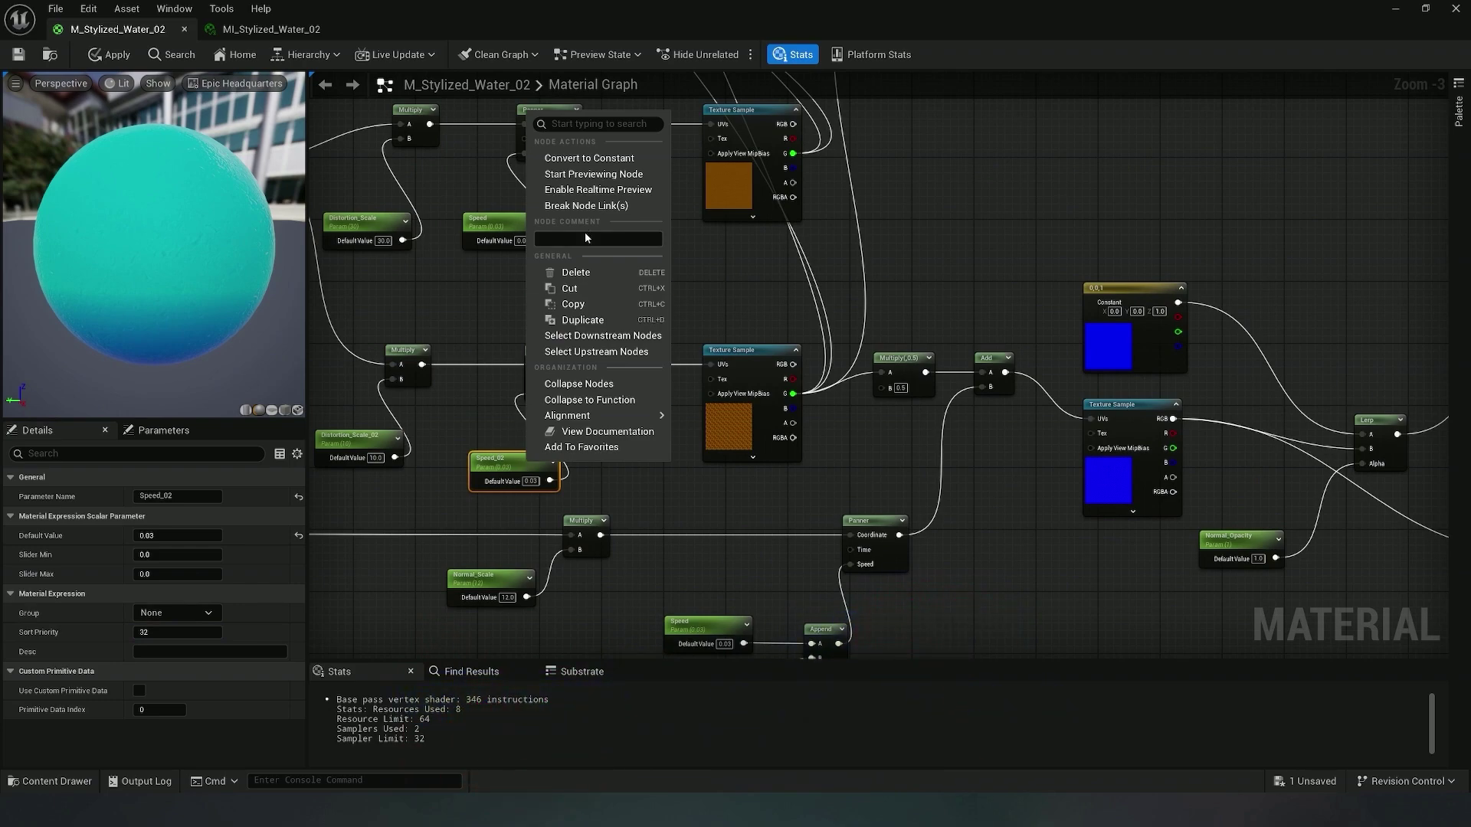
left_click(202, 616)
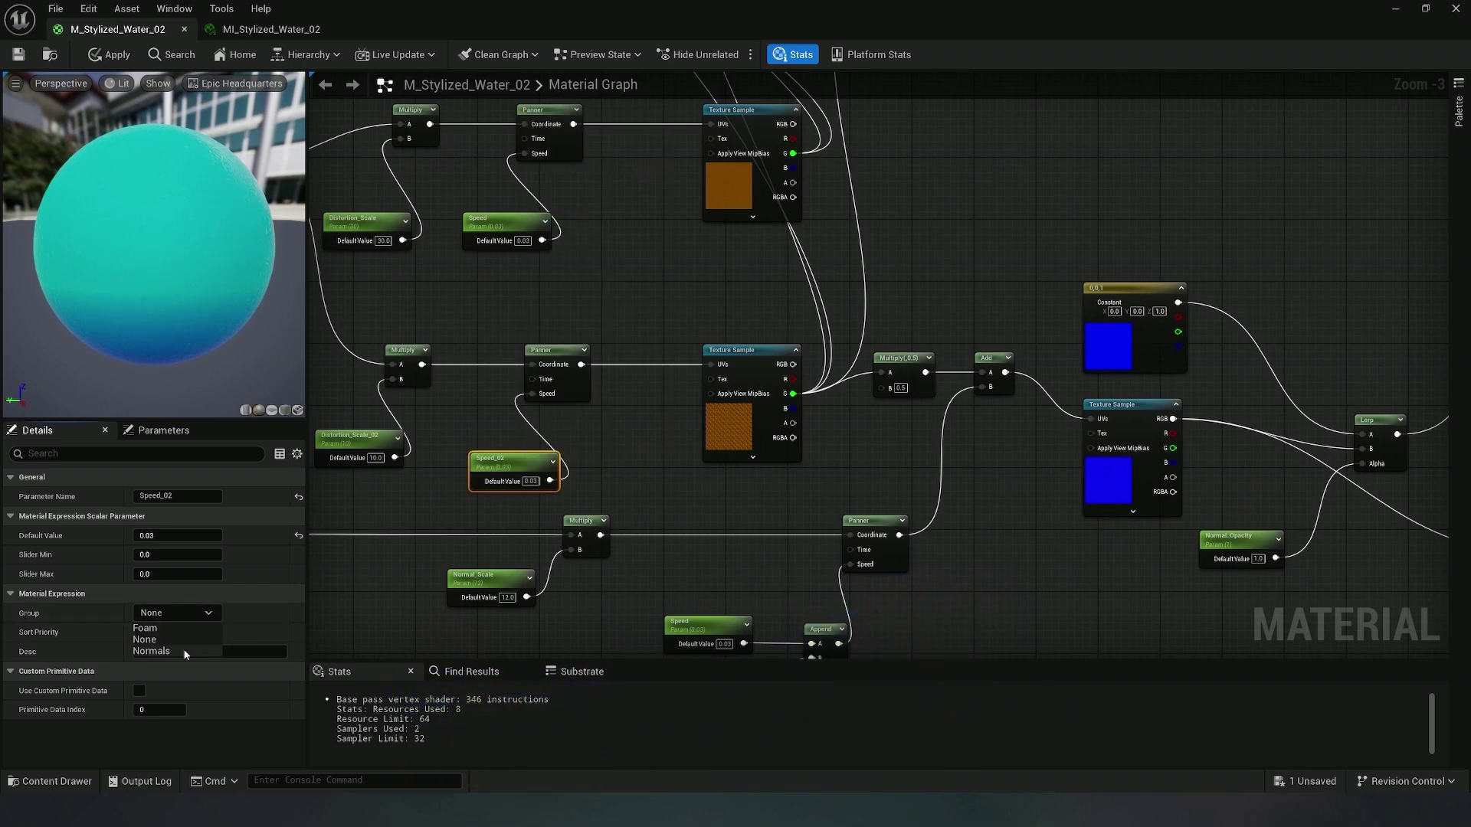
left_click(184, 651)
left_click(173, 633)
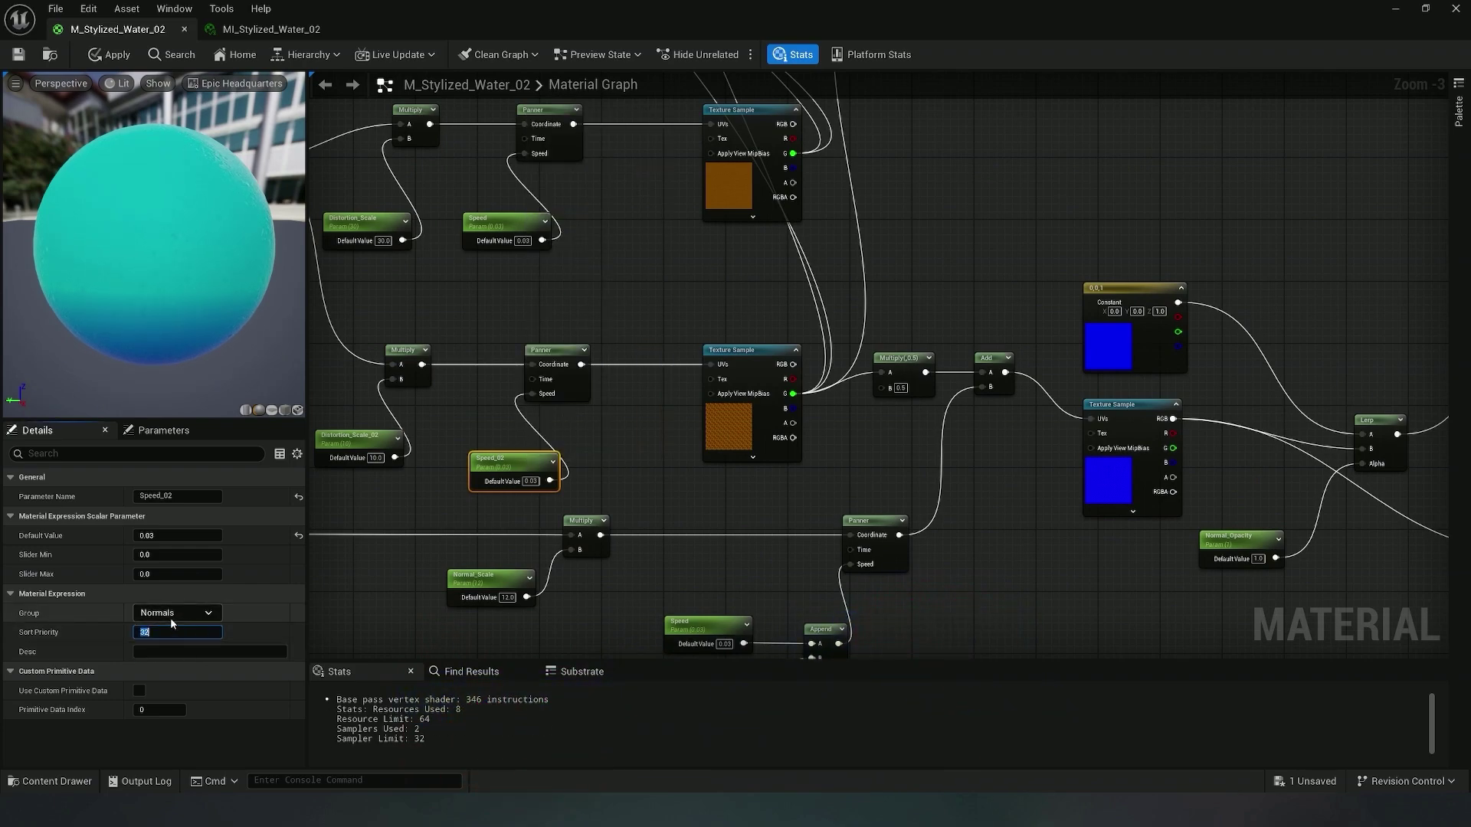
type("5")
right_click_drag(408, 526, 428, 548)
left_click(522, 242)
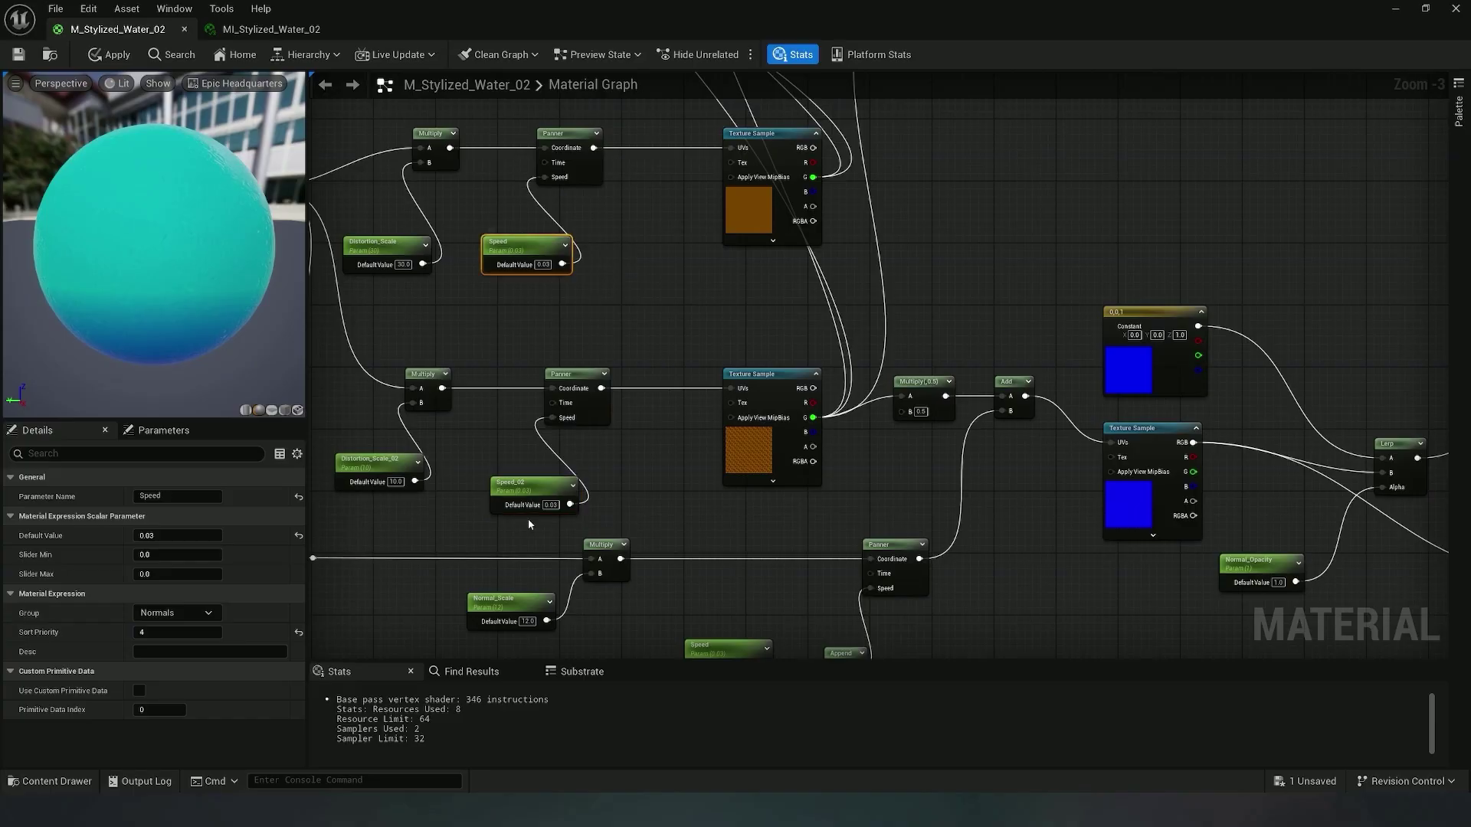
Assign the Normal_Opacity parameter to the Normals group with sort priority 6
right_click_drag(751, 463, 623, 323)
right_click_drag(771, 347, 616, 426)
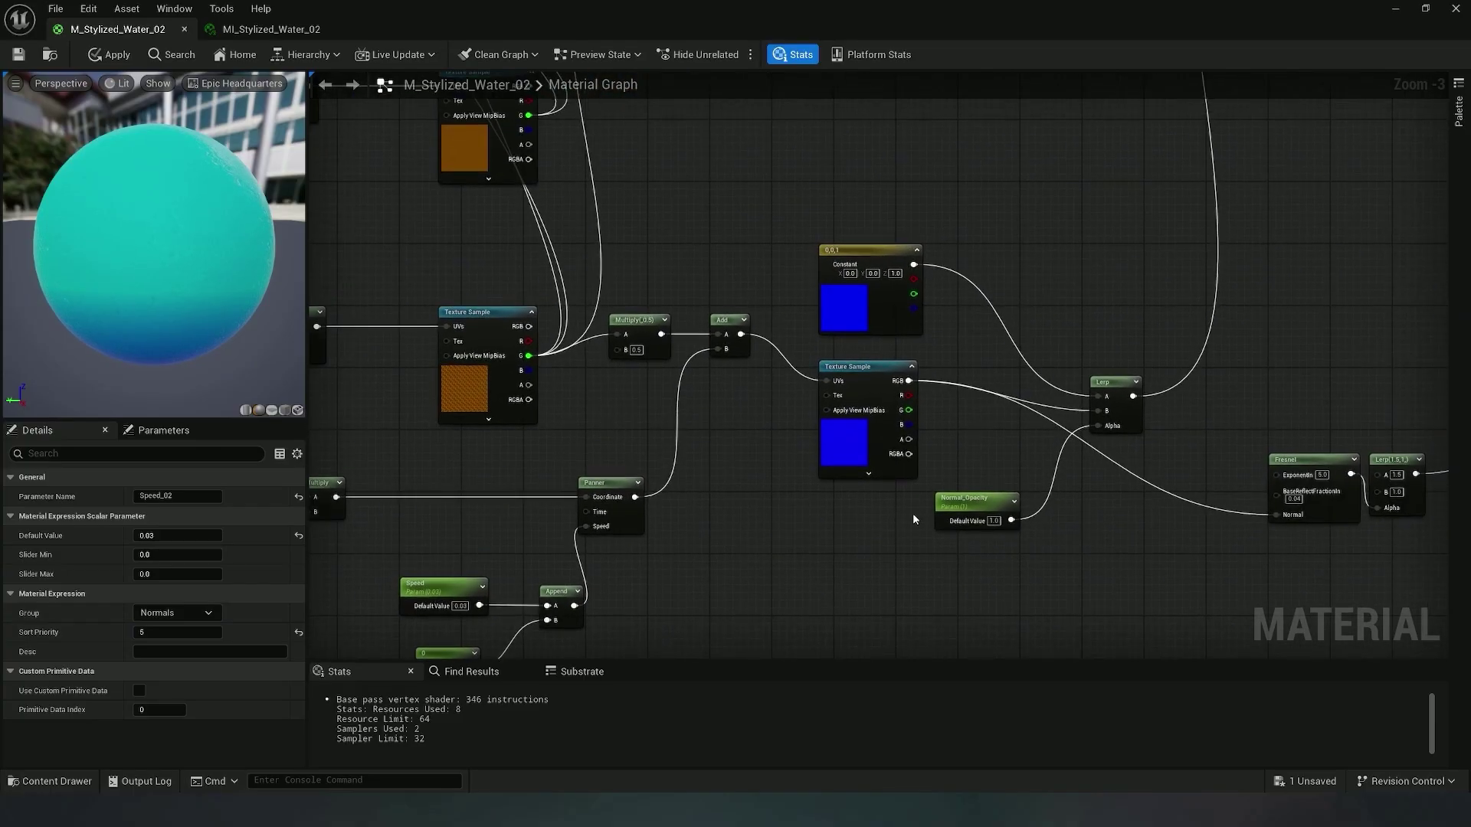
left_click(977, 506)
right_click_drag(463, 444, 668, 501)
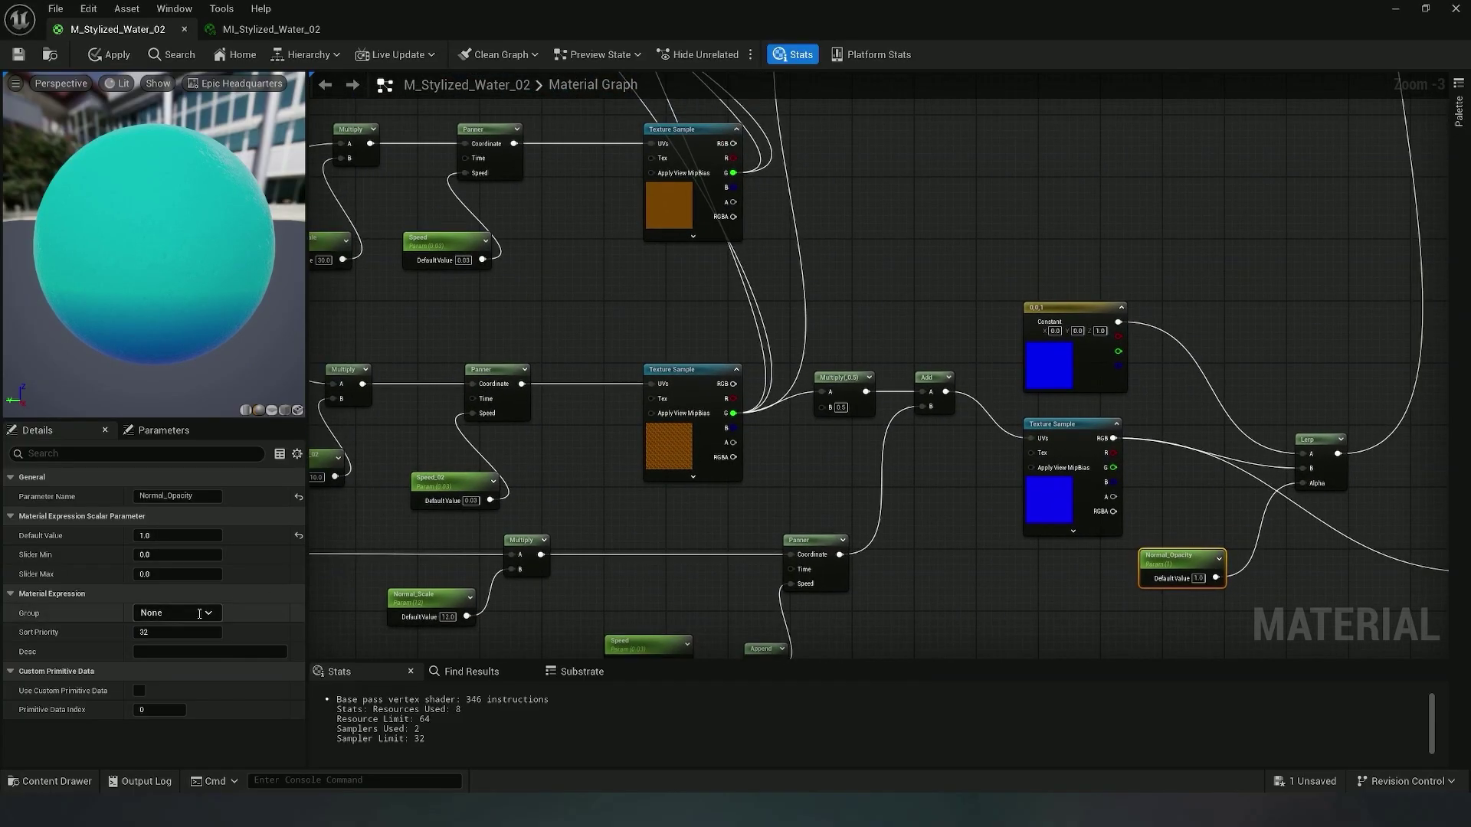
left_click(189, 649)
left_click(164, 631)
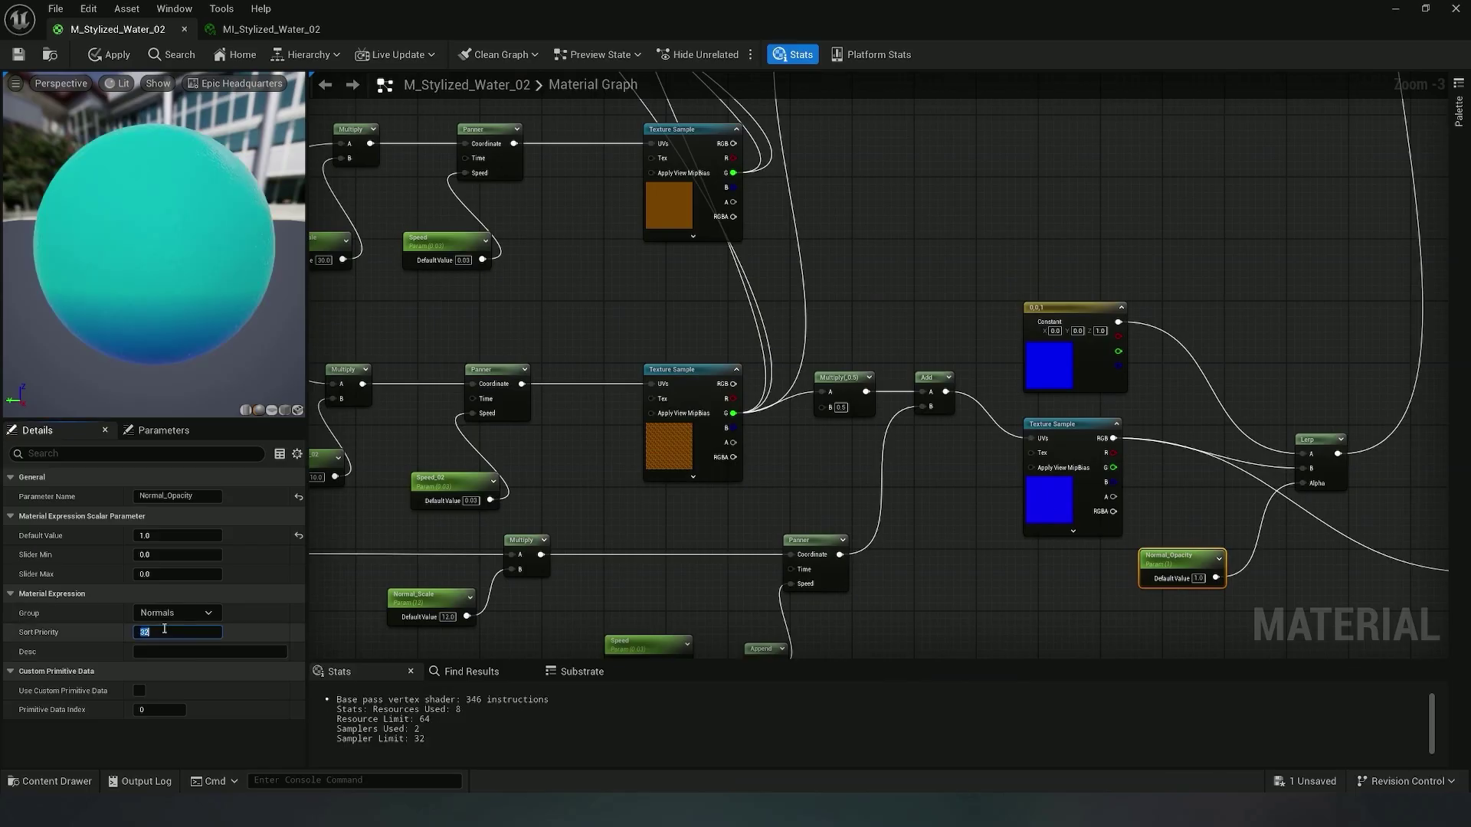
type("6")
Assign the FadeDistance parameter of the opacity Depth Fade to a new group named Water and edit its sort priority
right_click_drag(665, 522, 617, 532)
right_click_drag(781, 461, 623, 269)
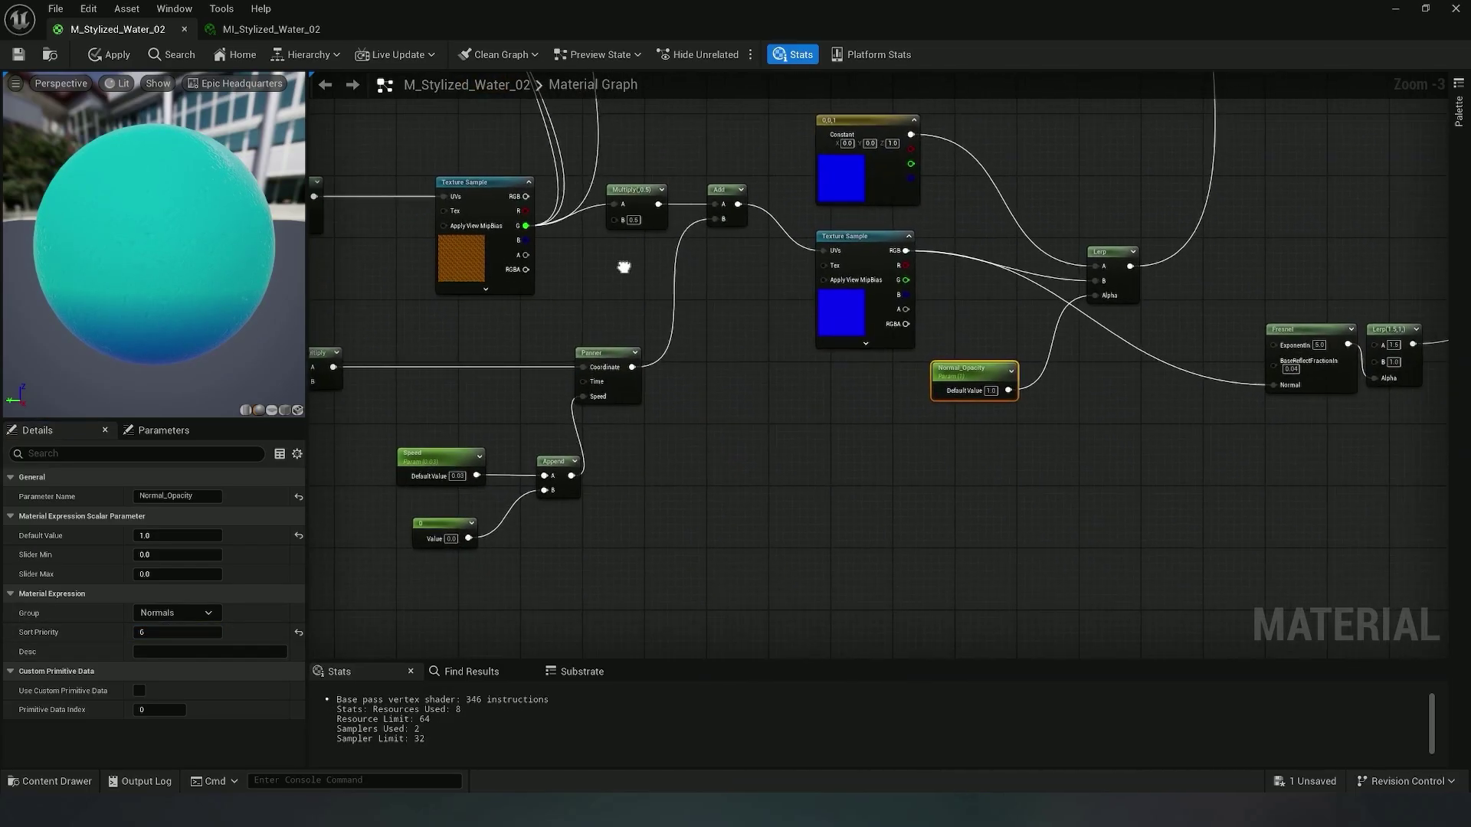
right_click_drag(945, 331, 567, 435)
scroll(604, 402, "down", 2)
right_click_drag(626, 357, 688, 528)
right_click_drag(793, 412, 808, 488)
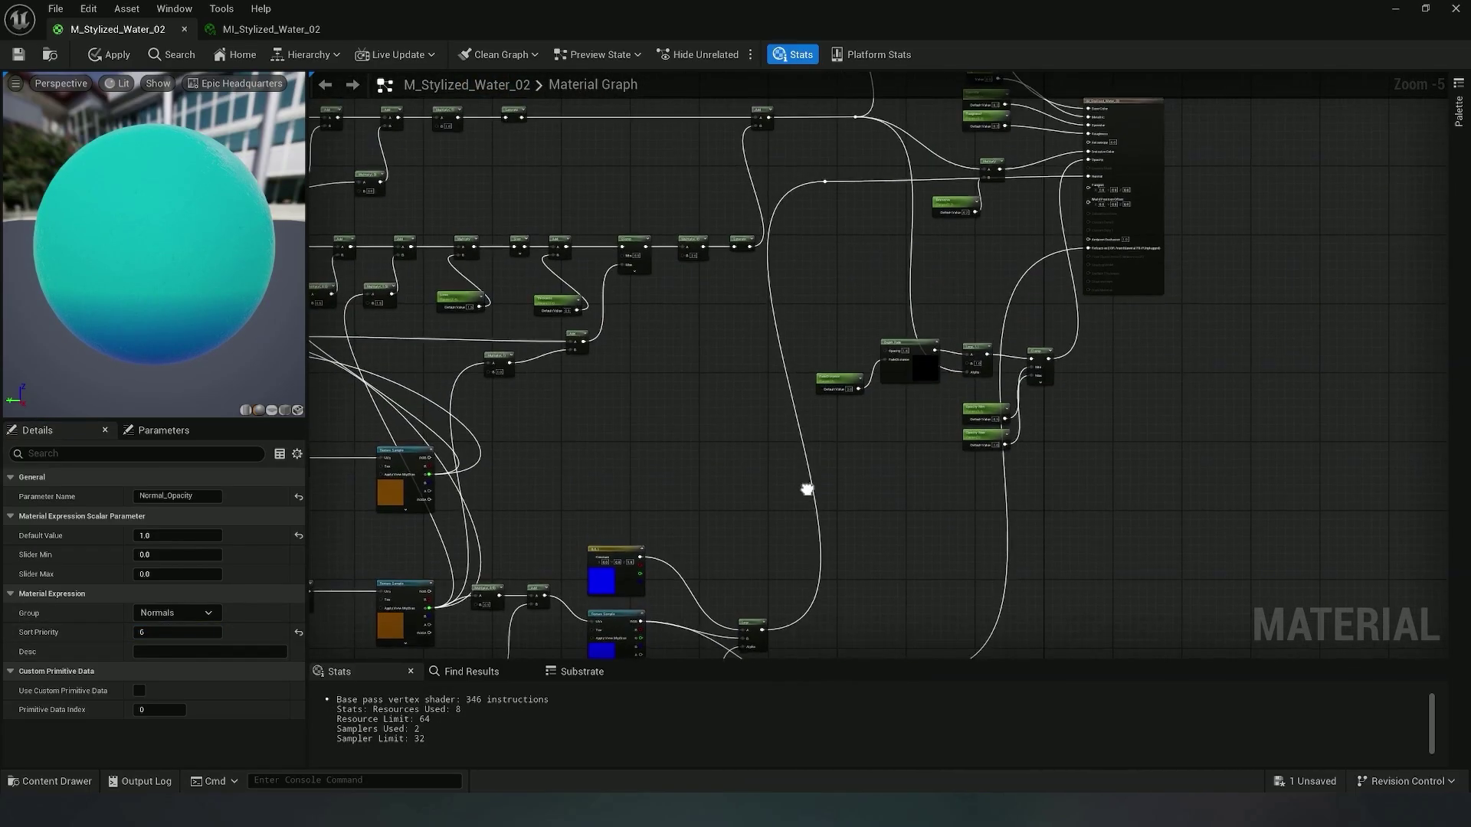
scroll(870, 436, "up", 2)
right_click_drag(871, 439, 753, 473)
left_click_drag(645, 303, 1105, 527)
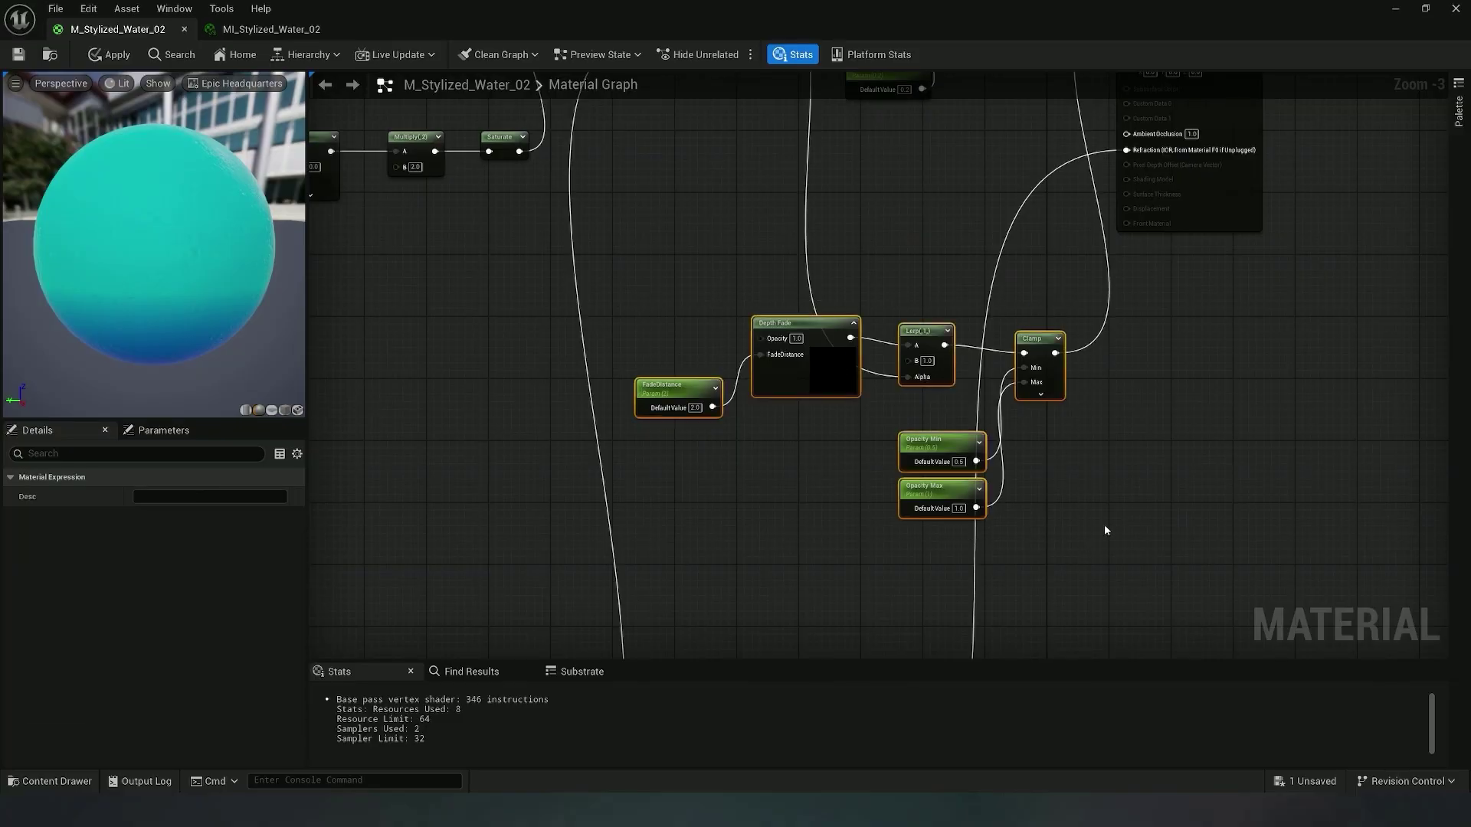
left_click(748, 494)
left_click(661, 397)
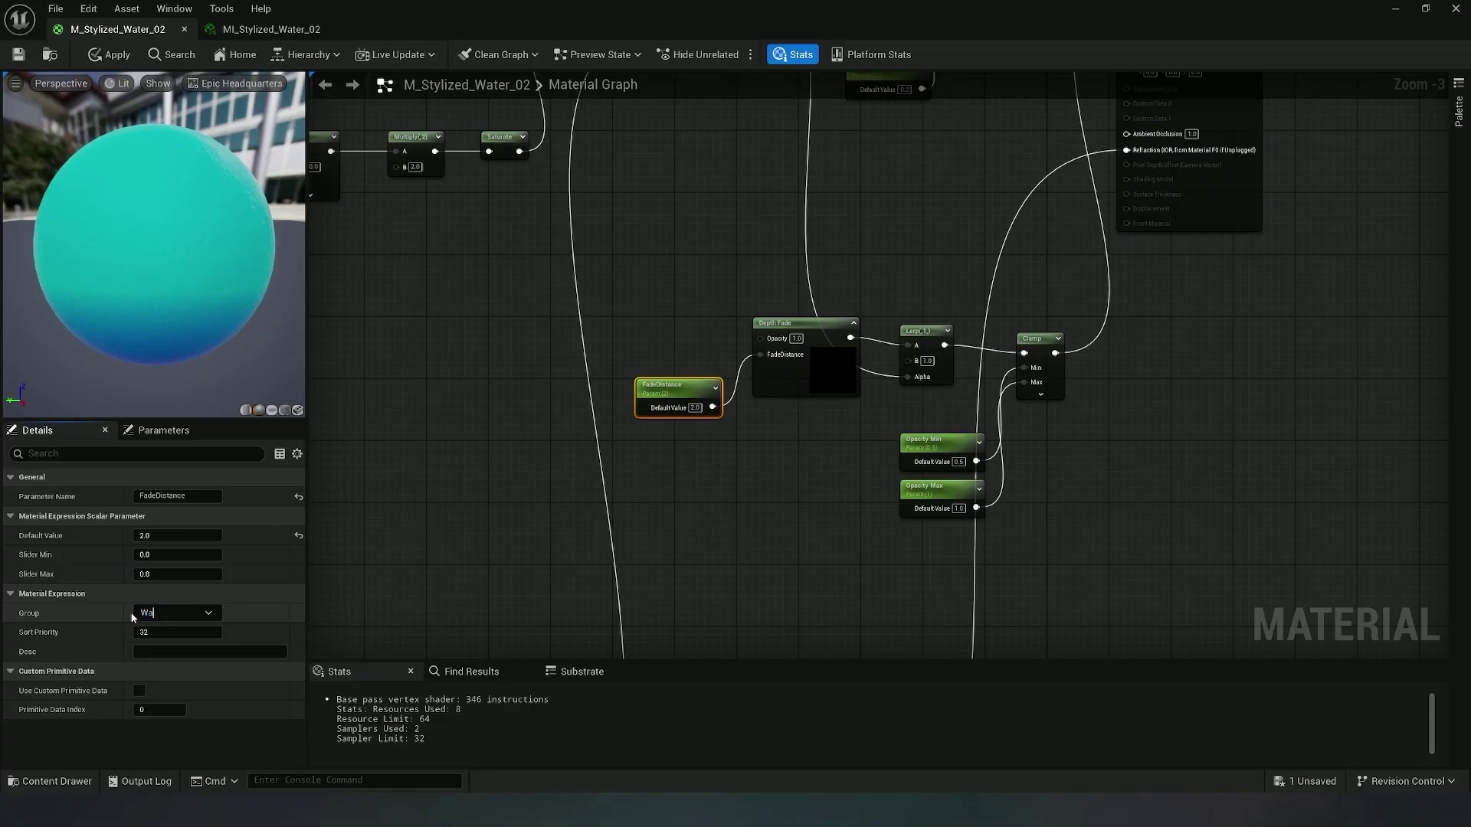
left_click(206, 632)
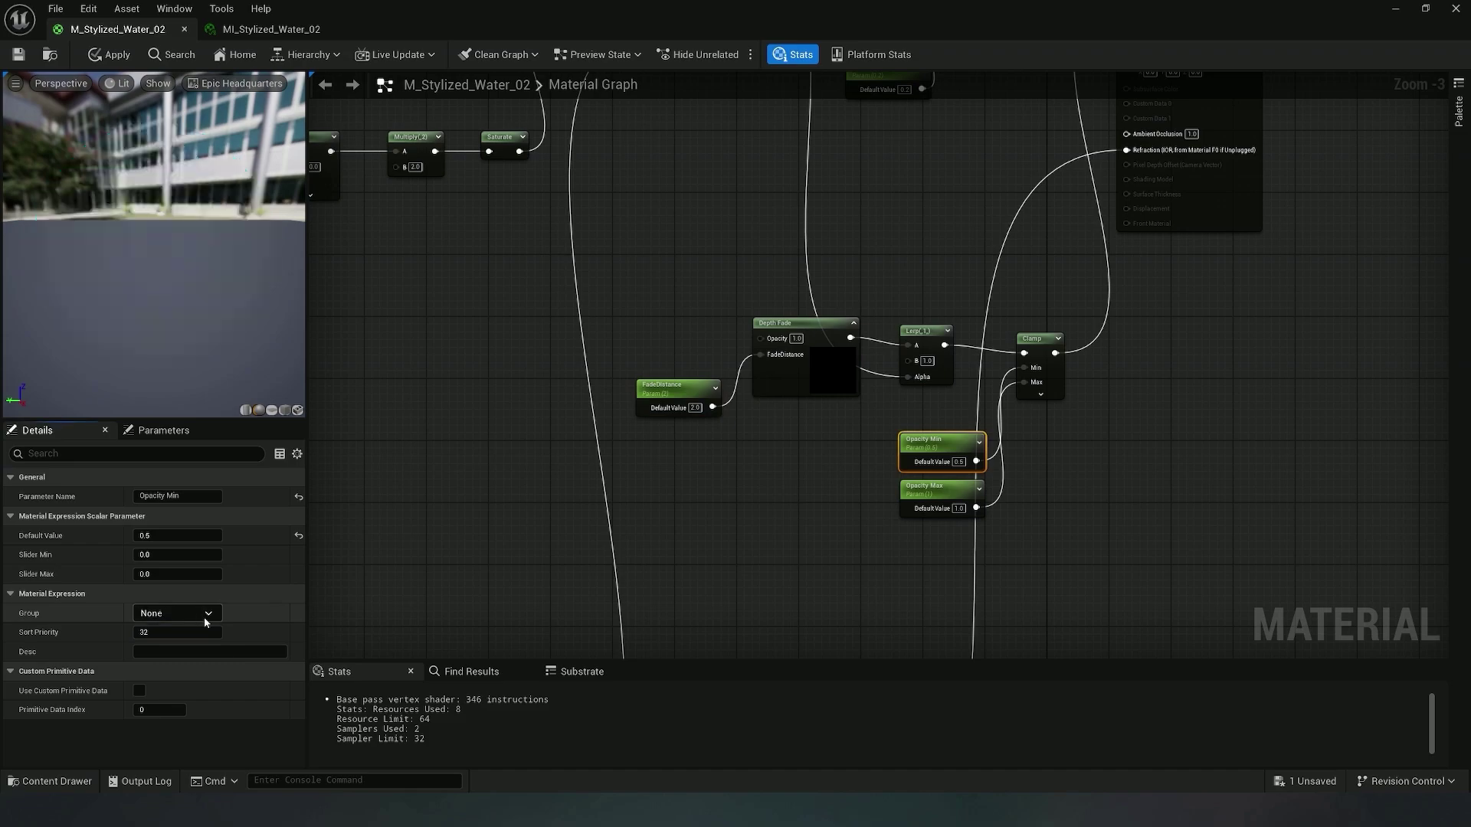
Assign the Opacity Min parameter to the Water group and edit its sort priority
left_click(200, 613)
left_click(165, 647)
left_click(171, 632)
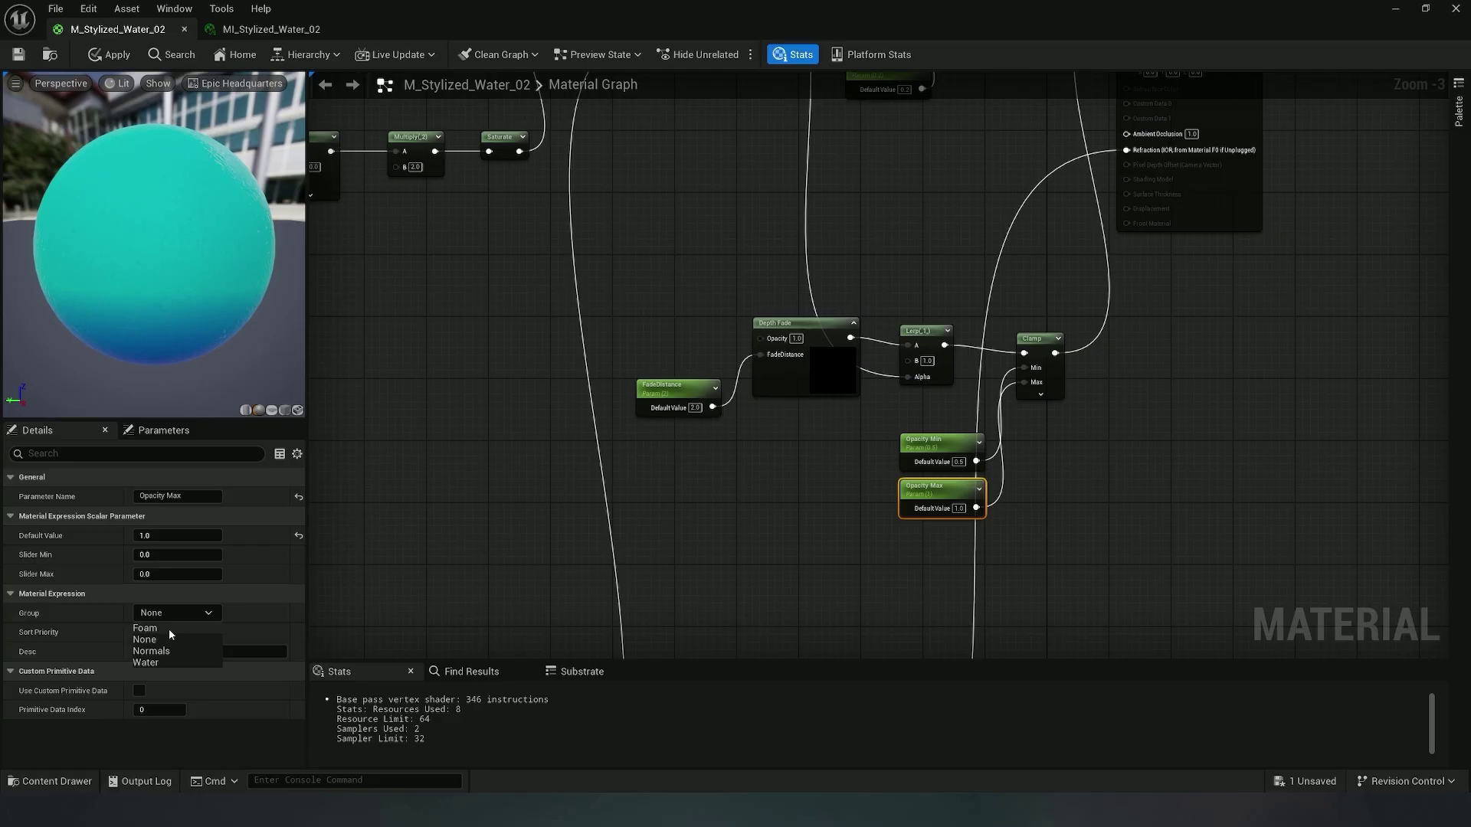
Assign the Opacity Max parameter to the Water group with sort priority 3
left_click(164, 651)
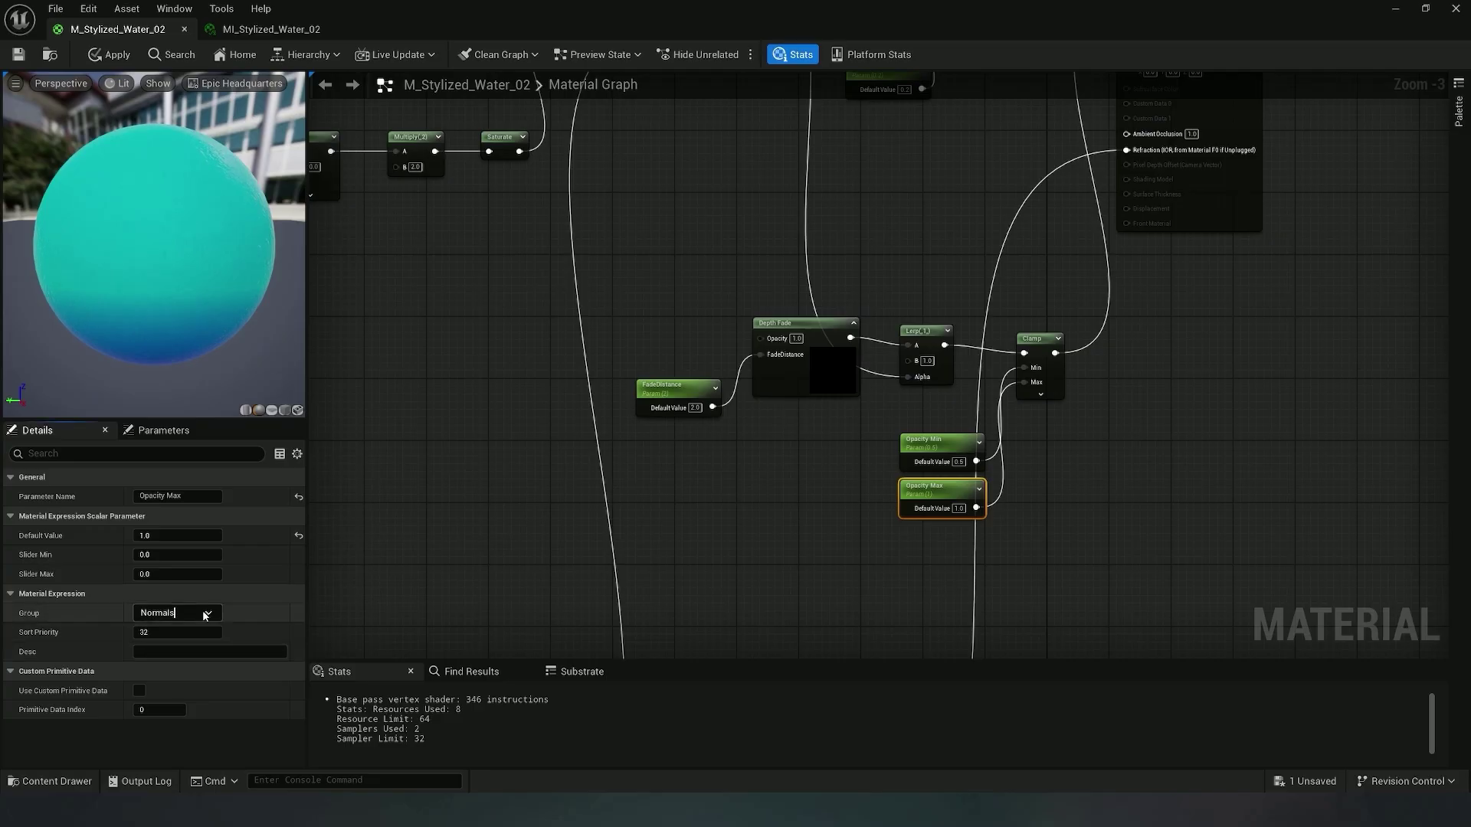
type("3")
scroll(797, 406, "down", 1)
right_click_drag(849, 237, 827, 611)
scroll(831, 456, "up", 1)
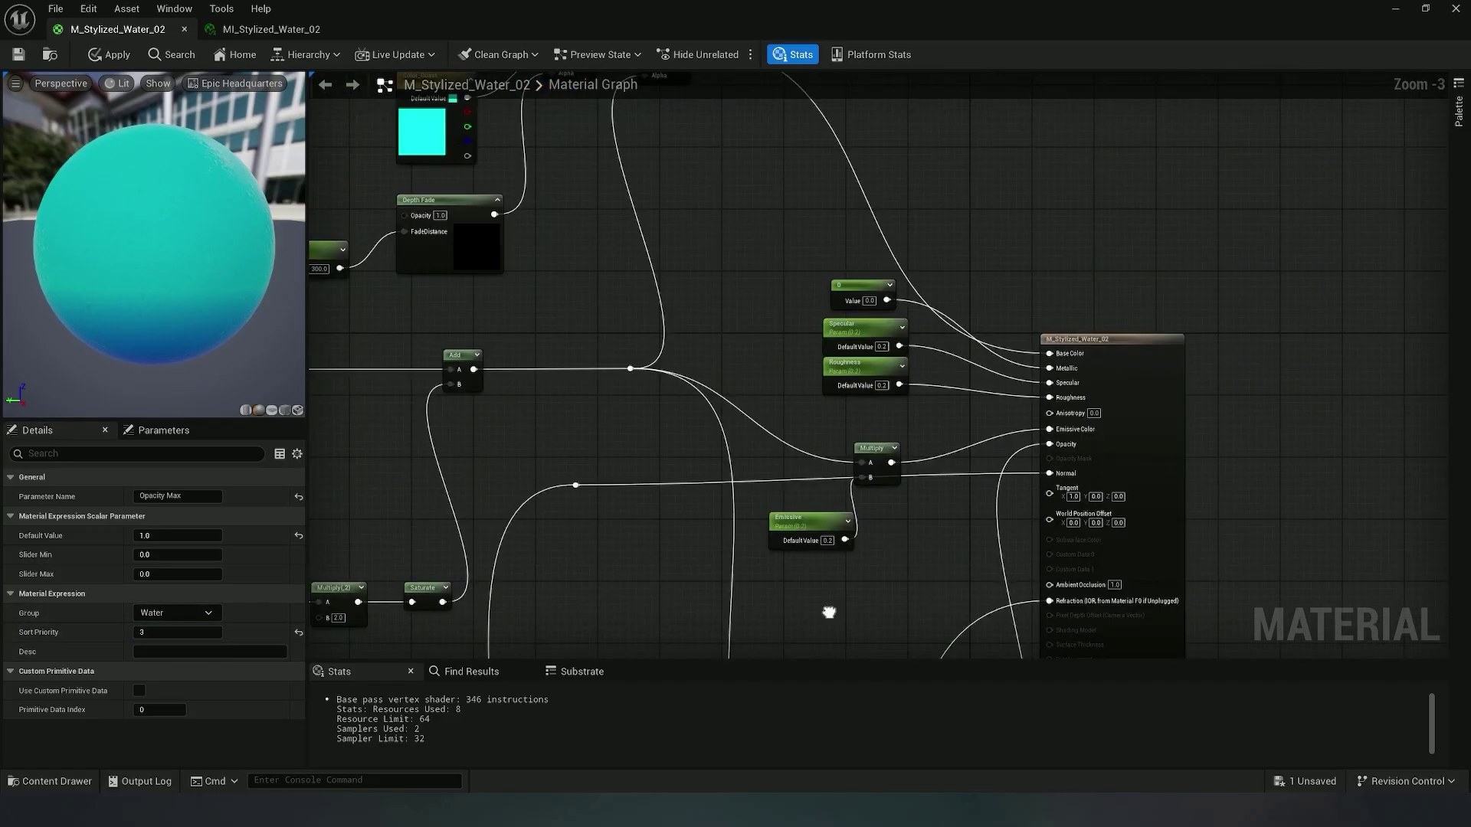
scroll(820, 605, "down", 1)
right_click_drag(636, 510, 1029, 302)
scroll(1029, 302, "down", 4)
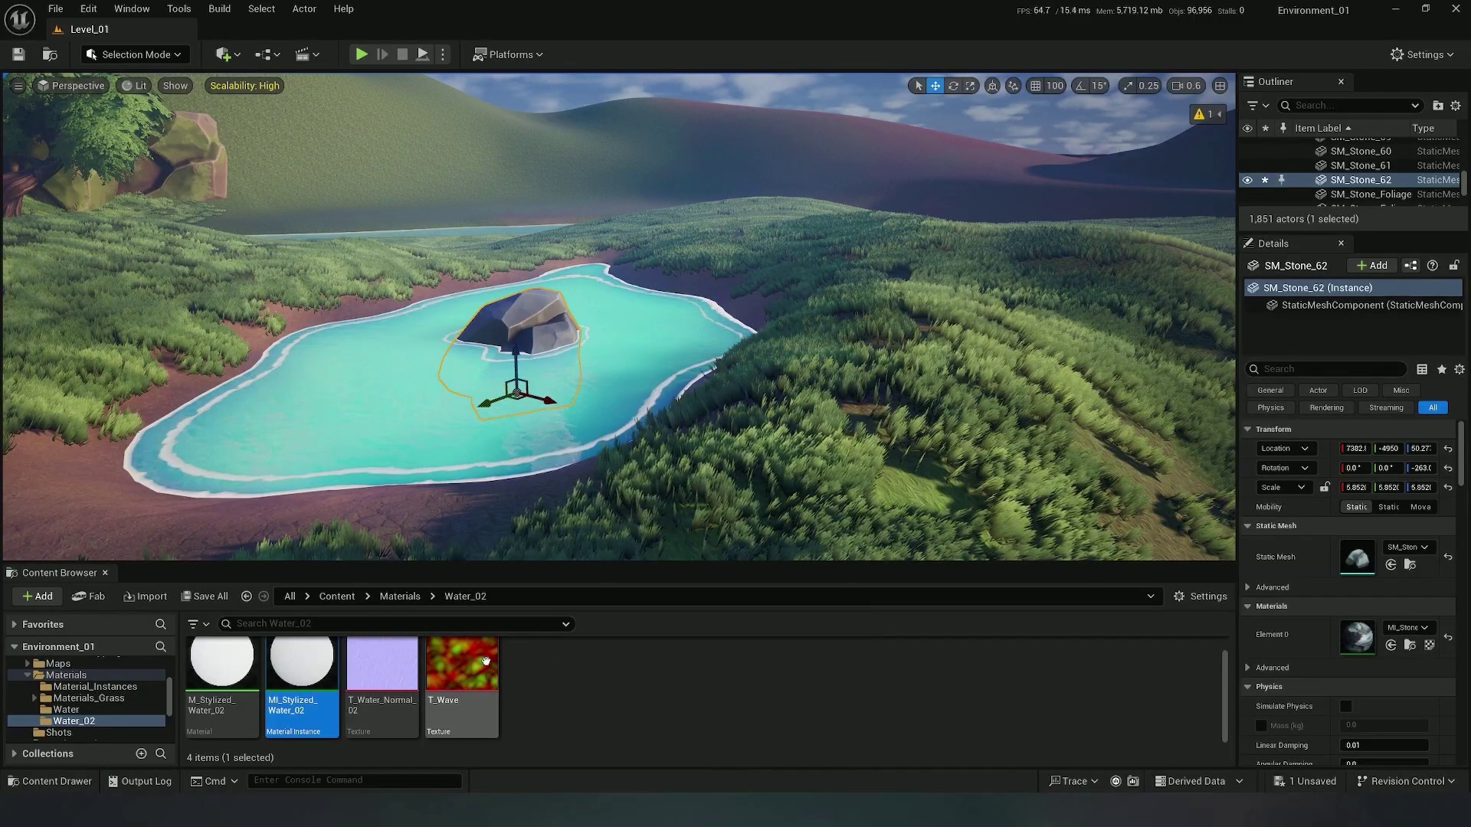
Open the MI_Stylized_Water_02 instance, detach the M_Stylized_Water_02 graph into its own window, and inspect the Coastline parameter's settings
double_click(325, 695)
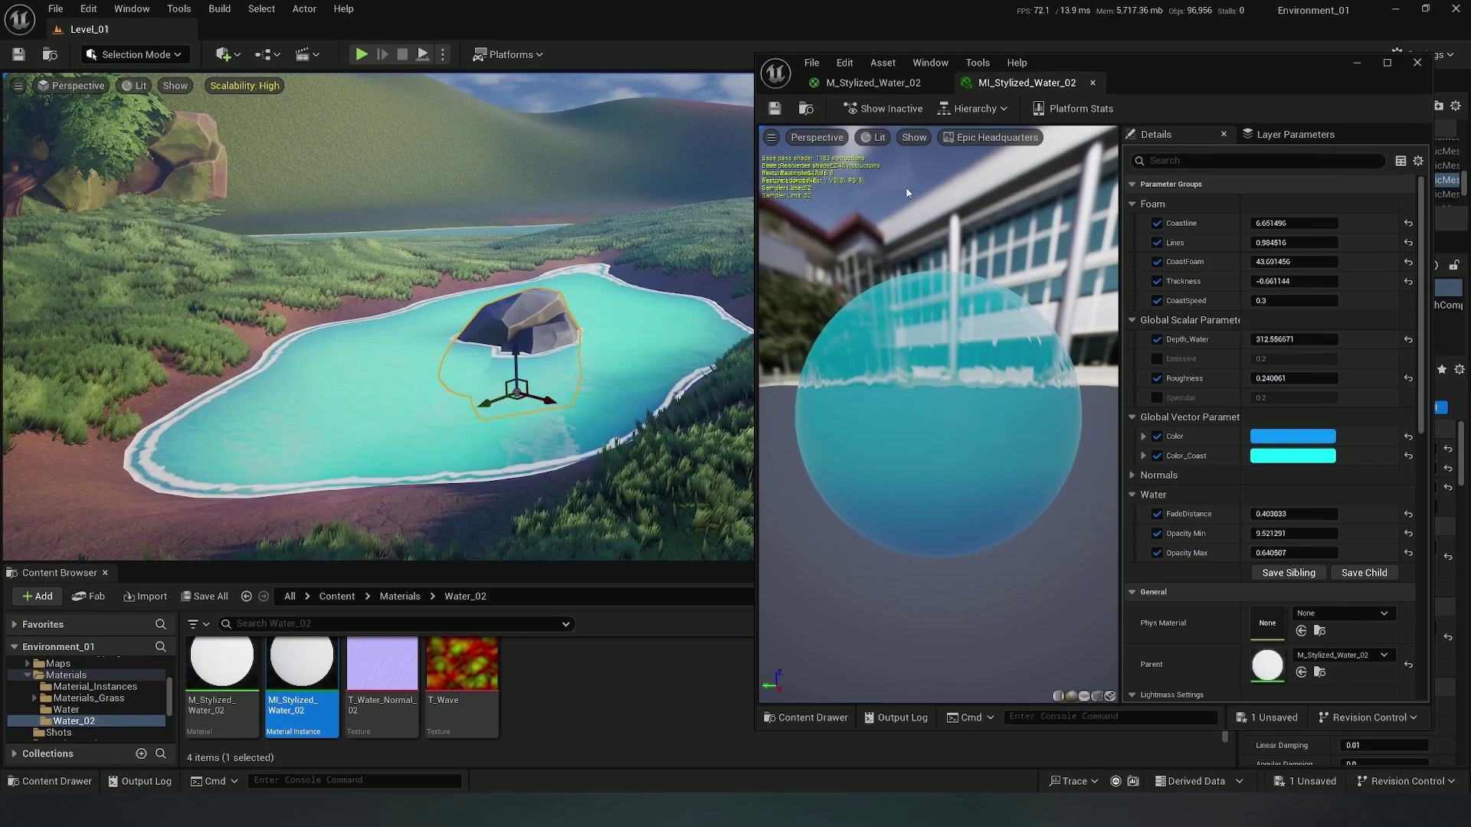
left_click_drag(824, 83, 328, 136)
scroll(487, 372, "up", 2)
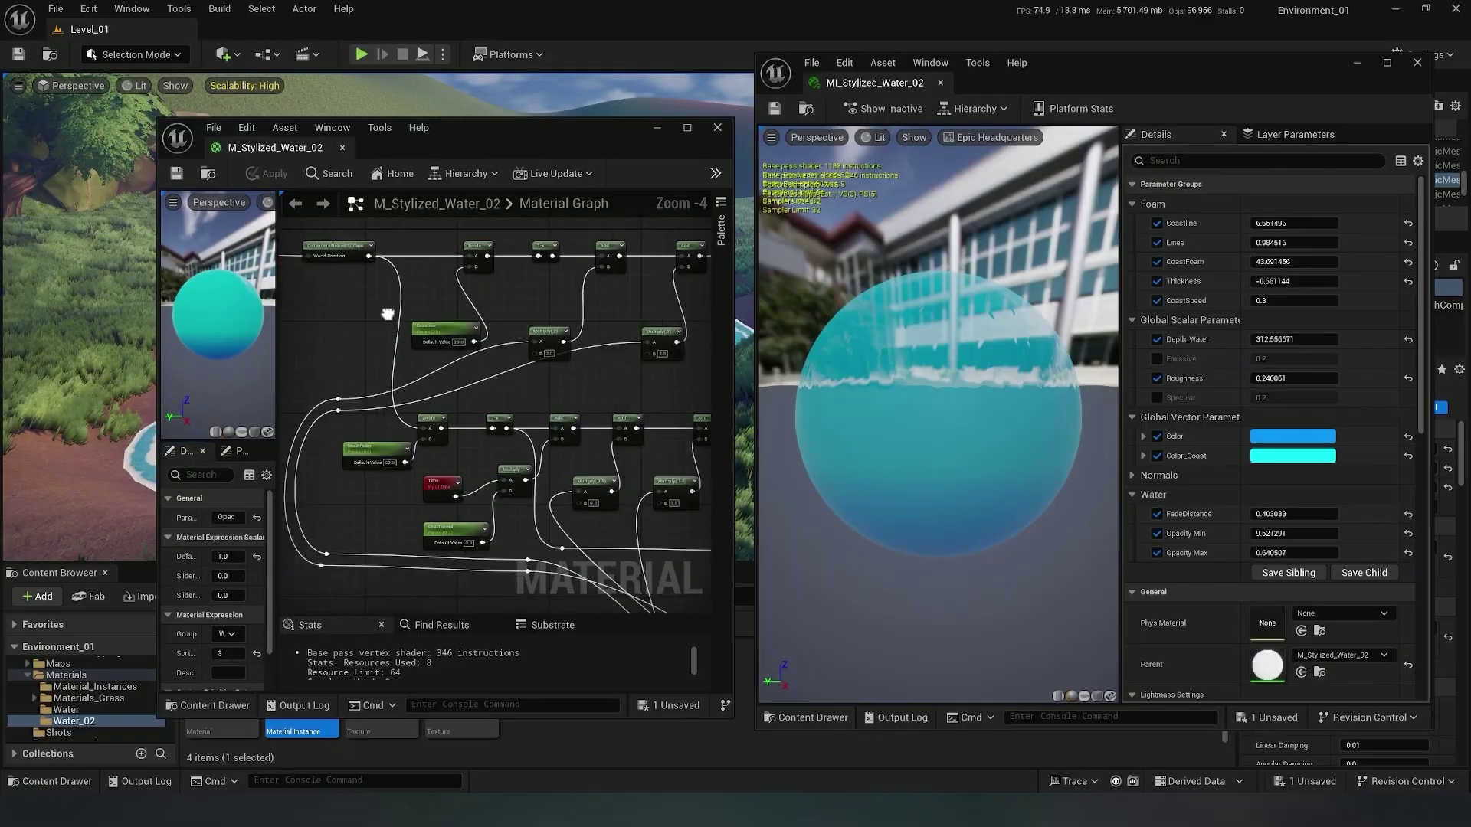
left_click(434, 322)
left_click_drag(278, 565, 358, 558)
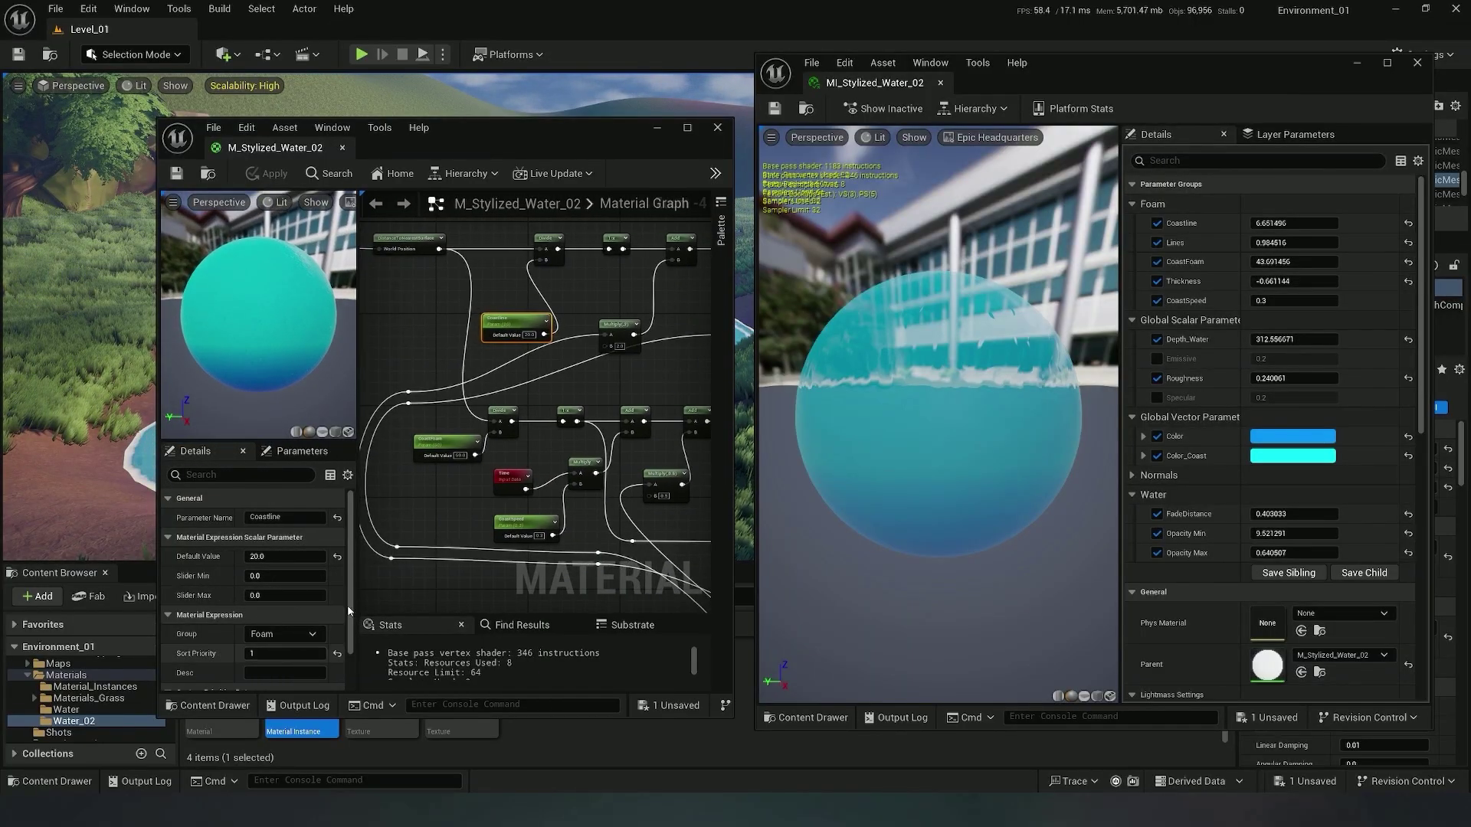
right_click_drag(532, 507, 395, 393)
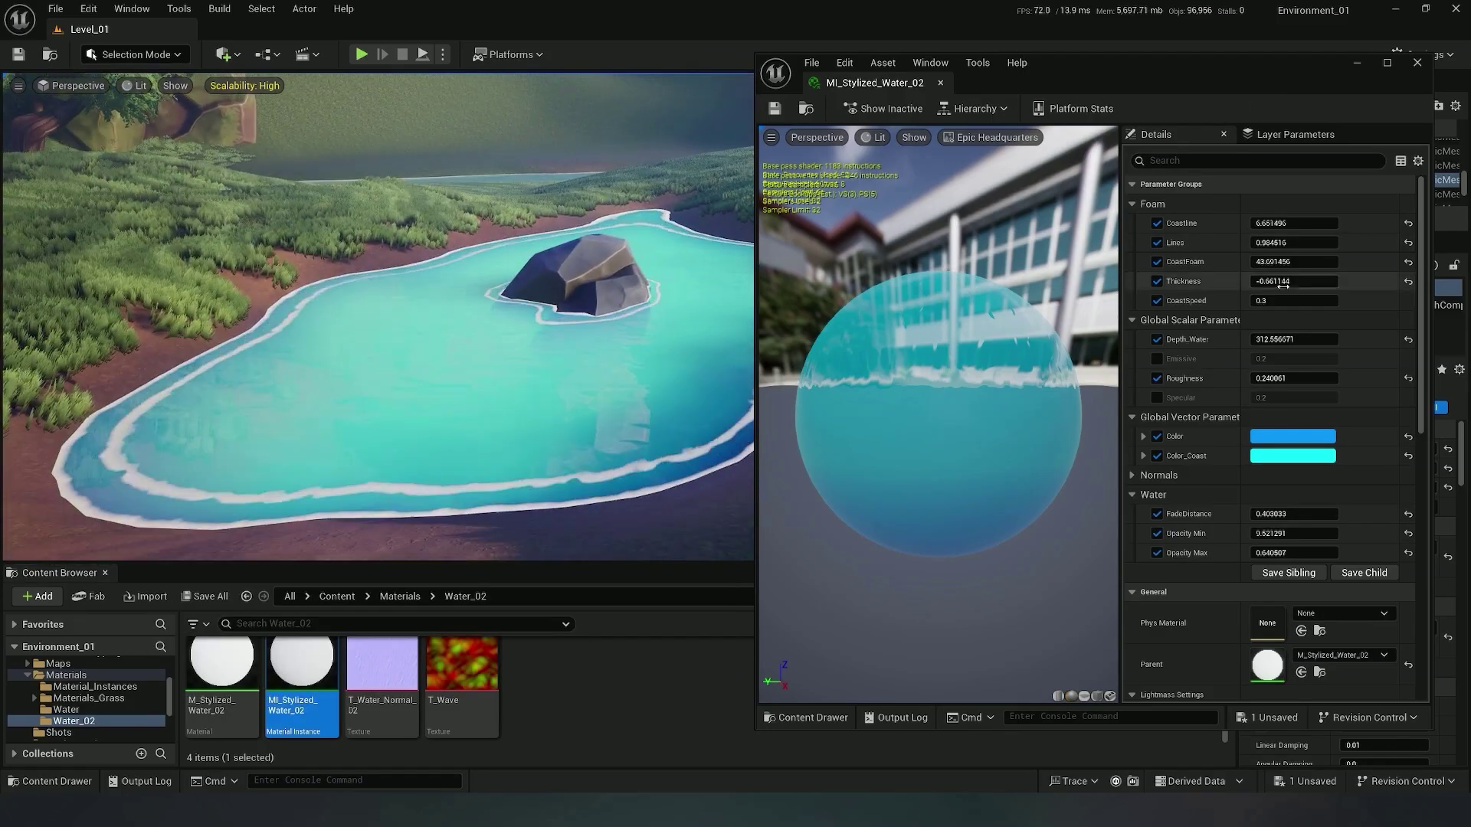
Enable and adjust the instance's Emissive and Specular parameters, bringing Specular to about 13.9
mouse_move(1260, 358)
left_mouse_down()
mouse_move(1306, 358)
mouse_move(1258, 358)
mouse_move(1279, 358)
mouse_move(1283, 399)
mouse_move(1318, 399)
mouse_move(1295, 399)
left_mouse_up()
left_click(1157, 398)
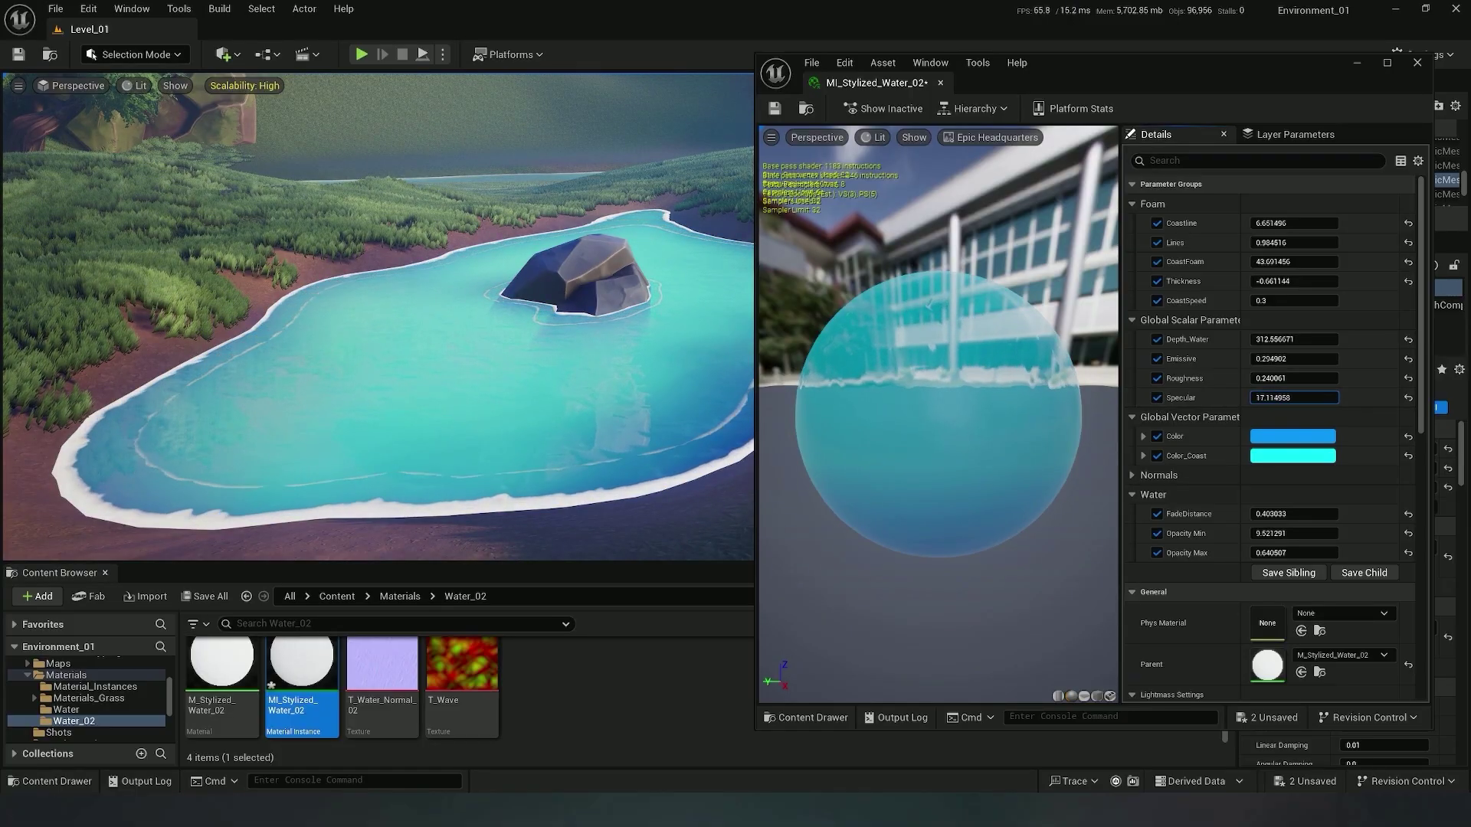
mouse_move(669, 379)
right_mouse_down()
mouse_move(648, 393)
mouse_move(690, 405)
mouse_move(668, 390)
mouse_move(681, 388)
right_mouse_up()
Expand the instance's Normals group, adjust Distortion_Scale_02, and open the Speed value for editing
scroll(1197, 469, "down", 1)
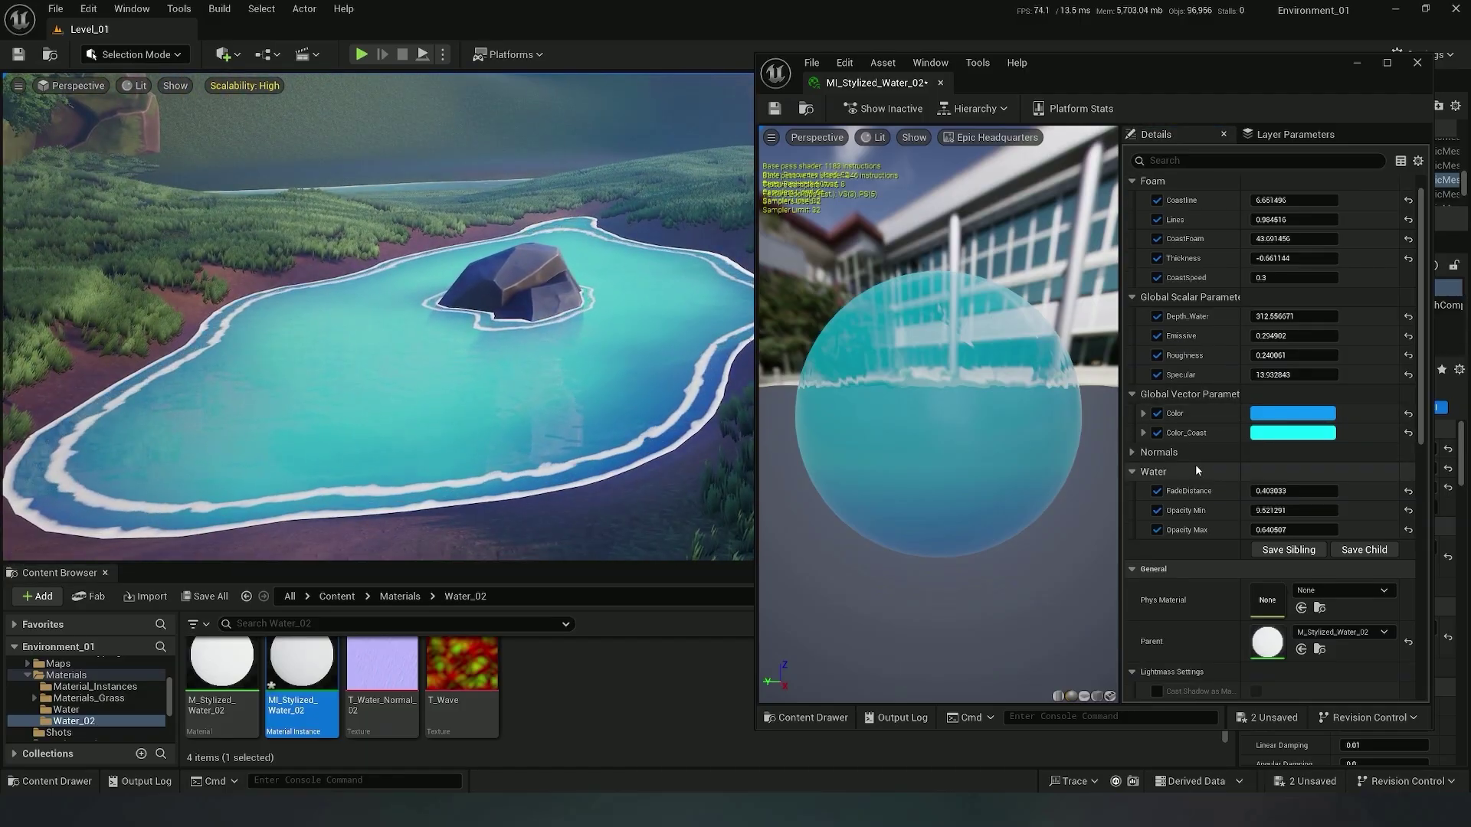
left_click(1133, 452)
scroll(1180, 468, "down", 1)
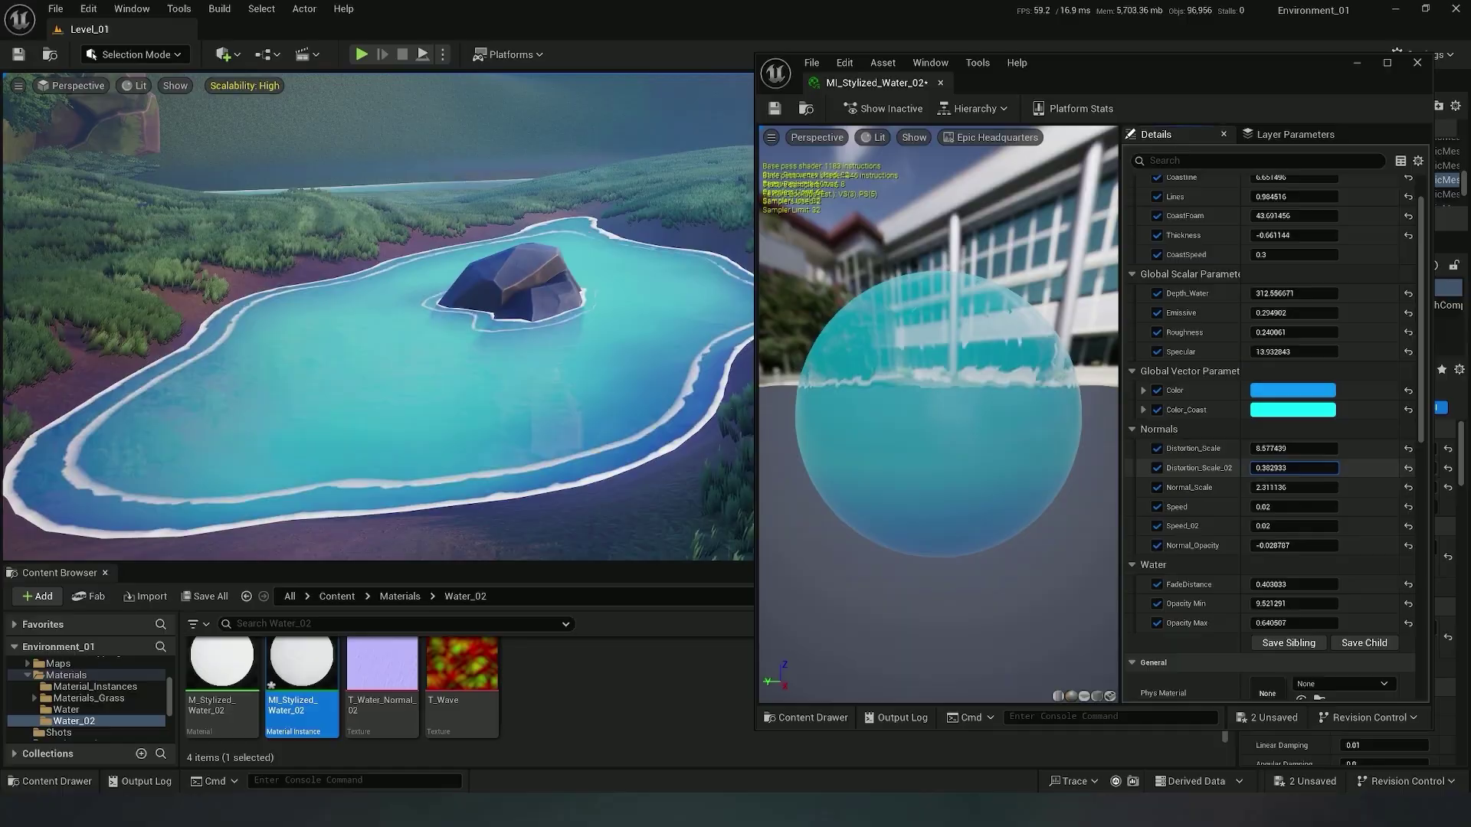
left_click(1268, 527)
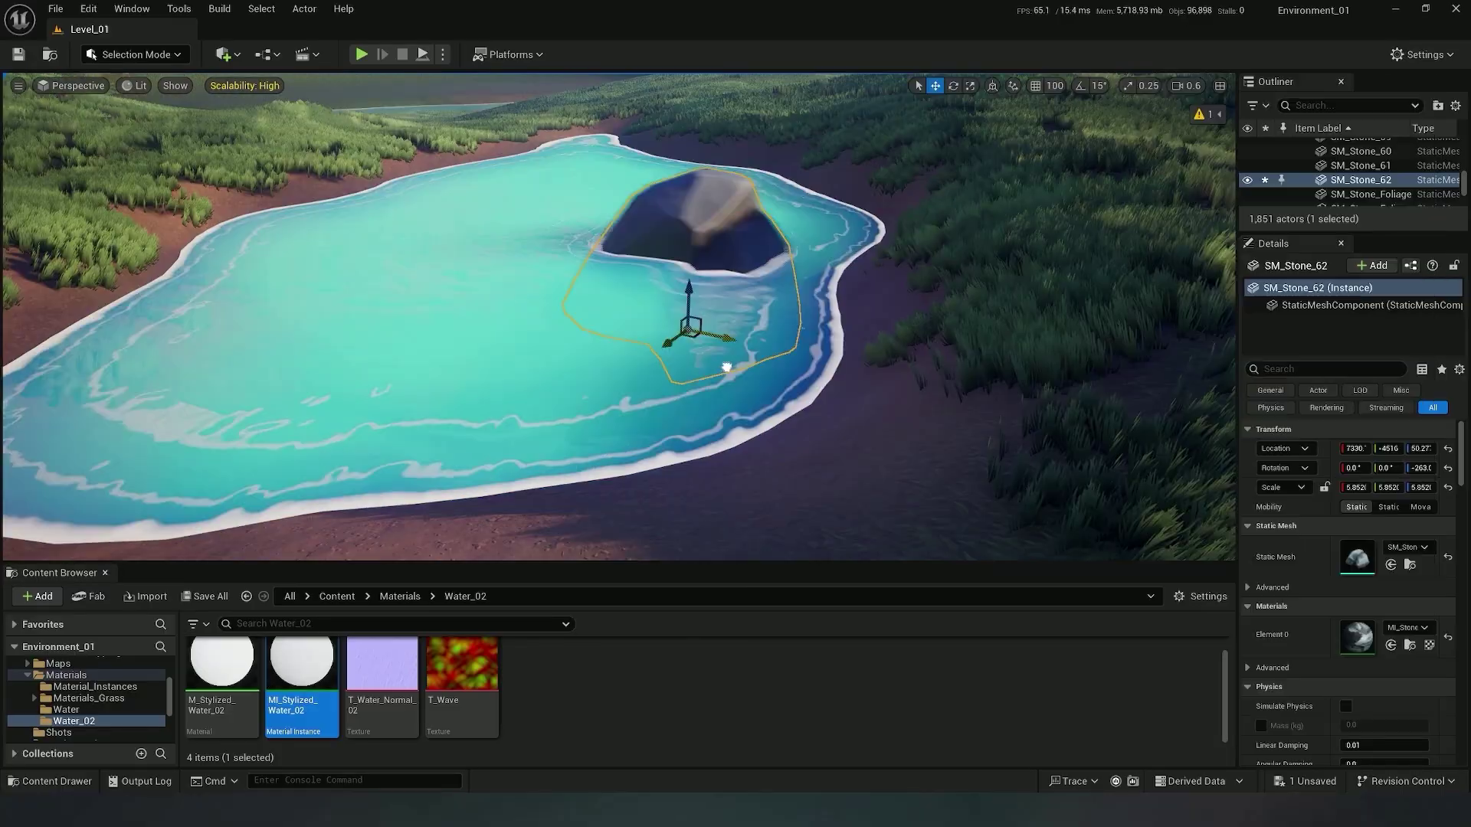
Move the stone SM_Stone_62 within the pond to try the foam around it at another spot
key("f")
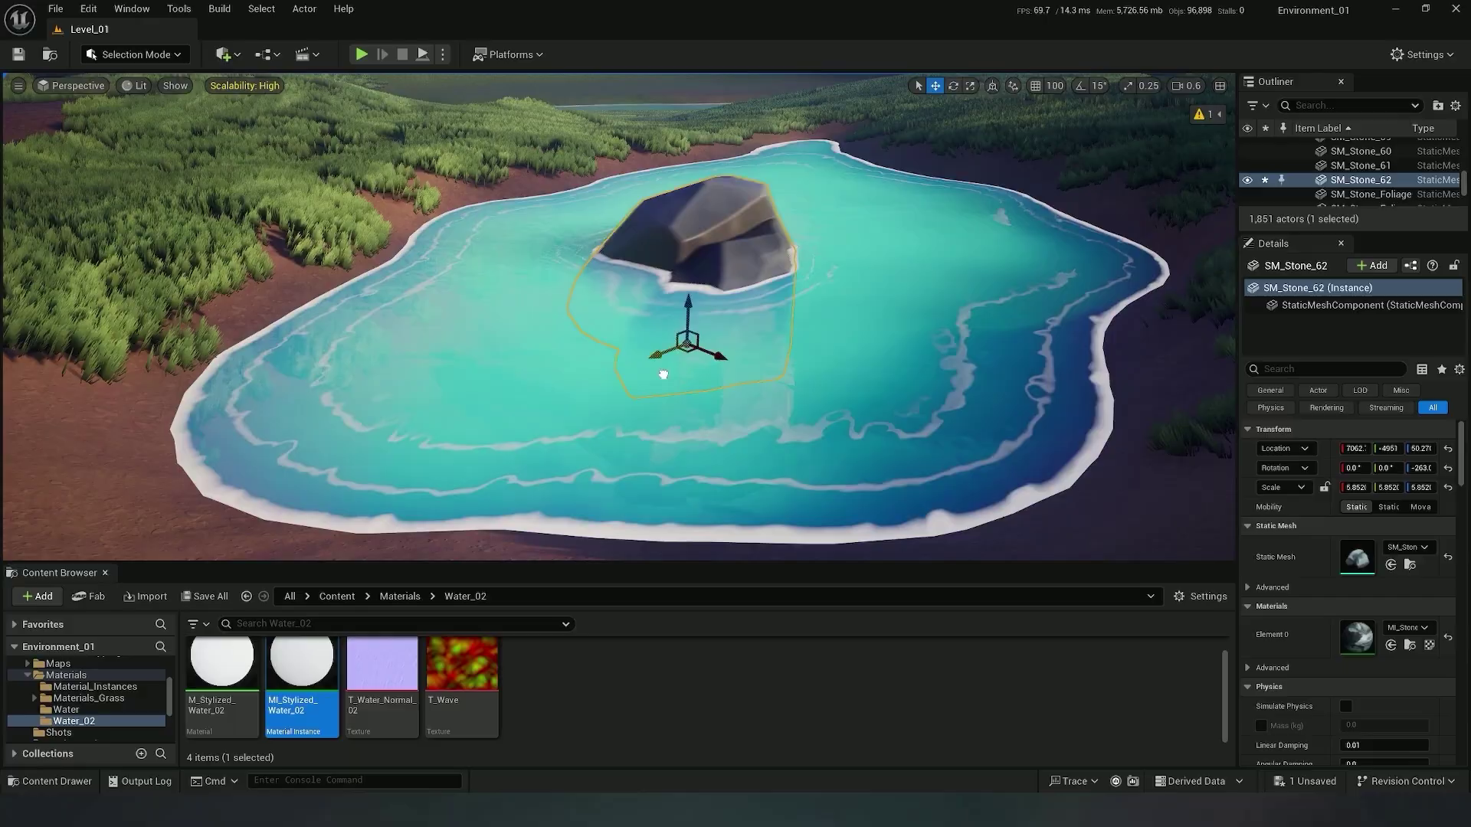
left_click_drag(676, 310, 757, 299)
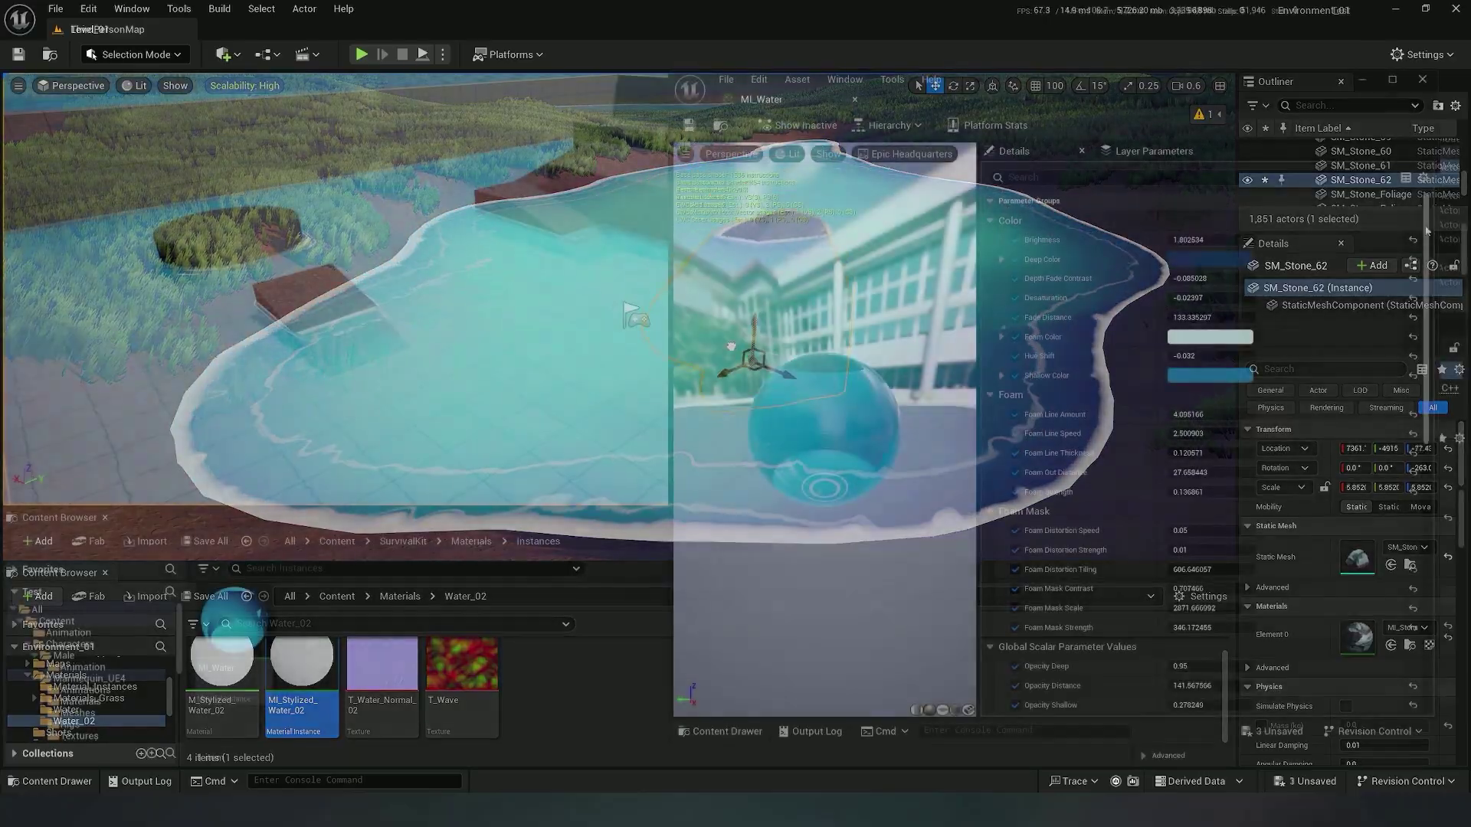
In the Test project's ThirdPersonMap level, adjust the Color group parameters of the MI_Water instance and undo one change
mouse_move(1427, 227)
left_mouse_down()
mouse_move(1419, 494)
mouse_move(1433, 224)
left_mouse_up()
left_click(1199, 251)
left_click_drag(947, 356, 980, 380)
left_click(1150, 608)
left_click_drag(1211, 272, 1203, 311)
key("ctrl+z")
left_click(1182, 370)
left_click_drag(962, 463, 892, 506)
left_click(1133, 733)
scroll(1189, 286, "down", 3)
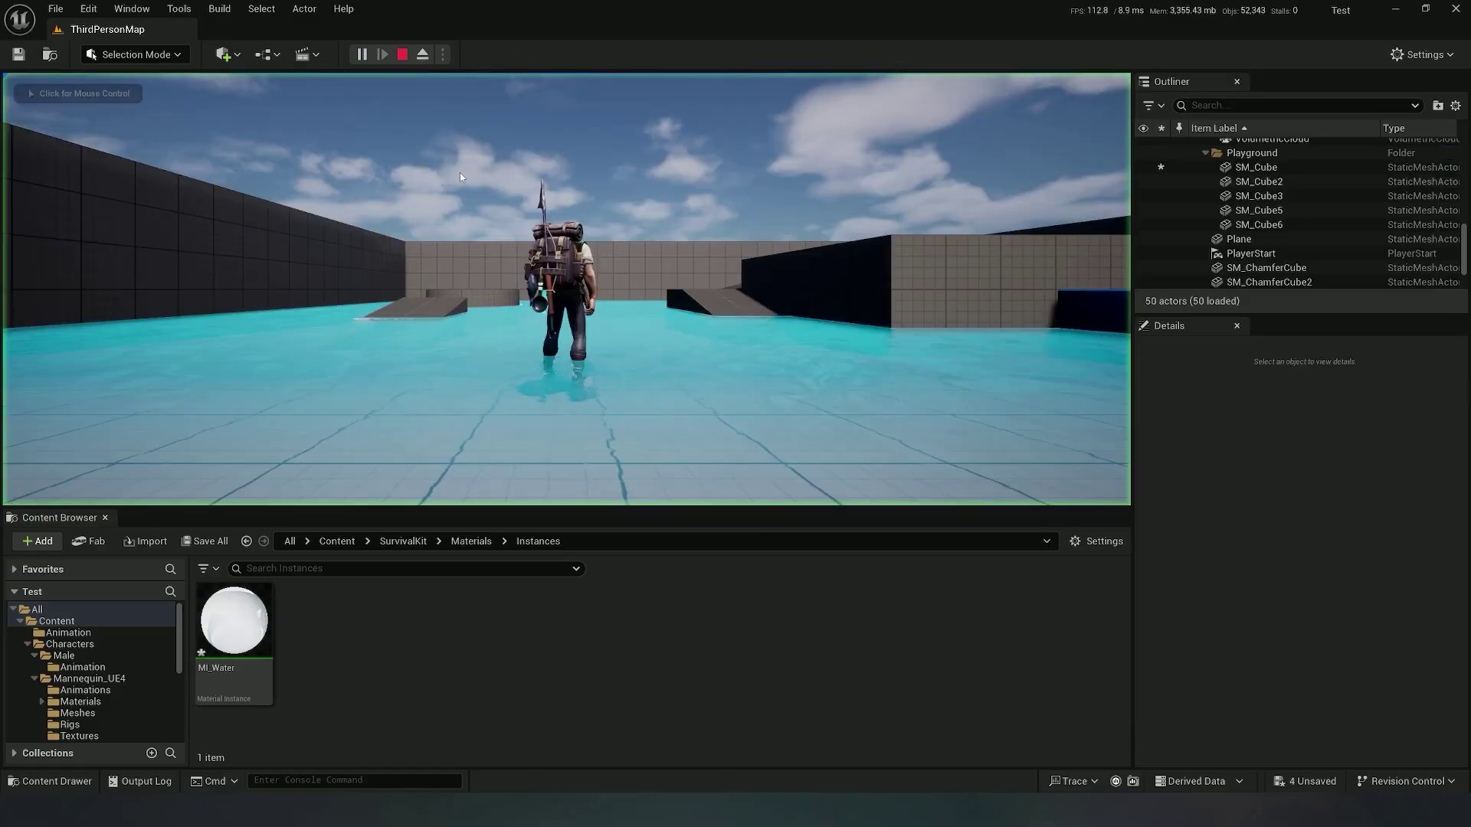
Run the character through the flooded level in play mode to examine the water, its foam edges and transparency
key("w")
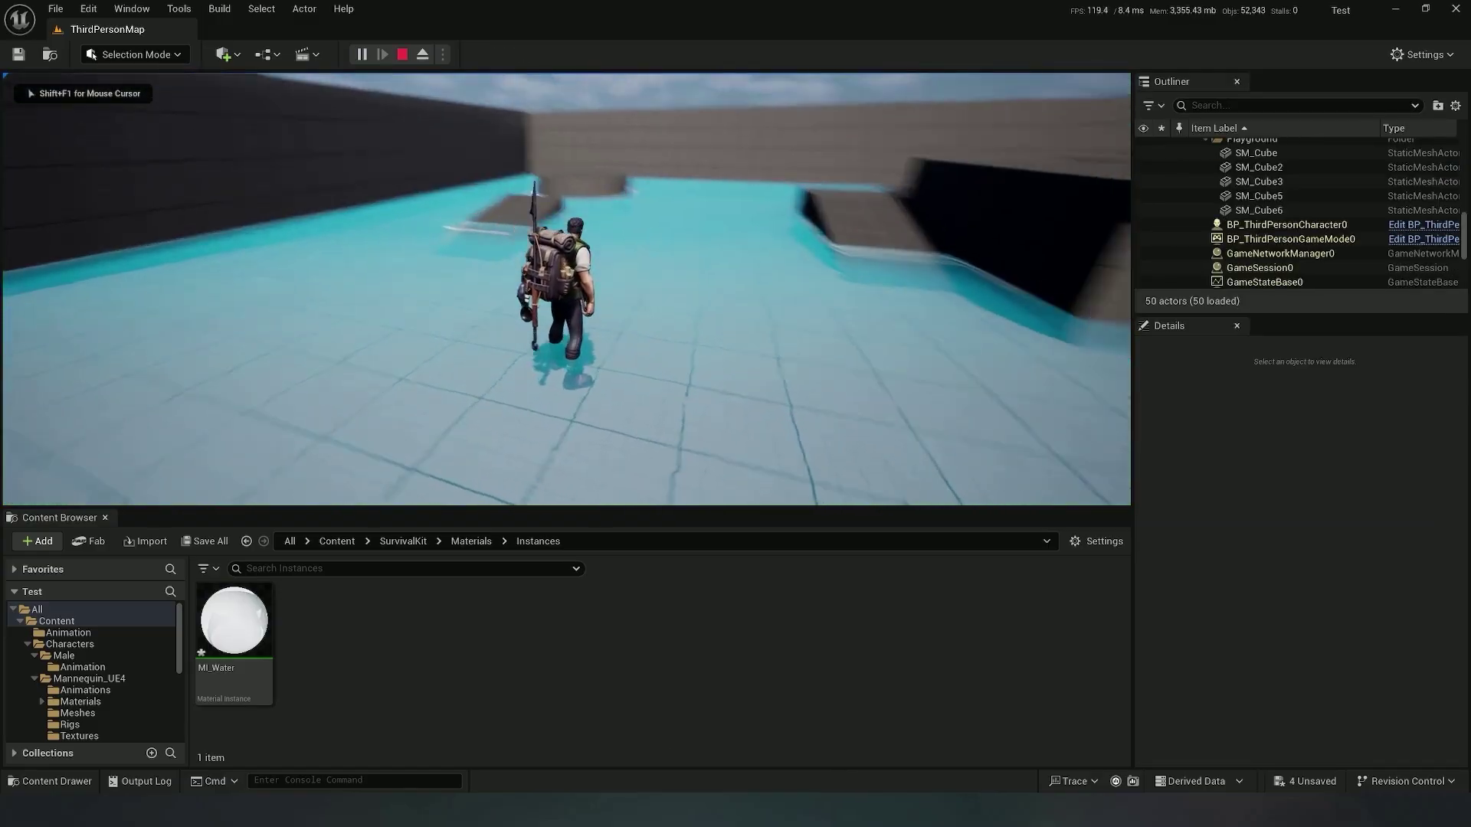
key("w")
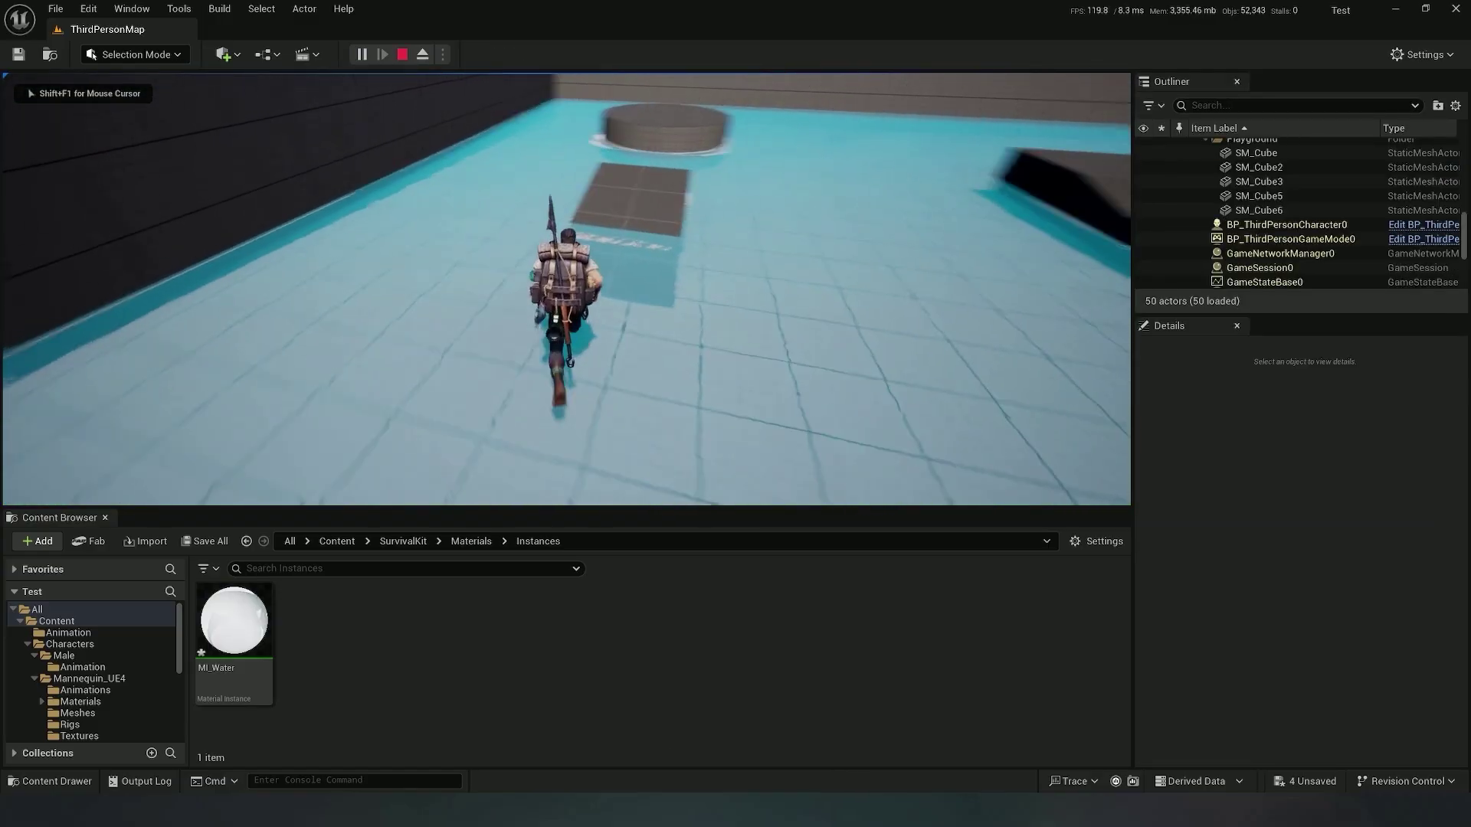
key("w")
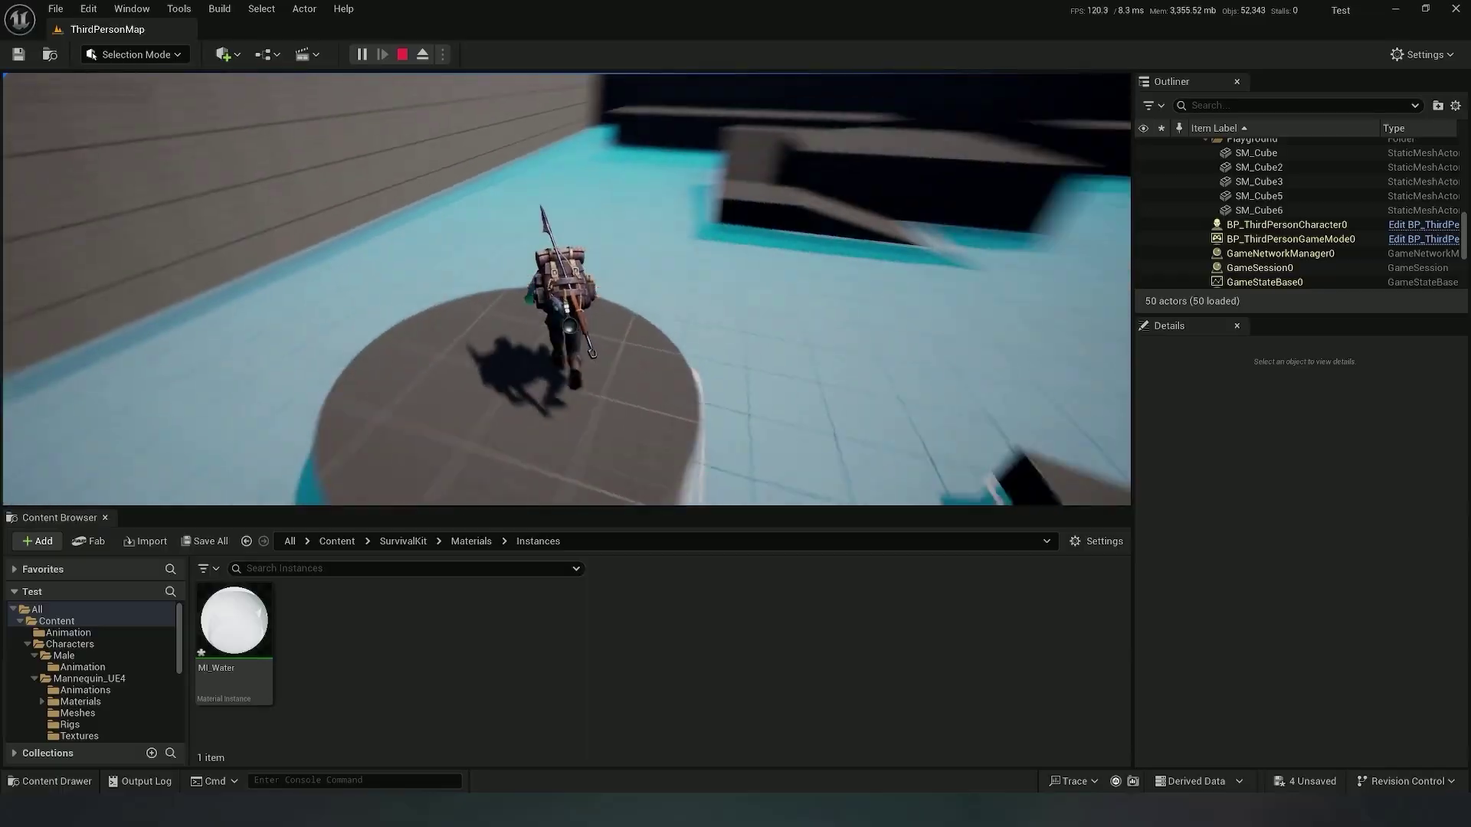
key("w")
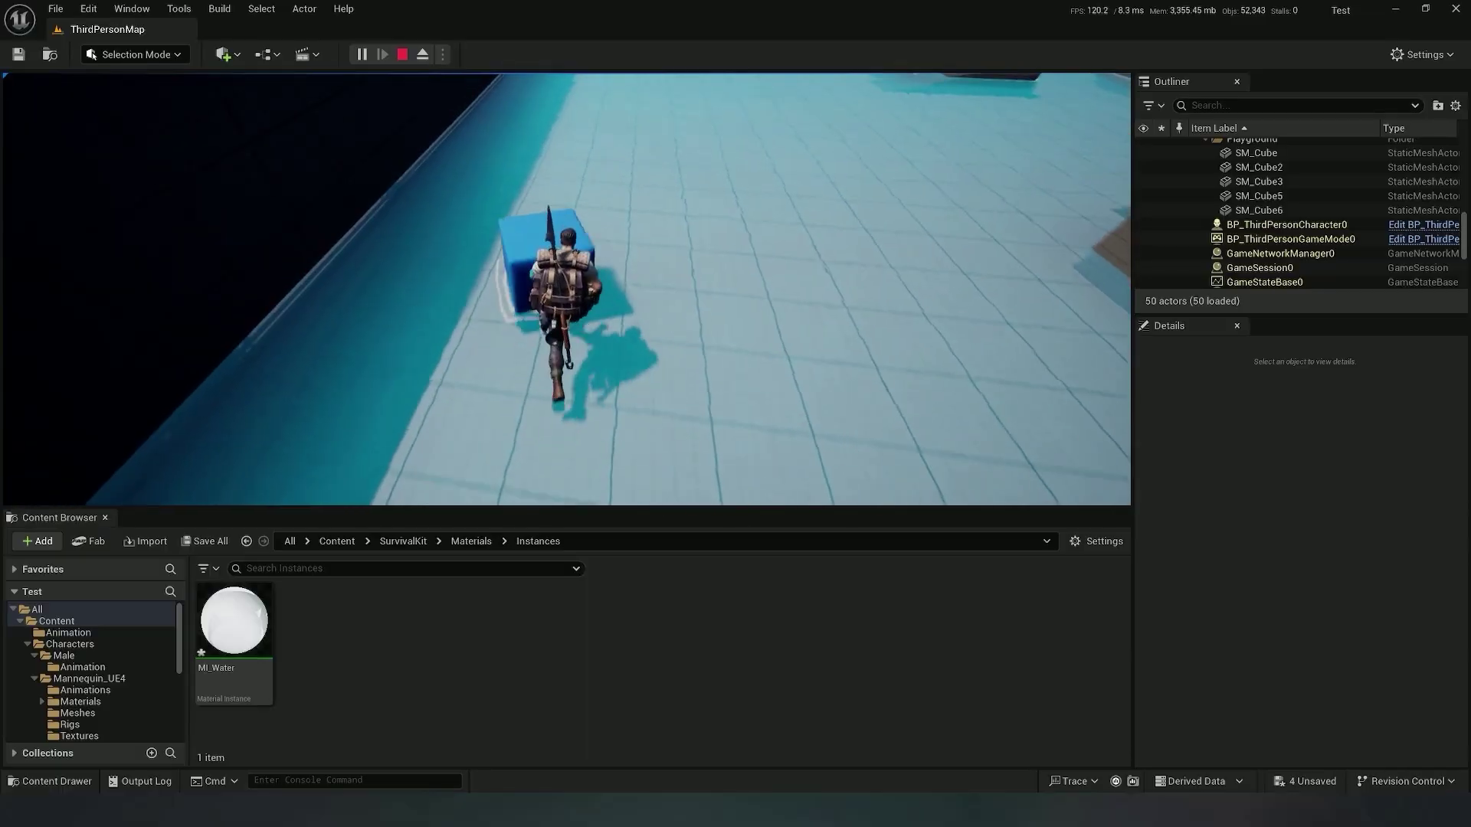
key("w")
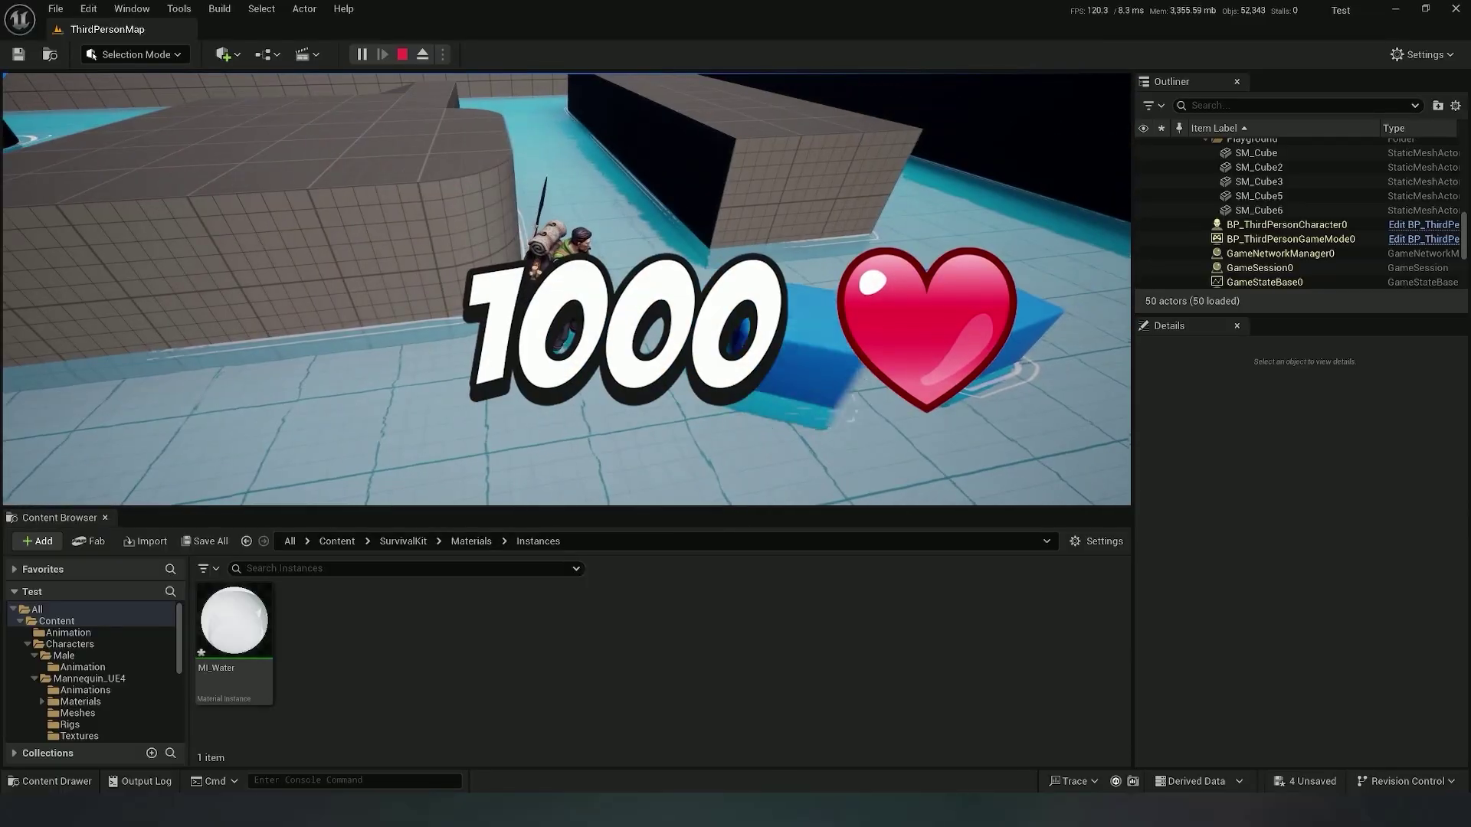
key("w")
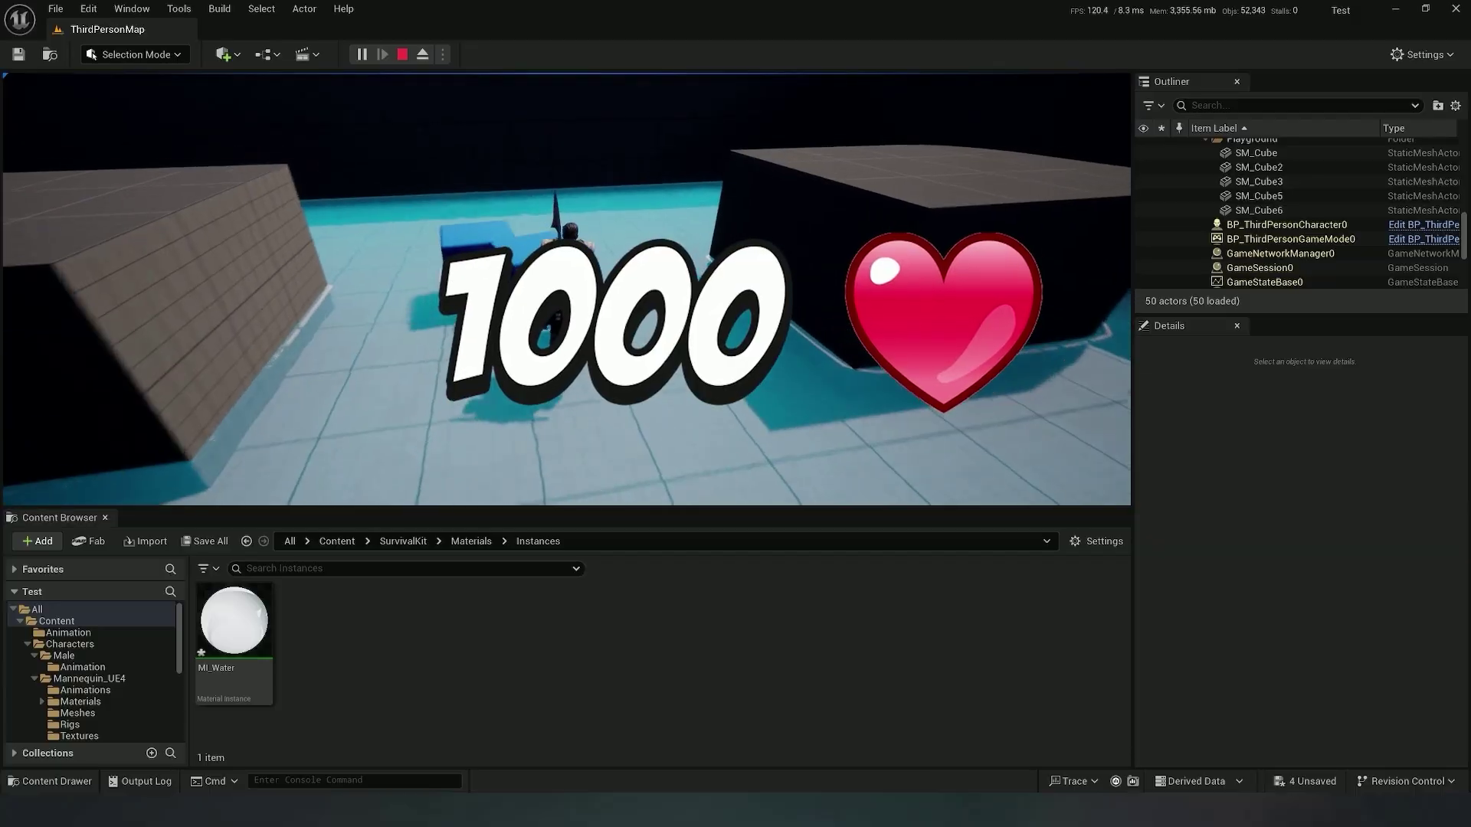
key("w")
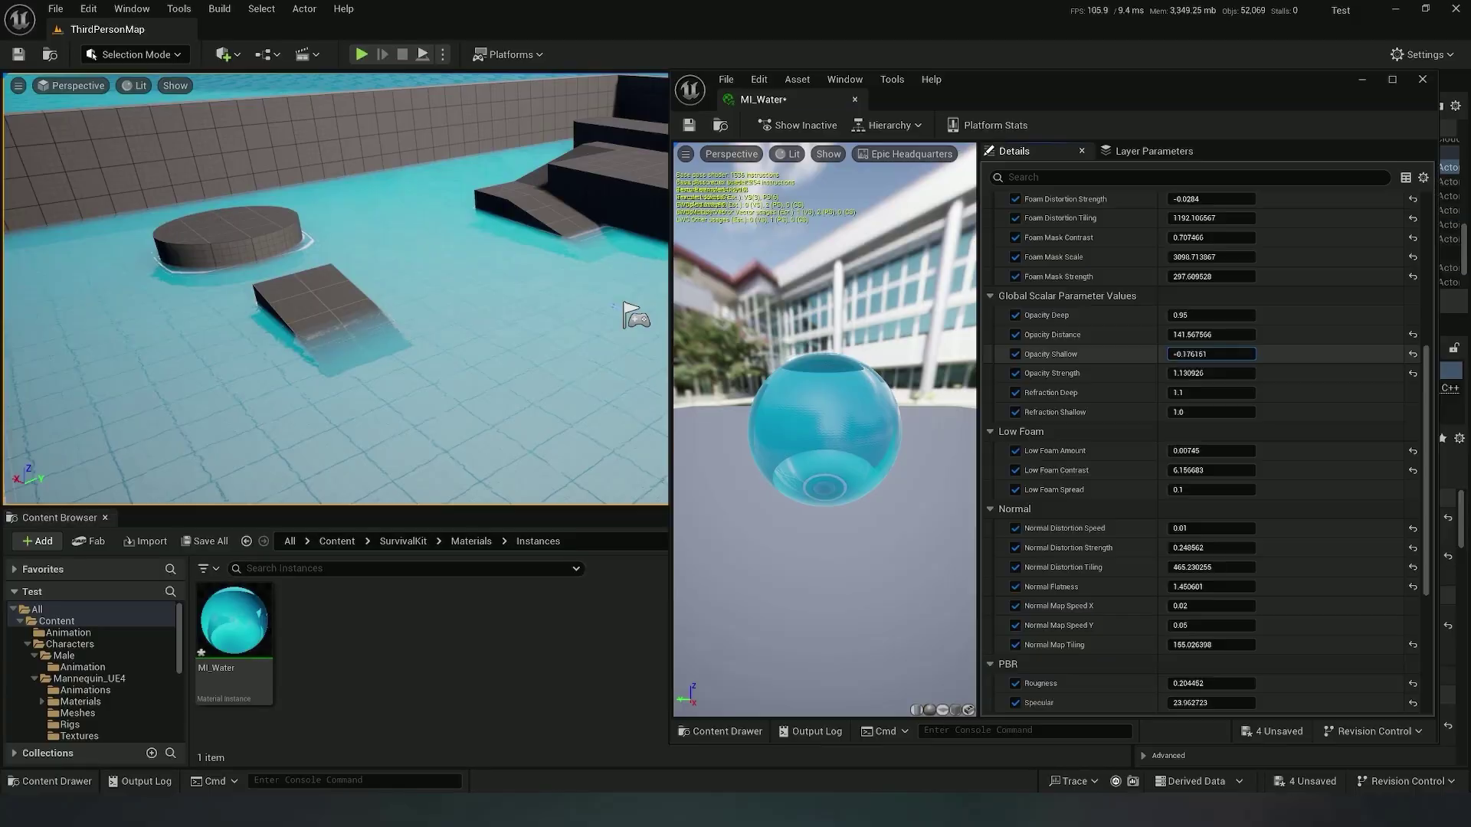
Set the MI_Water instance's Opacity Shallow to about 0.34 and Opacity Strength to about 0.94
mouse_move(1211, 354)
left_mouse_down()
mouse_move(1254, 354)
mouse_move(1228, 354)
left_mouse_up()
left_click_drag(1211, 373, 1165, 373)
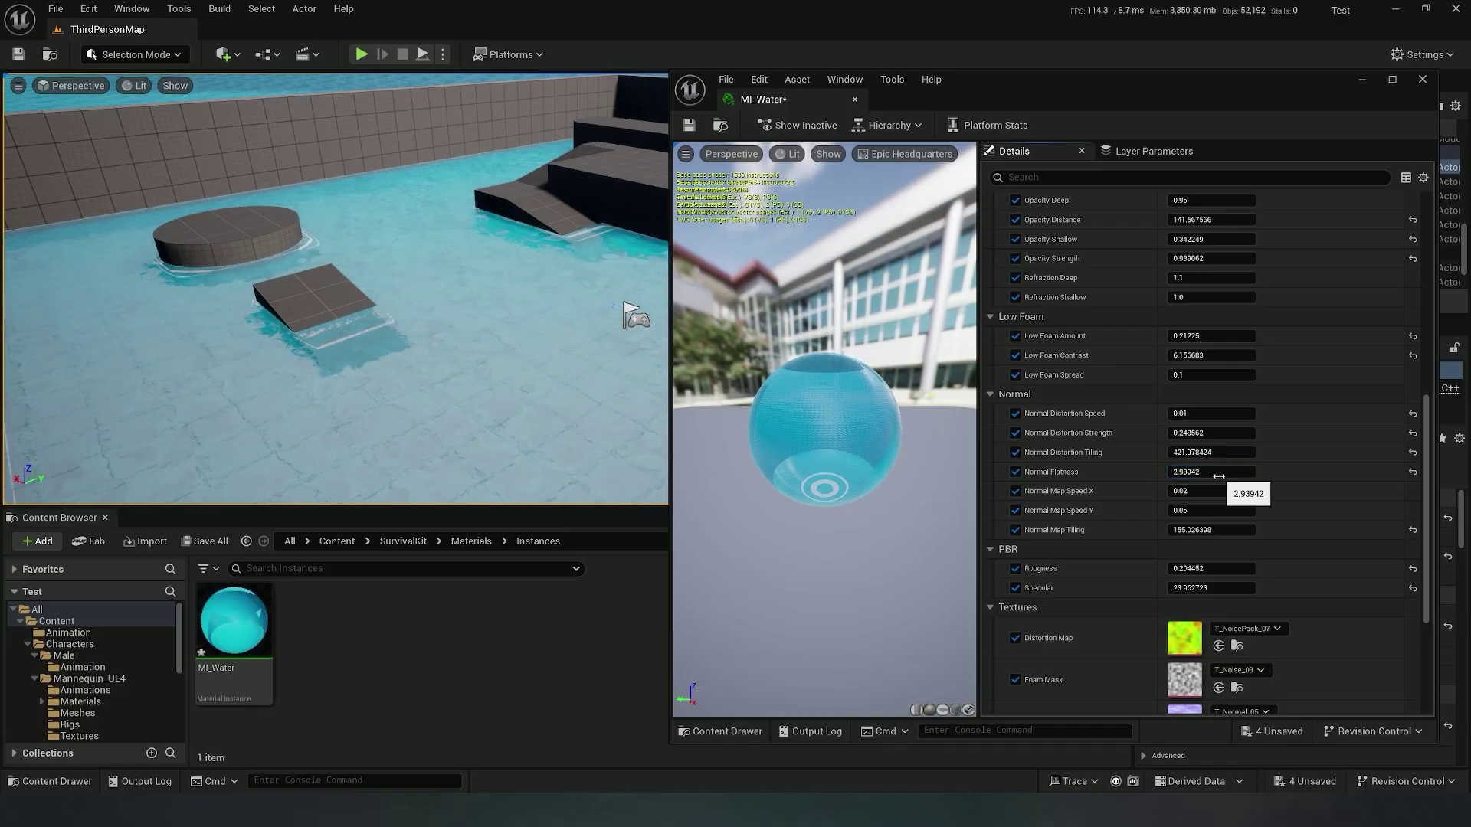
scroll(1214, 528, "down", 2)
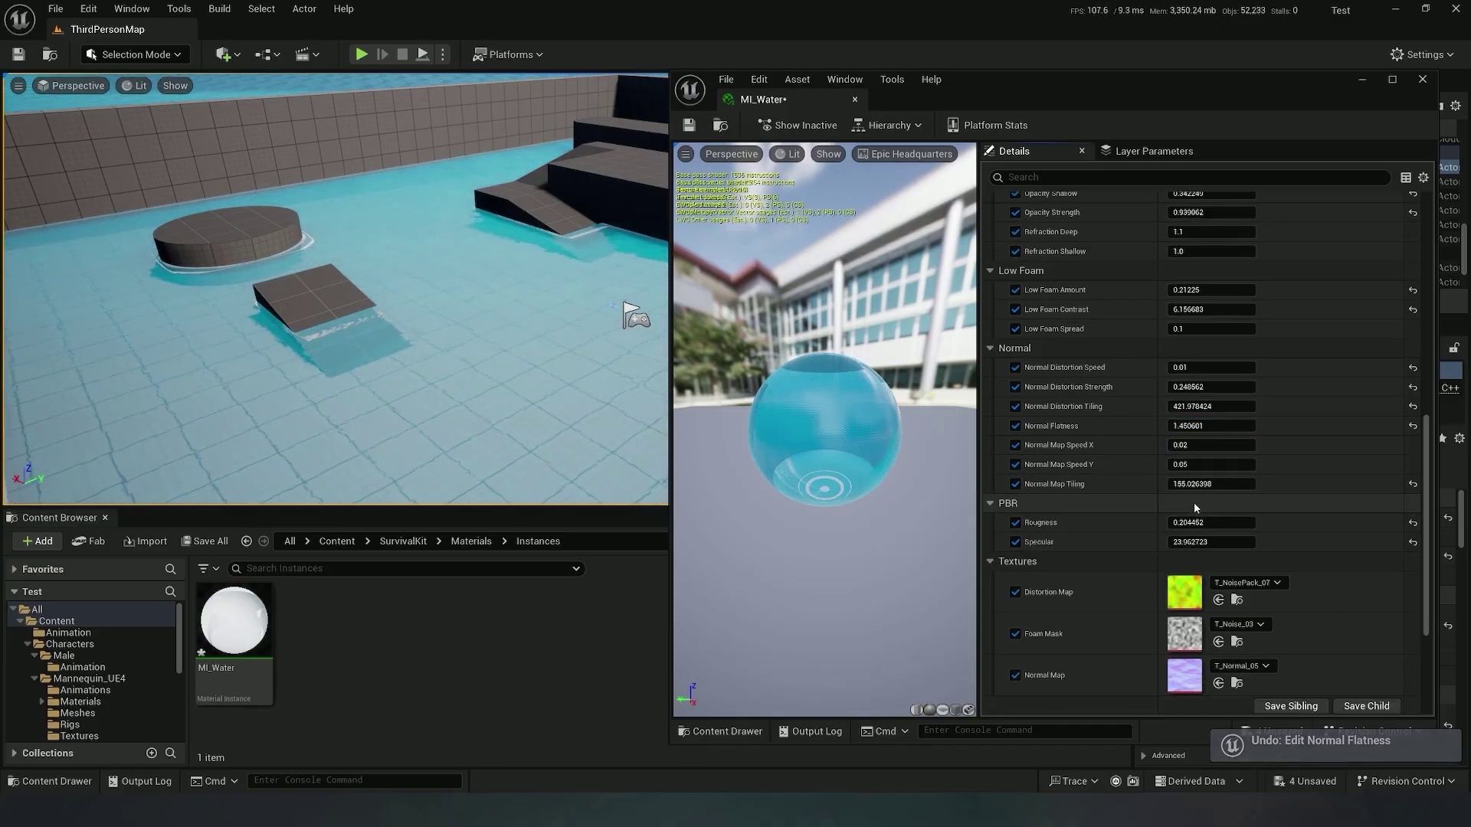